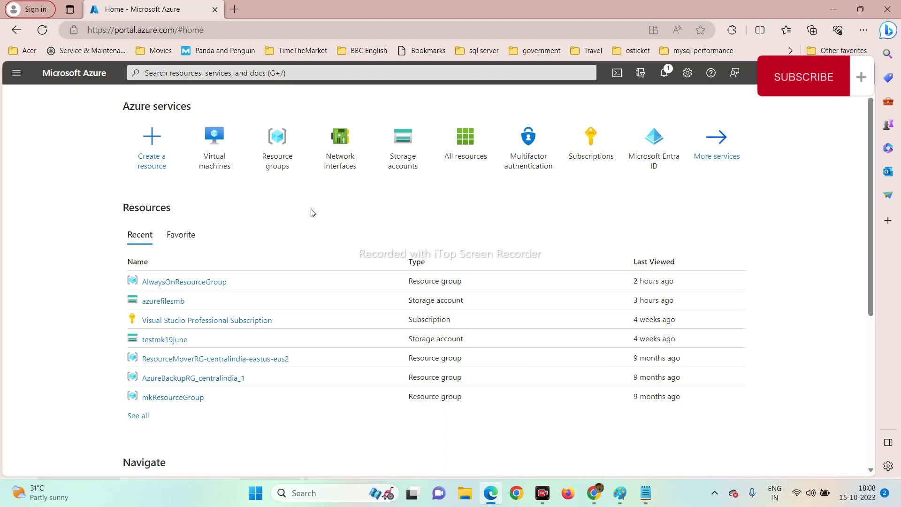
Bring the Microsoft Learn article on Always On availability groups to the front.
left_click(595, 492)
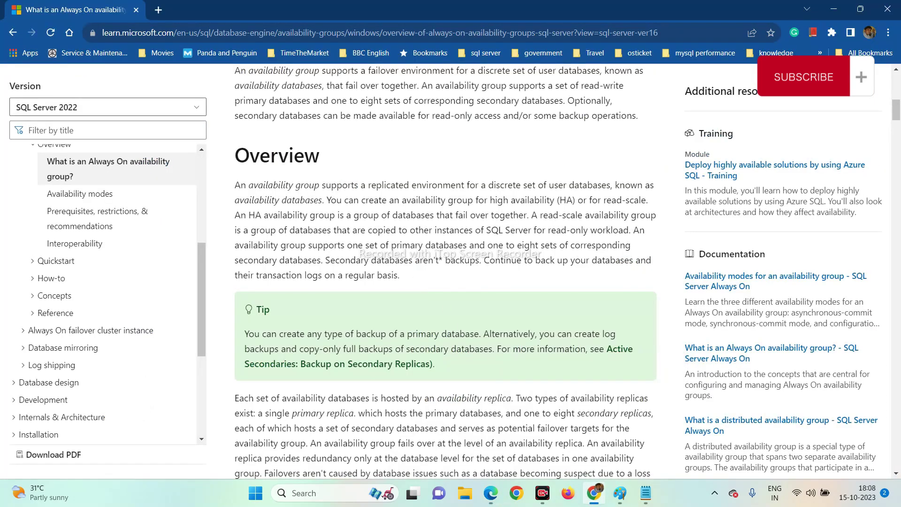
scroll(446, 272, "up", 1)
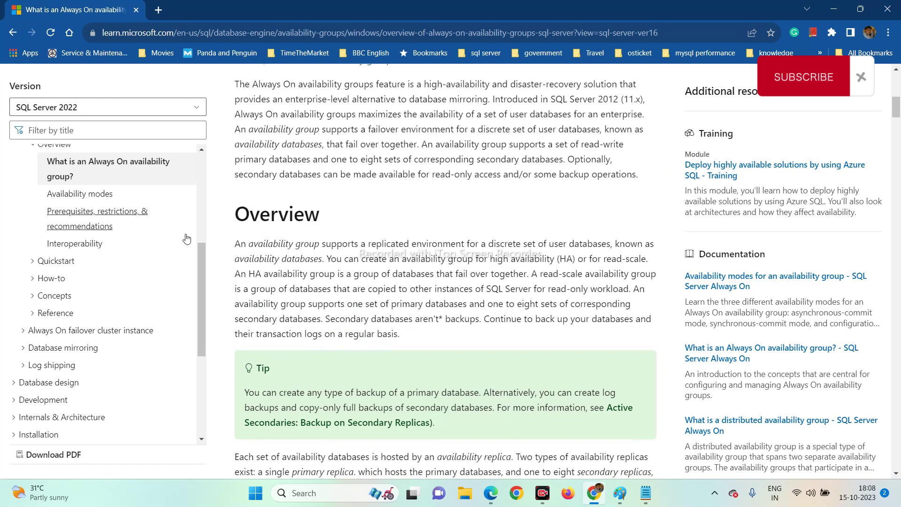
left_click_drag(236, 250, 319, 249)
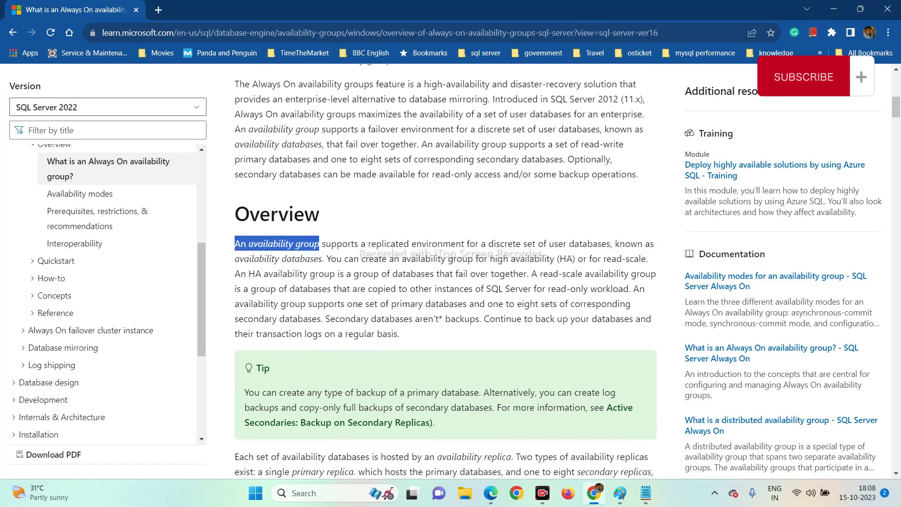
scroll(318, 252, "up", 1)
scroll(318, 253, "up", 1)
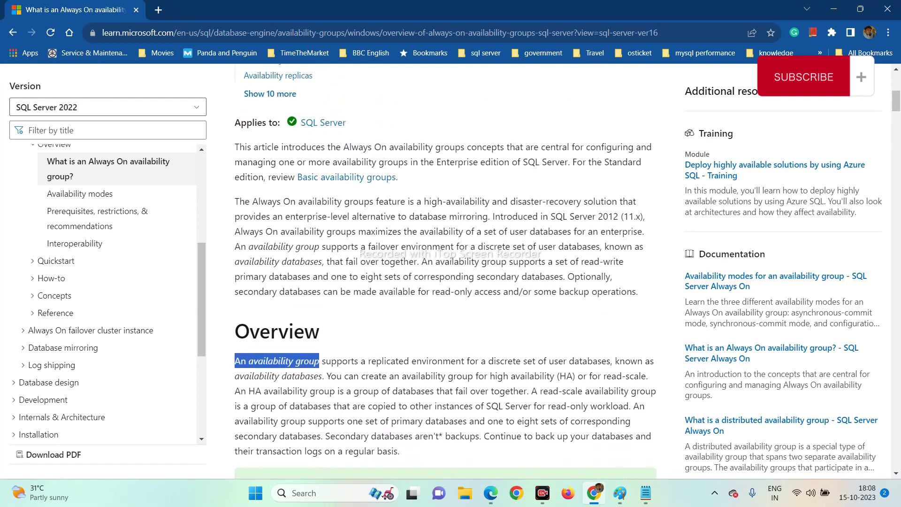
left_click_drag(384, 201, 487, 226)
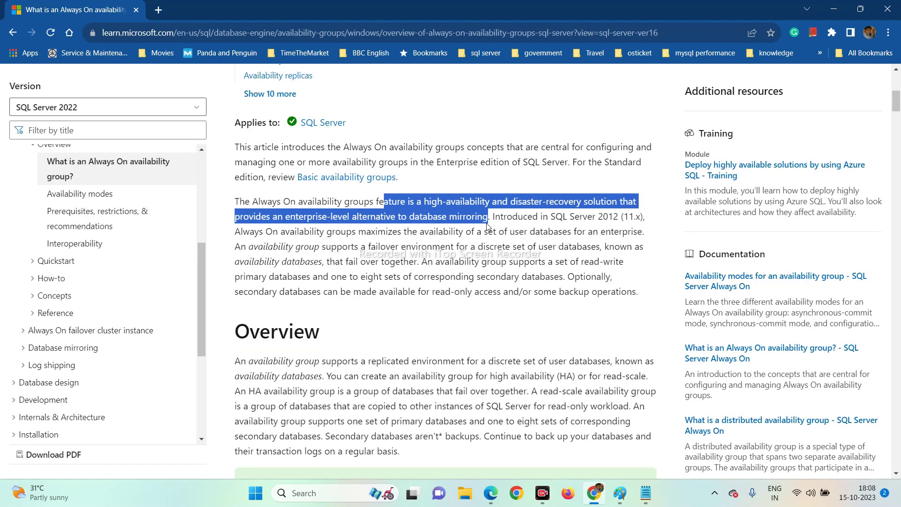
left_click(488, 227)
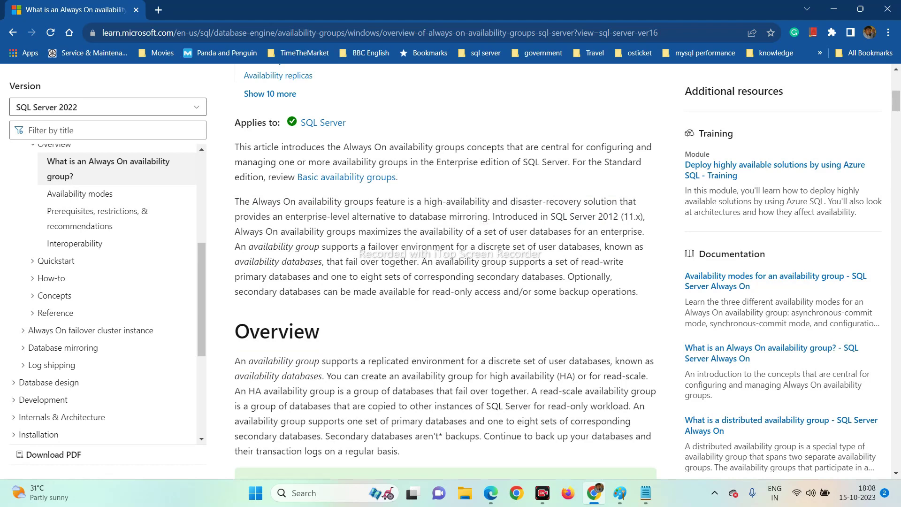
left_click_drag(488, 217, 409, 217)
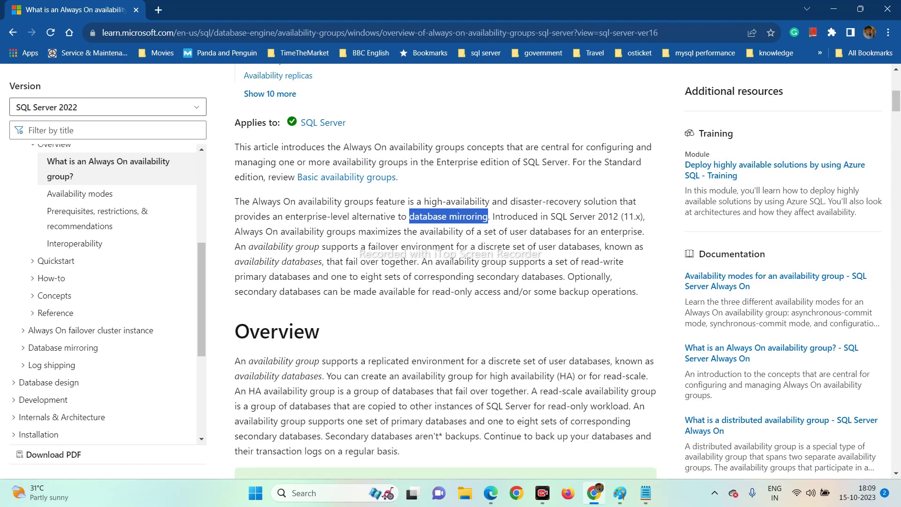
left_click(482, 242)
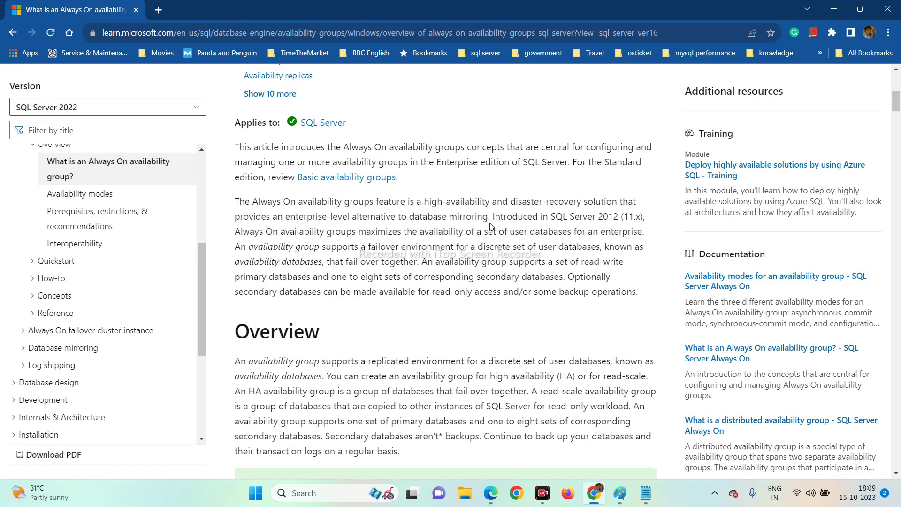
left_click_drag(493, 216, 621, 216)
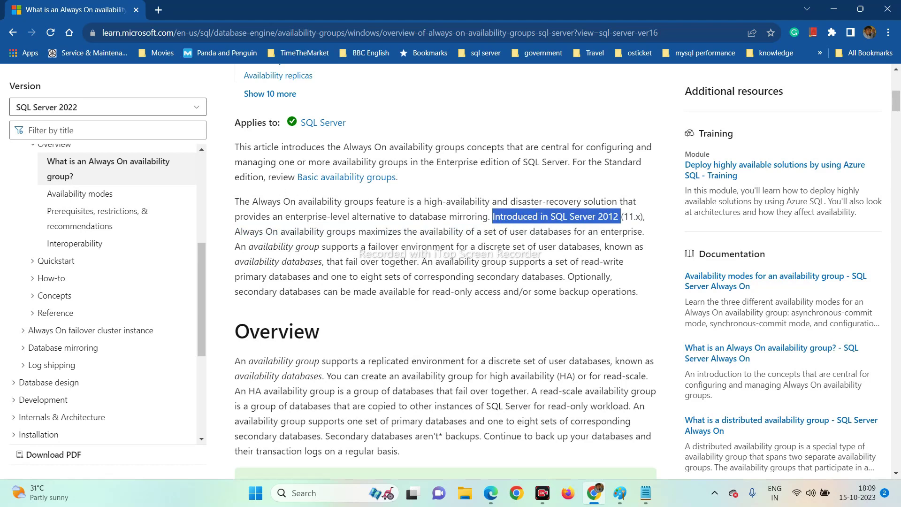
left_click(235, 235)
left_click_drag(235, 235, 638, 232)
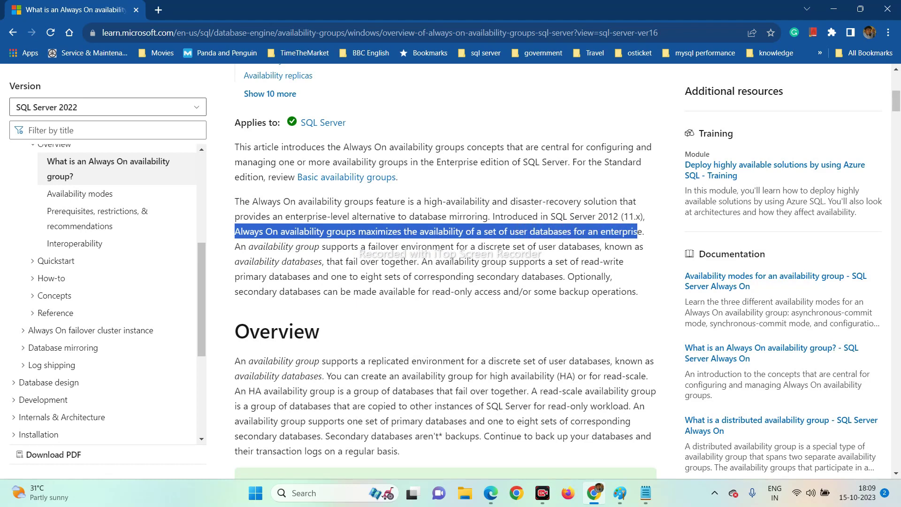
left_click(436, 229)
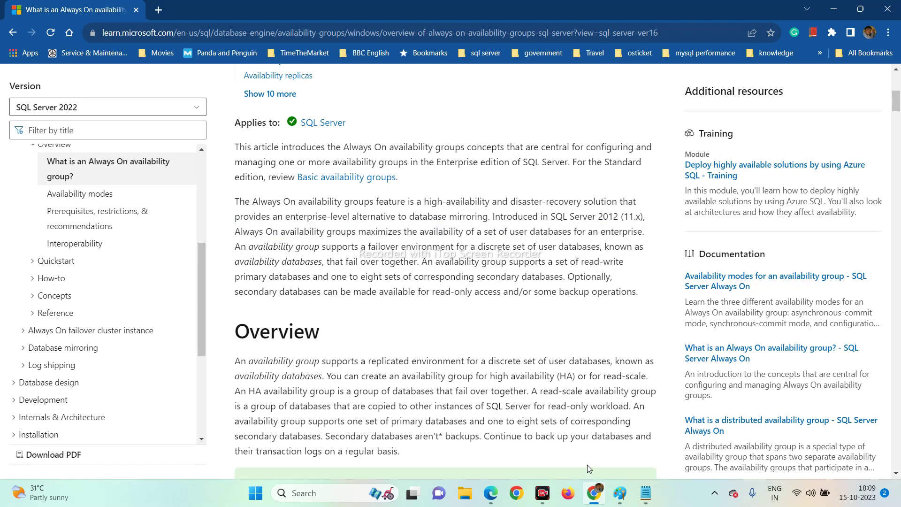
Highlight the intro phrases on availability of a set of databases, failover support and availability databases.
left_click_drag(397, 232, 505, 232)
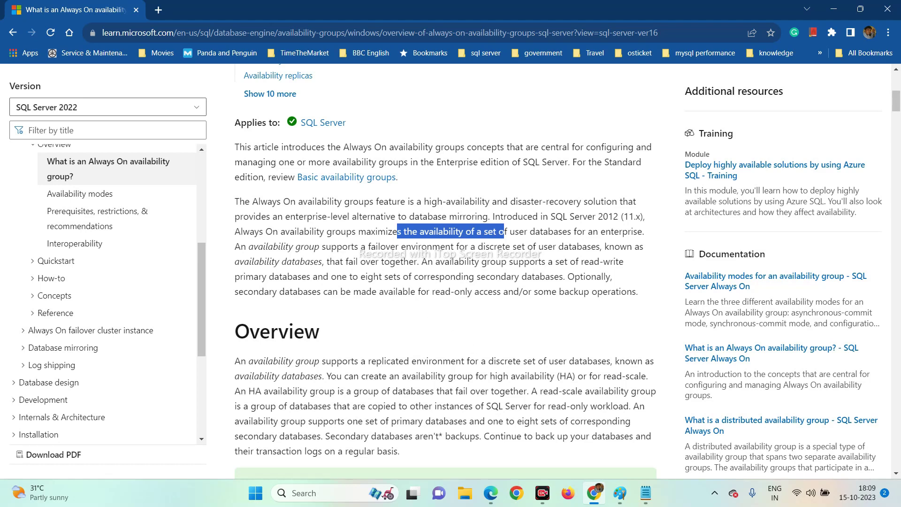
left_click(401, 282)
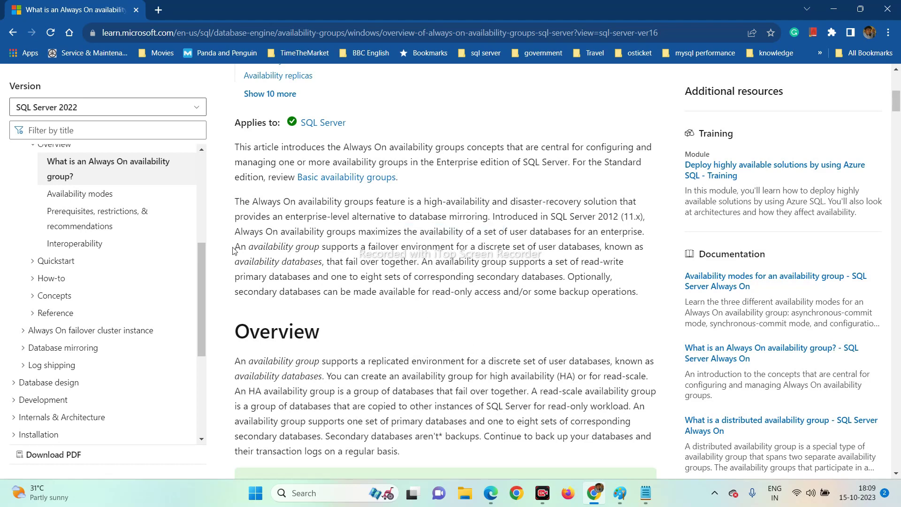
left_click_drag(234, 248, 450, 247)
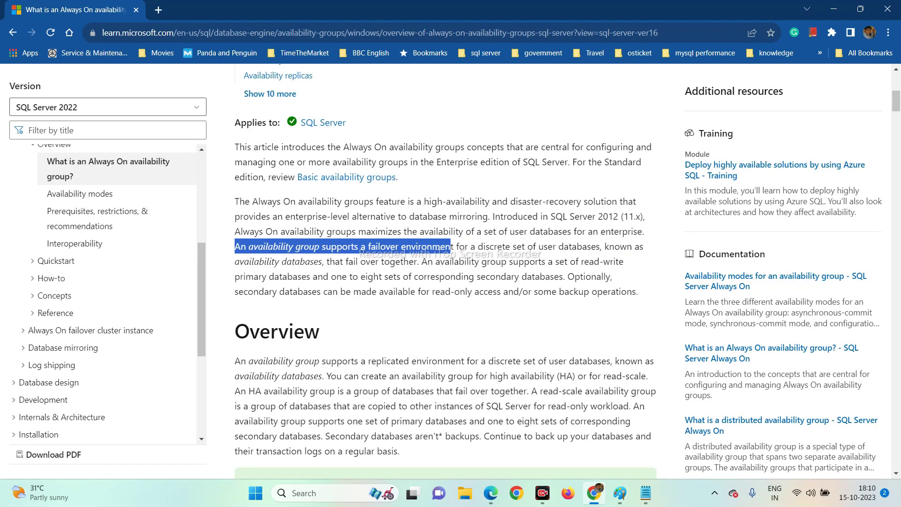
double_click(301, 262)
left_click_drag(301, 262, 234, 262)
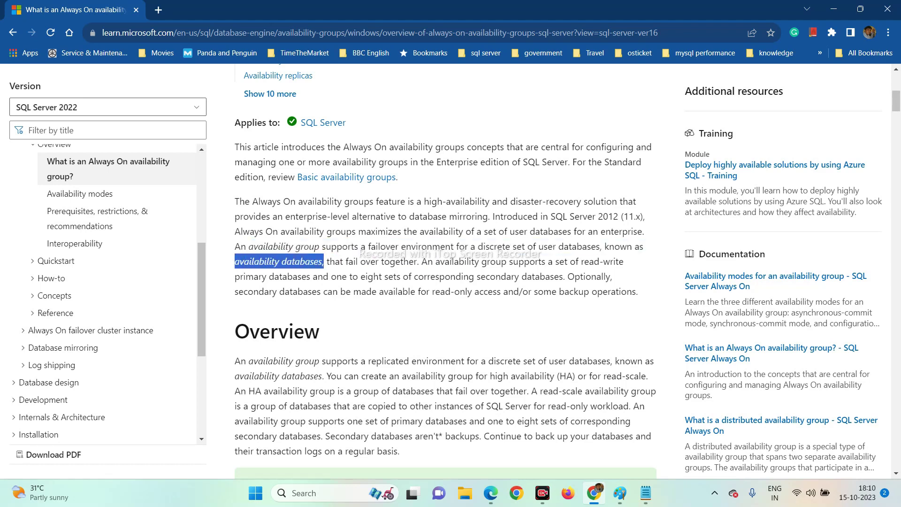
left_click(300, 271)
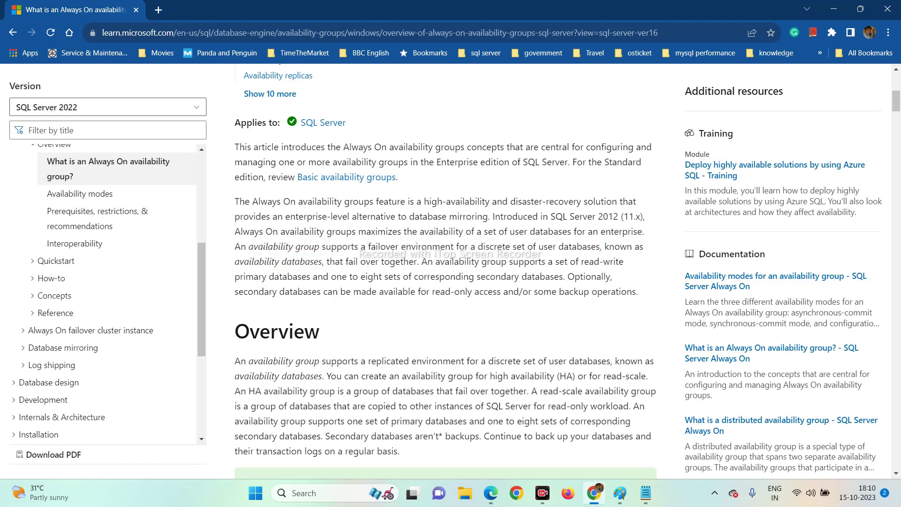
Highlight that databases fail over together and the one-to-eight secondary sets, then switch to Paint.
left_click_drag(235, 262, 480, 277)
left_click(429, 273)
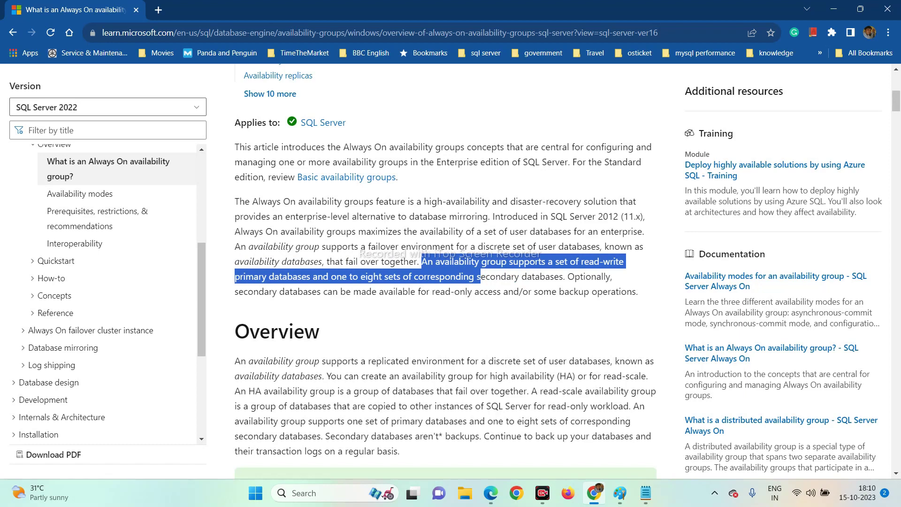
left_click(323, 287)
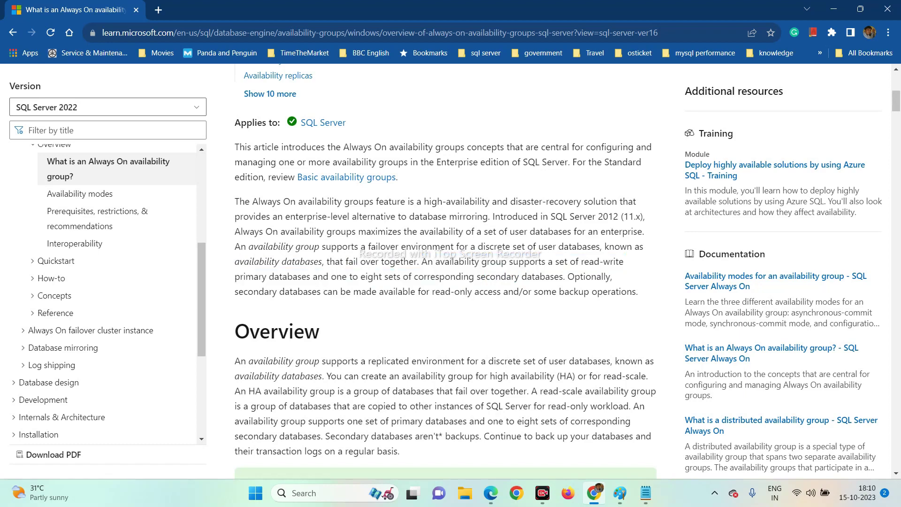
left_click_drag(318, 277, 564, 281)
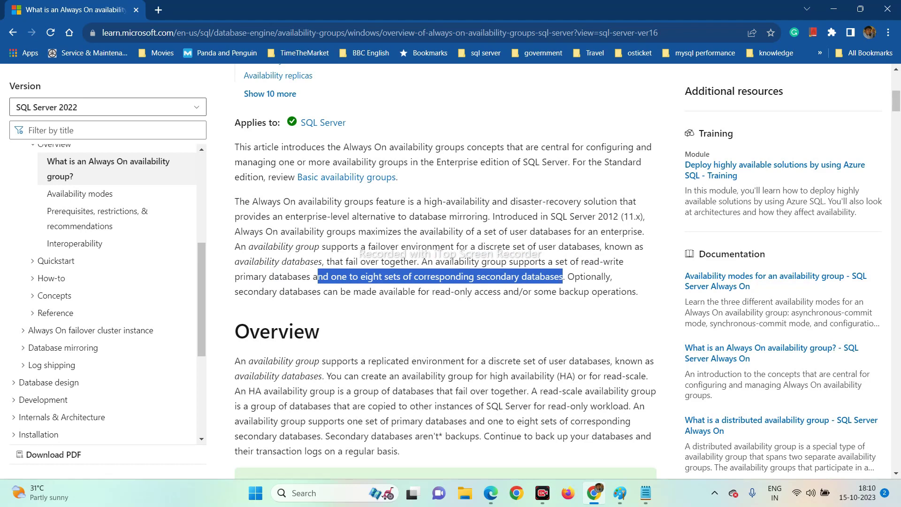
left_click(564, 281)
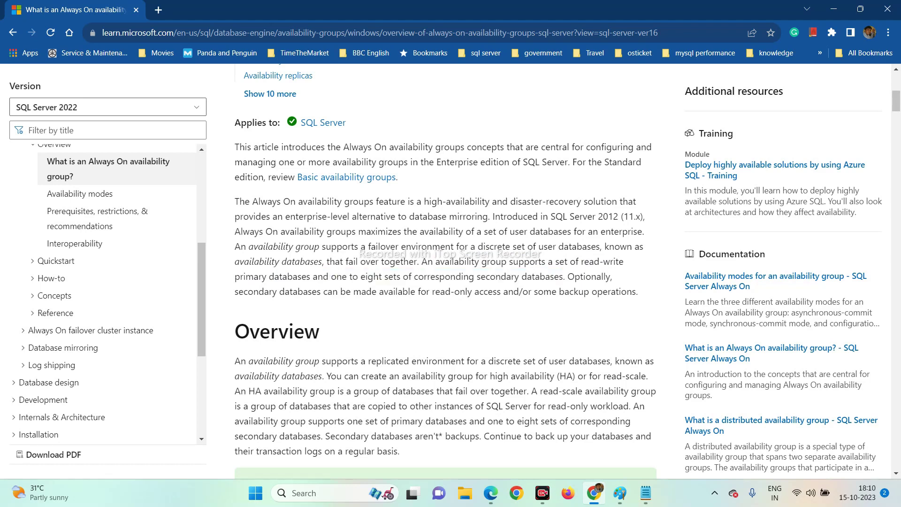
left_click_drag(564, 281, 331, 277)
left_click(331, 277)
left_click(620, 493)
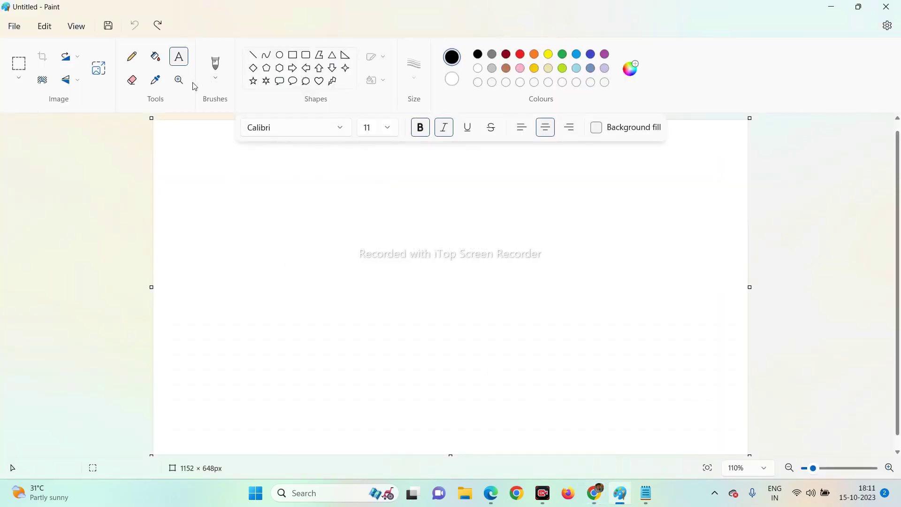
Draw two tall rectangles, one on the left and one on the right of the canvas.
left_click(292, 55)
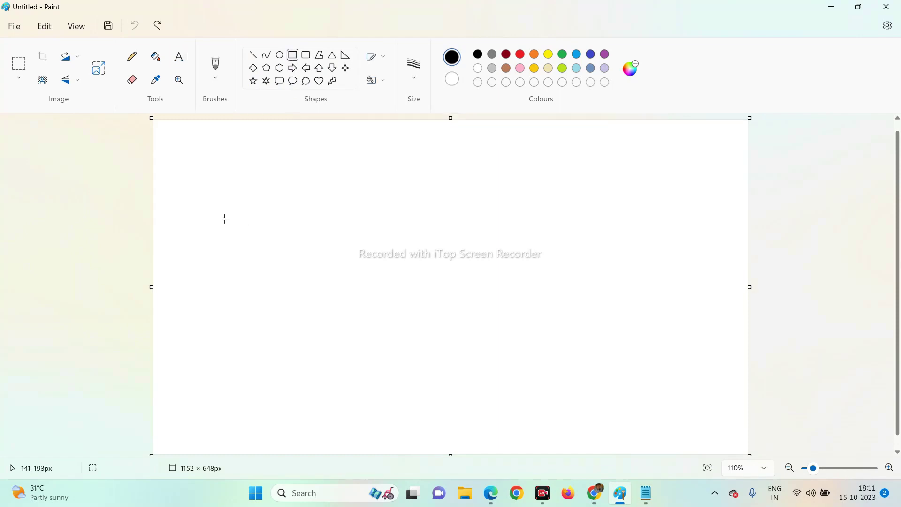
left_click_drag(226, 222, 337, 382)
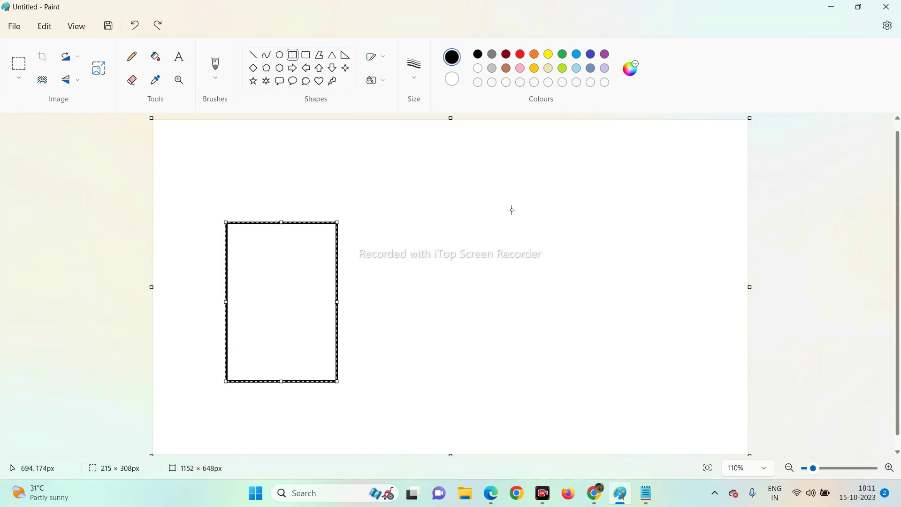
mouse_move(511, 209)
left_mouse_down()
mouse_move(569, 316)
mouse_move(616, 377)
left_mouse_up()
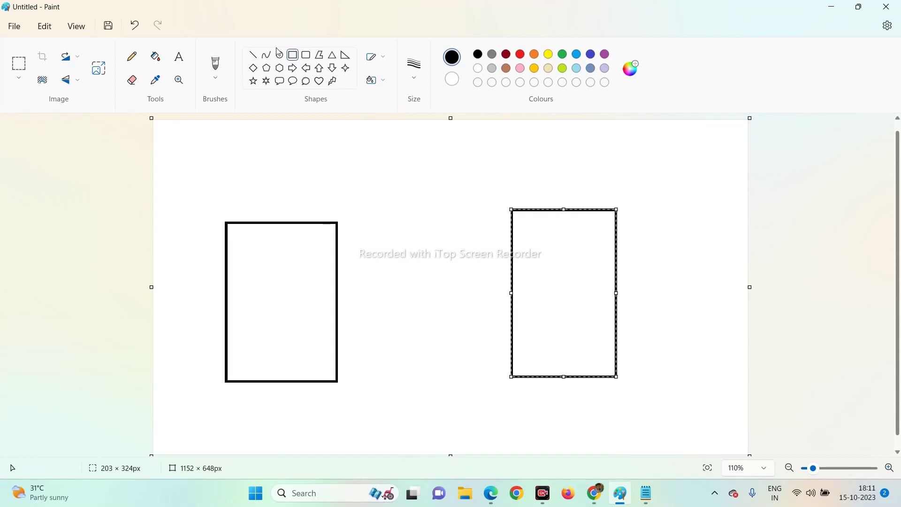
Label the left rectangle 'Primary DB Server' in a text box above it.
left_click(179, 56)
left_click_drag(234, 210, 294, 226)
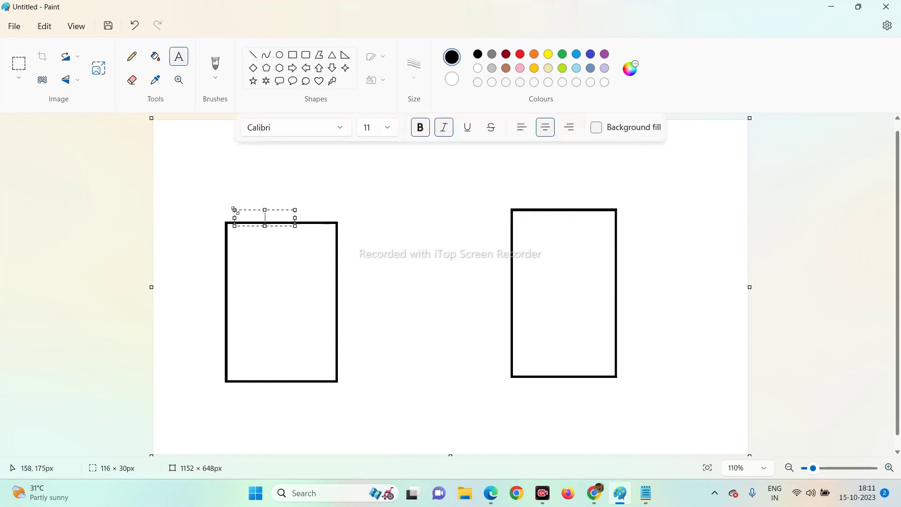
type("Primary")
key("Caps_Lock")
type("DB S")
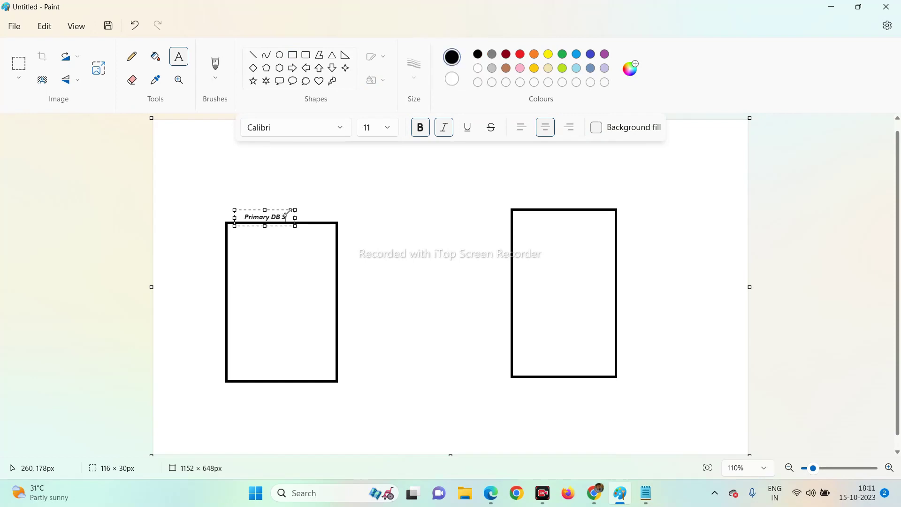
key("Caps_Lock")
type("erver")
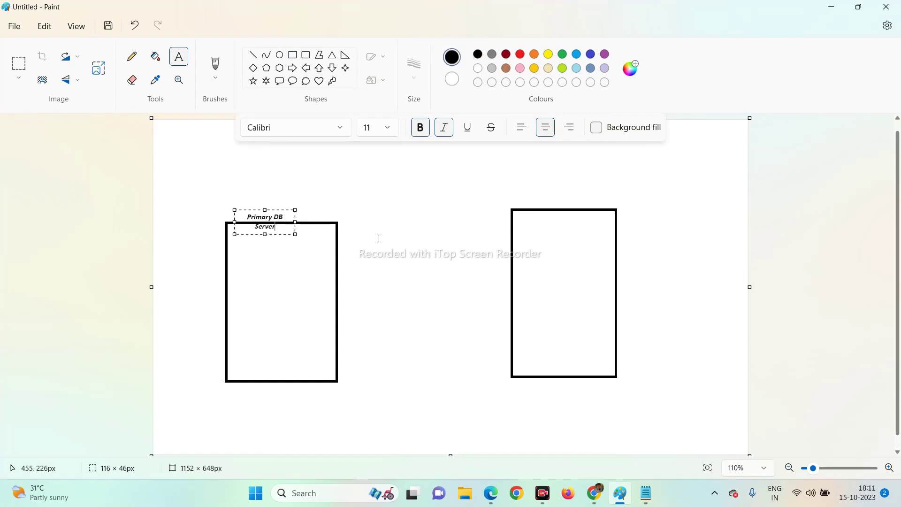
left_click_drag(297, 222, 316, 216)
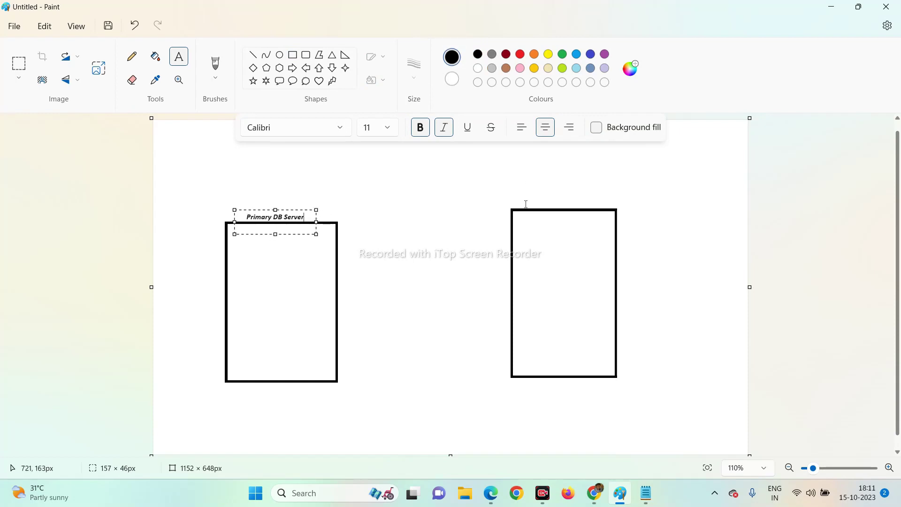
left_click(538, 191)
Label the right rectangle 'Secondary DB Server' above it at font size 14.
left_click(525, 200)
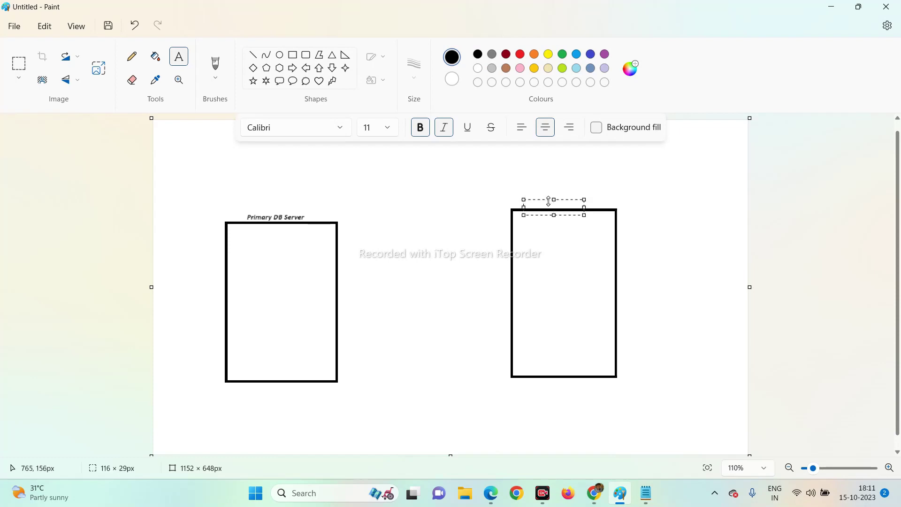
left_click_drag(549, 200, 544, 194)
type("Second")
type("ary")
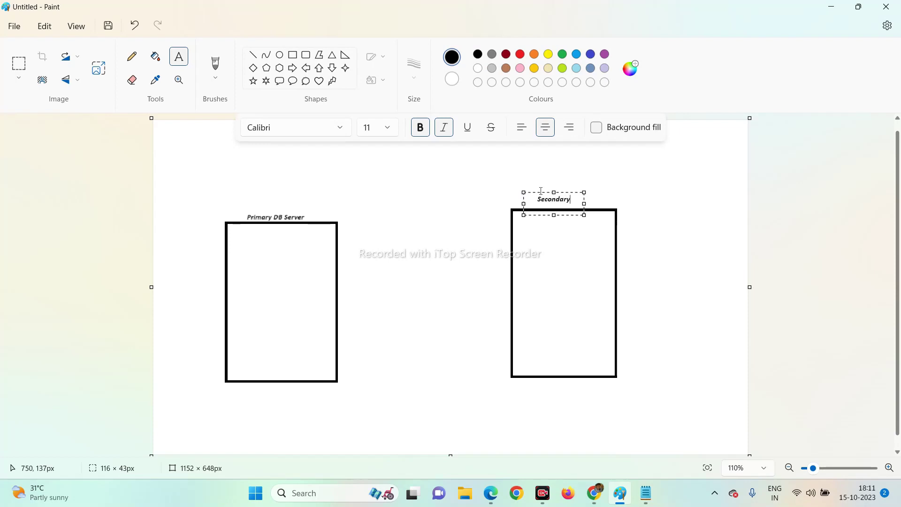
key("Caps_Lock")
type("DB S")
key("Caps_Lock")
type("erver")
left_click_drag(585, 204, 607, 201)
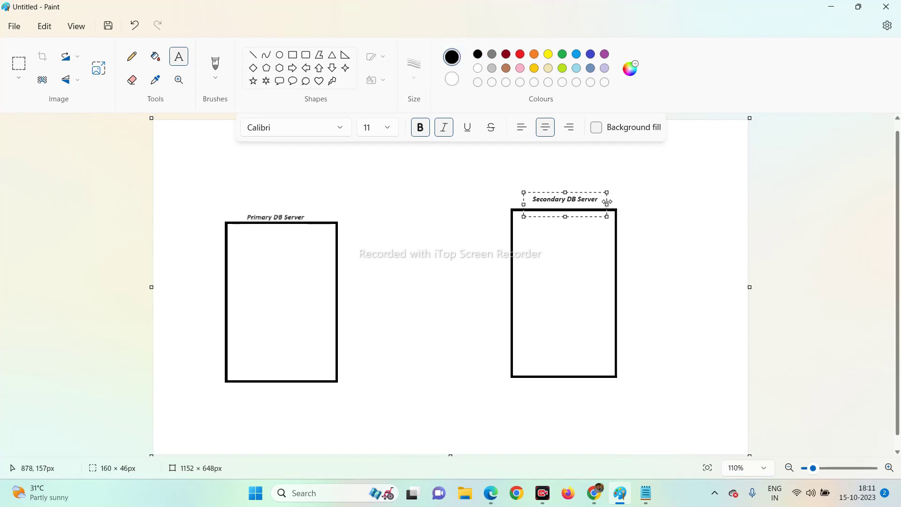
left_click(383, 127)
left_click(382, 257)
left_click(244, 239)
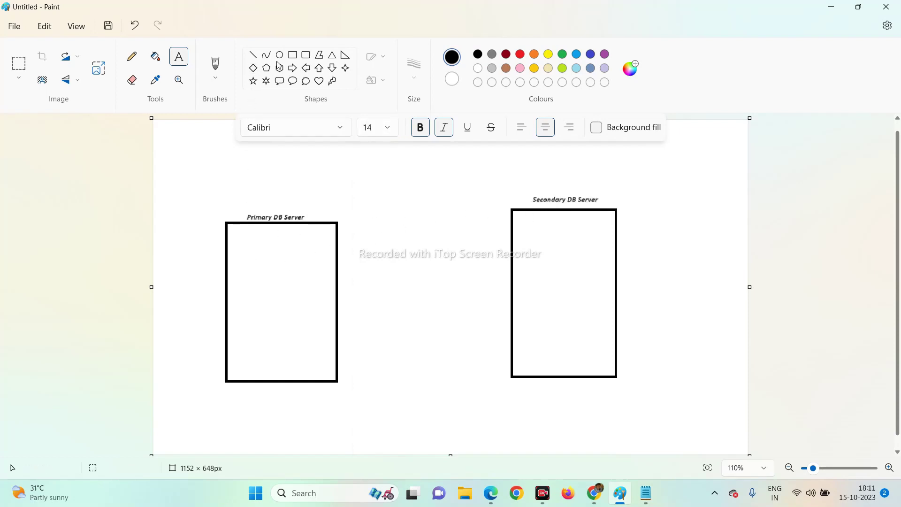
left_click(290, 58)
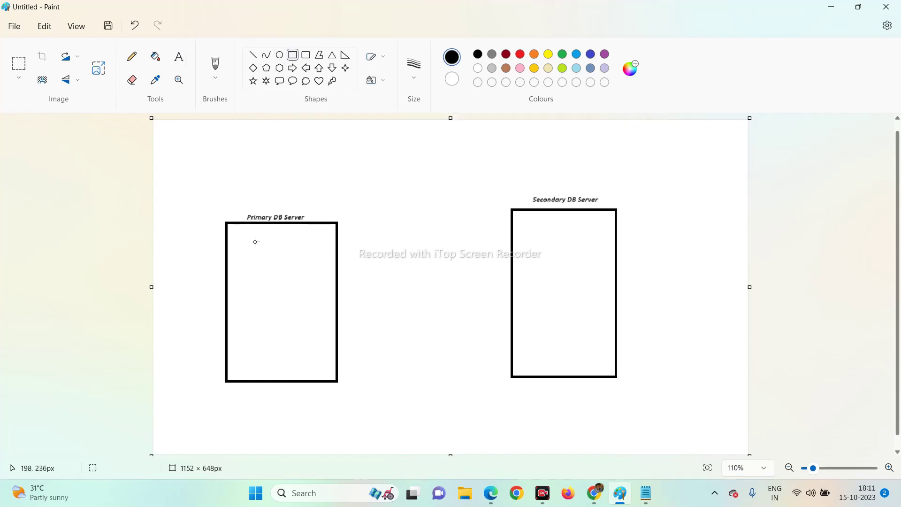
Draw three small bars inside the Primary DB Server box and frame the top two.
left_click_drag(254, 242, 291, 254)
left_click_drag(254, 268, 293, 281)
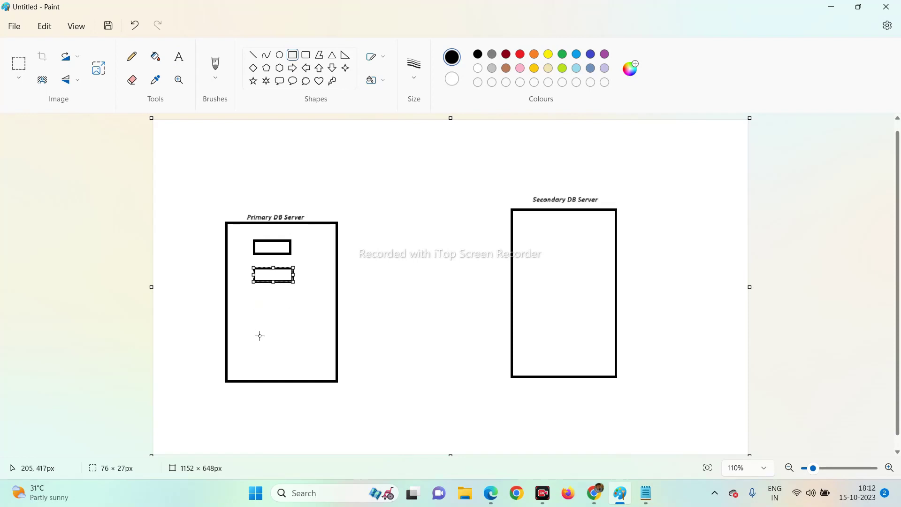
mouse_move(254, 330)
left_mouse_down()
mouse_move(293, 342)
mouse_move(268, 364)
mouse_move(246, 345)
left_mouse_up()
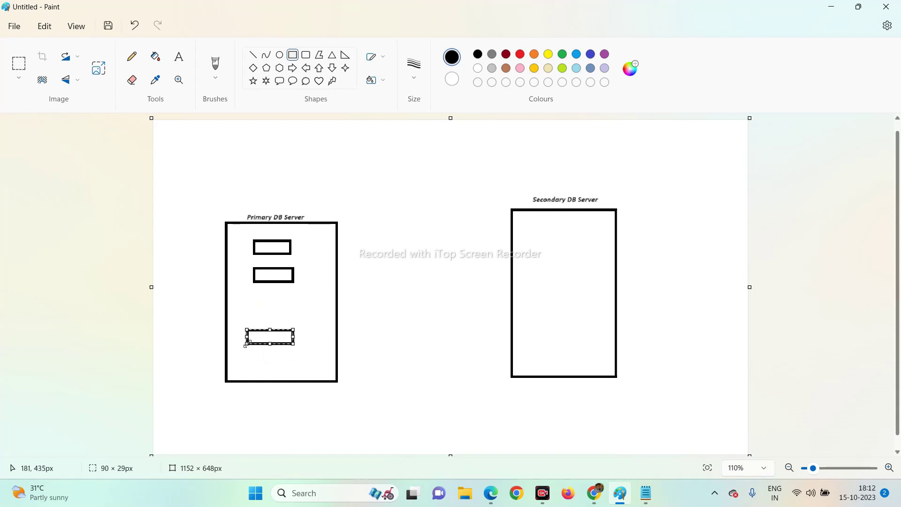
left_click(535, 227)
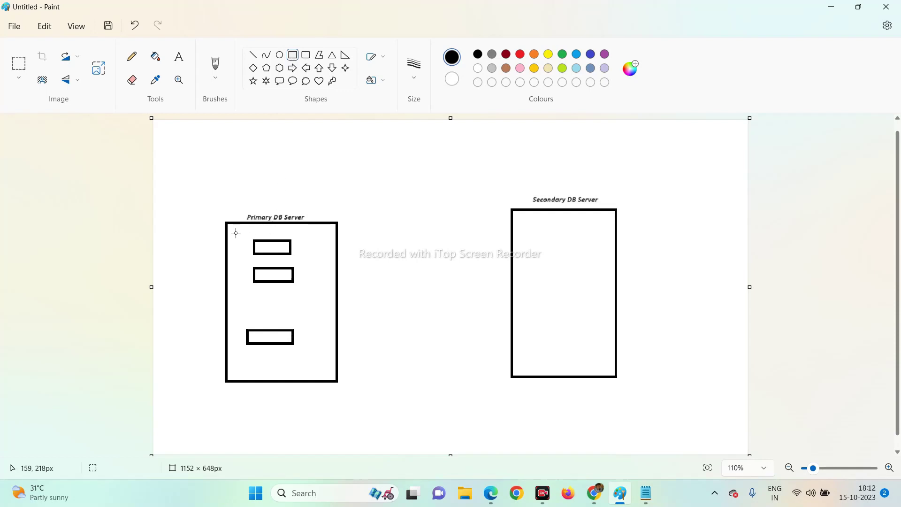
left_click_drag(234, 232, 319, 310)
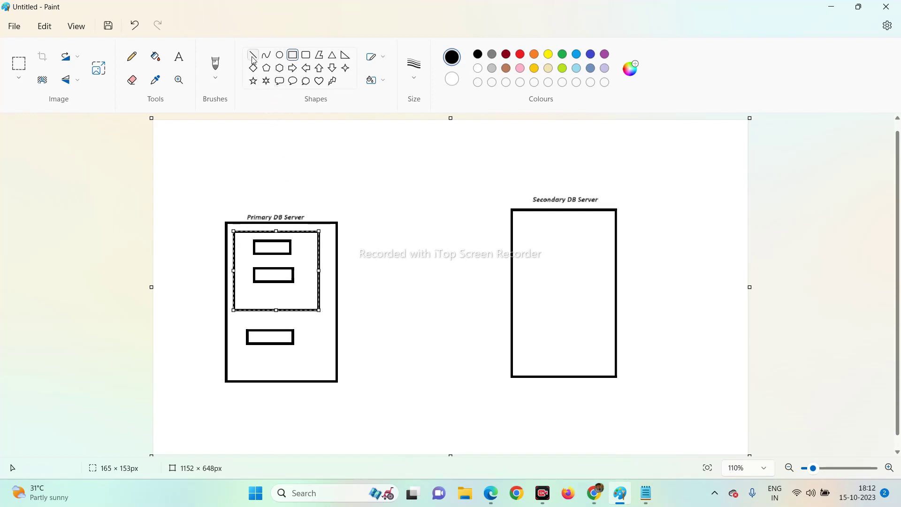
Add the label AG1 inside the new frame around the two bars.
left_click(179, 57)
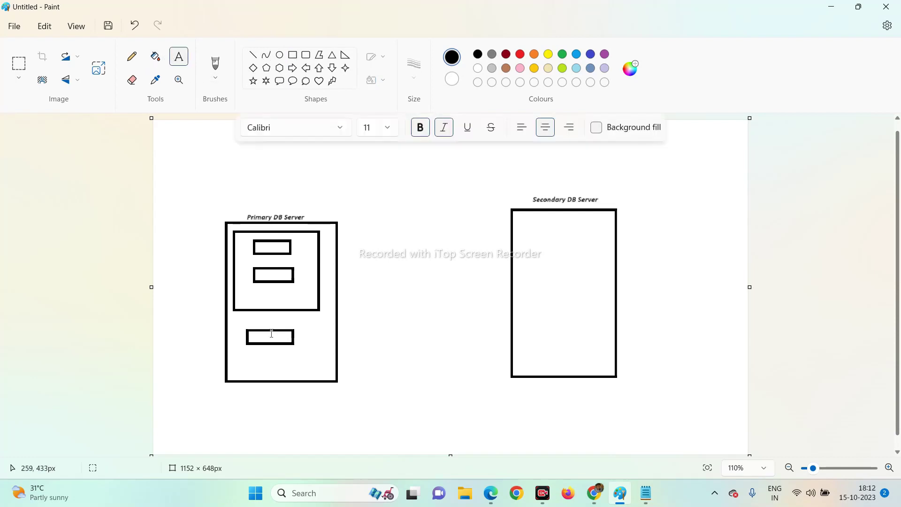
left_click(247, 301)
left_click_drag(277, 300, 280, 292)
key("Caps_Lock")
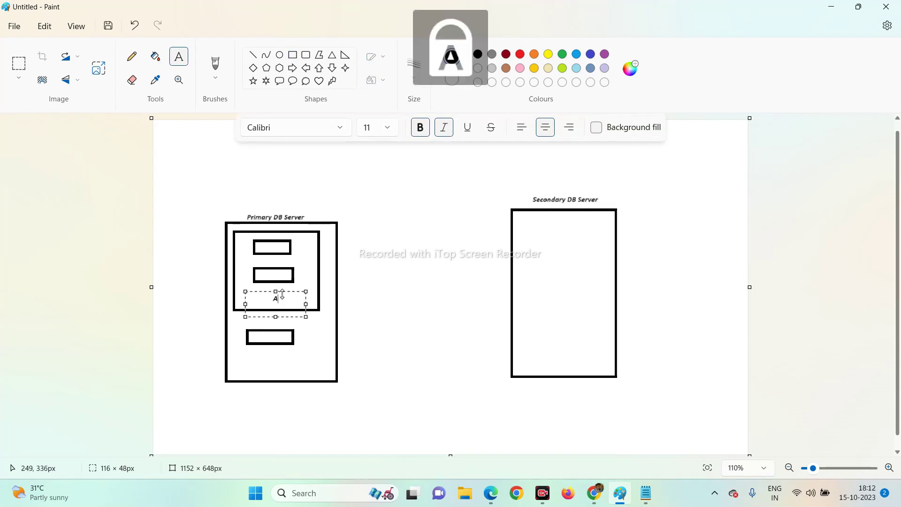
type("I")
key("Caps_Lock")
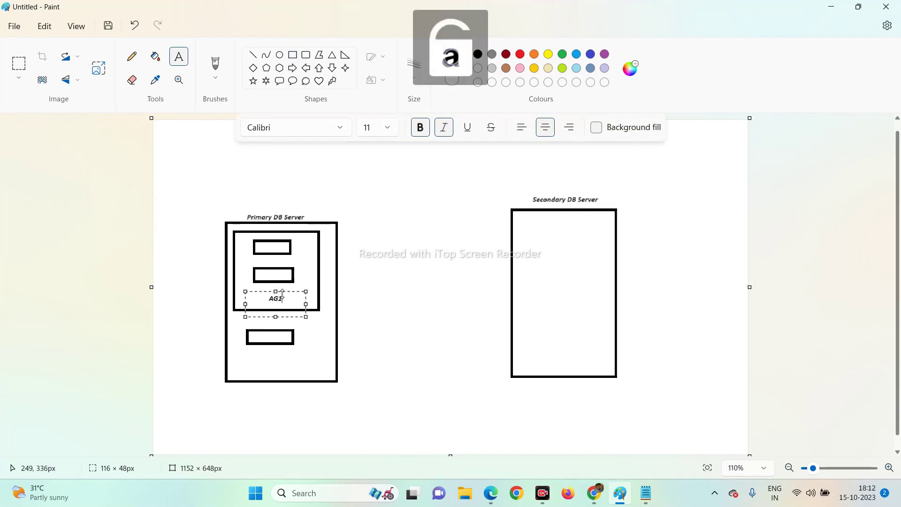
left_click(307, 332)
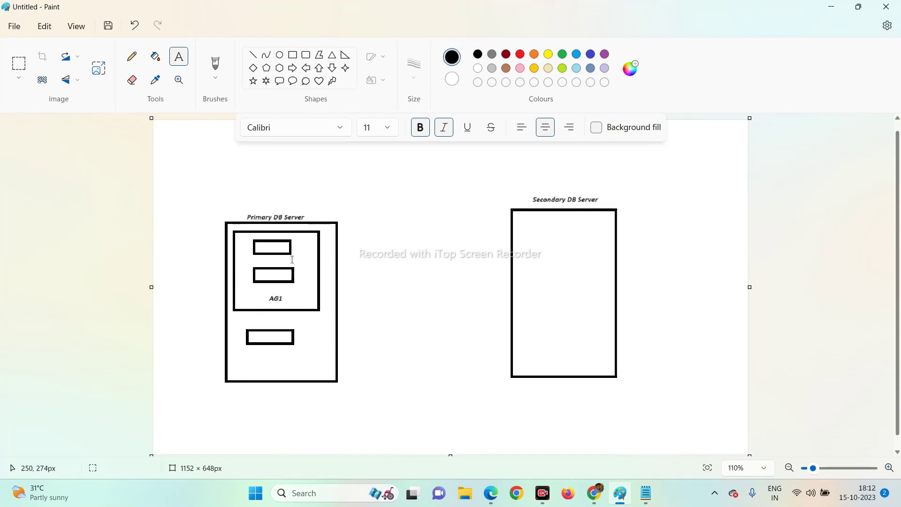
left_click(321, 254)
left_click(292, 55)
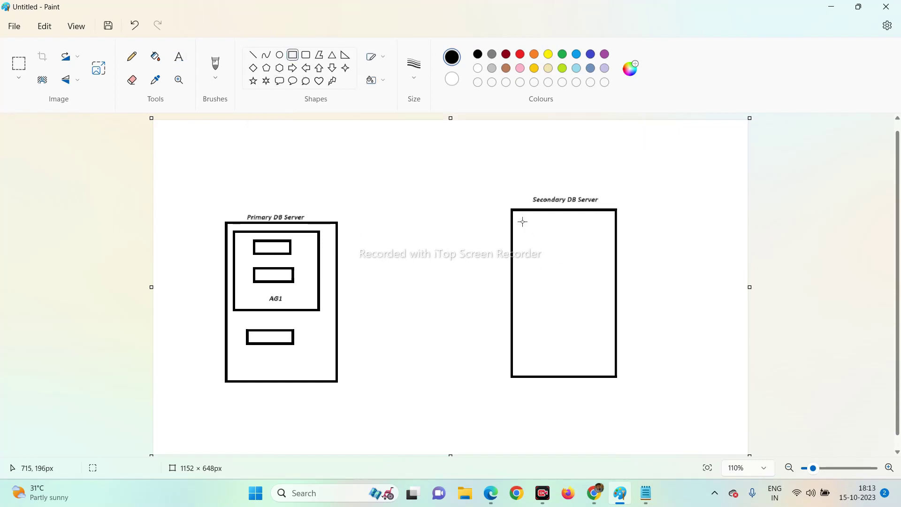
Draw a frame in the Secondary DB Server box and a right arrow from AG1 to it.
left_click_drag(522, 219, 606, 304)
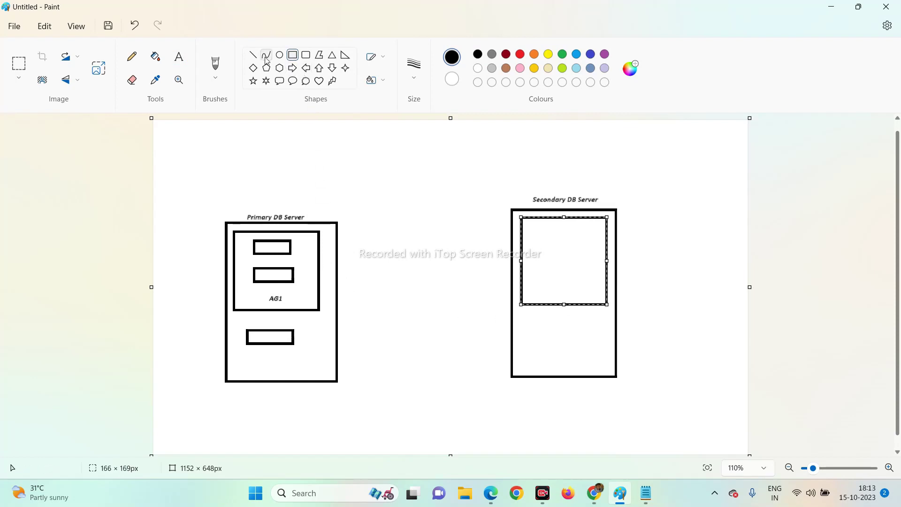
left_click(293, 68)
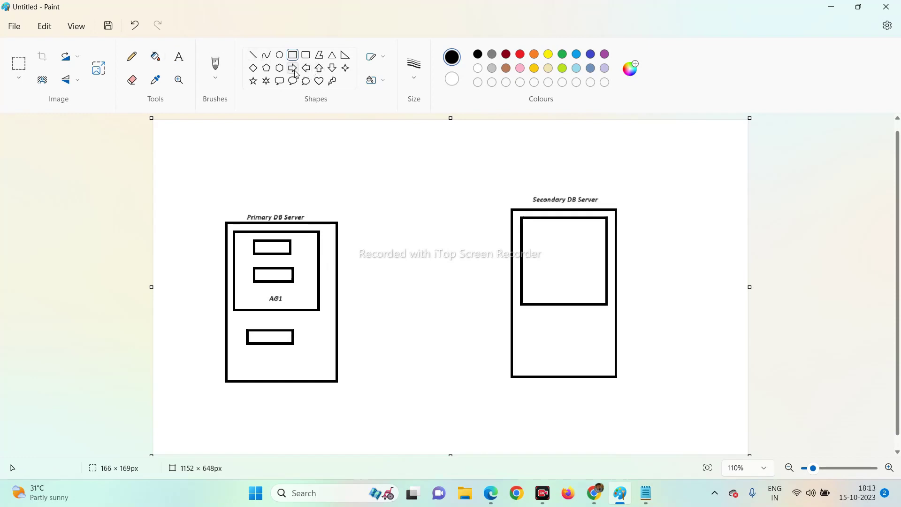
left_click_drag(321, 243, 520, 264)
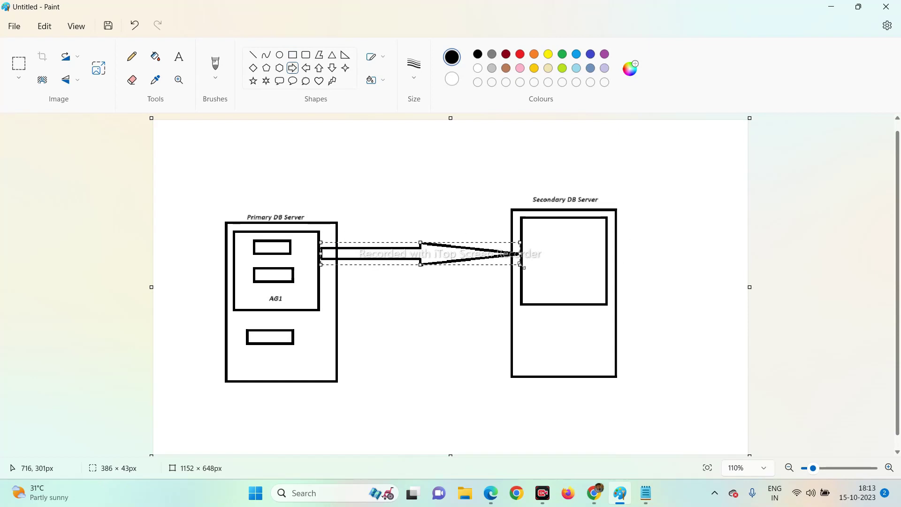
Draw two small stacked bars inside the Secondary DB Server's inner frame.
left_click(291, 56)
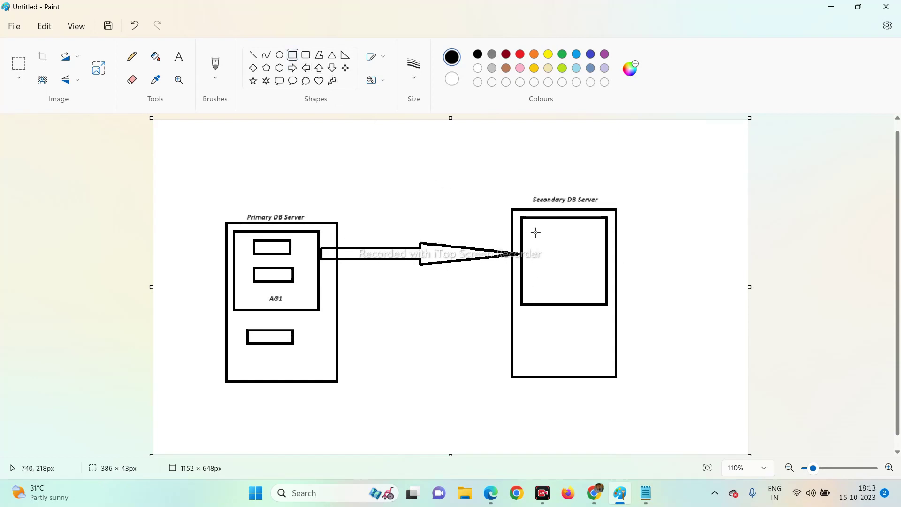
left_click_drag(534, 229, 579, 243)
left_click_drag(534, 261, 577, 276)
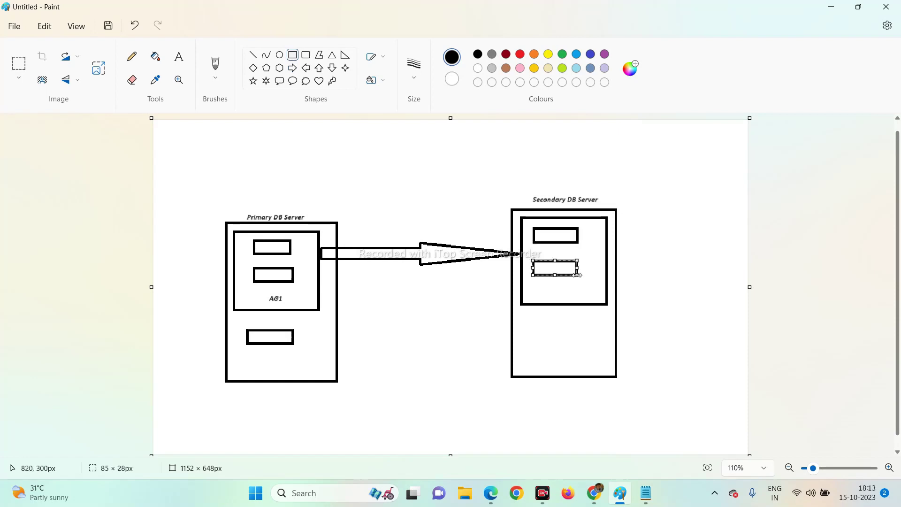
left_click(178, 56)
Type the label AG1 at the bottom of the secondary server's inner frame.
left_click(539, 292)
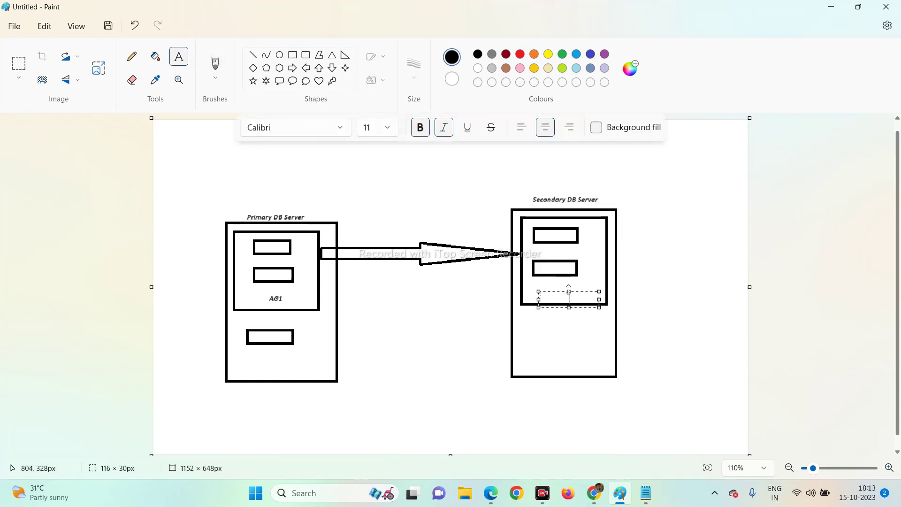
key("Caps_Lock")
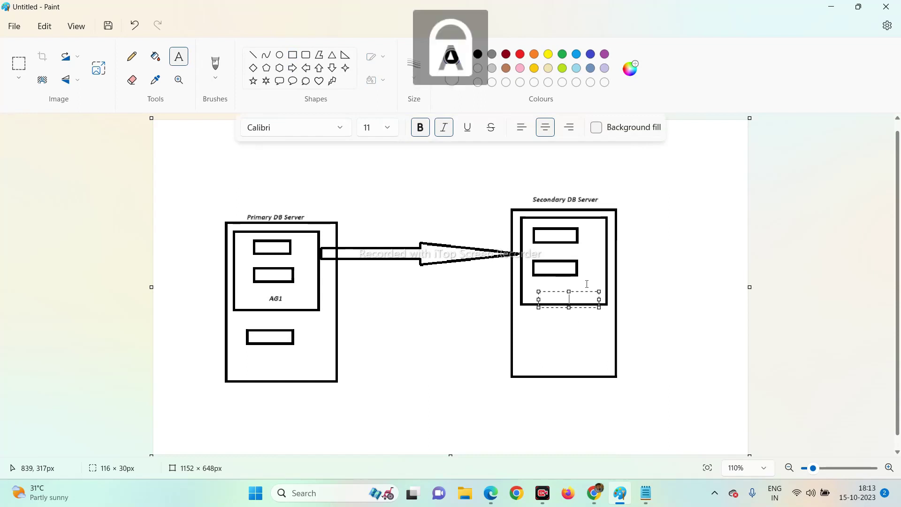
type("AG1")
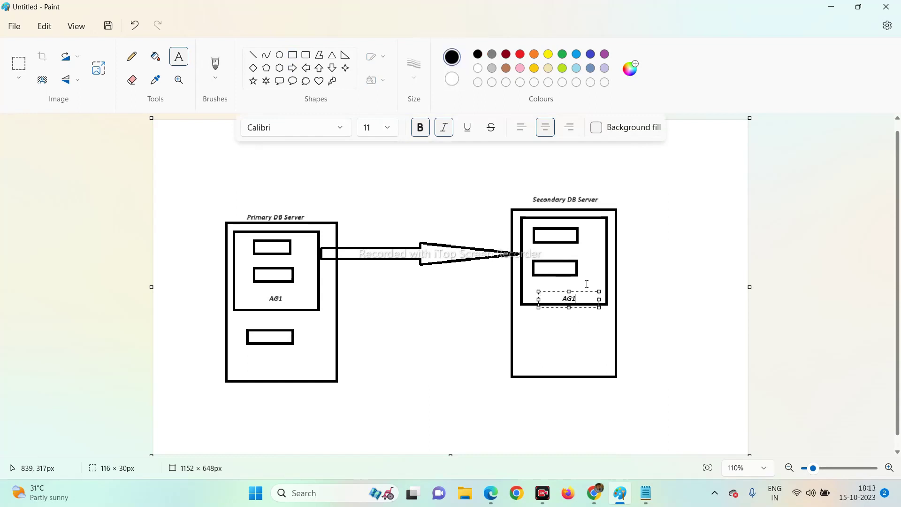
key("Caps_Lock")
left_click(365, 329)
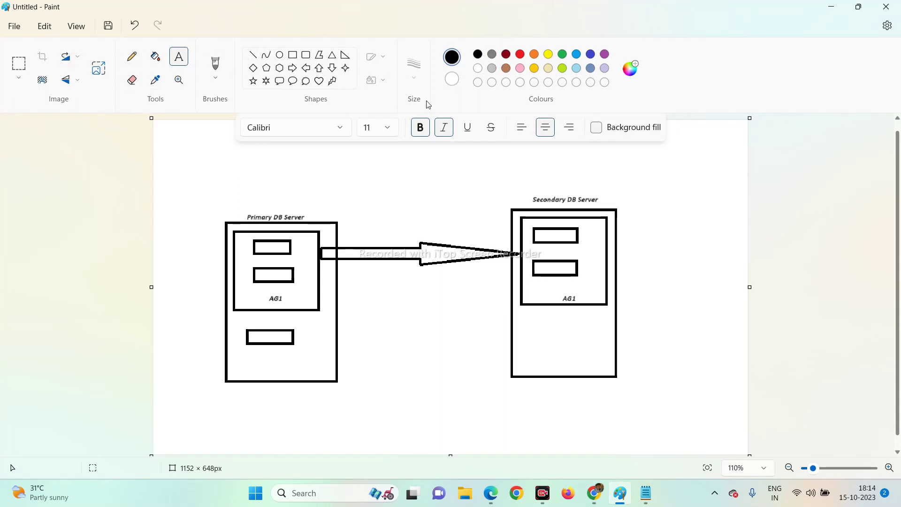
Pencil an X above Primary DB Server, minimize Paint and bring up the DomainCnt notes.
left_click(132, 56)
mouse_move(255, 182)
left_mouse_down()
mouse_move(280, 205)
mouse_move(267, 197)
mouse_move(268, 210)
left_mouse_up()
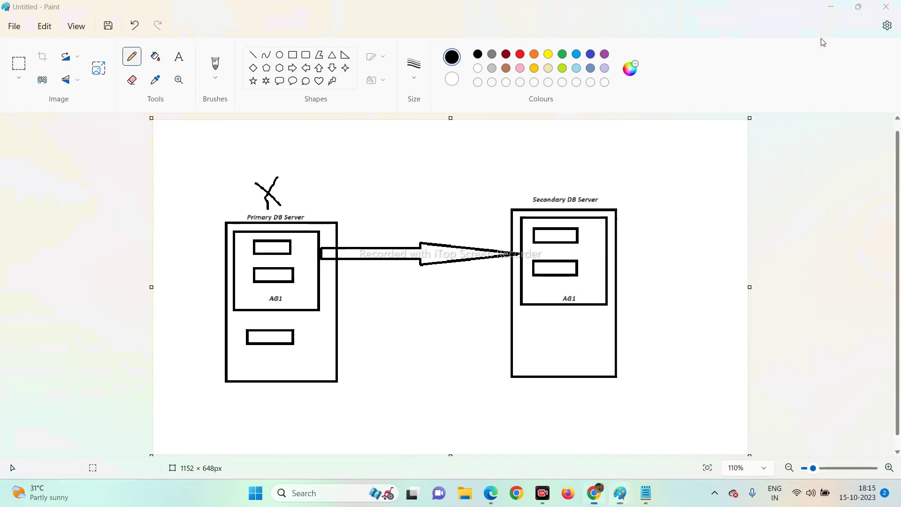
left_click(832, 11)
left_click(647, 494)
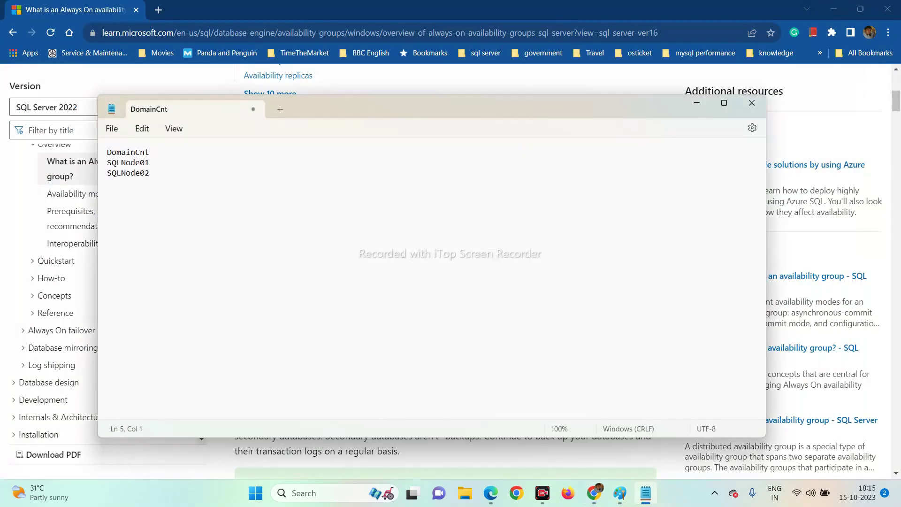
Select the names DomainCnt, SQLNode01 and SQLNode02 in the notes, then minimize Notepad.
double_click(138, 153)
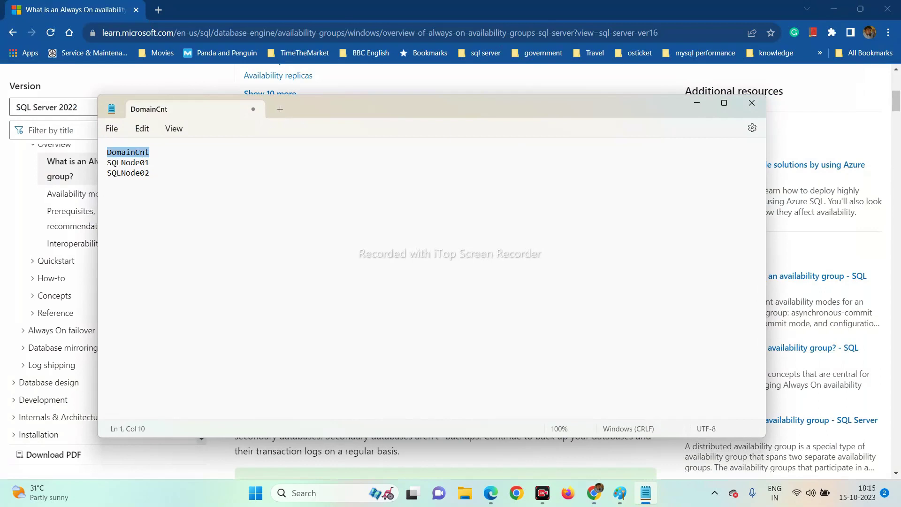
key("Down")
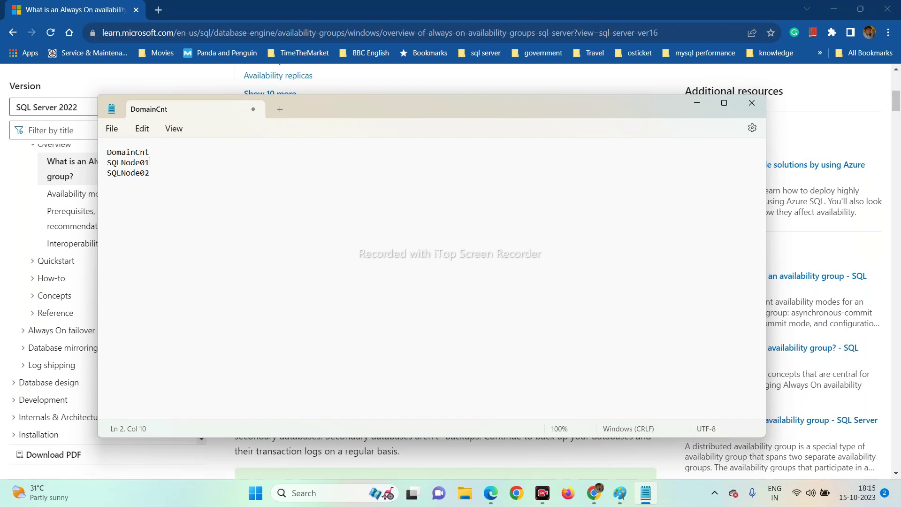
key("shift+Down")
key("shift+Down")
key("shift+Down")
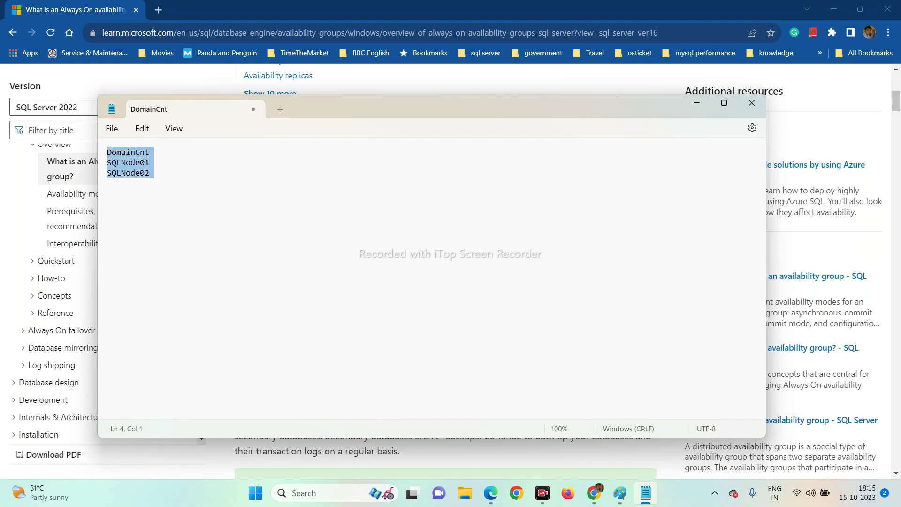
double_click(121, 164)
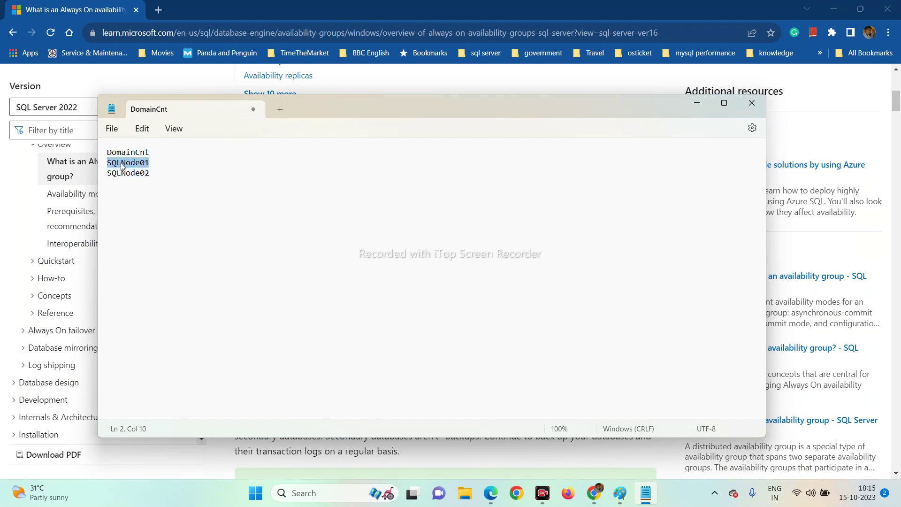
double_click(132, 174)
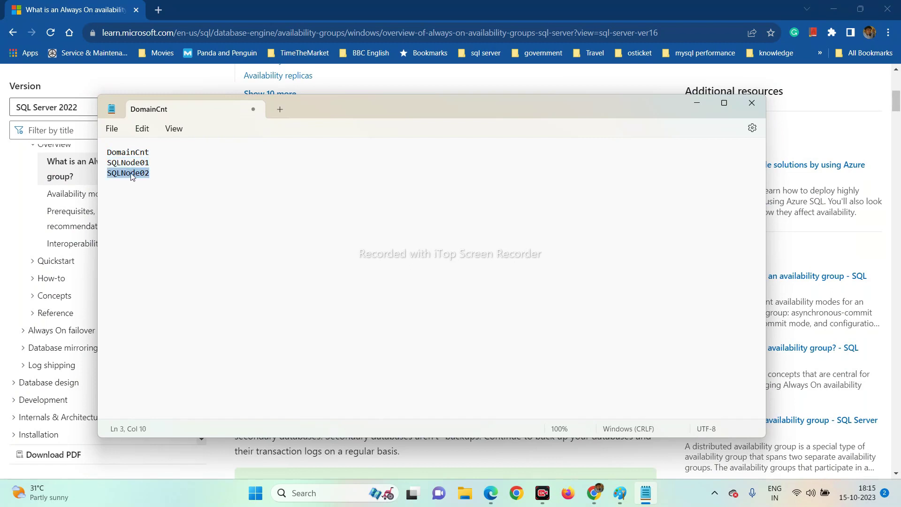
left_click(108, 184)
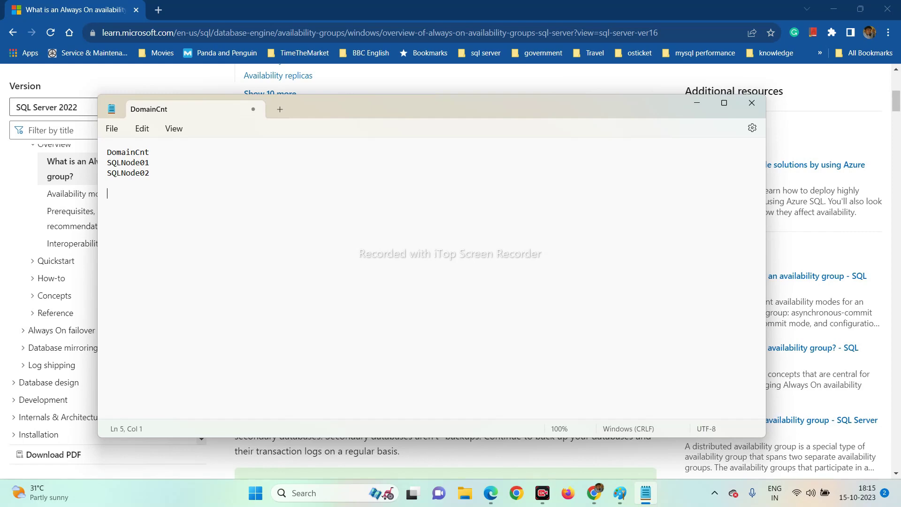
left_click(697, 103)
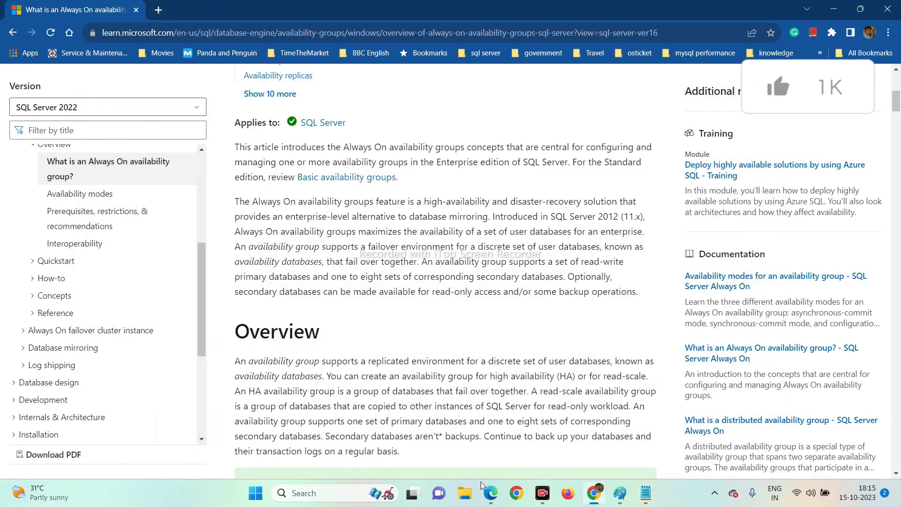
Start a new Azure virtual machine named DomainCtl in AlwaysOnResourceGroup.
left_click(500, 498)
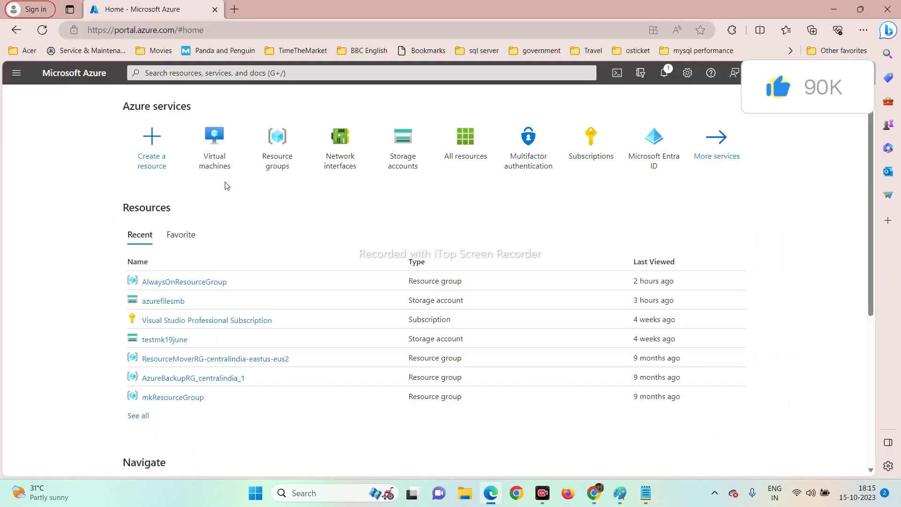
mouse_move(215, 160)
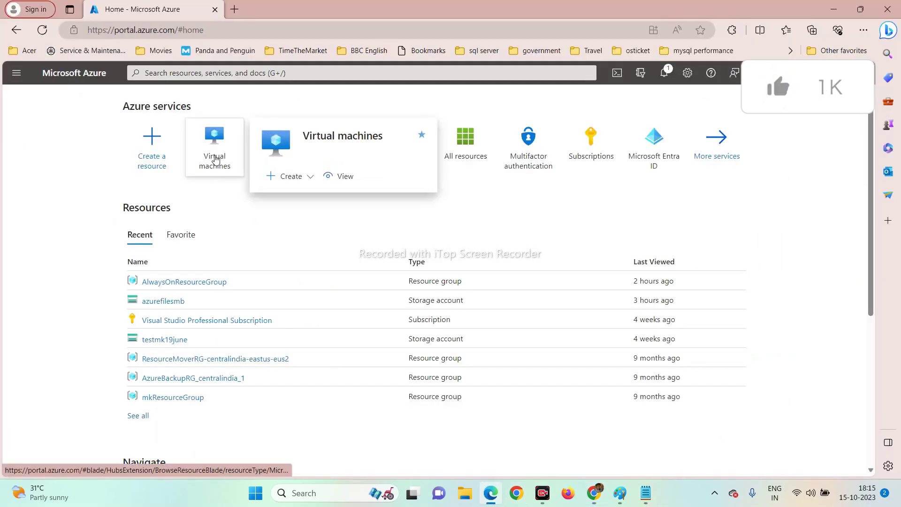
left_click(289, 178)
left_click(298, 206)
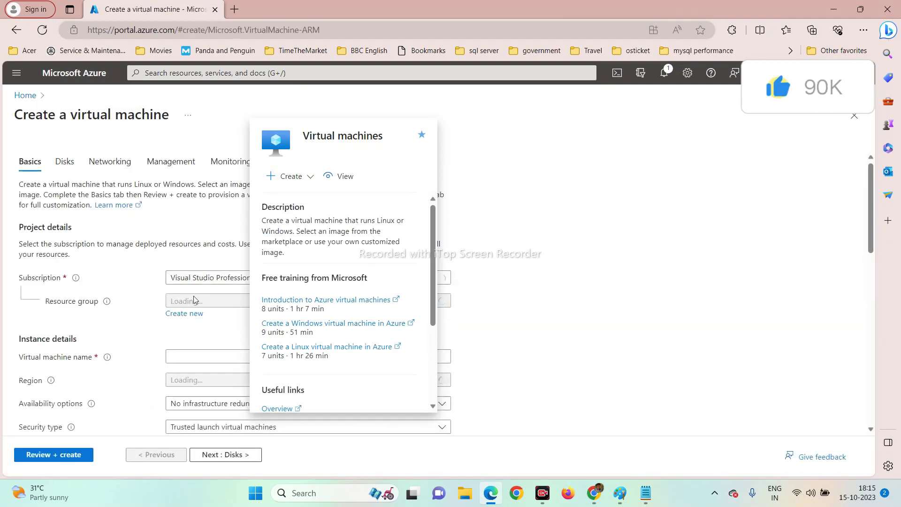
left_click(196, 308)
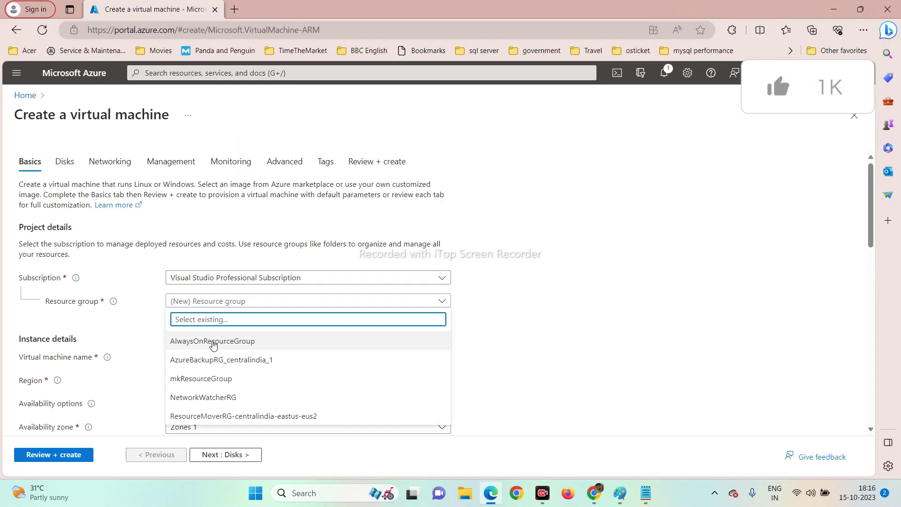
left_click(210, 343)
scroll(463, 319, "down", 2)
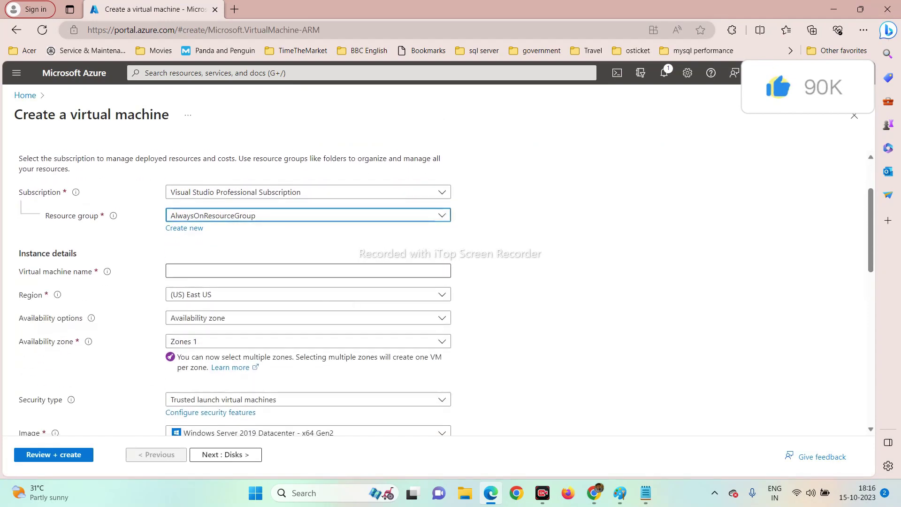
left_click(310, 270)
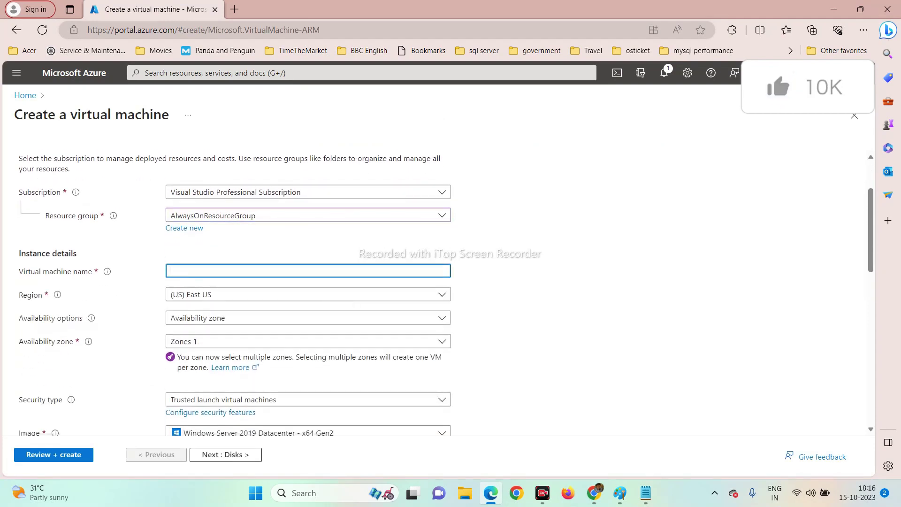
type("Dom")
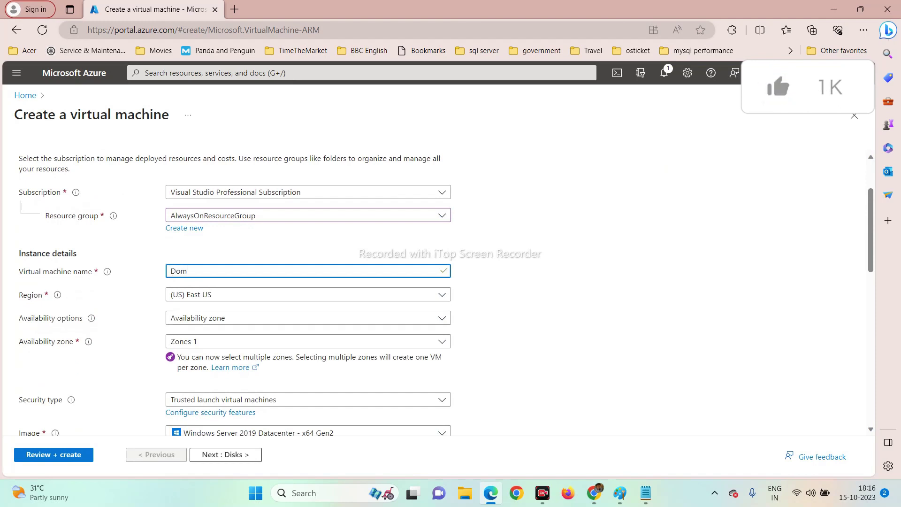
type("ainCtl")
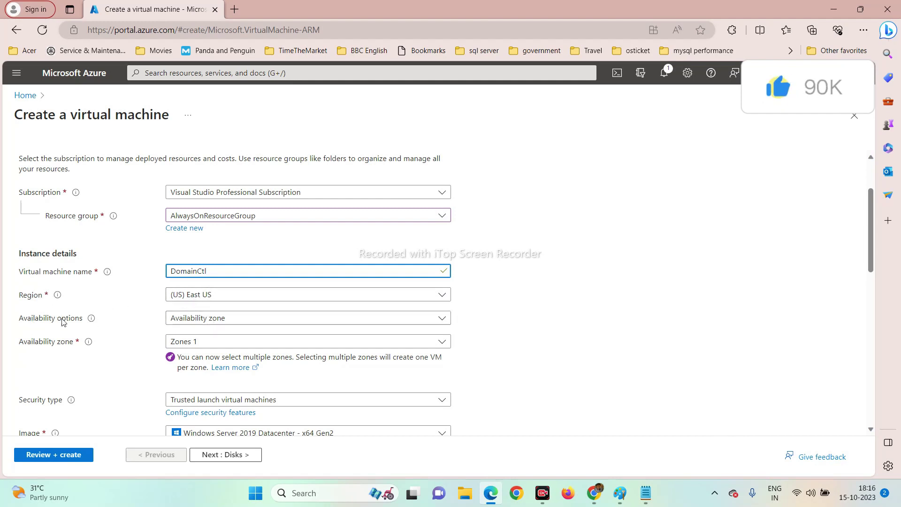
Set availability to no infrastructure redundancy and the VM size to Standard_D4s_v3.
left_click(196, 323)
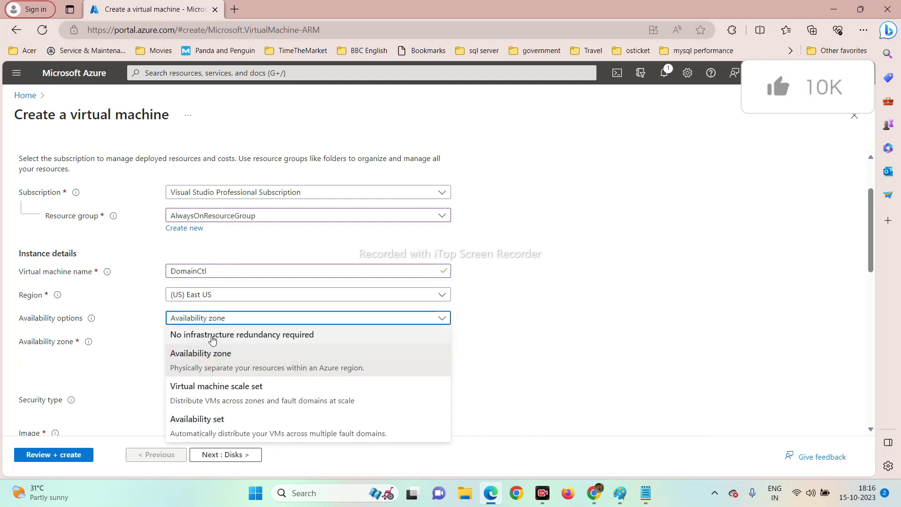
left_click(211, 335)
scroll(527, 297, "down", 2)
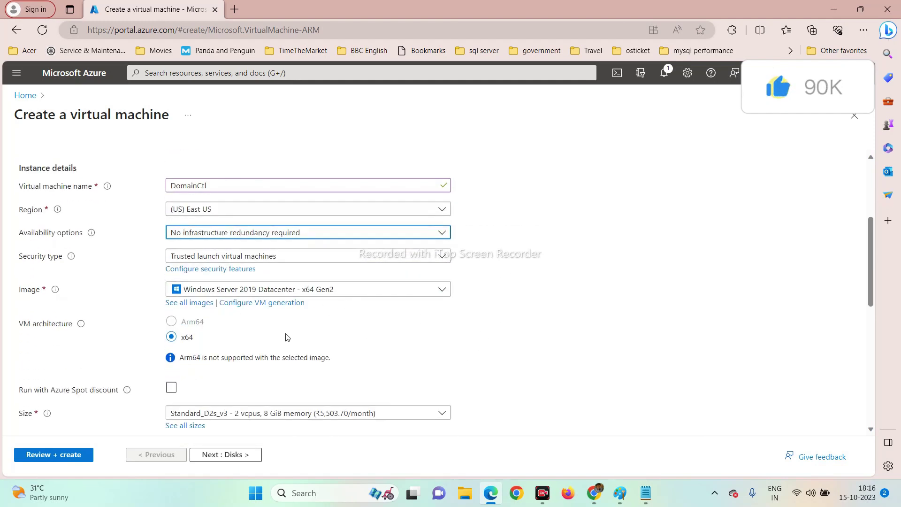
scroll(285, 338, "down", 1)
left_click(272, 373)
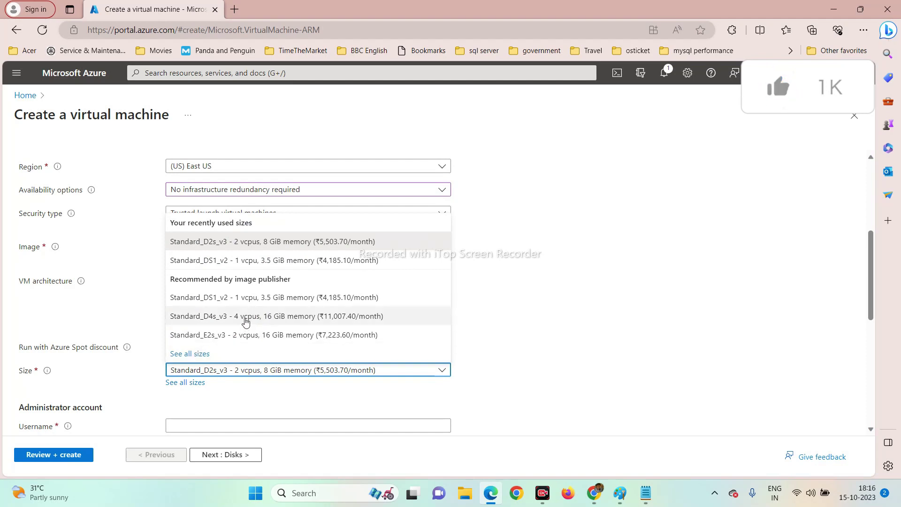
left_click(245, 321)
scroll(548, 288, "down", 2)
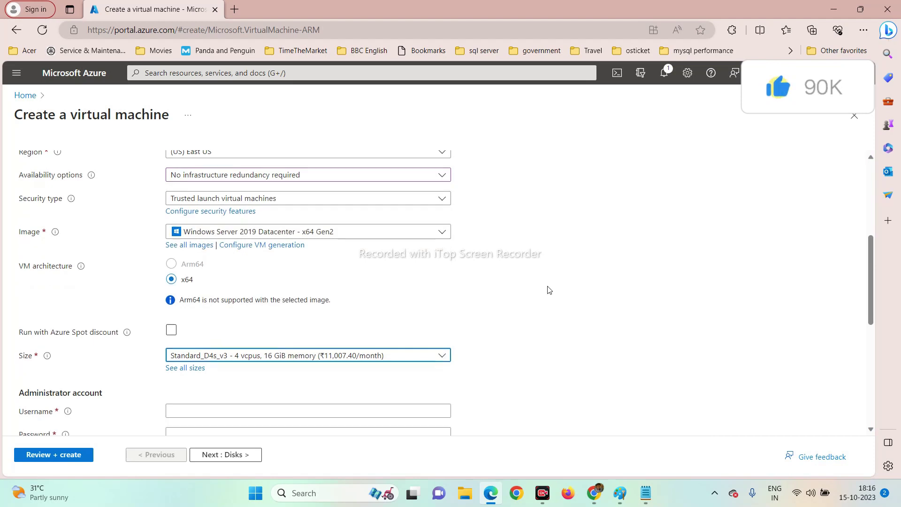
Set the administrator username to admin01 and enter and confirm its password.
left_click(428, 340)
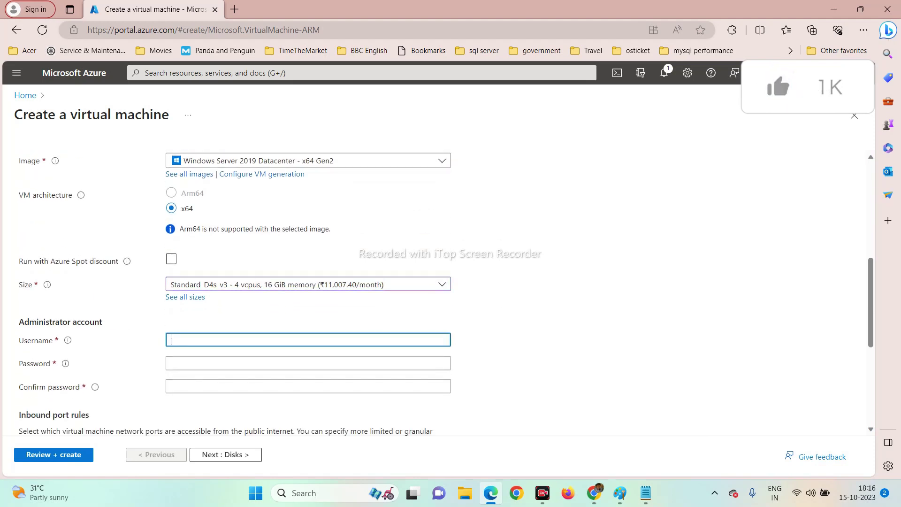
type("admin01")
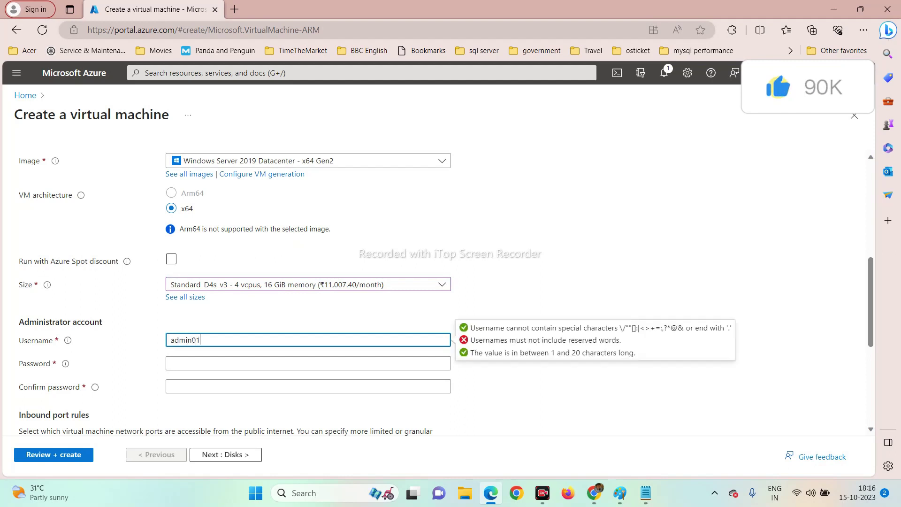
key("Tab")
type("•••••")
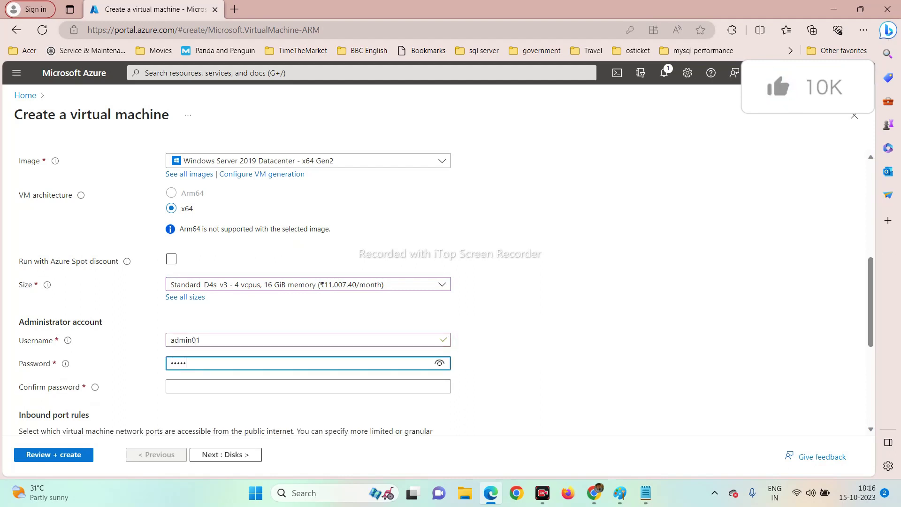
type("•••••••")
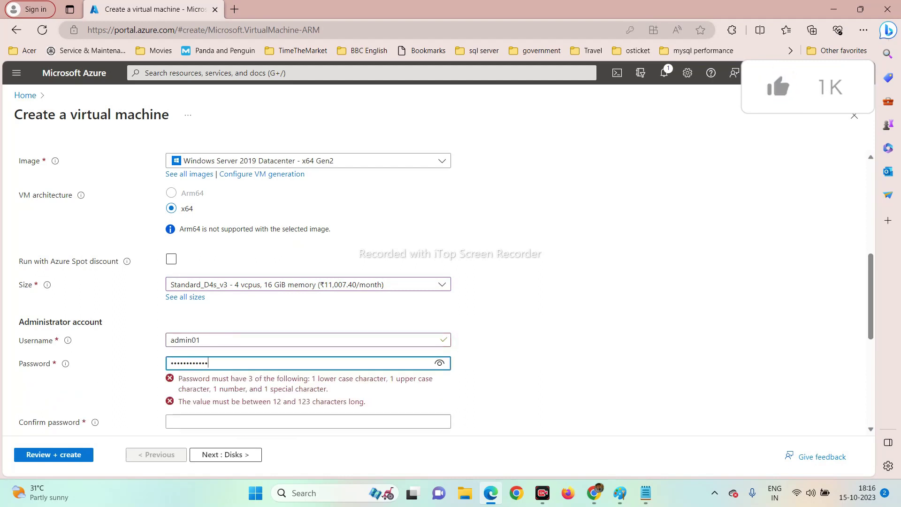
left_click(235, 386)
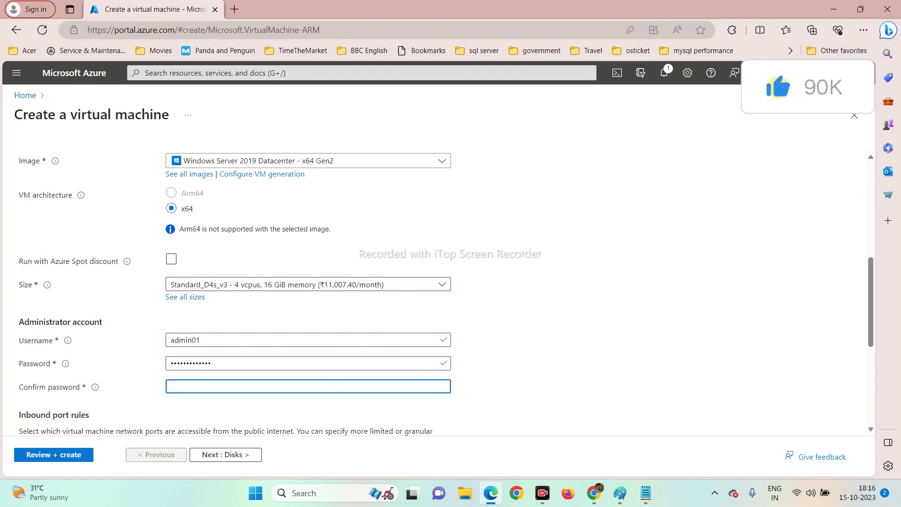
type("•••••••••••••")
Continue from Basics to the Disks step of the DomainCtl VM.
scroll(215, 282, "down", 5)
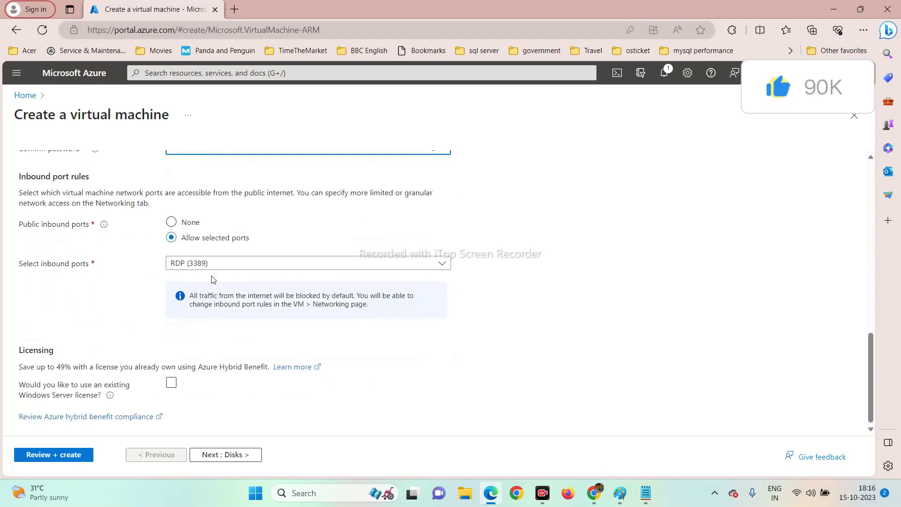
scroll(205, 368, "up", 5)
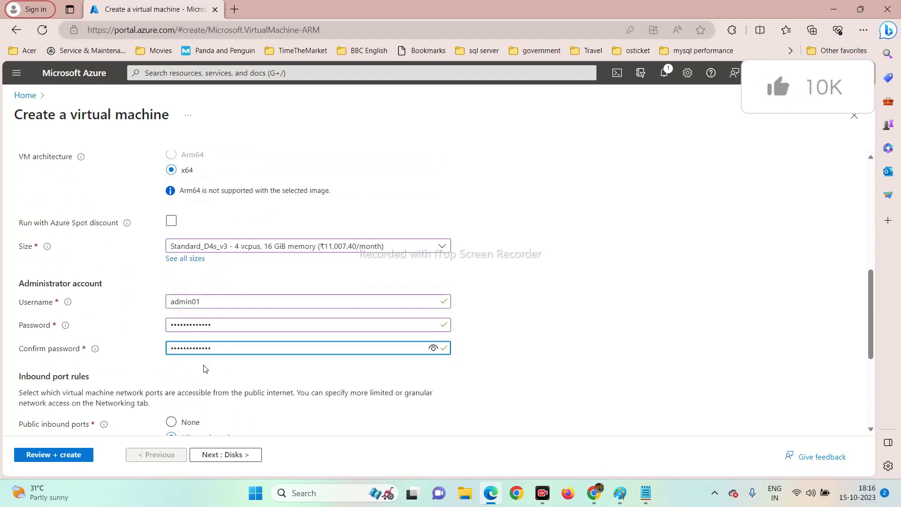
scroll(269, 337, "down", 5)
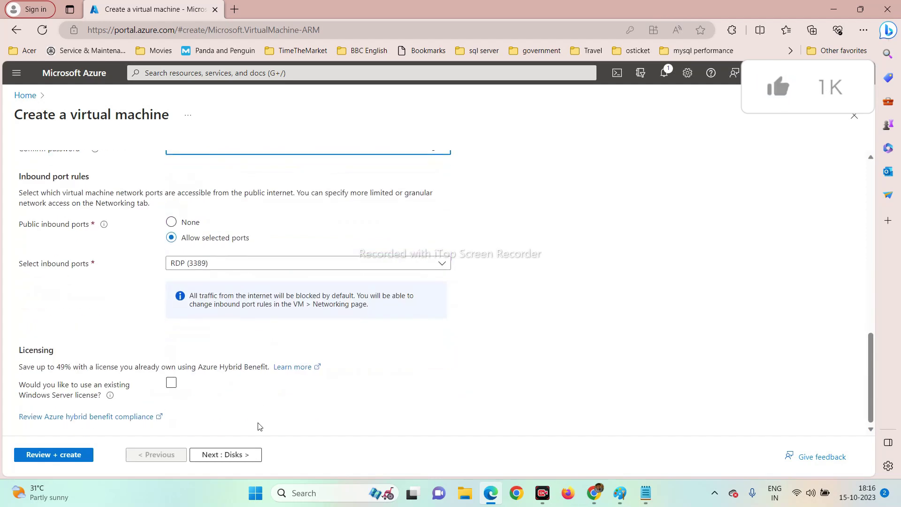
left_click(237, 454)
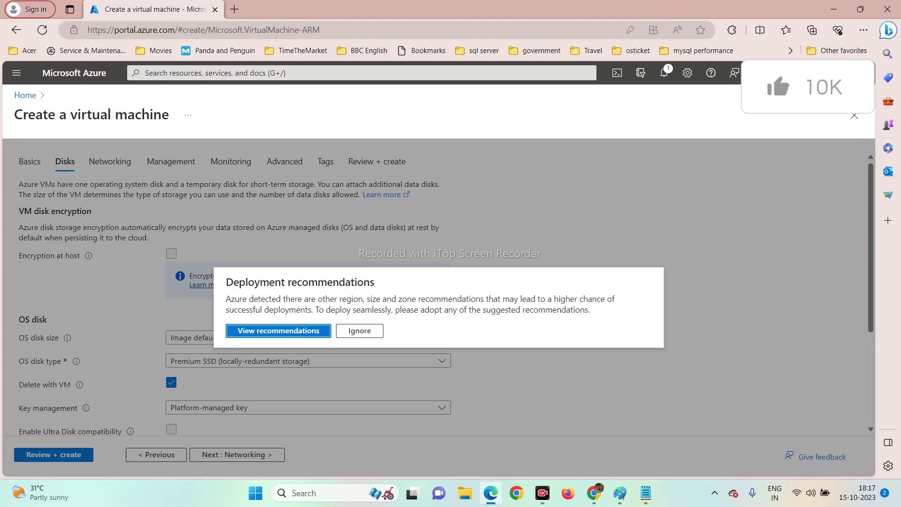
Ignore the deployment recommendations and move through Disks and Networking to Review + create.
left_click(360, 331)
scroll(639, 291, "down", 2)
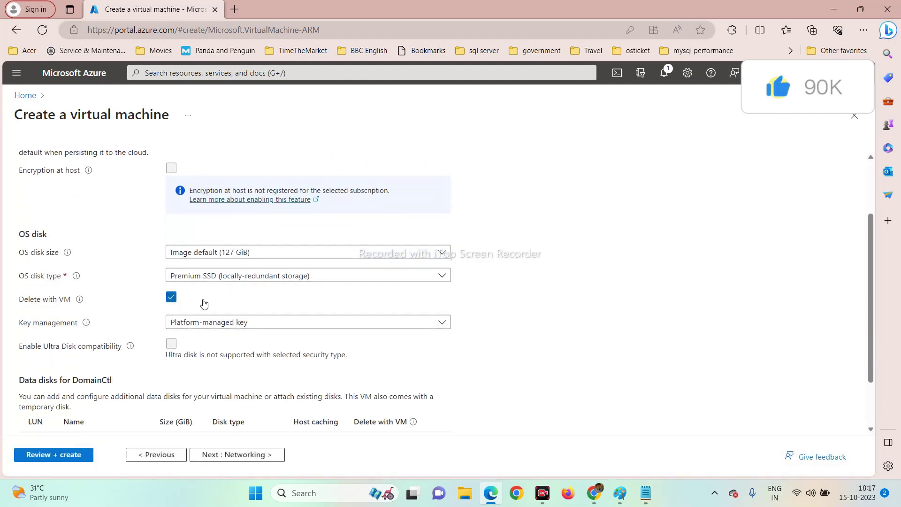
scroll(229, 330, "down", 2)
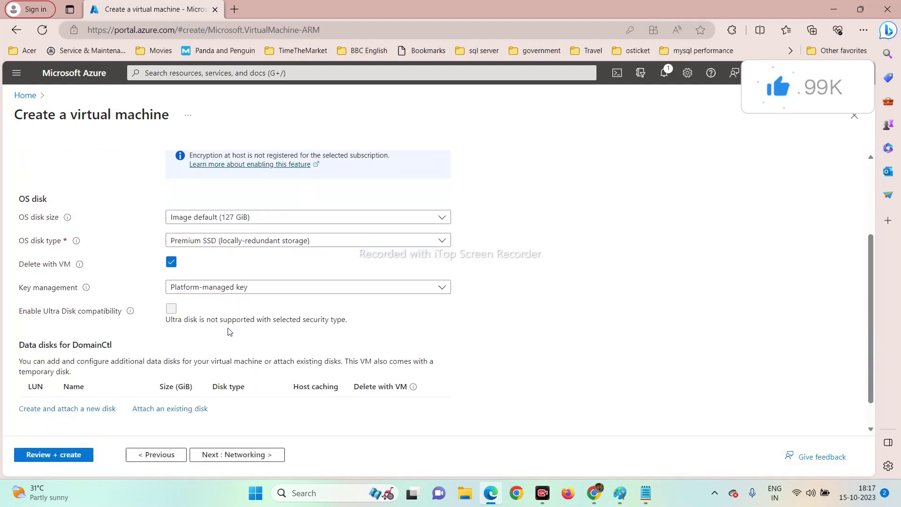
left_click(226, 455)
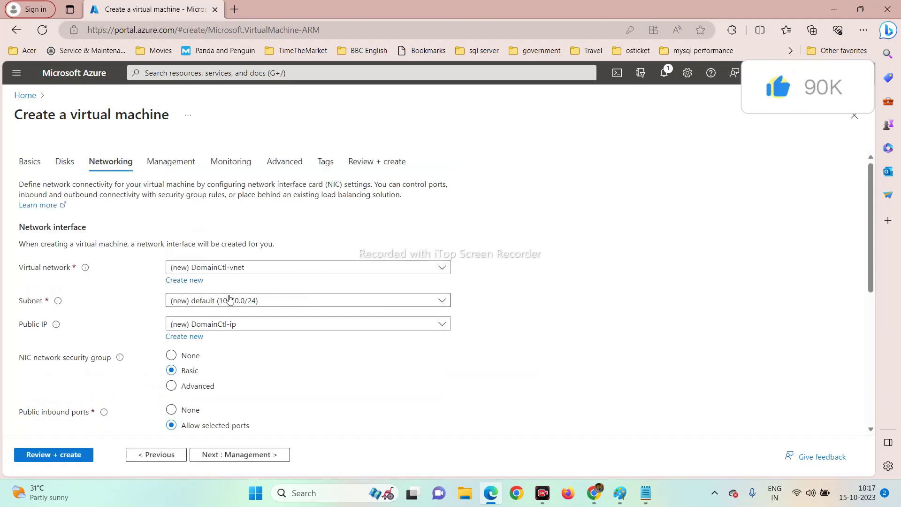
scroll(228, 300, "down", 4)
scroll(273, 306, "down", 3)
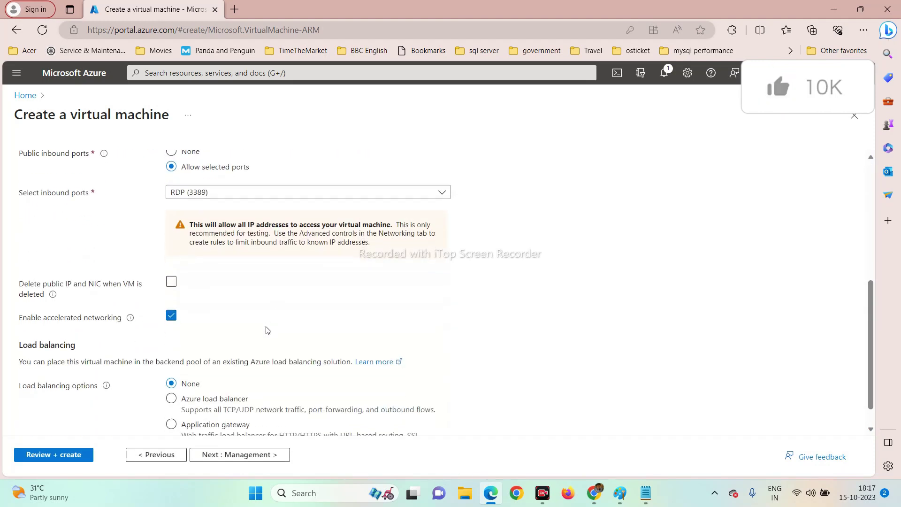
left_click(51, 459)
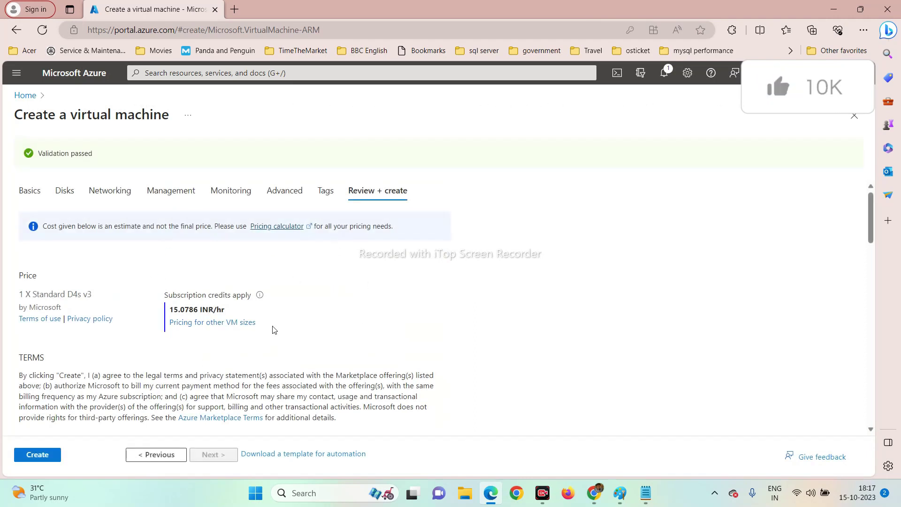
Submit the DomainCtl VM deployment and return to the portal home page.
left_click(49, 456)
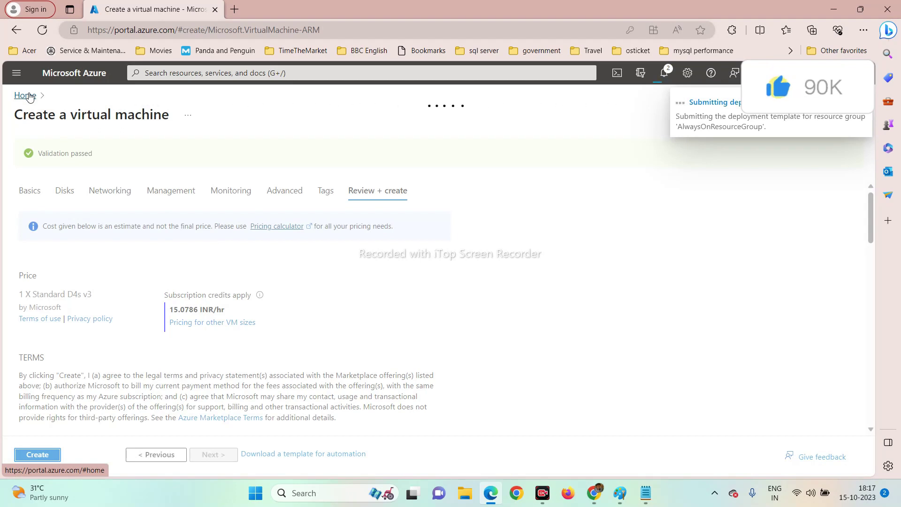
left_click(26, 95)
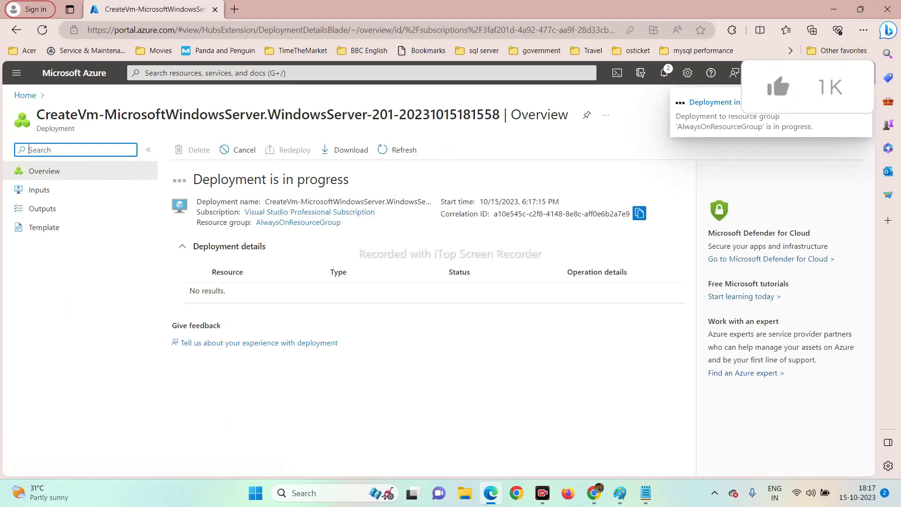
left_click(24, 95)
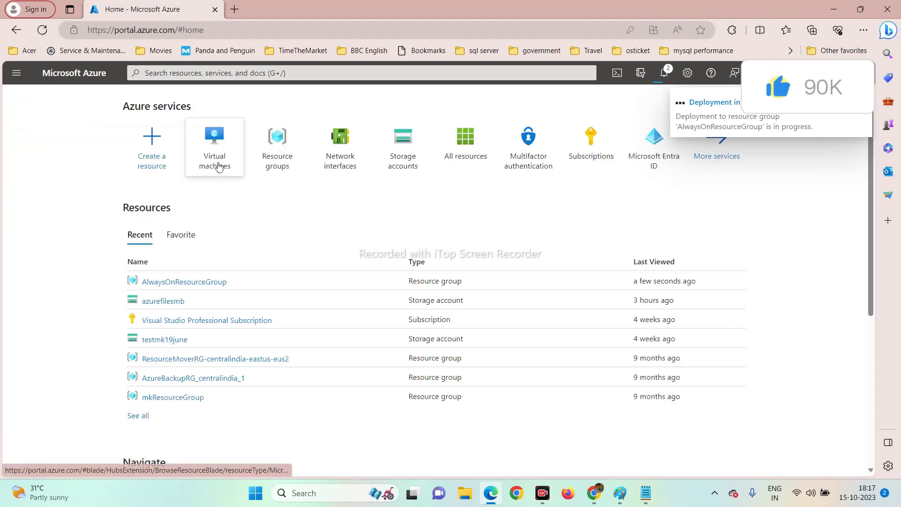
Start a new Azure VM in AlwaysOnResourceGroup and check the running deployment's progress.
left_click(292, 175)
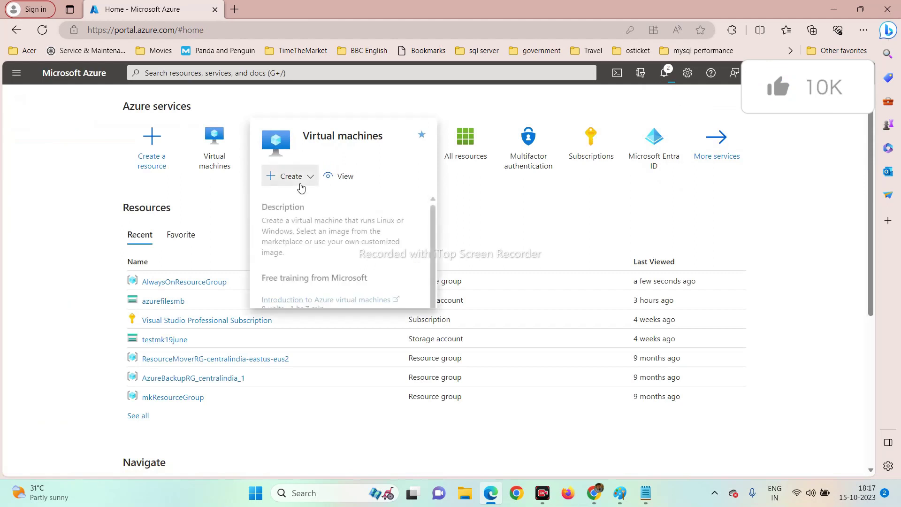
left_click(301, 197)
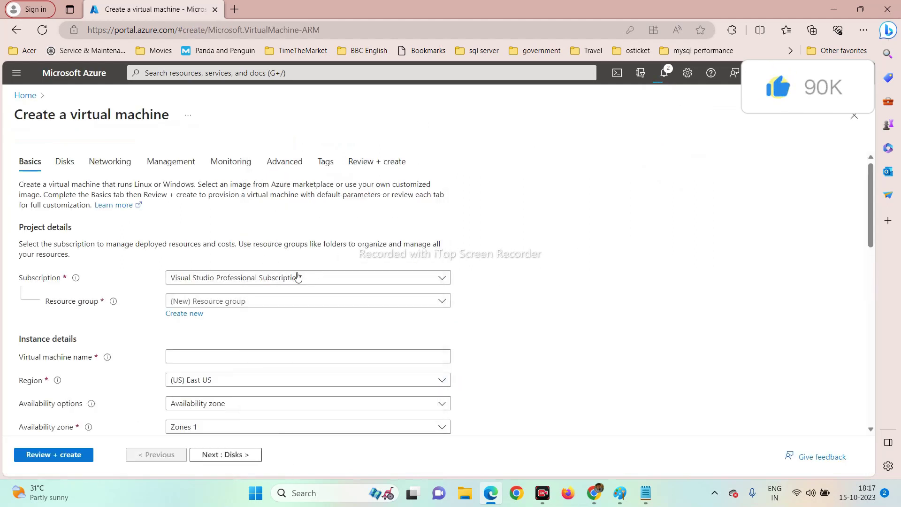
left_click(244, 302)
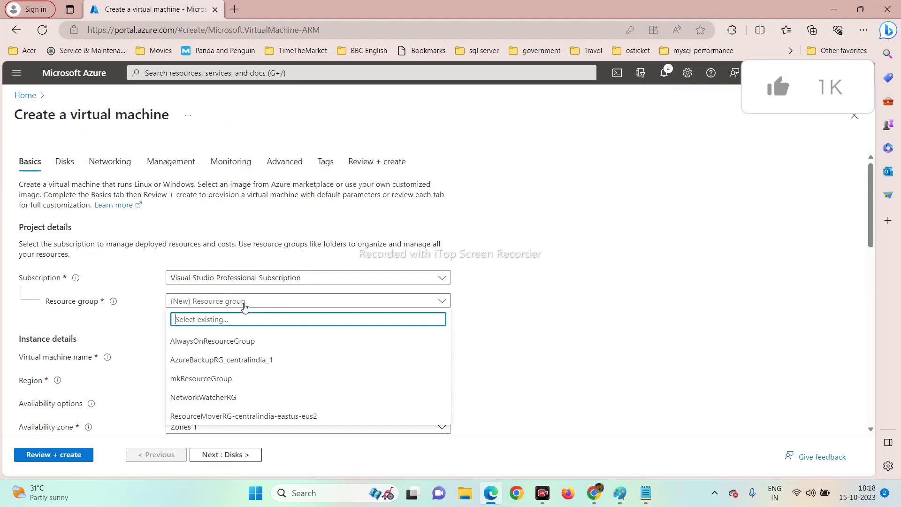
left_click(236, 341)
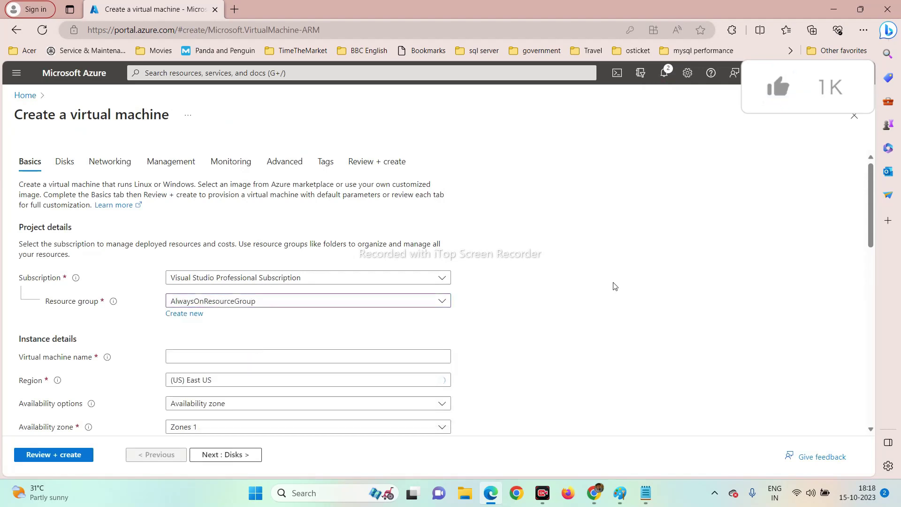
left_click(664, 73)
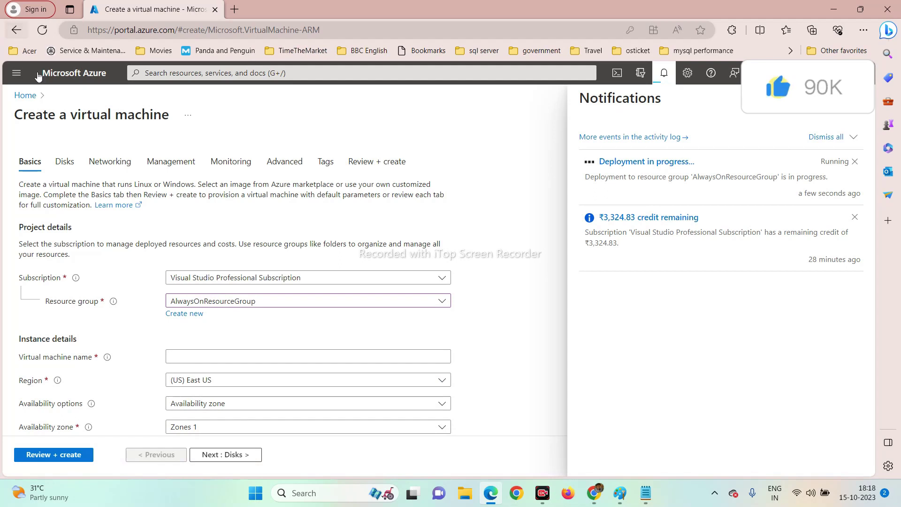
left_click(26, 96)
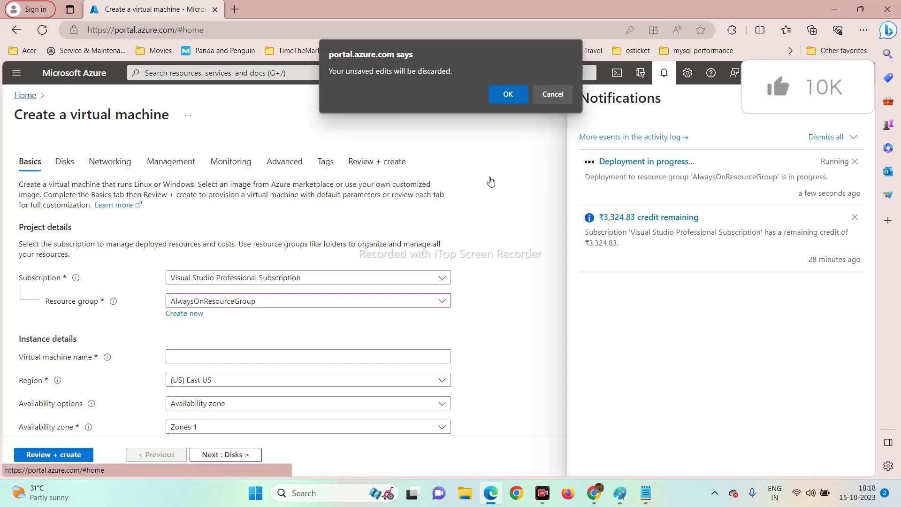
Download DomainCtl.rdp through Native RDP on the DomainCtl VM, keep it, and open it.
left_click(554, 95)
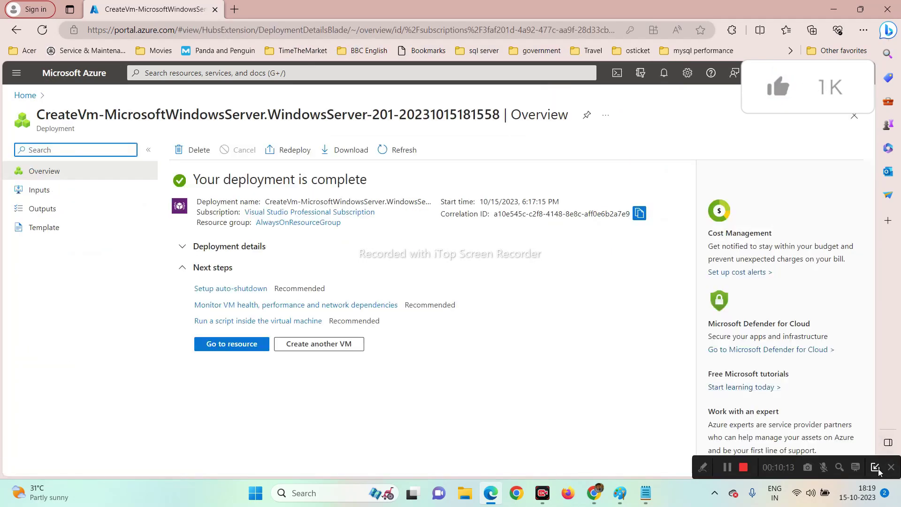
left_click(227, 349)
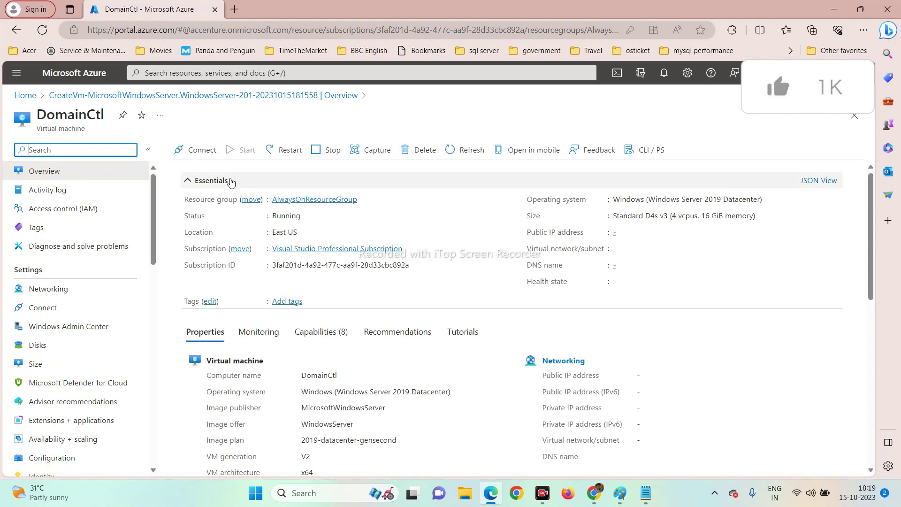
left_click(206, 153)
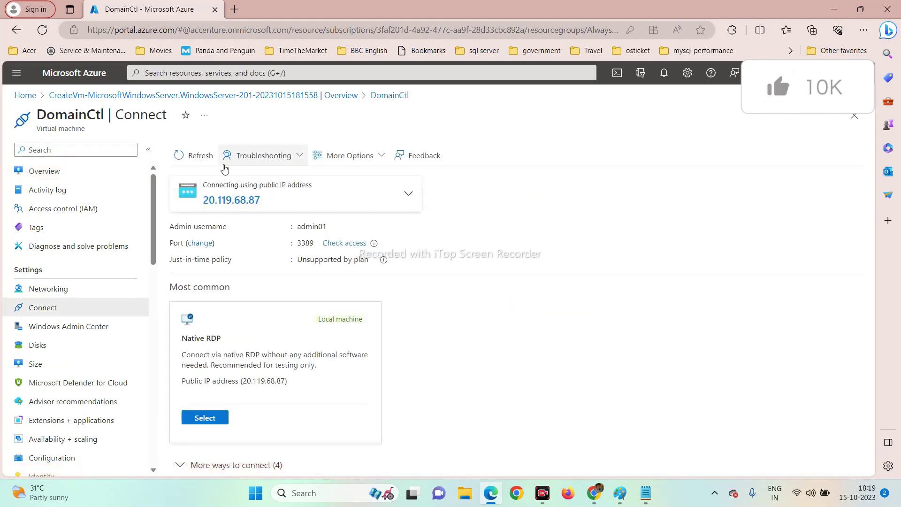
left_click(204, 419)
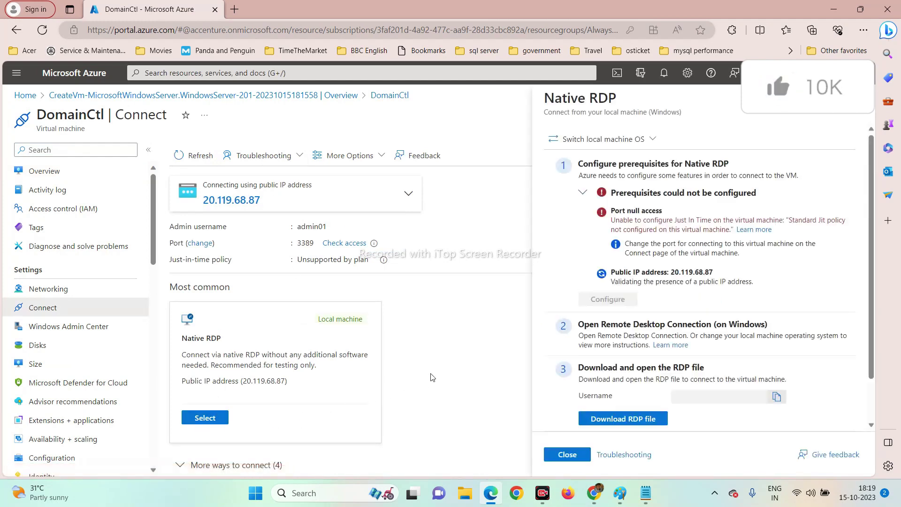
scroll(642, 319, "down", 1)
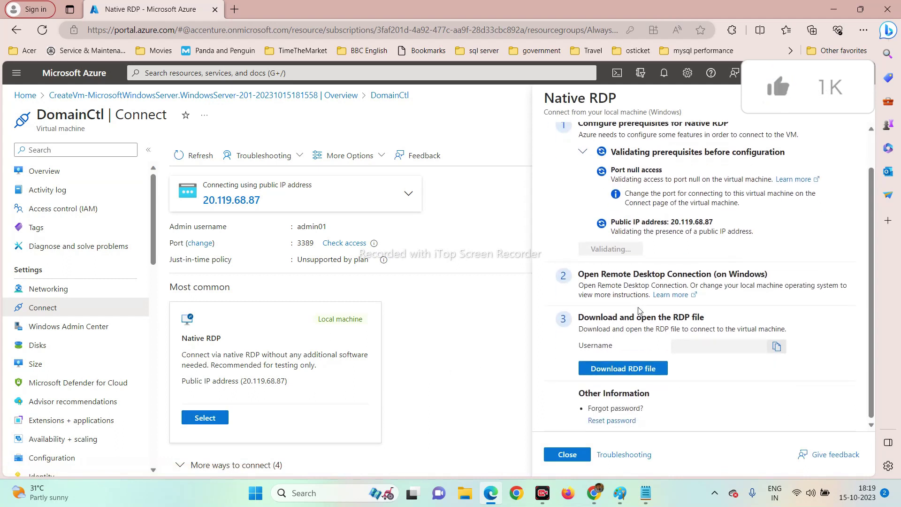
left_click(623, 371)
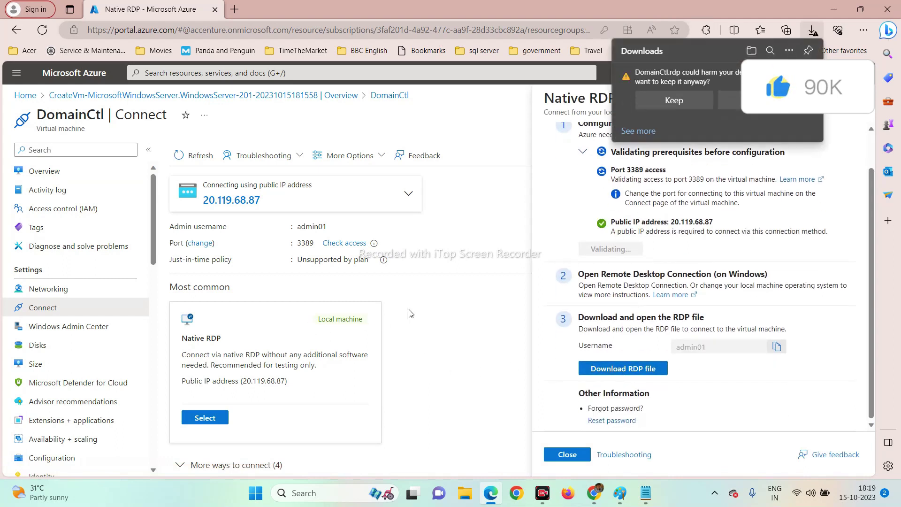
left_click(655, 100)
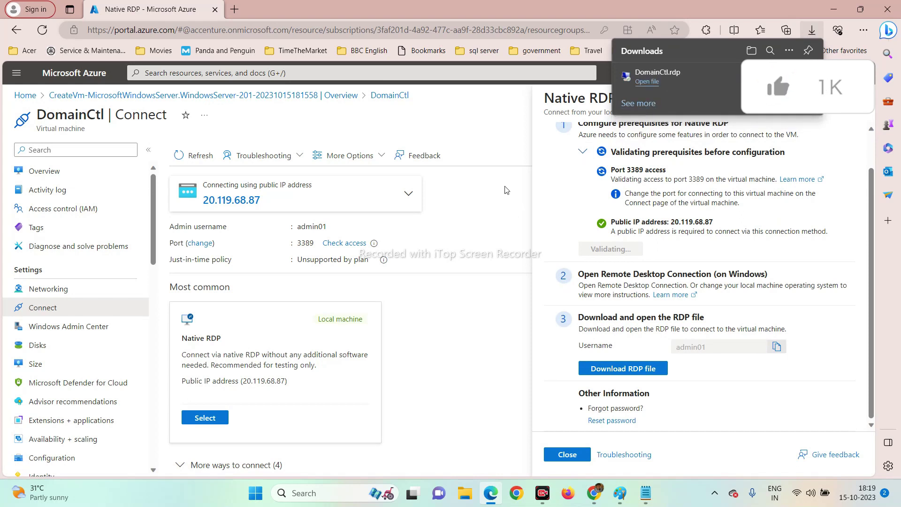
left_click(644, 83)
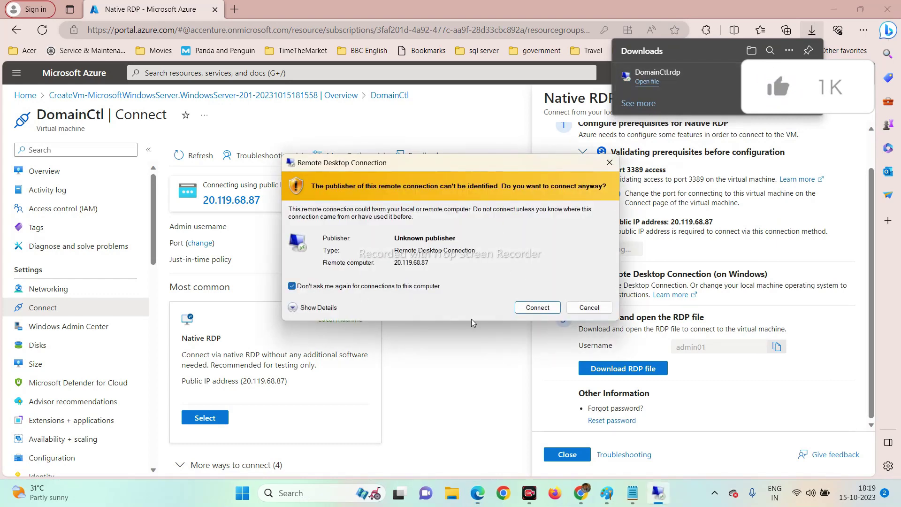
Connect to DomainCtl by signing in with a different account's admin credentials.
left_click(540, 310)
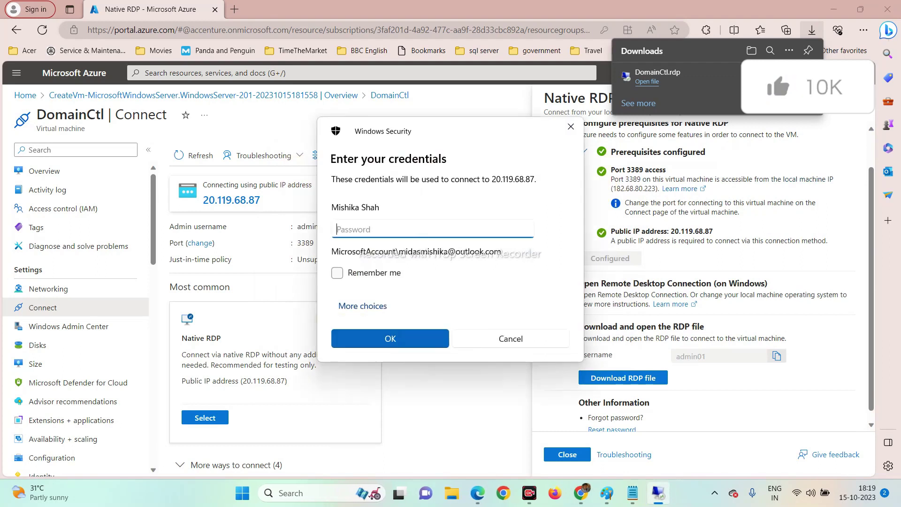
left_click(362, 308)
left_click(384, 371)
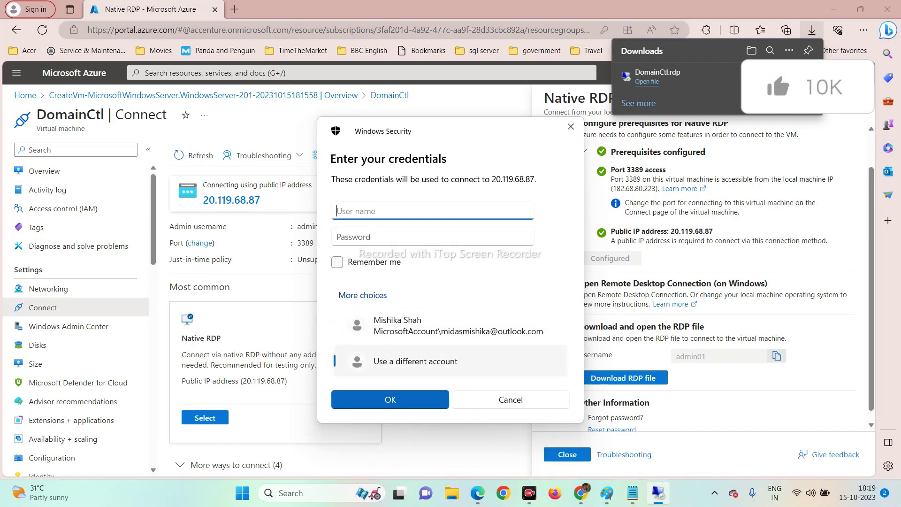
type("Admin01")
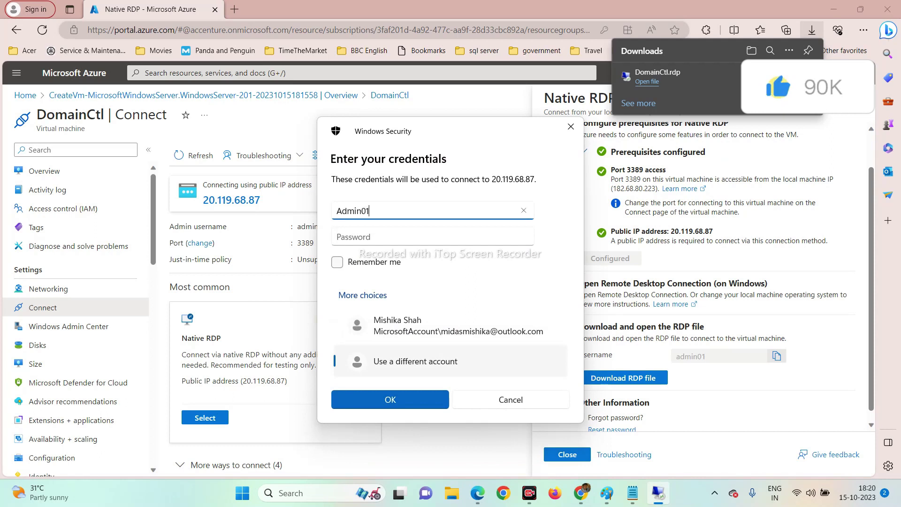
left_click(338, 237)
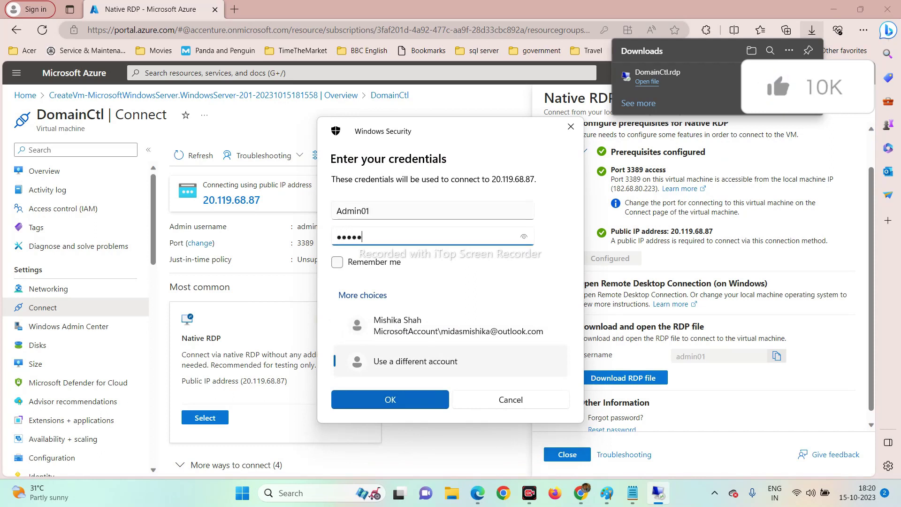
type("••••••••••••••")
key("Return")
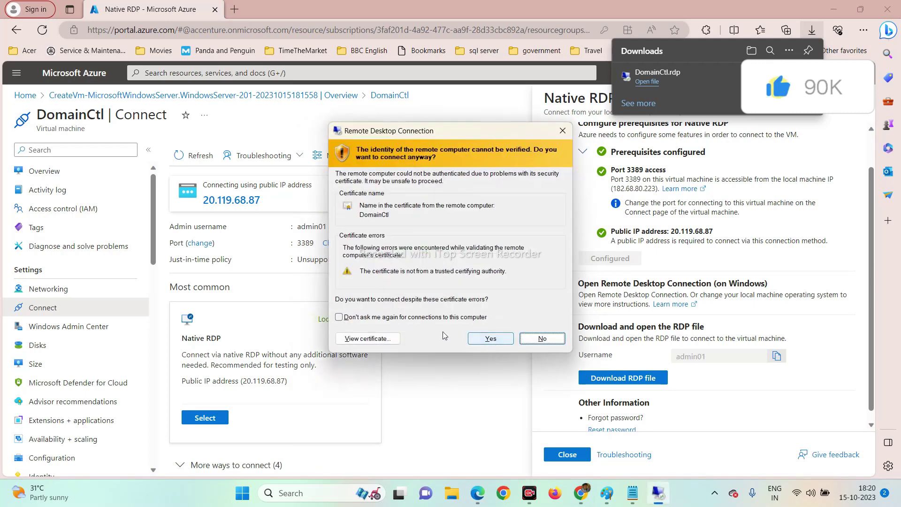
Accept the certificate, suppressing future prompts, and minimize the remote session.
left_click(394, 318)
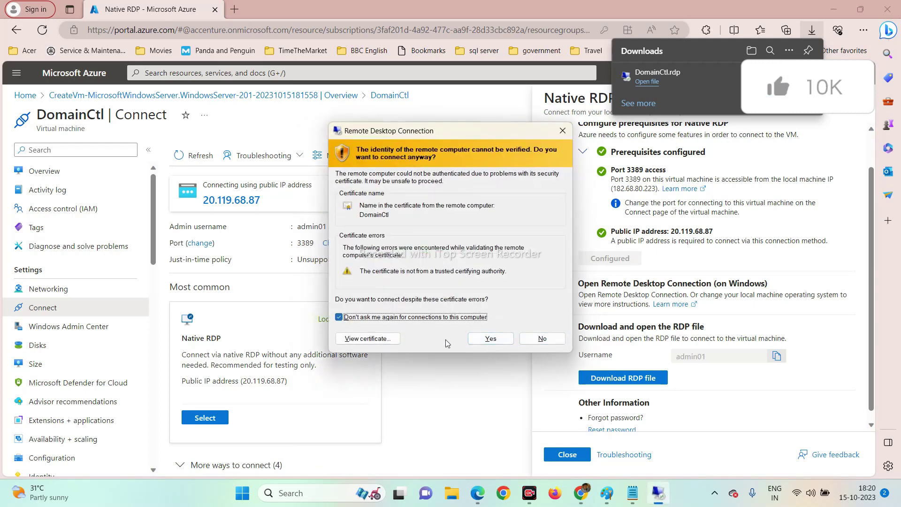
left_click(490, 339)
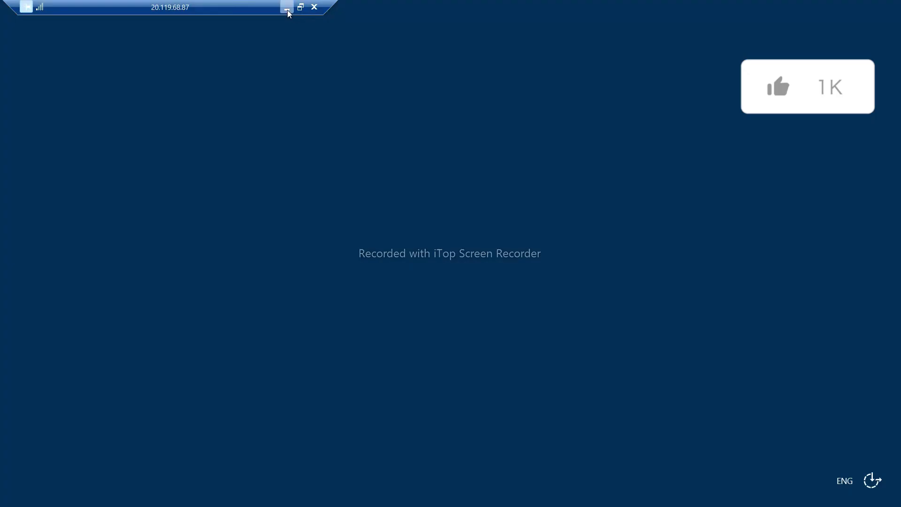
left_click(286, 8)
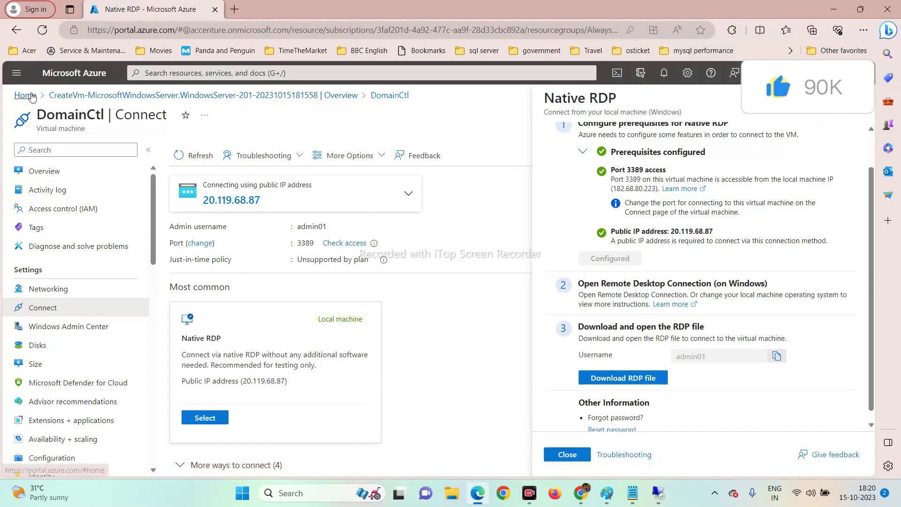
Start another new VM form placed in AlwaysOnResourceGroup.
left_click(25, 96)
mouse_move(220, 159)
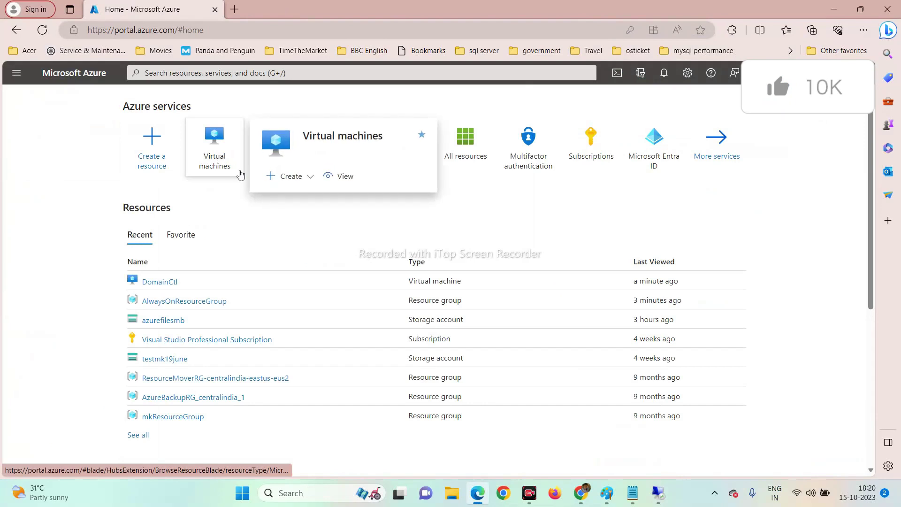
left_click(292, 176)
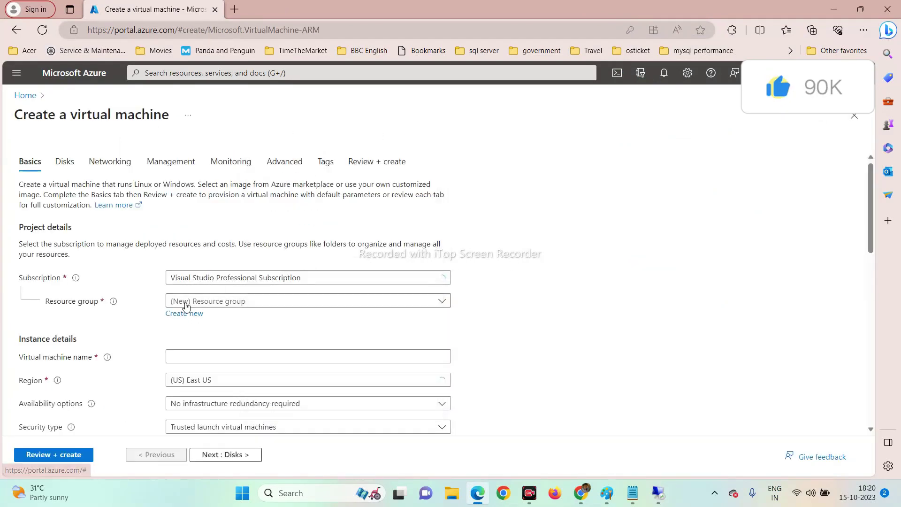
left_click(228, 303)
left_click(237, 342)
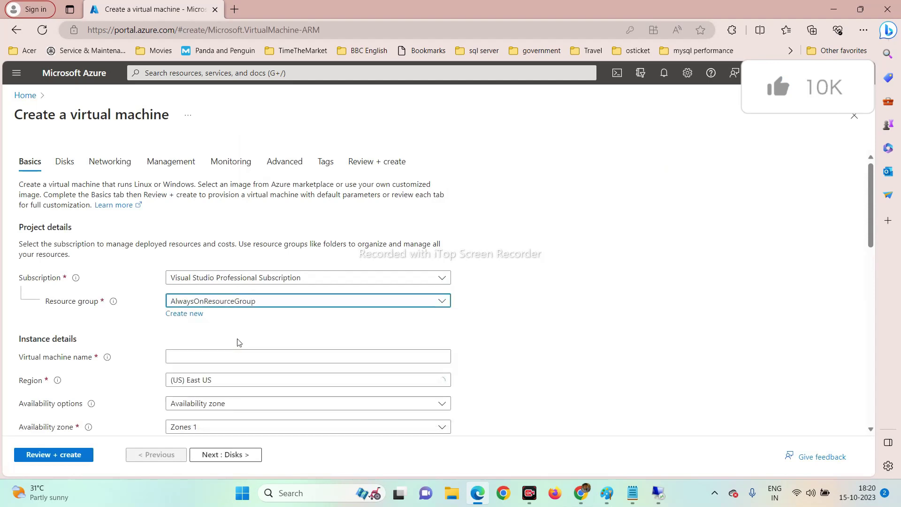
Name the VM admin01 and set availability to no infrastructure redundancy.
left_click(239, 357)
type("admin")
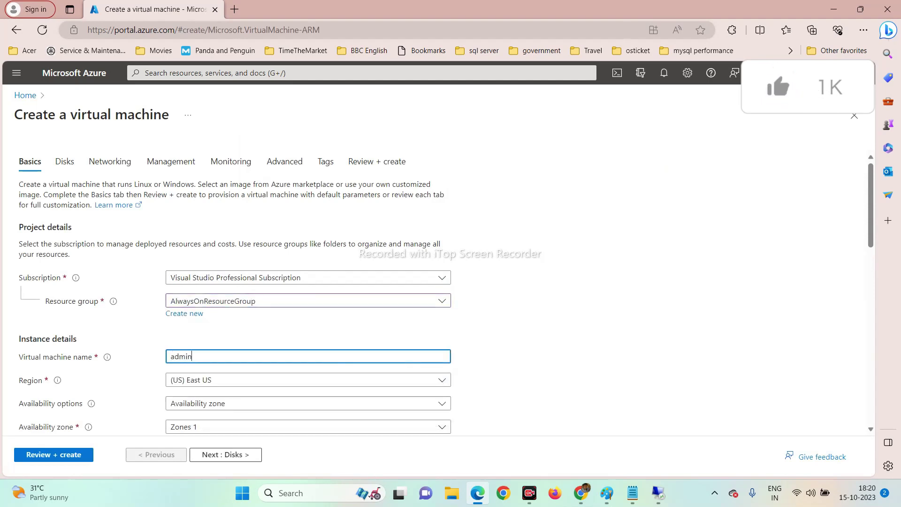
type("01")
key("Tab")
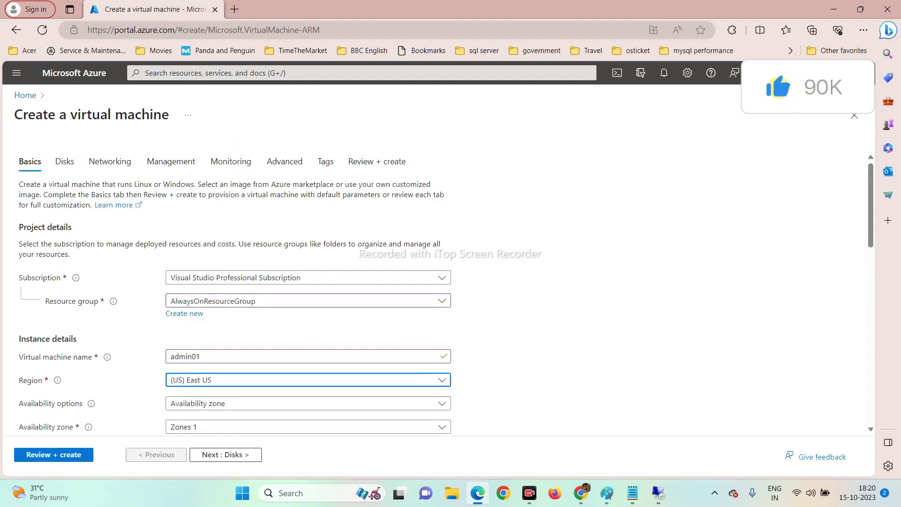
key("Tab")
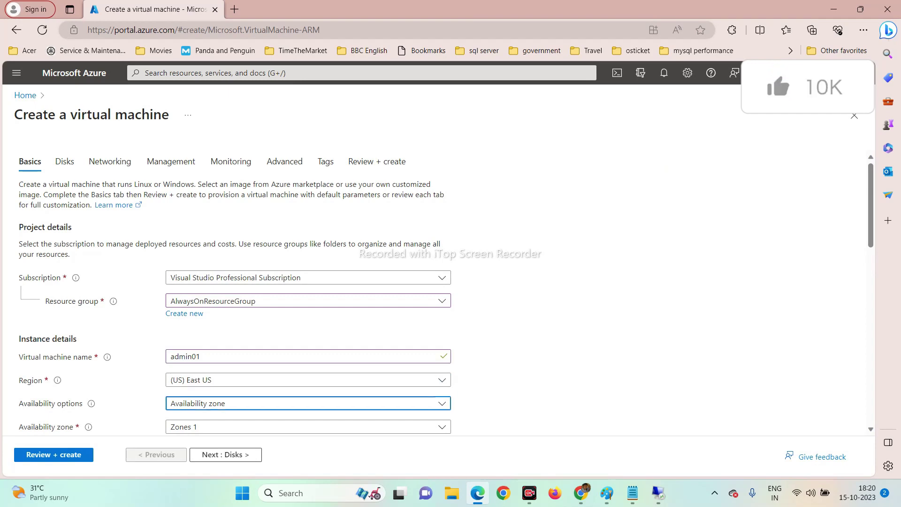
scroll(361, 392, "down", 2)
left_click(211, 319)
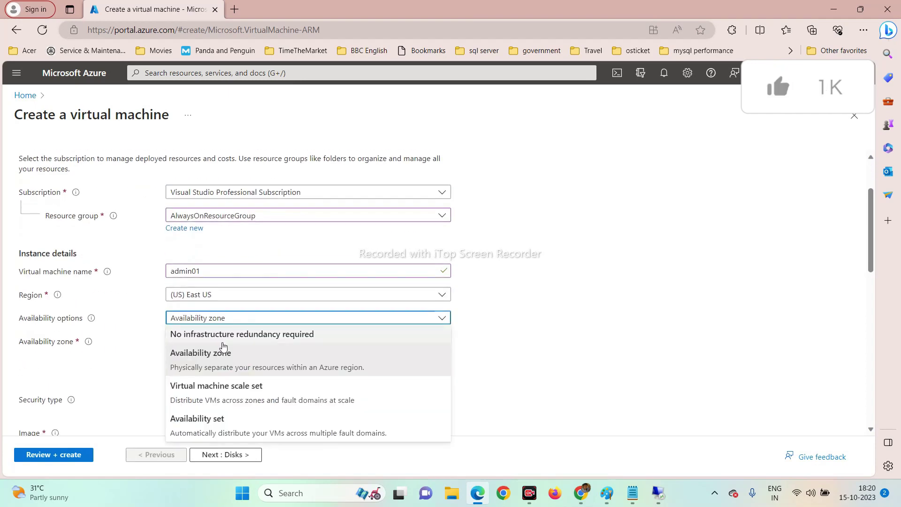
left_click(223, 334)
Set administrator admin01 with a password and its confirmation, then go to Disks.
scroll(258, 346, "down", 3)
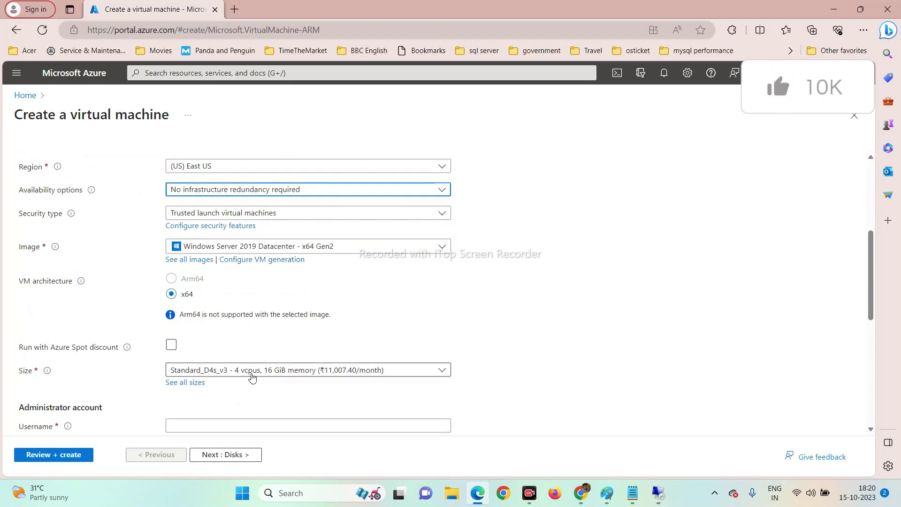
scroll(310, 373, "down", 2)
left_click(310, 340)
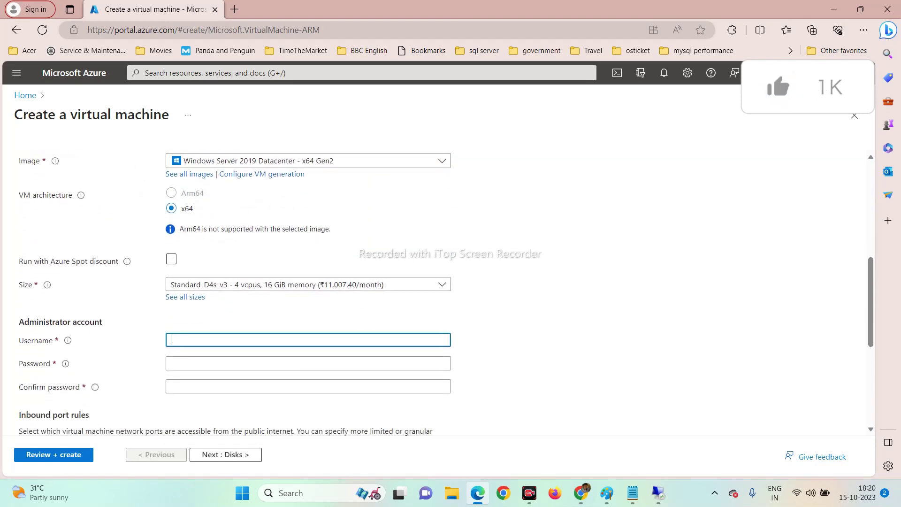
type("admin")
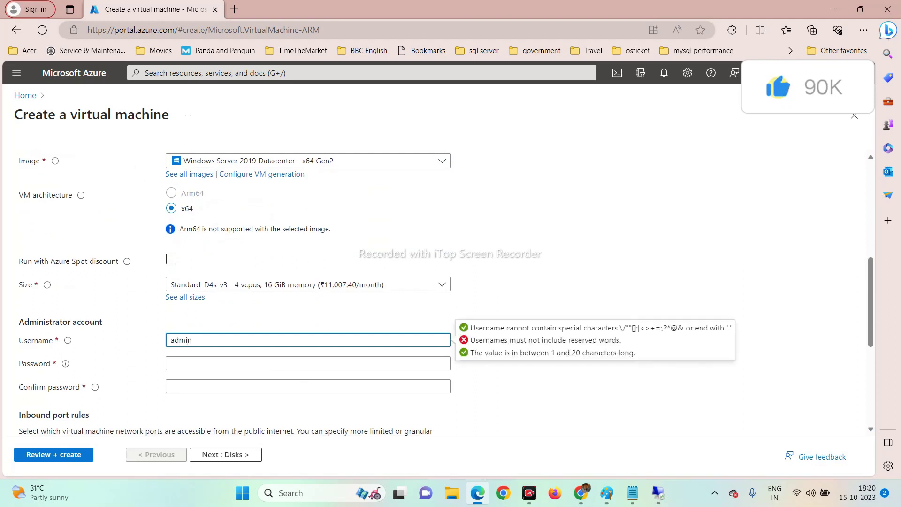
type("01")
key("Tab")
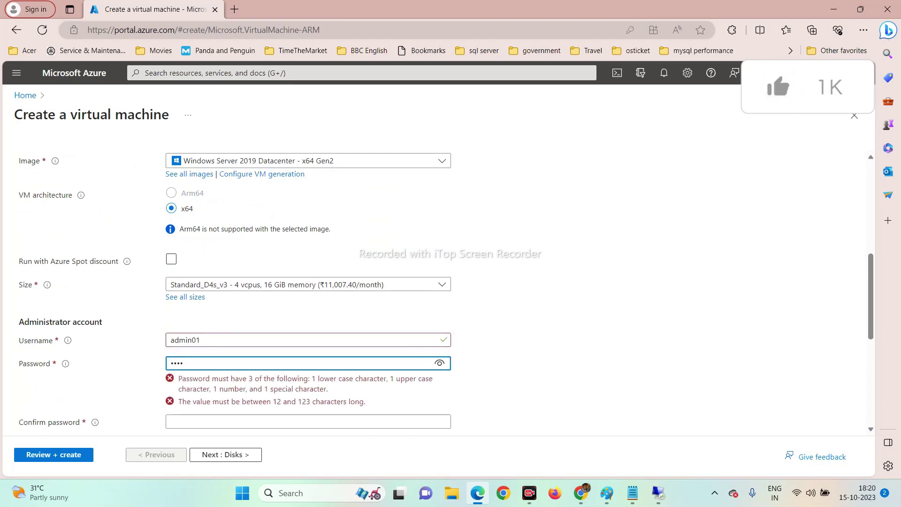
type("Passw34")
key("Tab")
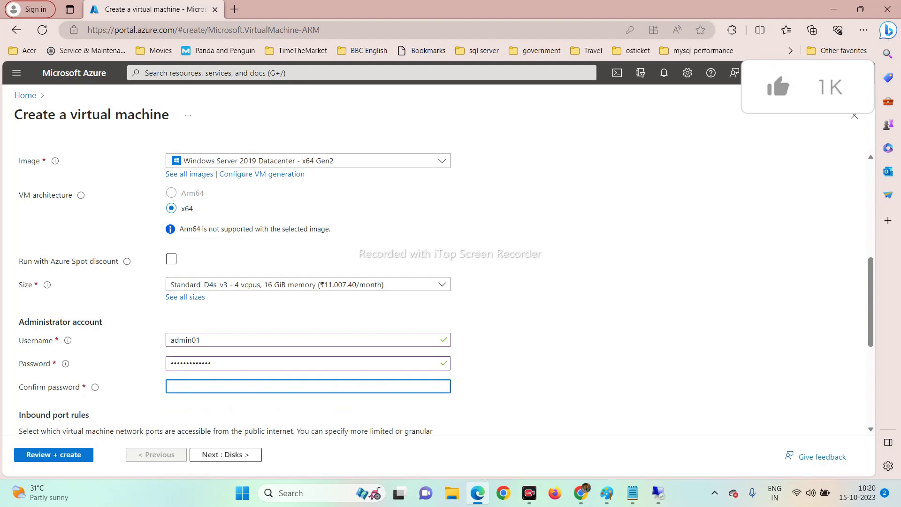
type("Password@1")
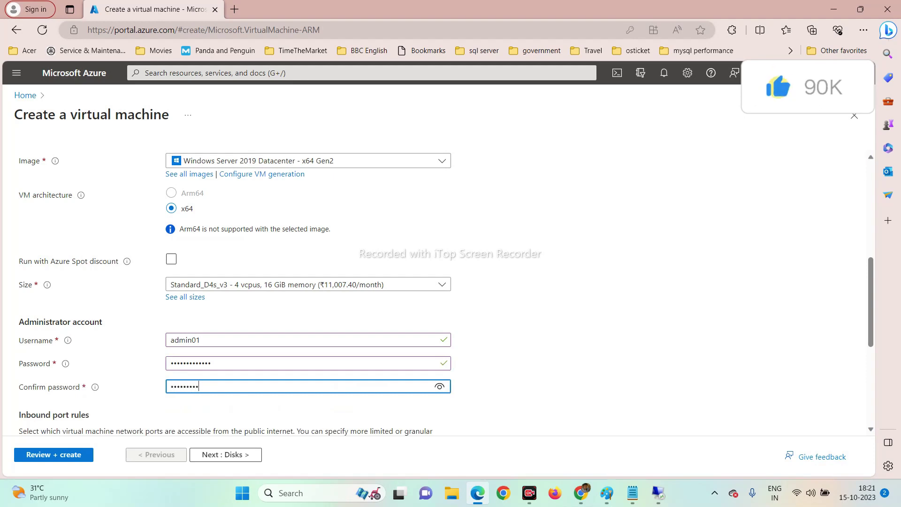
type("234")
key("Tab")
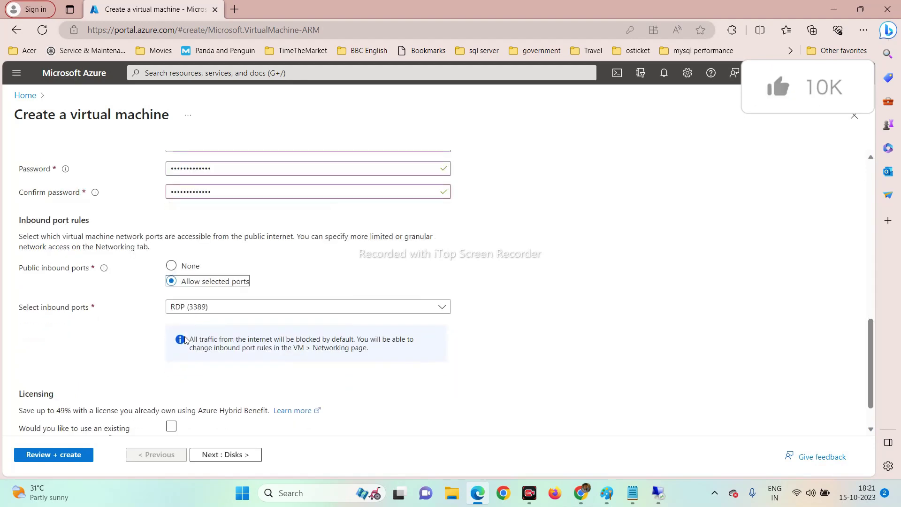
scroll(195, 338, "down", 1)
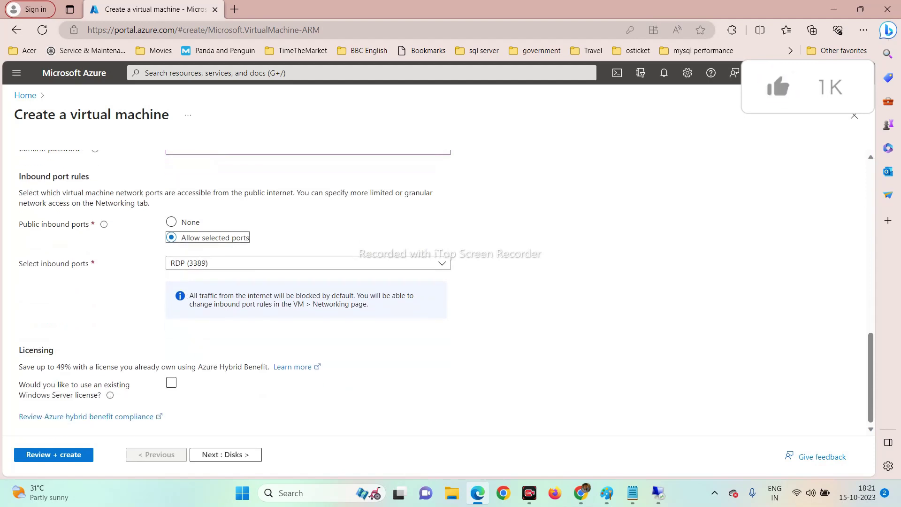
left_click(225, 455)
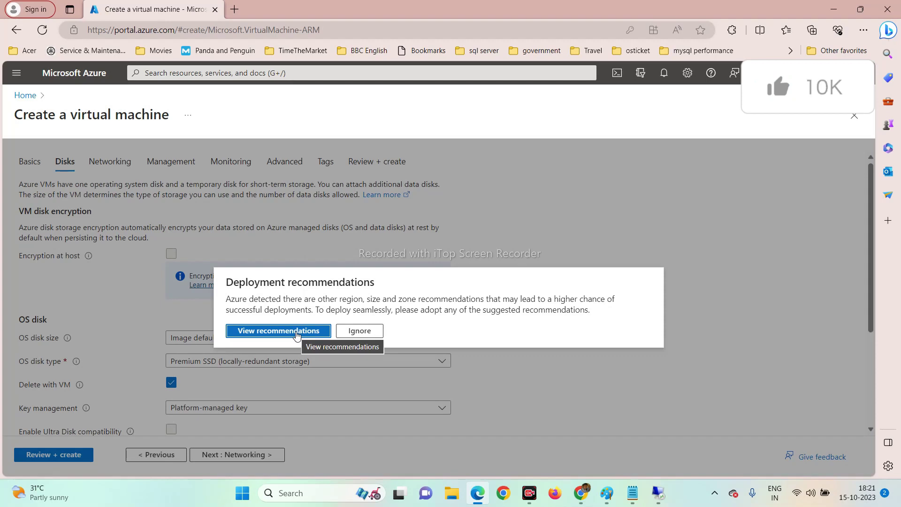
Ignore the recommendations, pass Review + create validation, and submit the admin01 VM.
left_click(347, 334)
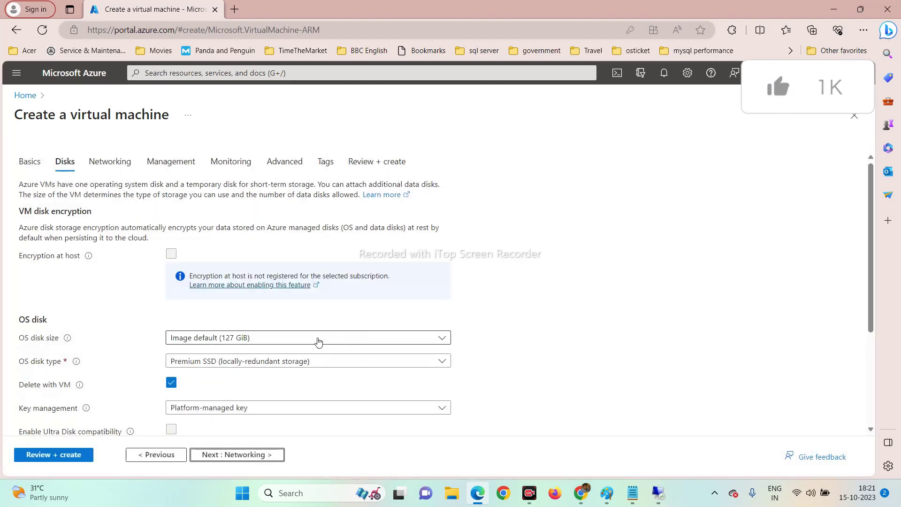
scroll(230, 383, "down", 5)
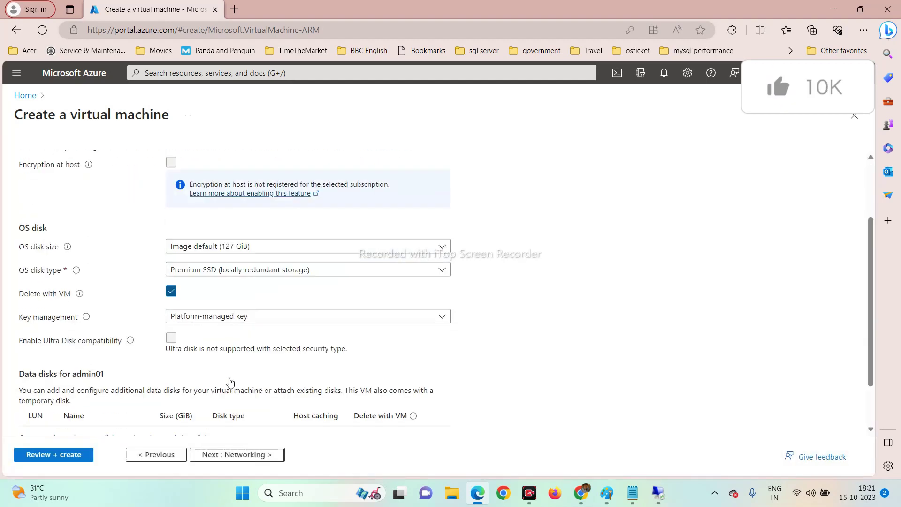
left_click(66, 455)
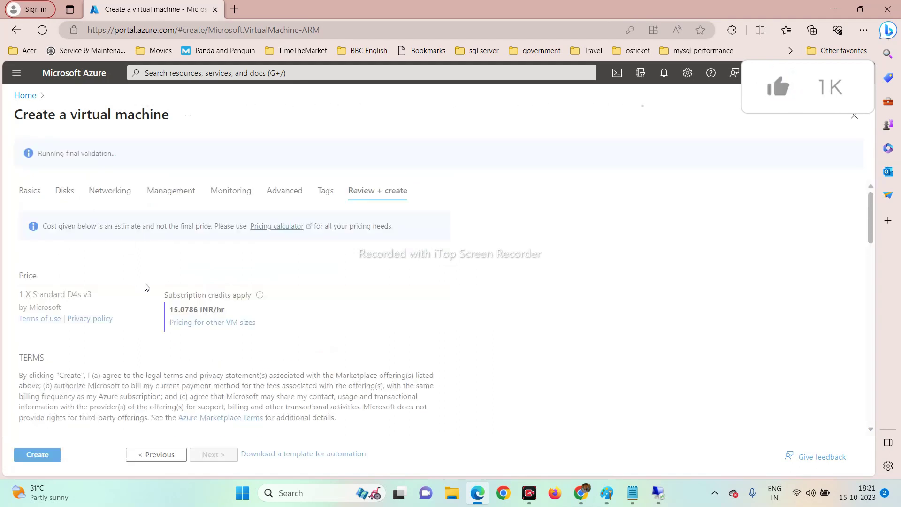
left_click(33, 456)
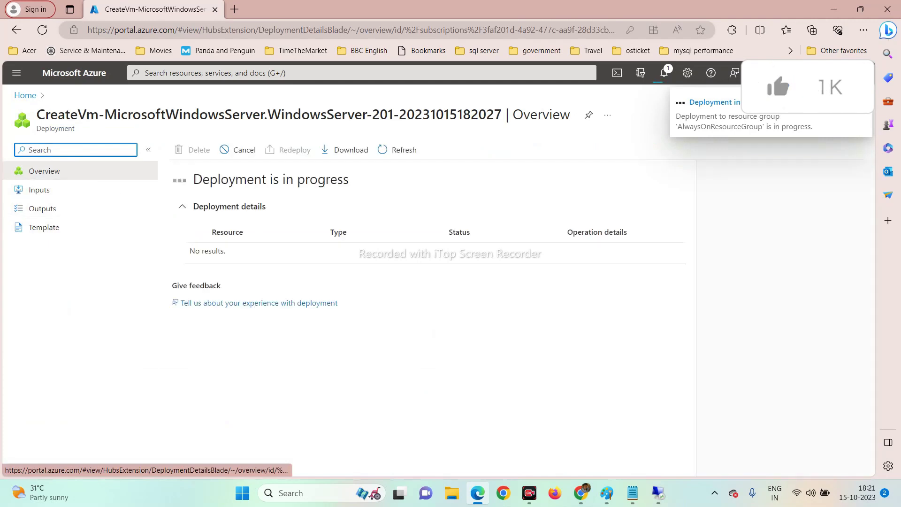
left_click(31, 97)
mouse_move(209, 160)
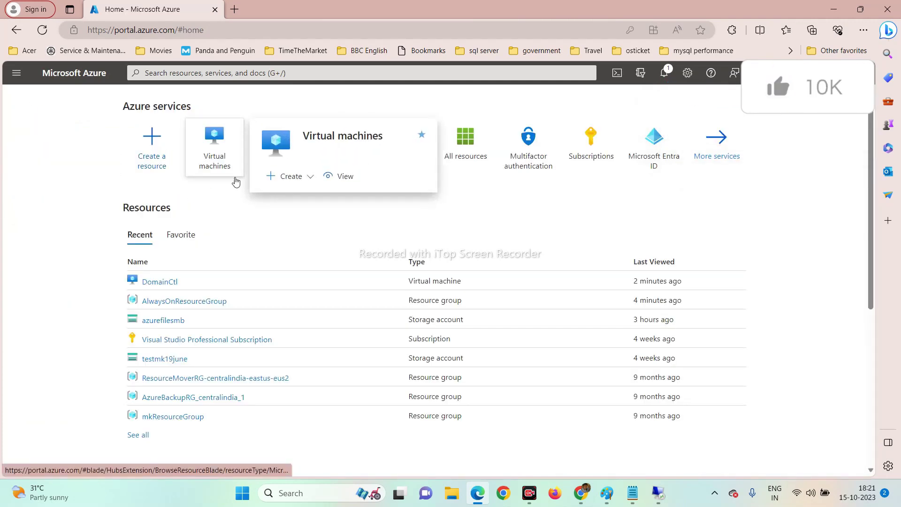
left_click(304, 184)
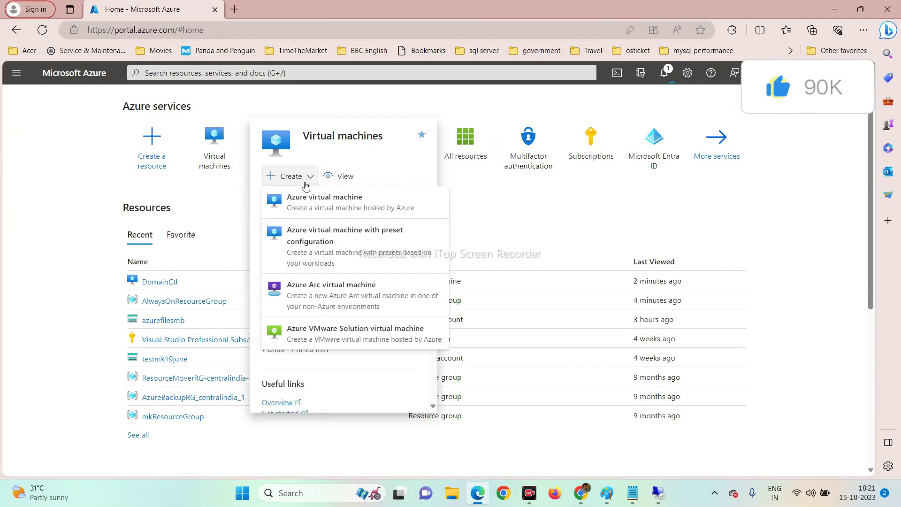
left_click(225, 156)
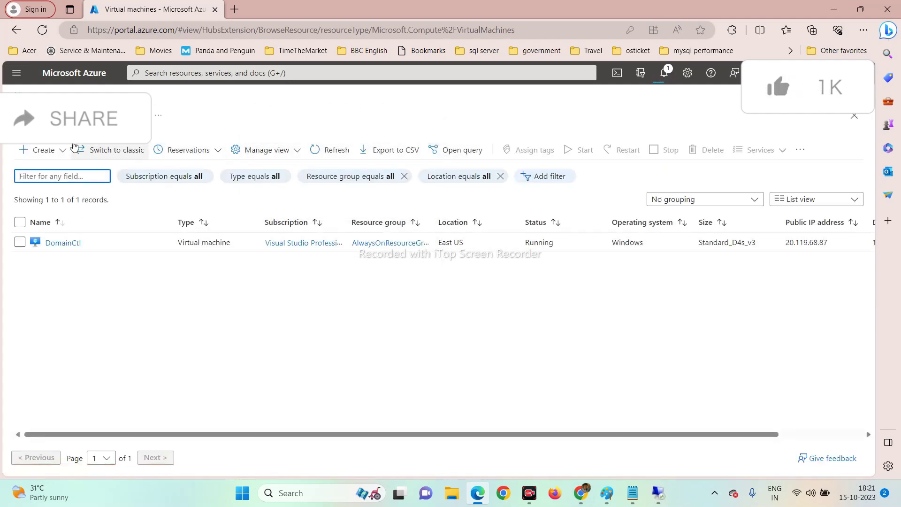
left_click(74, 73)
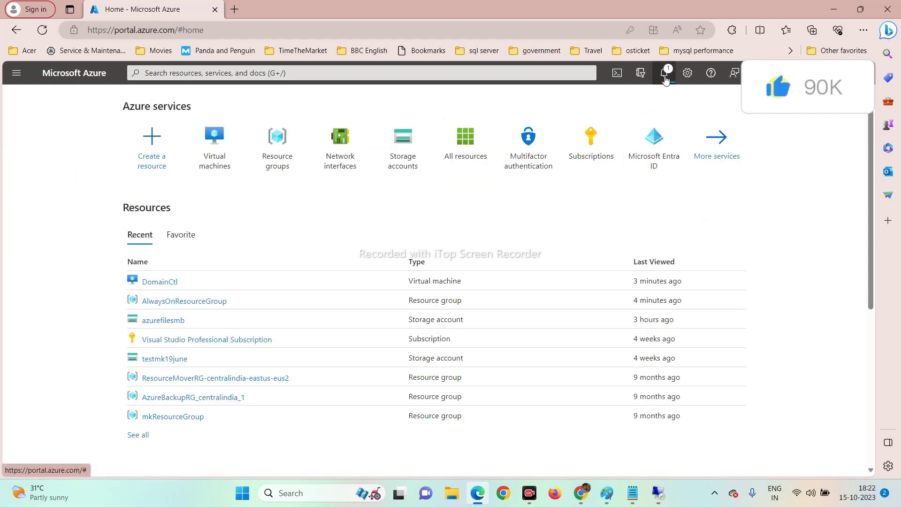
left_click(664, 72)
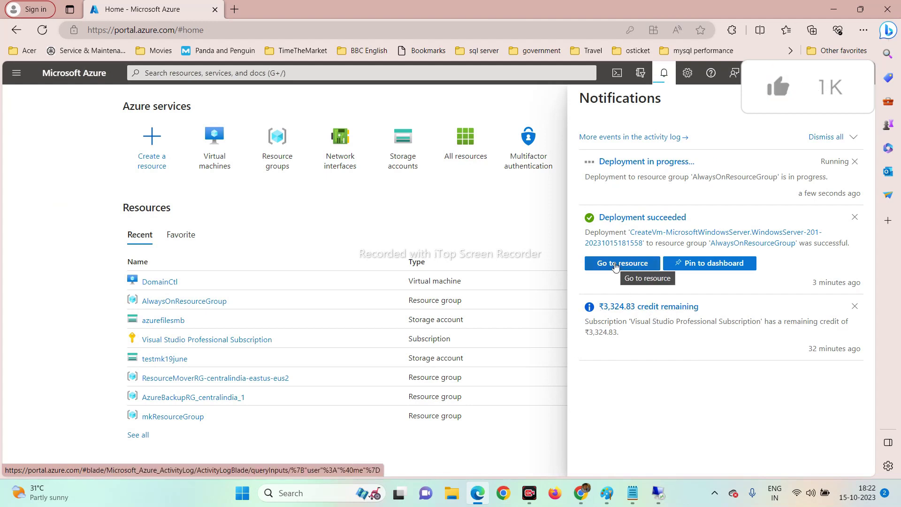
left_click(629, 163)
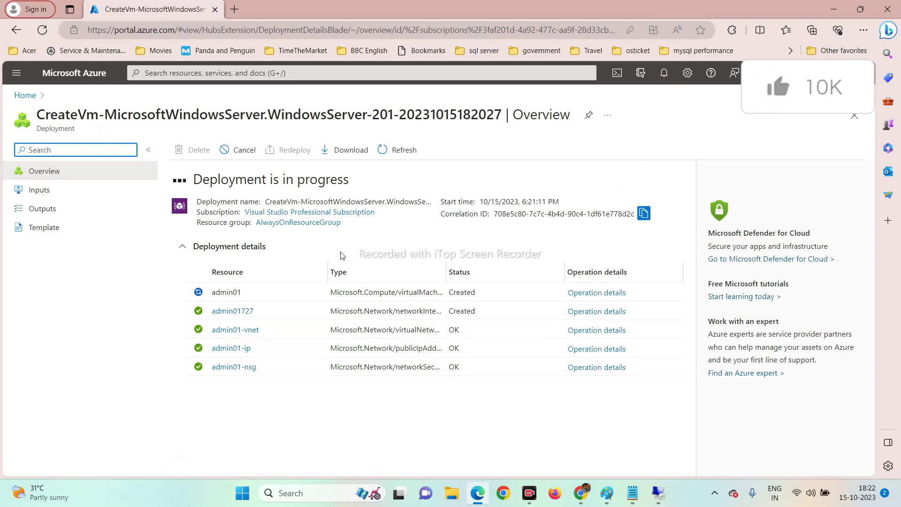
left_click(21, 96)
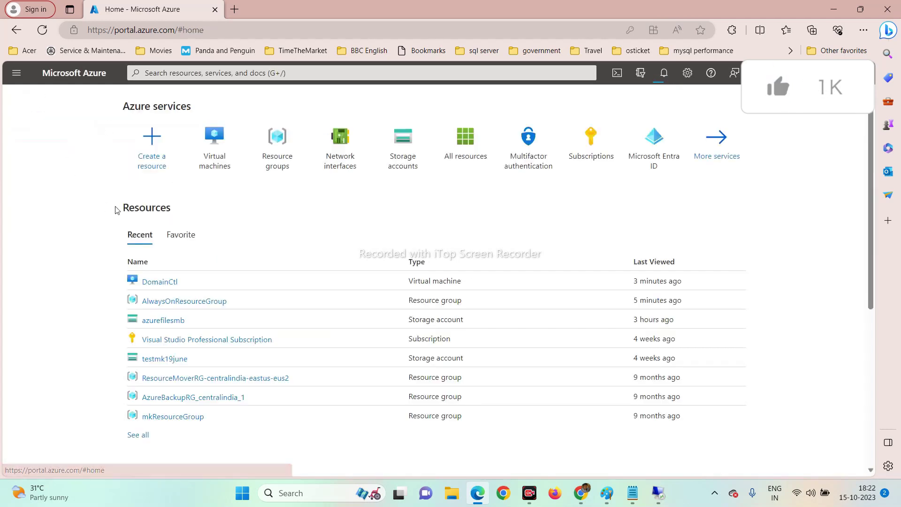
left_click(220, 163)
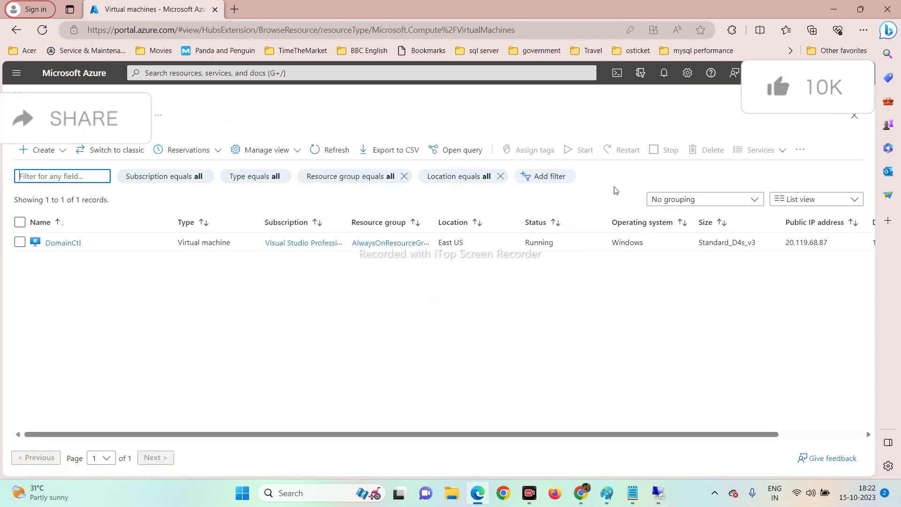
left_click(664, 74)
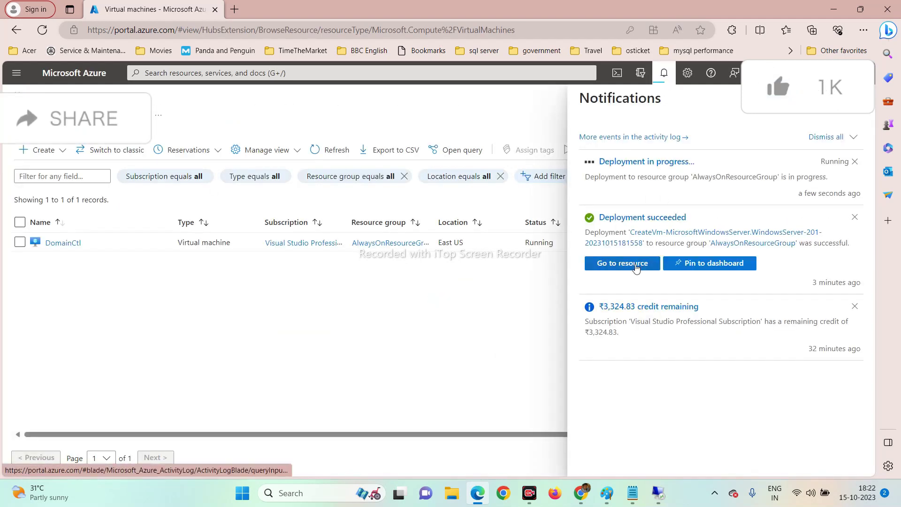
left_click(639, 162)
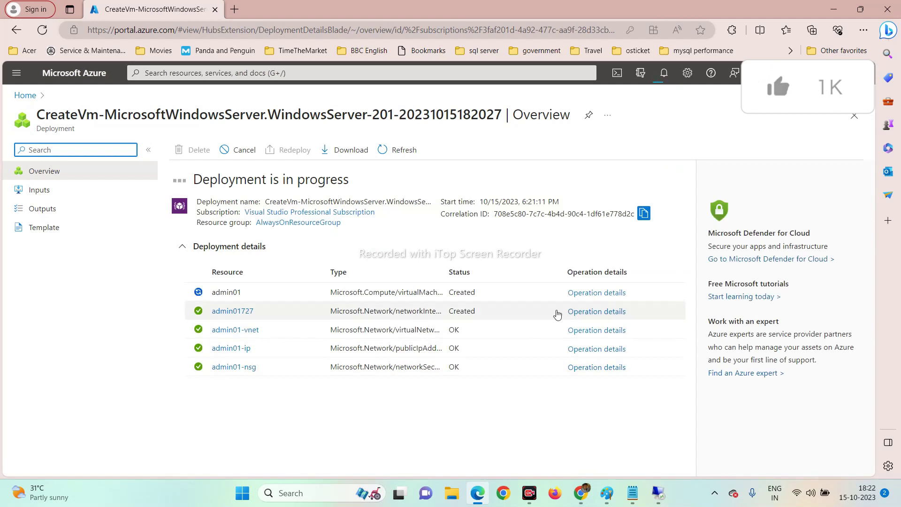
Look through the deployment's Inputs blade, then go back to the Azure home page.
left_click(38, 196)
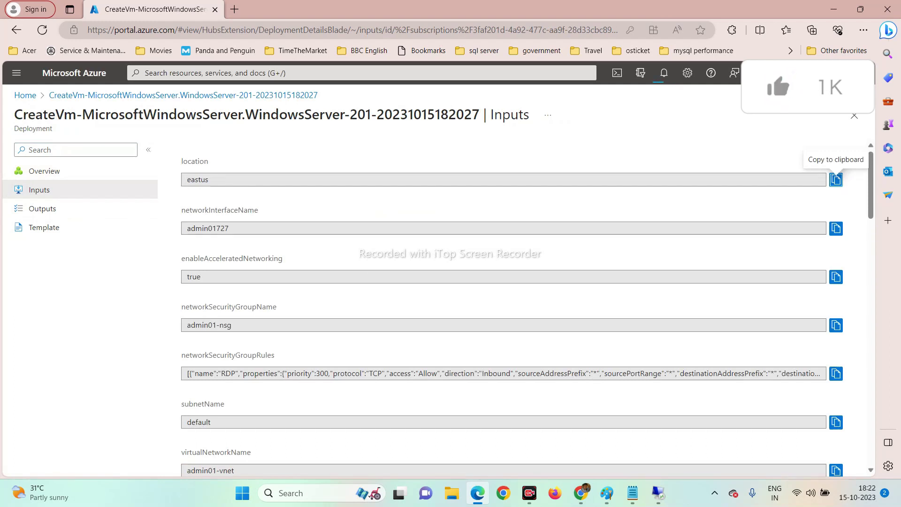
scroll(362, 285, "down", 3)
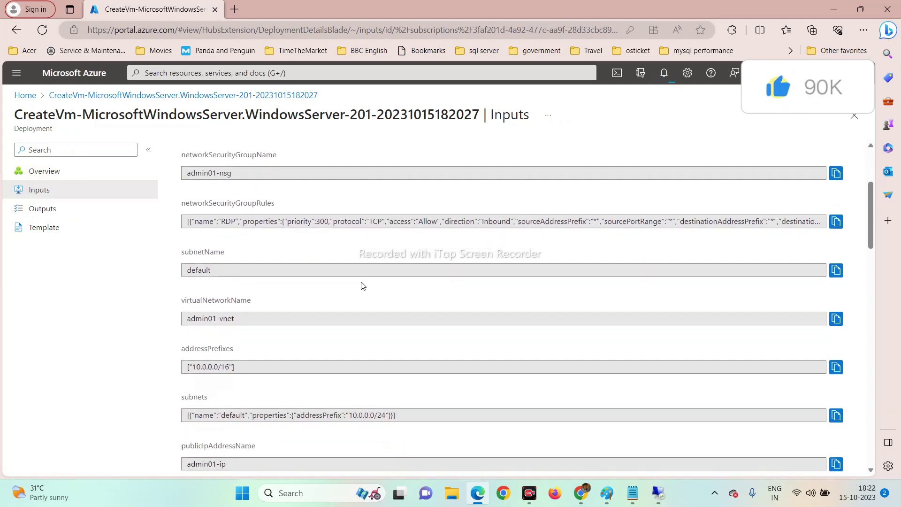
scroll(363, 285, "down", 1)
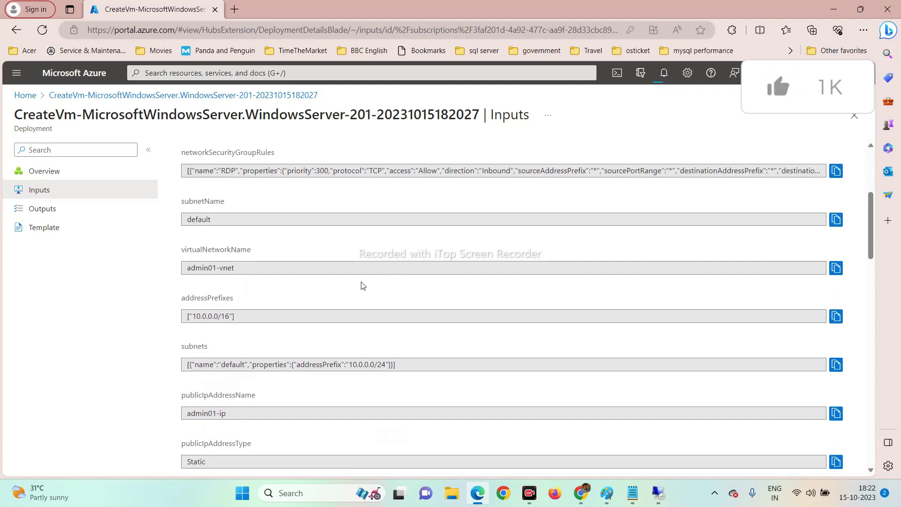
scroll(363, 286, "down", 2)
scroll(362, 282, "up", 6)
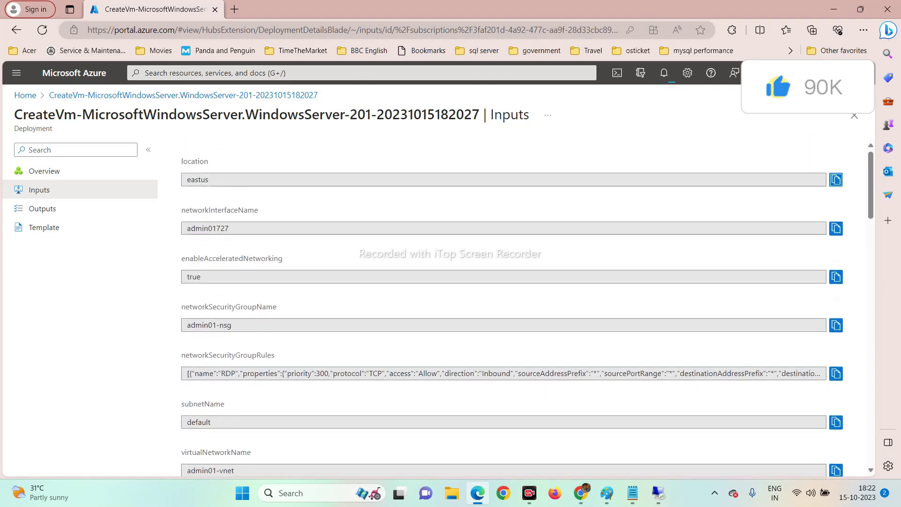
left_click(25, 95)
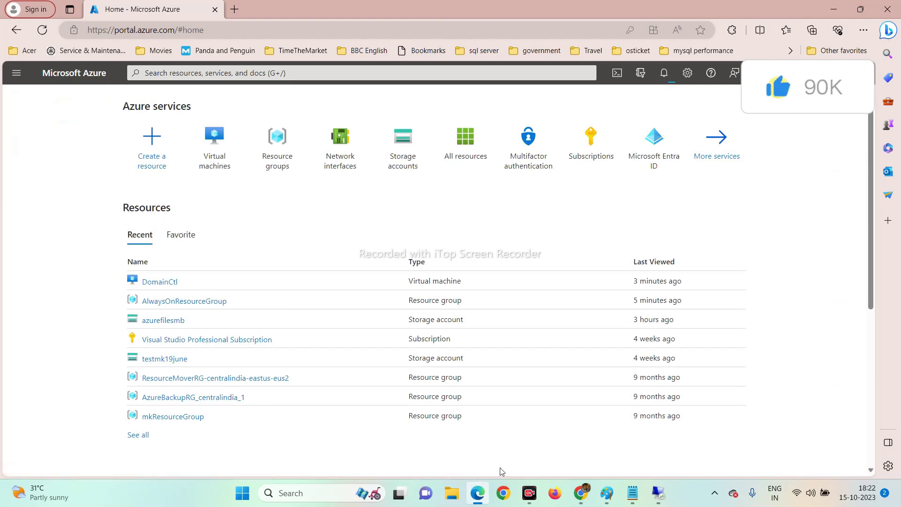
Create a new Azure virtual machine placed in AlwaysOnResourceGroup.
mouse_move(222, 166)
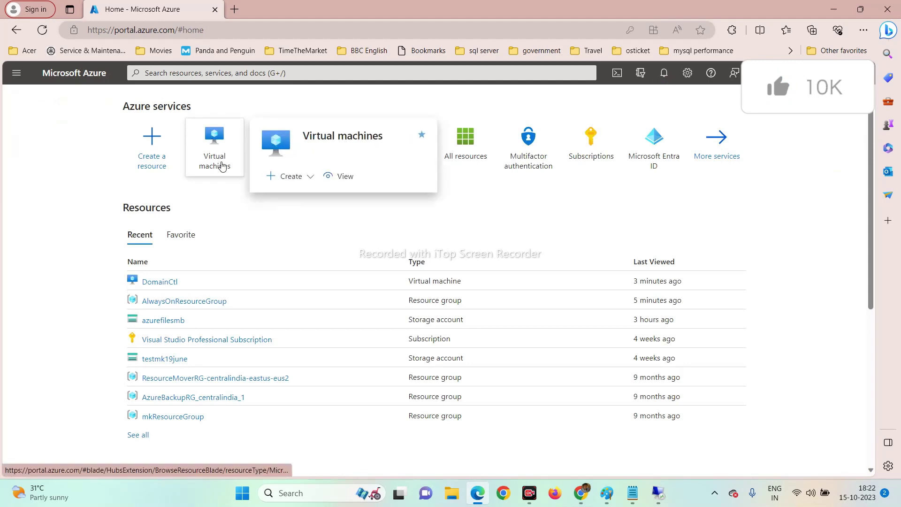
left_click(298, 177)
left_click(307, 204)
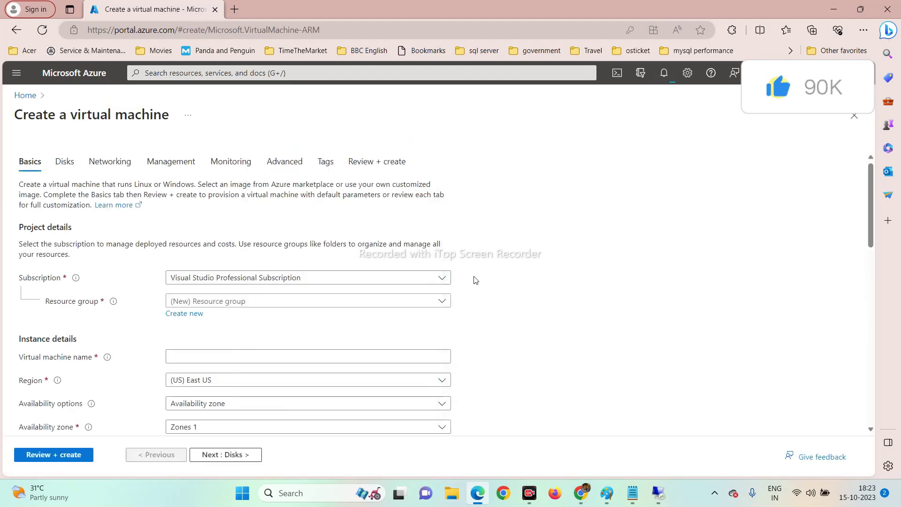
left_click(410, 301)
left_click(228, 346)
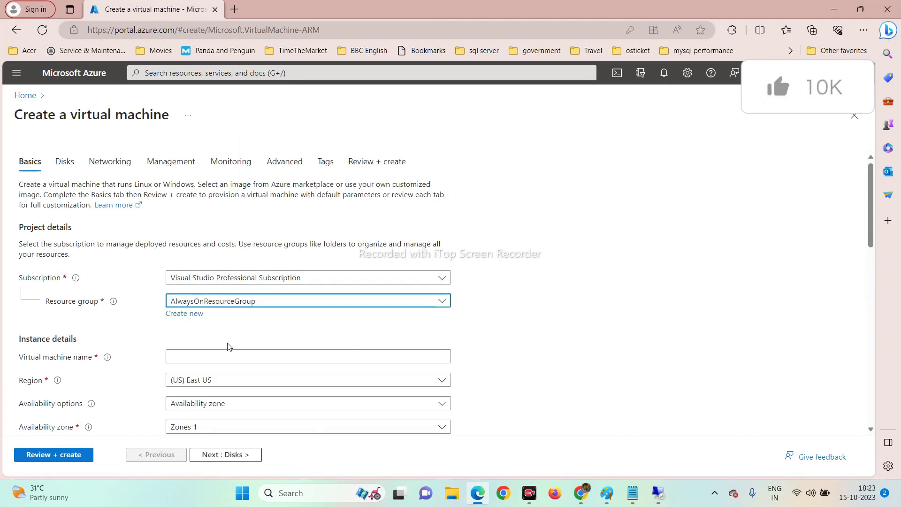
Name the VM SQLNode01 and choose no infrastructure redundancy required.
scroll(228, 347, "down", 3)
left_click(235, 228)
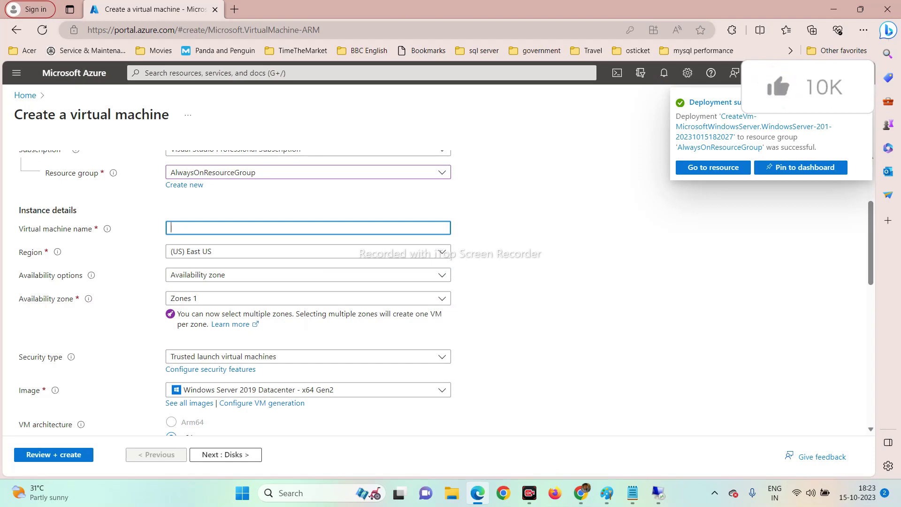
key("Caps_Lock")
type("SQLN")
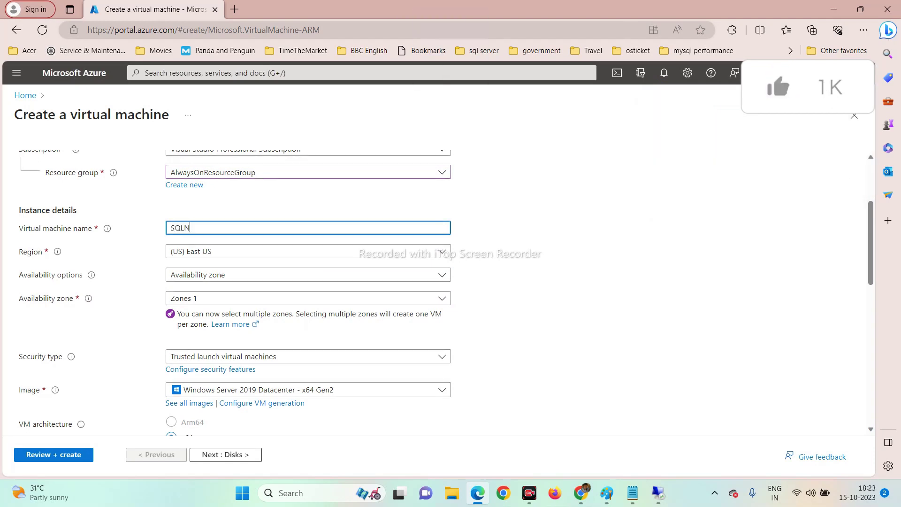
key("Caps_Lock")
type("ode01")
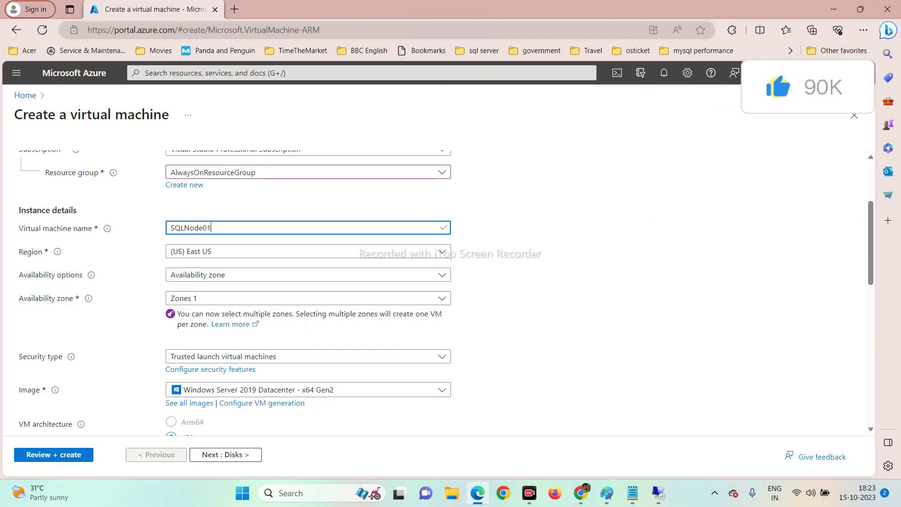
left_click(232, 277)
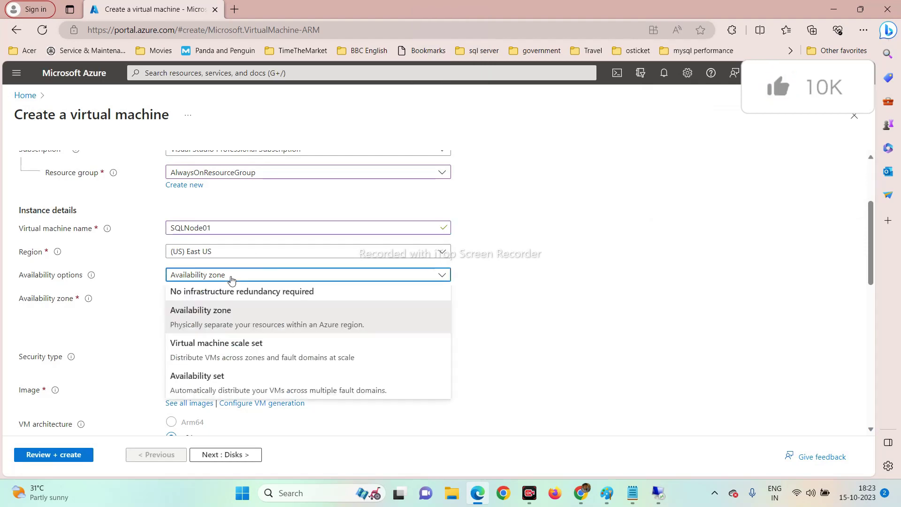
left_click(225, 295)
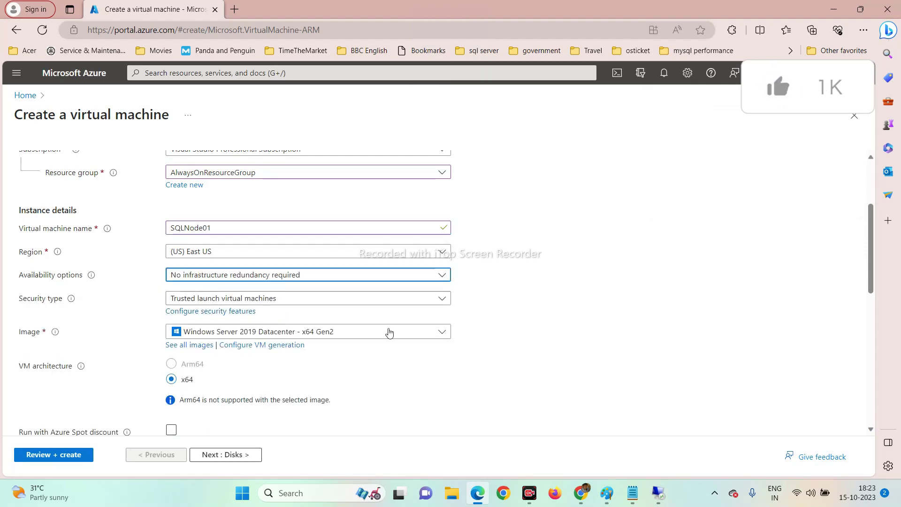
scroll(382, 335, "down", 2)
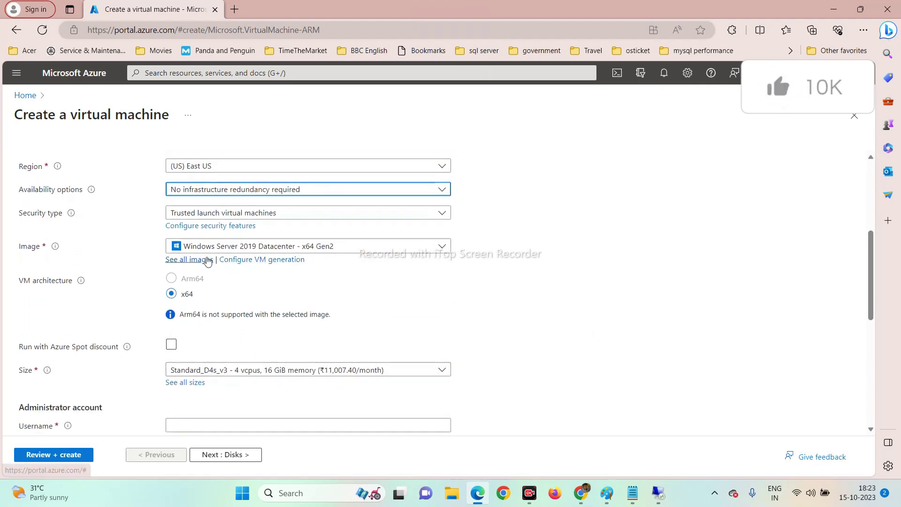
scroll(267, 352, "down", 2)
Set SQLNode01's administrator username to admin01 and enter a matching password twice.
left_click(308, 340)
type("adm")
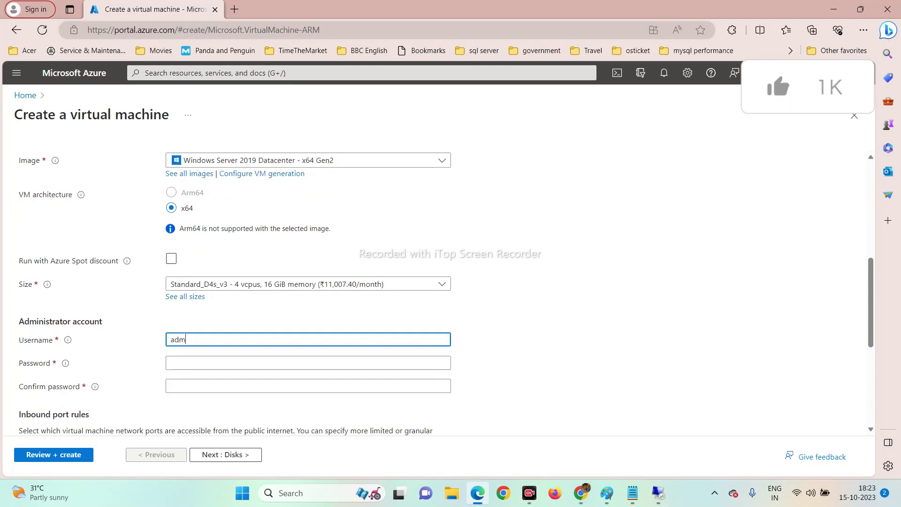
type("in01")
key("Tab")
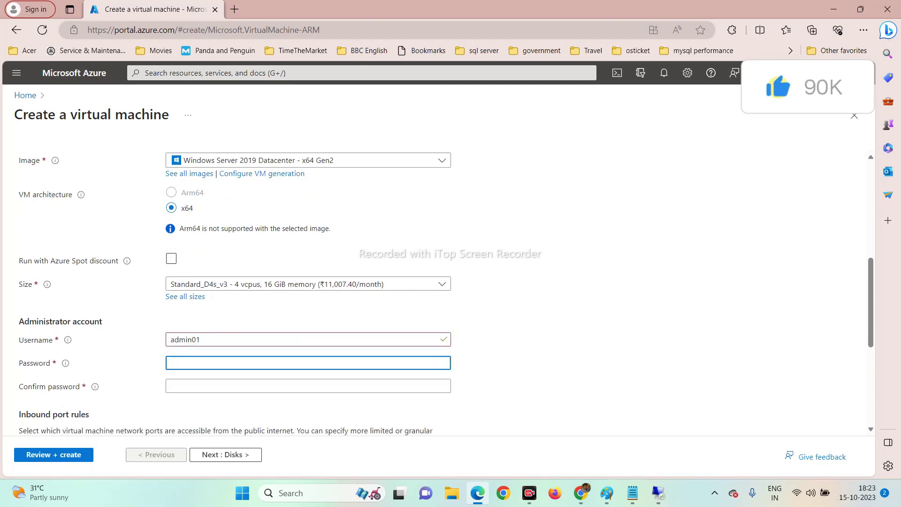
type("**")
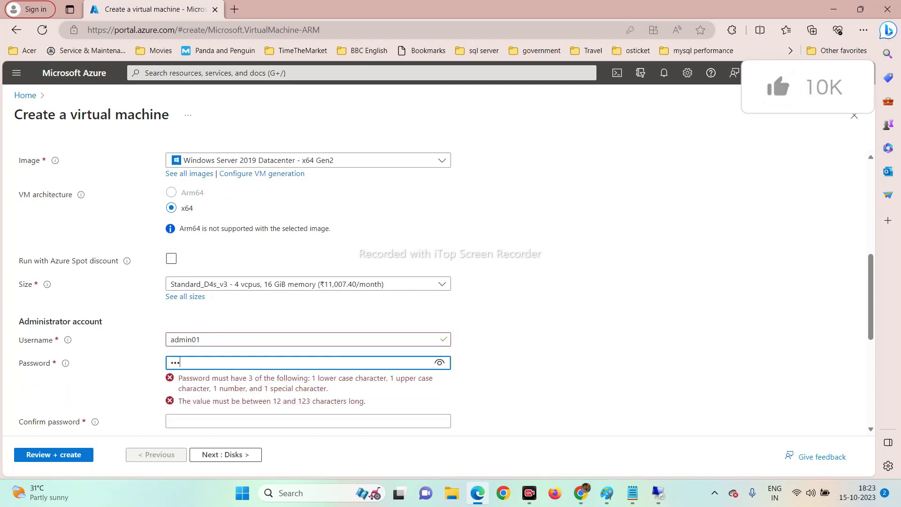
type("***********")
key("Tab")
type("***")
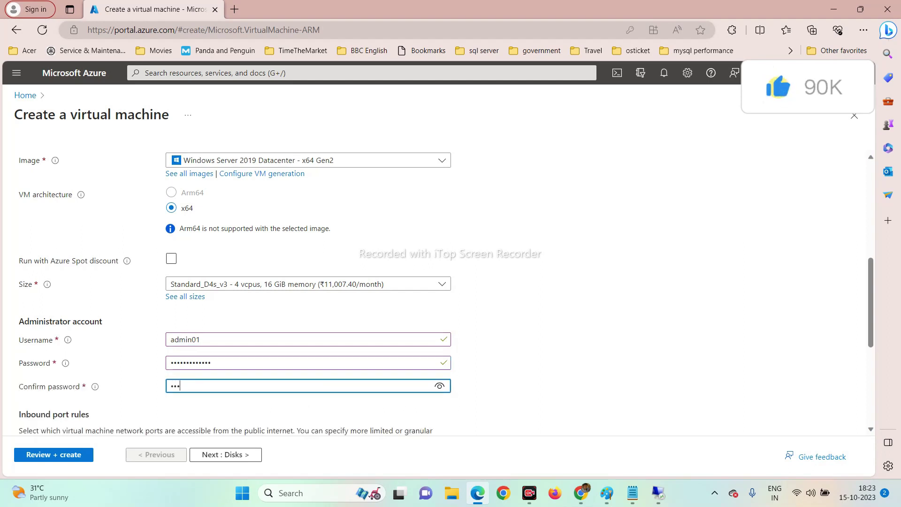
type("**")
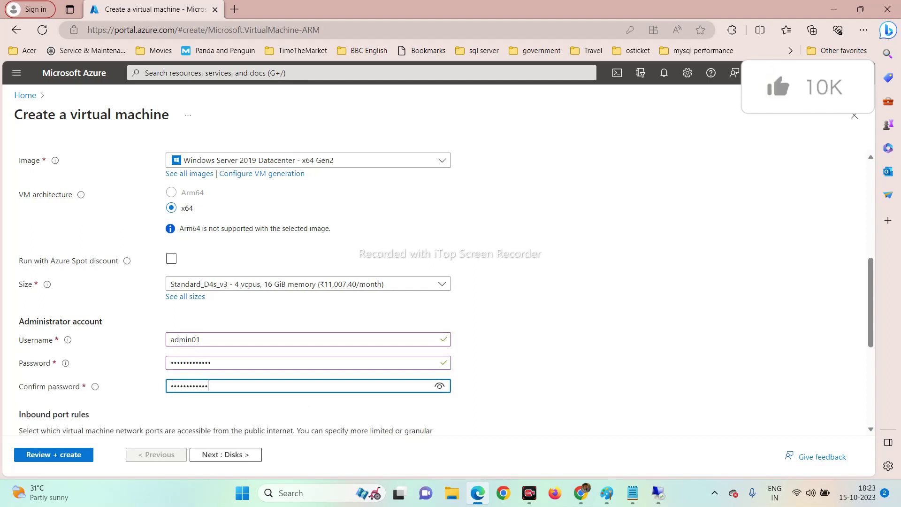
type("********")
key("Tab")
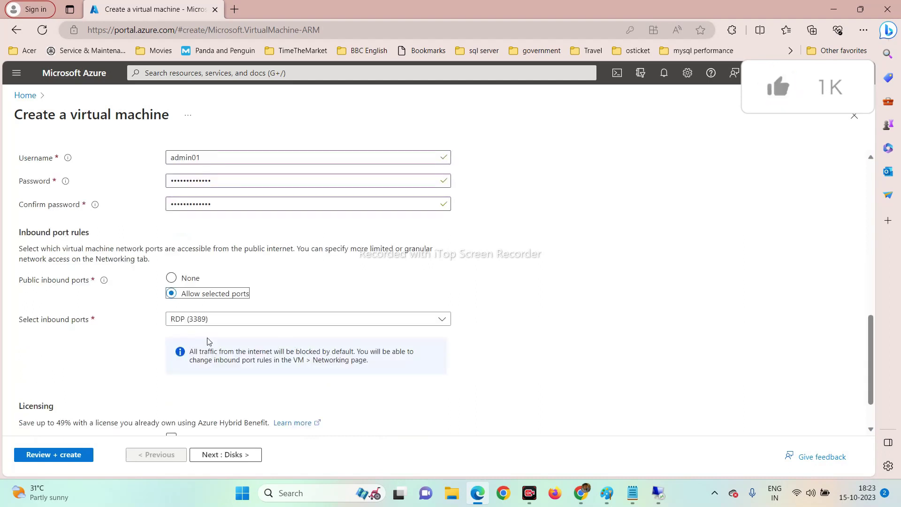
scroll(254, 340, "down", 2)
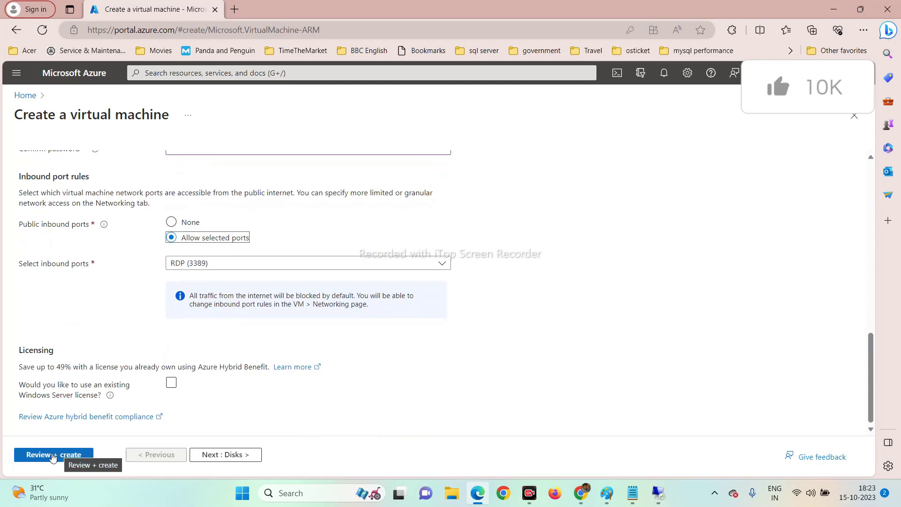
Advance the SQLNode01 form through Disks to Networking, ignoring the deployment recommendations.
left_click(229, 464)
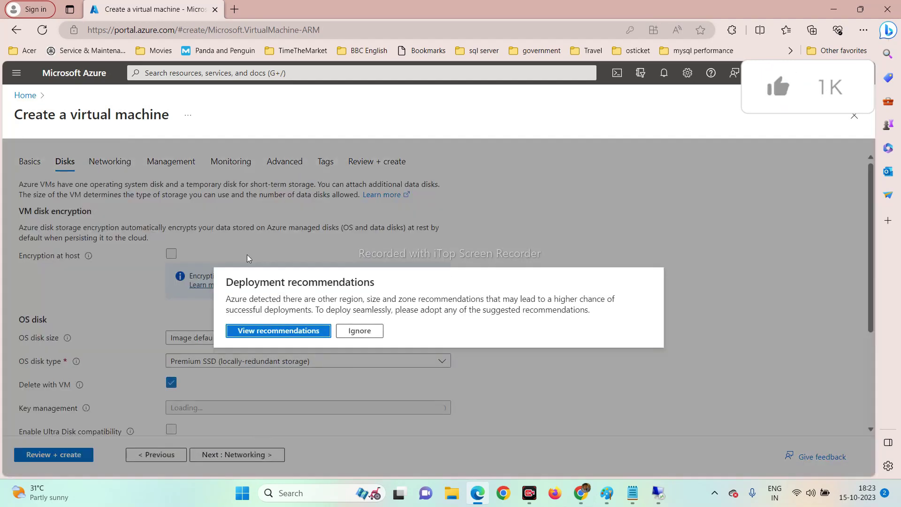
left_click(357, 334)
scroll(328, 328, "down", 3)
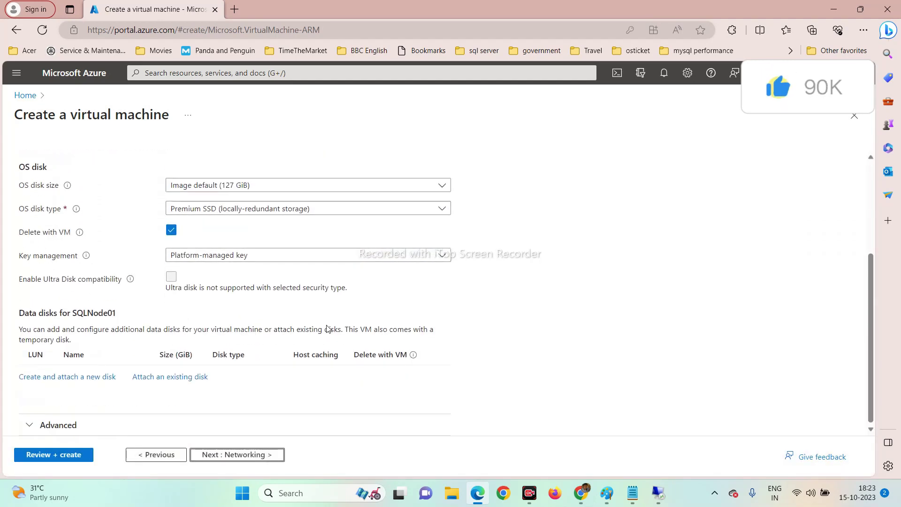
left_click(207, 458)
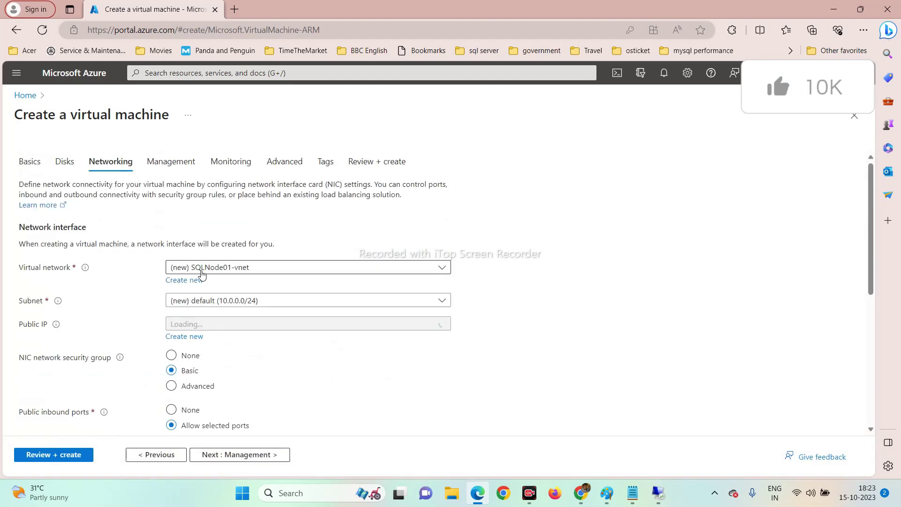
Check the Virtual network choices, then abandon the form and return to the Azure home page.
left_click(202, 268)
left_click(203, 269)
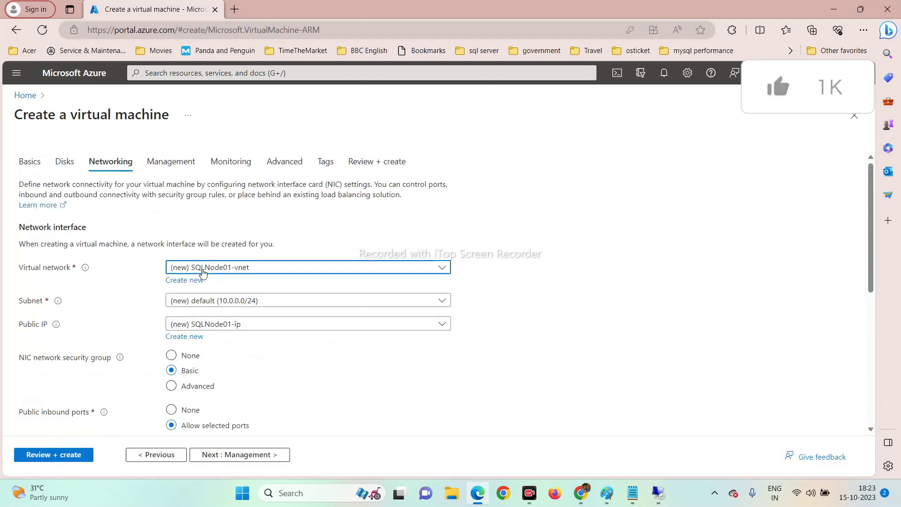
left_click(203, 269)
left_click(202, 269)
left_click(202, 269)
left_click(202, 270)
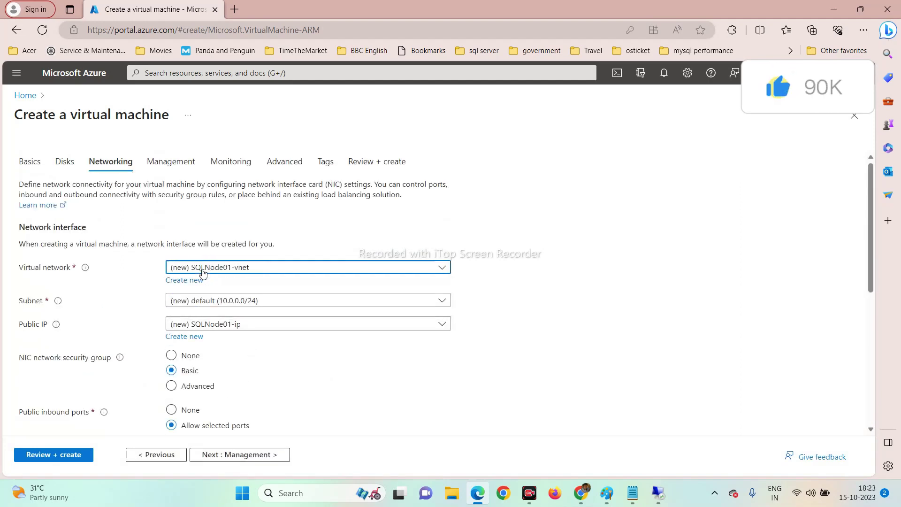
left_click(200, 271)
left_click(200, 272)
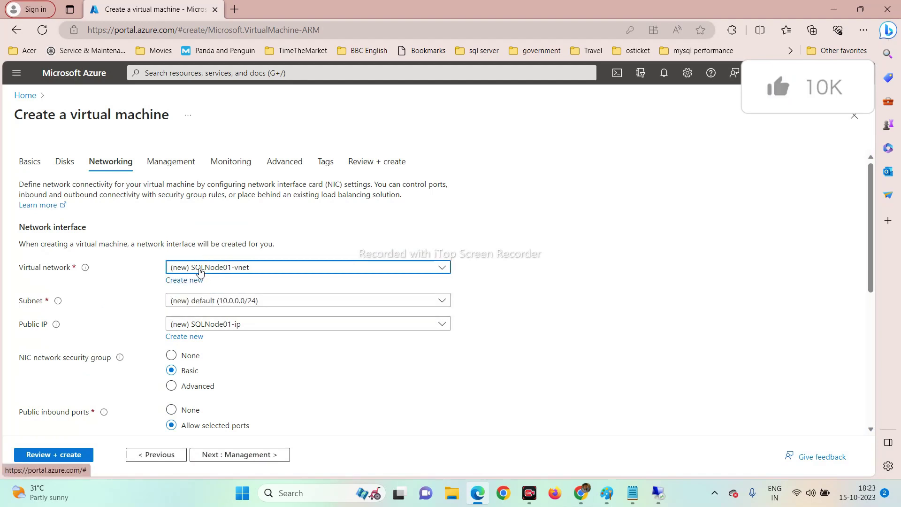
left_click(200, 271)
left_click(200, 271)
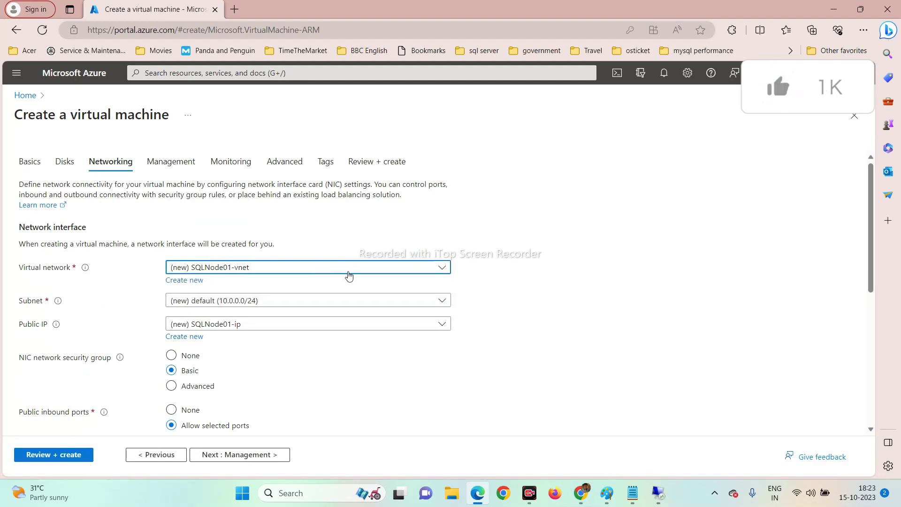
left_click(19, 95)
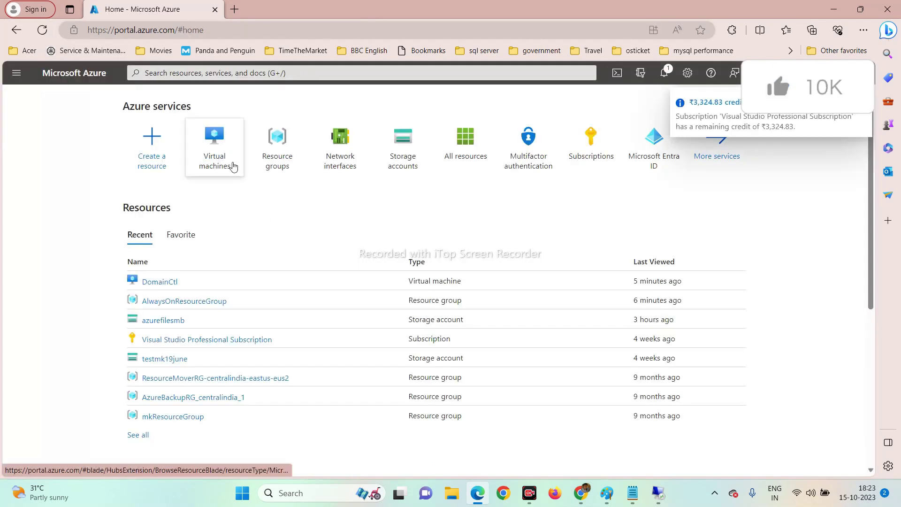
Force-delete the admin01 VM from the Virtual machines list, confirming with the word 'delete'.
left_click(226, 148)
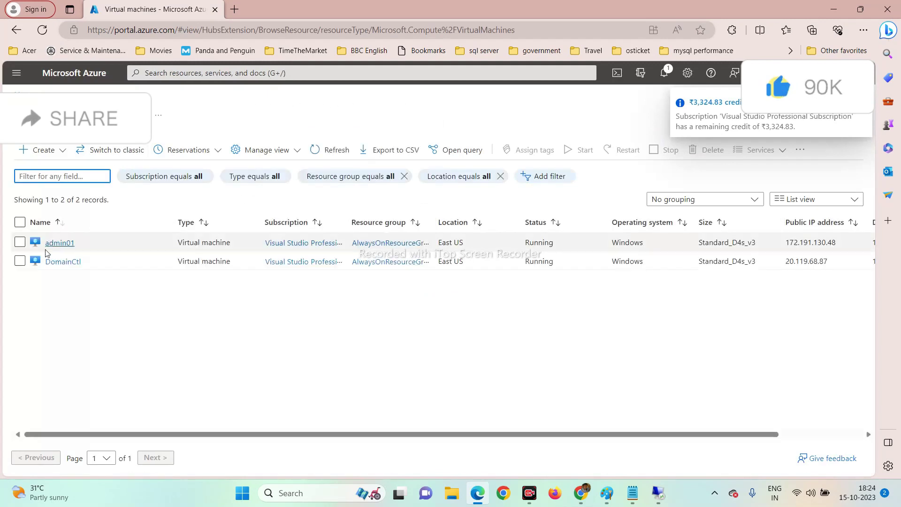
left_click(19, 242)
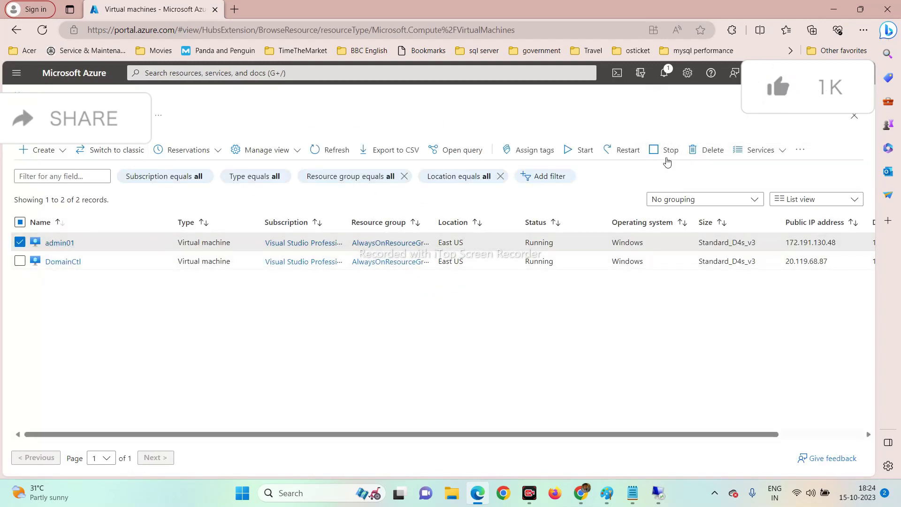
left_click(697, 151)
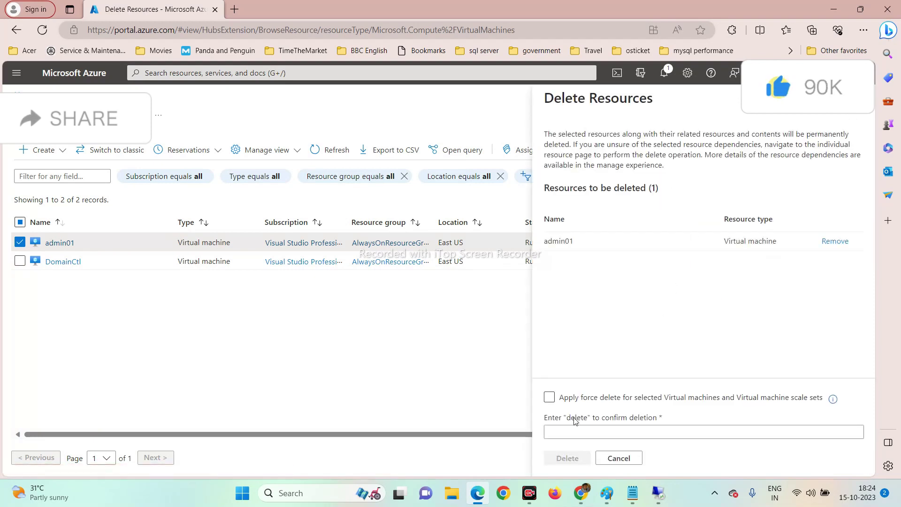
left_click(549, 398)
left_click(551, 431)
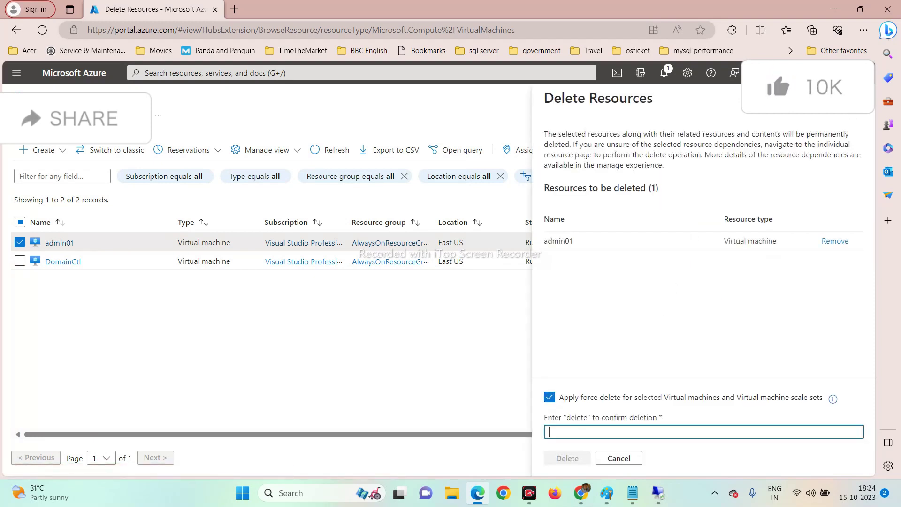
type("delete")
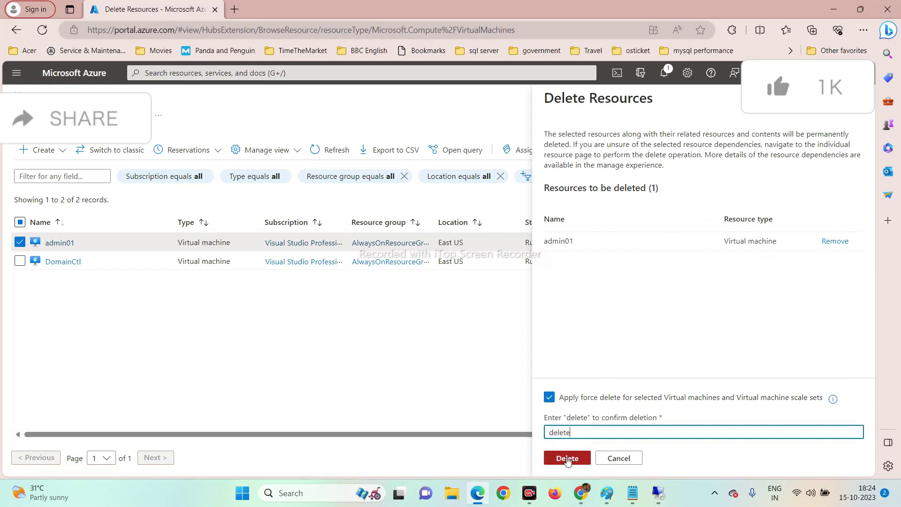
left_click(567, 459)
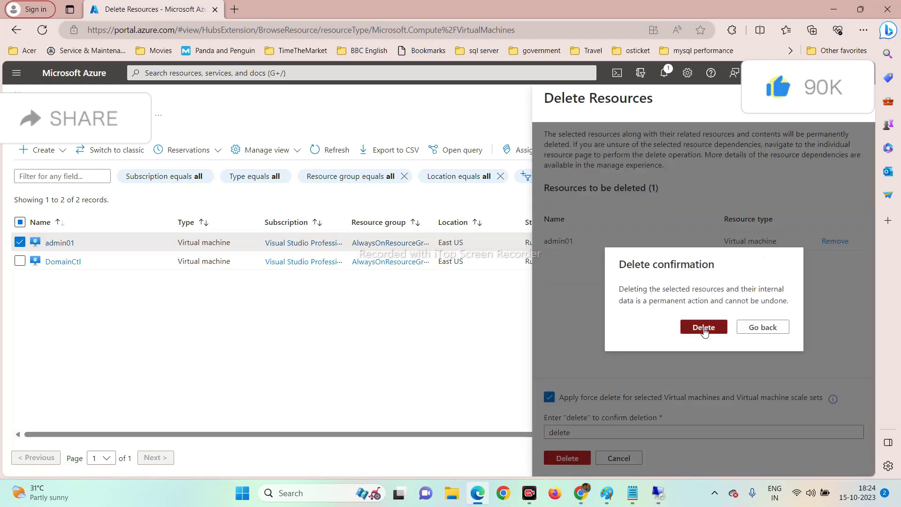
left_click(703, 327)
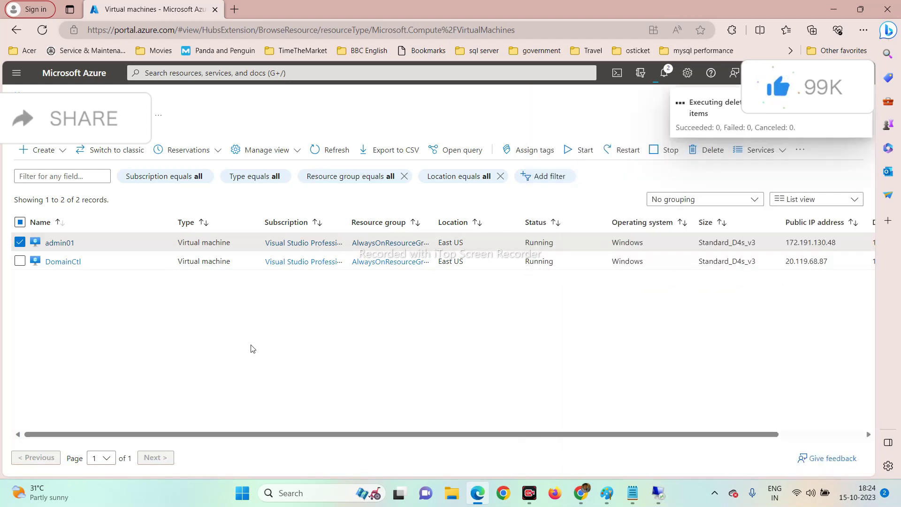
Start a new Azure virtual machine named SQLNode01 in AlwaysOnResourceGroup.
left_click(52, 156)
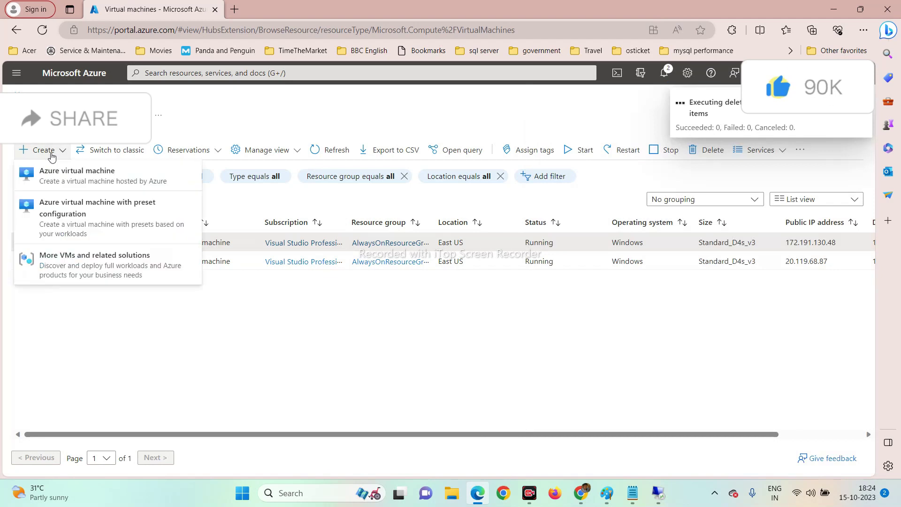
left_click(65, 178)
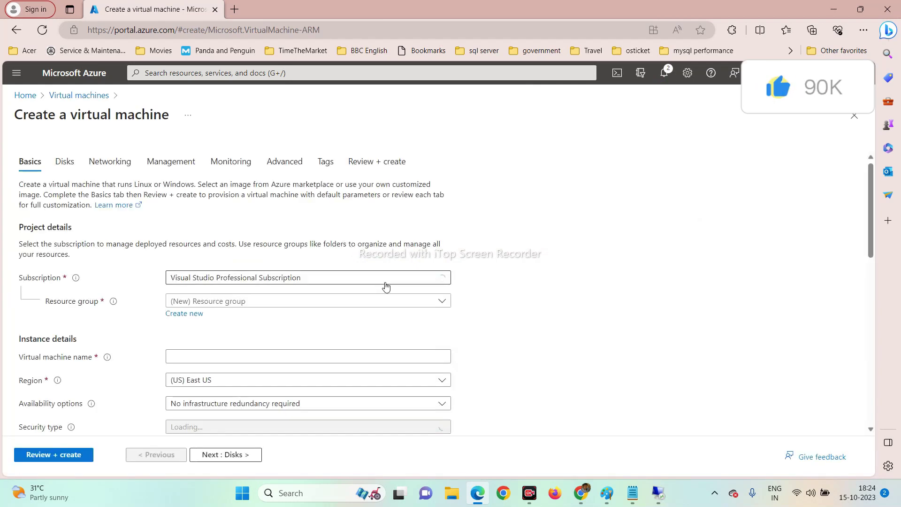
left_click(241, 300)
left_click(253, 342)
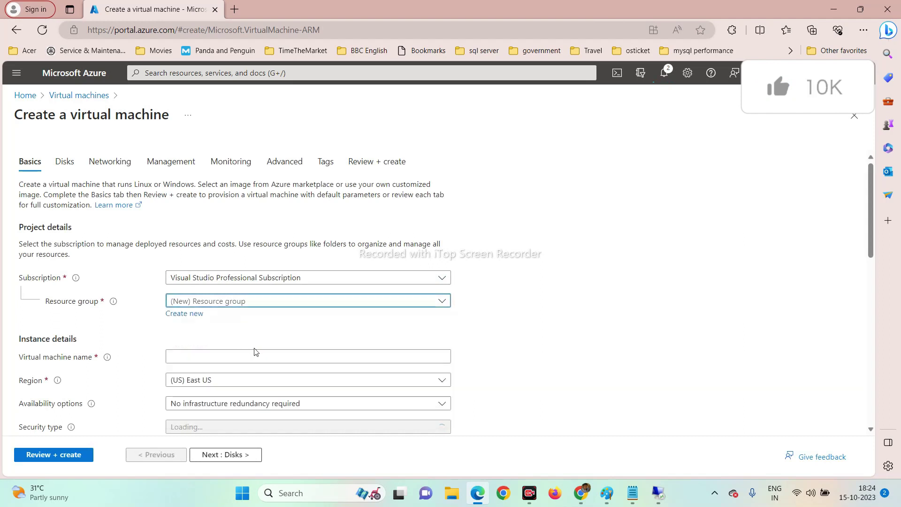
scroll(253, 345, "down", 2)
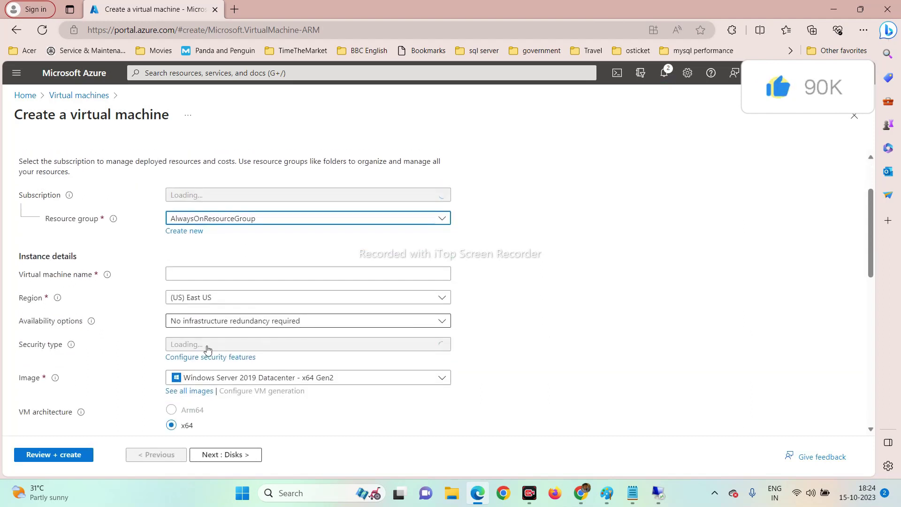
left_click(205, 274)
key("Caps_Lock")
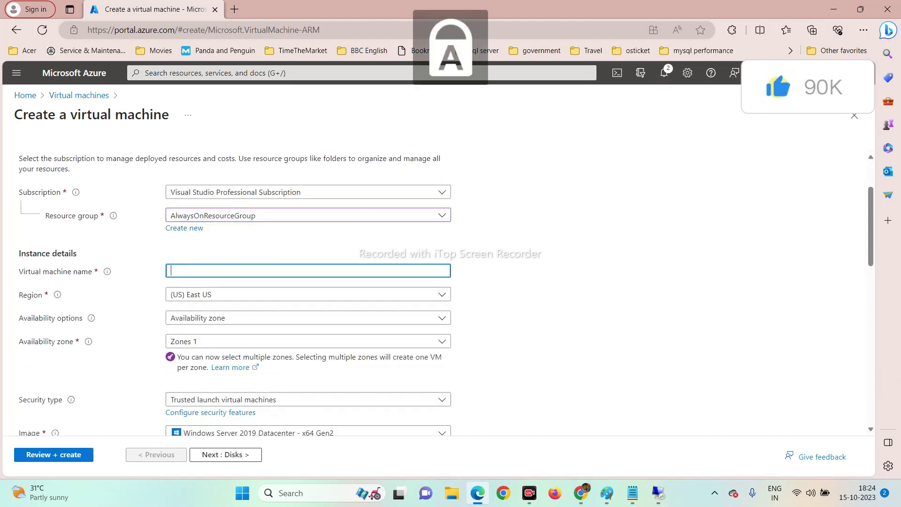
type("SQLNode")
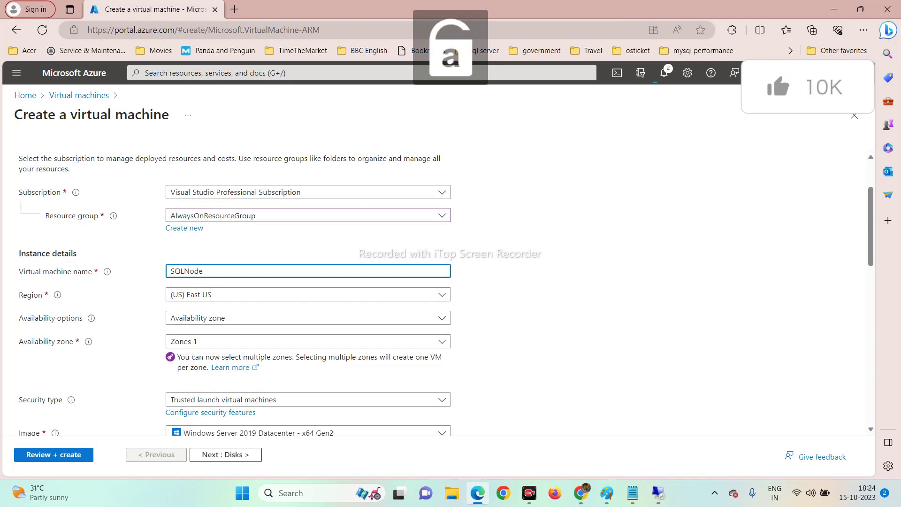
type("01")
key("Tab")
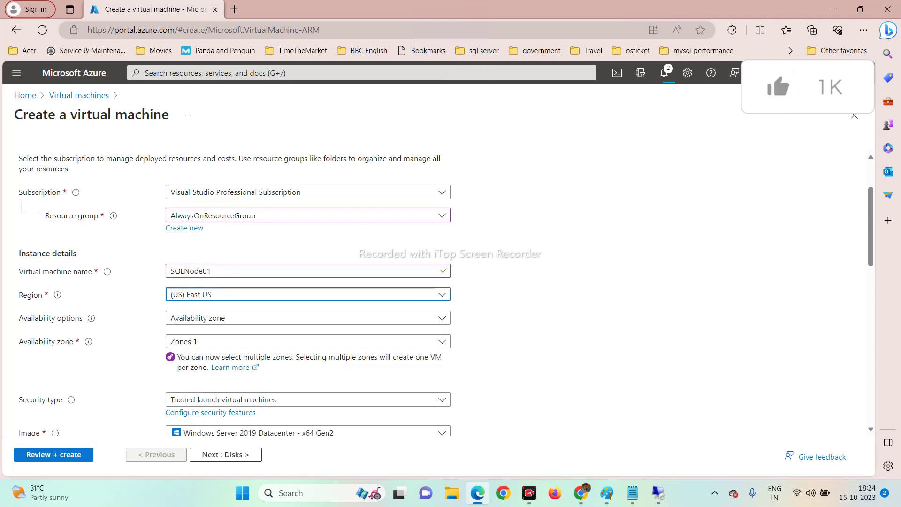
Choose No infrastructure redundancy, set administrator admin01 with a confirmed password, and continue to Disks.
scroll(517, 253, "down", 2)
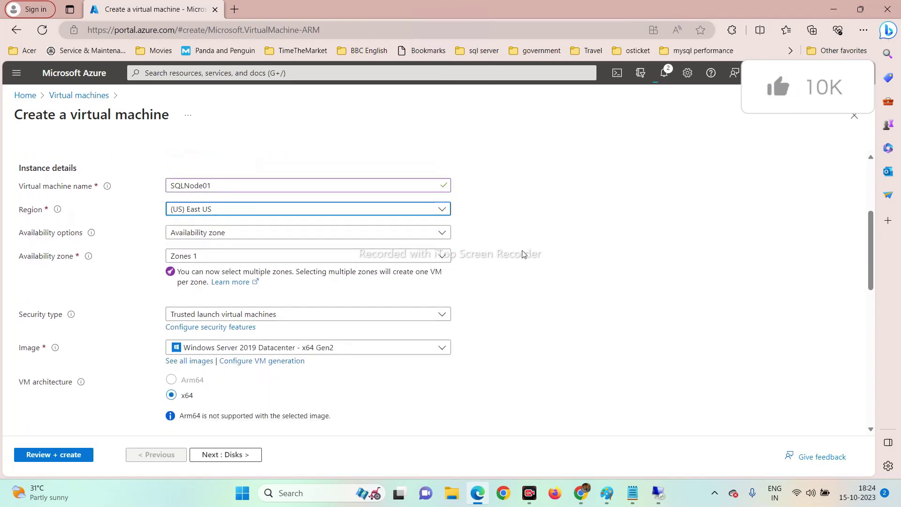
left_click(212, 237)
left_click(218, 250)
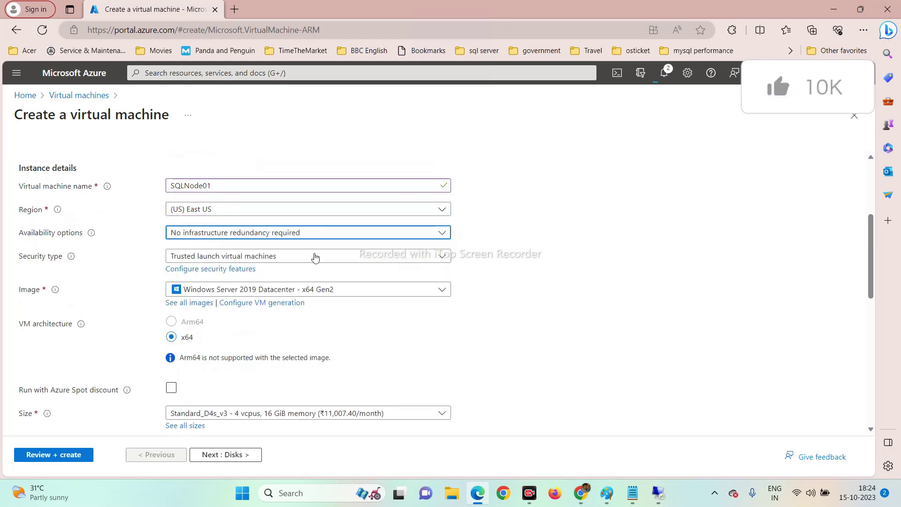
scroll(684, 281, "down", 2)
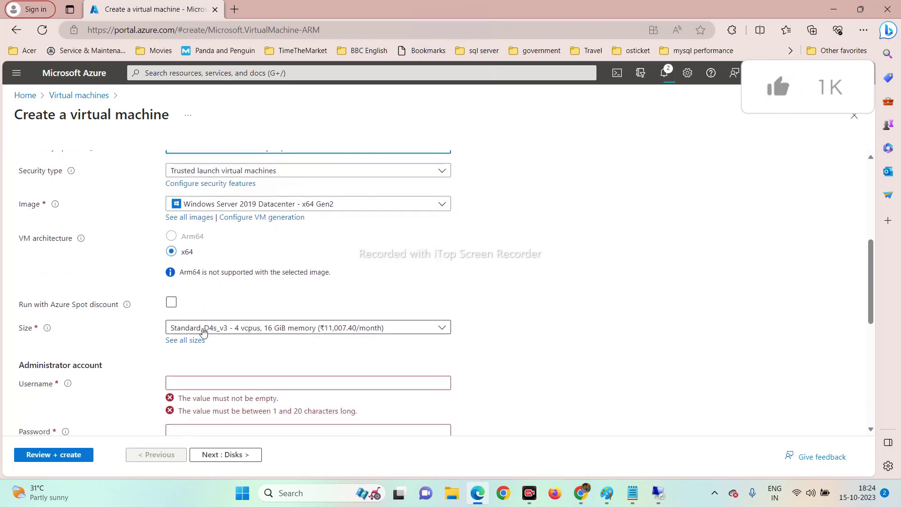
scroll(221, 347, "down", 2)
left_click(220, 297)
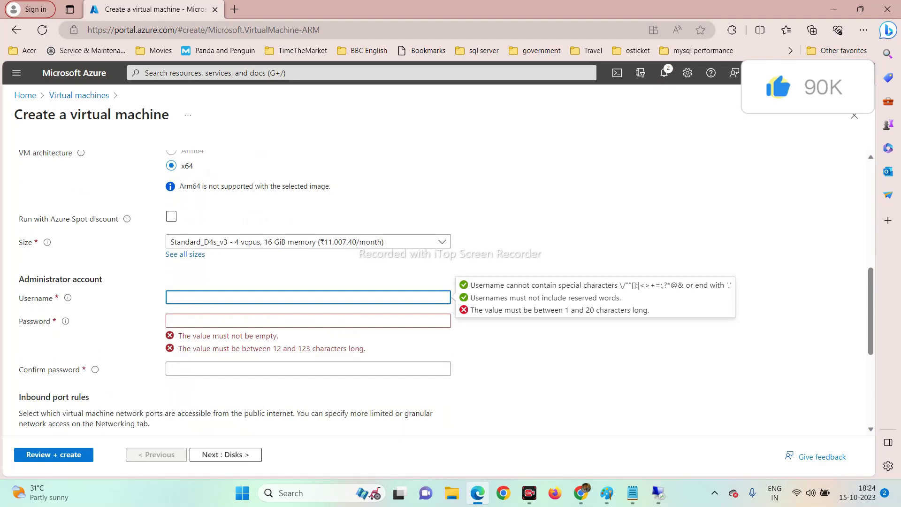
type("admin01")
key("Tab")
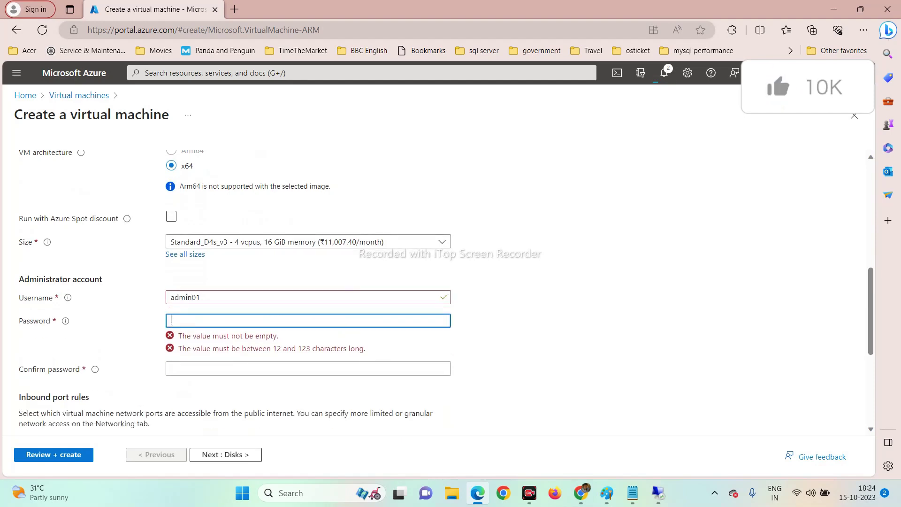
type("•••••")
key("Tab")
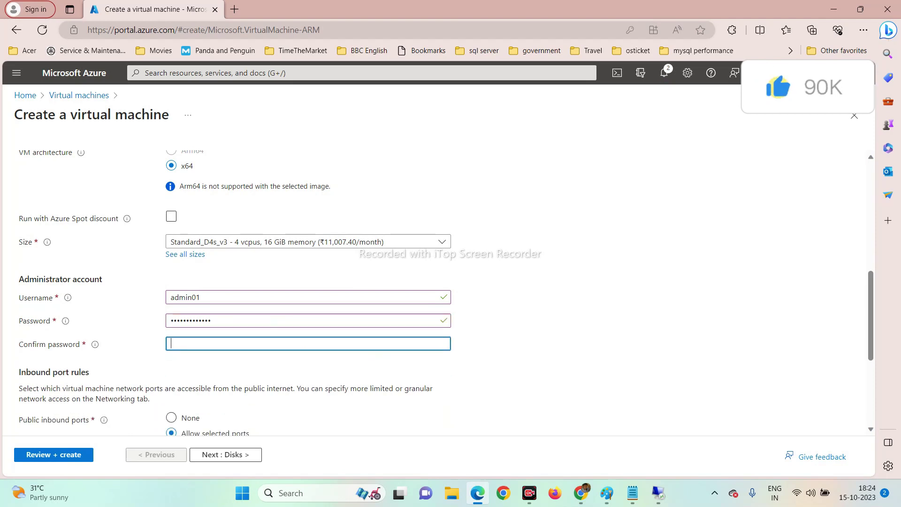
type("•")
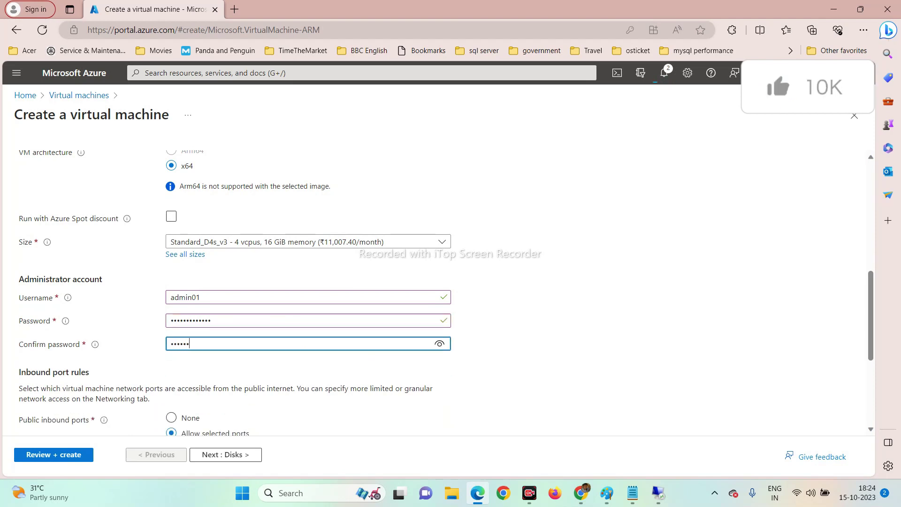
type("•••••••••••")
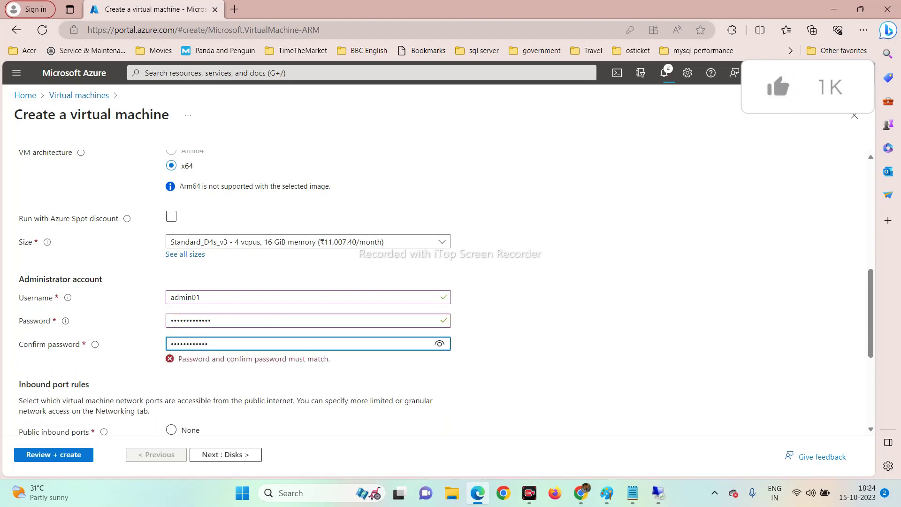
type("•")
key("Tab")
scroll(233, 283, "down", 4)
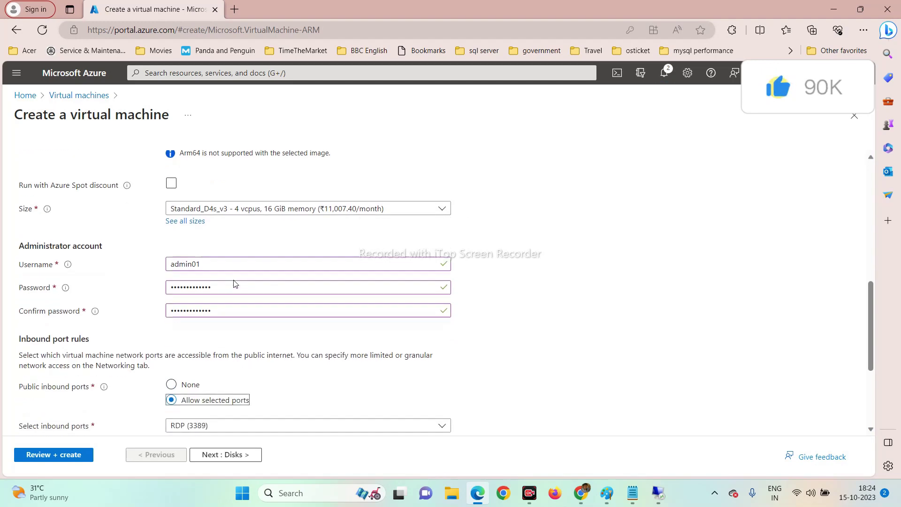
left_click(248, 455)
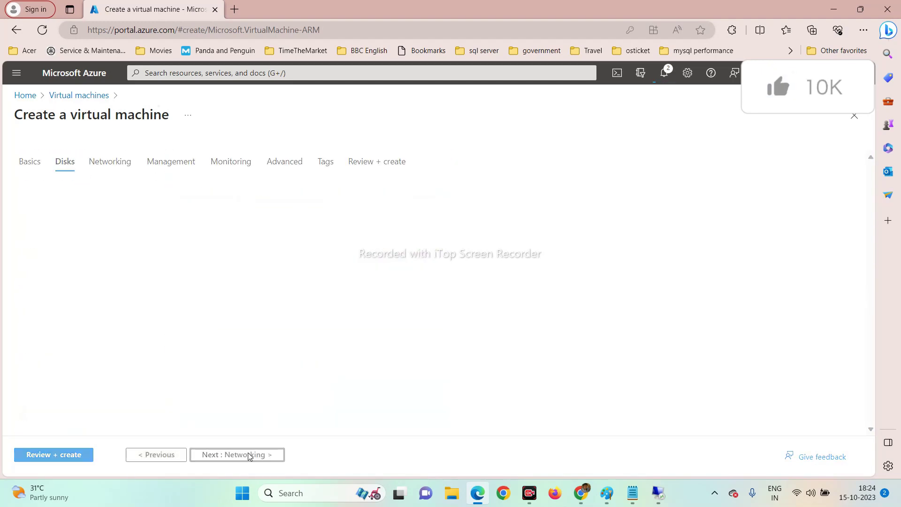
Put SQLNode01 on DomainCtl-vnet in Networking and run the Review + create validation.
scroll(282, 375, "down", 3)
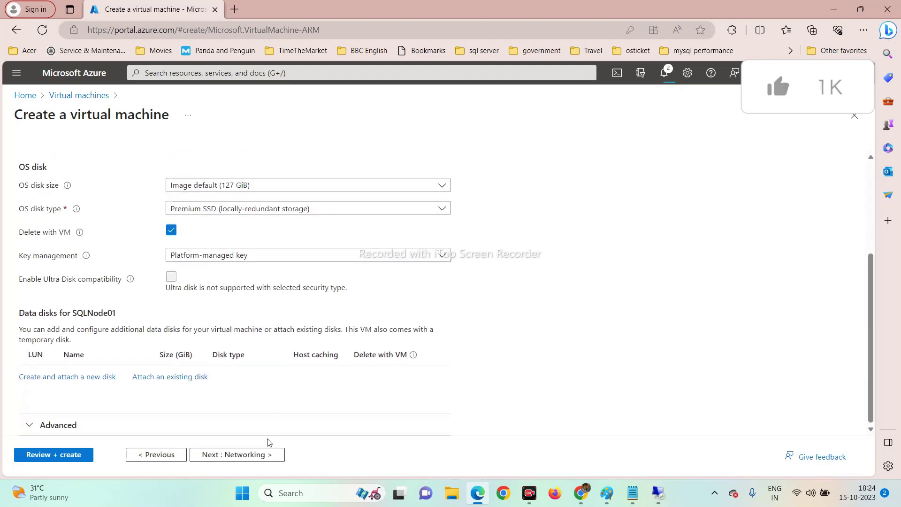
left_click(276, 457)
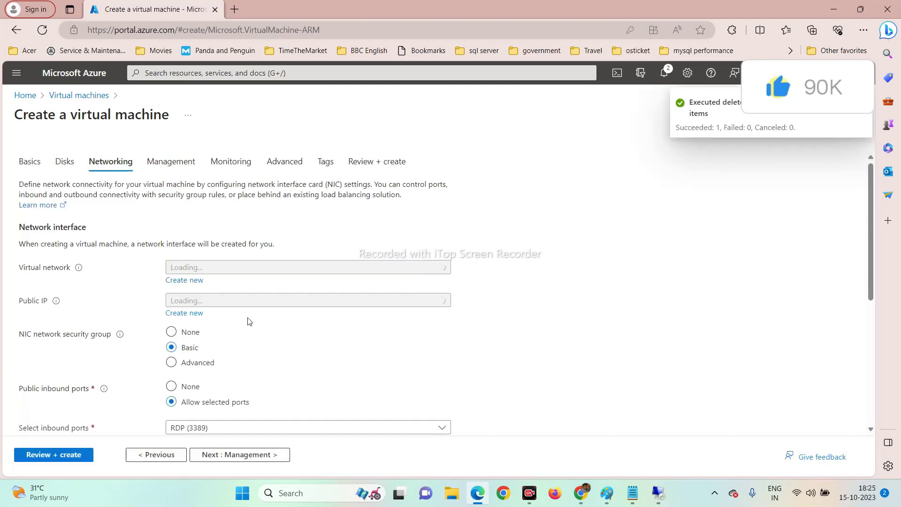
left_click(195, 270)
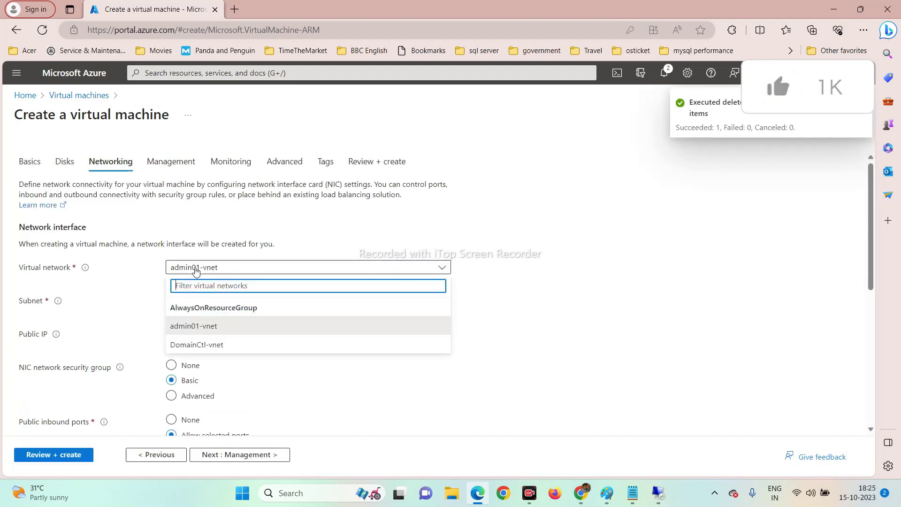
left_click(210, 345)
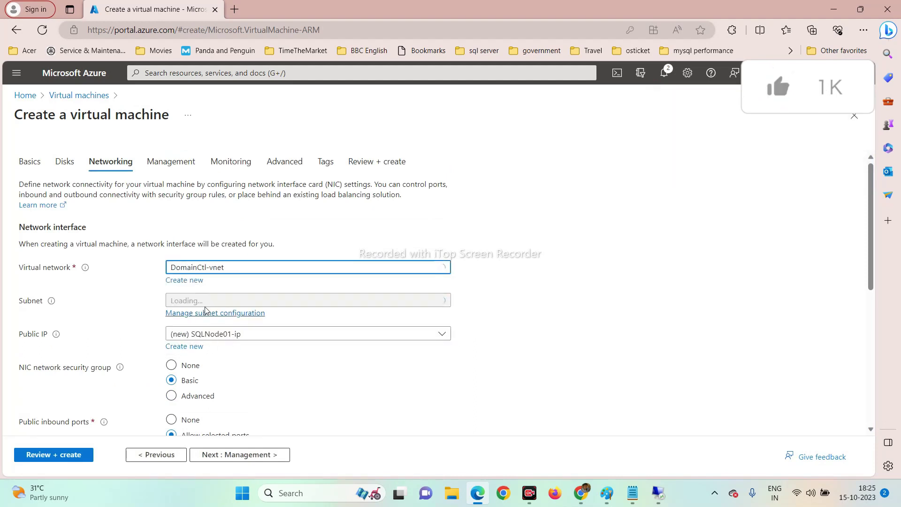
scroll(237, 293, "down", 1)
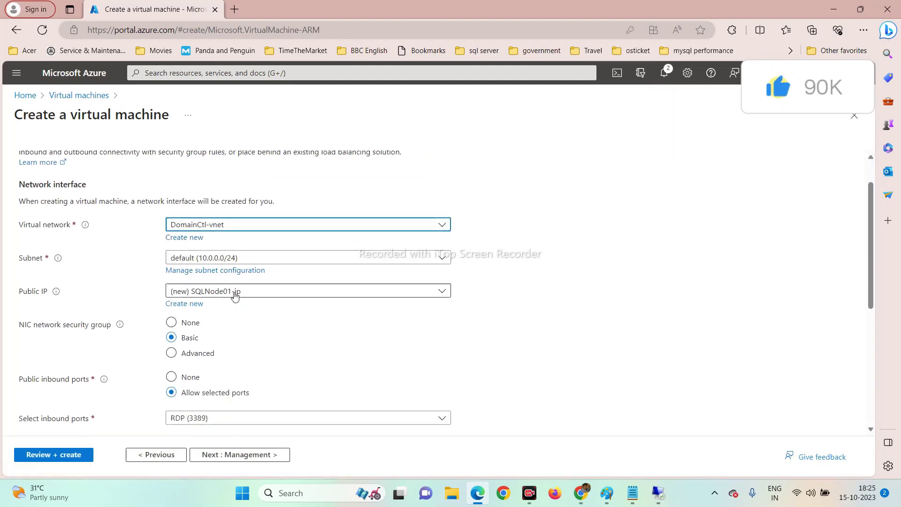
scroll(290, 296, "down", 5)
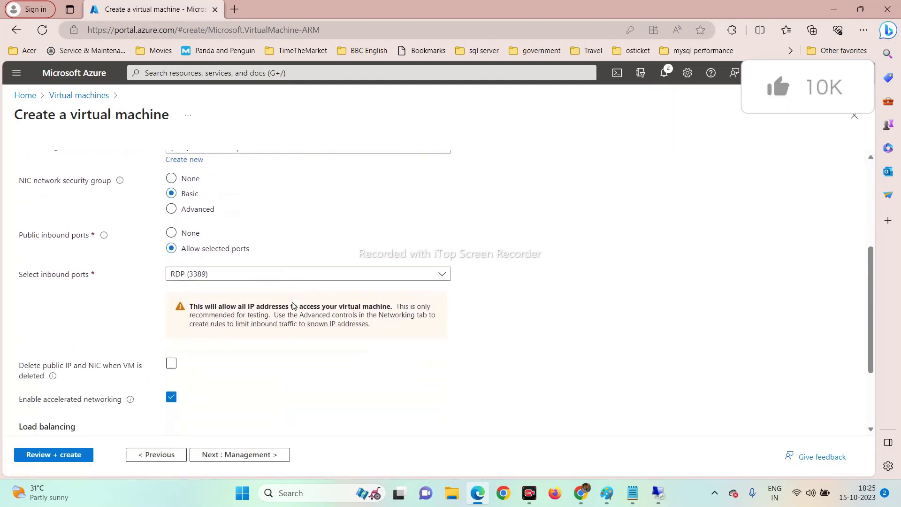
left_click(44, 455)
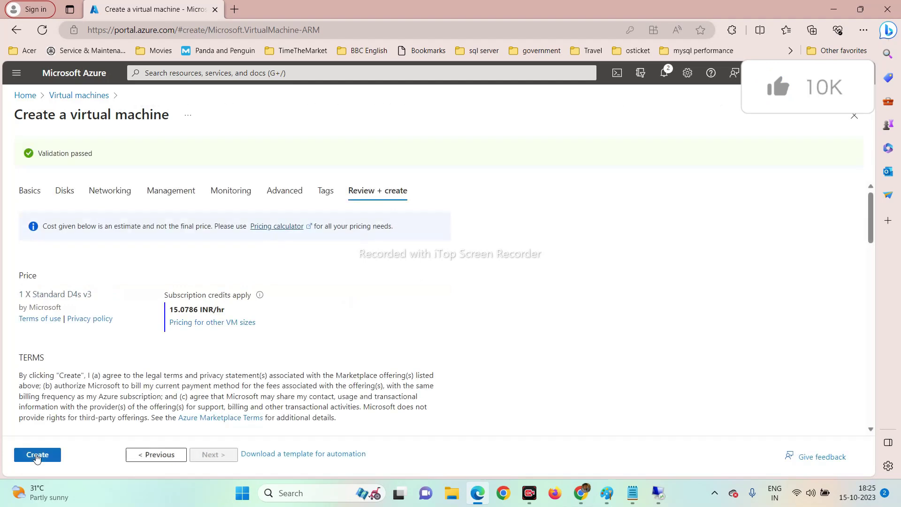
Submit the SQLNode01 virtual machine for deployment.
left_click(37, 457)
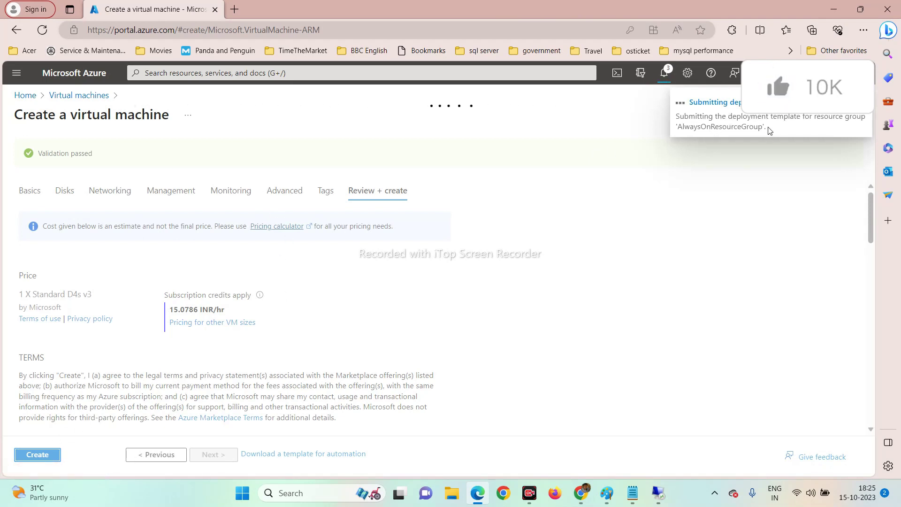
From Home, start a new Azure VM named SQLNode02 in AlwaysOnResourceGroup.
left_click(26, 95)
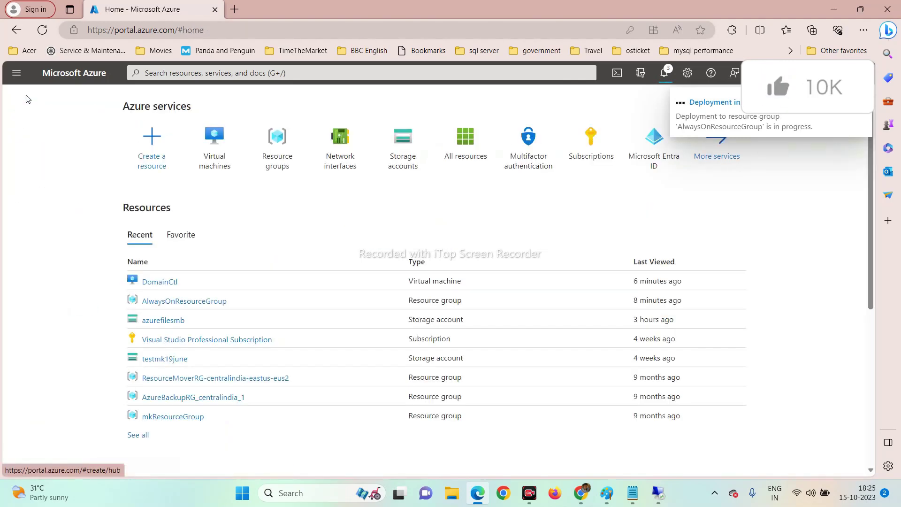
mouse_move(212, 159)
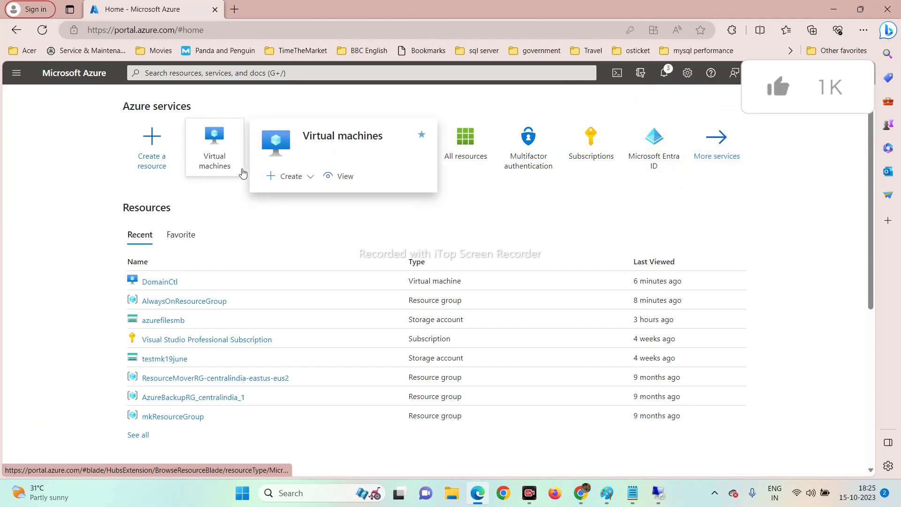
left_click(281, 177)
left_click(291, 199)
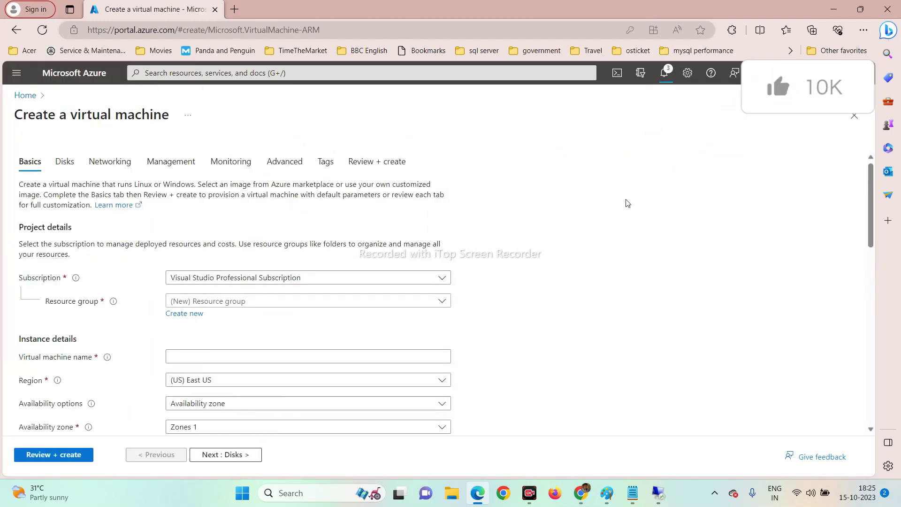
left_click(215, 302)
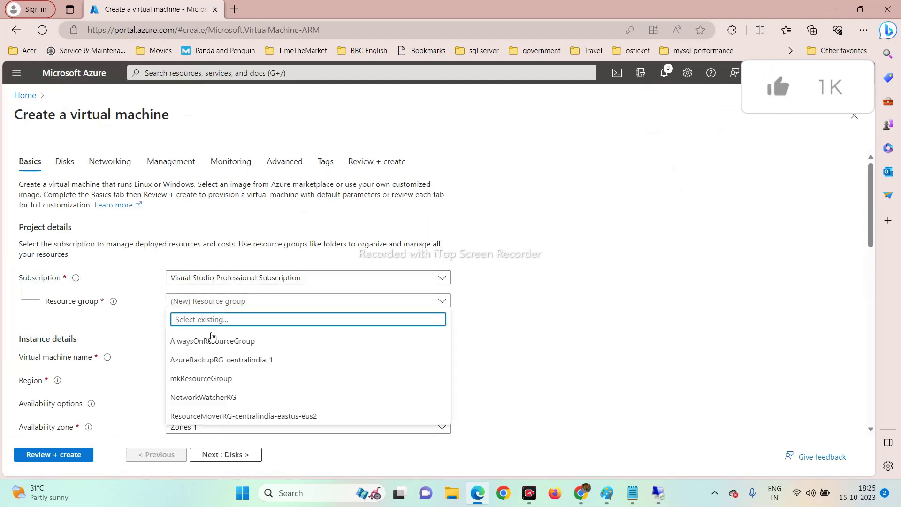
left_click(212, 341)
left_click(220, 356)
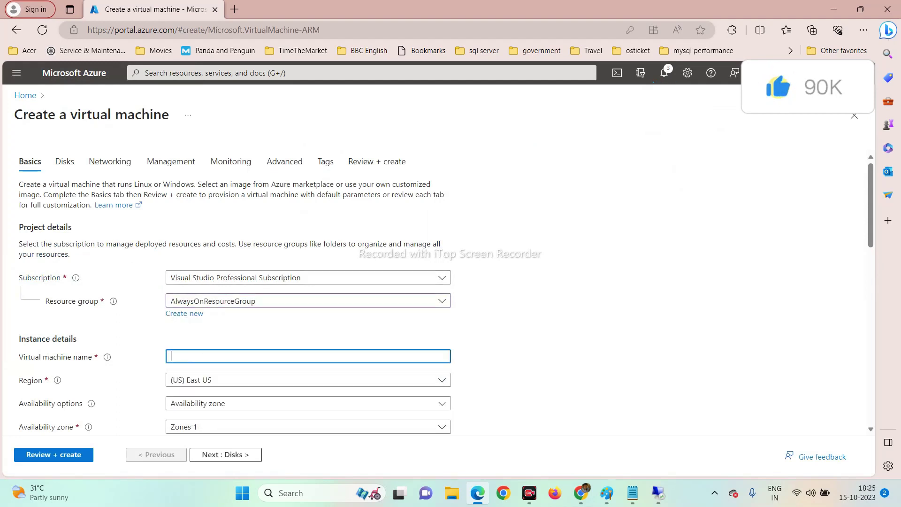
key("Caps_Lock")
type("SQL")
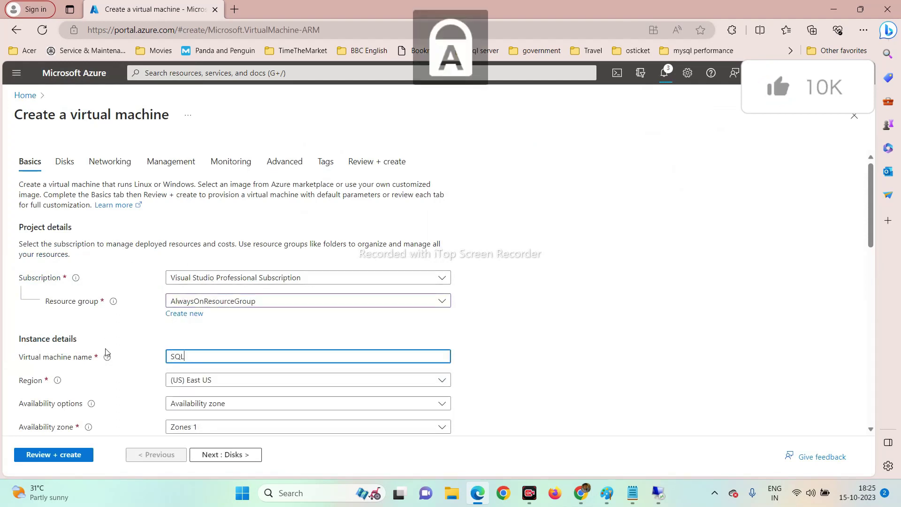
type("N")
key("Caps_Lock")
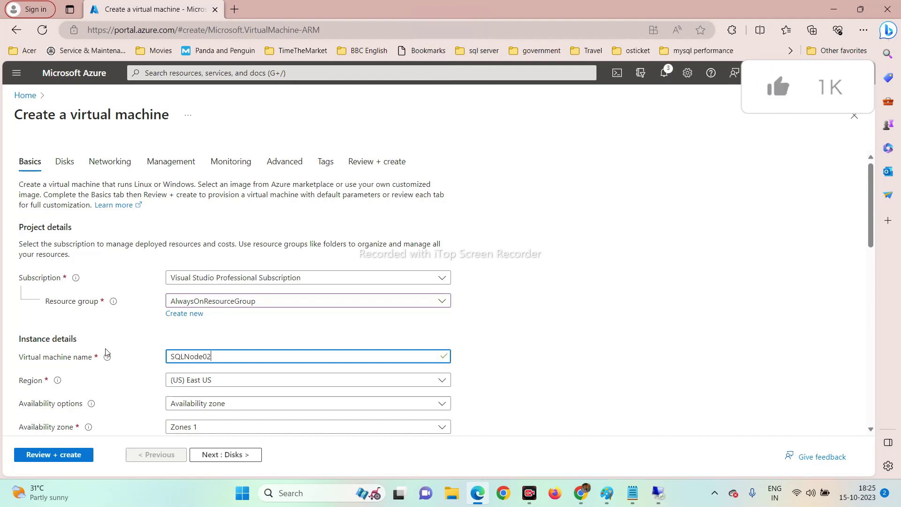
key("Tab")
Set No infrastructure redundancy and administrator admin01 with a password entered and confirmed.
scroll(107, 353, "down", 3)
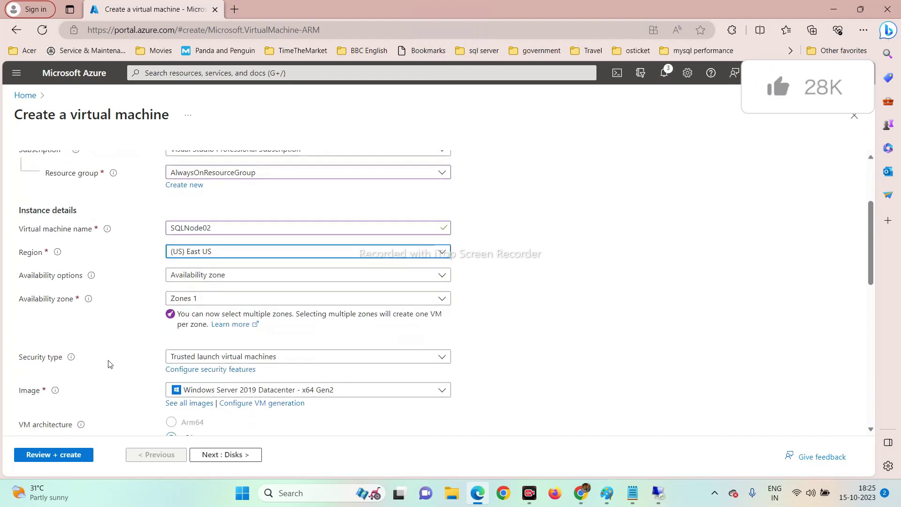
left_click(211, 281)
left_click(212, 294)
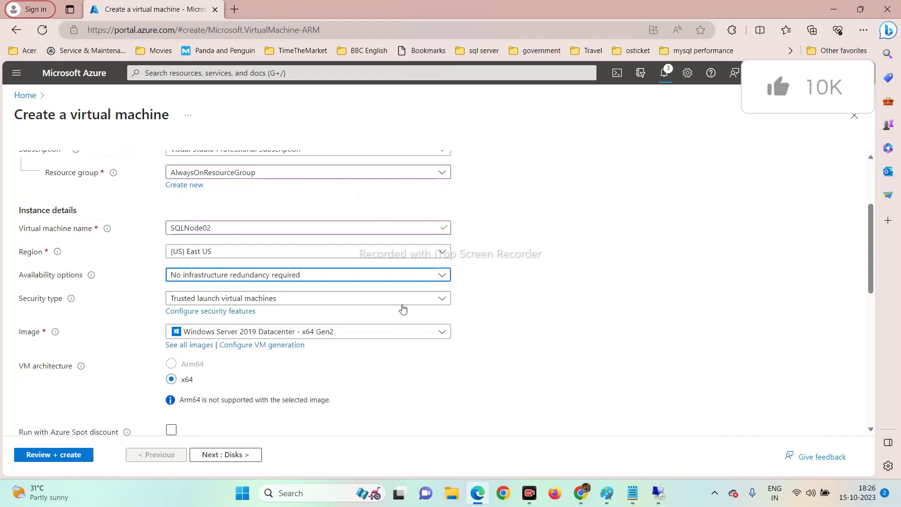
scroll(542, 276, "down", 2)
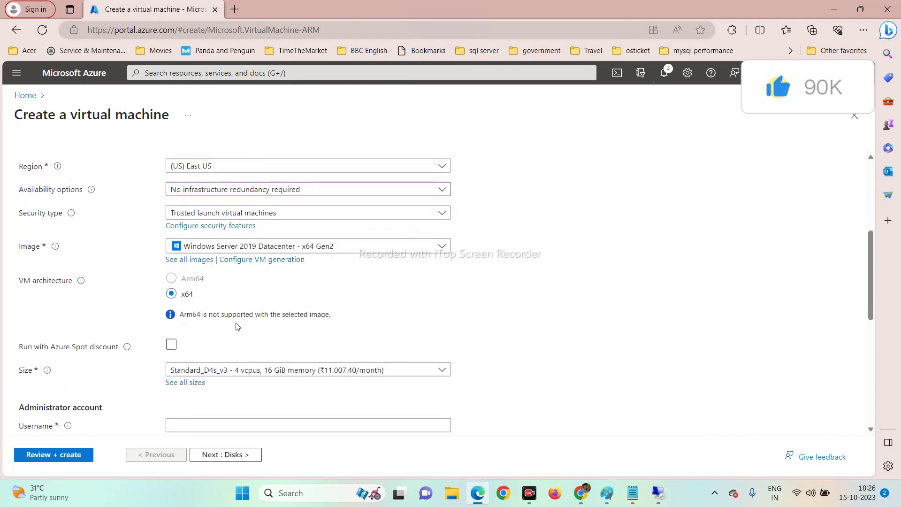
scroll(239, 327, "down", 3)
left_click(193, 298)
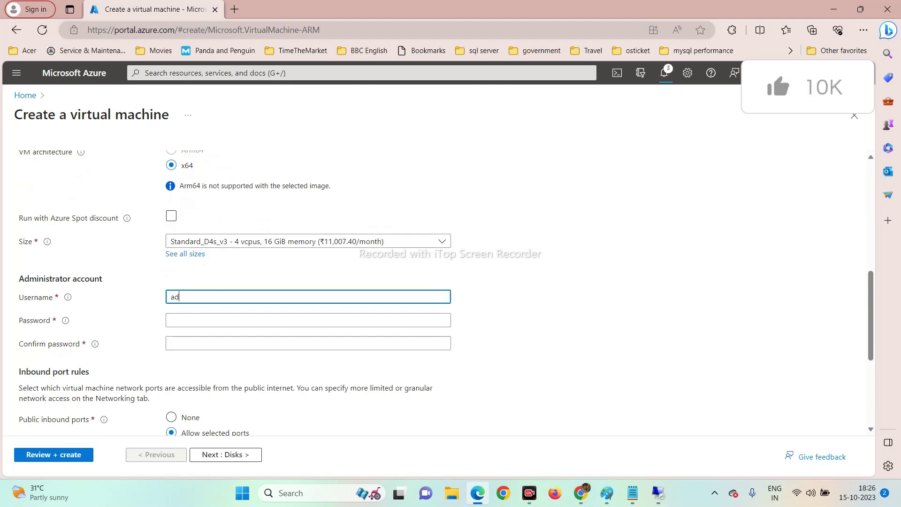
type("admin01")
key("Tab")
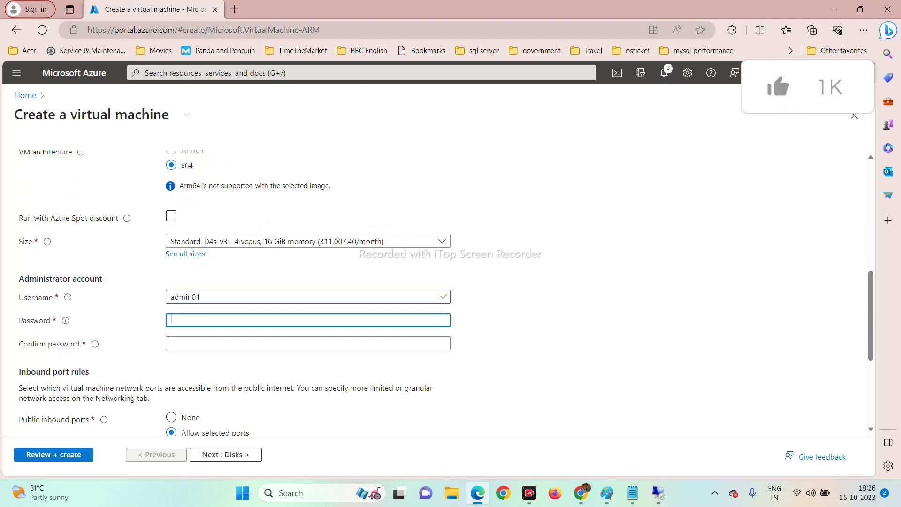
type("Passwor")
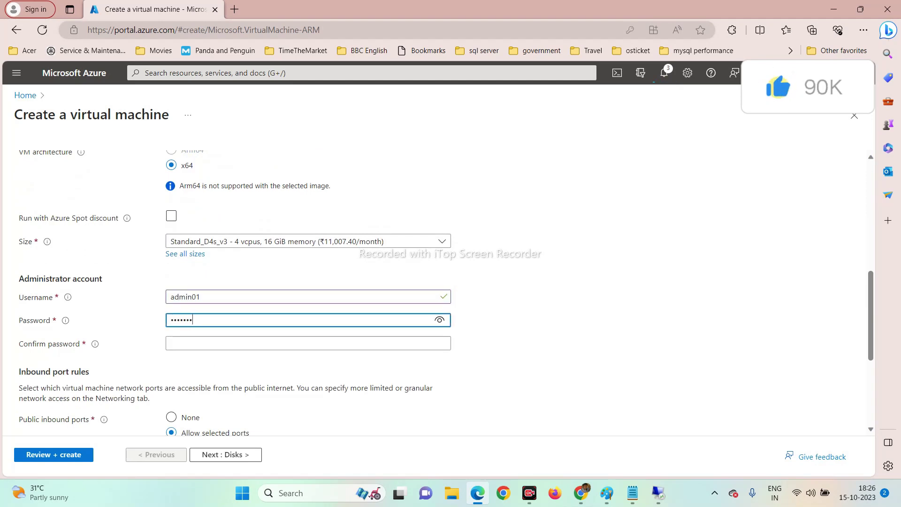
type("d@")
key("Tab")
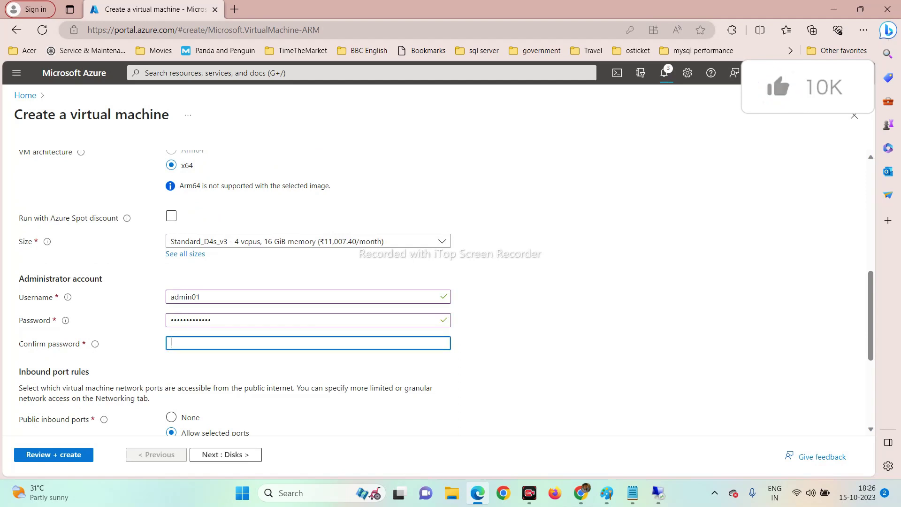
type("Passw4")
key("Tab")
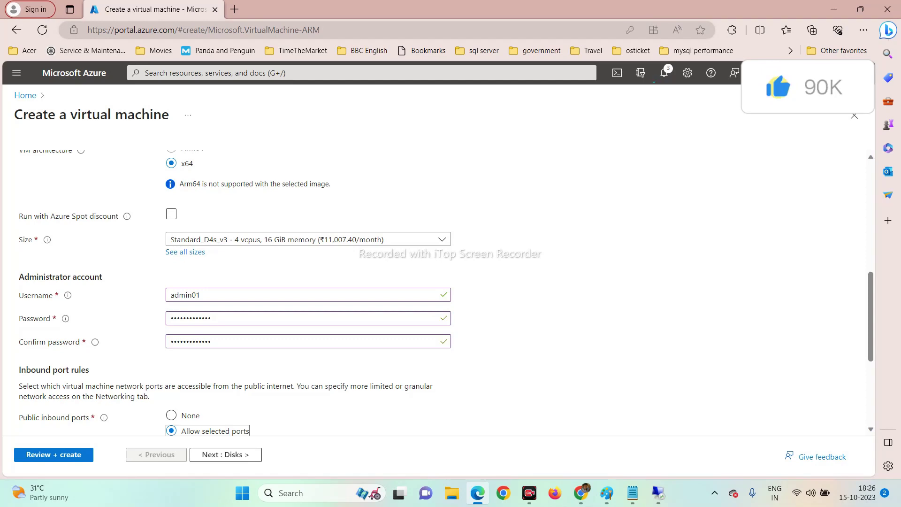
scroll(211, 314, "down", 4)
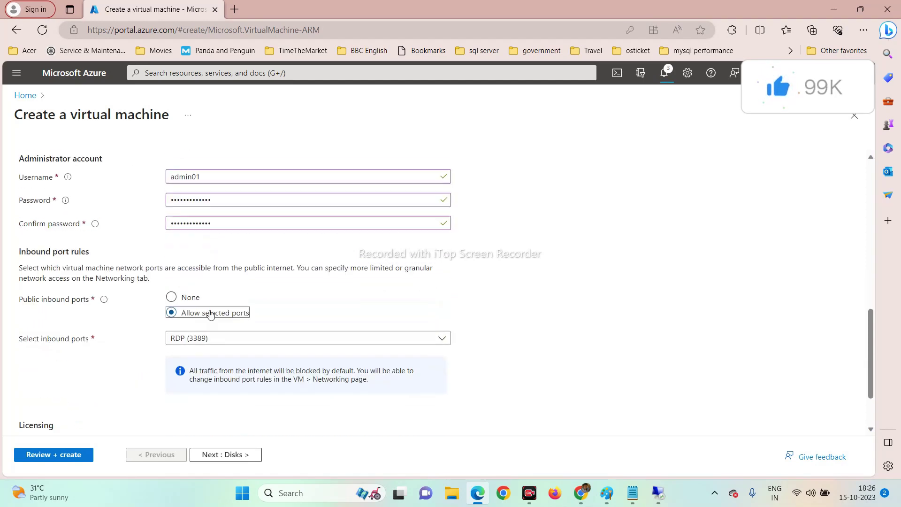
Skip past Disks and attach SQLNode02 to DomainCtl-vnet's default 10.0.0.0/24 subnet.
left_click(240, 456)
scroll(235, 340, "down", 1)
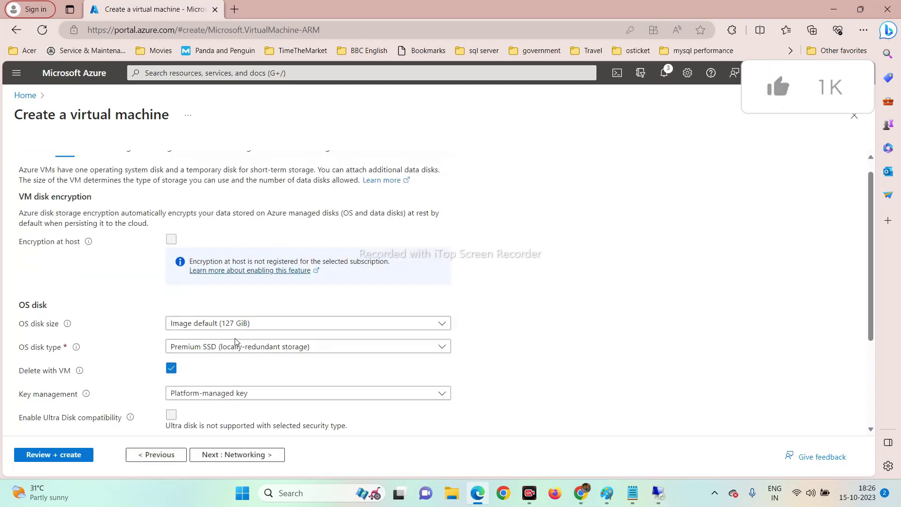
scroll(235, 341, "down", 3)
left_click(240, 454)
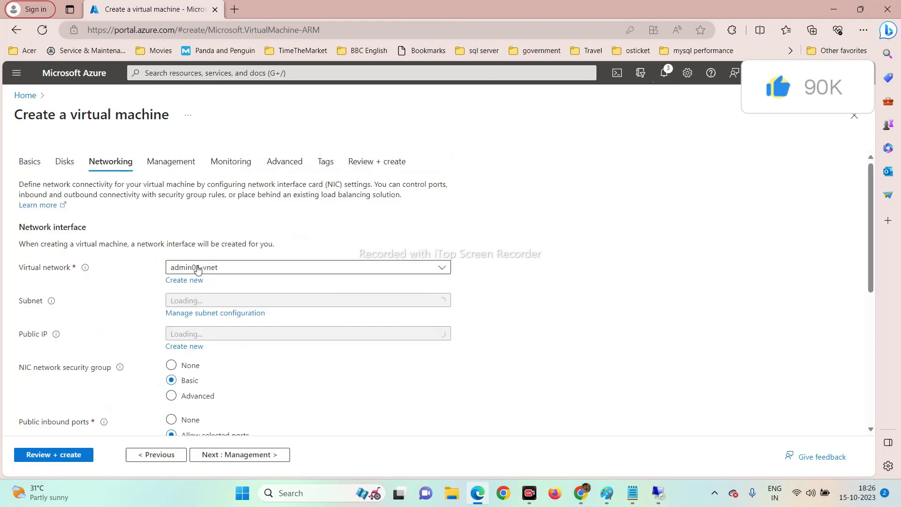
left_click(197, 268)
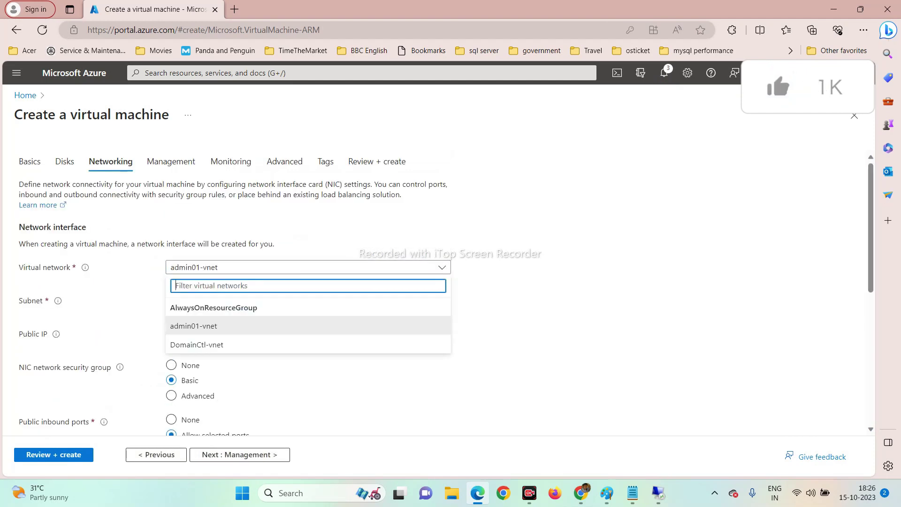
left_click(194, 345)
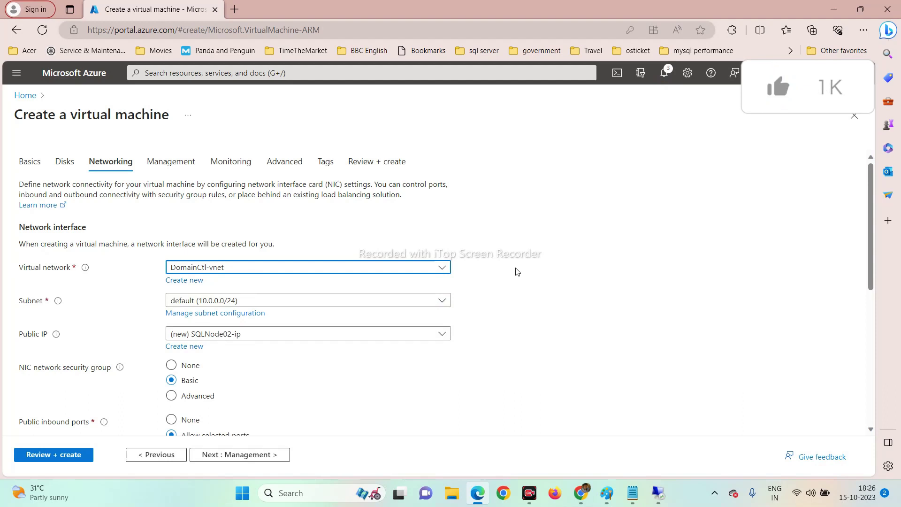
scroll(501, 296, "down", 5)
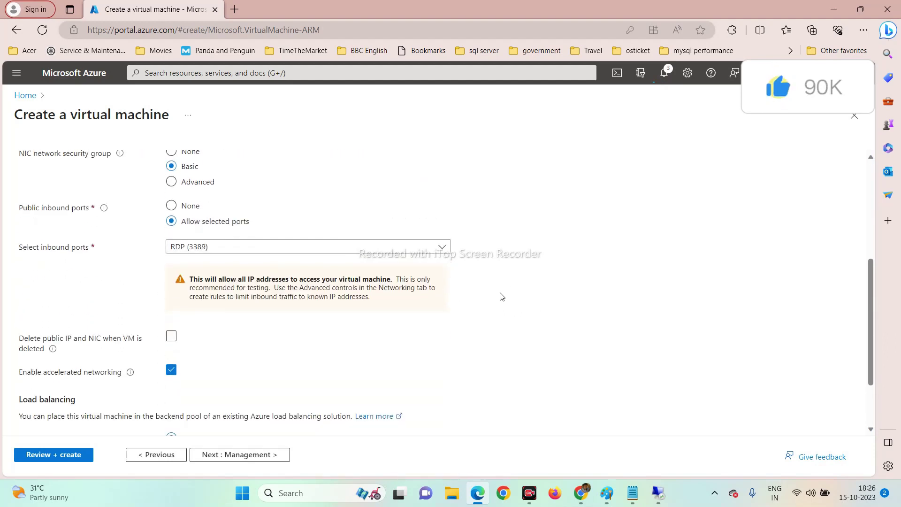
scroll(502, 296, "down", 2)
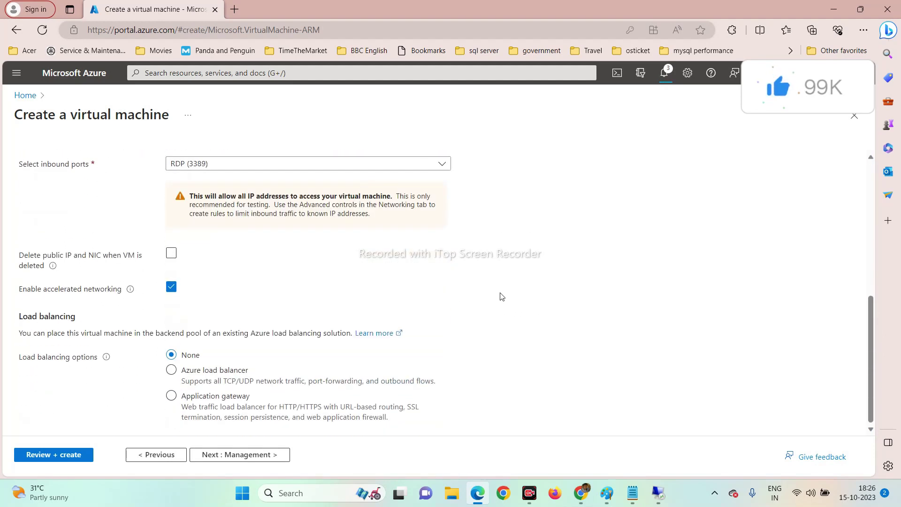
Validate SQLNode02 (Standard D4s v3, 15.0786 INR/hr) and launch its deployment.
left_click(67, 458)
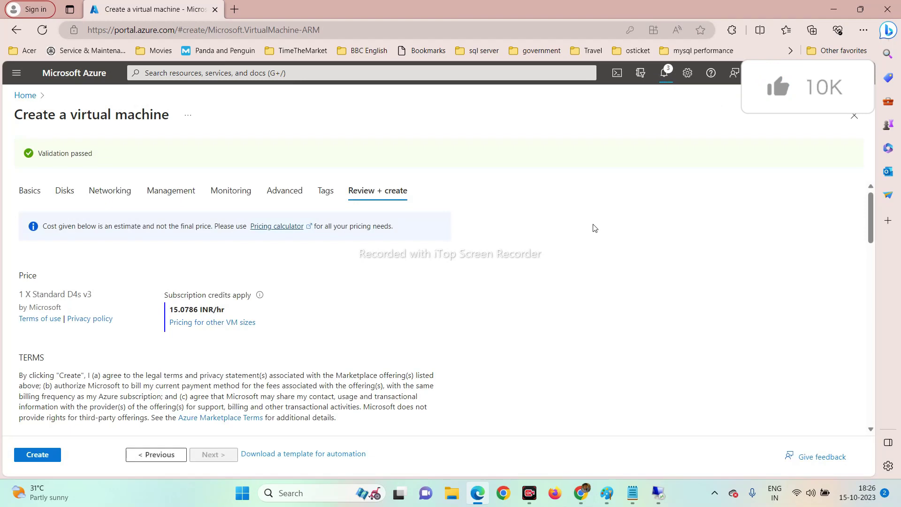
scroll(417, 237, "down", 5)
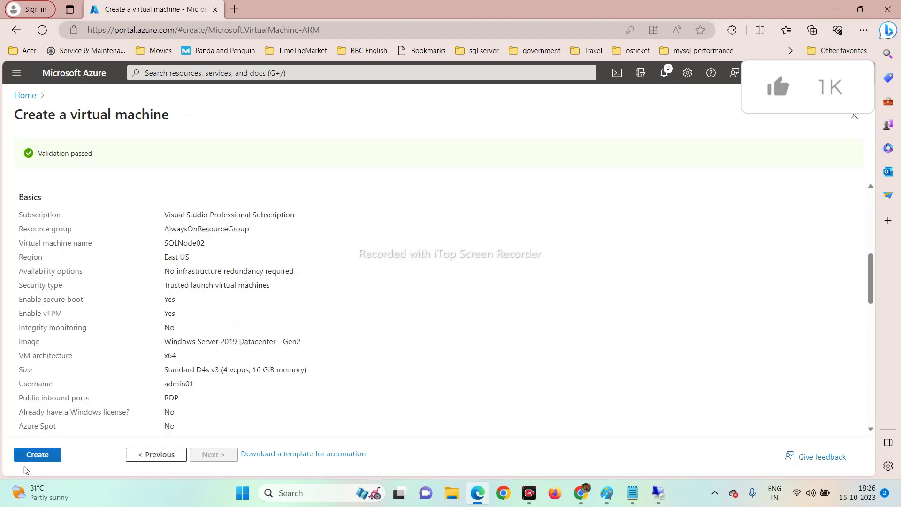
left_click(31, 454)
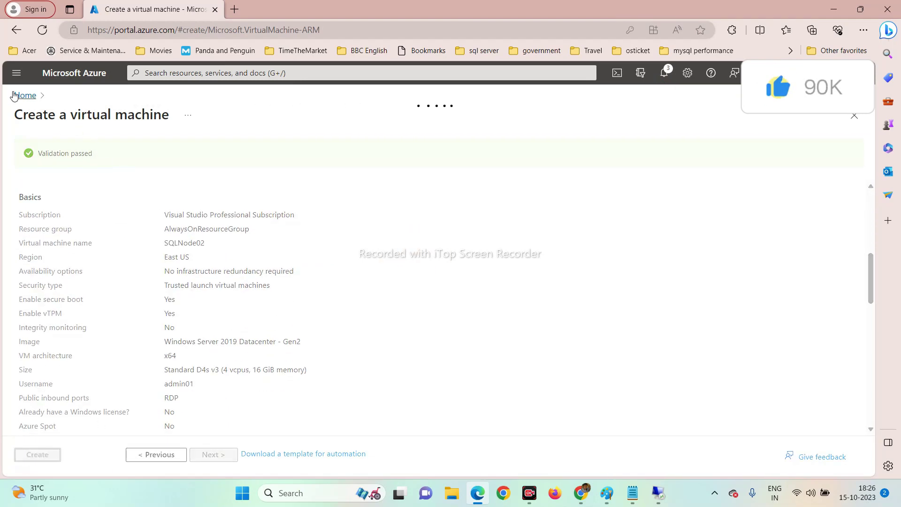
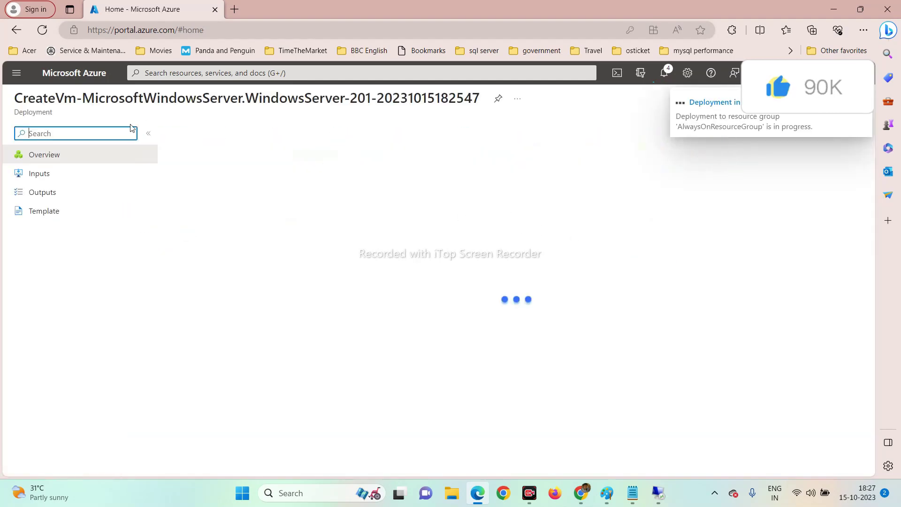
Leave the SQLNode02 deployment page for Home and bring up the Virtual machines list.
left_click(113, 79)
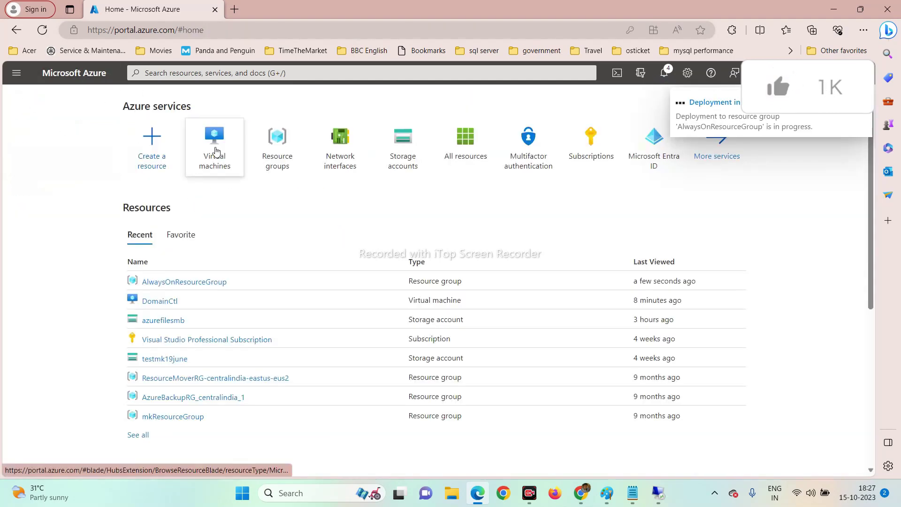
mouse_move(216, 151)
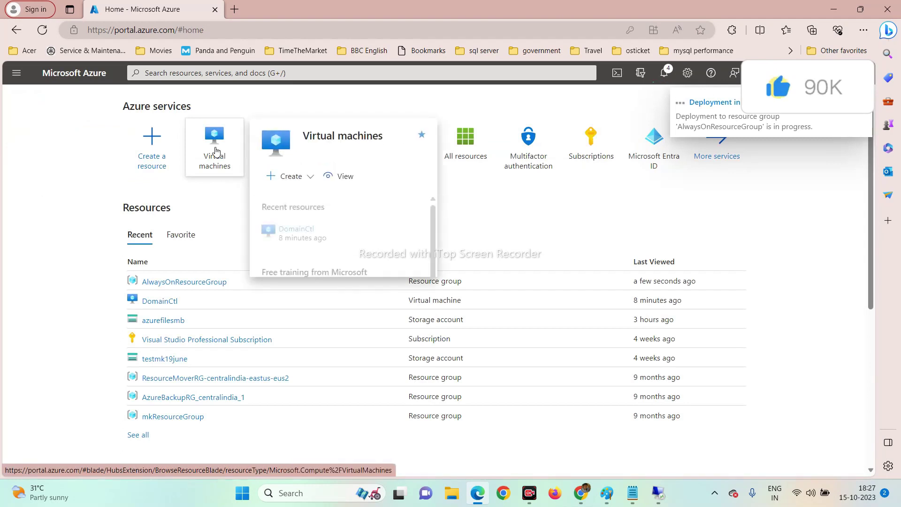
left_click(216, 151)
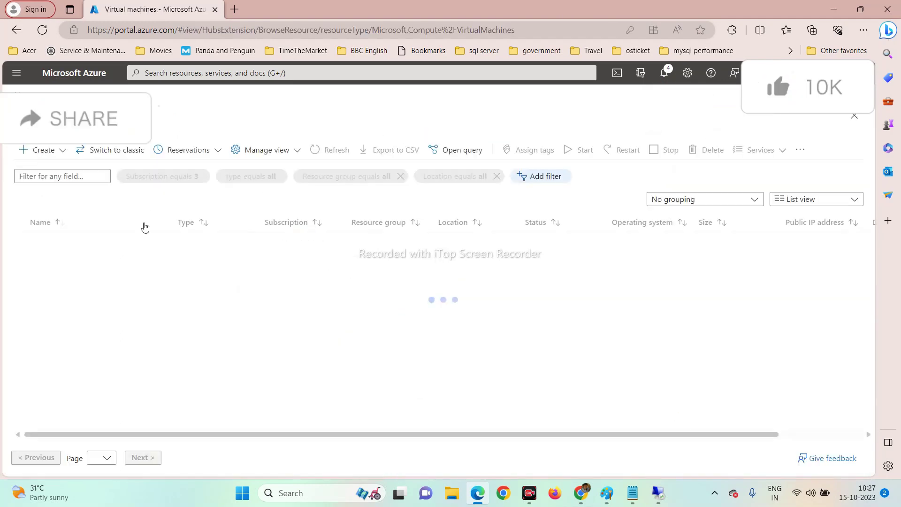
Show the DomainCtl VM overview, running in East US with private IP 10.0.0.4.
left_click(58, 244)
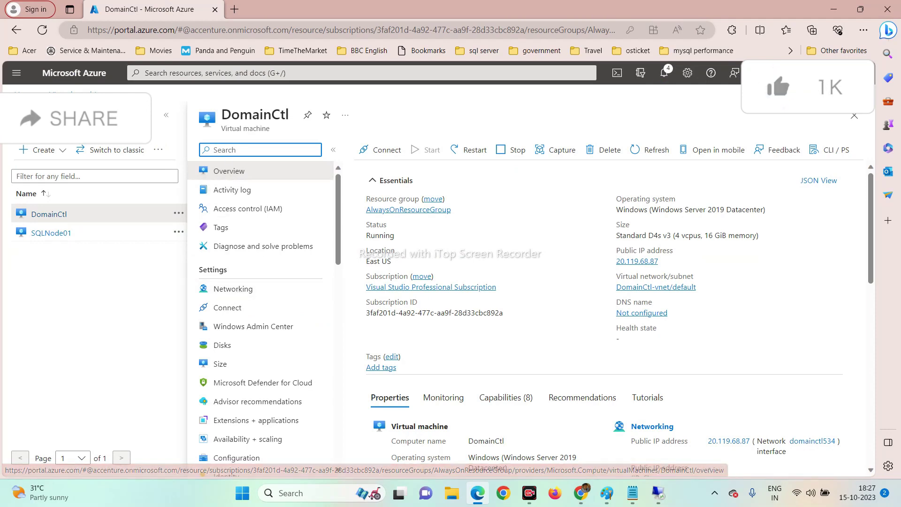
left_click(21, 93)
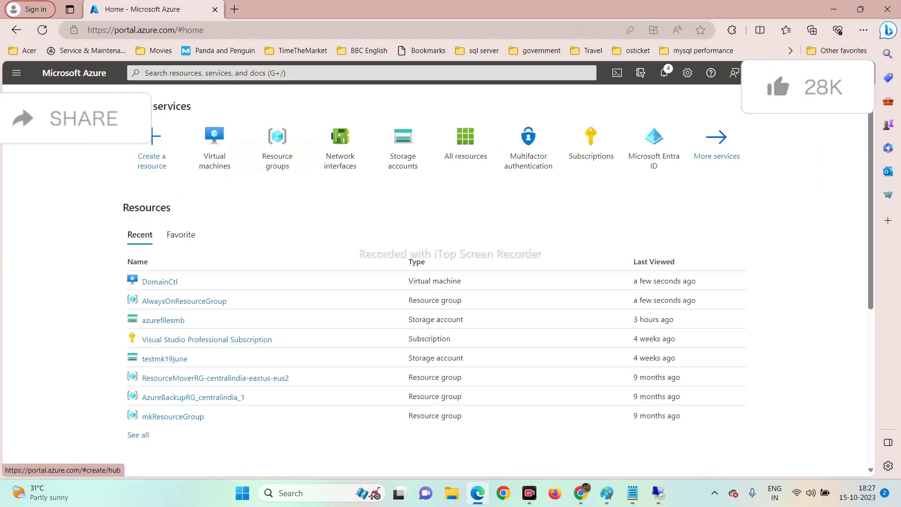
left_click(215, 154)
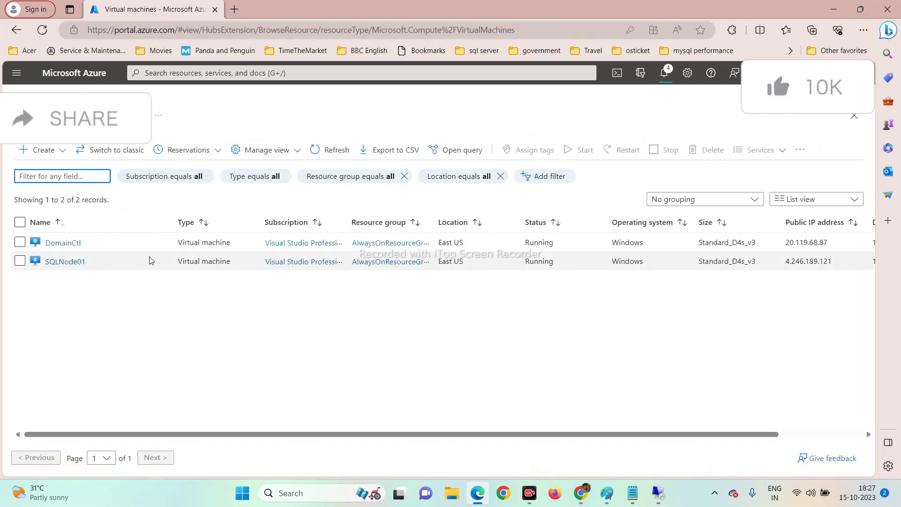
left_click(63, 243)
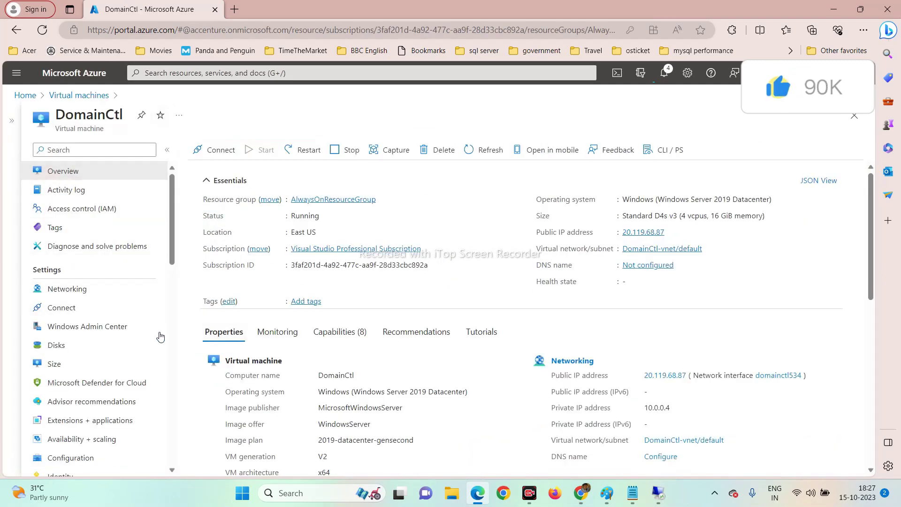
scroll(114, 340, "down", 1)
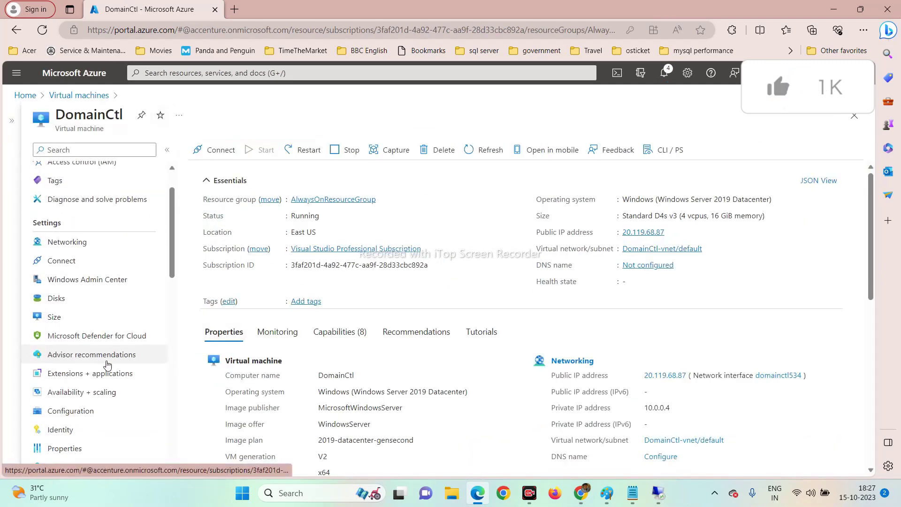
Set domainctl534's ipconfig1 private IP 10.0.0.4 to Static and return to Virtual machines.
left_click(67, 241)
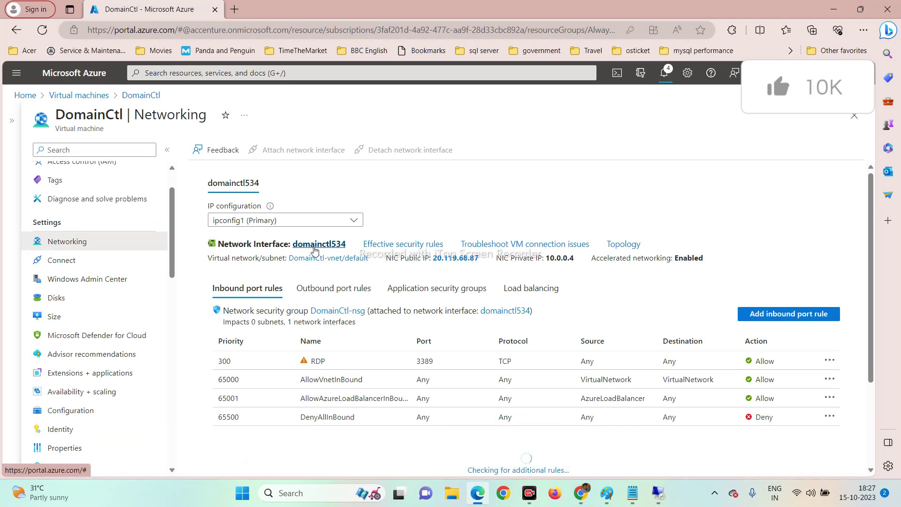
left_click(318, 245)
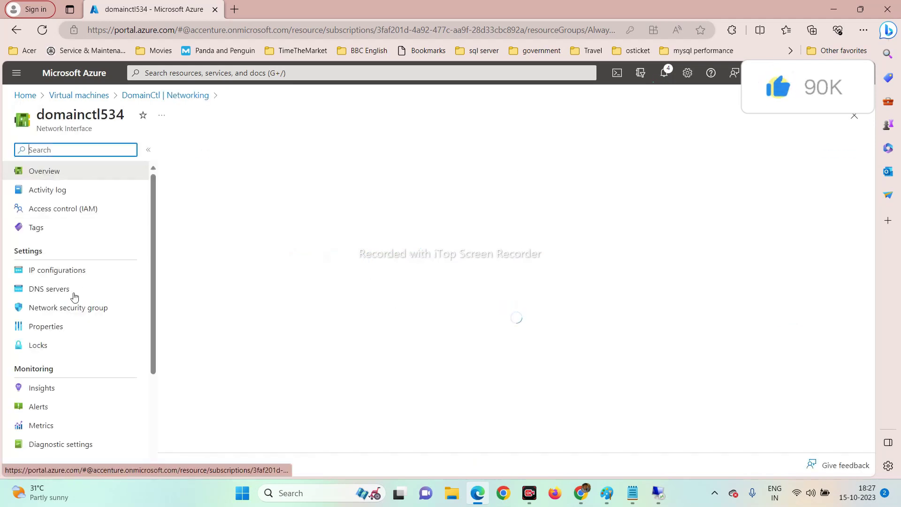
left_click(57, 276)
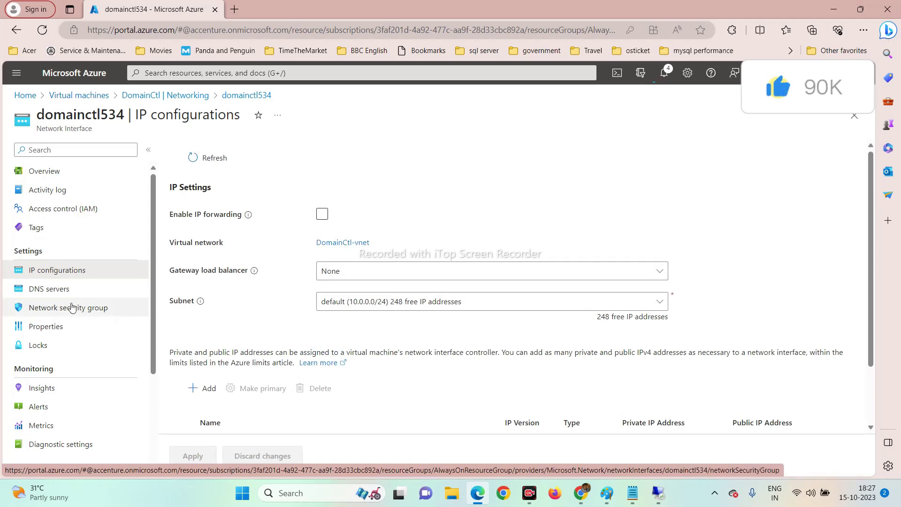
scroll(394, 402, "down", 2)
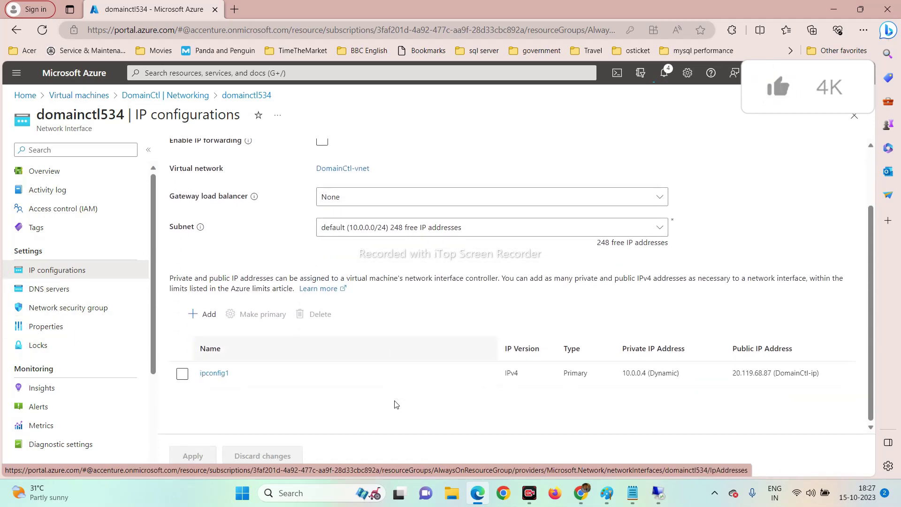
left_click(214, 374)
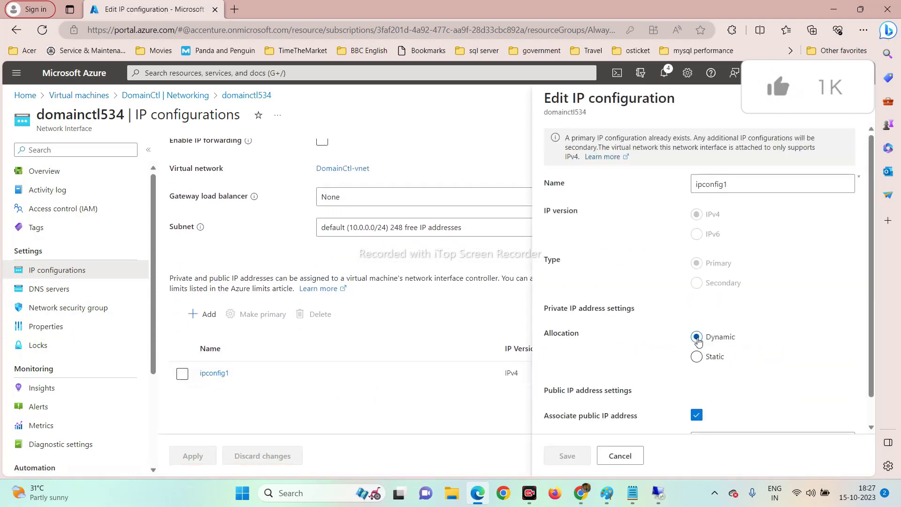
left_click(697, 358)
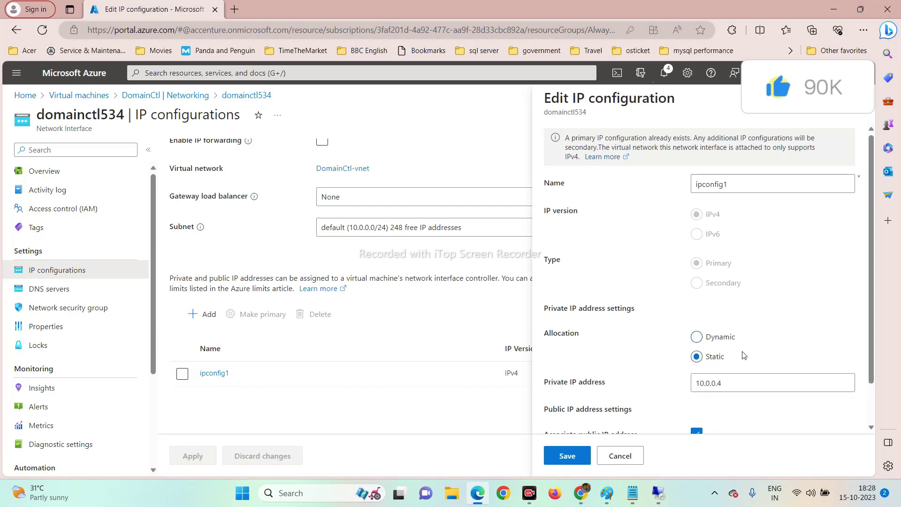
scroll(757, 350, "down", 1)
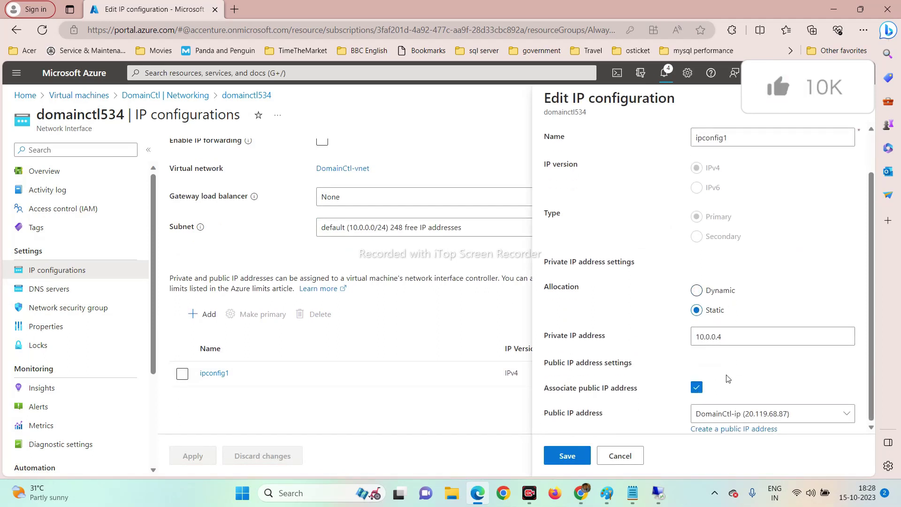
left_click(566, 457)
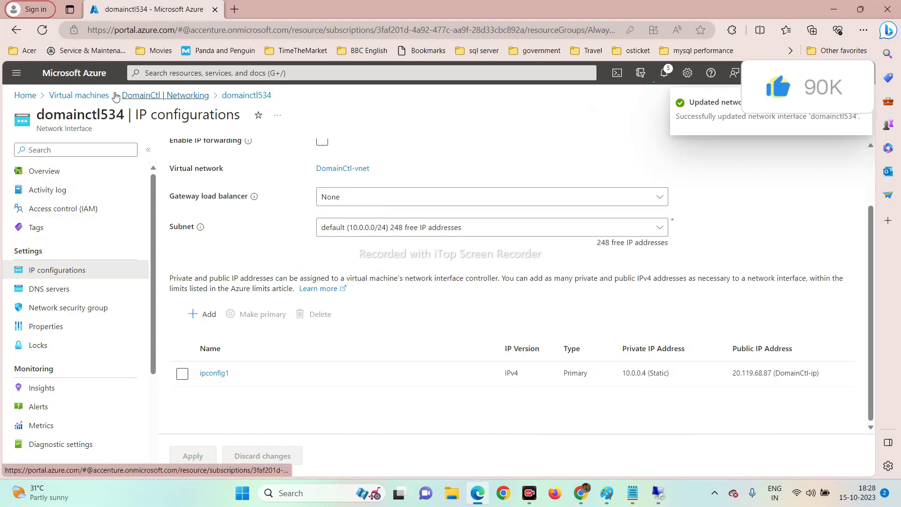
left_click(75, 95)
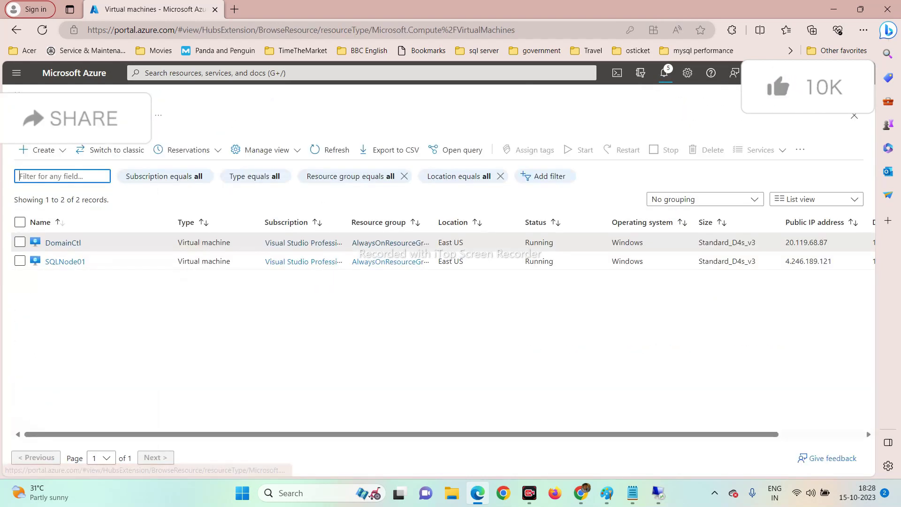
Change SQLNode01's sqlnode01326 ipconfig1 allocation to Static, keeping private IP 10.0.0.5.
left_click(59, 262)
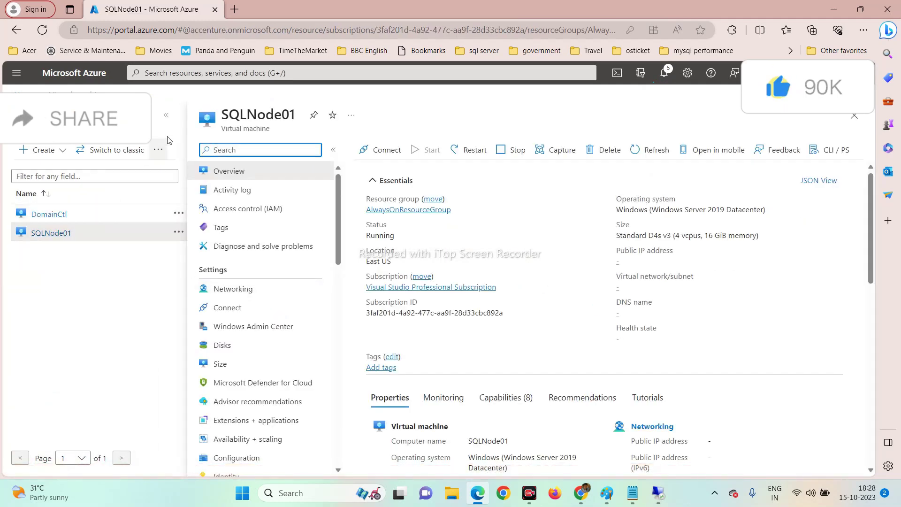
left_click(166, 115)
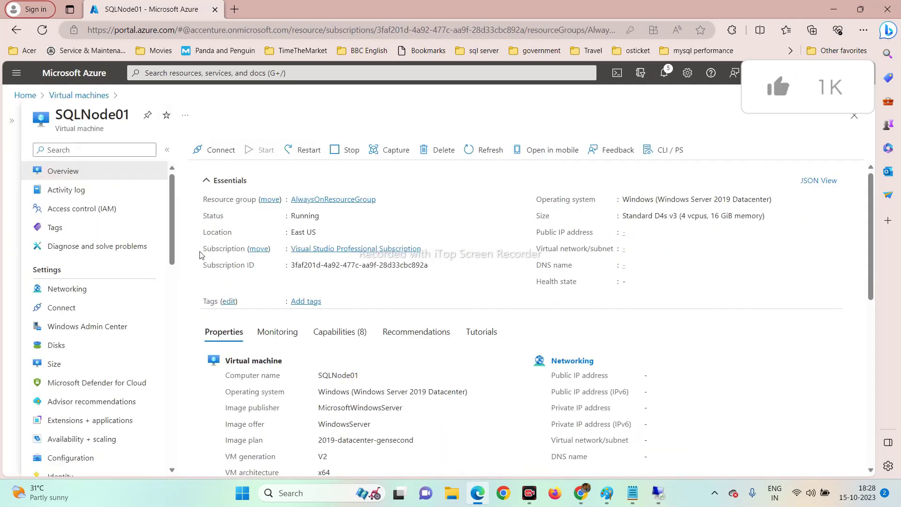
left_click(66, 288)
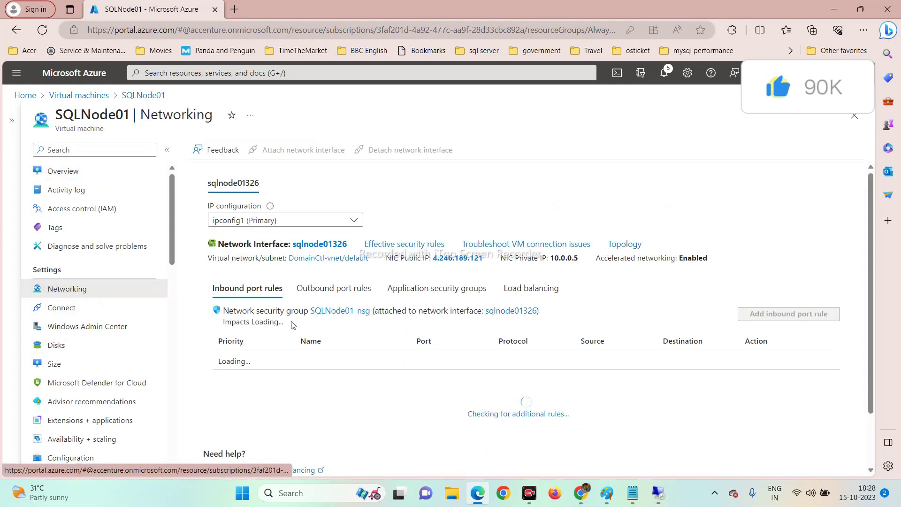
left_click(323, 244)
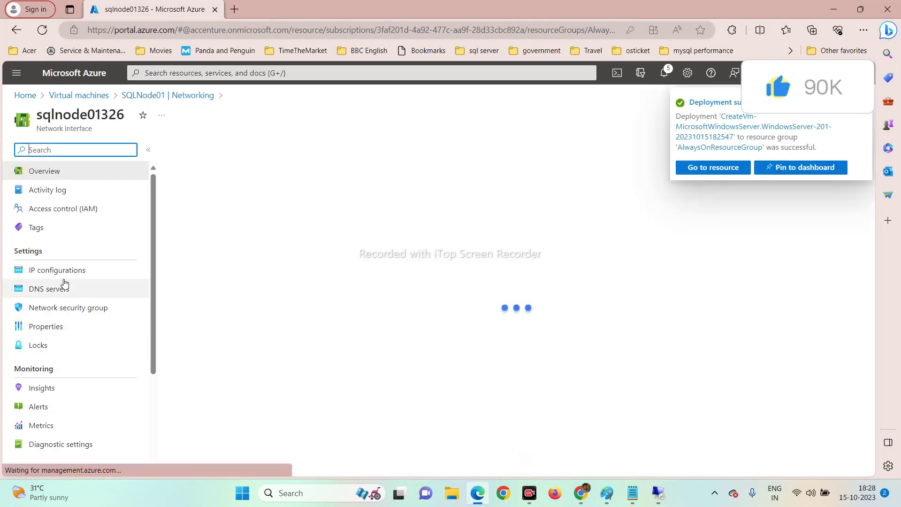
left_click(65, 271)
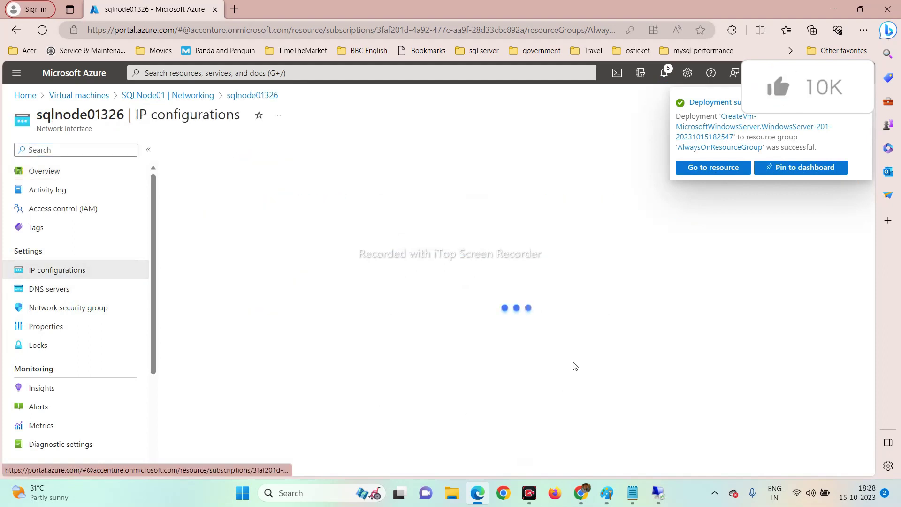
scroll(451, 362, "down", 2)
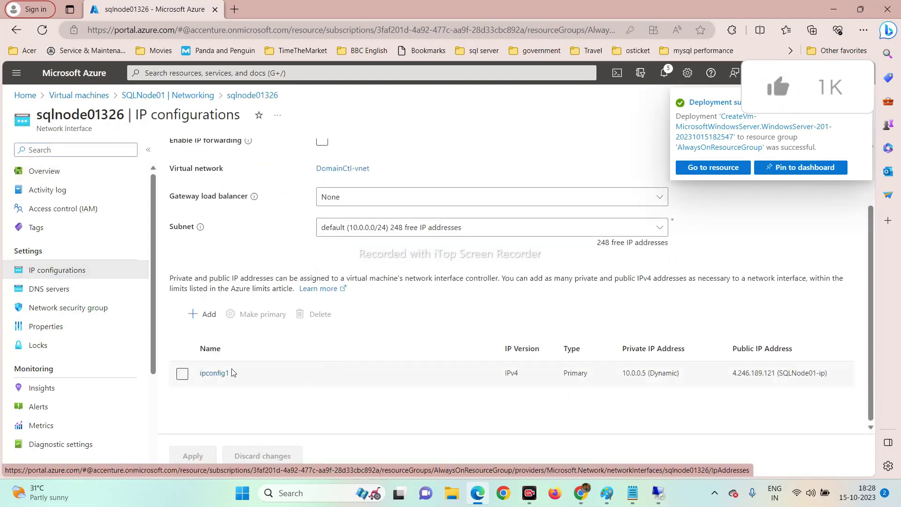
left_click(212, 374)
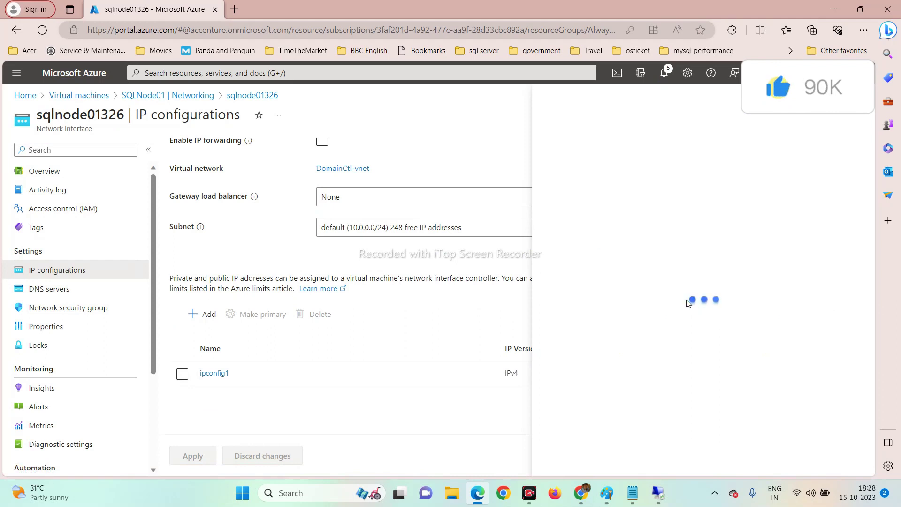
scroll(666, 324, "down", 1)
left_click(696, 331)
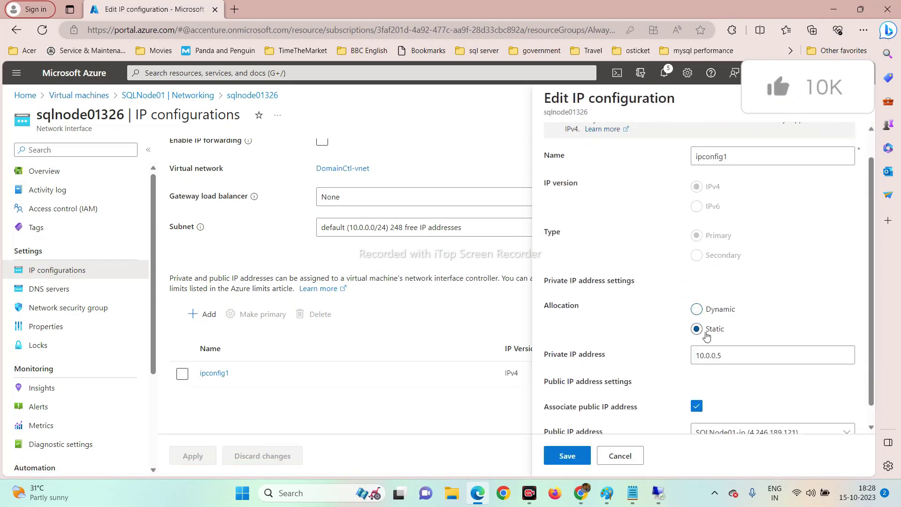
scroll(751, 329, "down", 1)
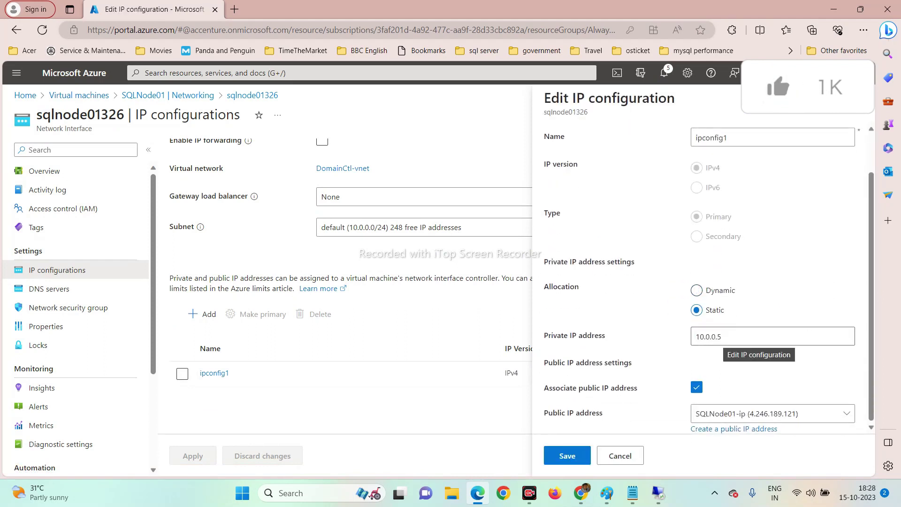
left_click(568, 456)
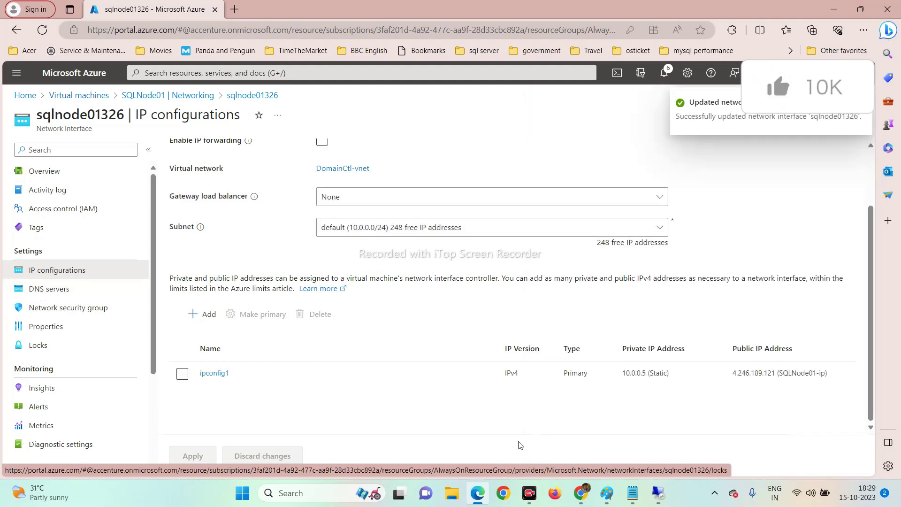
Save 10.0.0.4 as sqlnode01326's custom DNS server, then go back to the VM list.
left_click(70, 290)
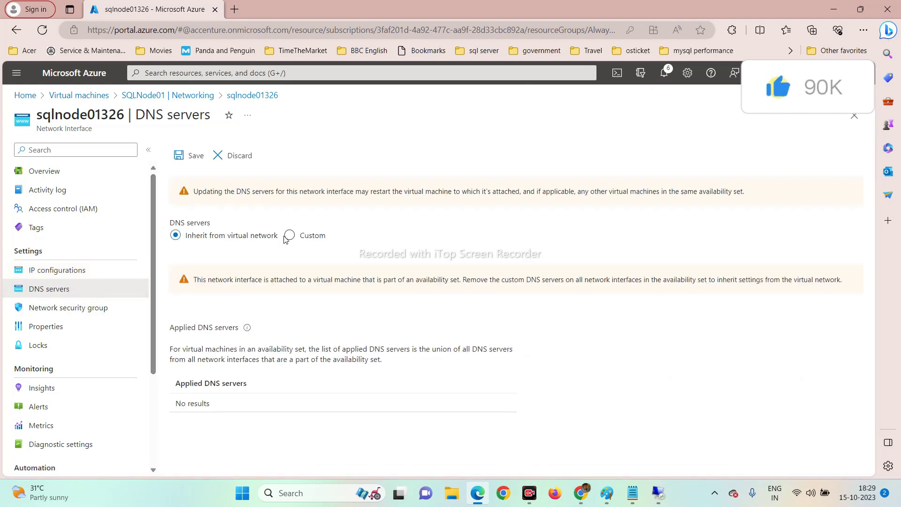
left_click(289, 235)
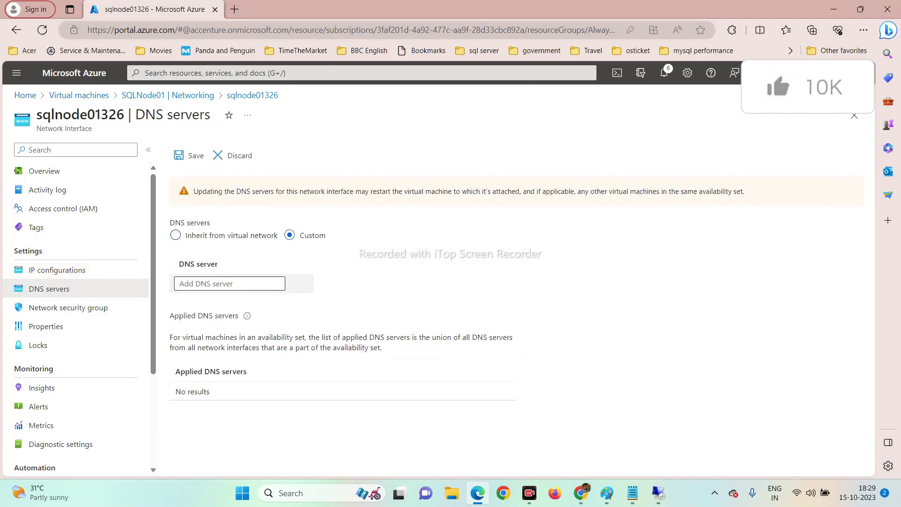
left_click(230, 283)
type("10")
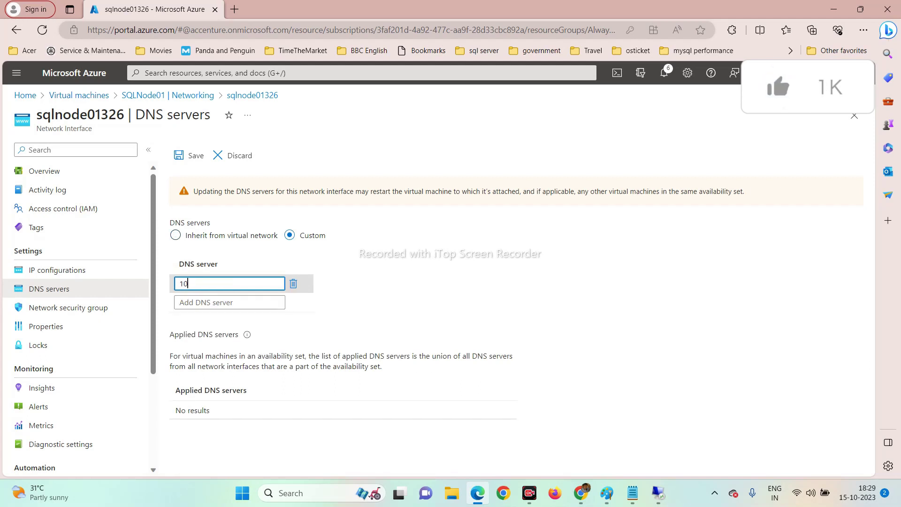
type(".0.")
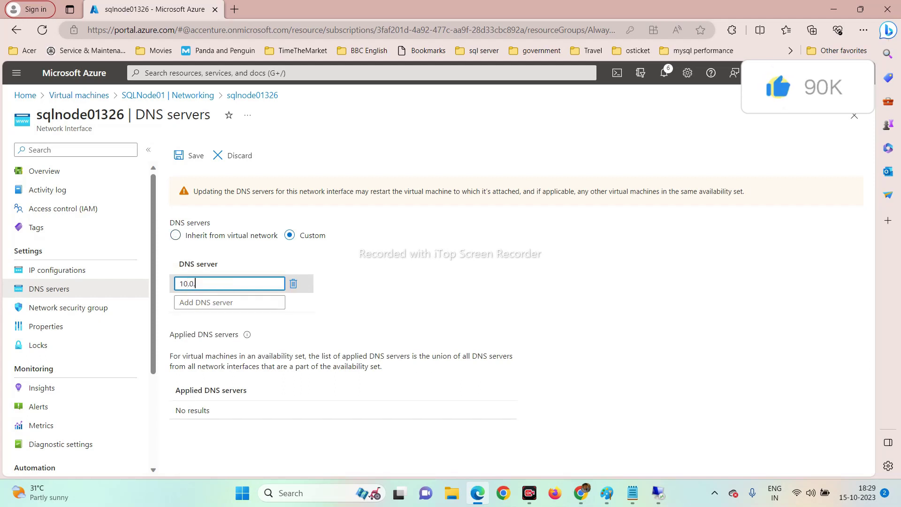
type("0.4")
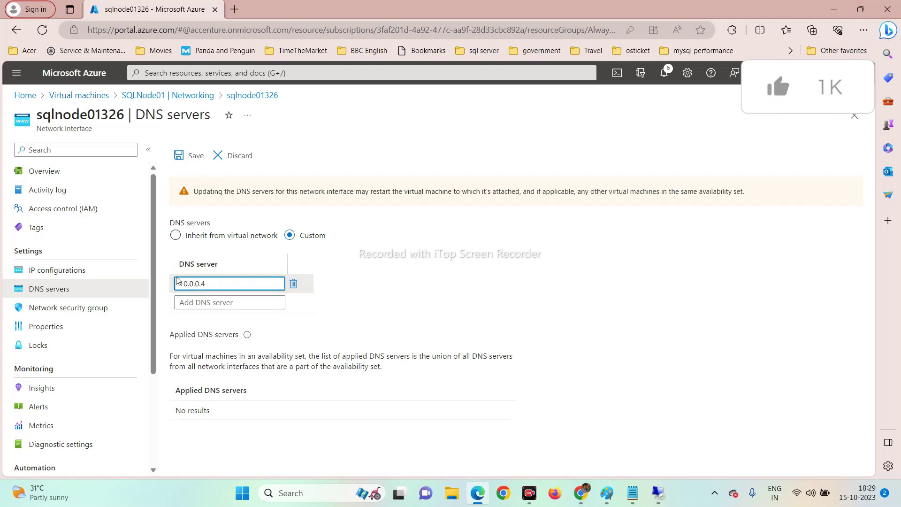
left_click_drag(206, 284, 168, 276)
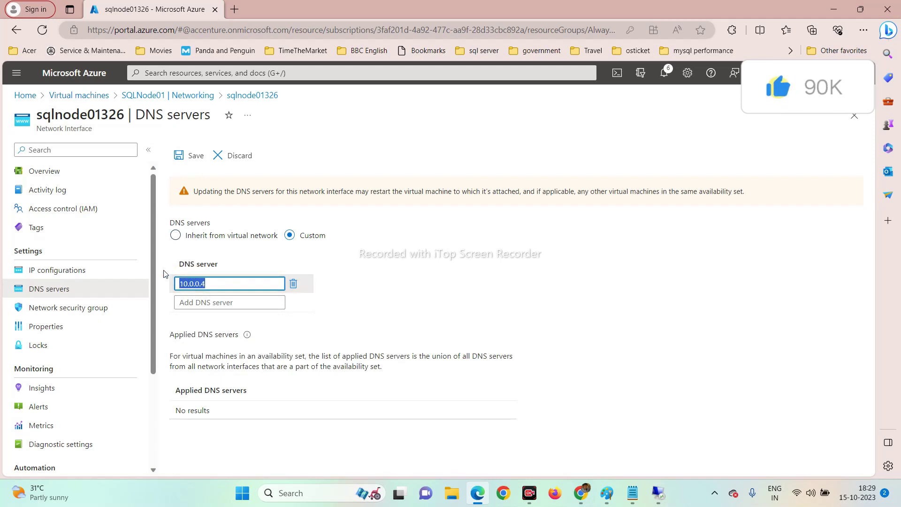
left_click(196, 156)
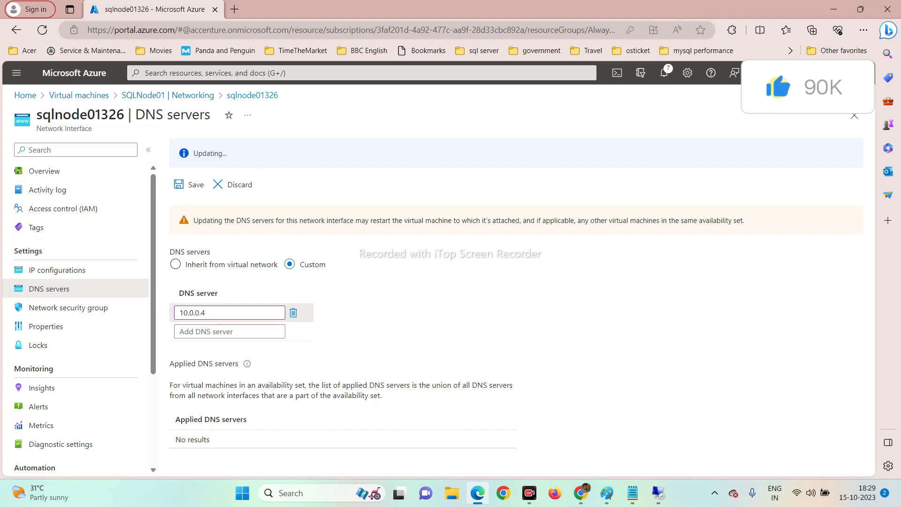
left_click_drag(198, 154, 248, 162)
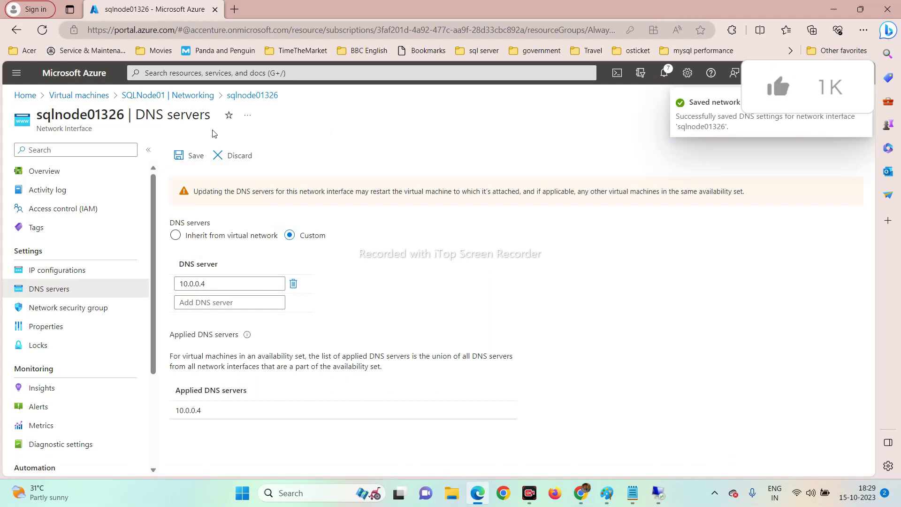
left_click(91, 97)
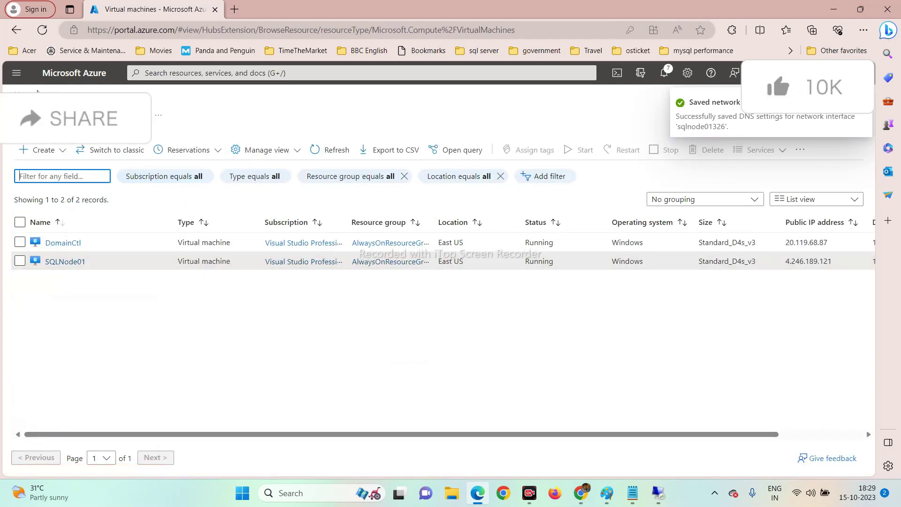
Refresh the VM list and navigate to SQLNode02's sqlnode02513 IP configurations page.
left_click(42, 30)
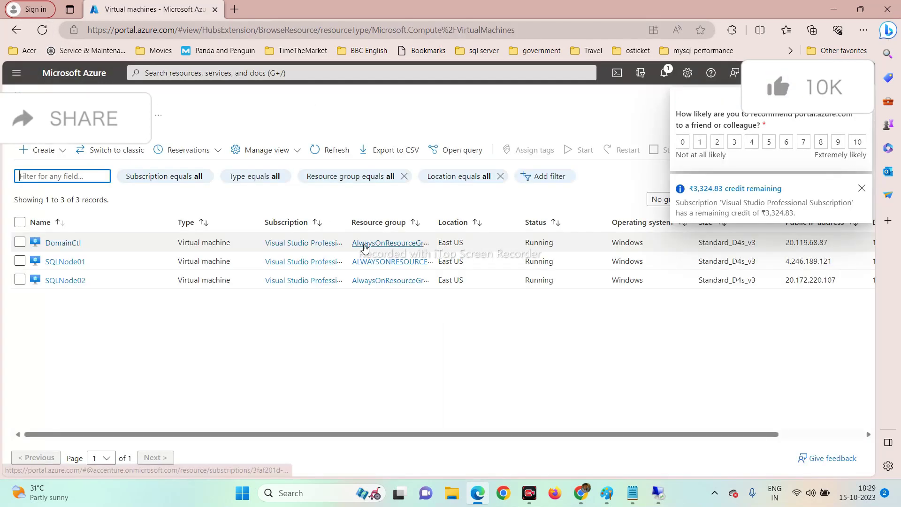
left_click(66, 282)
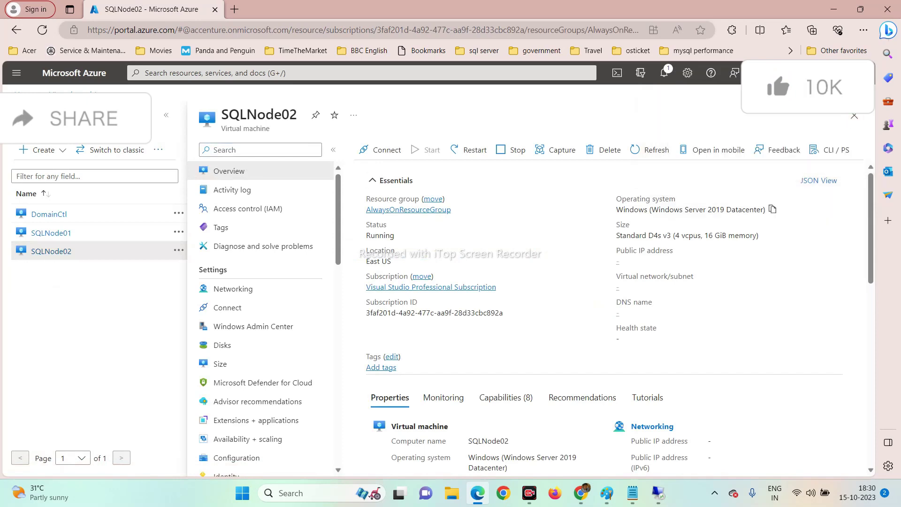
scroll(500, 300, "down", 5)
scroll(501, 323, "up", 5)
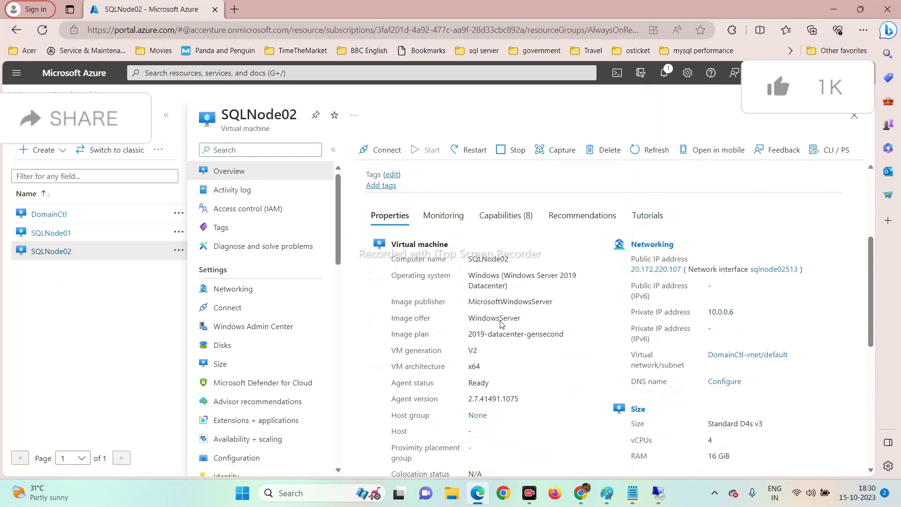
left_click(167, 117)
left_click(64, 299)
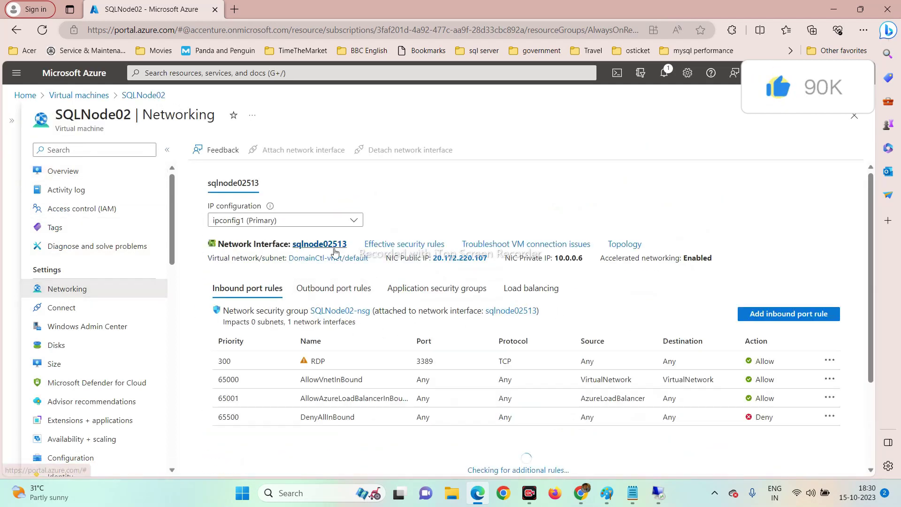
left_click(321, 244)
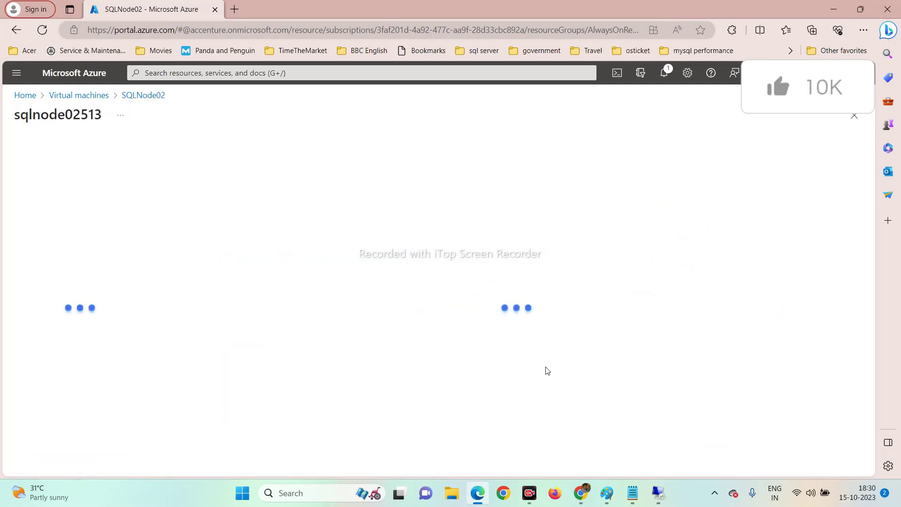
left_click(63, 276)
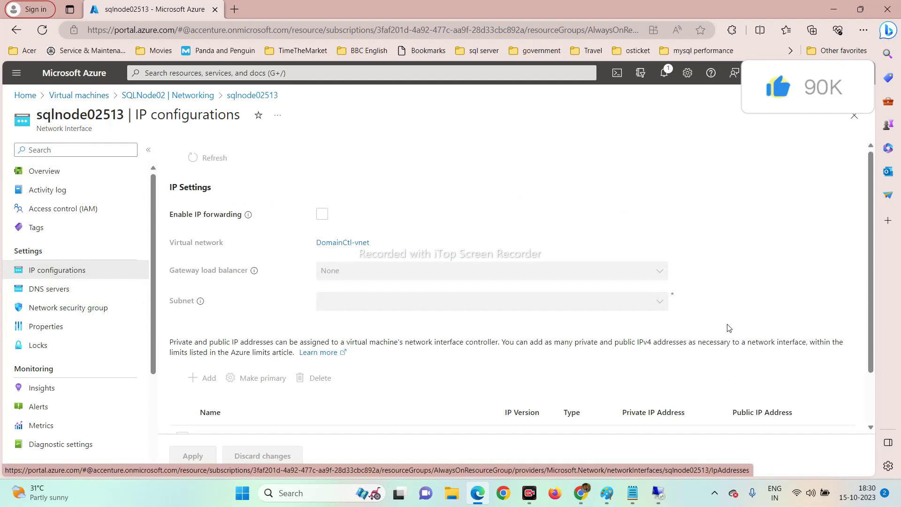
Switch SQLNode02's ipconfig1 private IP 10.0.0.6 from Dynamic to Static and save.
scroll(301, 297, "down", 2)
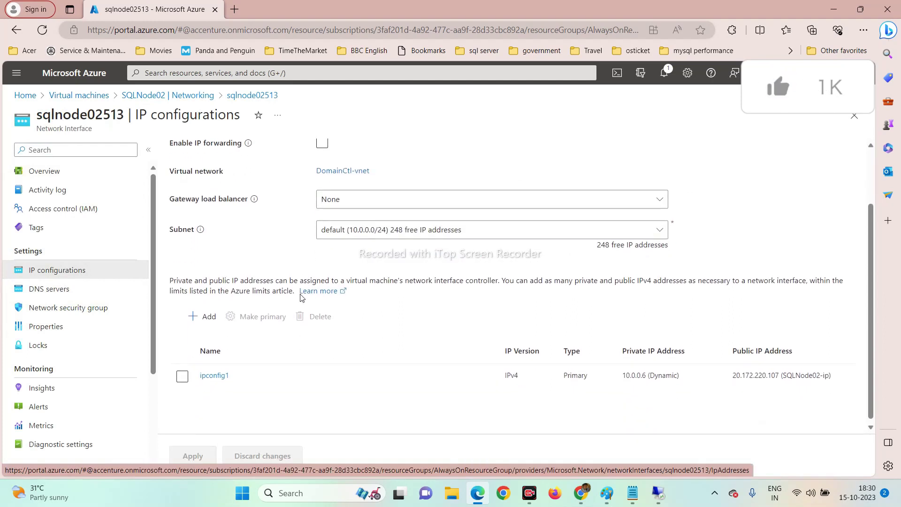
left_click(215, 376)
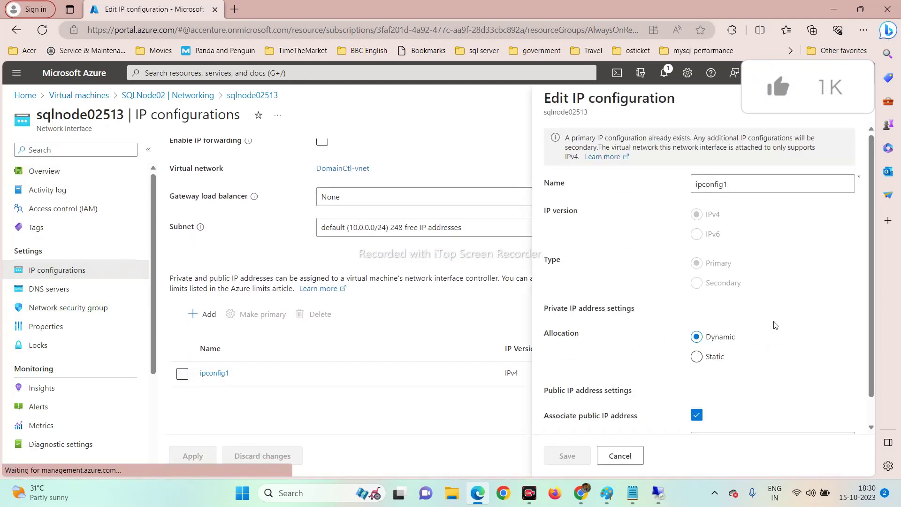
scroll(695, 362, "down", 1)
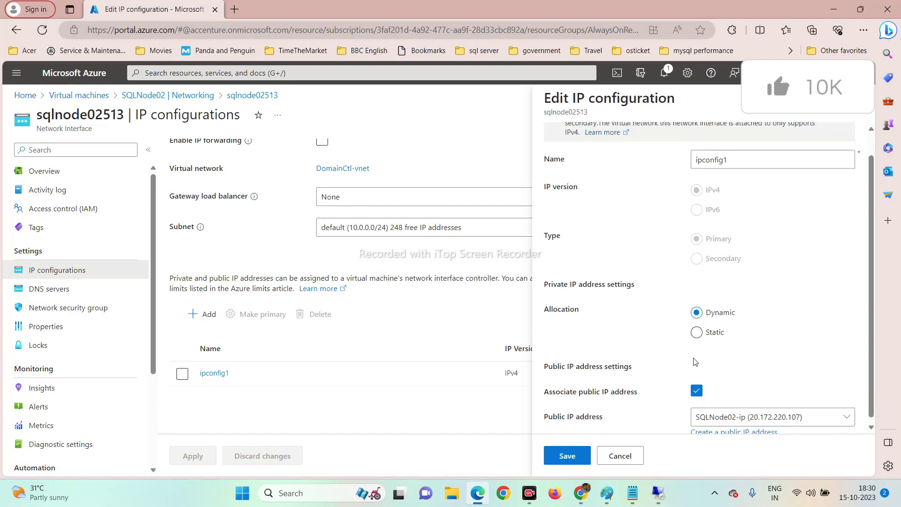
left_click(697, 333)
scroll(702, 373, "down", 1)
scroll(703, 373, "down", 1)
left_click(565, 456)
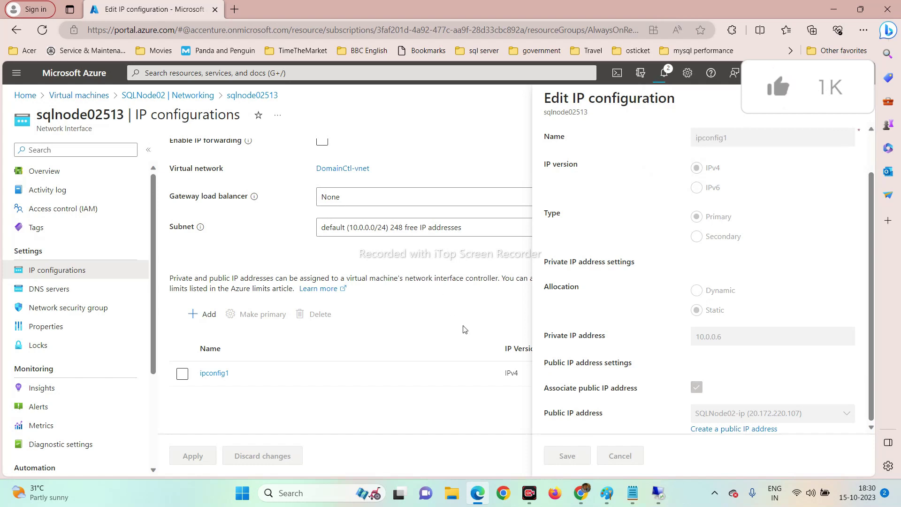
mouse_move(656, 498)
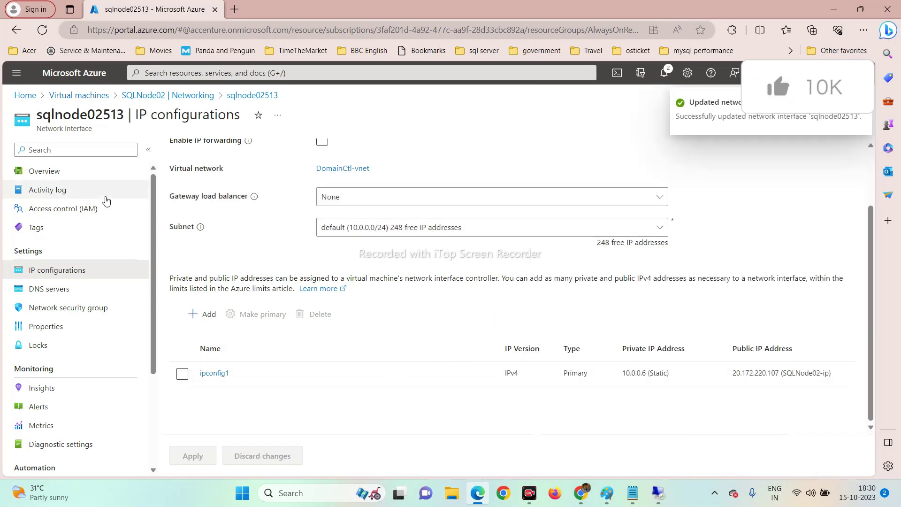
left_click(38, 289)
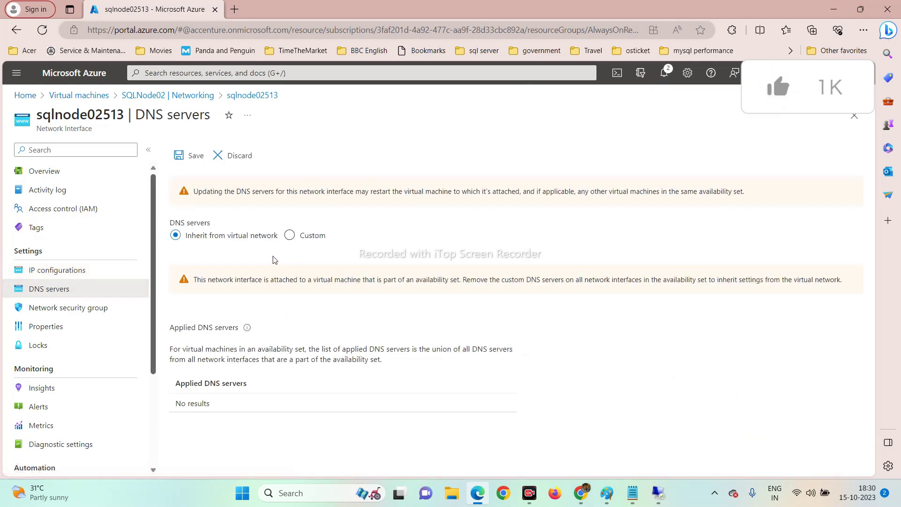
Give sqlnode02513 the custom DNS server 10.0.0.4 and save it.
left_click(290, 235)
left_click(229, 284)
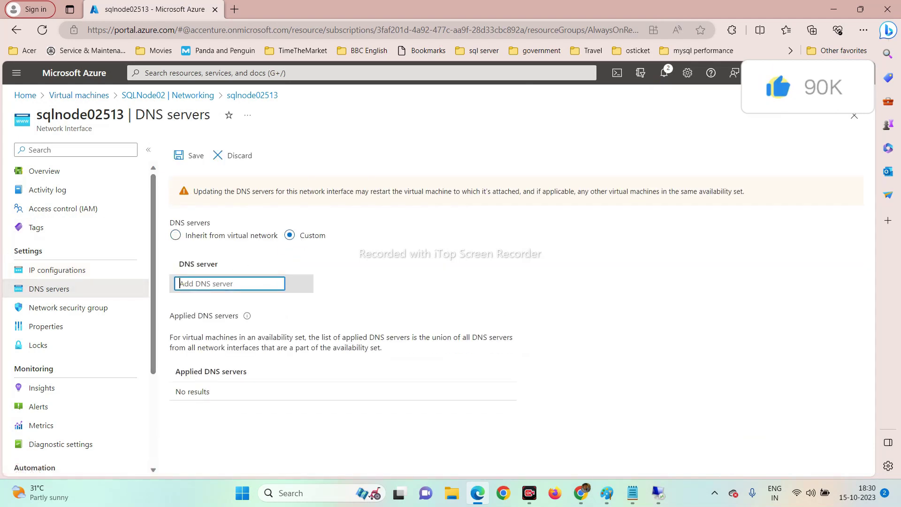
type("10.0.0.4")
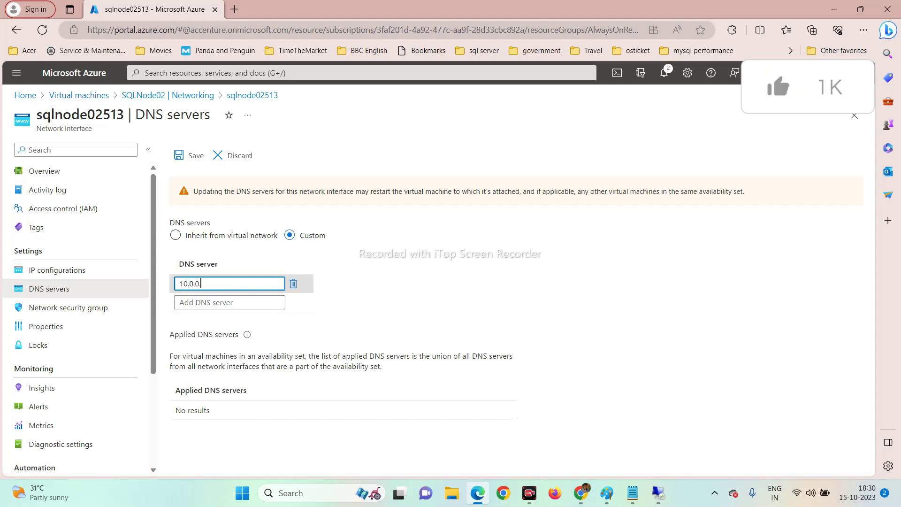
left_click(190, 157)
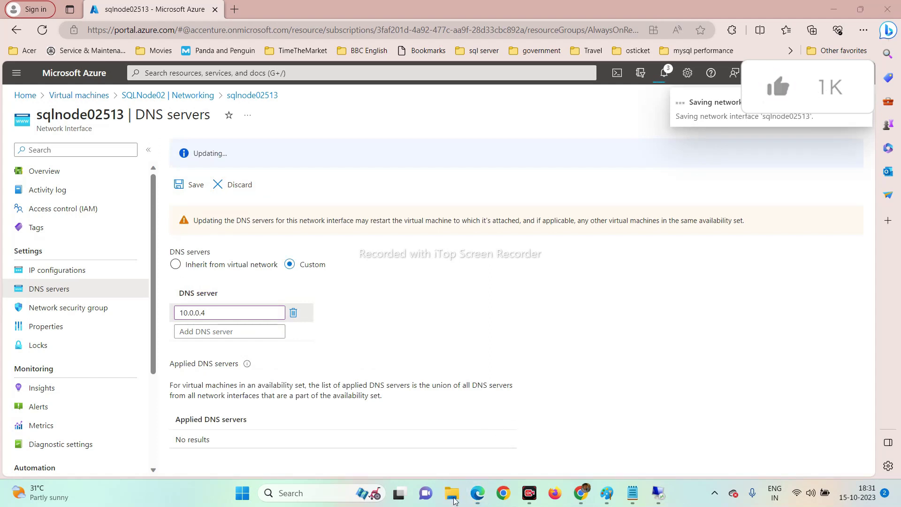
left_click(452, 493)
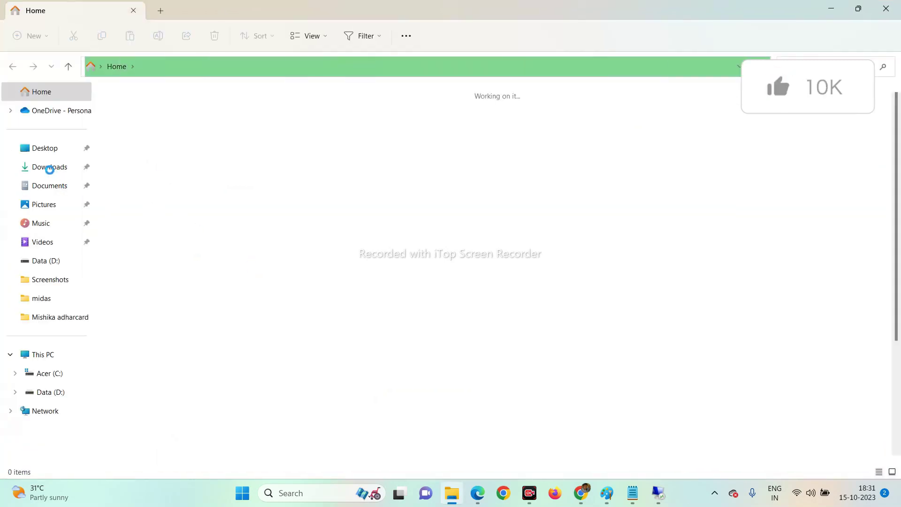
In Downloads\AOAG, copy the DomainCtl RDP file twice as 'DomainCtl - Copy' and 'DomainCtl - Copy (2)'.
left_click(49, 169)
double_click(125, 146)
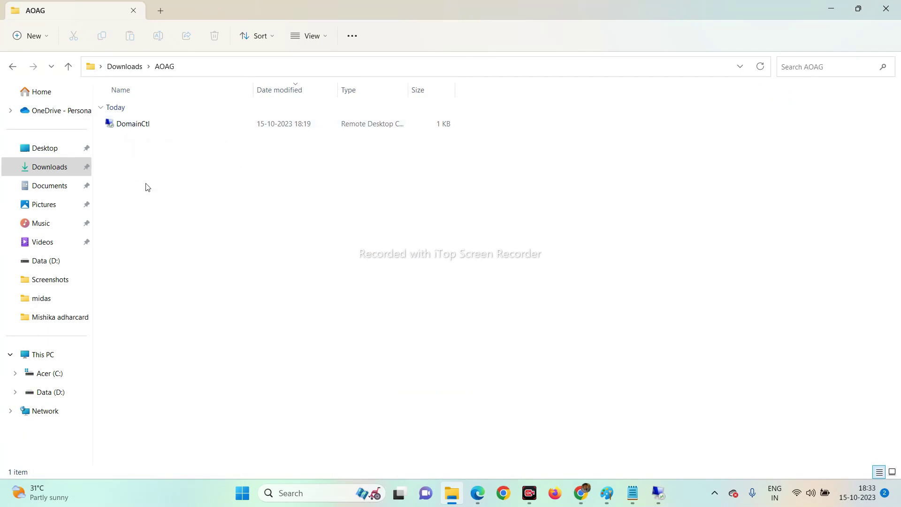
left_click(118, 127)
key("ctrl+c")
key("ctrl+v")
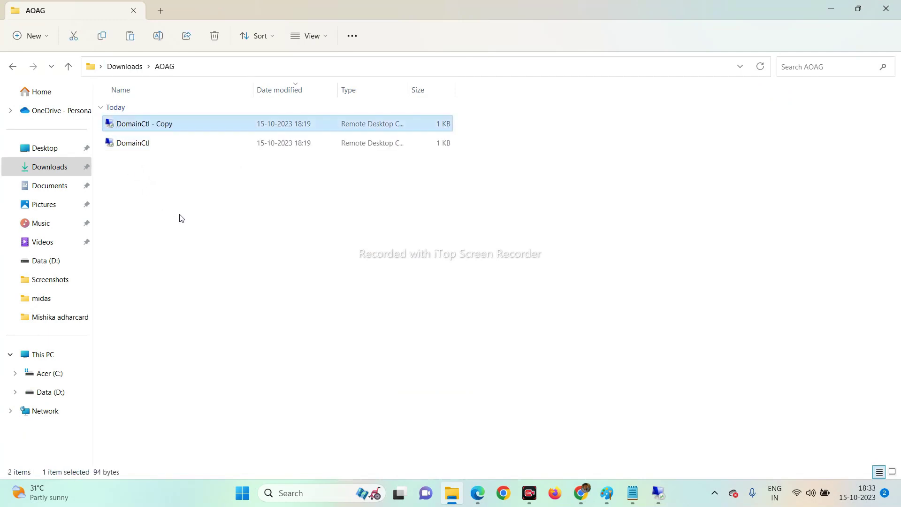
key("ctrl+v")
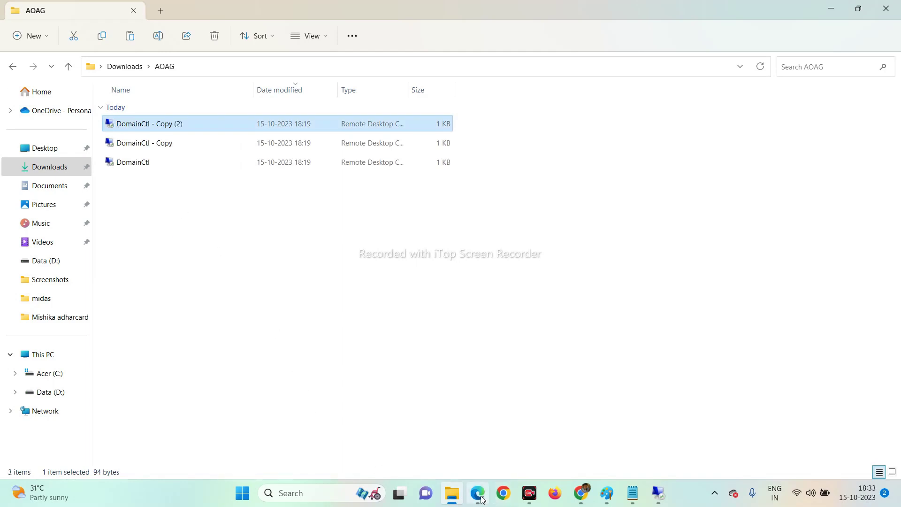
Back in the Azure portal, save sqlnode02513's DNS server setting again.
mouse_move(482, 500)
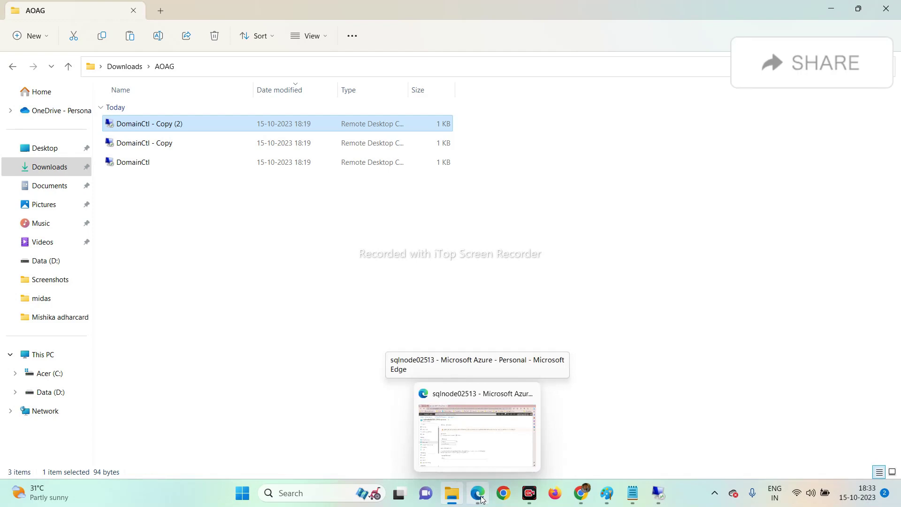
left_click(483, 500)
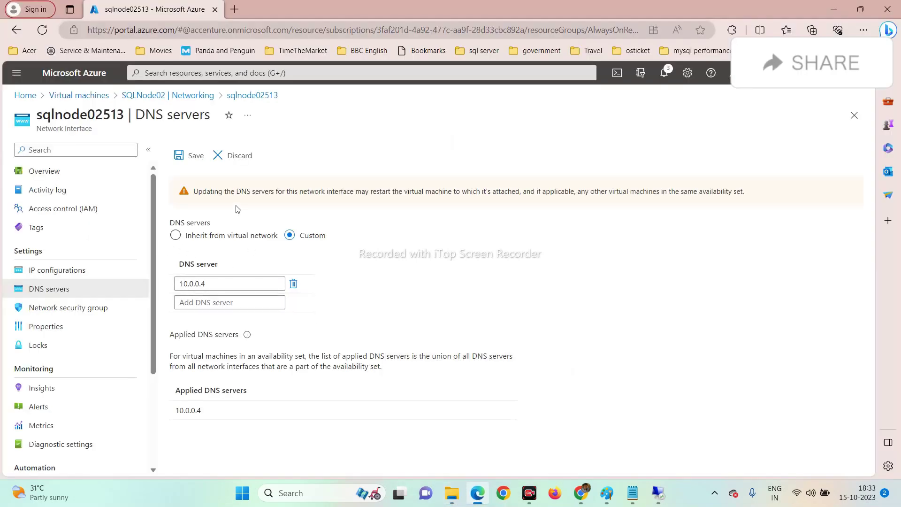
left_click(189, 156)
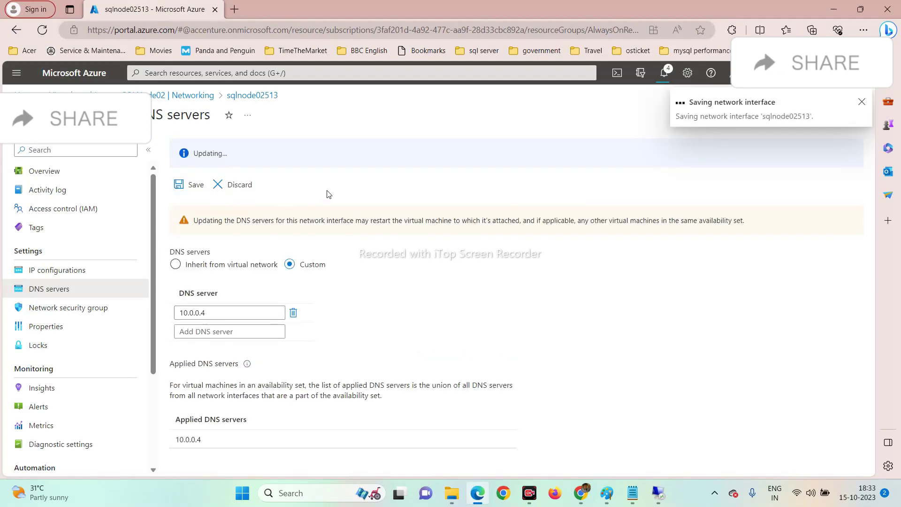
Copy SQLNode01's public IP 4.246.189.121 and bring the AOAG folder forward.
left_click(70, 95)
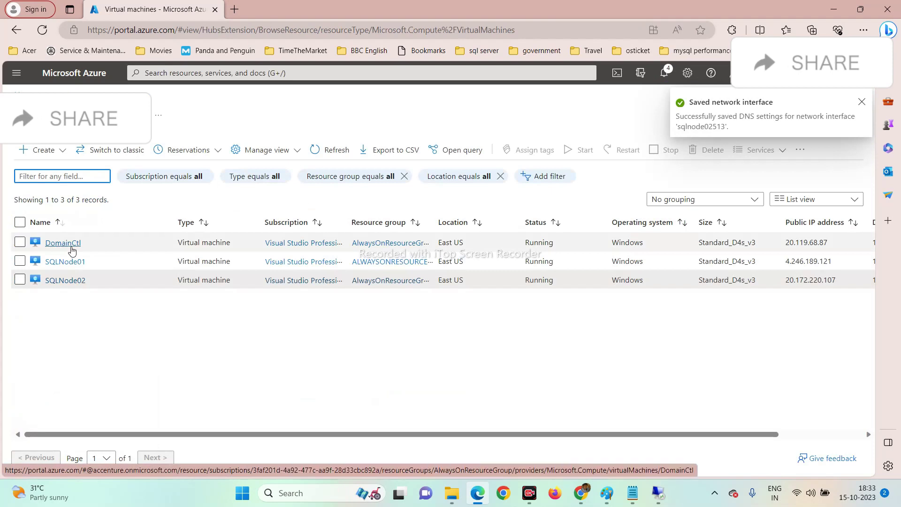
left_click(65, 261)
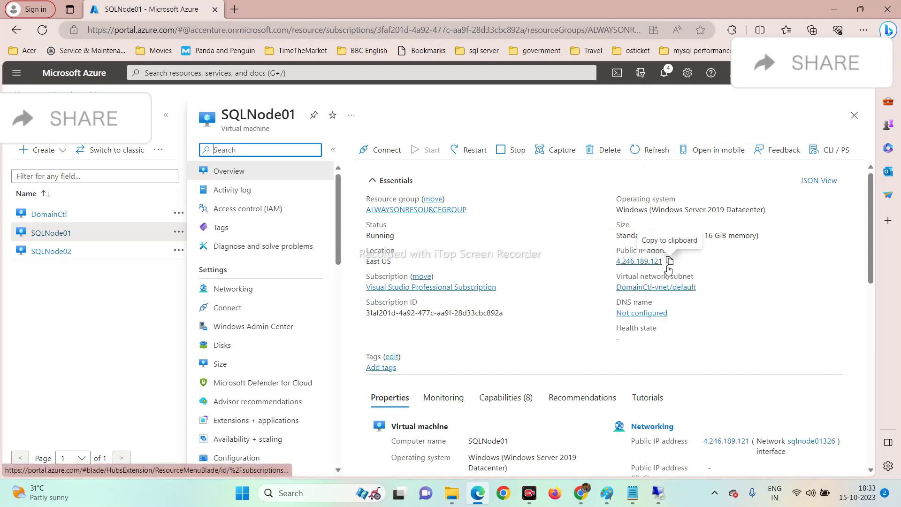
left_click(669, 262)
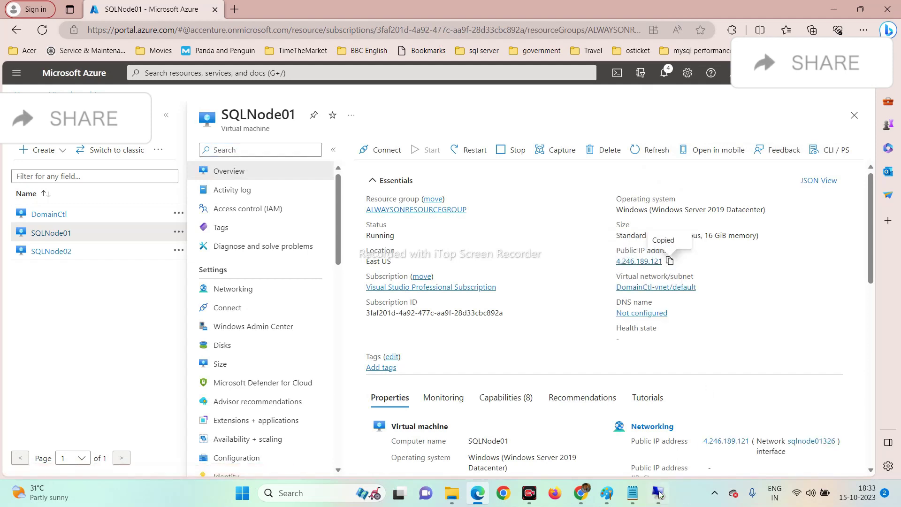
mouse_move(452, 493)
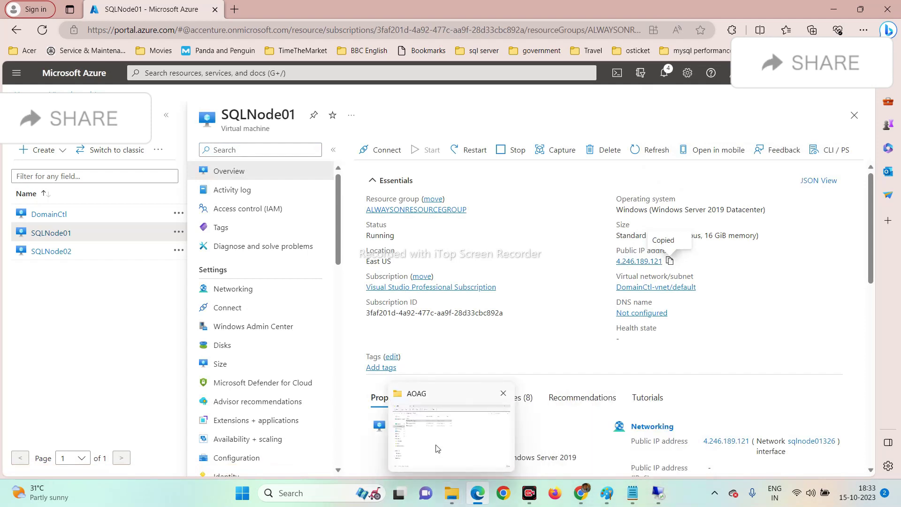
left_click(437, 444)
Rename the 'DomainCtl - Copy' connection file to 4.246.189.121 by pasting the address.
left_click(144, 143)
right_click(143, 143)
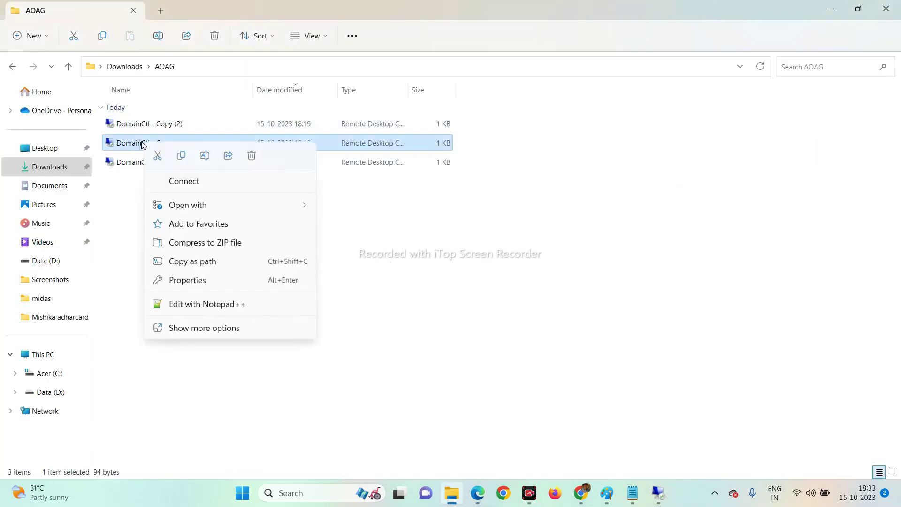
left_click(112, 224)
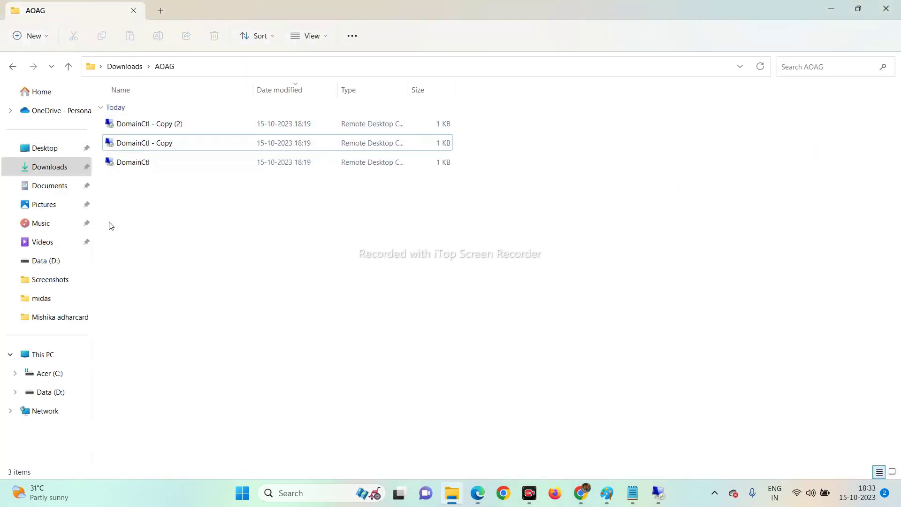
left_click(123, 142)
left_click(124, 143)
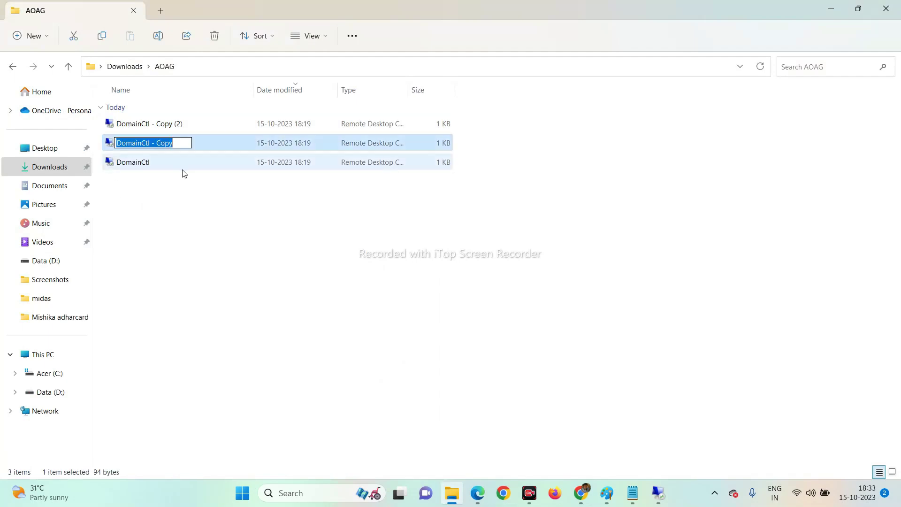
key("ctrl+v")
left_click(181, 196)
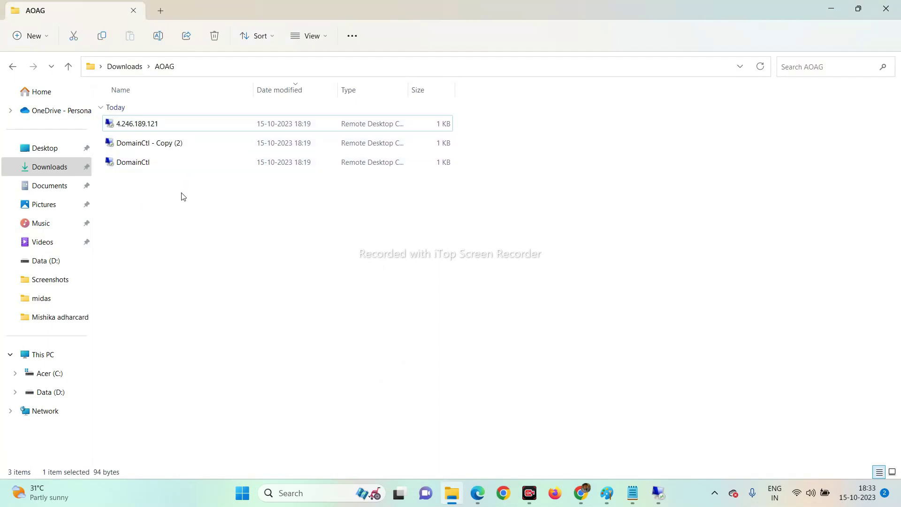
key("XF86AudioLowerVolume")
Rename that file to SQLNODE01 and open its Remote Desktop settings via Show more options > Edit.
left_click(147, 125)
key("F2")
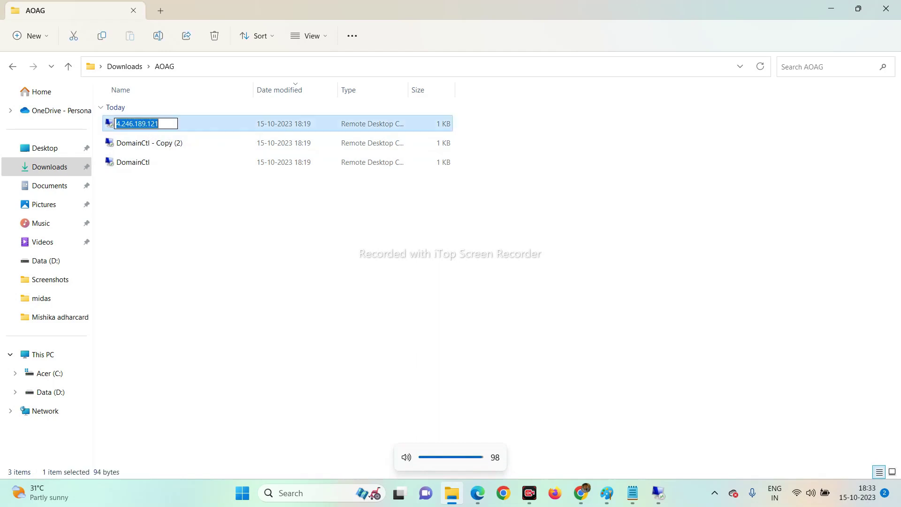
key("Caps_Lock")
type("SQ")
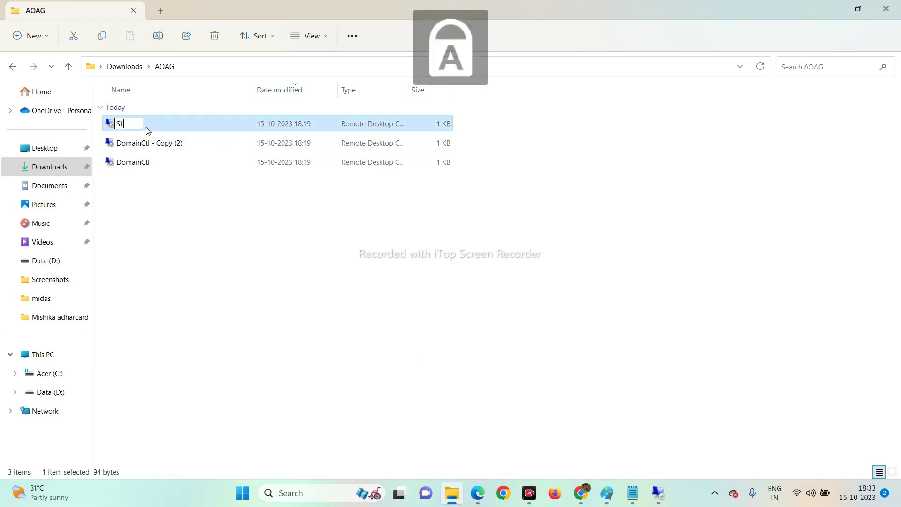
type("LNODE01")
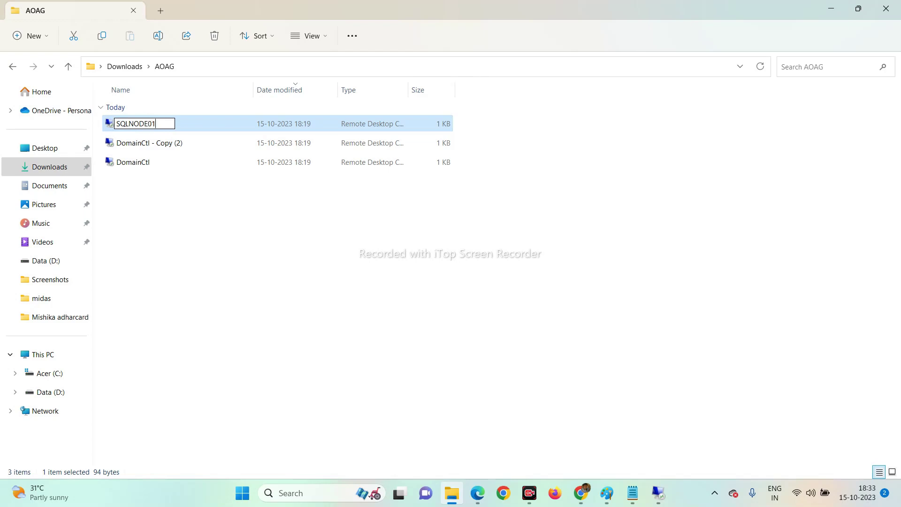
key("Return")
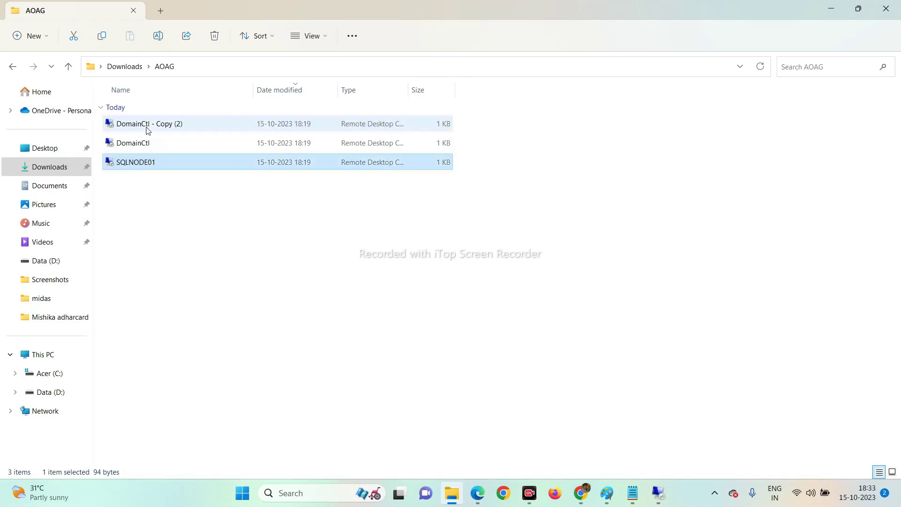
right_click(153, 160)
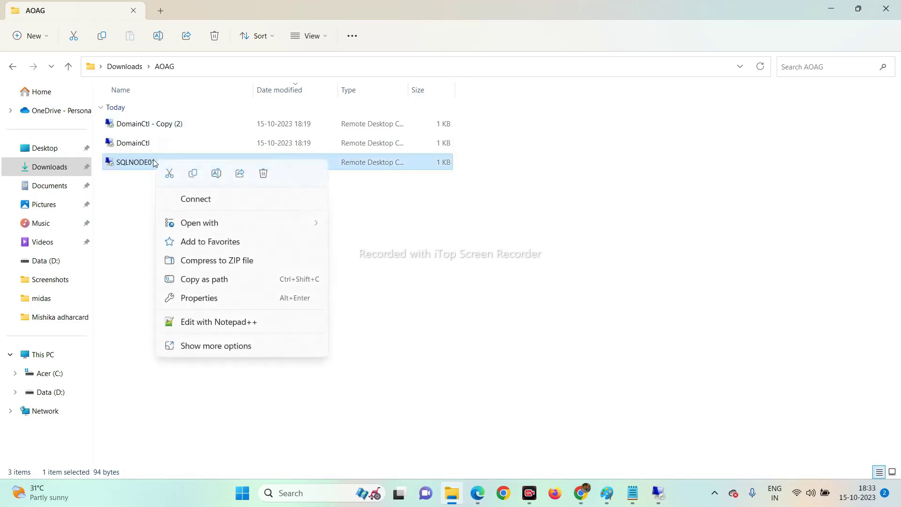
left_click(196, 348)
left_click(225, 88)
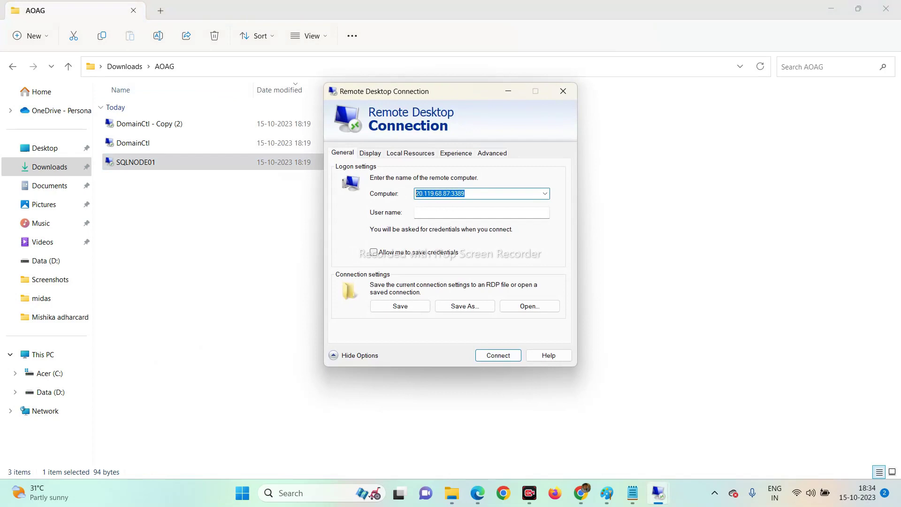
Point SQLNODE01 at 4.246.189.121:3389, allow saving credentials, and save the connection.
left_click(451, 193)
key("BackSpace")
key("BackSpace")
key("BackSpace")
key("BackSpace")
key("BackSpace")
key("BackSpace")
key("BackSpace")
key("BackSpace")
key("BackSpace")
key("BackSpace")
key("BackSpace")
type("4.246.189.121")
key("Caps_Lock")
key("Tab")
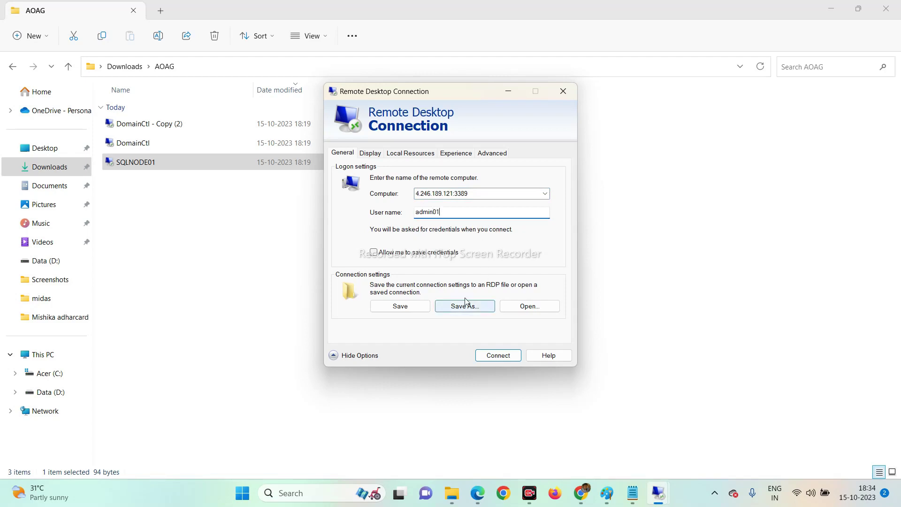
left_click(374, 252)
left_click(397, 307)
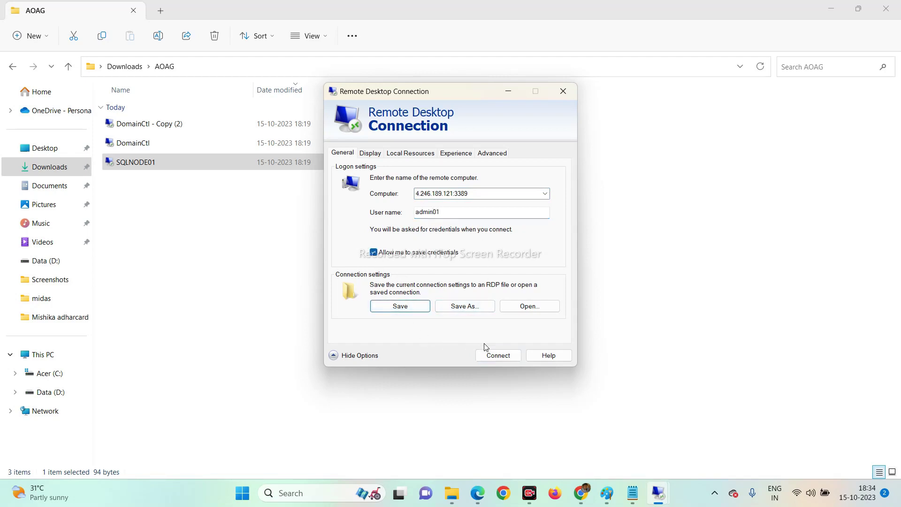
Test-connect to SQLNODE01, cancel the credentials prompt, and select 'DomainCtl - Copy (2)'.
left_click(495, 355)
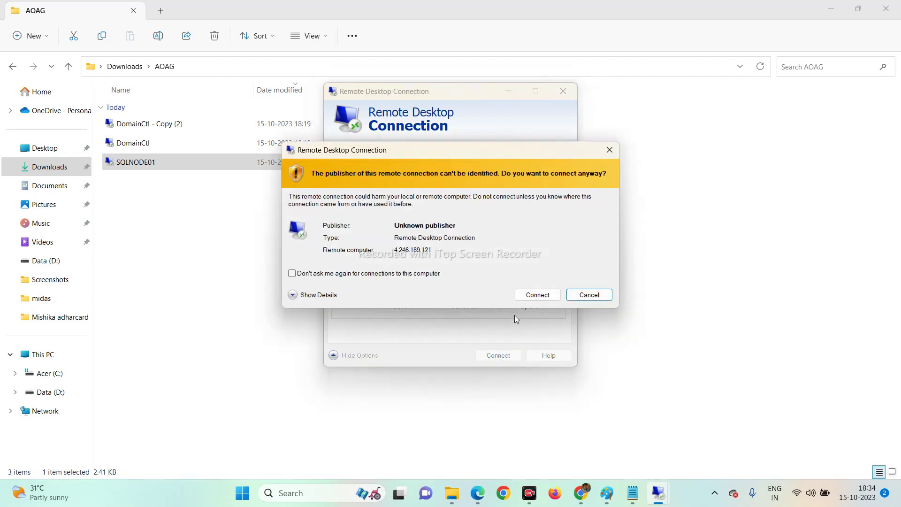
left_click(536, 295)
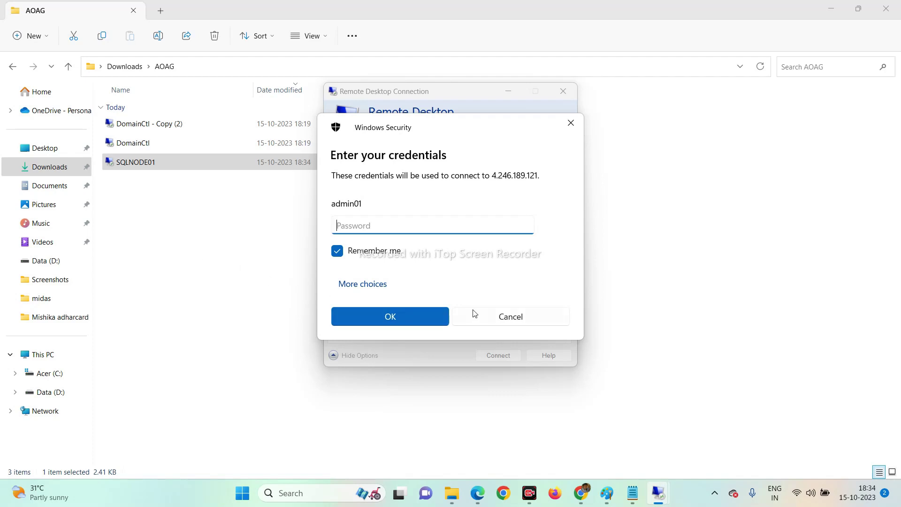
left_click(507, 319)
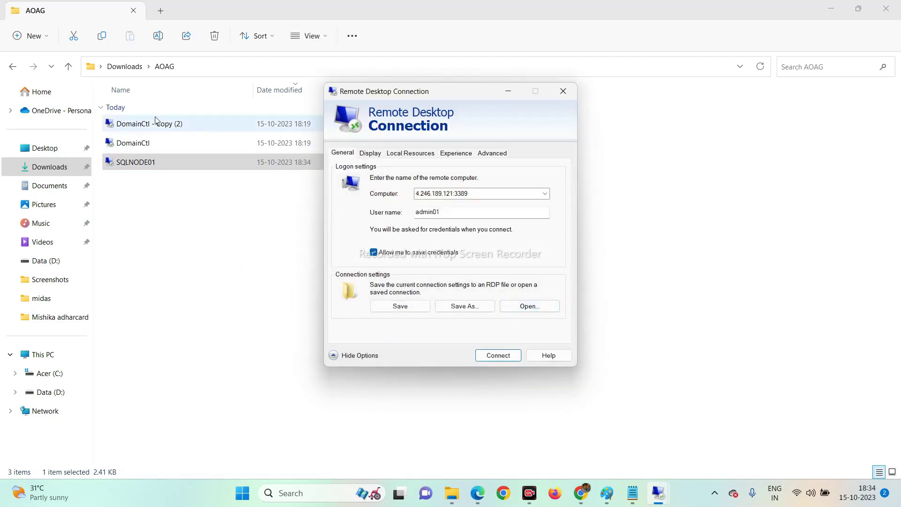
left_click(141, 131)
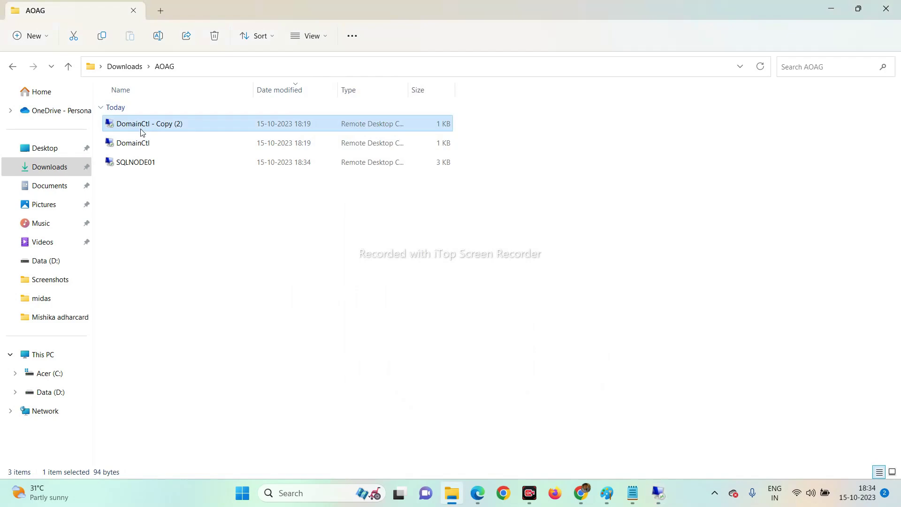
Rename 'DomainCtl - Copy (2)' to SQLNODE02 and open its connection settings for editing.
left_click(141, 131)
key("Caps_Lock")
type("SQL")
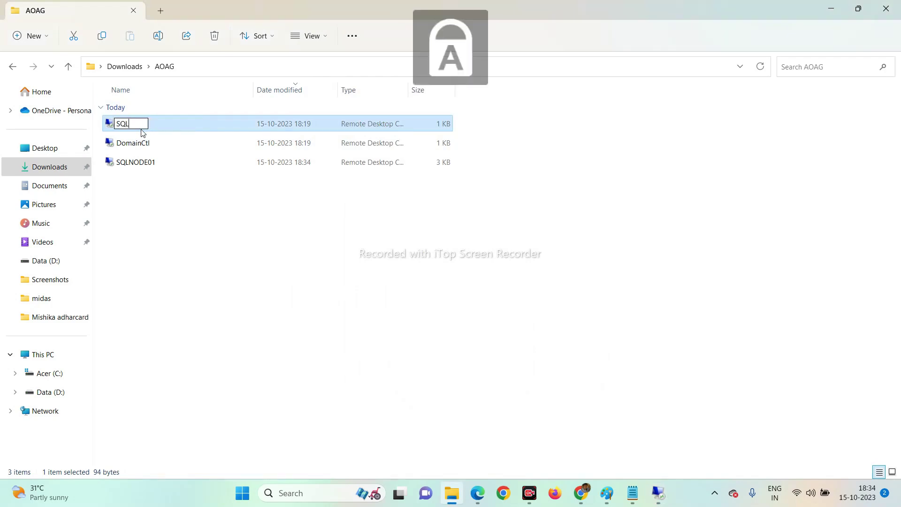
type("NODE02")
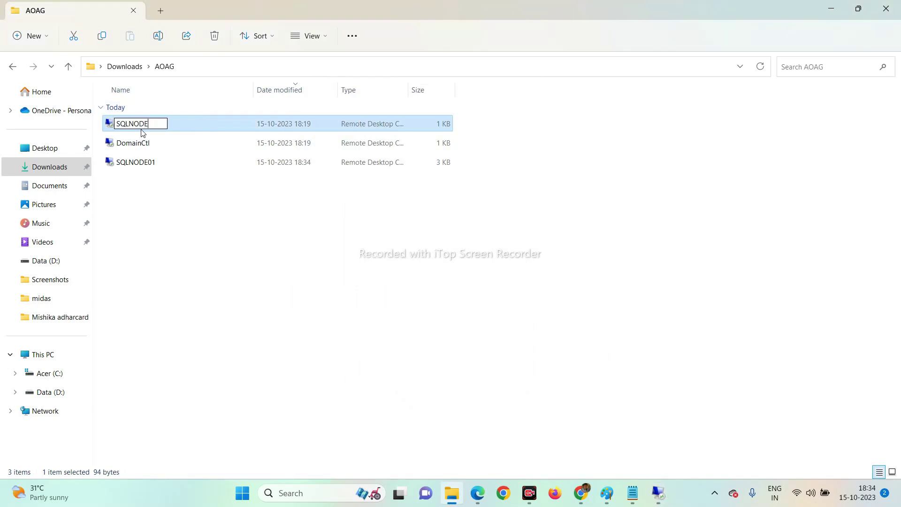
key("Return")
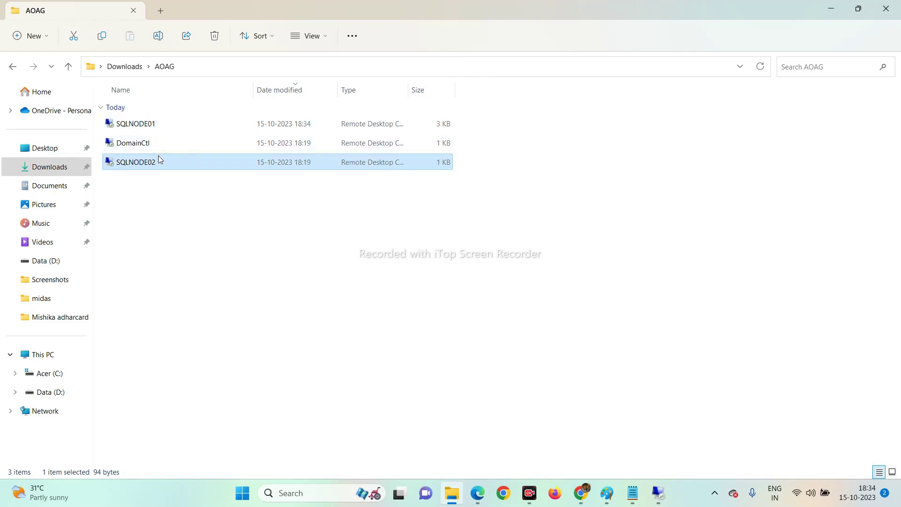
right_click(160, 165)
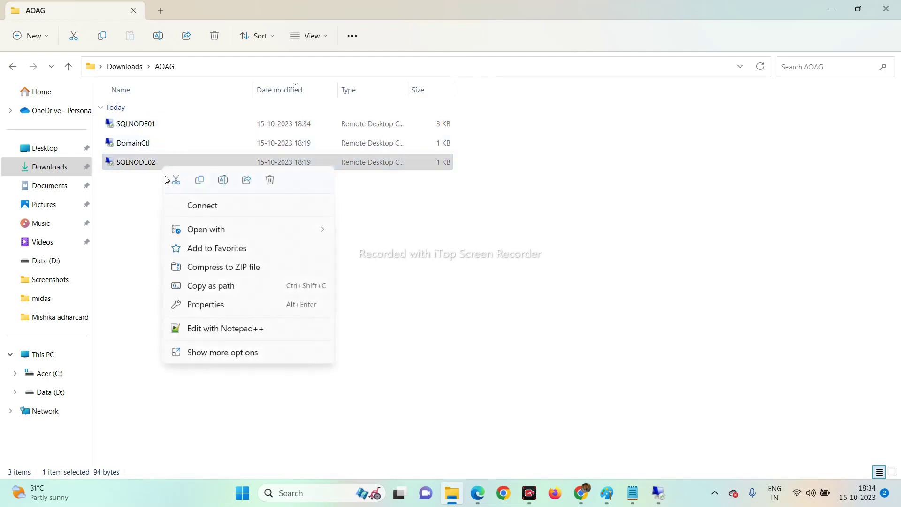
left_click(196, 353)
left_click(224, 92)
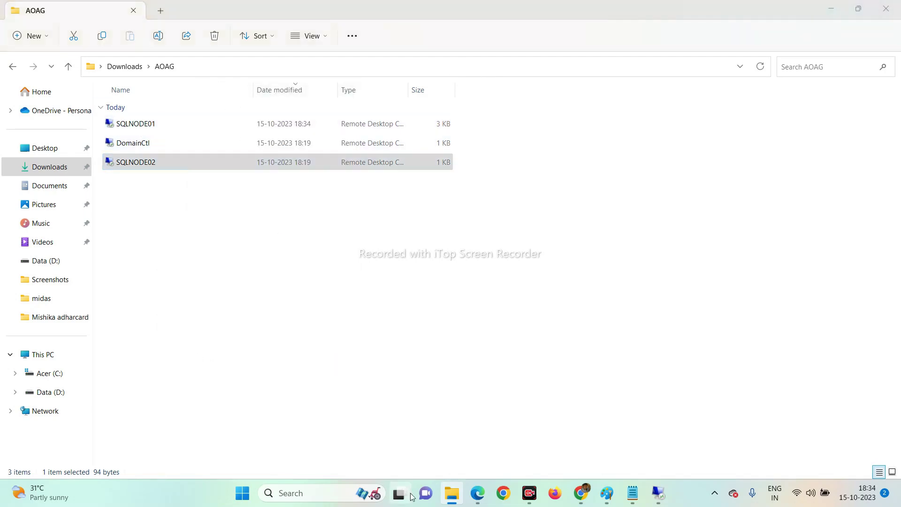
Get SQLNode02's address from its Azure portal overview and set Computer to 20.172.220.107.
left_click(481, 497)
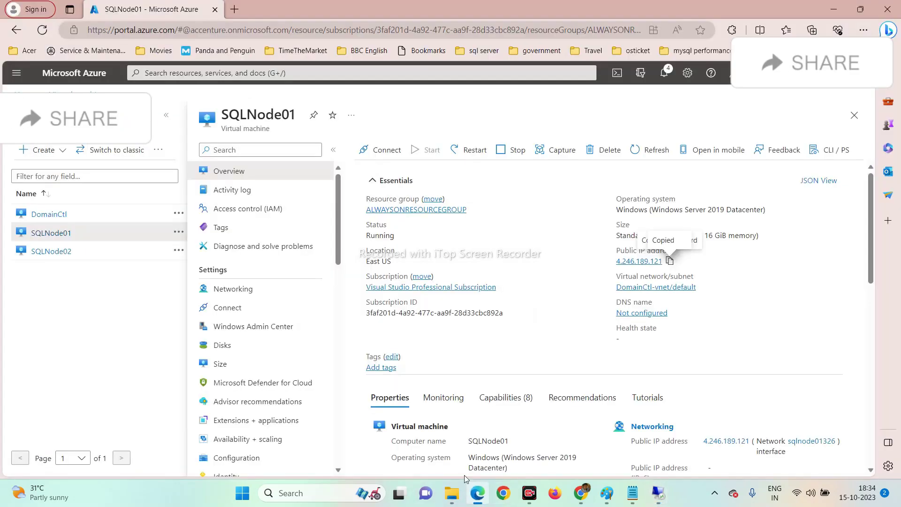
left_click(66, 254)
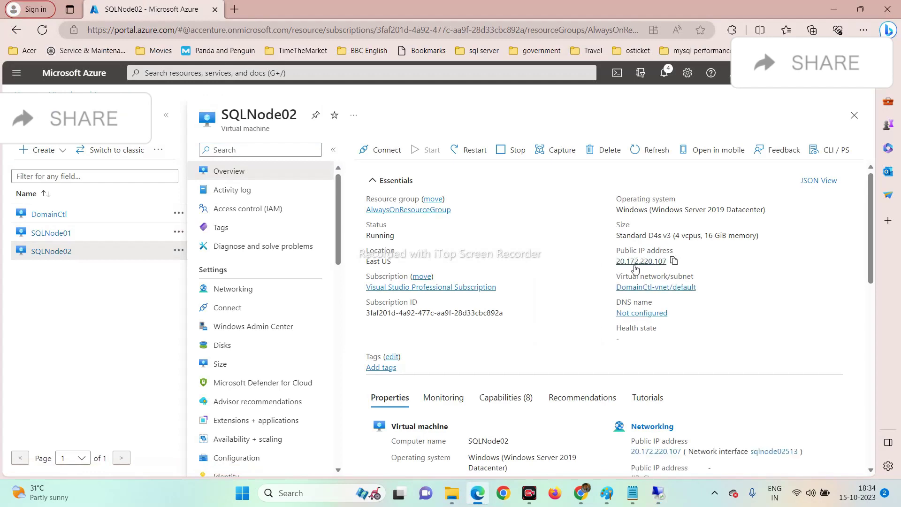
left_click(833, 9)
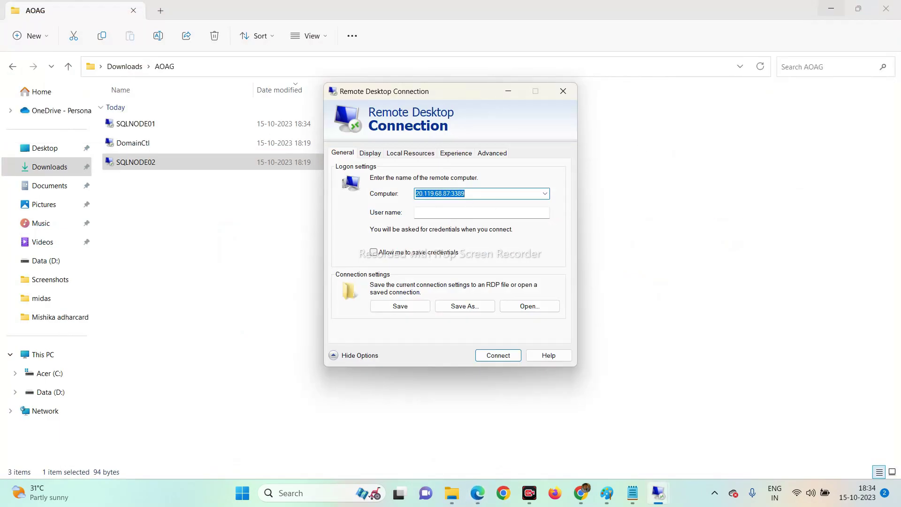
left_click(450, 193)
key("BackSpace")
key("BackSpace")
key("BackSpace")
key("BackSpace")
key("BackSpace")
key("BackSpace")
key("BackSpace")
key("BackSpace")
key("BackSpace")
key("BackSpace")
key("BackSpace")
key("BackSpace")
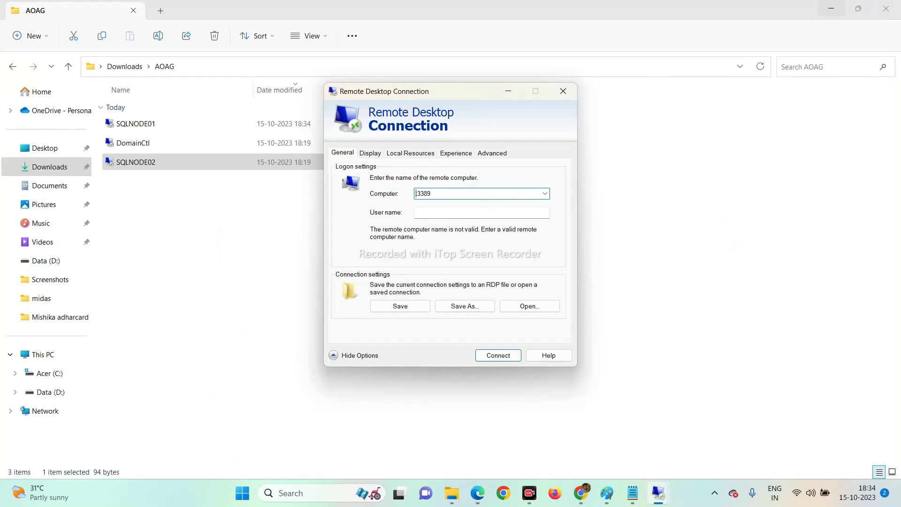
key("ctrl+v")
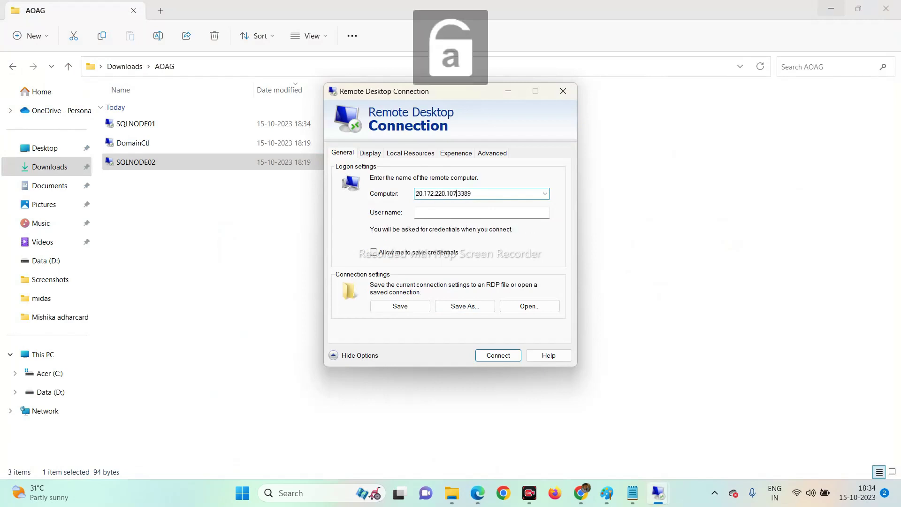
Allow credential saving and save the SQLNODE02 connection, abandoning Save As.
left_click(374, 252)
left_click(403, 306)
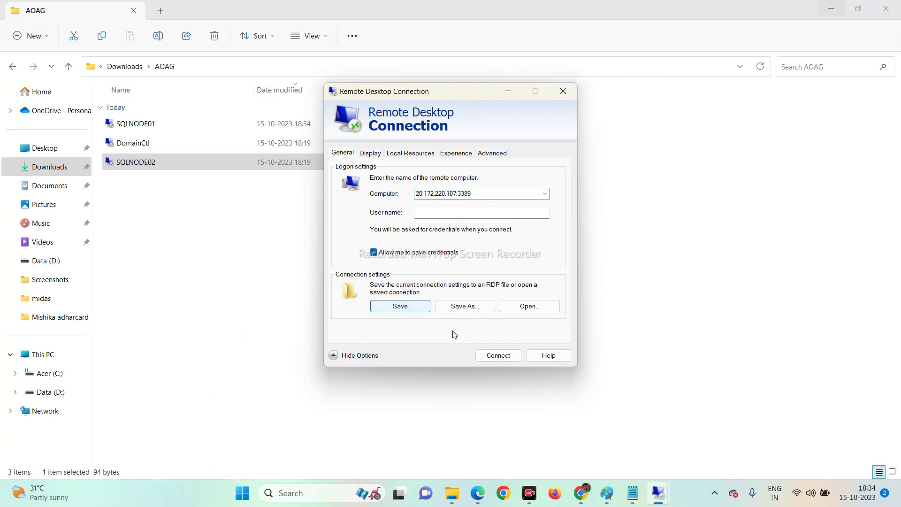
left_click(462, 306)
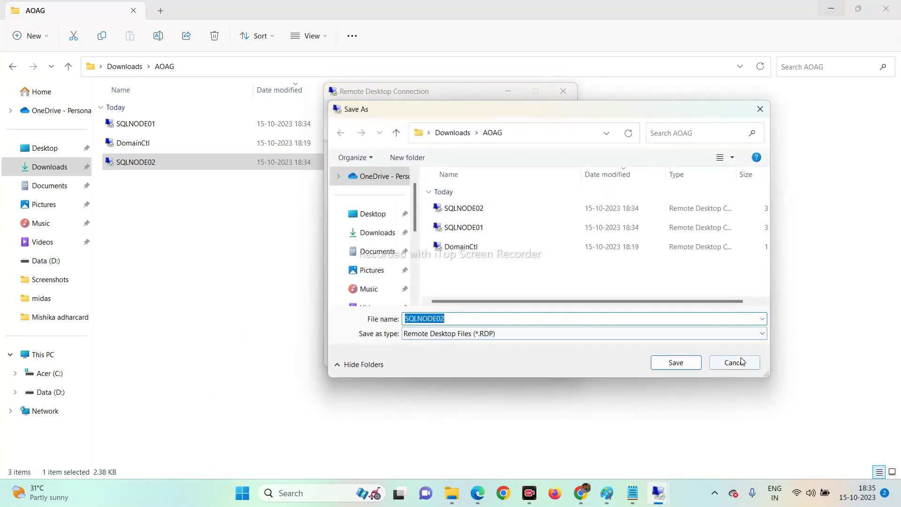
left_click(735, 363)
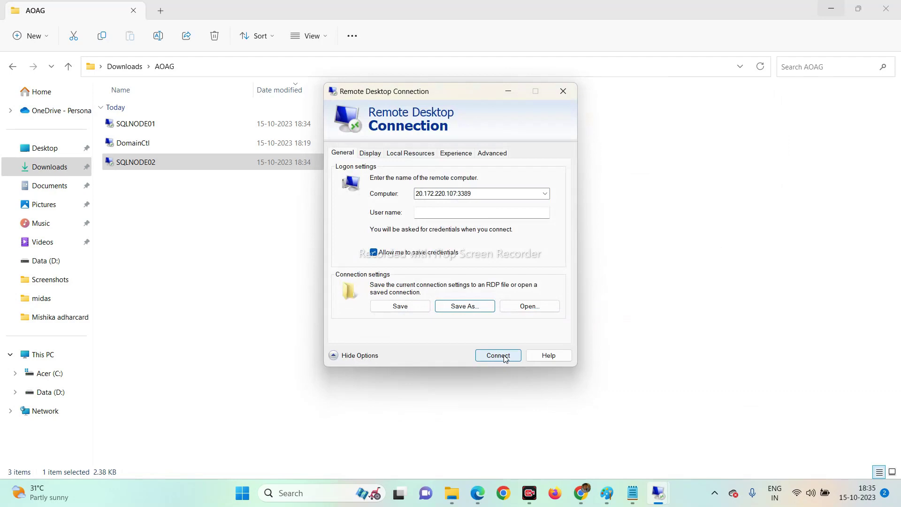
Enter user name admin01, try connecting with 'Don't ask me again', then cancel and close Remote Desktop.
left_click(428, 213)
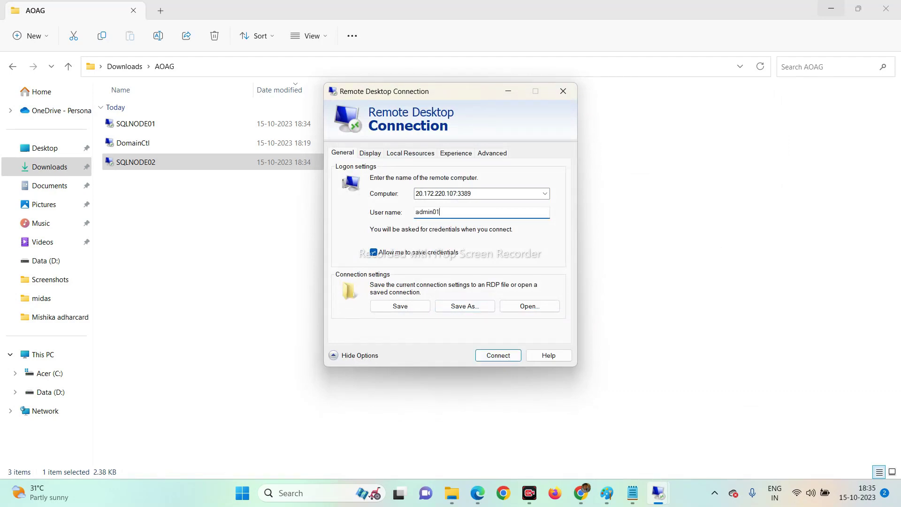
type("admin01")
key("Return")
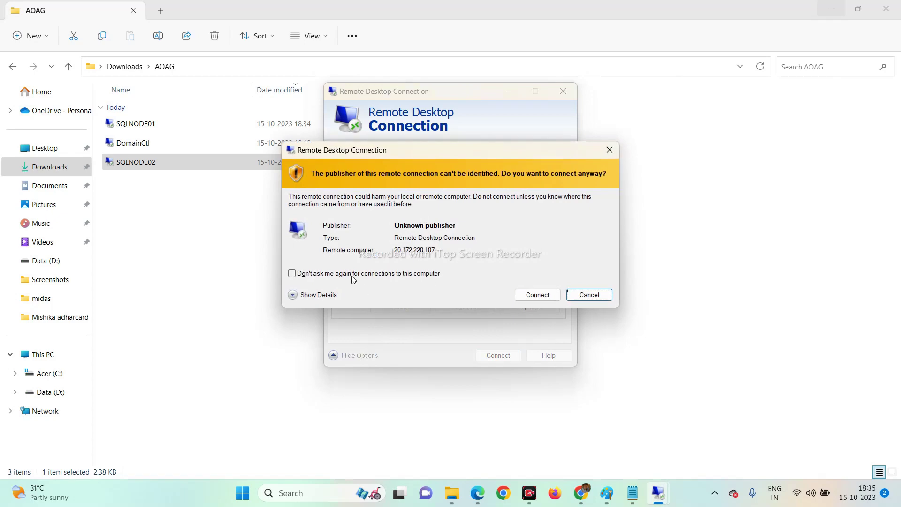
left_click(353, 276)
left_click(538, 295)
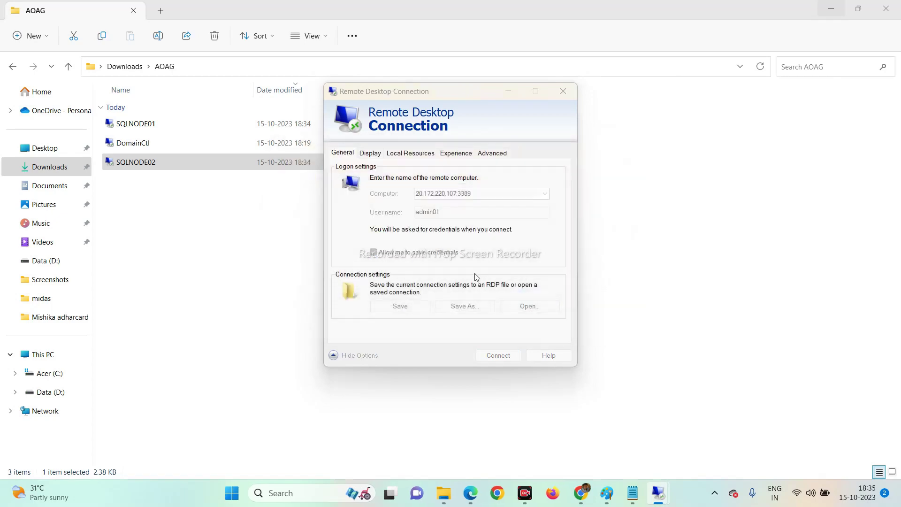
left_click(515, 322)
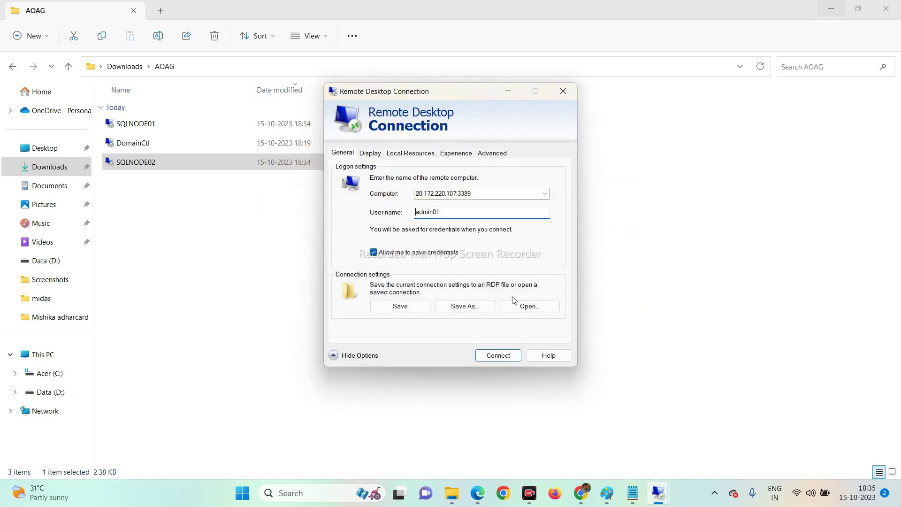
left_click(563, 91)
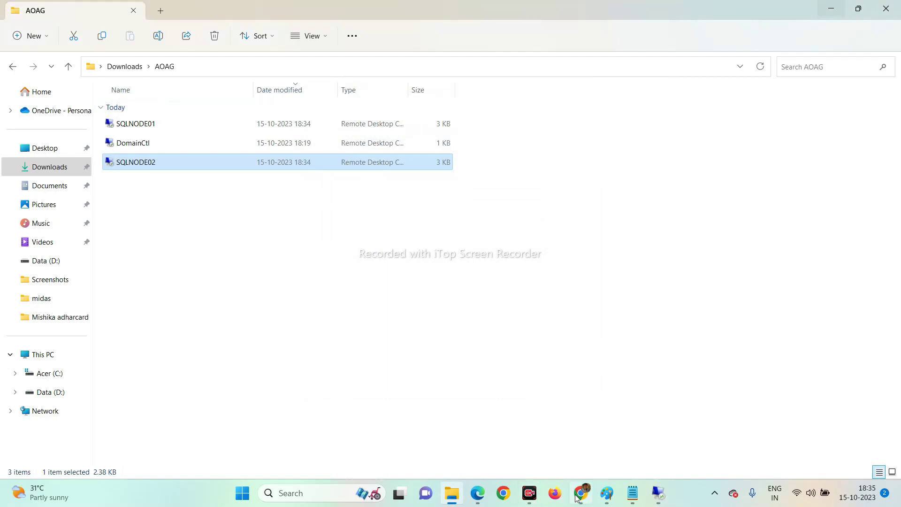
left_click(478, 497)
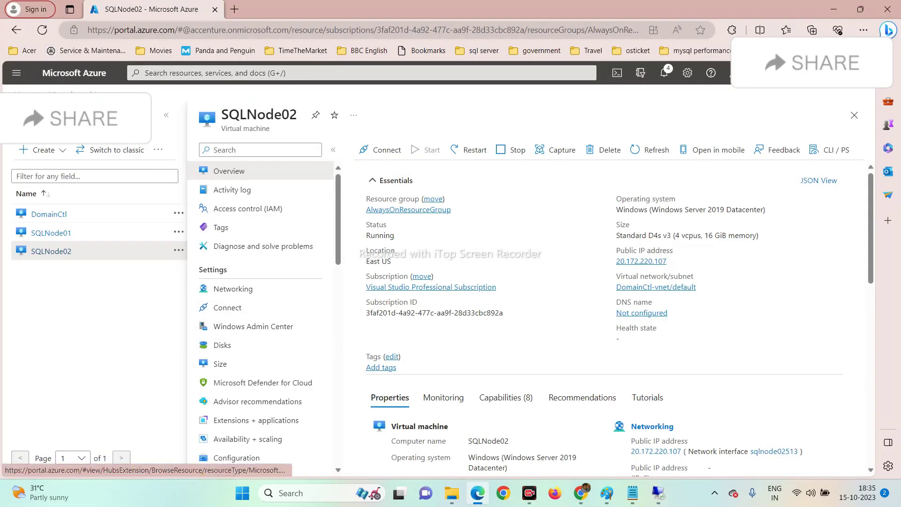
Return the Azure portal to its home page and bring the DomainCtl remote session forward.
left_click(61, 94)
left_click(17, 94)
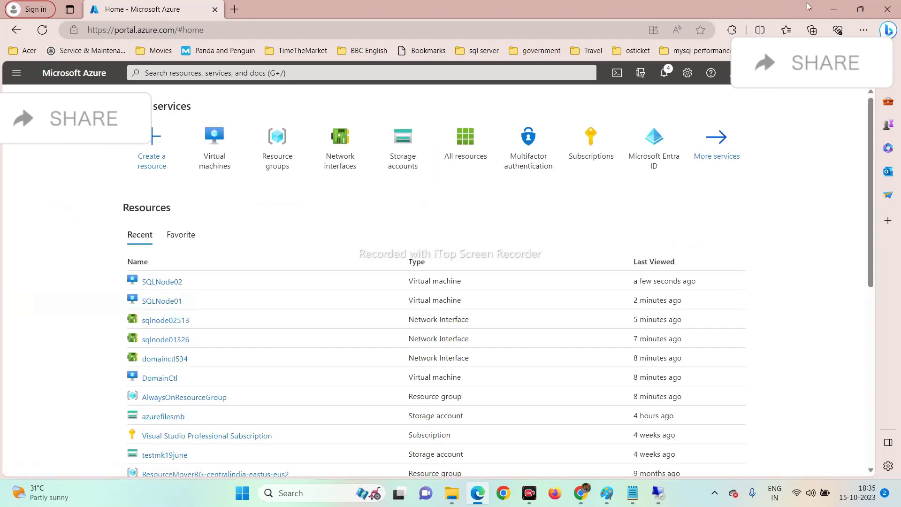
left_click(452, 493)
mouse_move(658, 492)
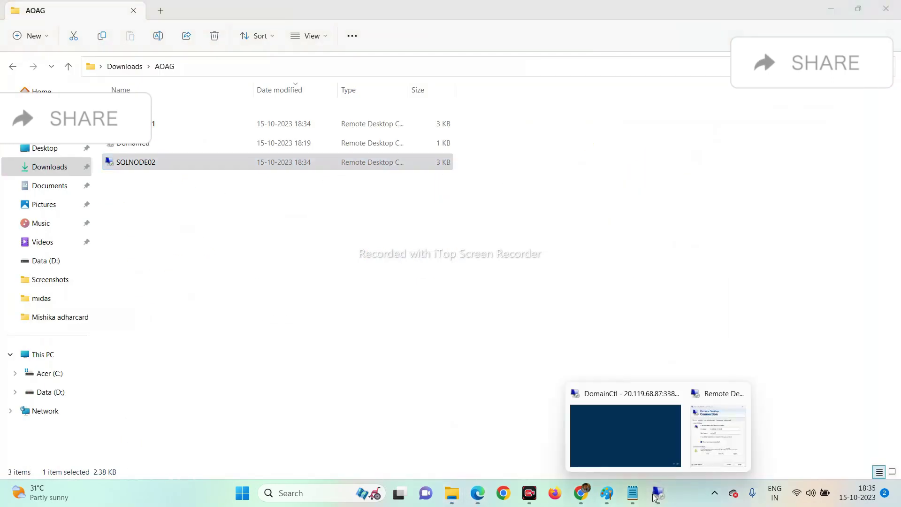
left_click(604, 435)
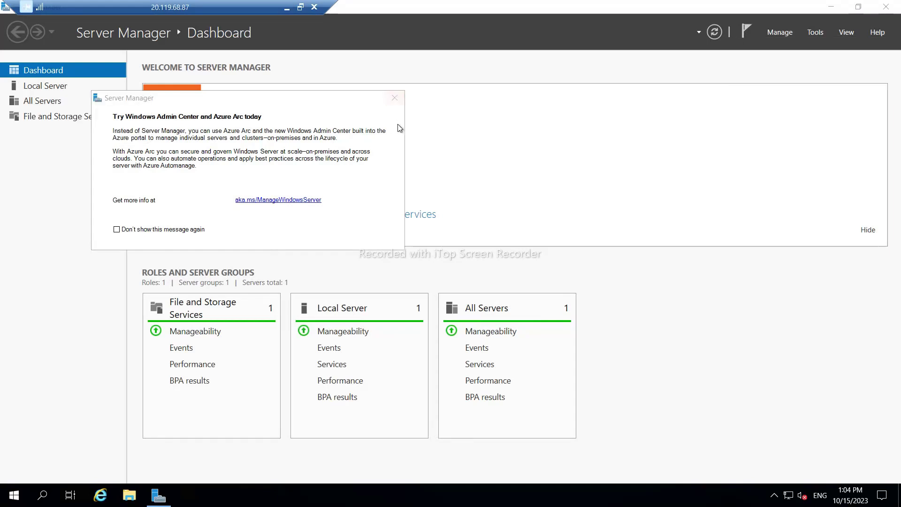
Start Add Roles and Features as a role-based installation with DomainCtl as the destination server.
left_click(811, 33)
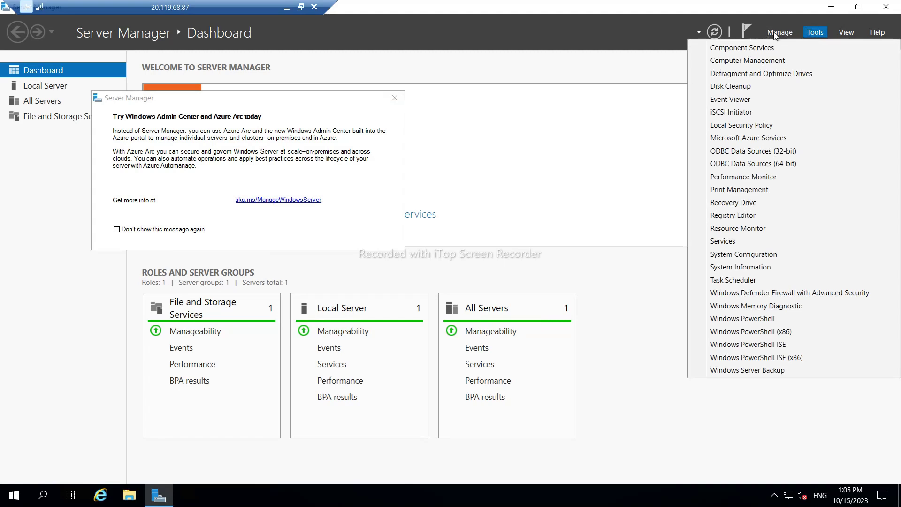
left_click(776, 35)
left_click(775, 34)
left_click(798, 48)
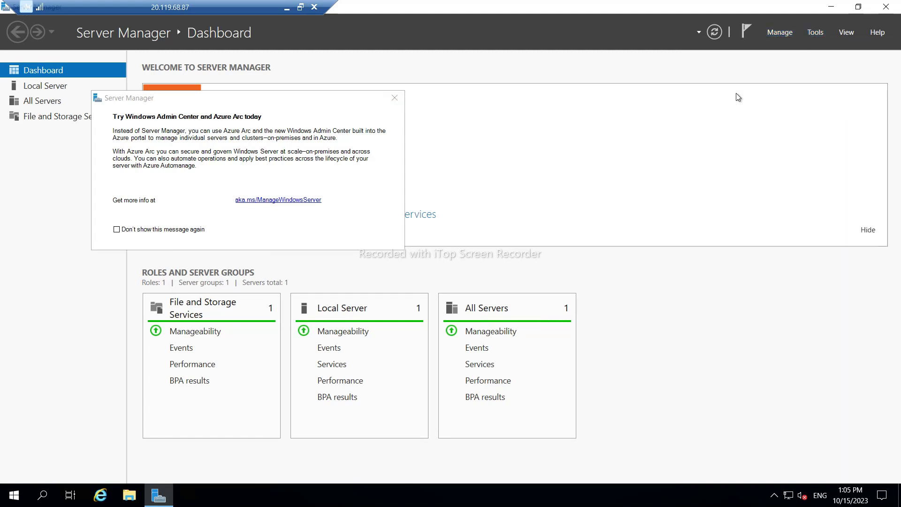
left_click(343, 334)
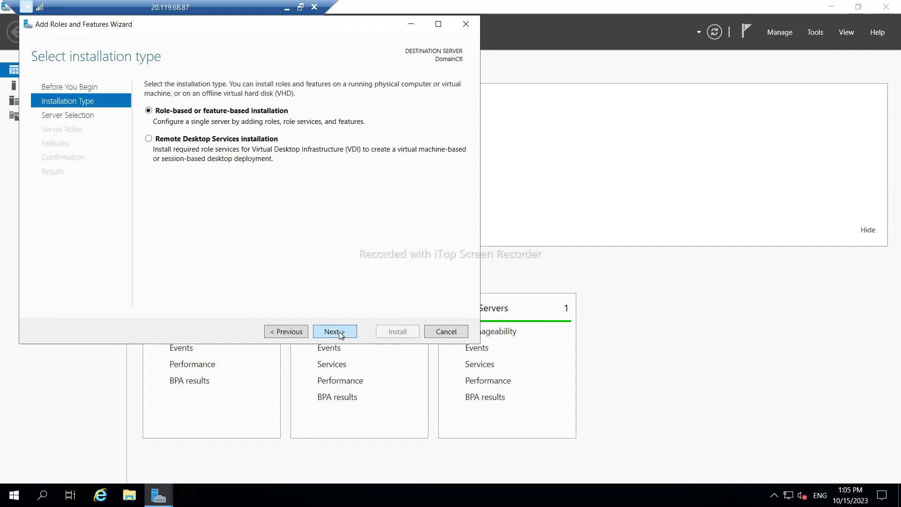
left_click(343, 335)
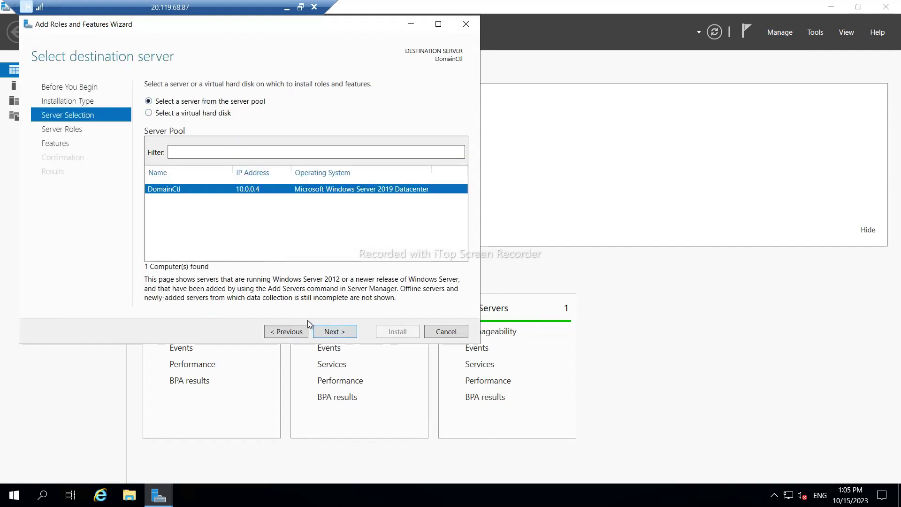
left_click(323, 333)
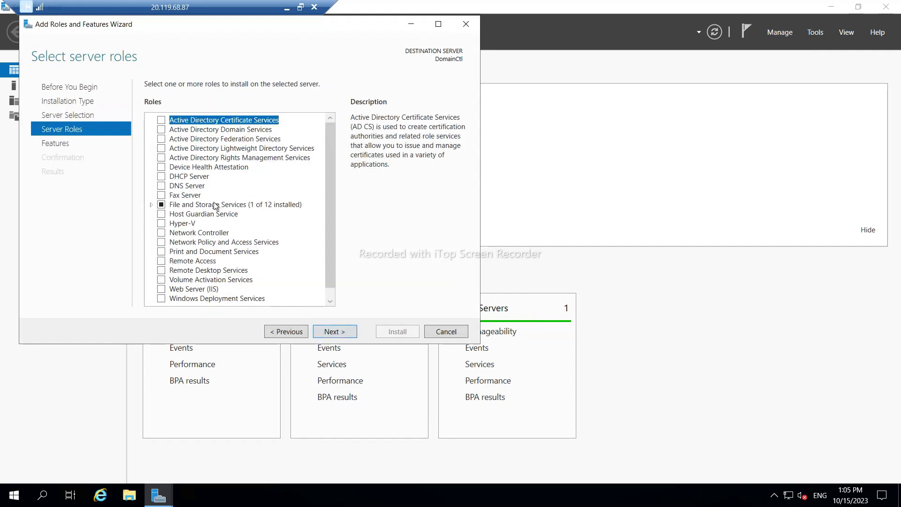
Select Active Directory Domain Services with its management features and allow automatic restarts.
left_click(162, 130)
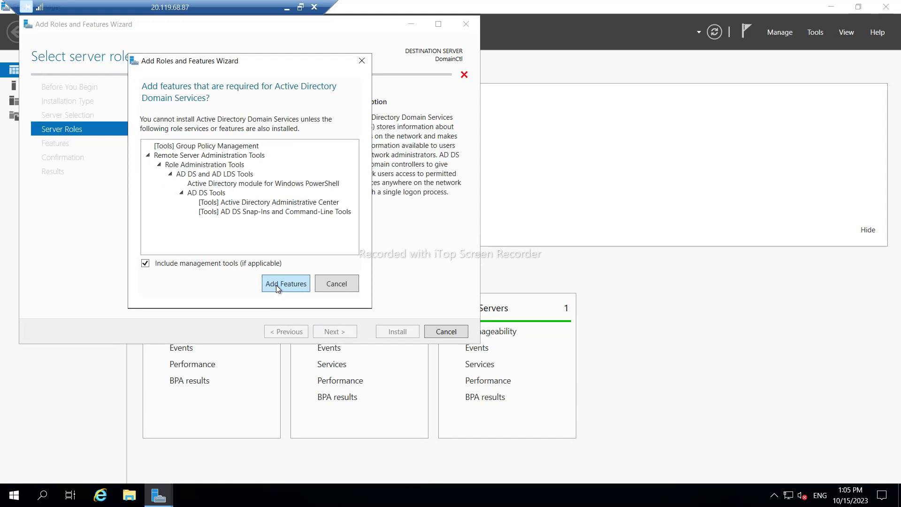
left_click(285, 283)
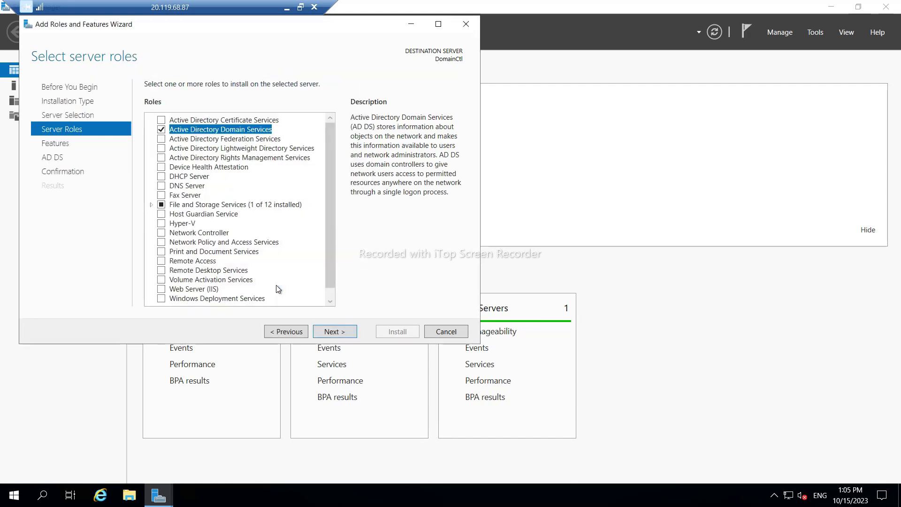
left_click(343, 337)
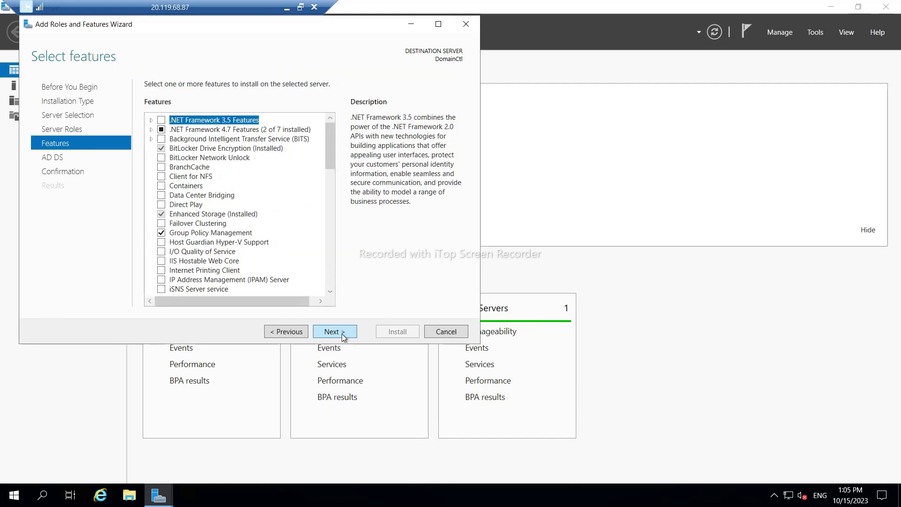
left_click(343, 338)
left_click(343, 336)
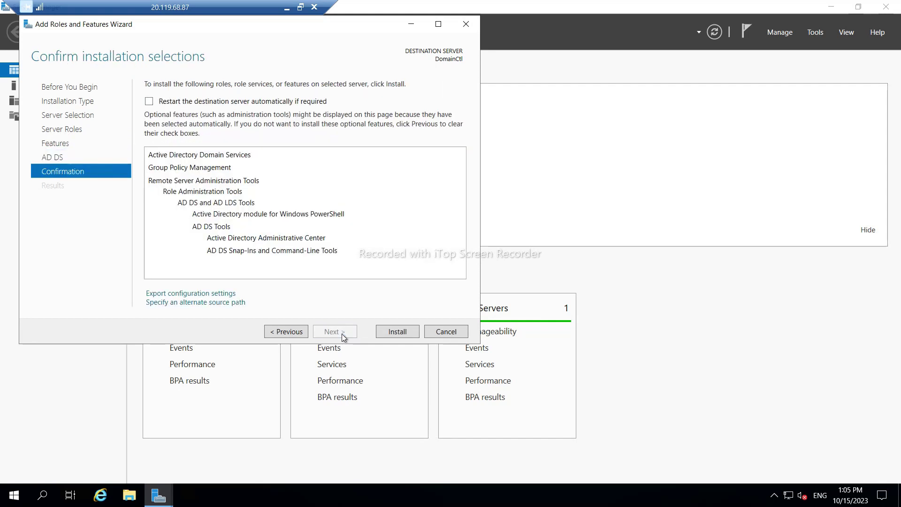
left_click(149, 101)
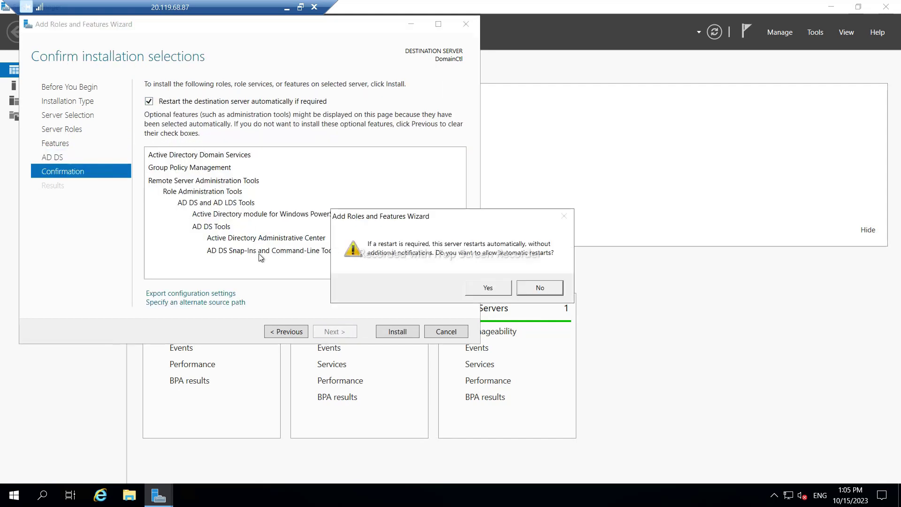
left_click(473, 289)
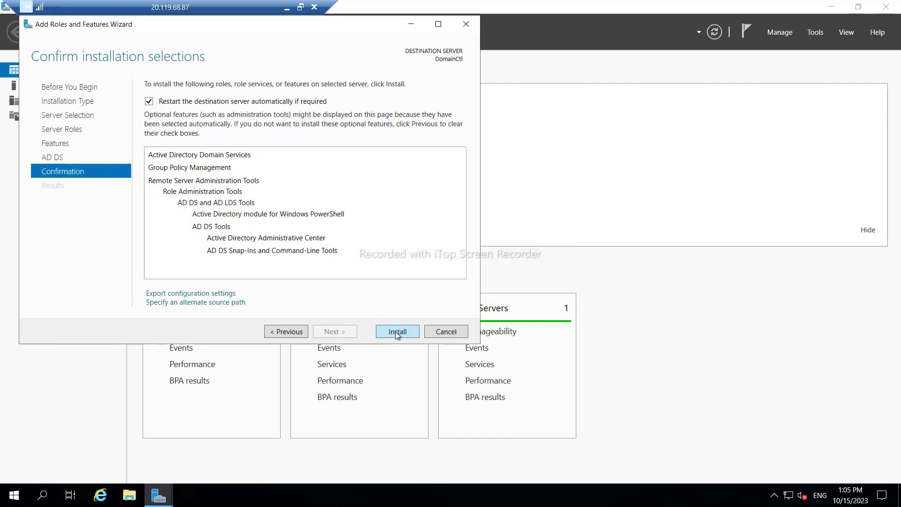
Install AD DS on DomainCtl, minimizing the session meanwhile, and close the wizard once it succeeds.
left_click(396, 332)
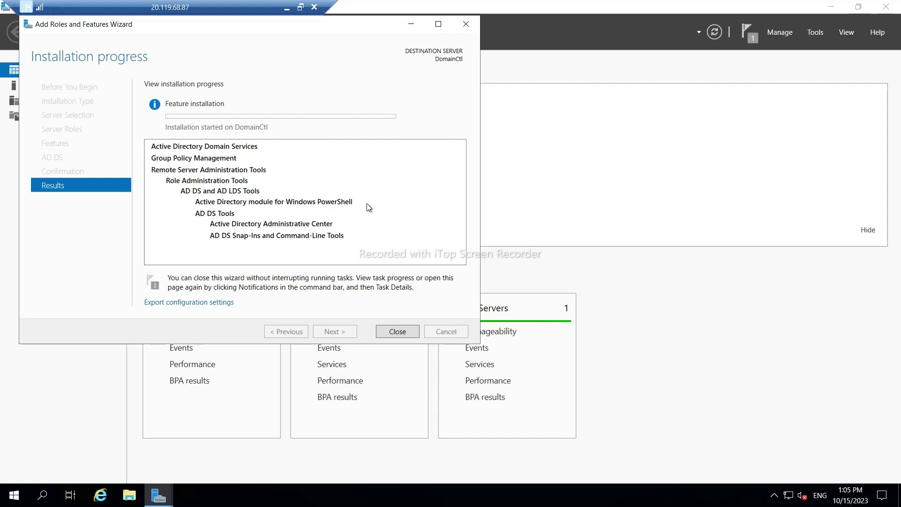
left_click(287, 8)
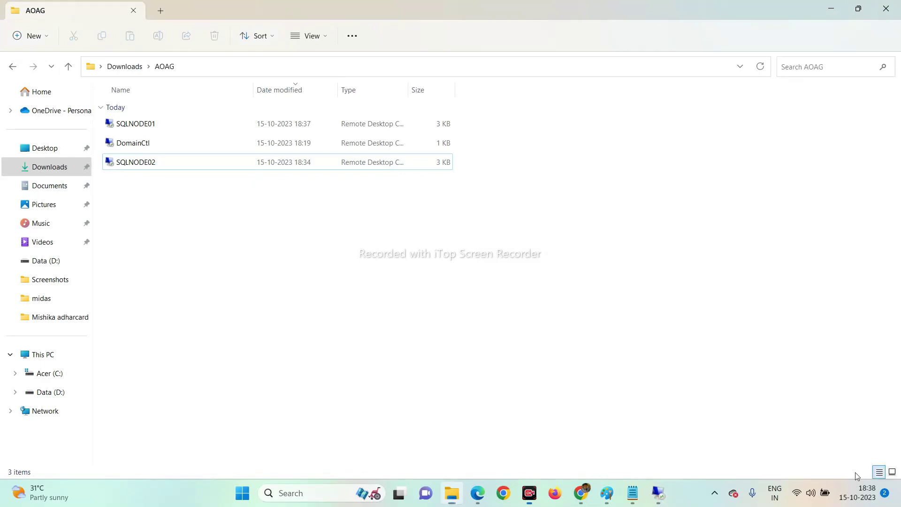
mouse_move(659, 483)
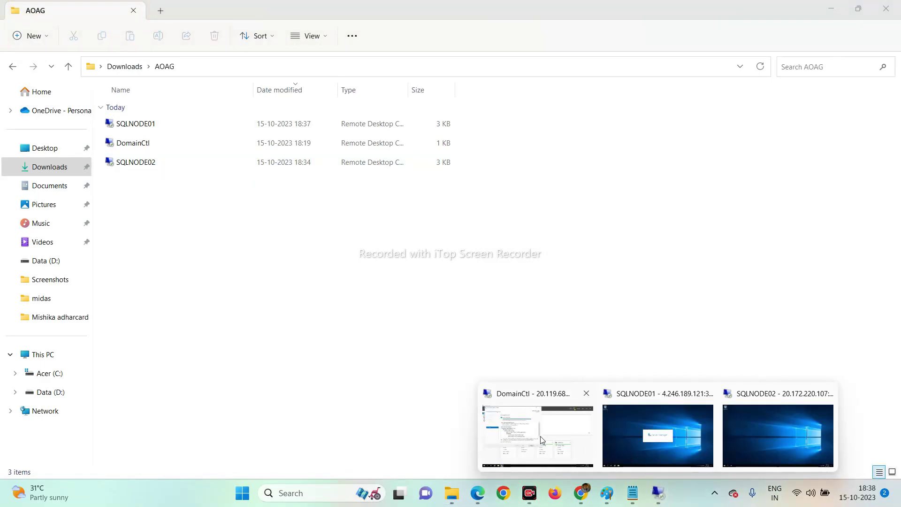
left_click(540, 436)
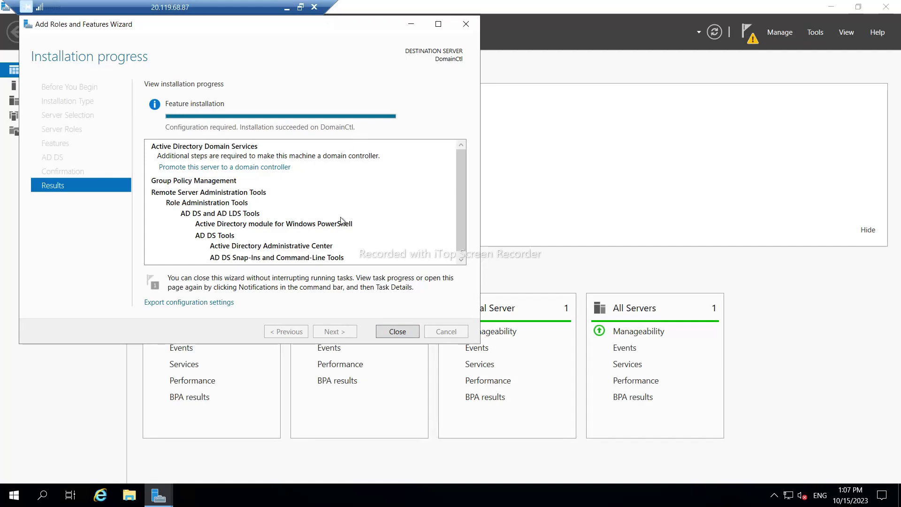
left_click(397, 332)
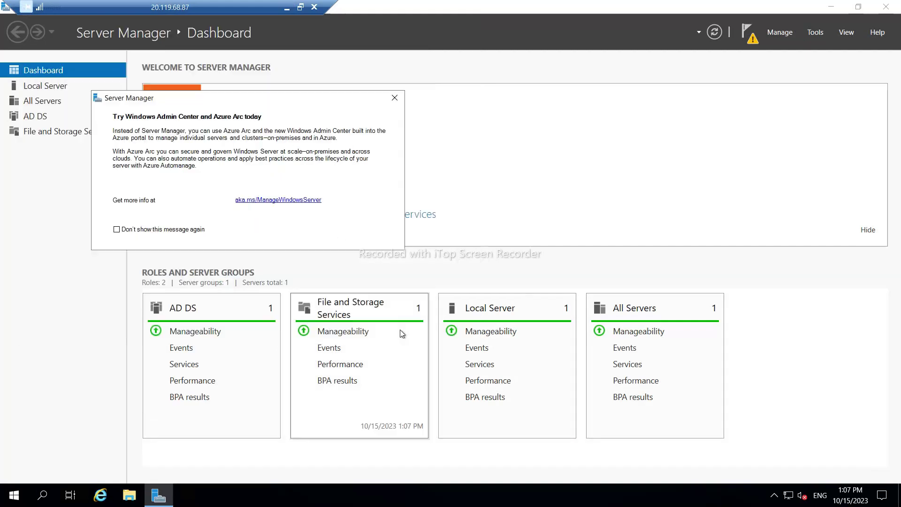
Start promotion from notifications, choosing Add a new forest with root domain dexter.com.
left_click(749, 42)
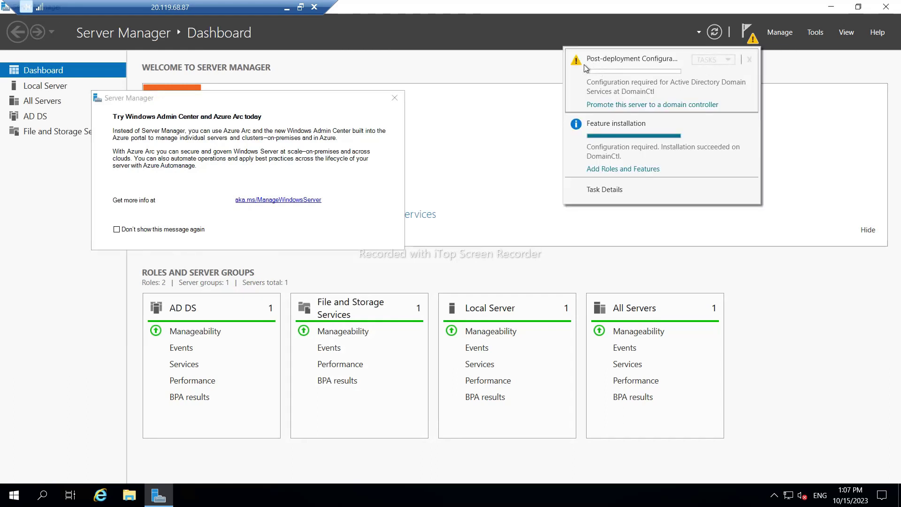
left_click(624, 105)
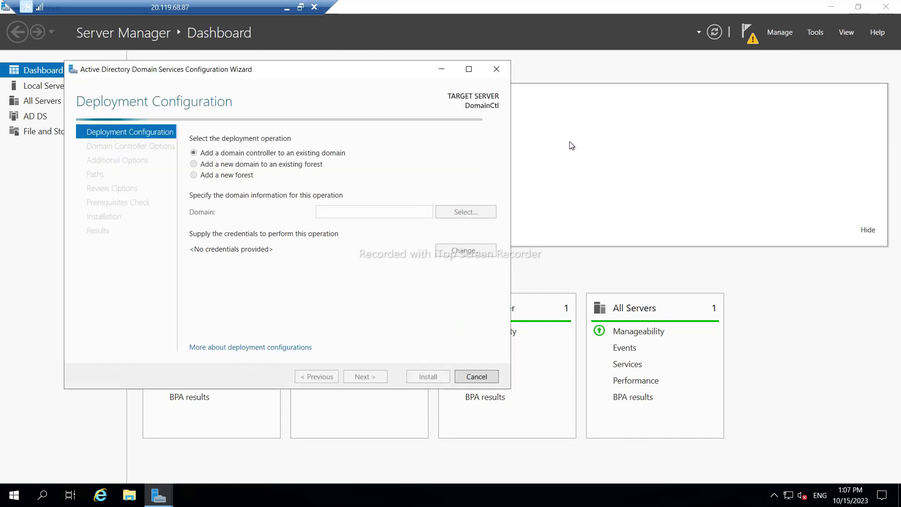
left_click(194, 176)
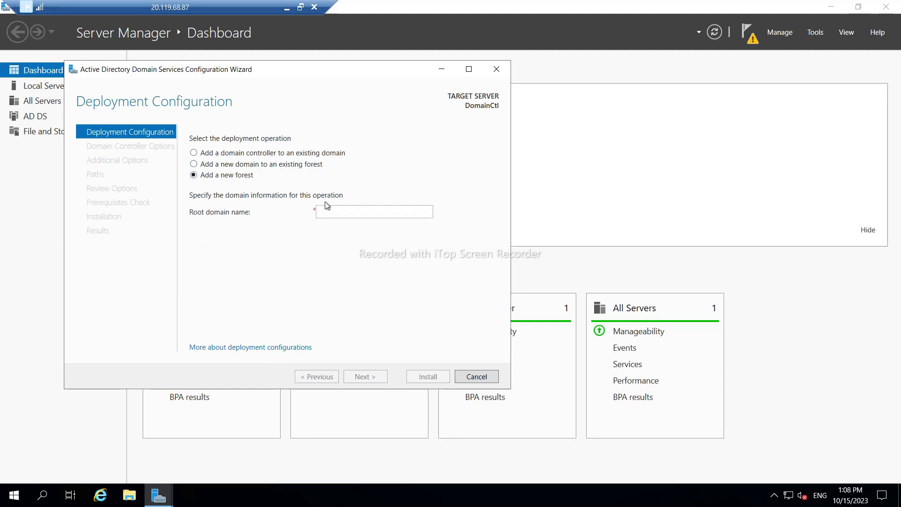
left_click(338, 214)
type("dexter.")
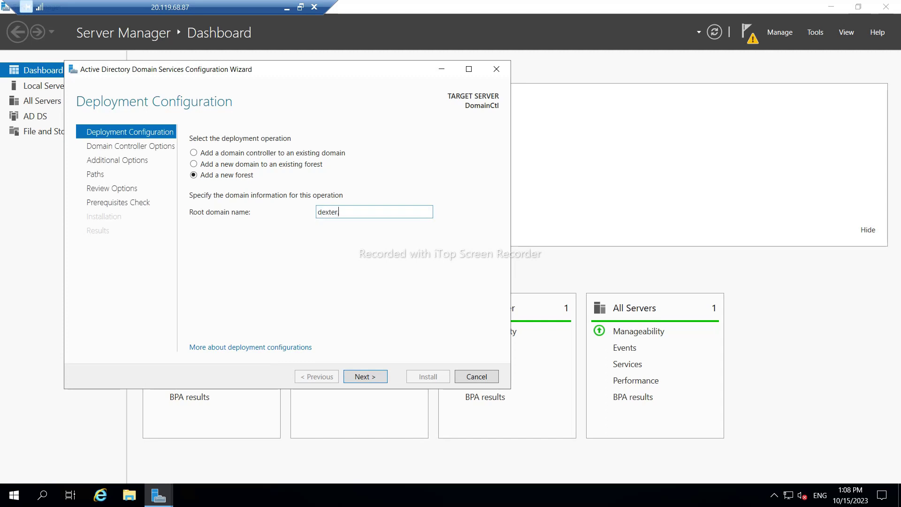
type("com")
left_click(364, 377)
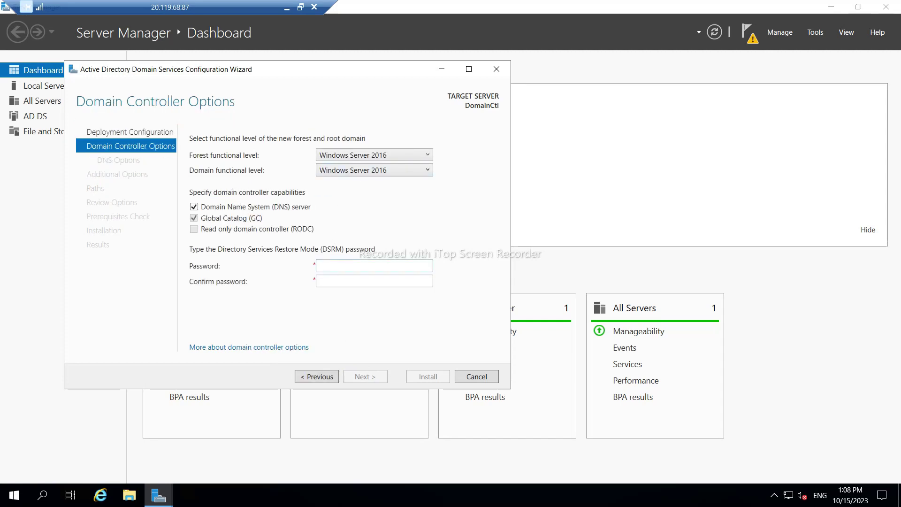
Enter and confirm the Directory Services Restore Mode password on Domain Controller Options.
left_click(333, 266)
type("1")
key("Tab")
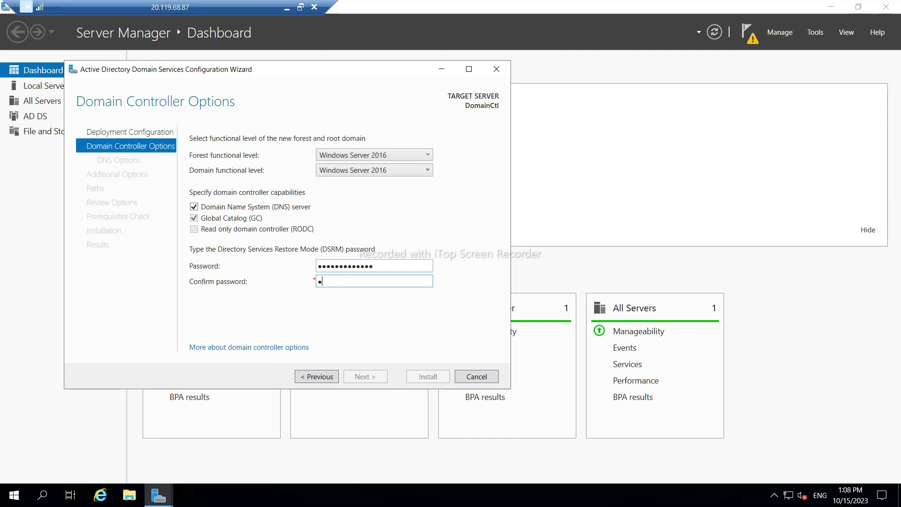
type("**************")
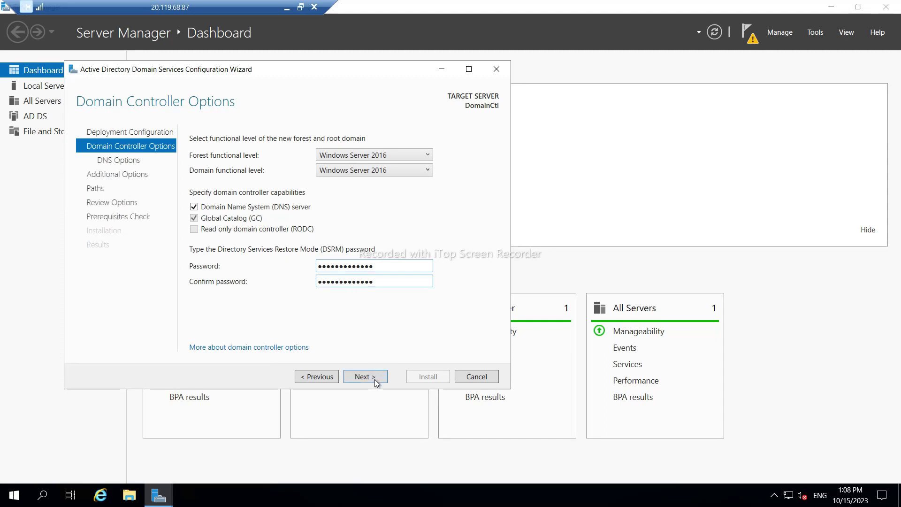
left_click(375, 378)
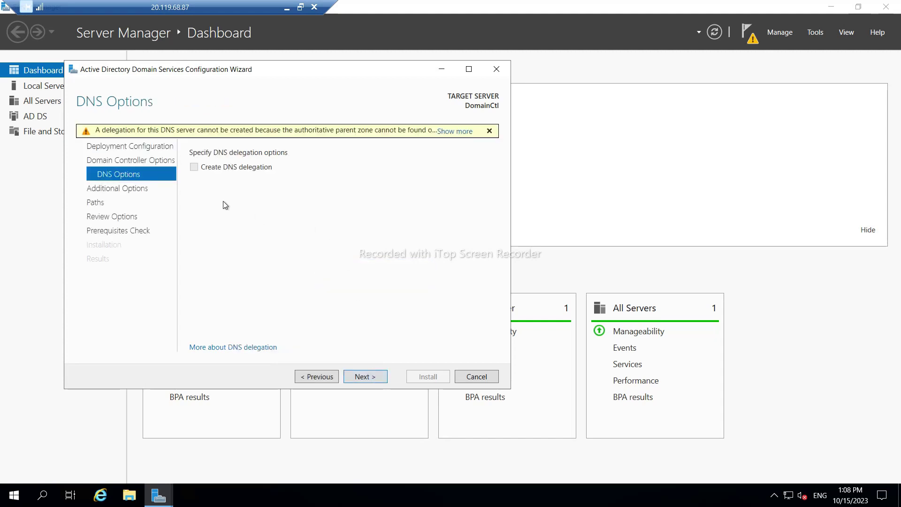
Accept DNS options, NetBIOS name DEXTER and default paths, review prerequisites, and install.
left_click(379, 380)
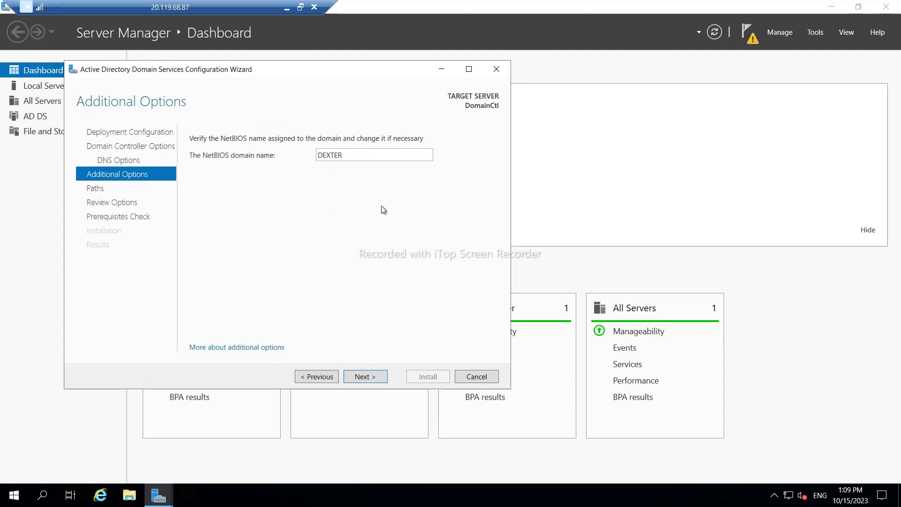
left_click(378, 384)
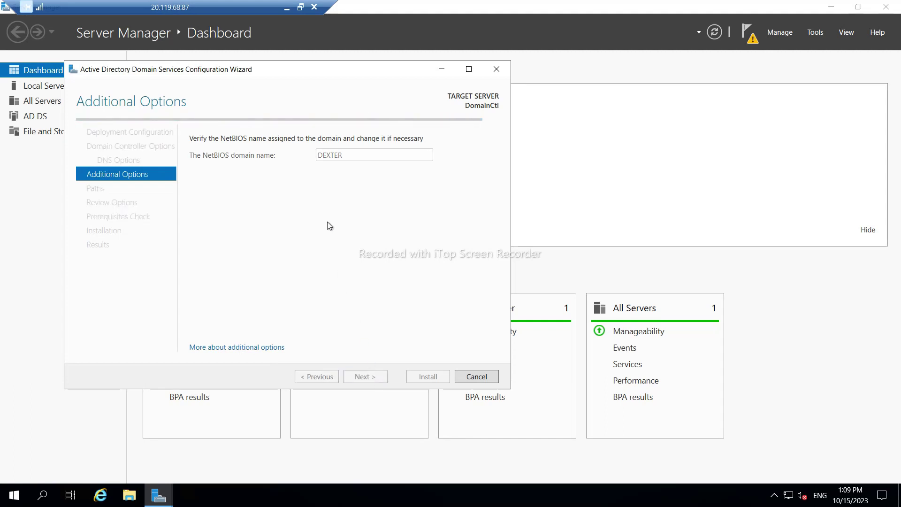
left_click(376, 377)
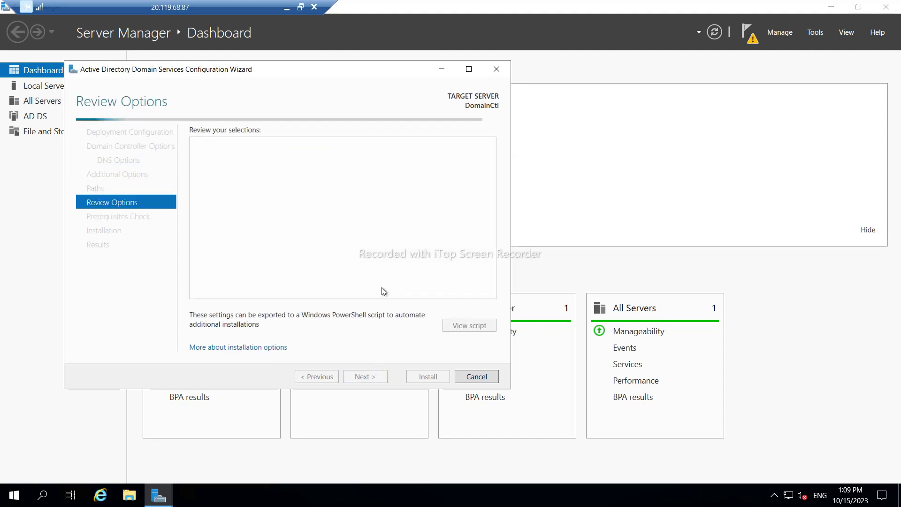
left_click(364, 377)
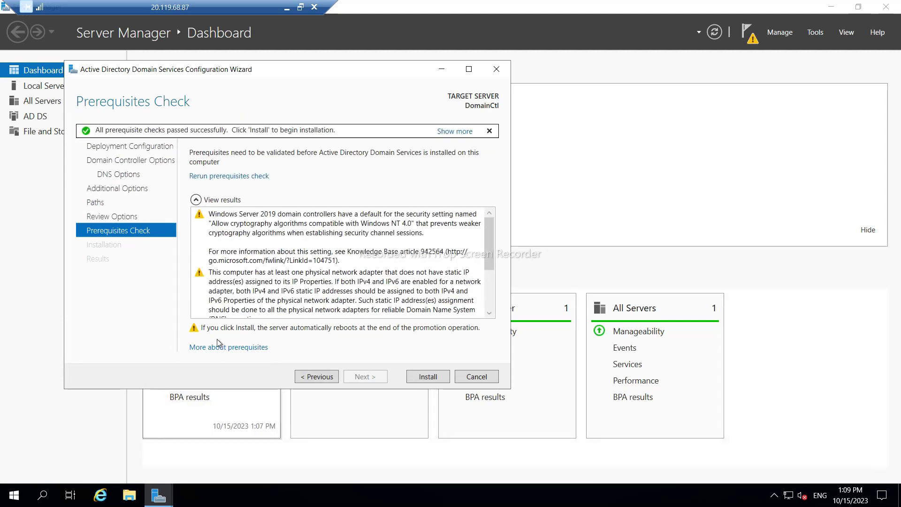
scroll(345, 273, "down", 5)
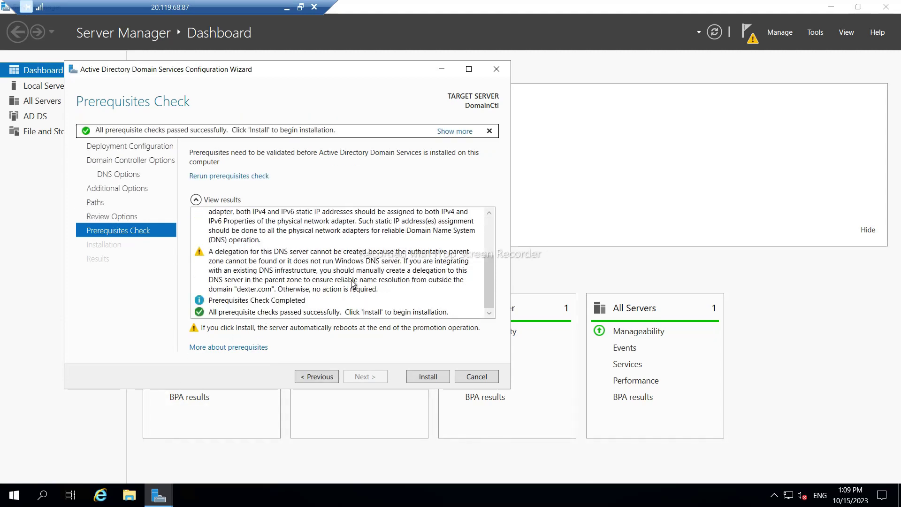
scroll(354, 282, "up", 5)
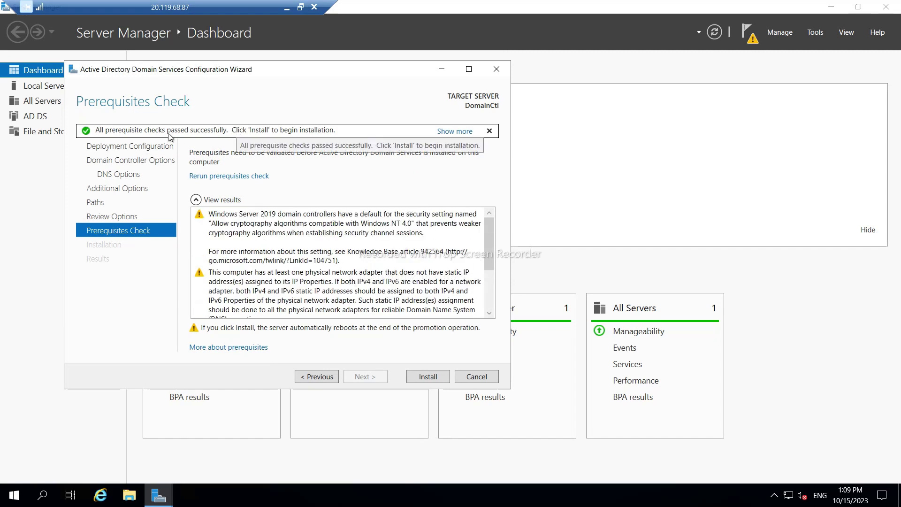
left_click(429, 377)
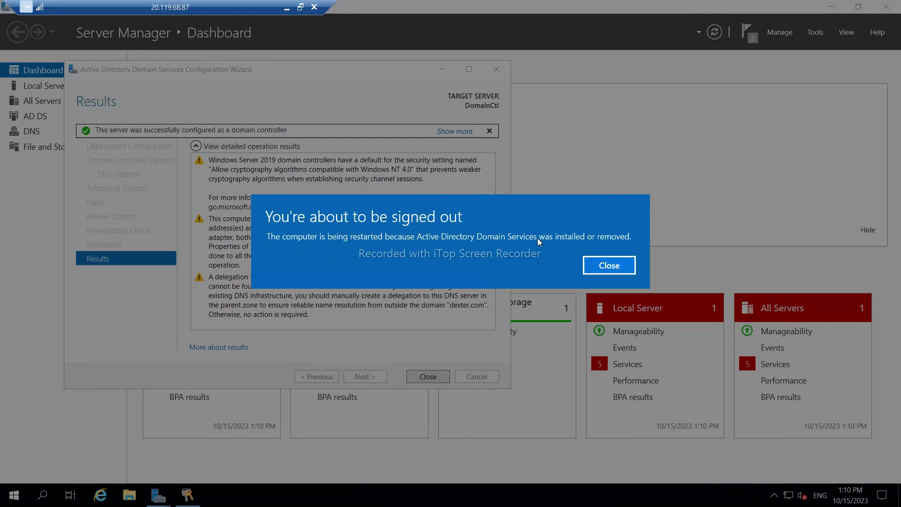
Dismiss the sign-out notice and minimize the DomainCtl session while it restarts.
left_click(604, 268)
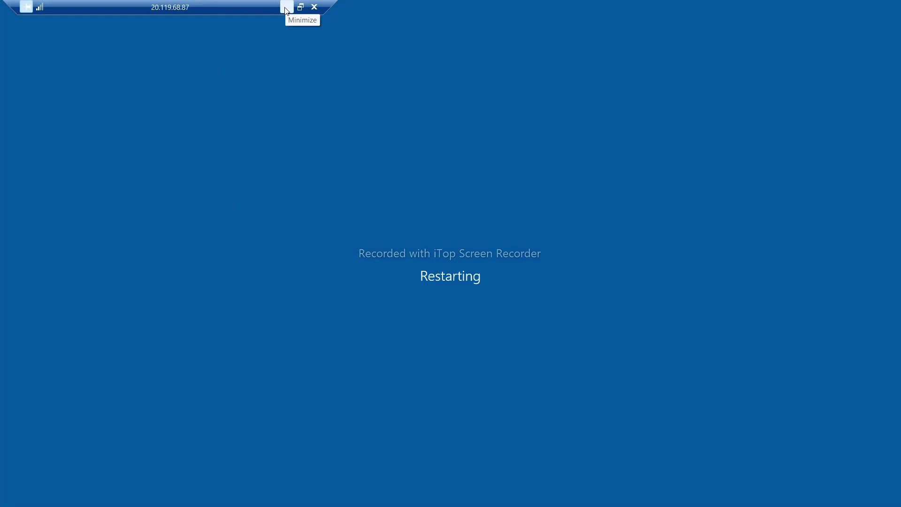
left_click(286, 8)
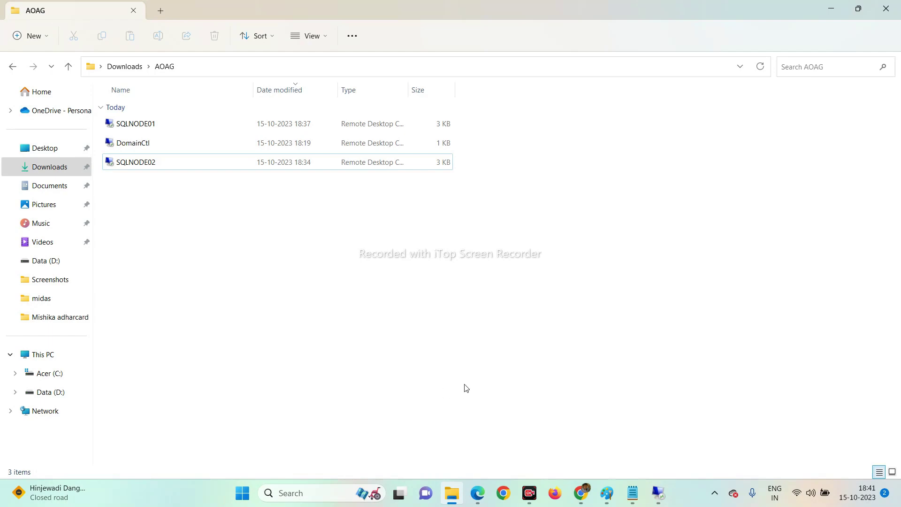
Launch the DomainCtl RDP file and submit the saved admin password, remembering credentials.
double_click(120, 143)
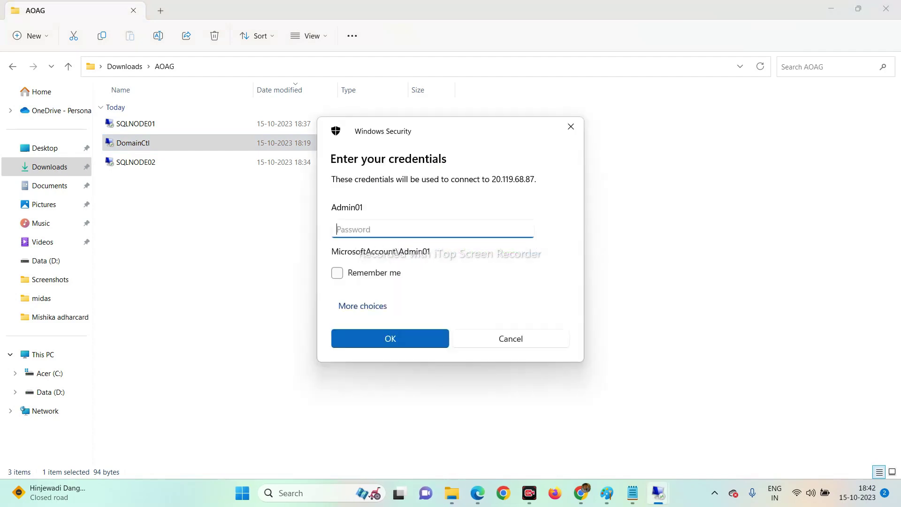
type("********")
left_click(337, 274)
left_click(390, 338)
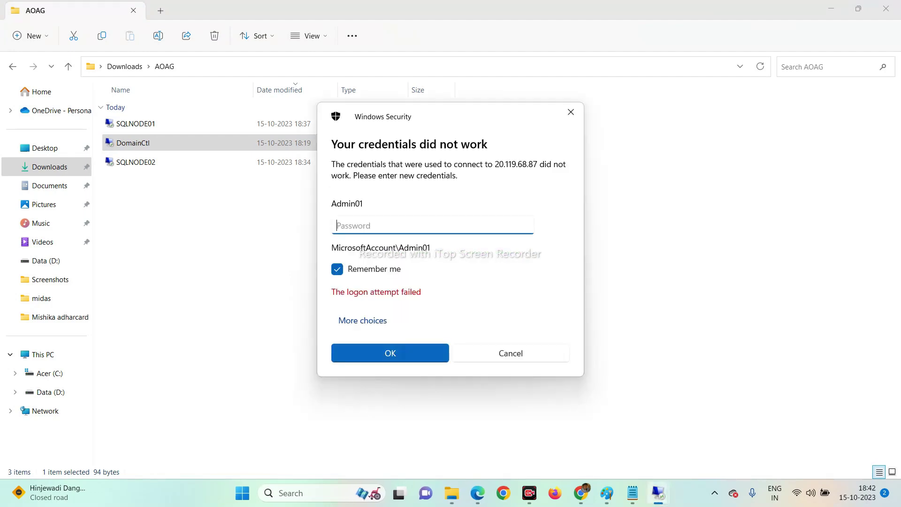
type("*****")
key("BackSpace")
key("BackSpace")
key("BackSpace")
key("BackSpace")
key("BackSpace")
type("*************")
key("Return")
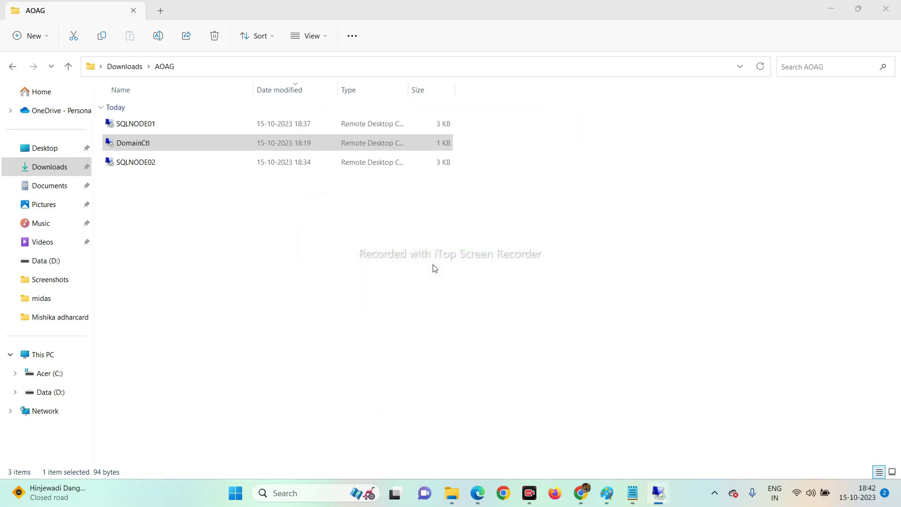
Sign in with a different domain admin account, accept the certificate warning, and minimize the session.
left_click(362, 321)
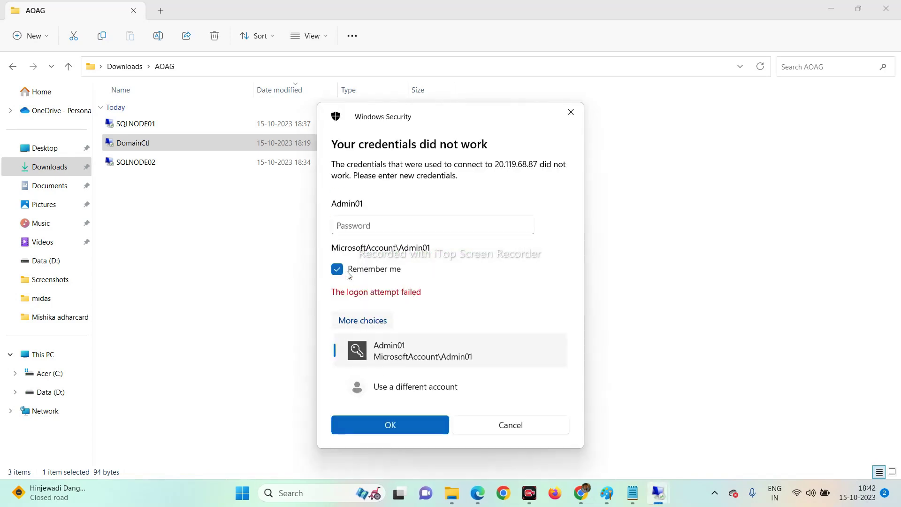
left_click(386, 387)
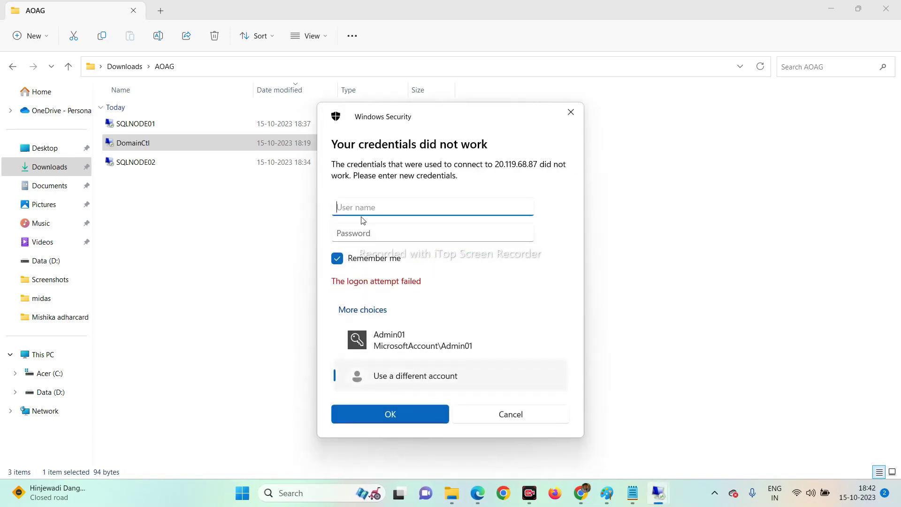
type("admin01")
key("Tab")
type("••")
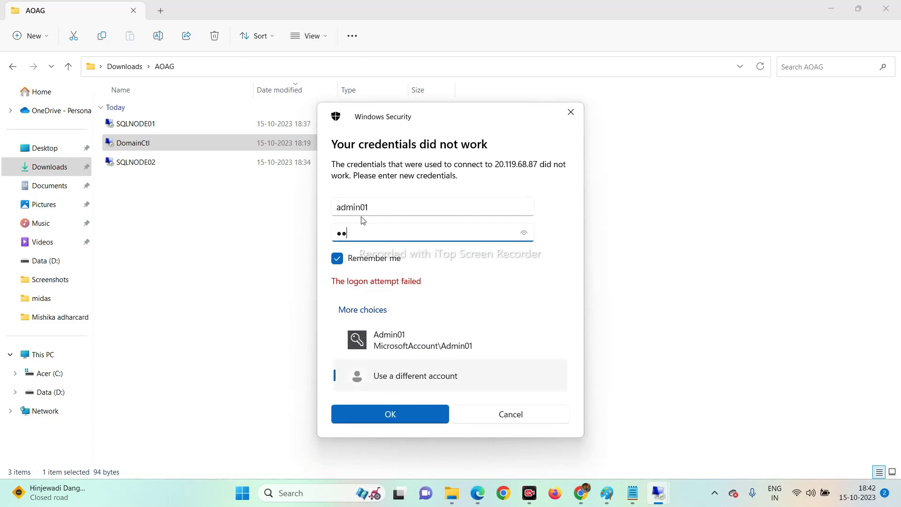
key("BackSpace")
type("•••••••••")
key("Return")
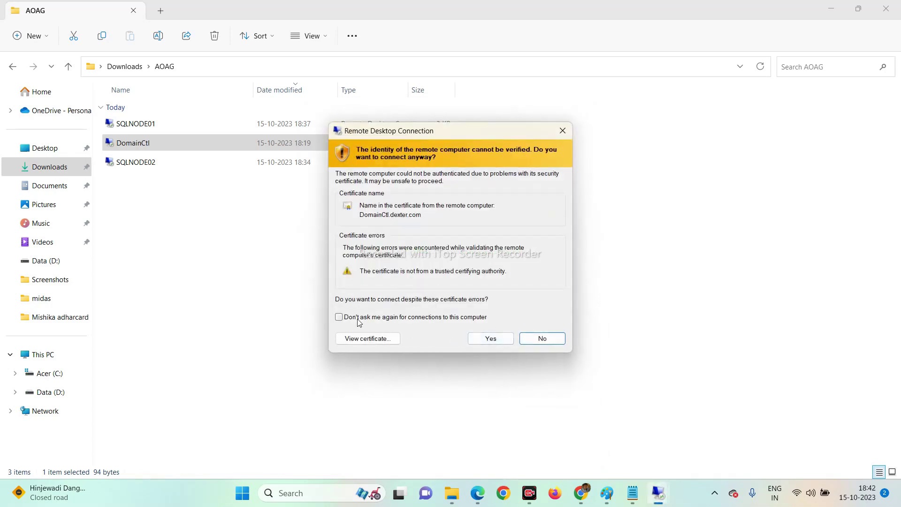
left_click(340, 319)
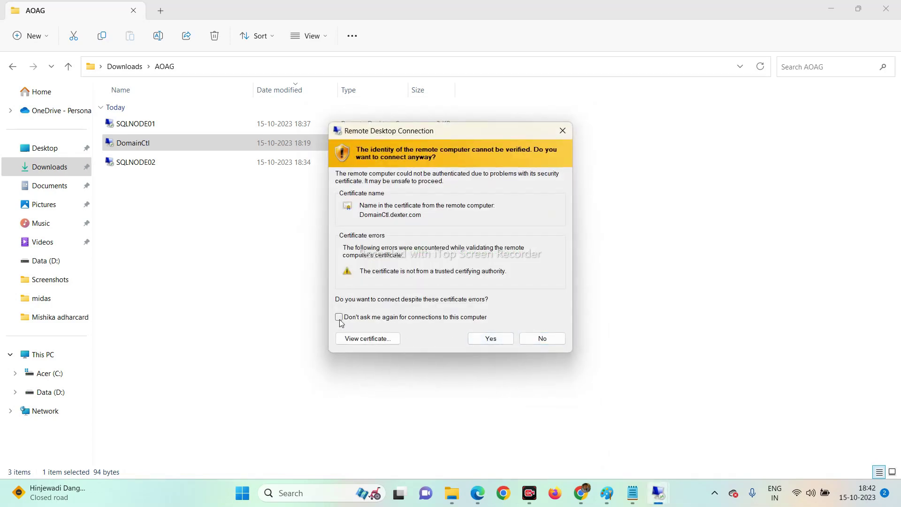
left_click(490, 338)
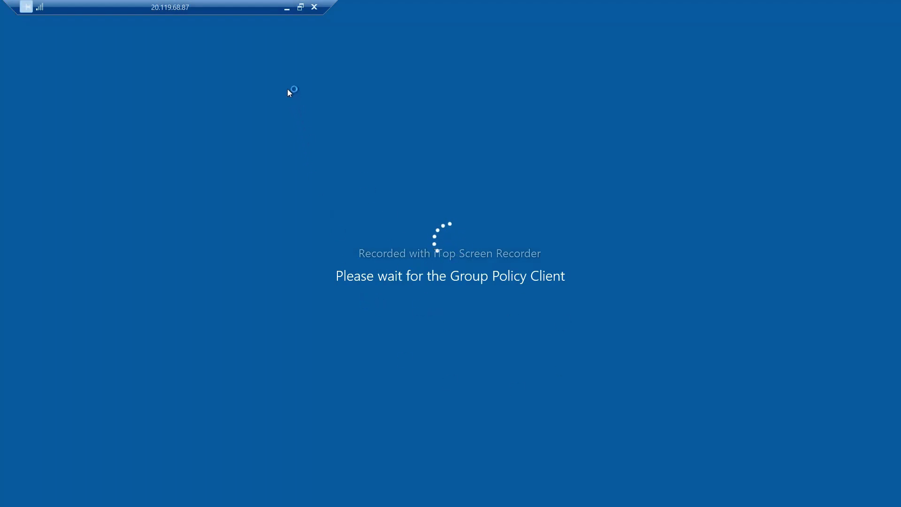
left_click(287, 7)
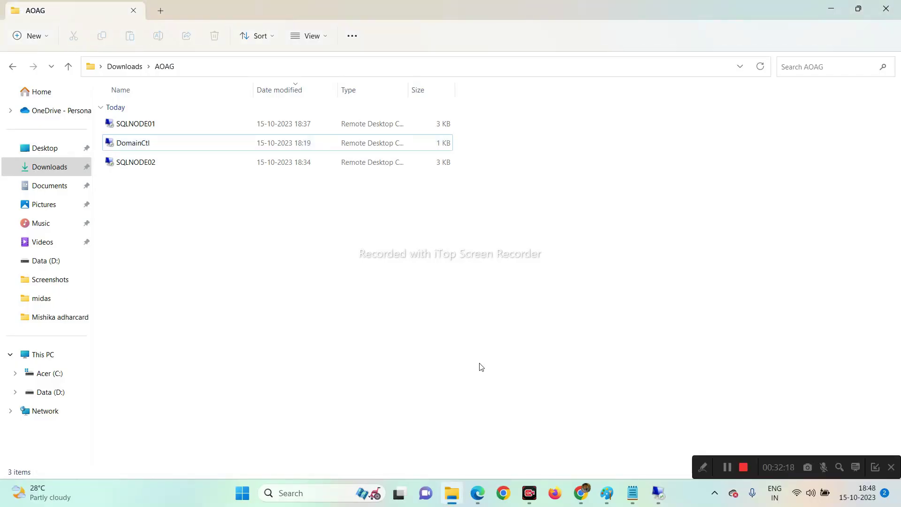
Restore the DomainCtl remote session from the taskbar Remote Desktop preview.
left_click(876, 467)
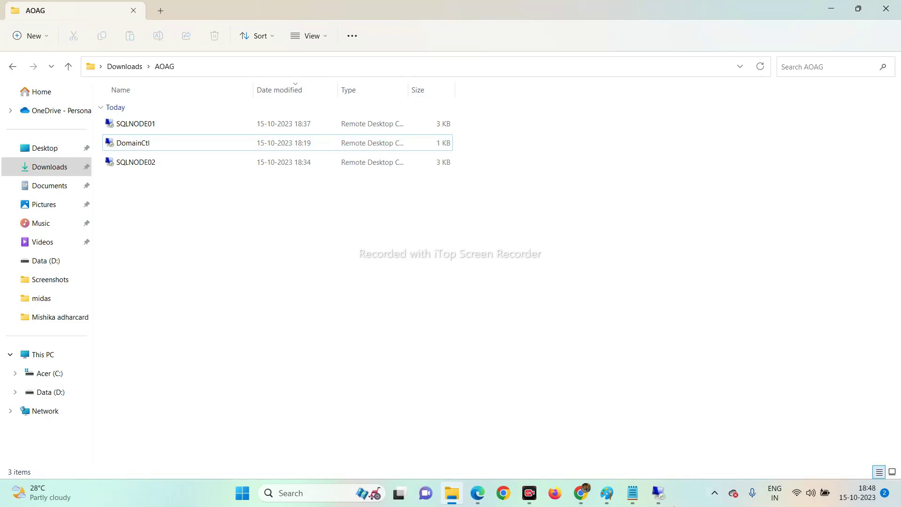
left_click(658, 493)
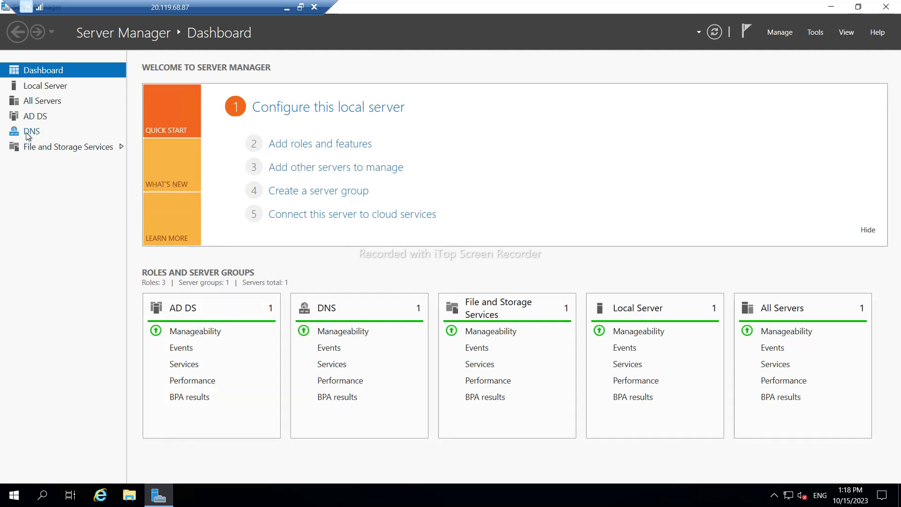
Search Start for 'user' and launch Active Directory Users and Computers.
left_click(15, 500)
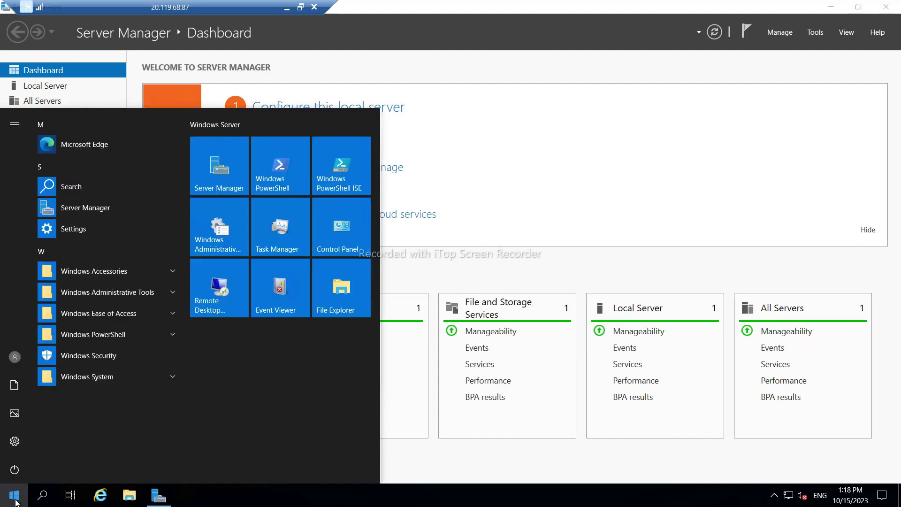
left_click(15, 501)
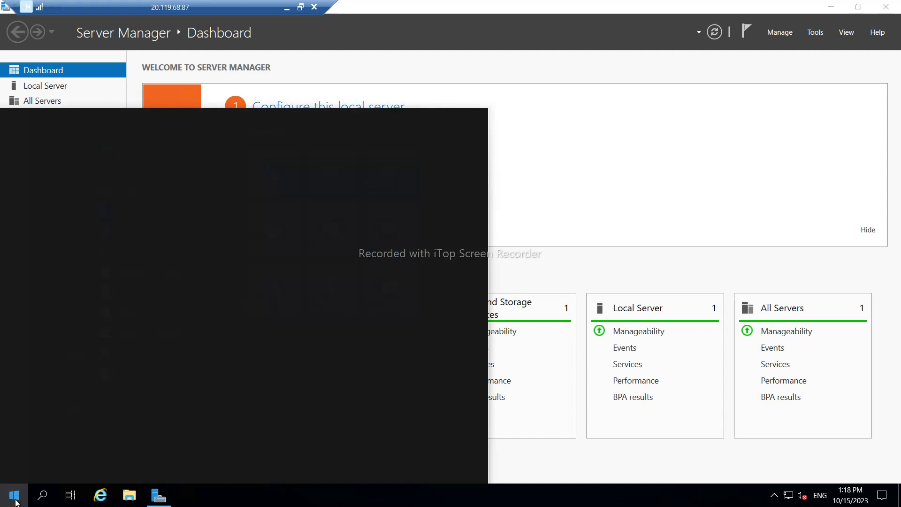
type("ad")
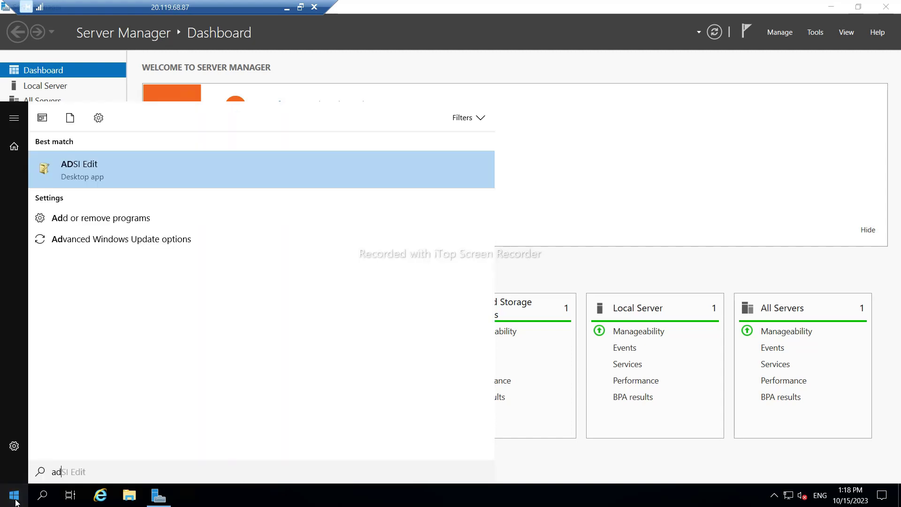
key("BackSpace")
key("BackSpace")
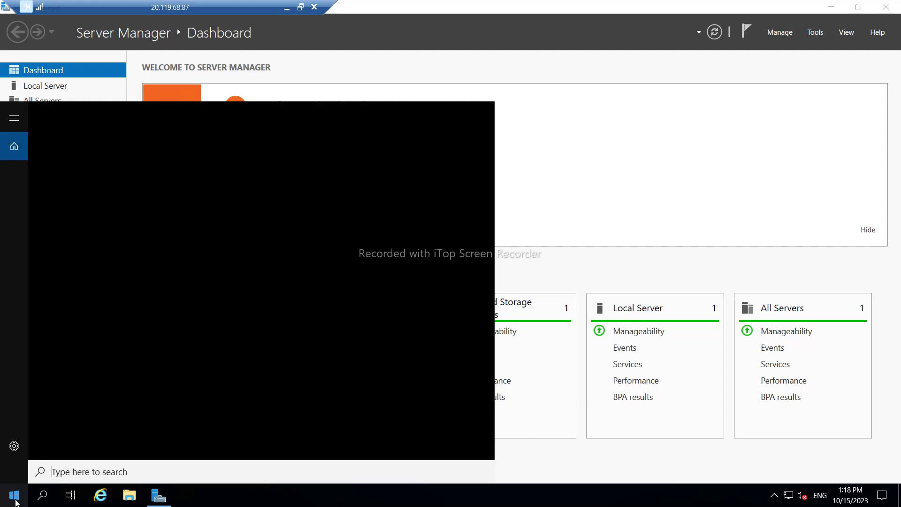
type("user")
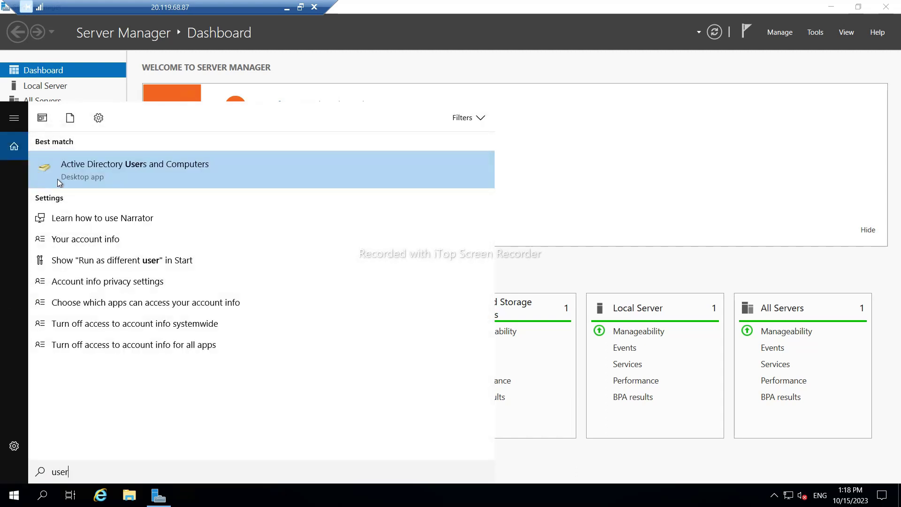
left_click(57, 179)
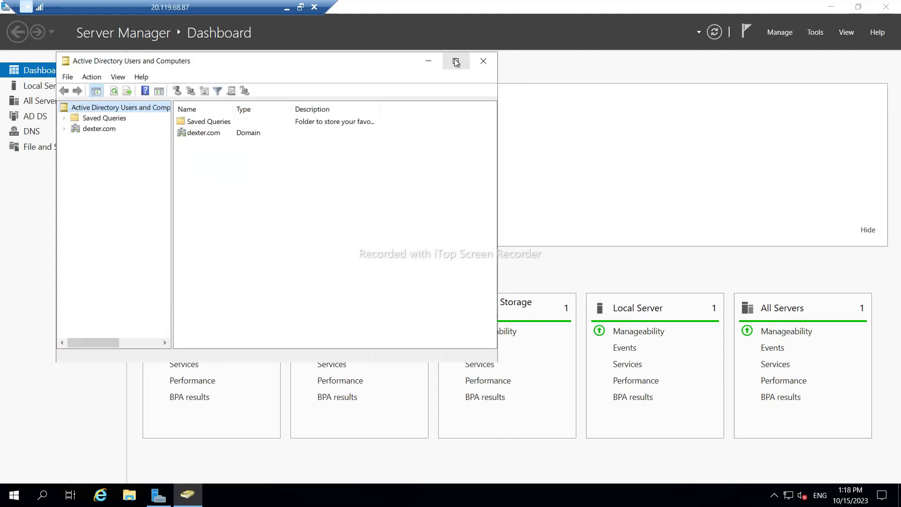
Maximize the console, expand dexter.com and select its Users container.
left_click(455, 60)
left_click(30, 74)
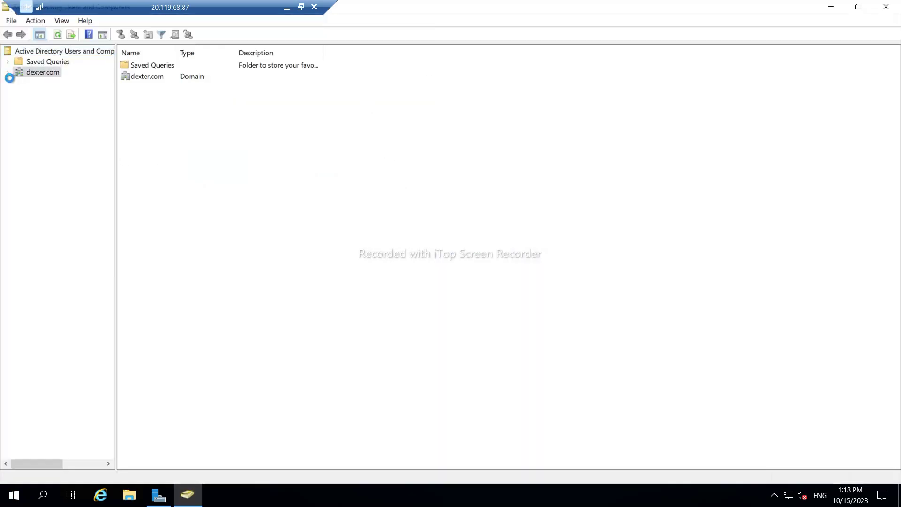
left_click(7, 73)
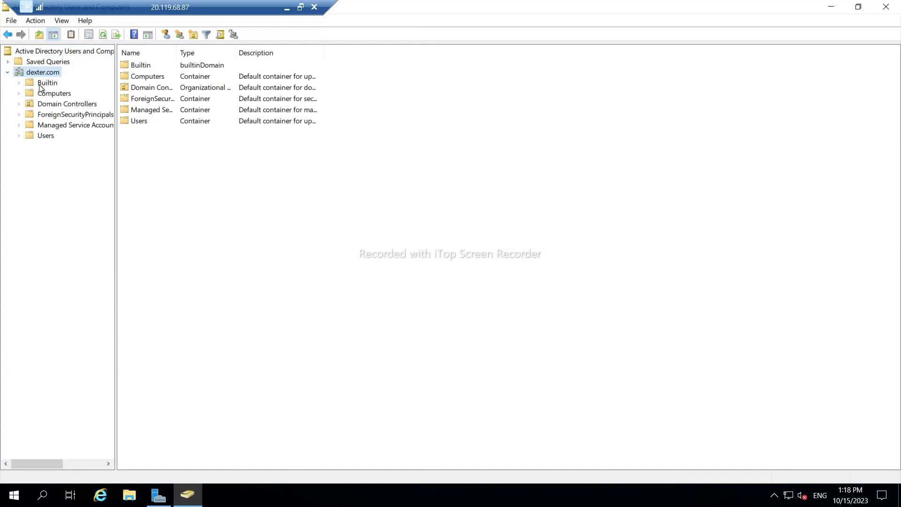
left_click(35, 136)
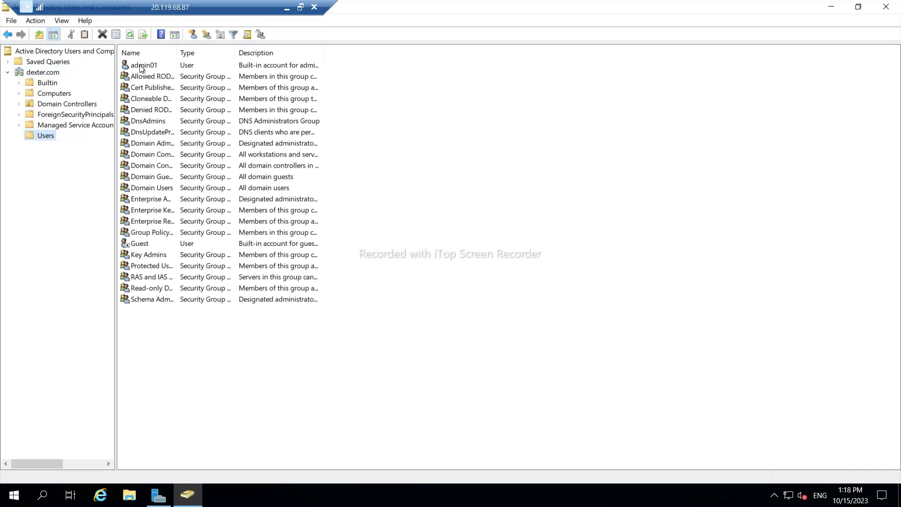
Copy the administrator account as new user 'aoag admin' with logon name aoagadmin.
left_click(141, 68)
right_click(141, 69)
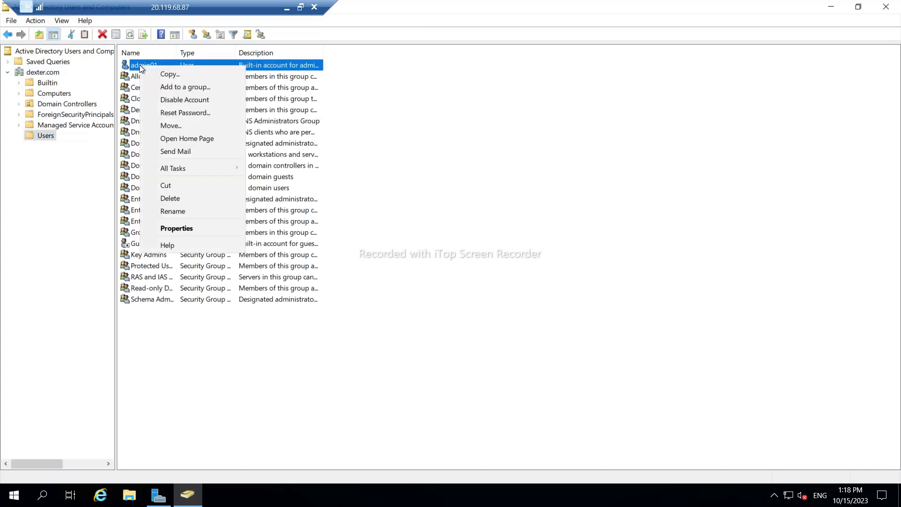
left_click(165, 76)
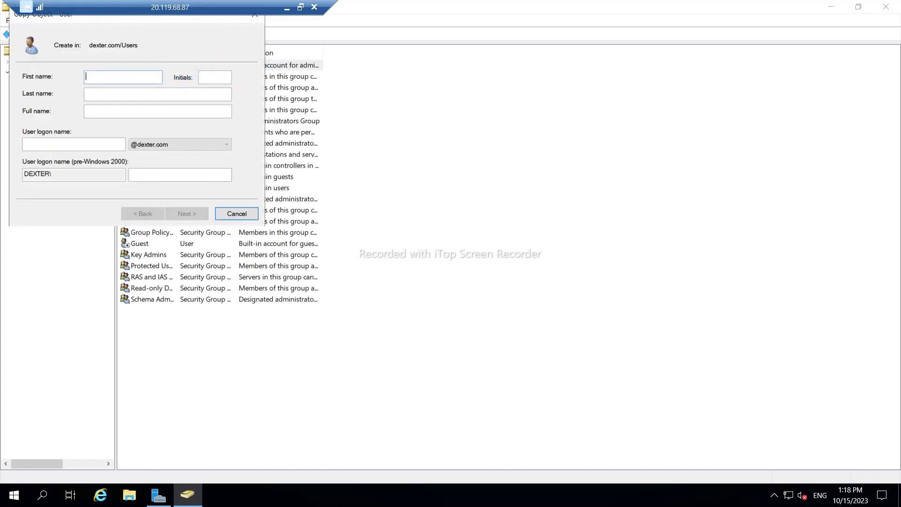
type("aoag")
key("Tab")
type("a")
key("BackSpace")
key("Tab")
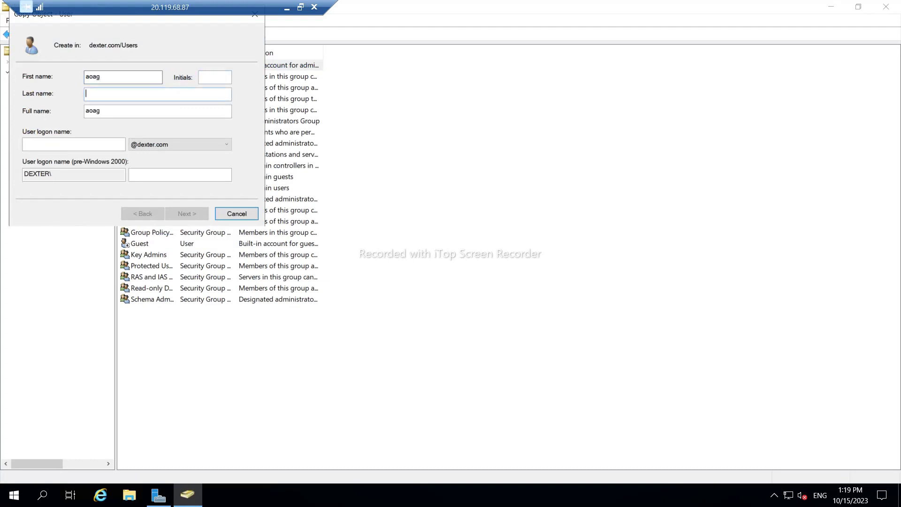
type("admin")
key("Tab")
key("Tab")
type("aoag")
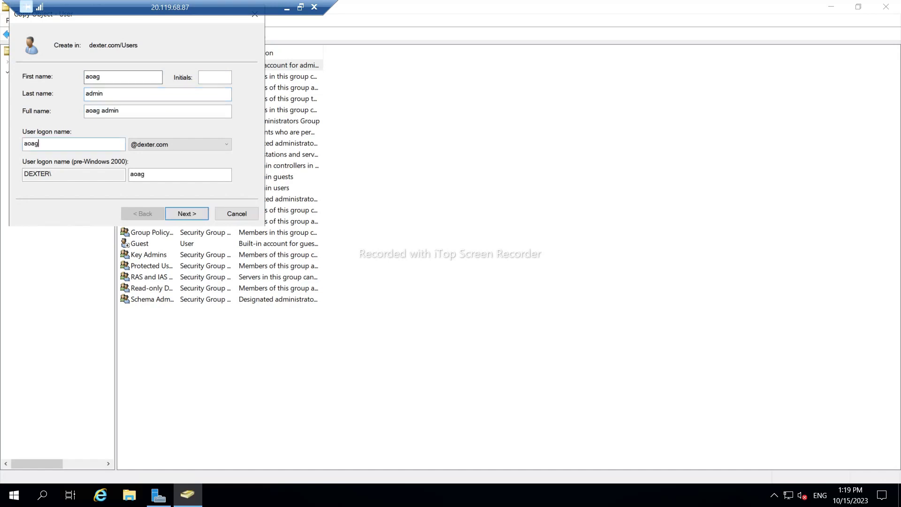
type("admin")
left_click(181, 212)
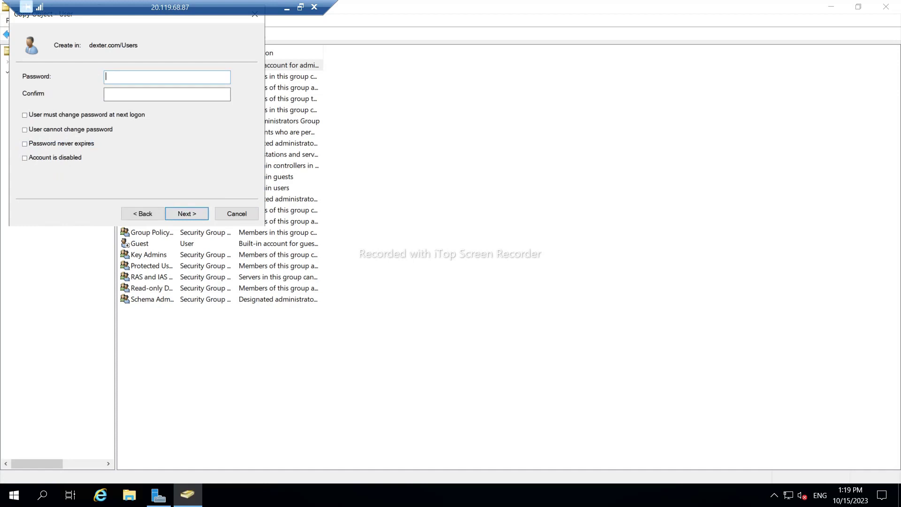
Set and confirm the new user's password, then finish creating the account.
type("••••••••••••")
key("Tab")
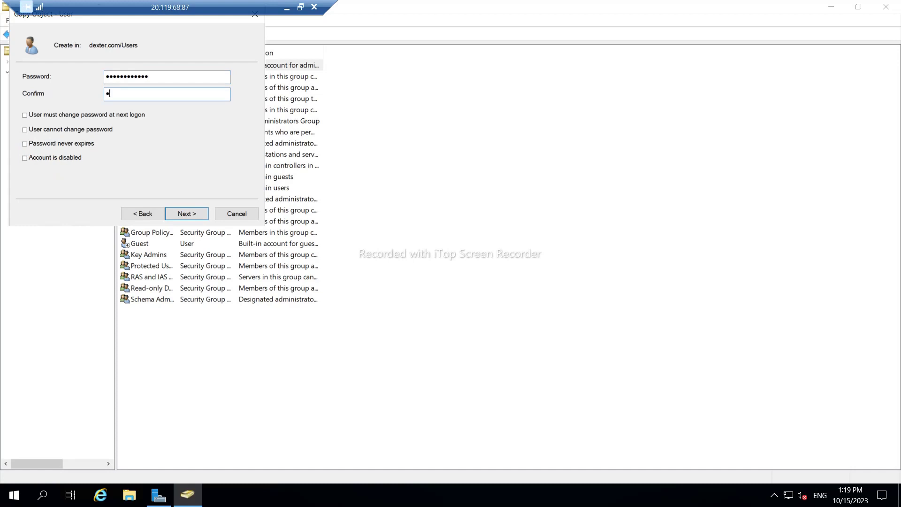
type("•••••••••••")
key("BackSpace")
key("BackSpace")
key("BackSpace")
key("BackSpace")
key("BackSpace")
key("BackSpace")
key("BackSpace")
key("BackSpace")
key("BackSpace")
key("BackSpace")
key("BackSpace")
key("BackSpace")
type("•••••••••")
key("shift+Tab")
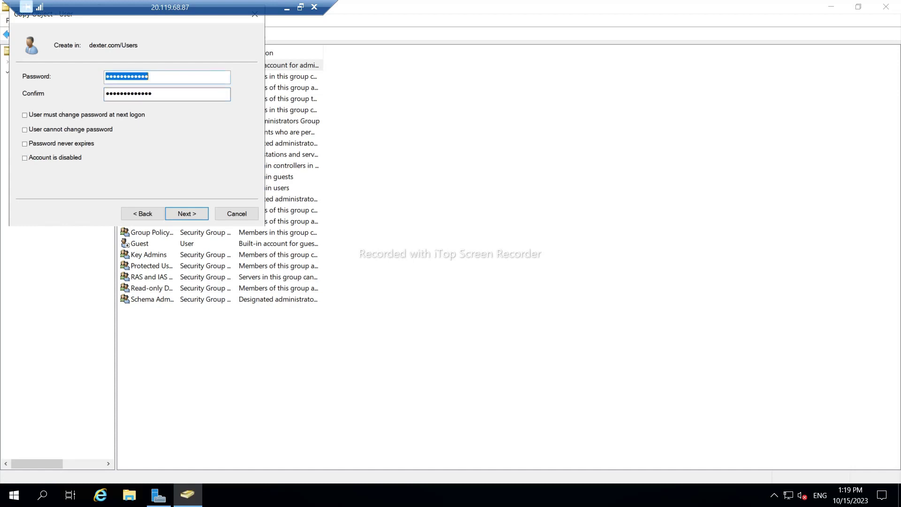
type("•••••••••")
left_click(198, 214)
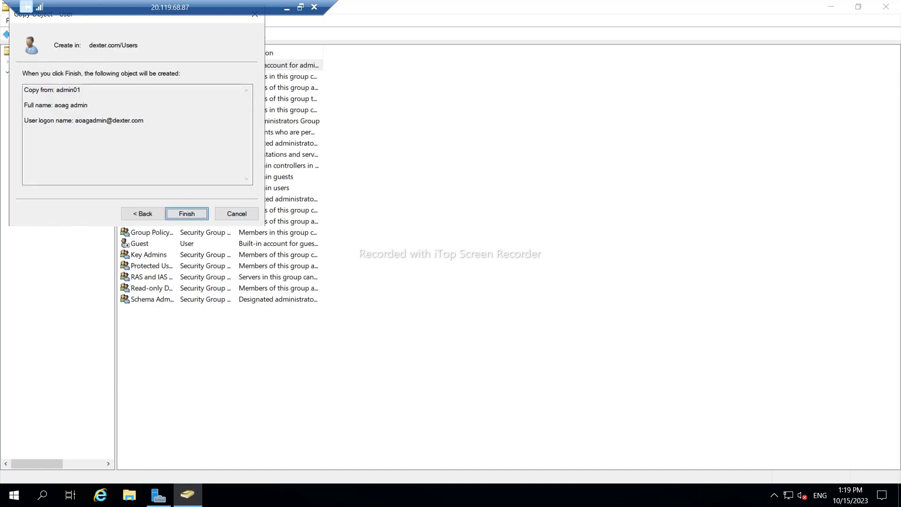
left_click(192, 214)
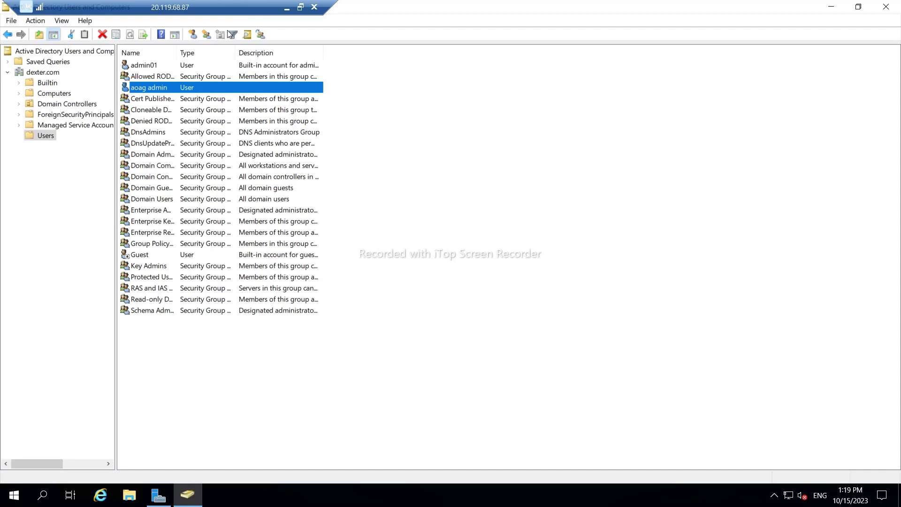
left_click(287, 8)
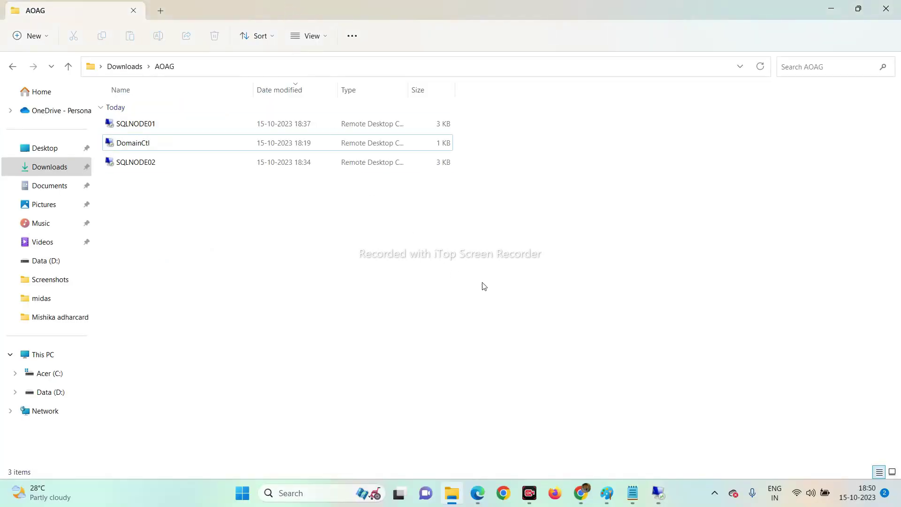
left_click(125, 128)
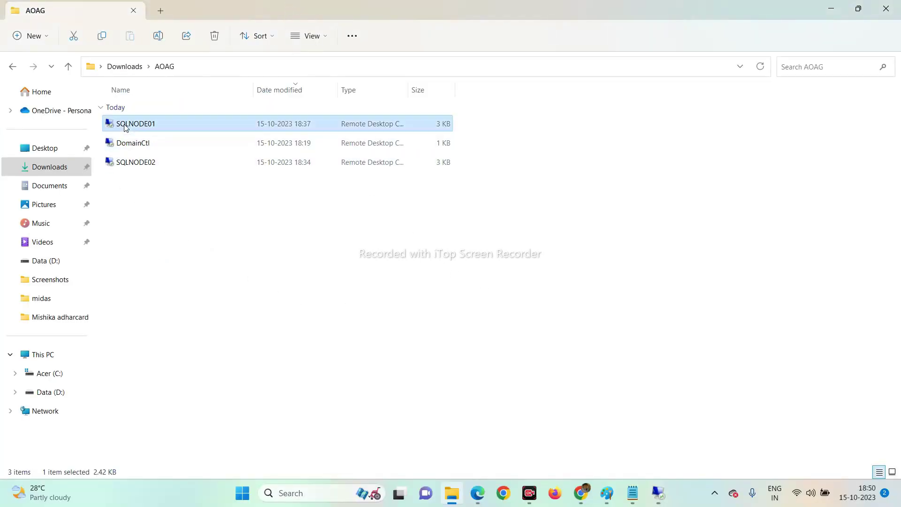
right_click(125, 128)
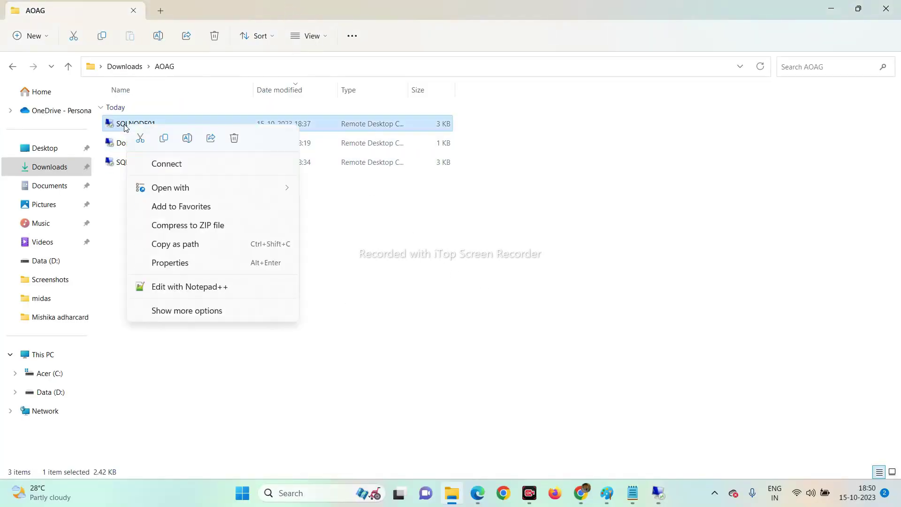
left_click(168, 315)
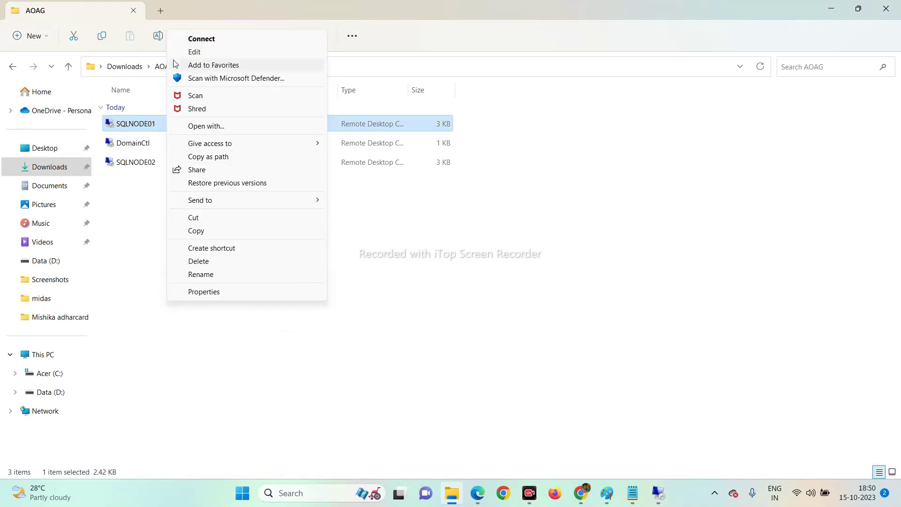
left_click(192, 51)
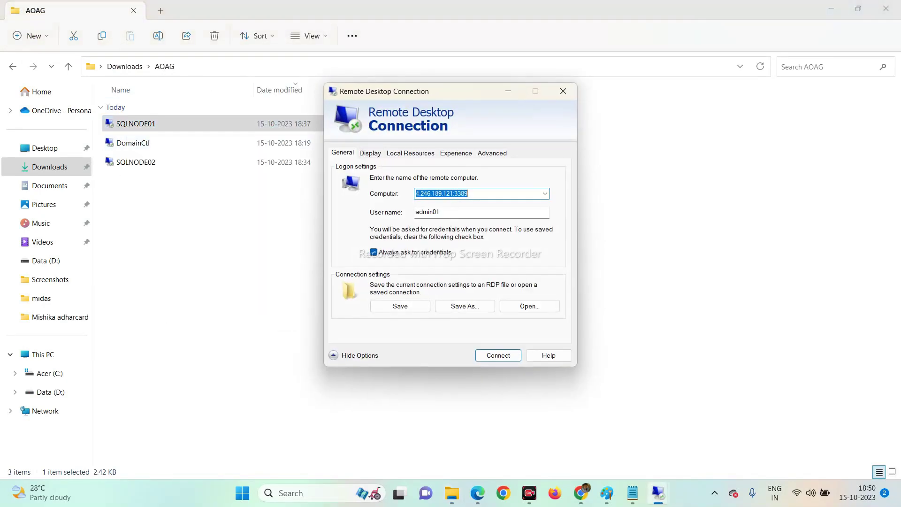
key("Tab")
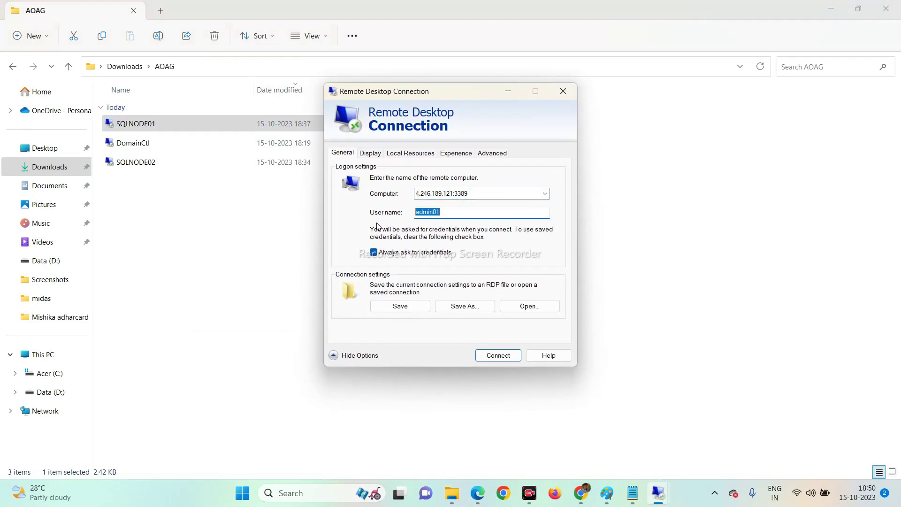
key("ctrl+a")
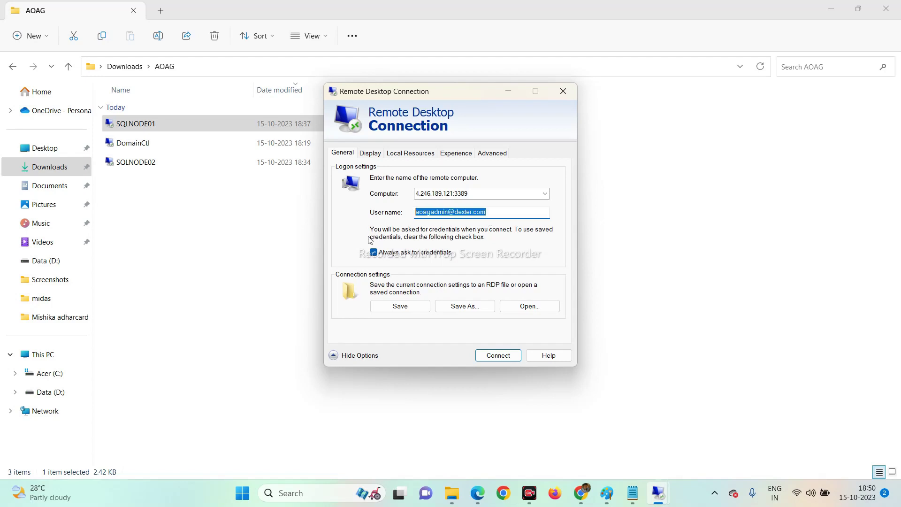
left_click(402, 308)
left_click(497, 355)
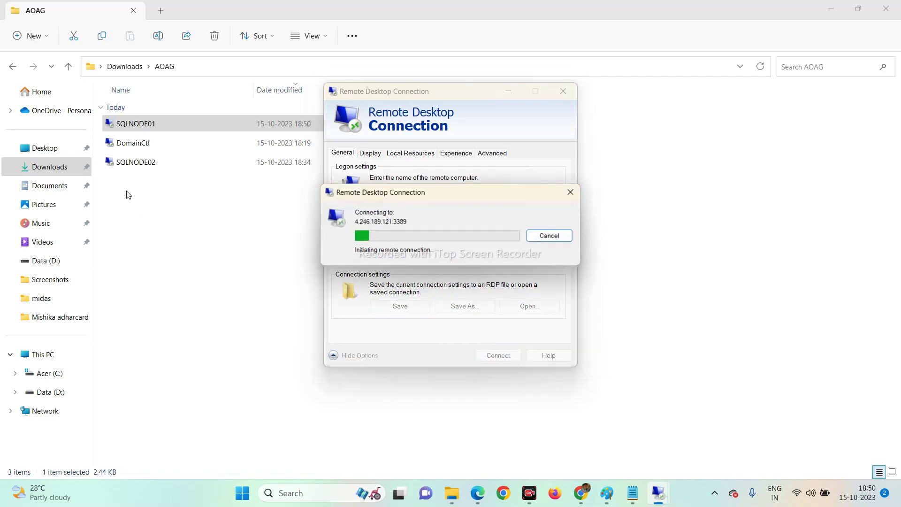
left_click(119, 163)
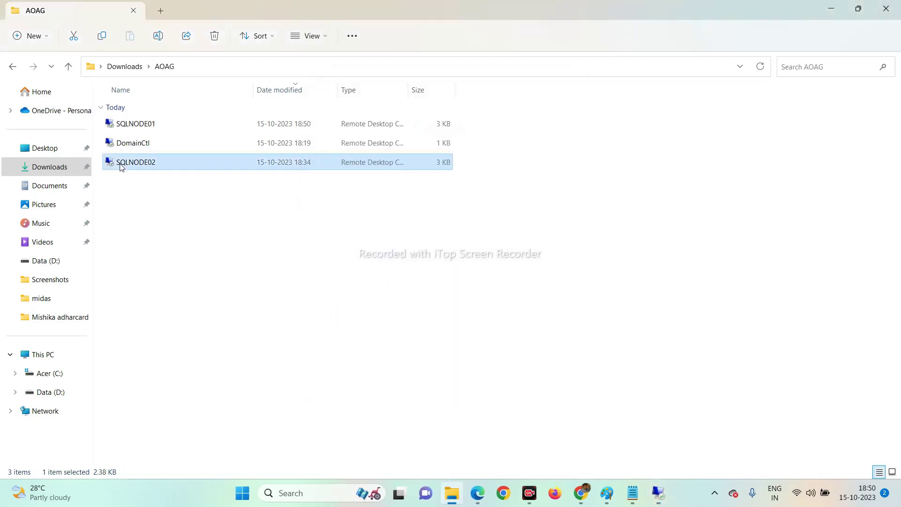
right_click(123, 164)
left_click(181, 351)
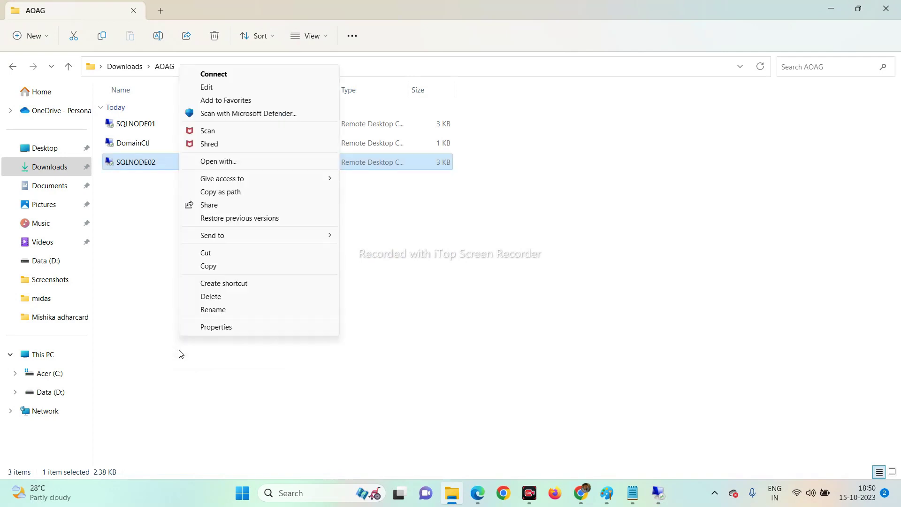
left_click(203, 87)
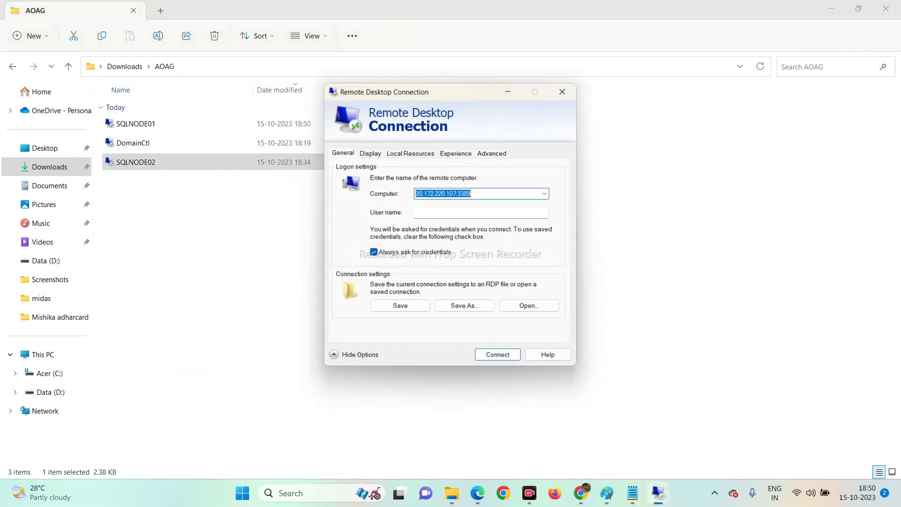
left_click(481, 213)
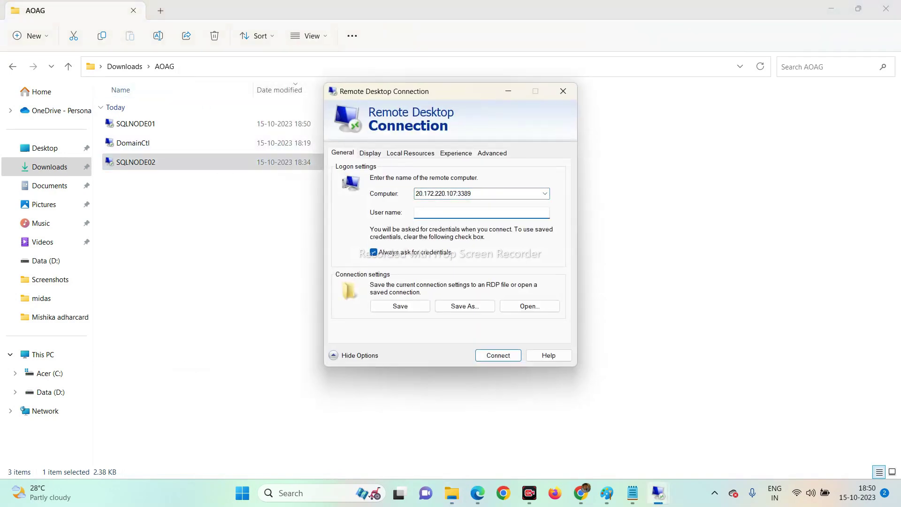
key("ctrl+v")
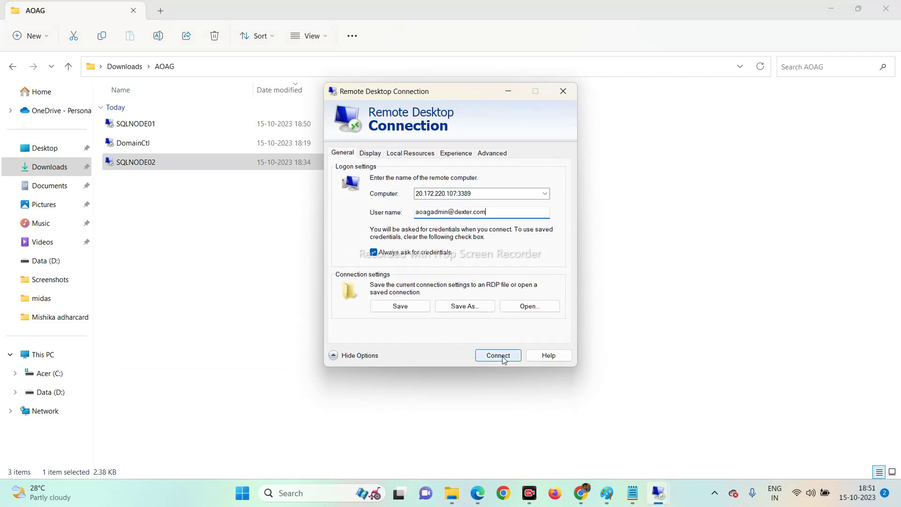
left_click(400, 311)
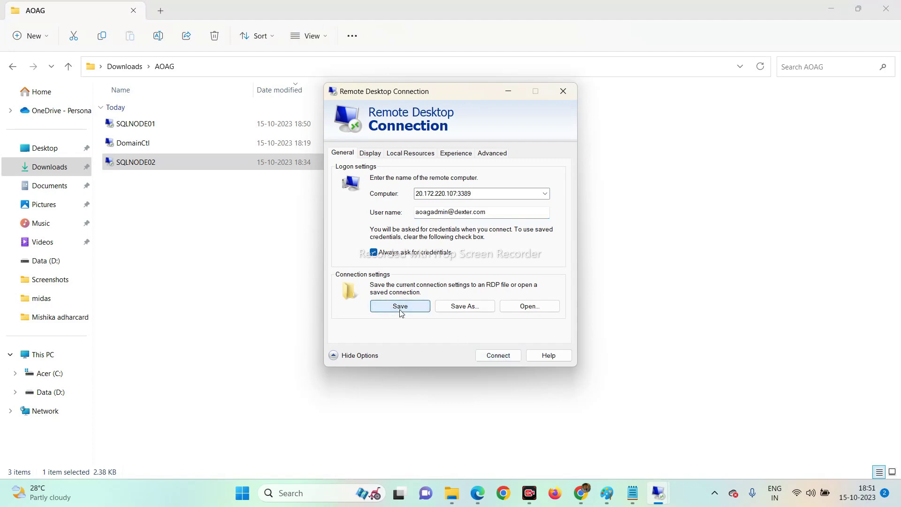
left_click(512, 358)
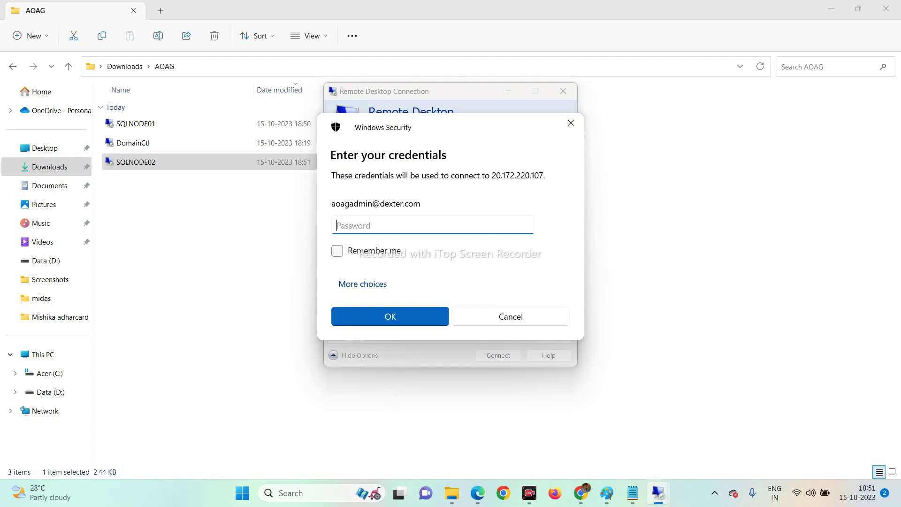
Try signing in to SQLNODE02 with the domain account's password, remembering the credentials.
type("*************")
left_click(337, 251)
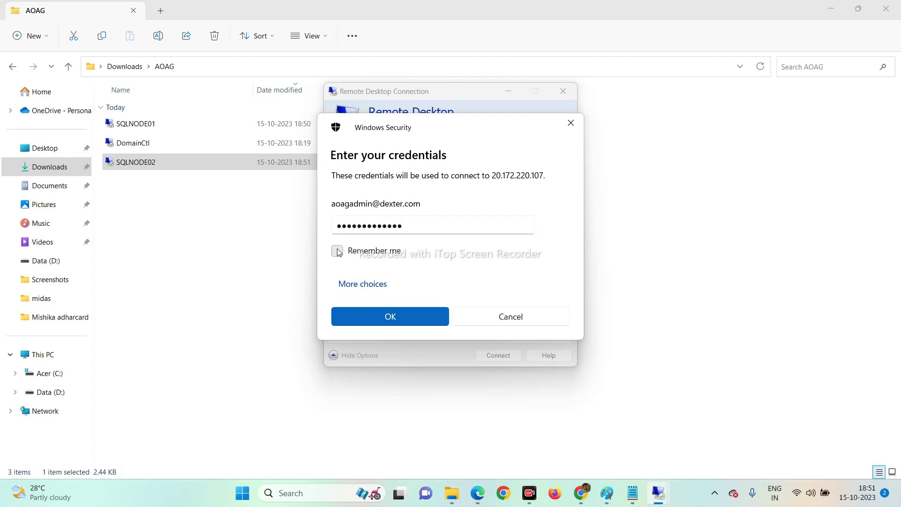
left_click(393, 323)
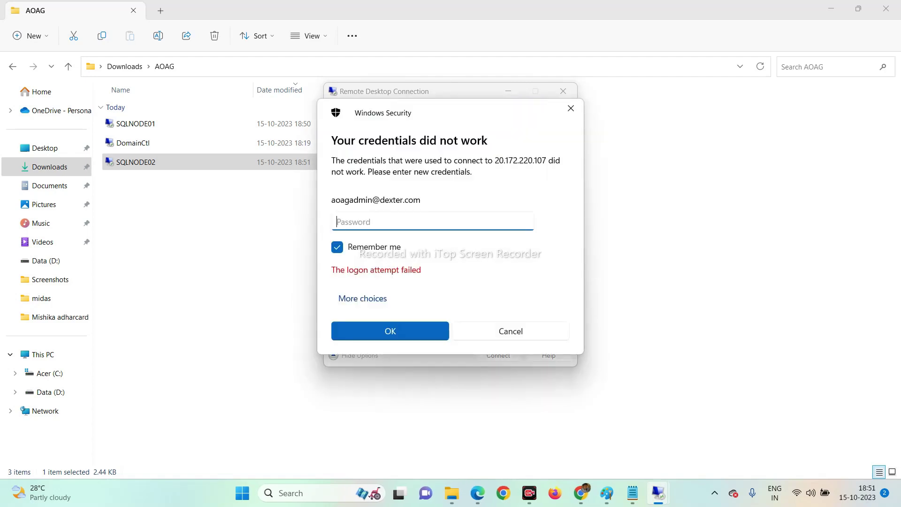
type("•••••••••••••")
Sign in to SQLNODE02 as admin01 instead, then minimize the session.
left_click(373, 299)
left_click(403, 361)
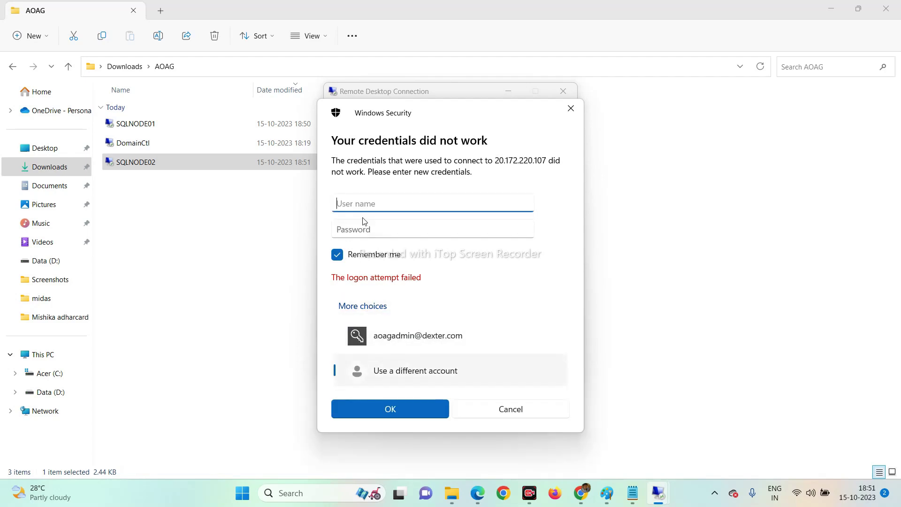
type("admin01")
key("Tab")
type("P")
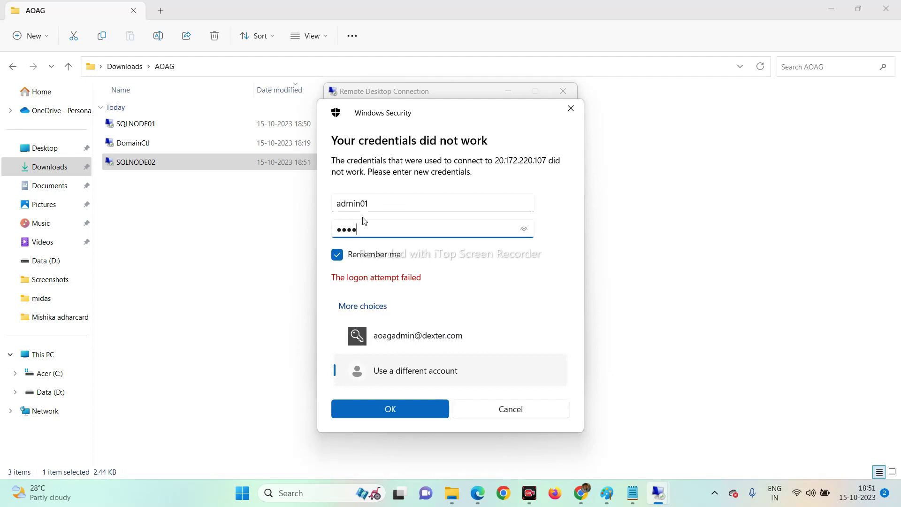
type("•••••••••")
key("Return")
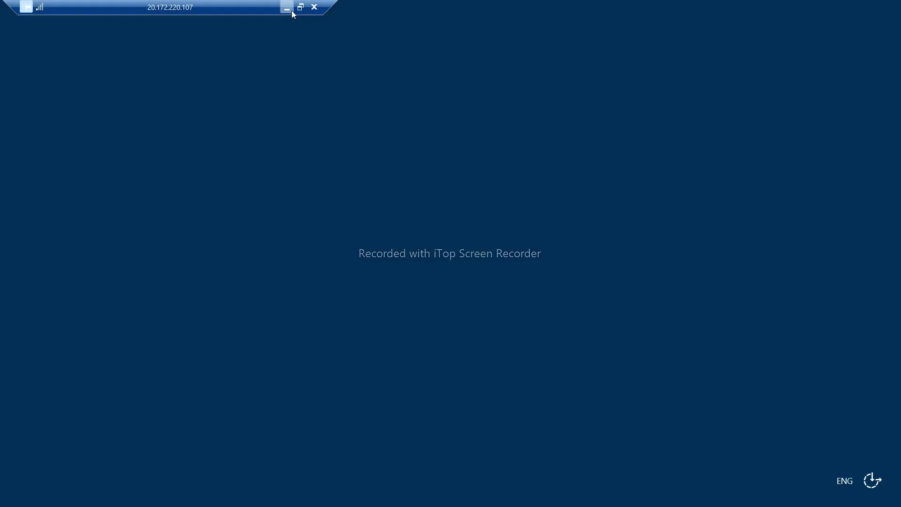
left_click(291, 9)
Sign in to the 4.246.189.121 server with a different local admin account, then minimize it.
mouse_move(659, 493)
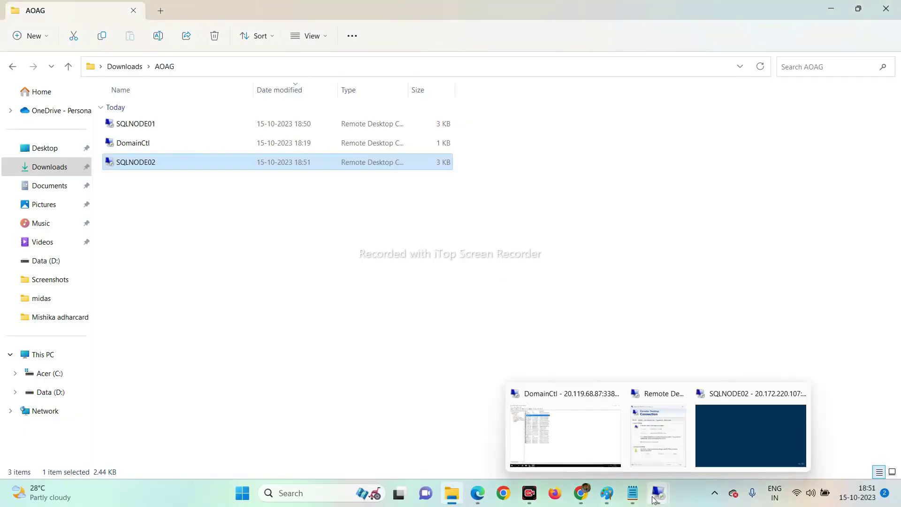
left_click(636, 443)
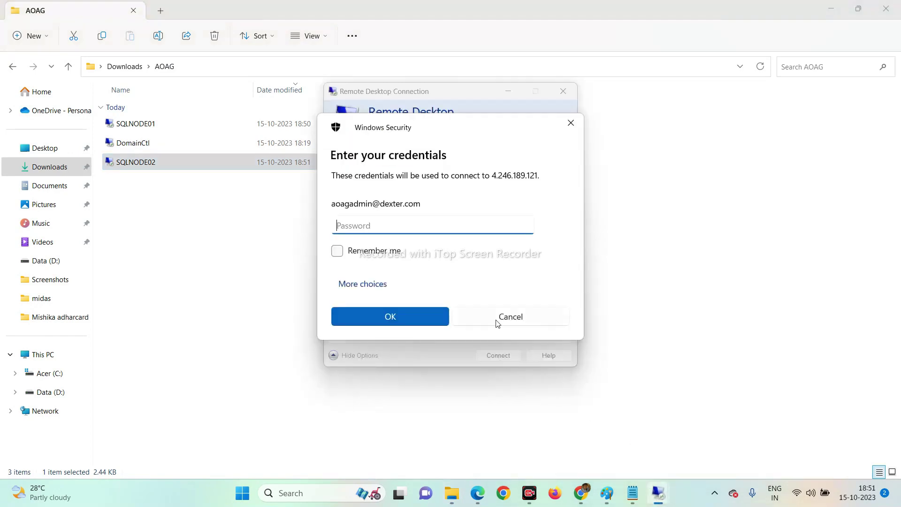
left_click(377, 286)
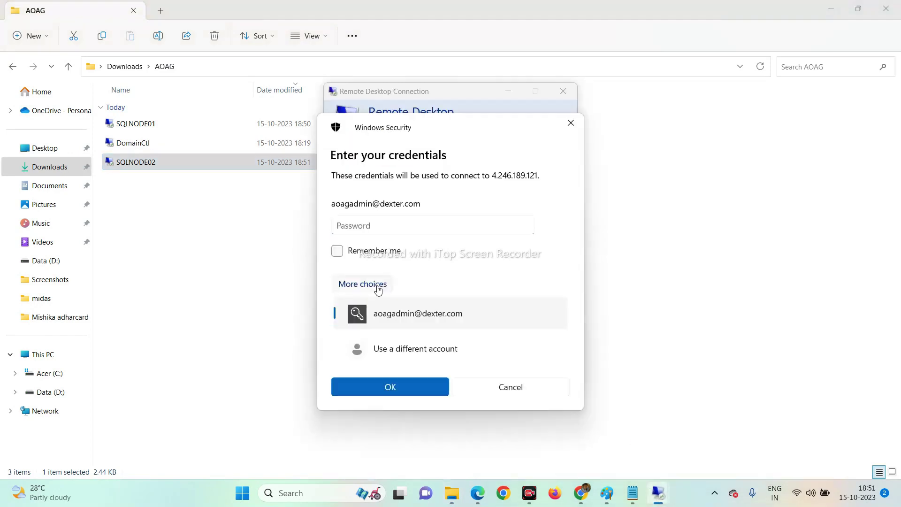
left_click(403, 359)
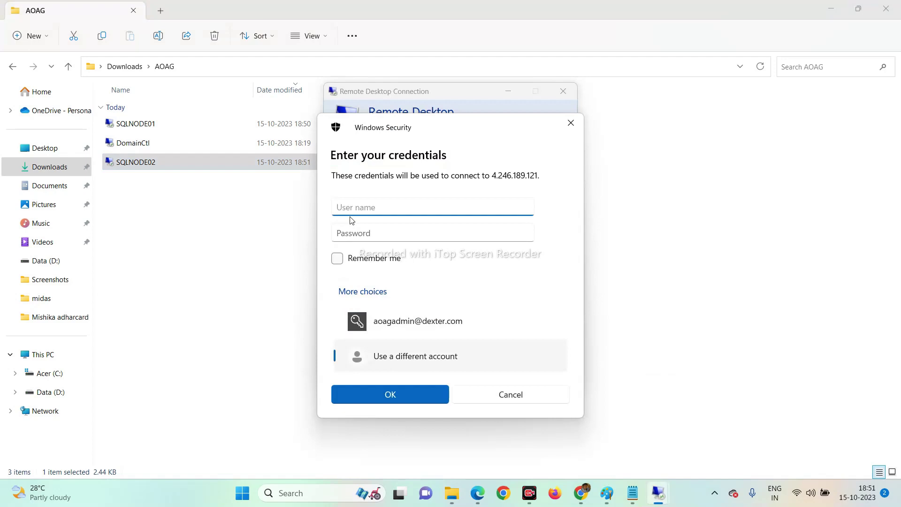
type("admin01")
key("Tab")
type("P•••••")
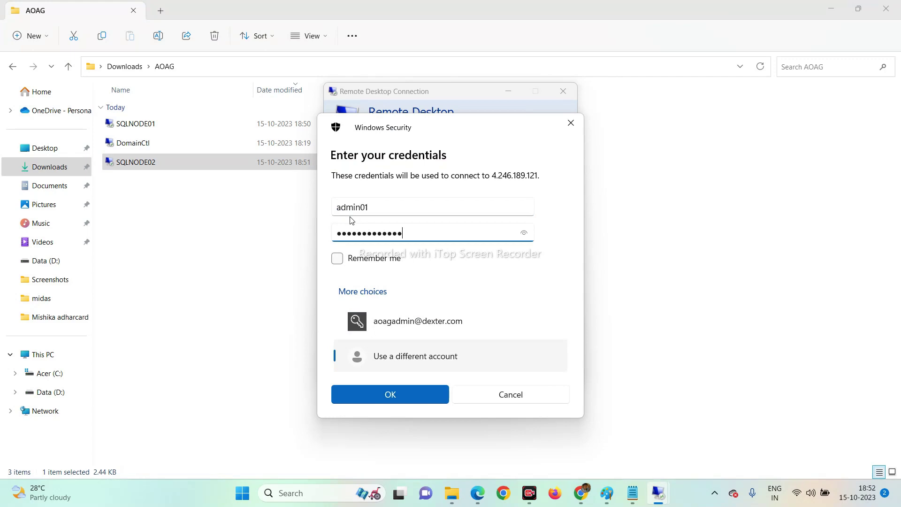
left_click(407, 398)
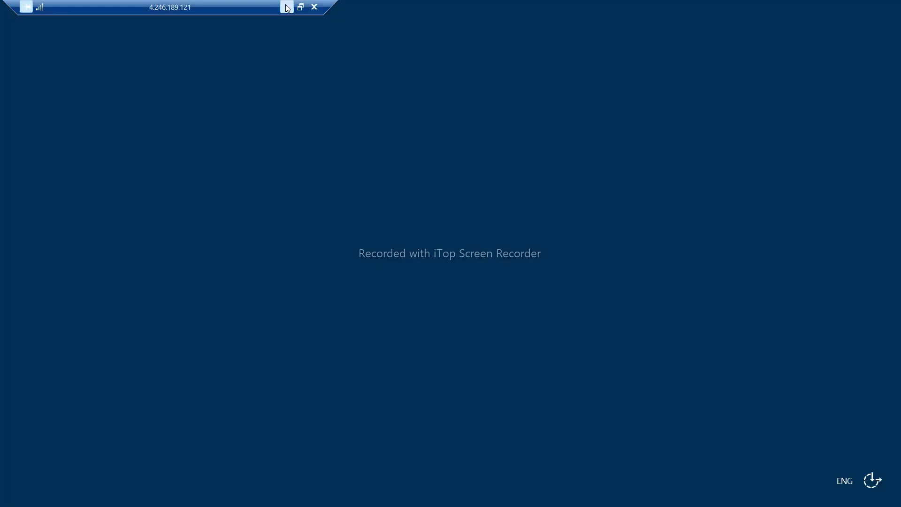
left_click(287, 8)
On SQLNODE02, open This PC's system properties via a 'mypc' search.
mouse_move(658, 492)
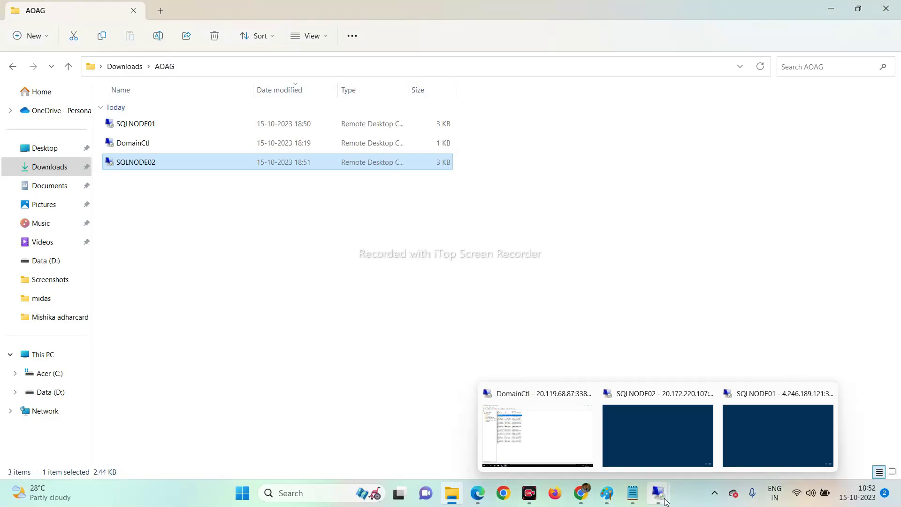
left_click(654, 455)
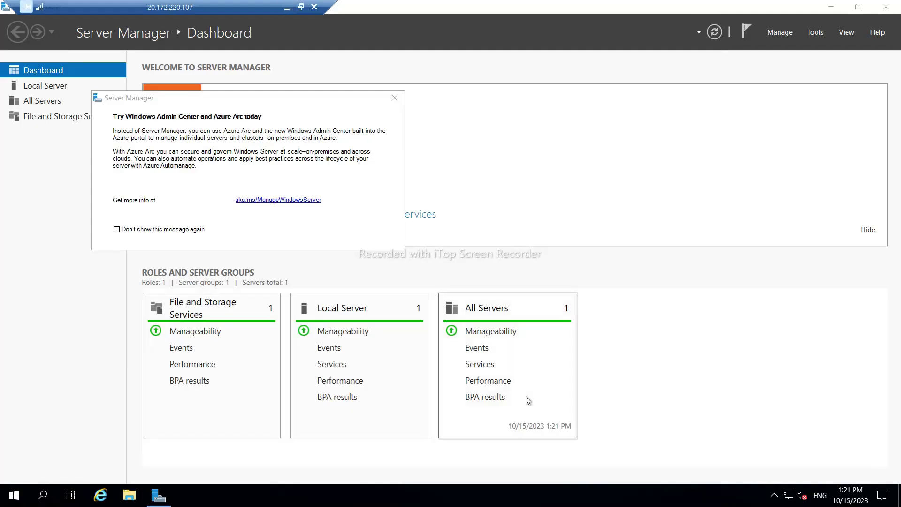
left_click(14, 501)
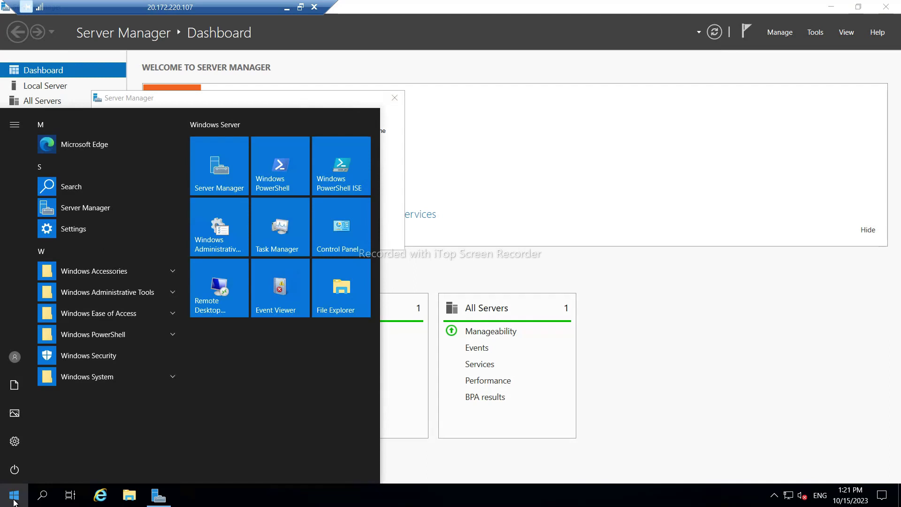
type("mypc")
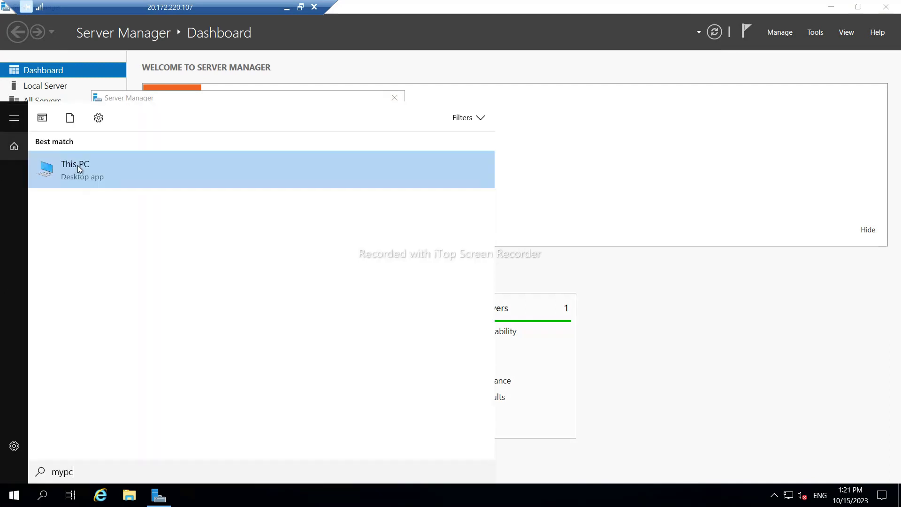
right_click(77, 165)
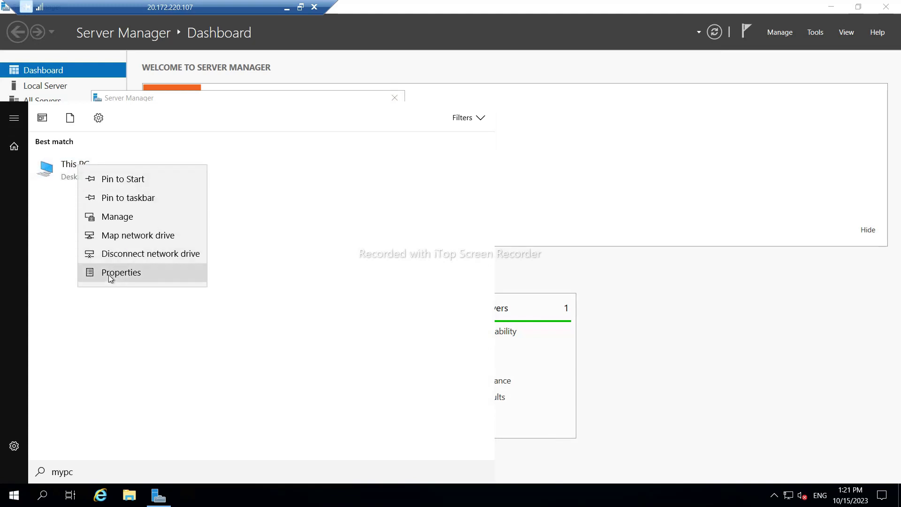
left_click(114, 274)
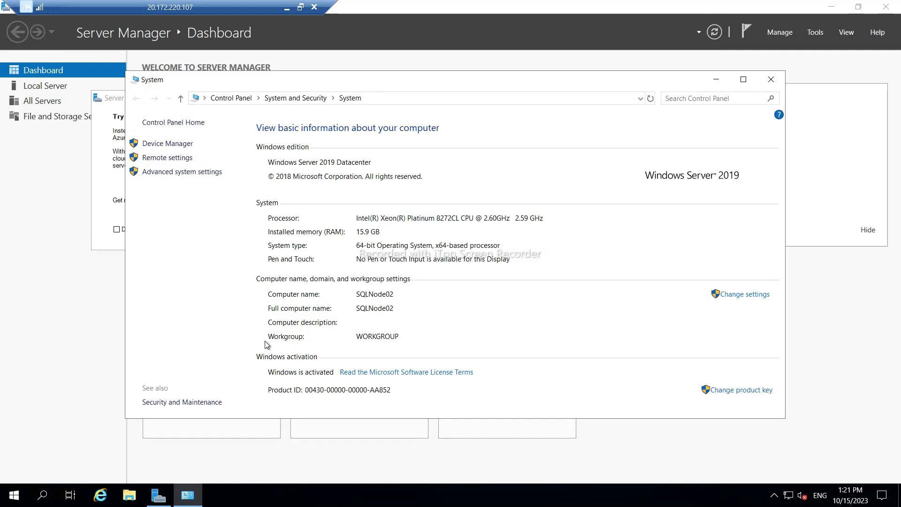
left_click(727, 295)
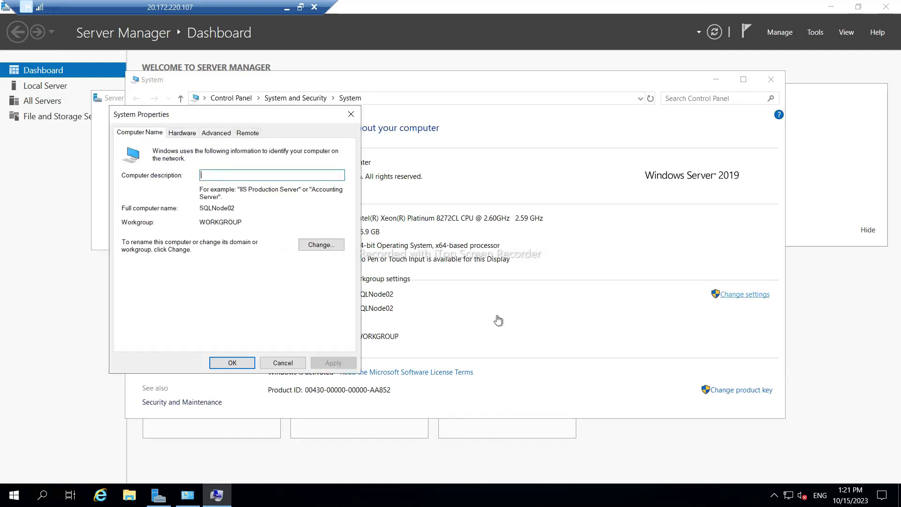
Make the computer a member of domain dexter.com using the aoagadmin credentials.
left_click(313, 245)
left_click(134, 270)
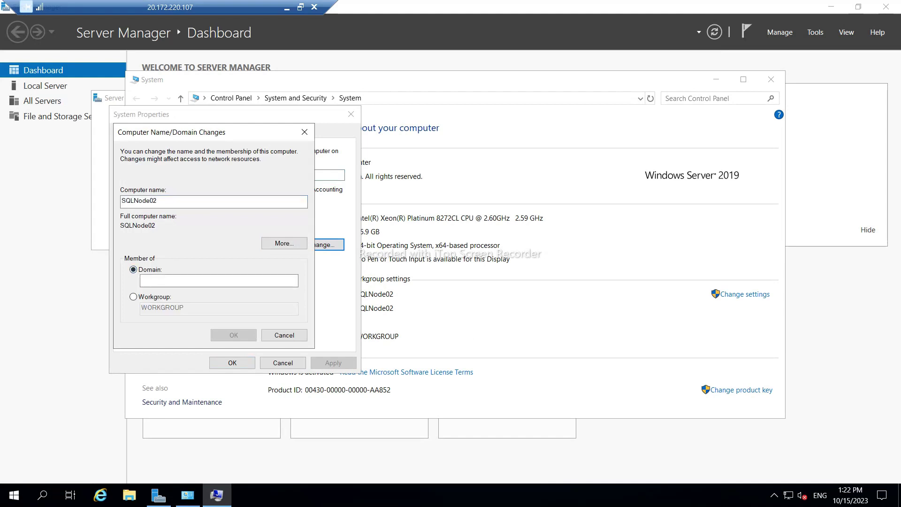
left_click(219, 281)
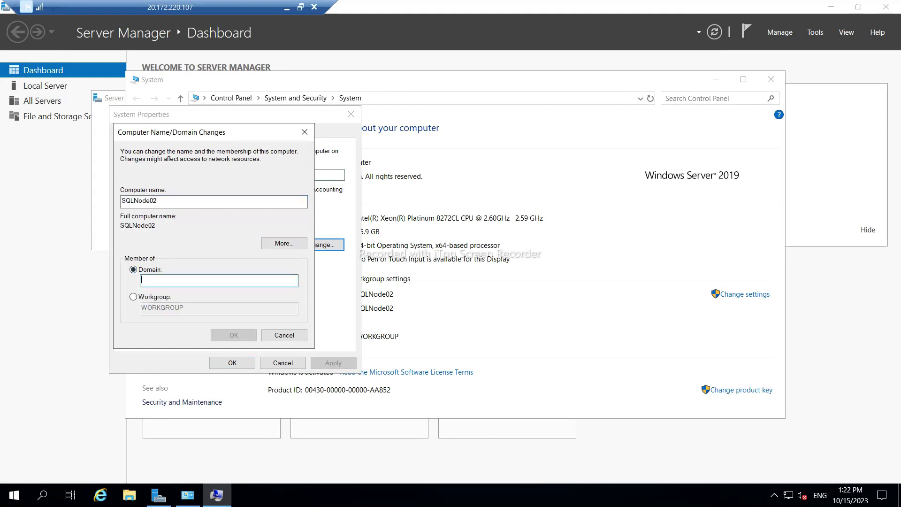
type("dex")
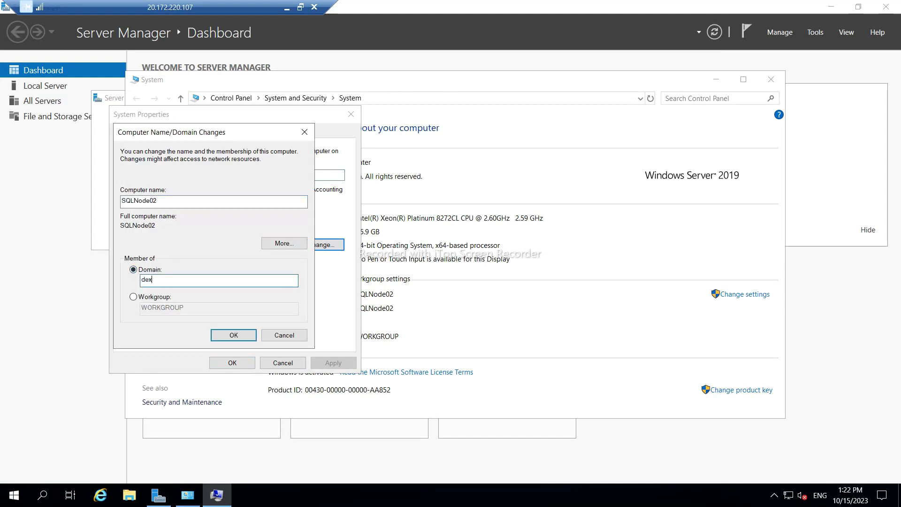
type("ter.com")
left_click(234, 335)
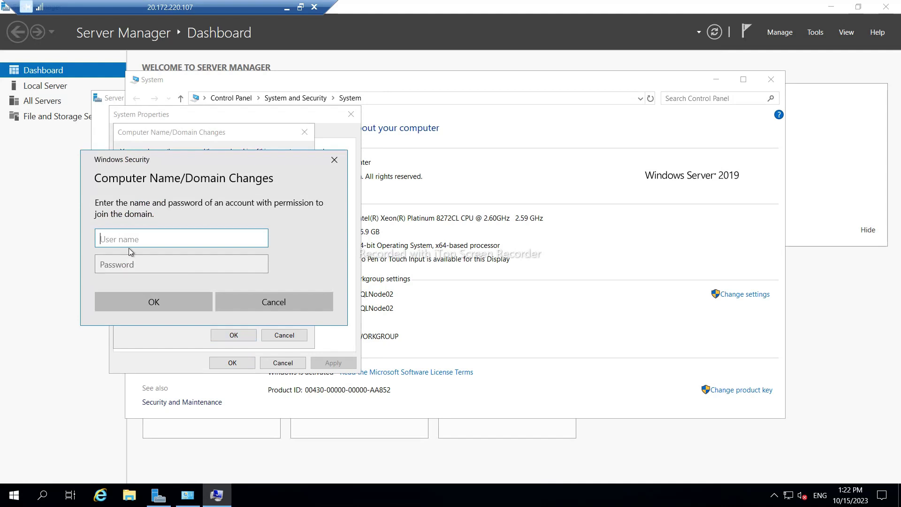
type("aoagadmin")
key("Tab")
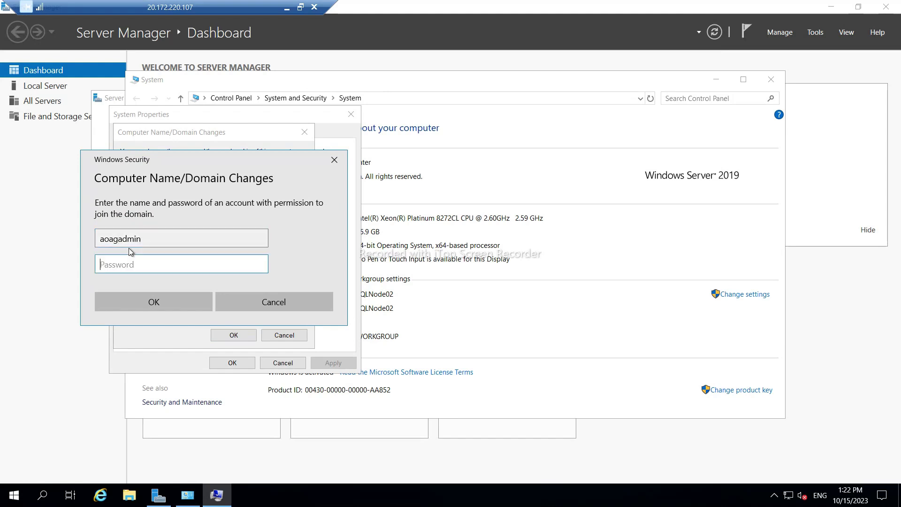
type("•")
left_click(155, 303)
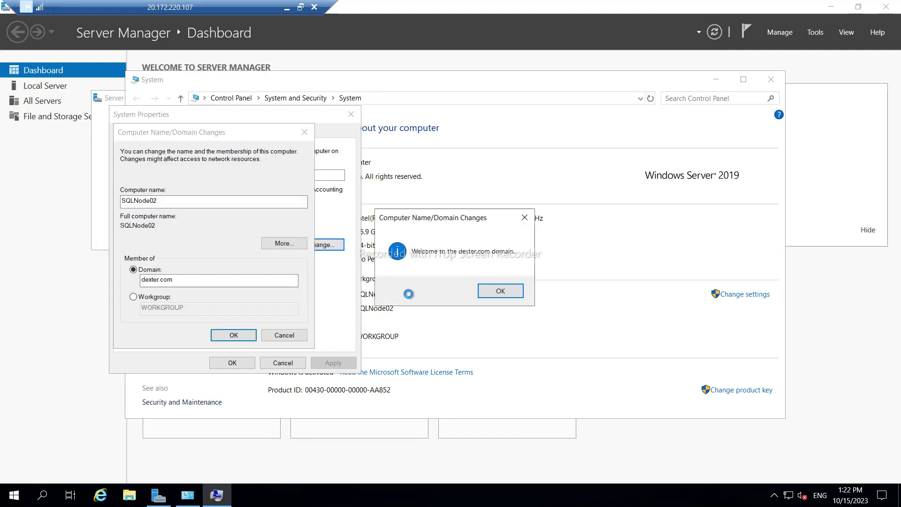
Acknowledge the welcome and restart notices, then restart SQLNode02 now.
left_click(490, 293)
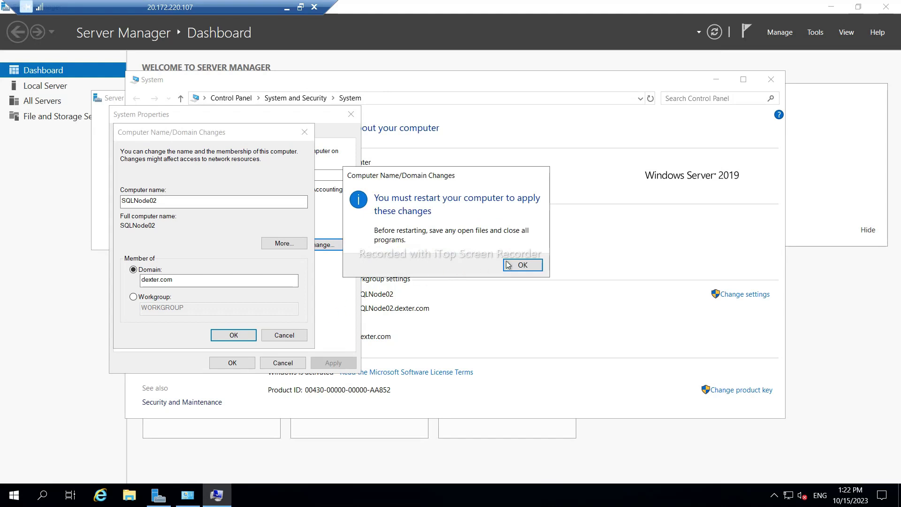
left_click(522, 265)
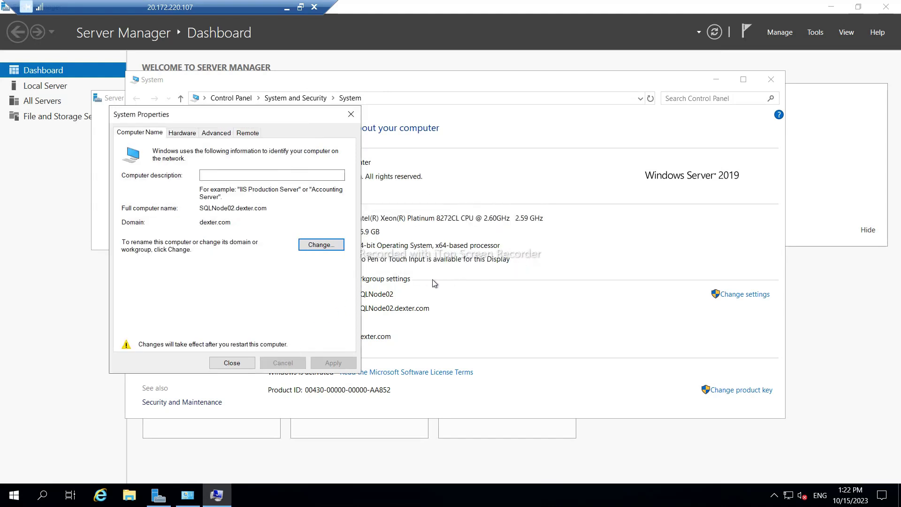
left_click(232, 363)
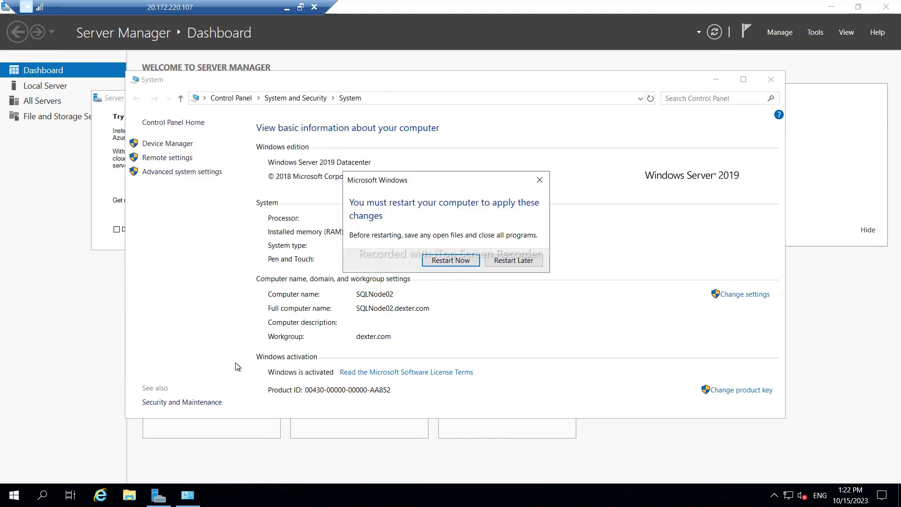
left_click(447, 265)
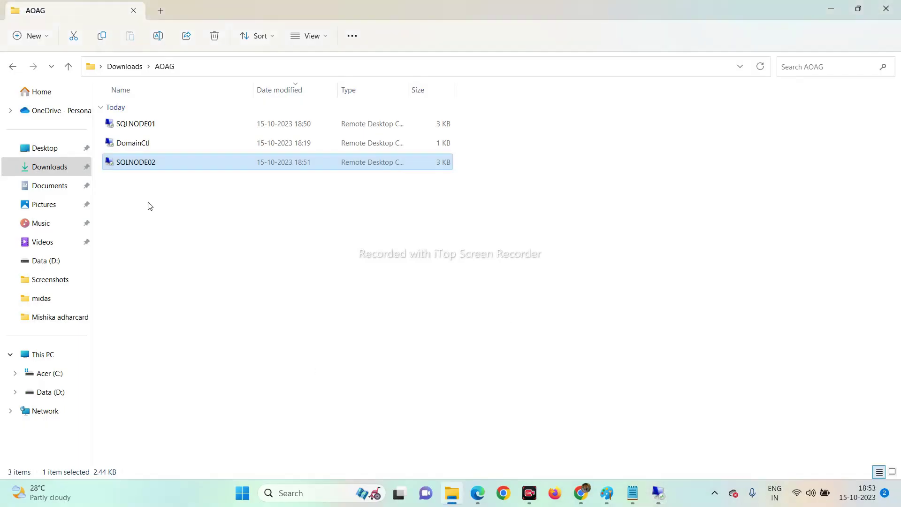
Review SQLNODE02's saved connection settings, then switch back to the full-screen SQLNODE01 session.
right_click(134, 169)
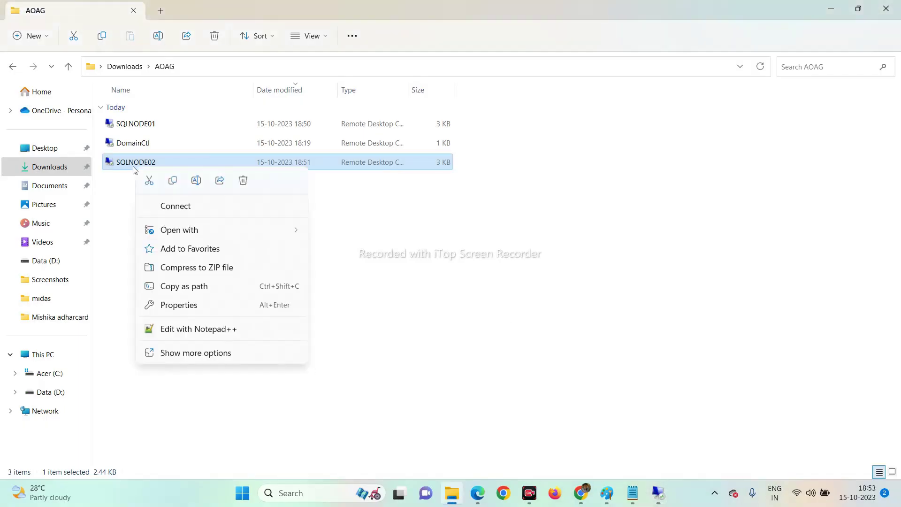
left_click(198, 354)
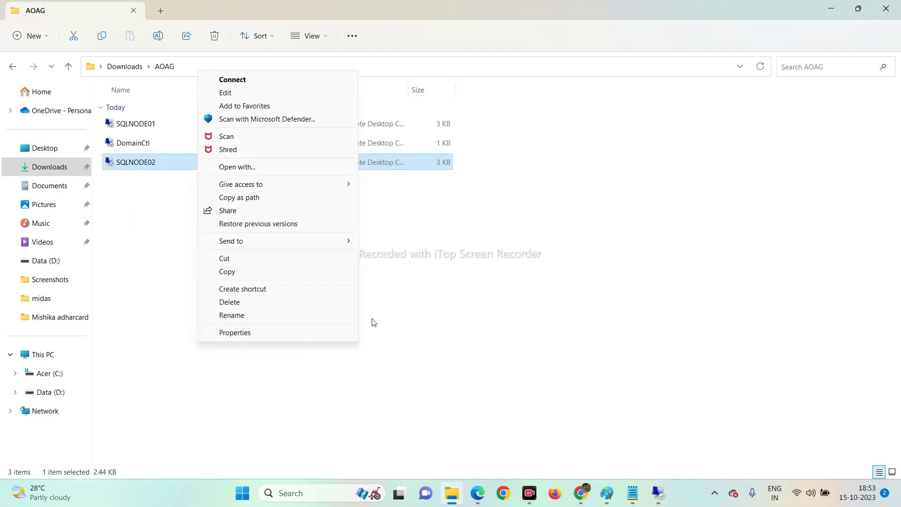
left_click(225, 92)
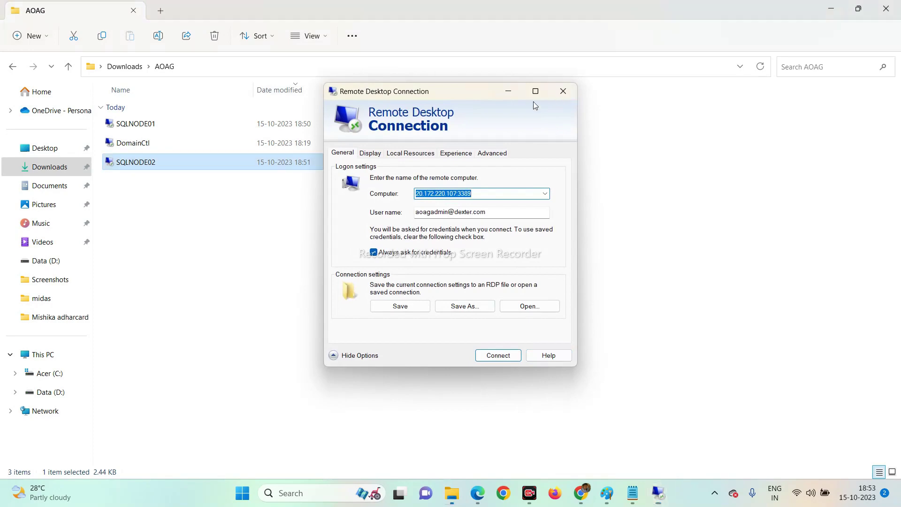
left_click(563, 91)
mouse_move(658, 493)
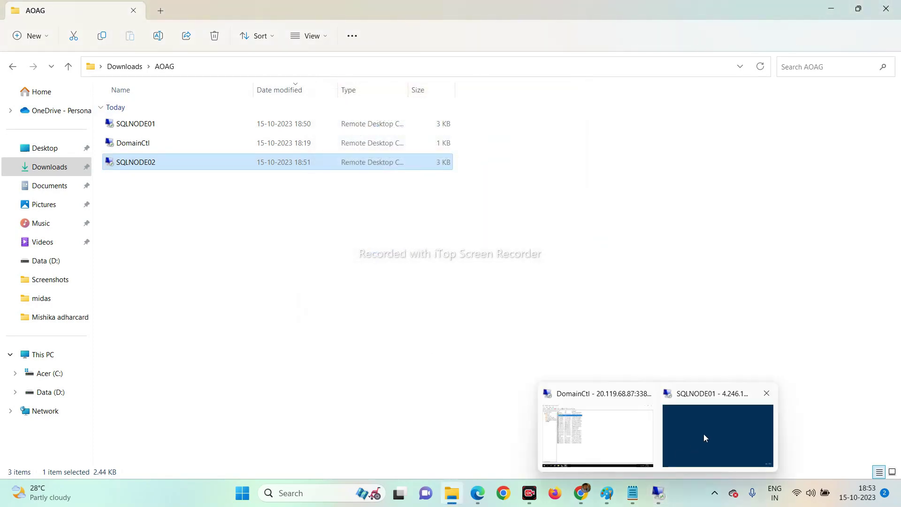
left_click(704, 432)
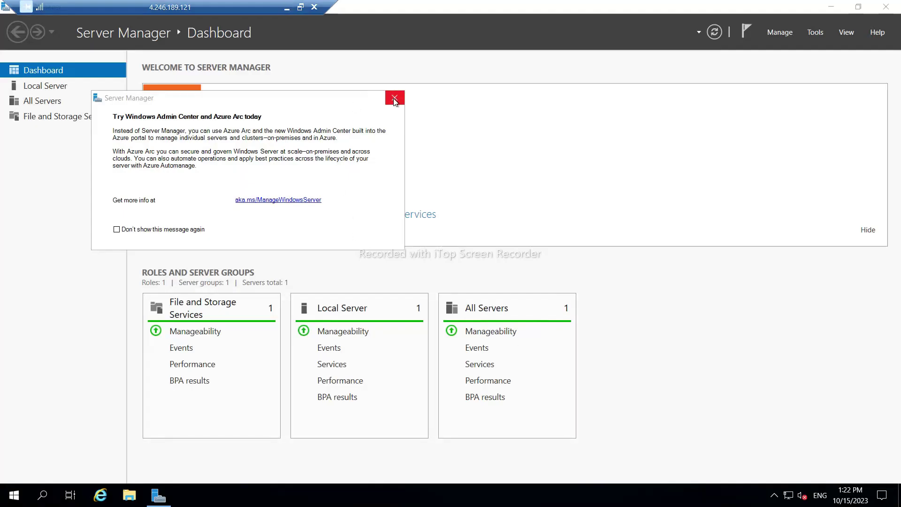
Dismiss the Admin Center prompt and open SQLNode01's system properties via a 'mypc' search.
left_click(394, 98)
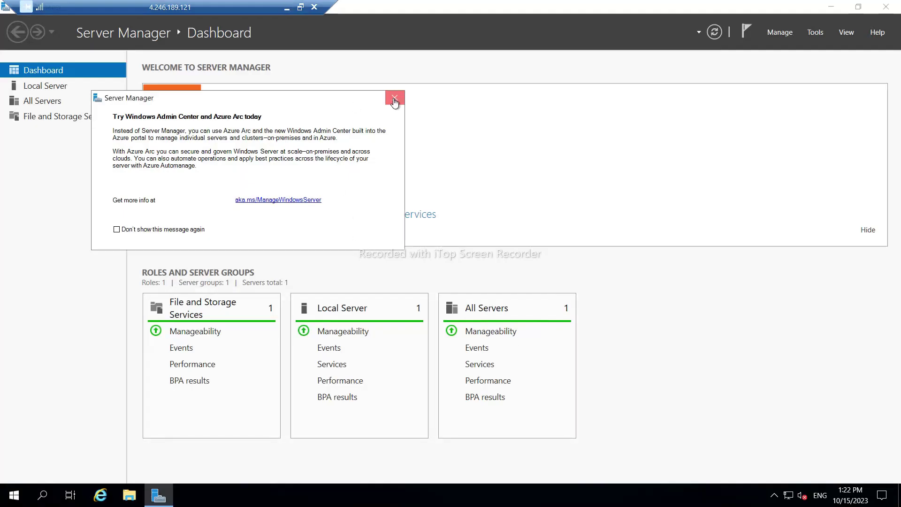
left_click(12, 497)
type("mypc")
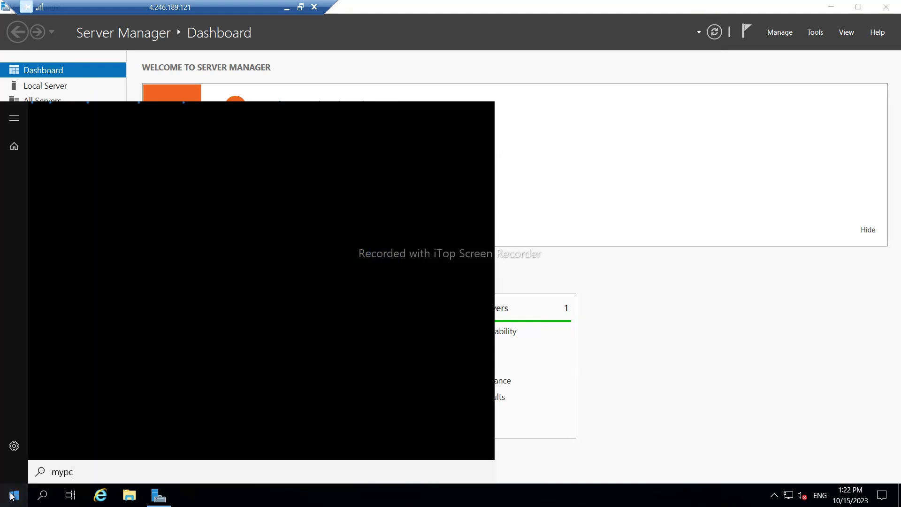
right_click(66, 176)
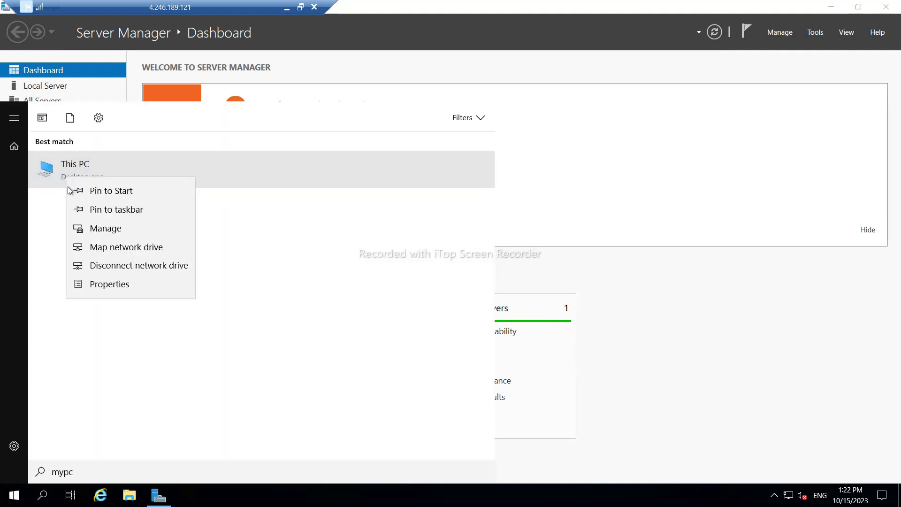
left_click(142, 291)
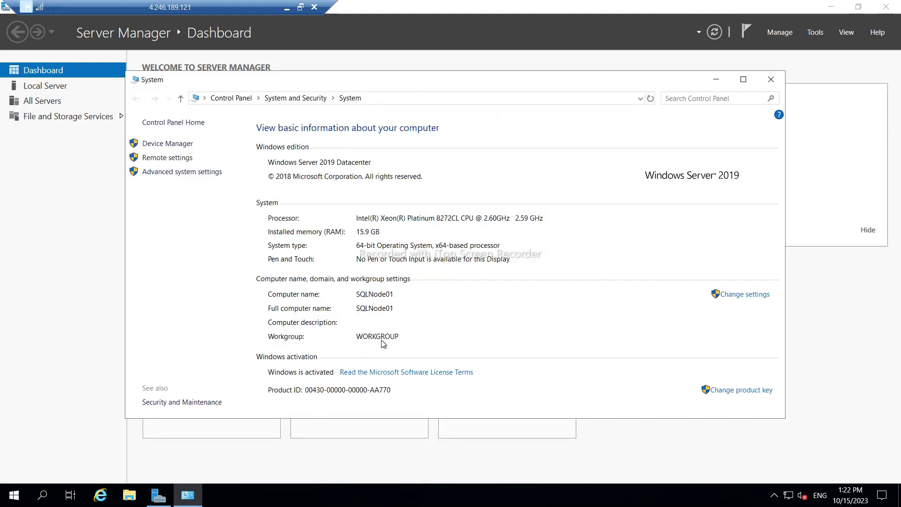
left_click(746, 294)
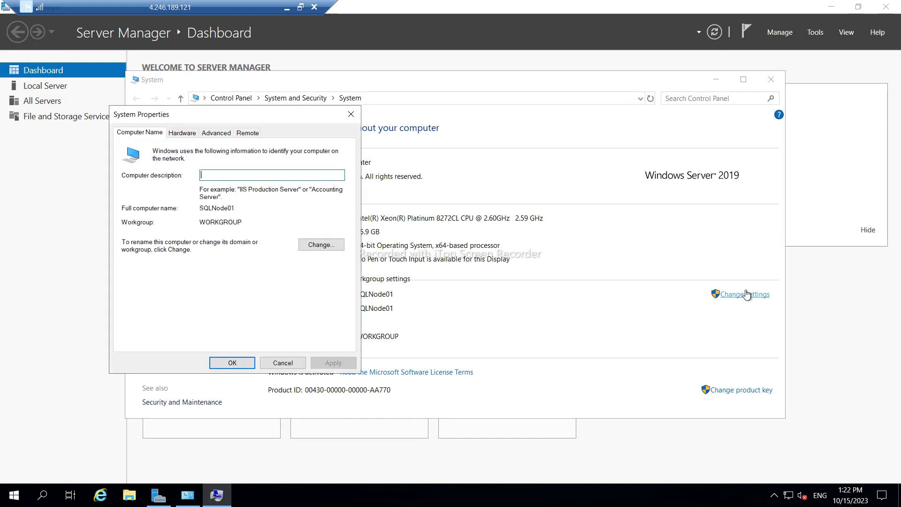
Make SQLNode01 a member of domain dexter.com using the aoagadmin credentials.
left_click(321, 244)
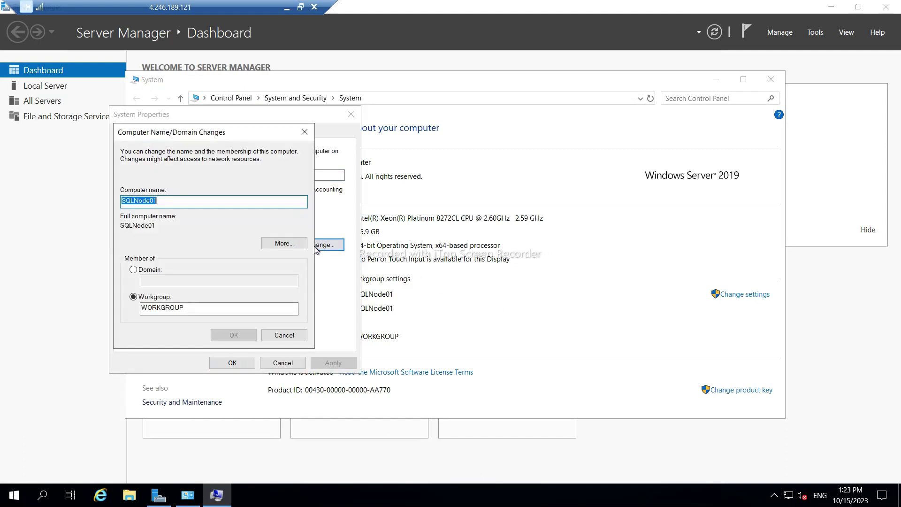
left_click(134, 271)
left_click(153, 282)
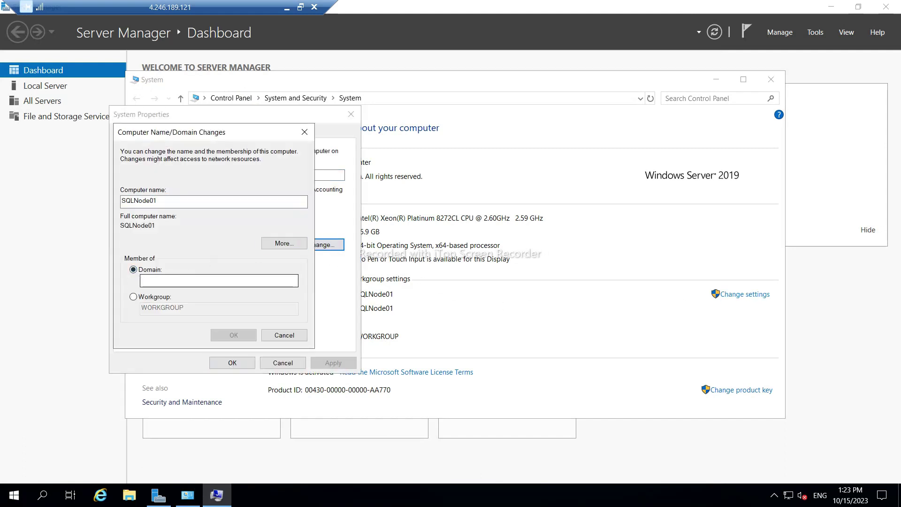
type("dexter.com")
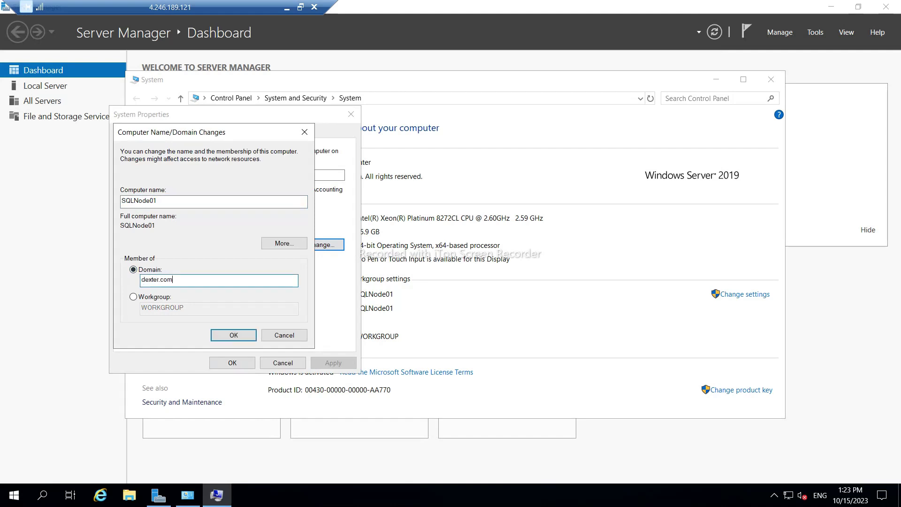
left_click(235, 336)
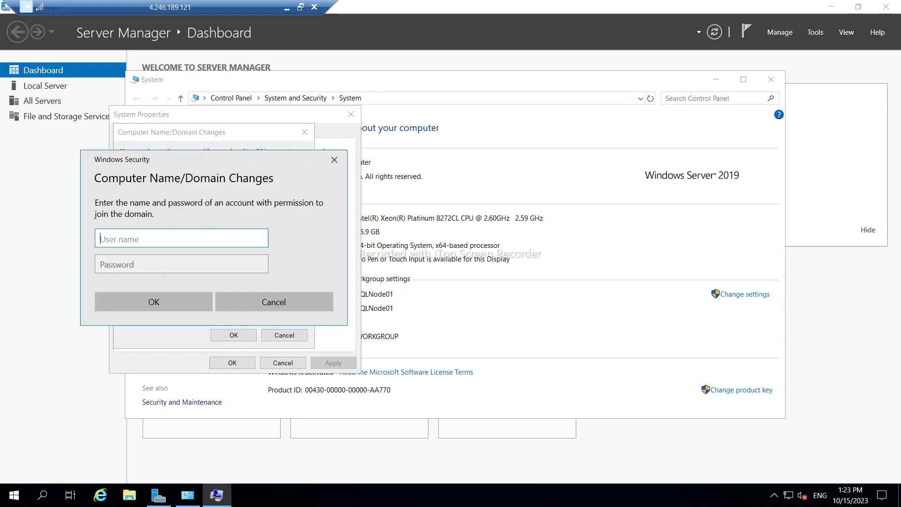
type("aoagadmin")
key("Tab")
type("*")
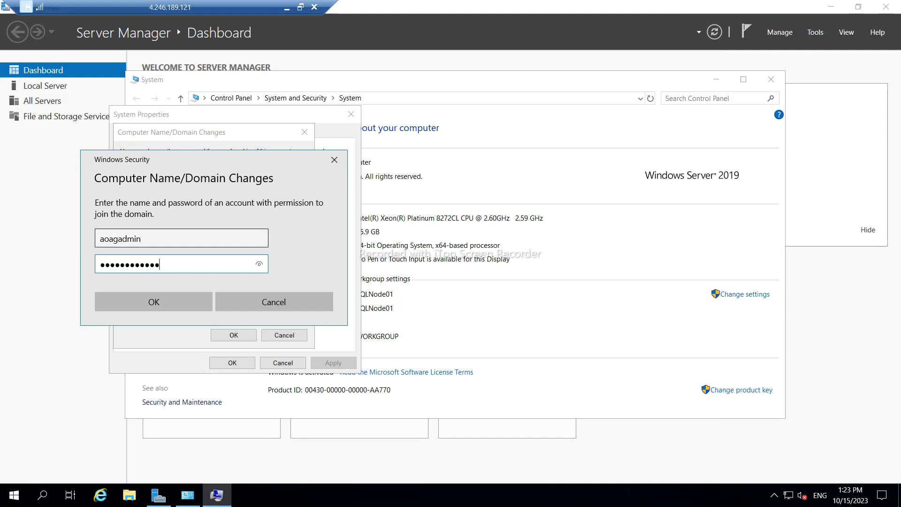
left_click(168, 302)
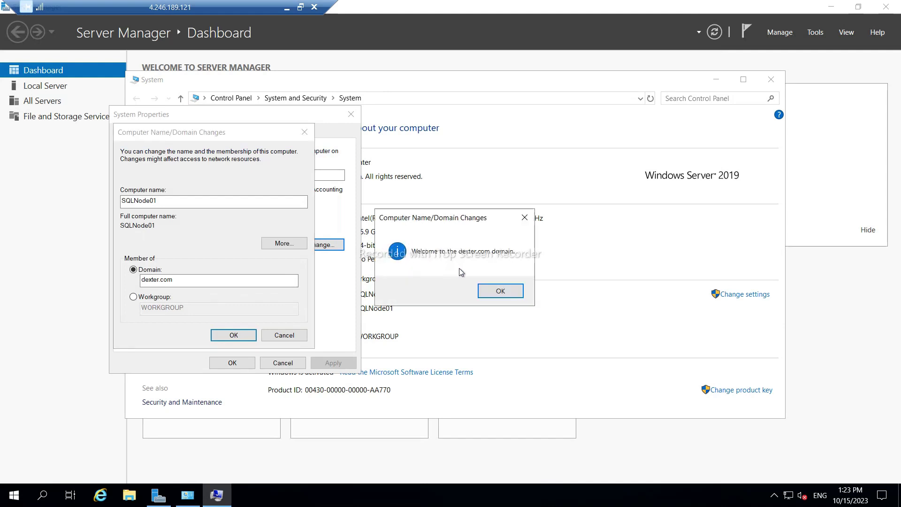
Acknowledge the welcome and restart notices, then restart SQLNode01 now.
left_click(506, 294)
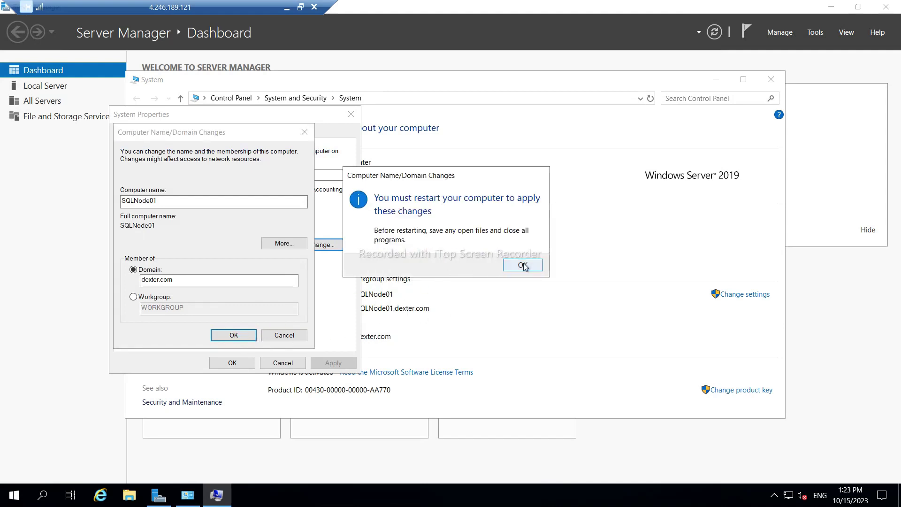
left_click(523, 265)
left_click(234, 365)
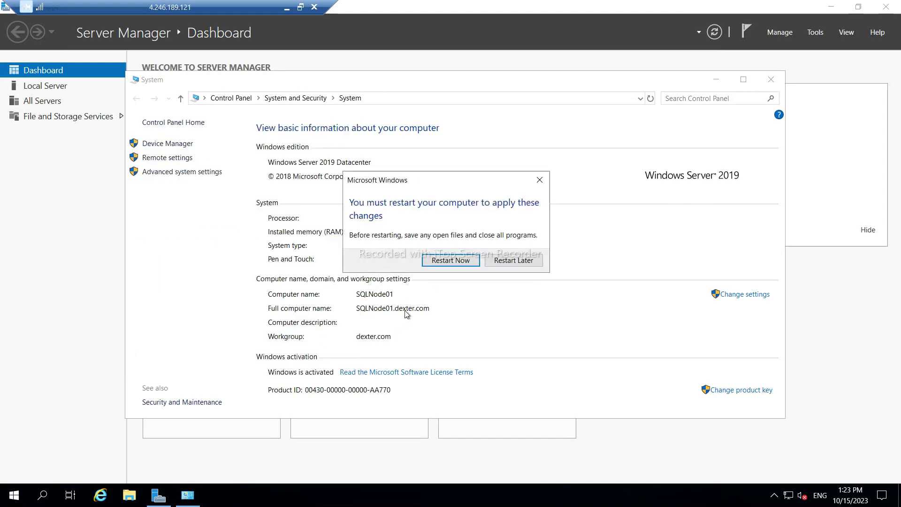
left_click(440, 262)
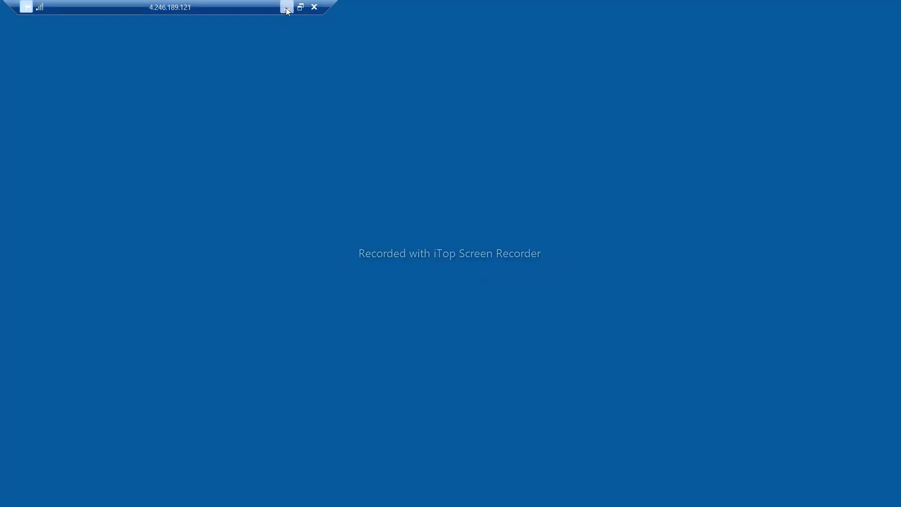
Minimize the session and try connecting to SQLNode01 at 4.246.189.121 from its RDP file.
left_click(287, 8)
left_click(172, 248)
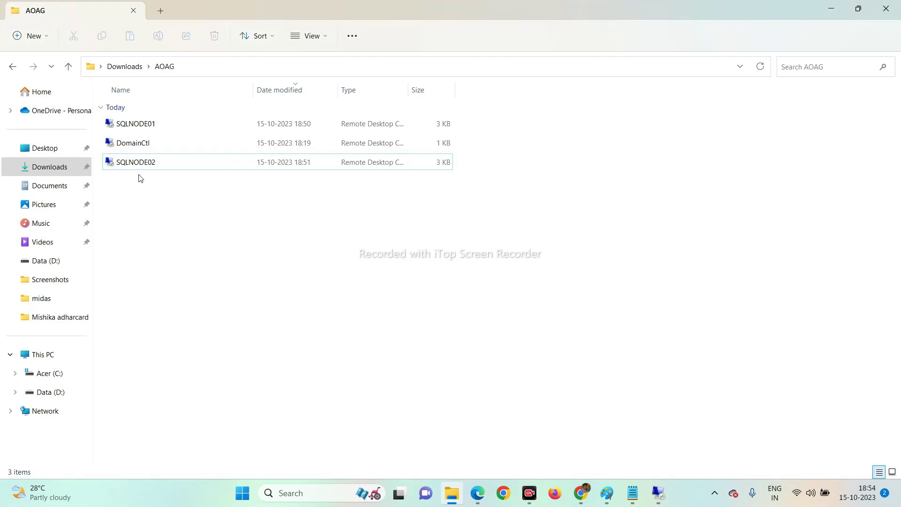
right_click(132, 131)
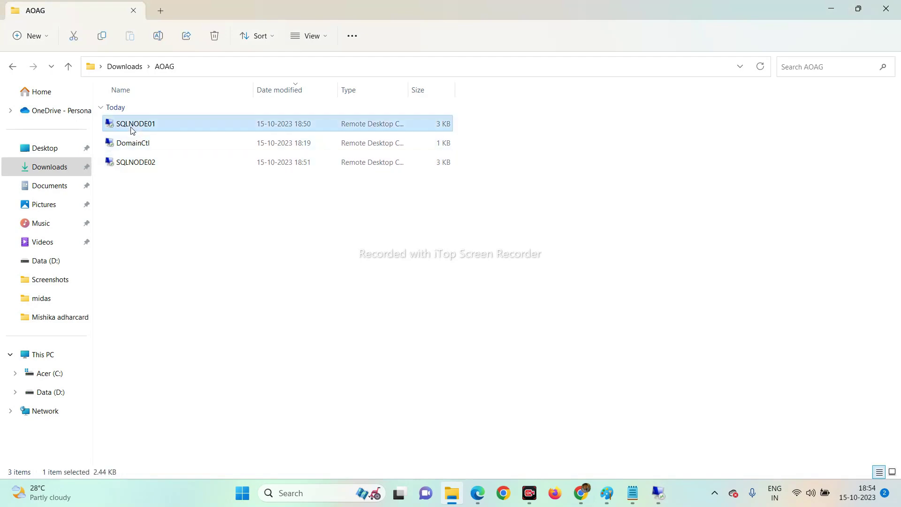
left_click(182, 314)
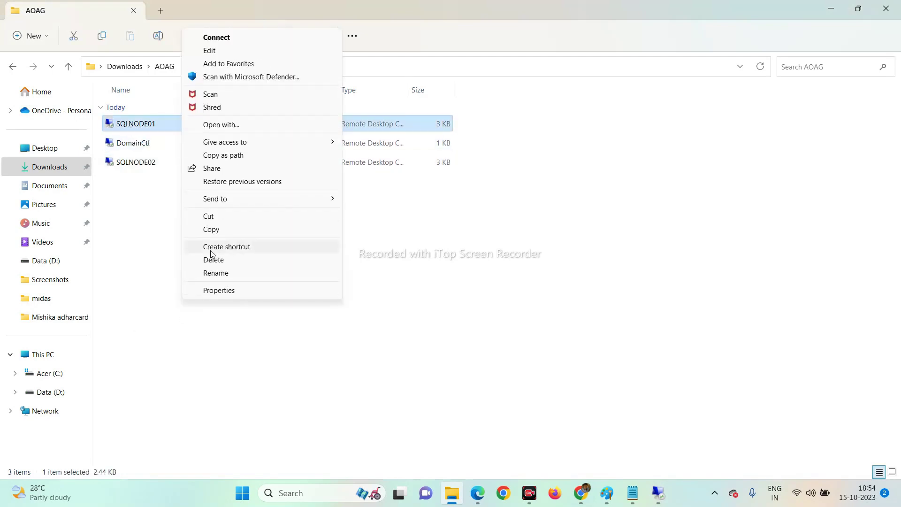
left_click(209, 53)
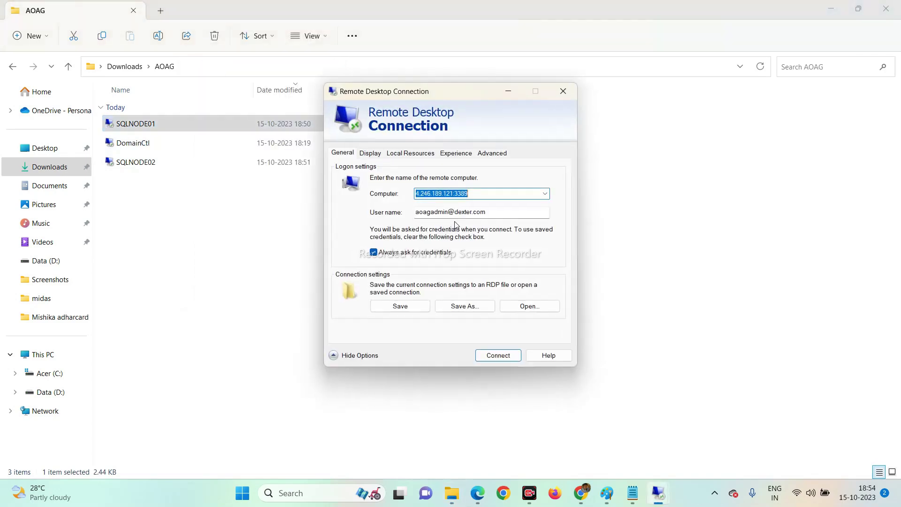
left_click(498, 355)
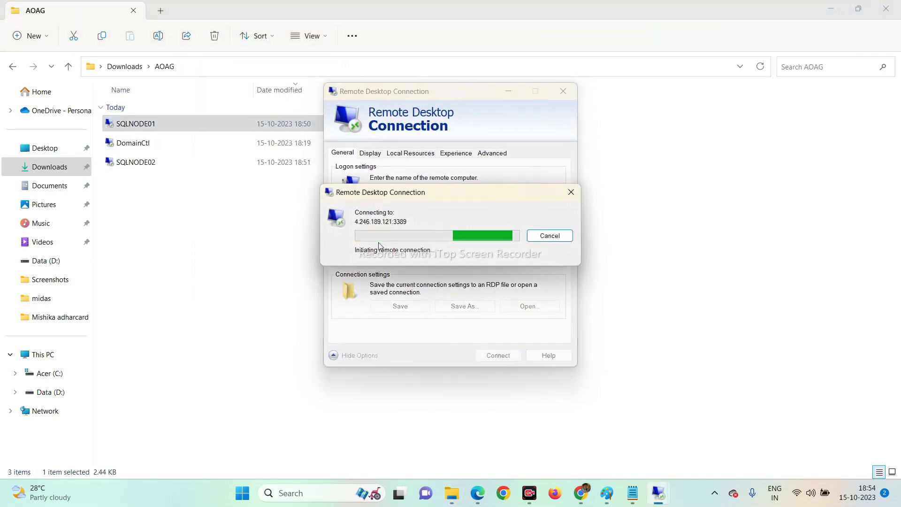
Connect to SQLNODE02 with the password, suppress future certificate warnings, and minimize the session.
left_click(127, 166)
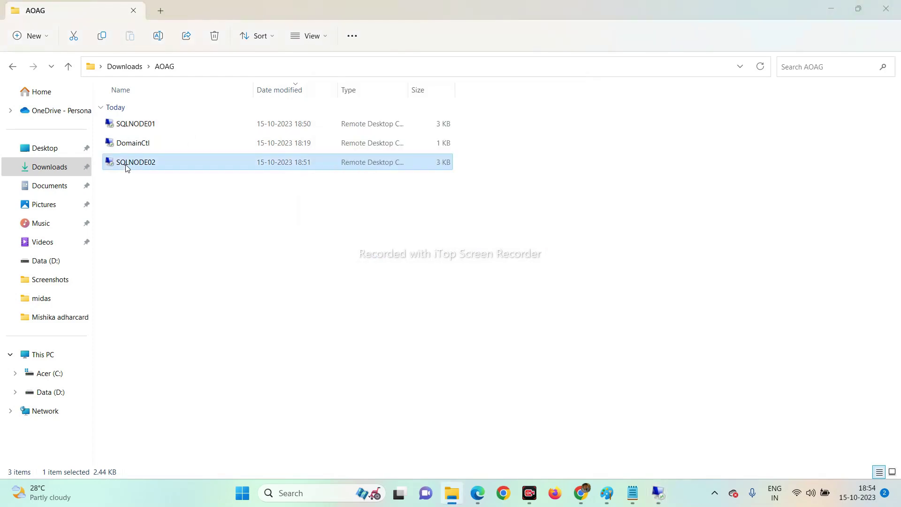
double_click(127, 165)
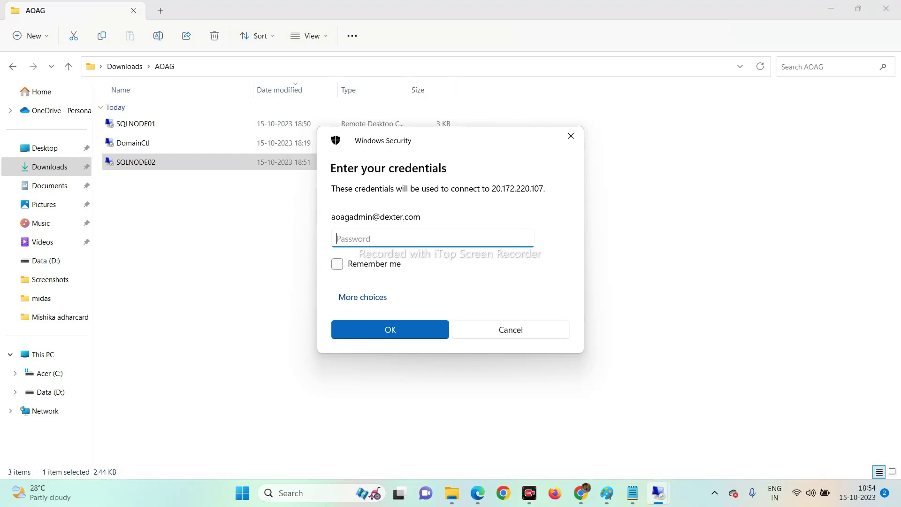
type("****")
key("Return")
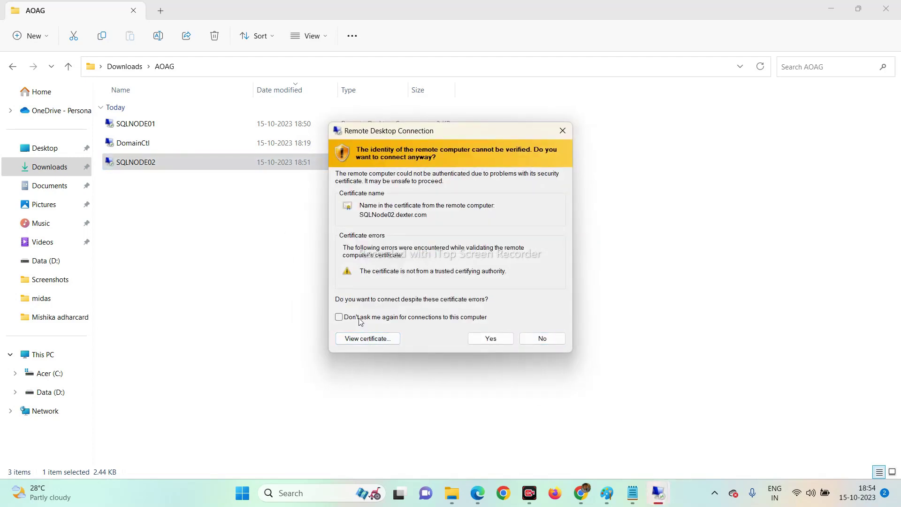
left_click(339, 317)
left_click(488, 338)
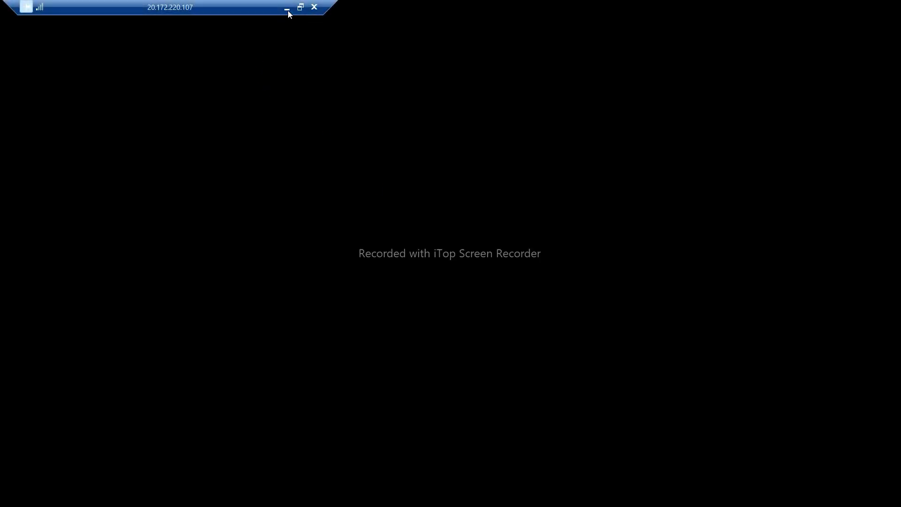
left_click(287, 8)
mouse_move(663, 491)
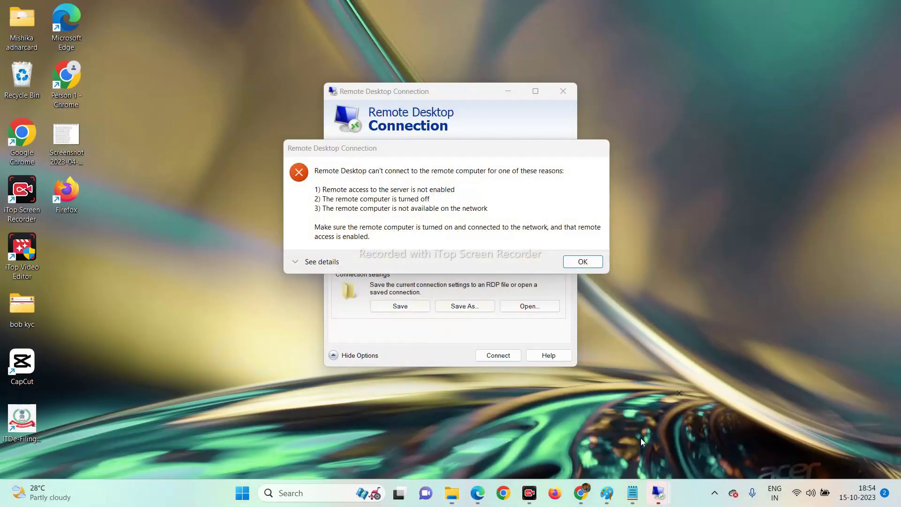
left_click(641, 438)
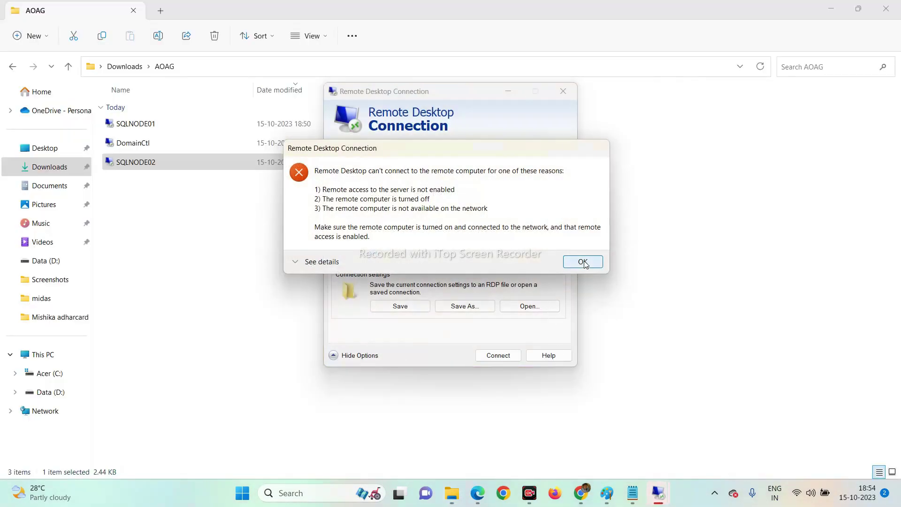
Dismiss the error and reconnect to SQLNode01 at 4.246.189.121 with the domain account password.
left_click(582, 262)
left_click(510, 356)
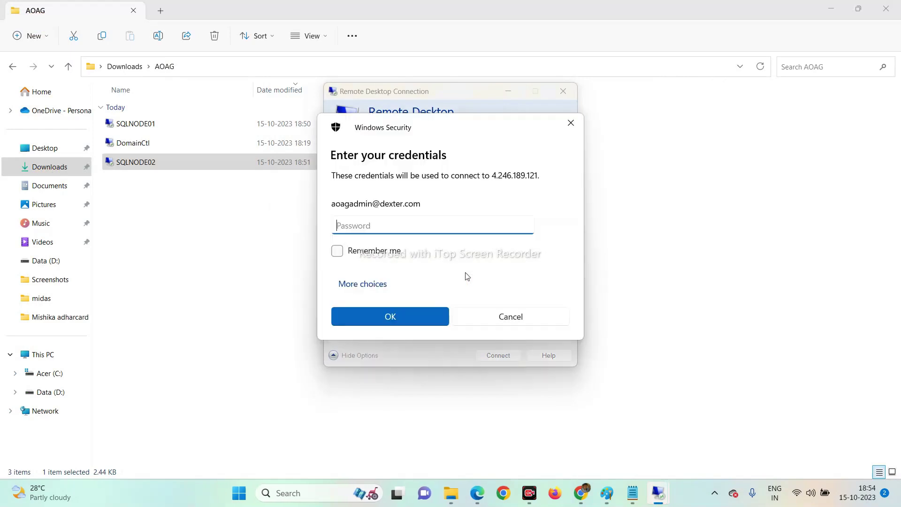
type("***")
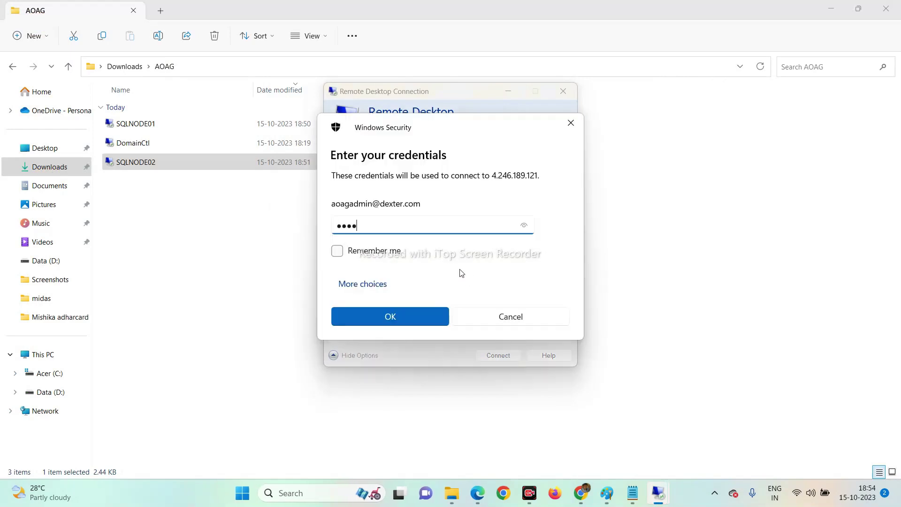
type("******")
key("Return")
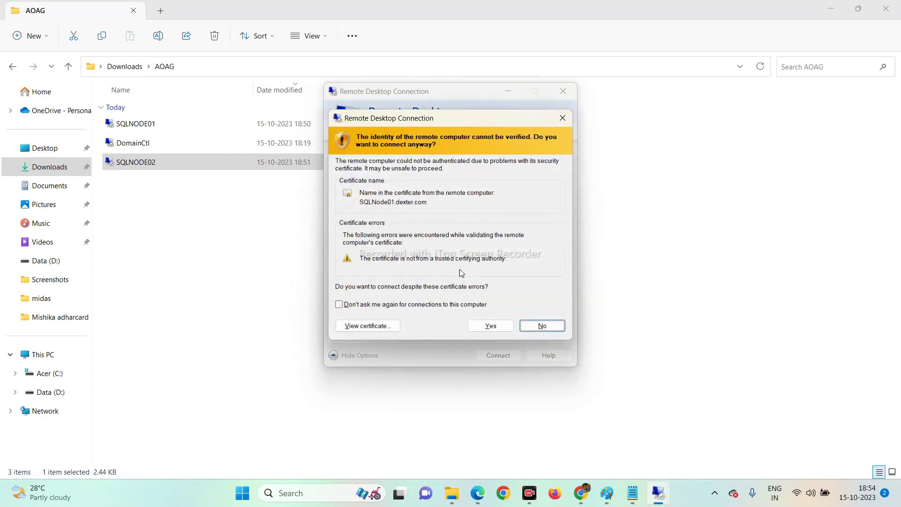
Permanently trust the SQLNode01.dexter.com certificate, then minimize the SQLNode01 session.
left_click(386, 306)
left_click(484, 326)
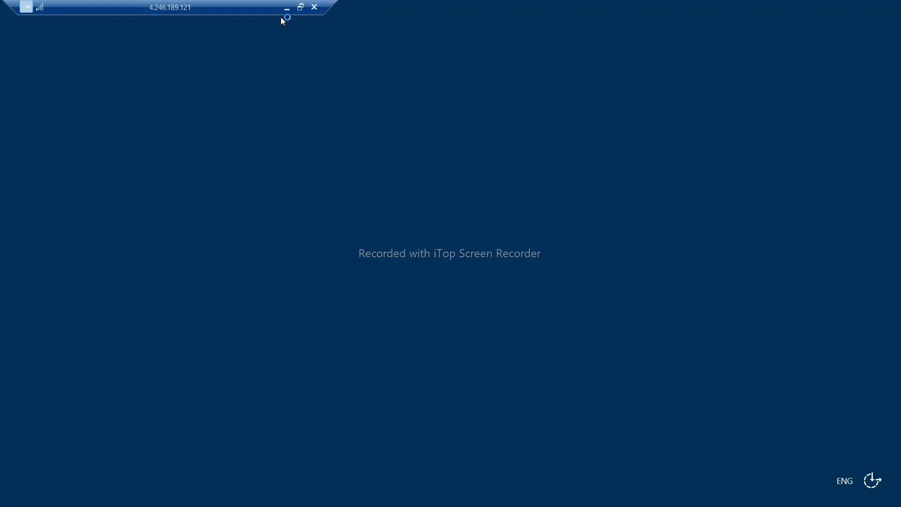
left_click(287, 8)
mouse_move(656, 504)
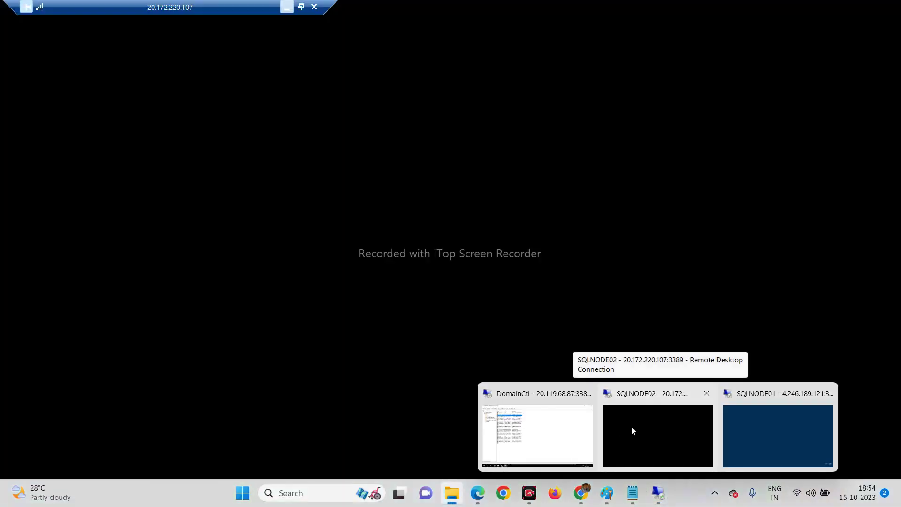
On SQLNODE02, dismiss the Windows Admin Center pop-up, close Server Manager, and bring up the Start menu.
left_click(631, 427)
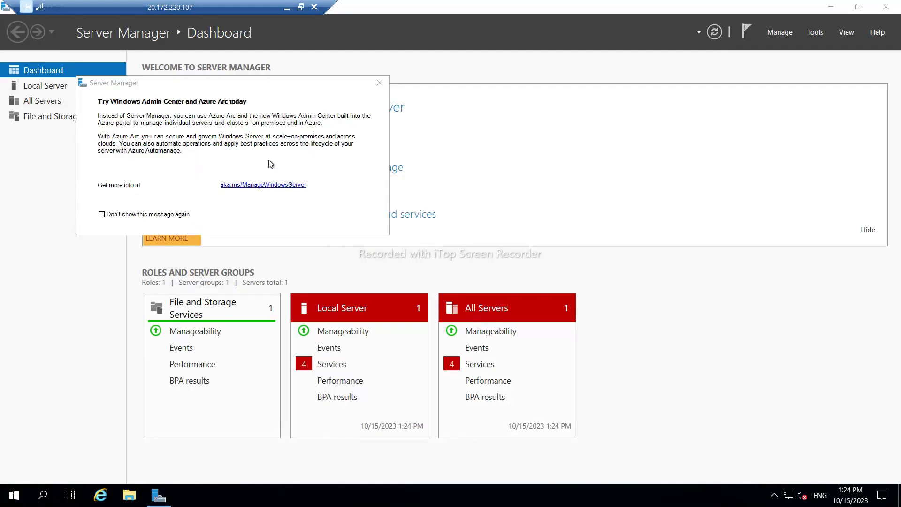
left_click(379, 82)
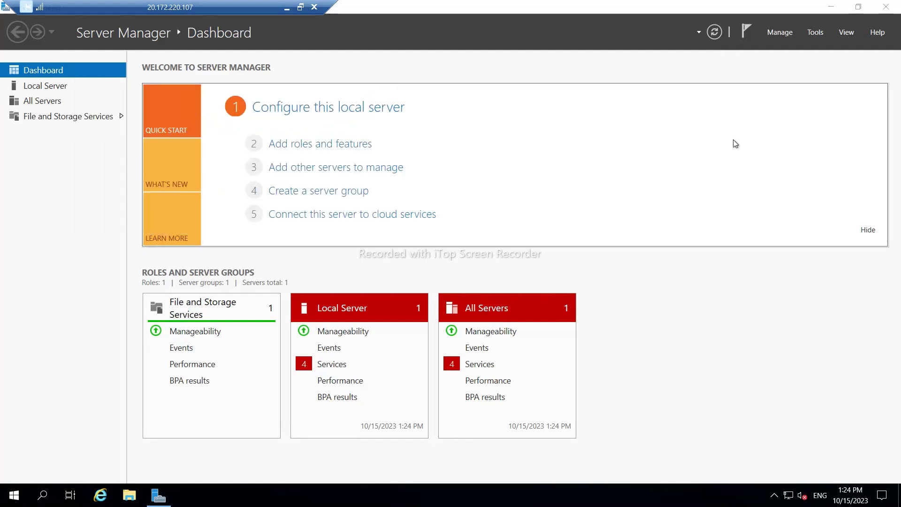
left_click(886, 6)
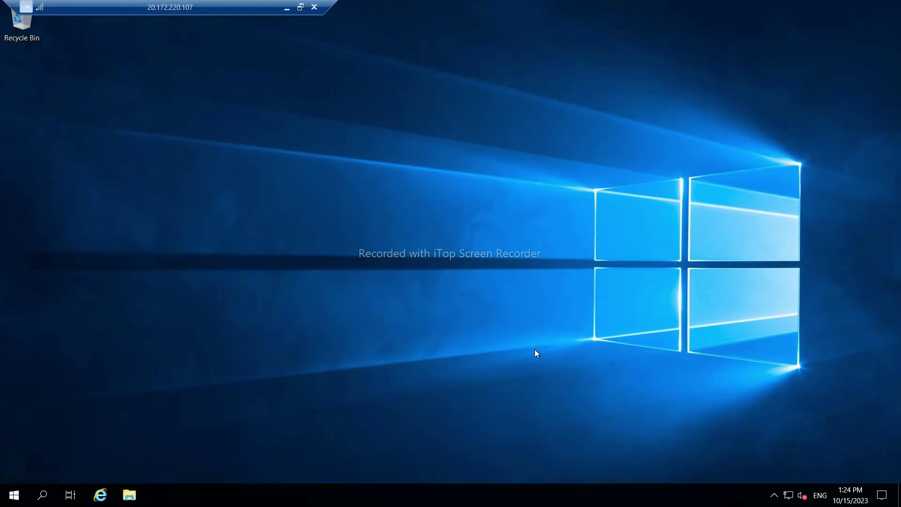
left_click(14, 496)
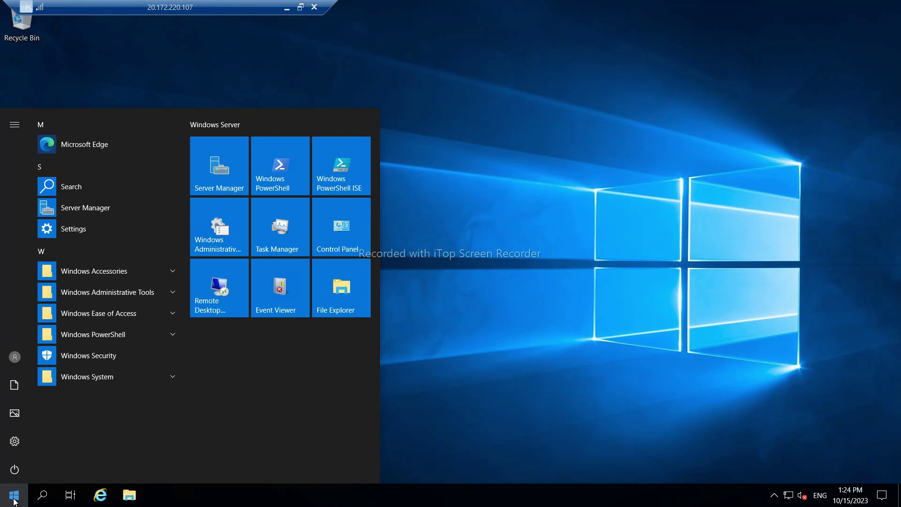
Open Server Manager on SQLNODE02 and start the Add Roles and Features wizard from Manage.
left_click(68, 212)
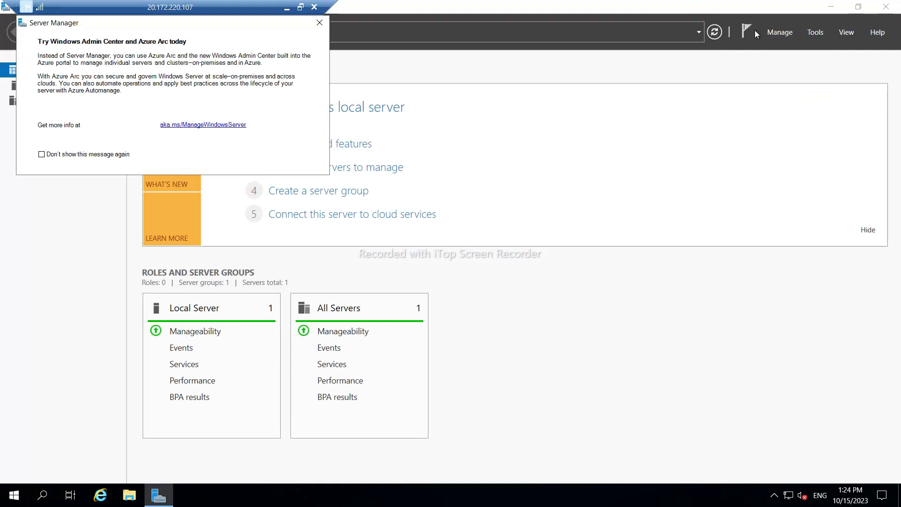
left_click(815, 33)
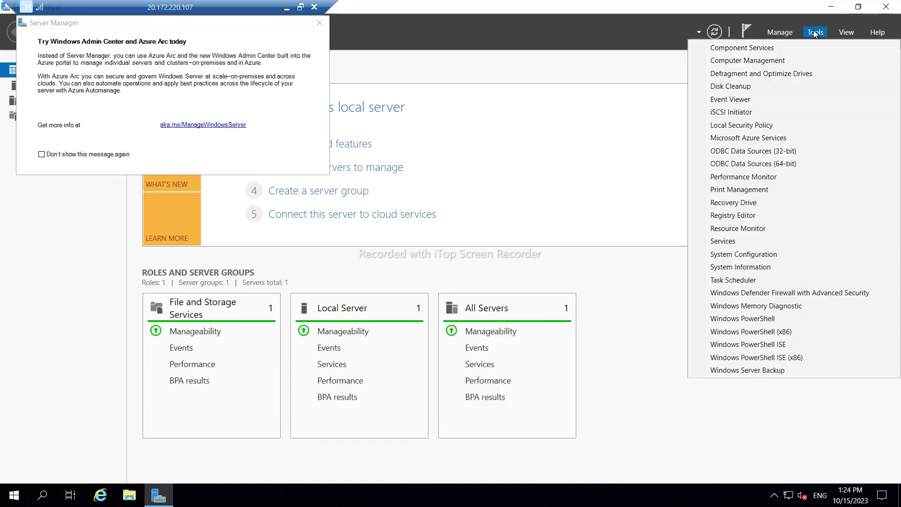
left_click(779, 33)
left_click(779, 33)
left_click(793, 49)
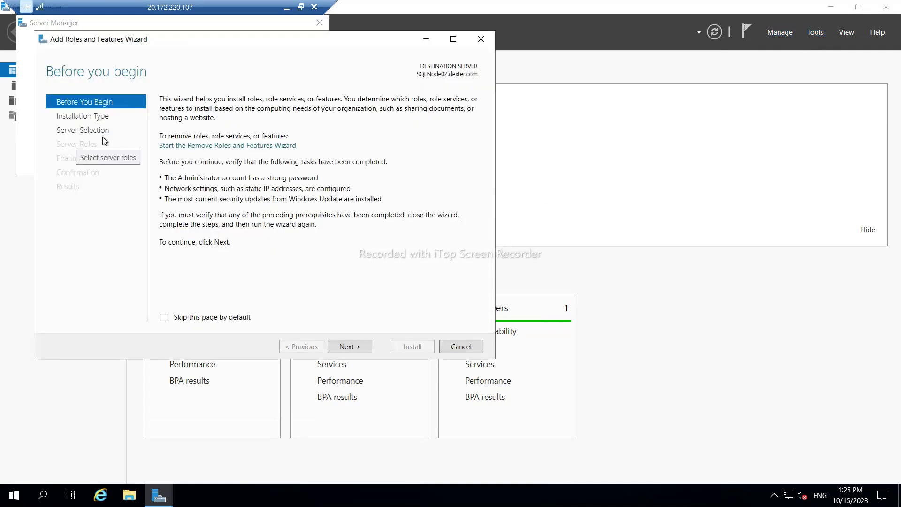
Advance the wizard with role-based installation on SQLNode02, leaving server roles unchanged.
left_click(350, 347)
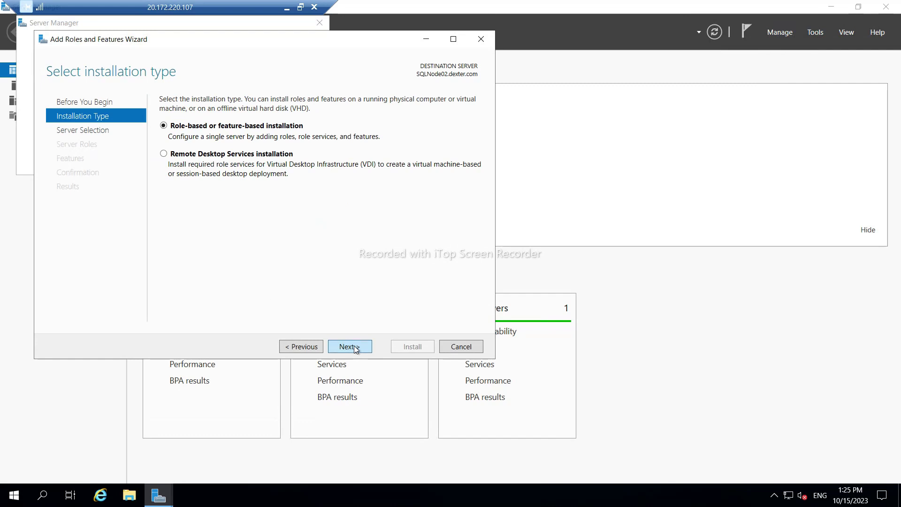
left_click(349, 347)
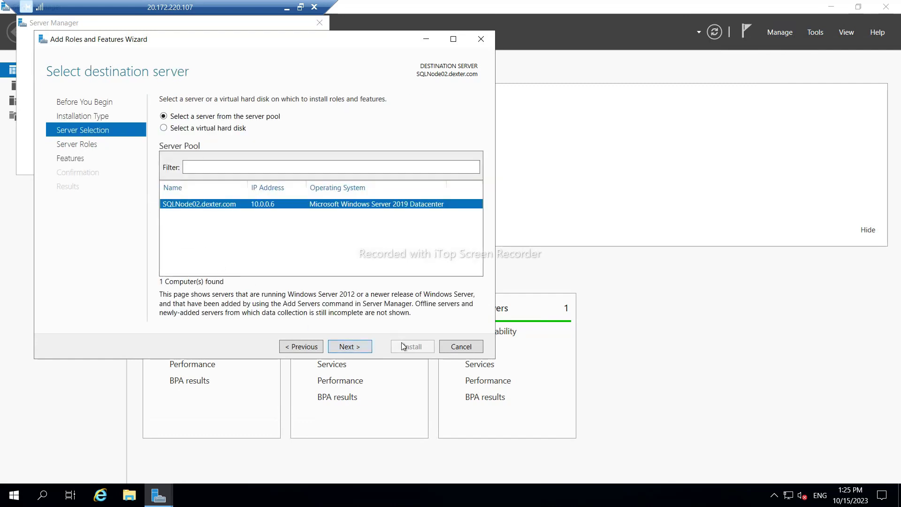
left_click(353, 348)
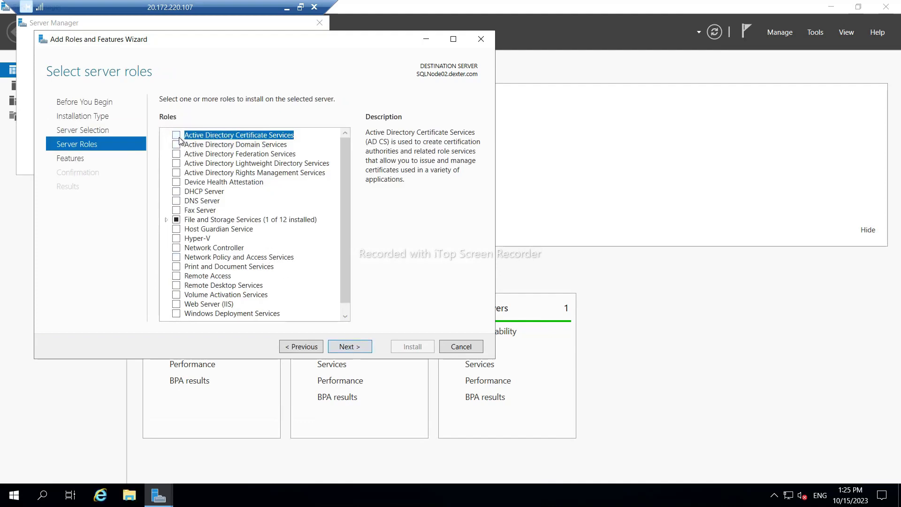
scroll(222, 211, "down", 1)
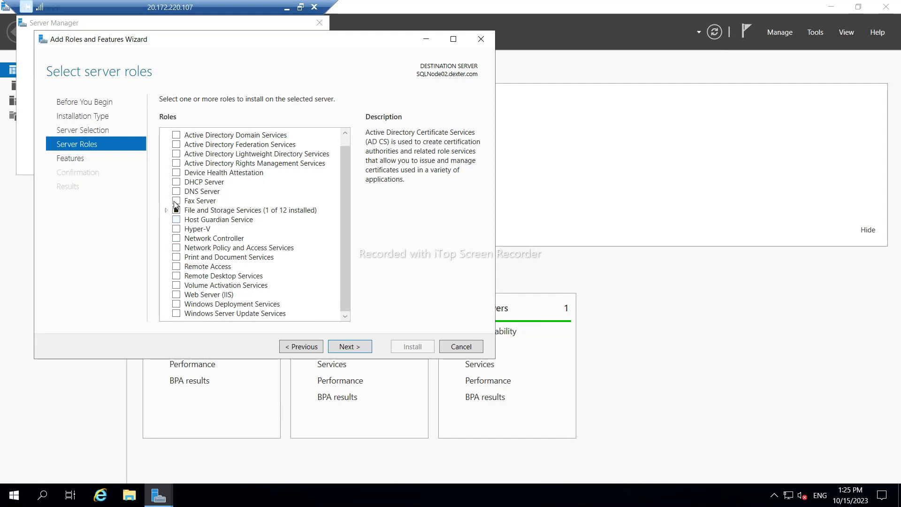
scroll(191, 243, "up", 1)
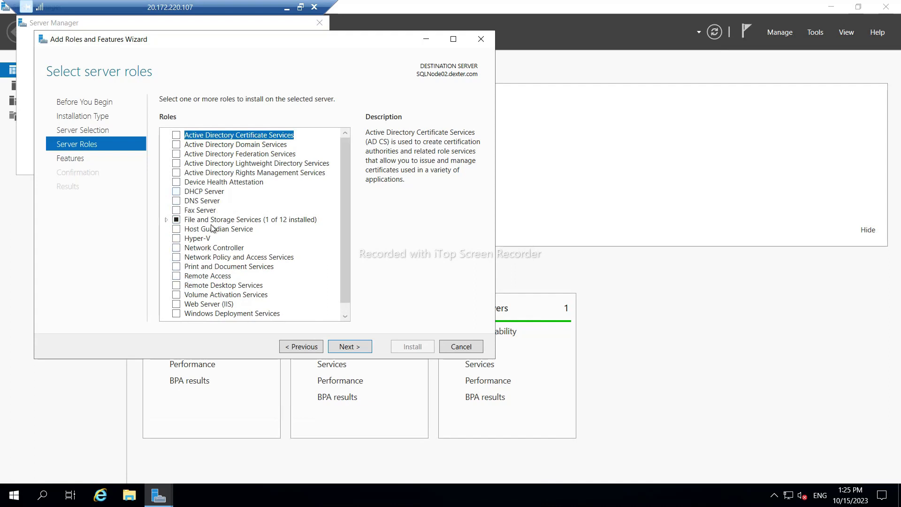
scroll(218, 239, "down", 1)
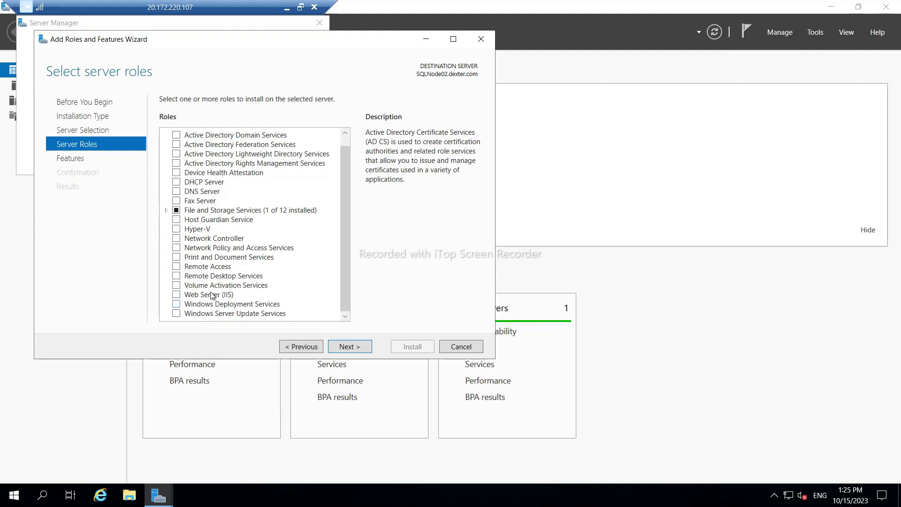
scroll(208, 222, "up", 1)
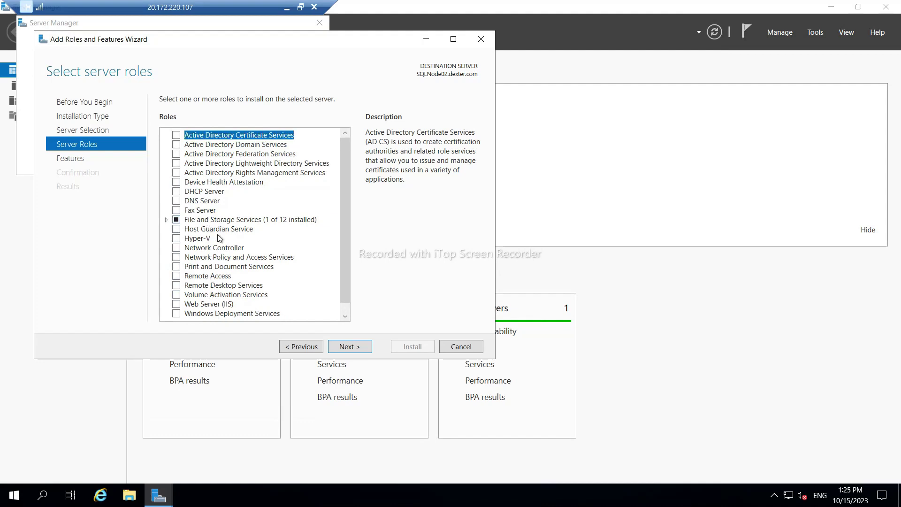
left_click(355, 347)
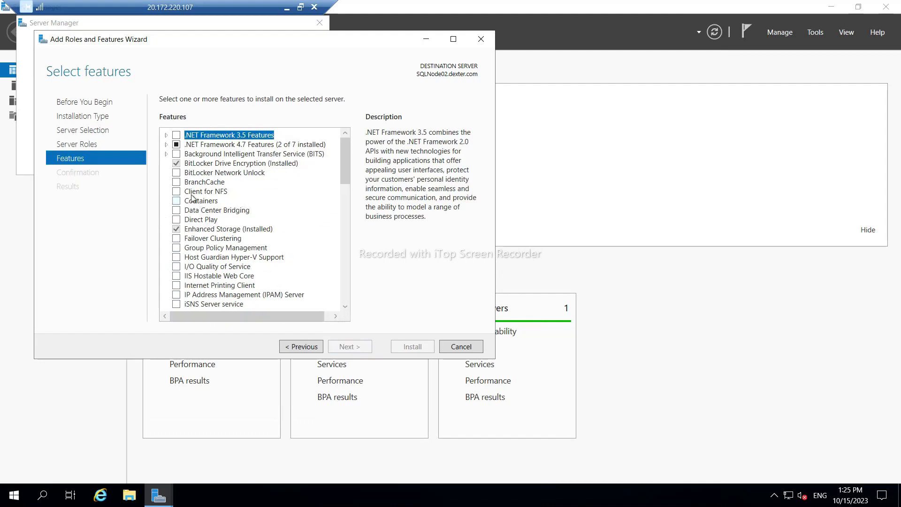
Select Failover Clustering with its management tools, plus the AD DS and AD LDS Tools.
left_click(177, 239)
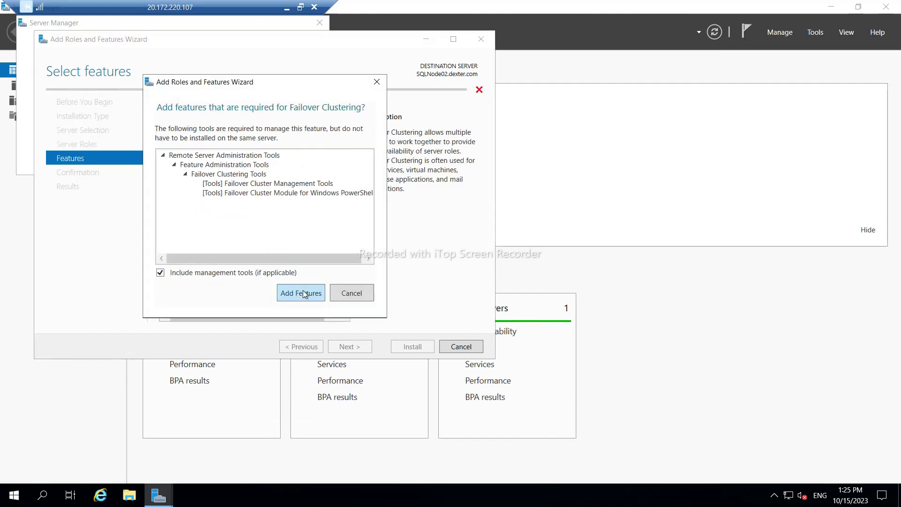
left_click(303, 292)
scroll(237, 258, "down", 6)
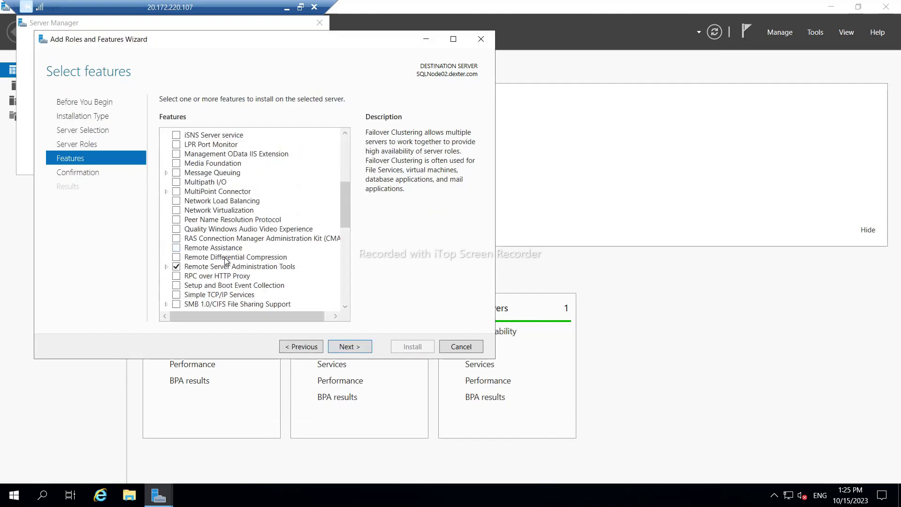
left_click(167, 266)
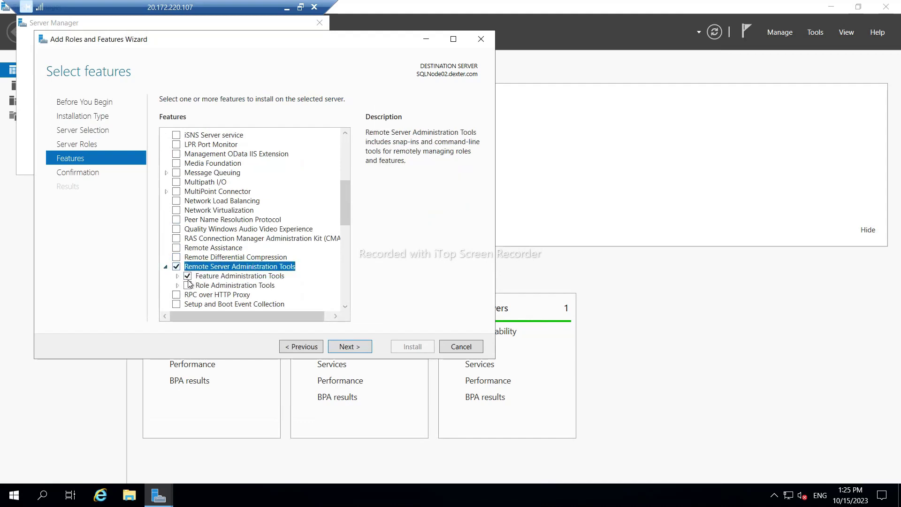
left_click(178, 277)
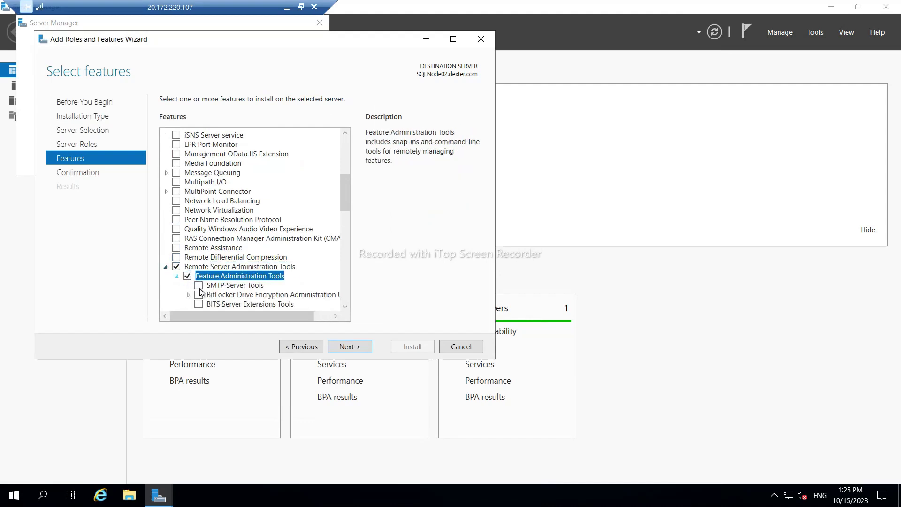
scroll(240, 284, "down", 2)
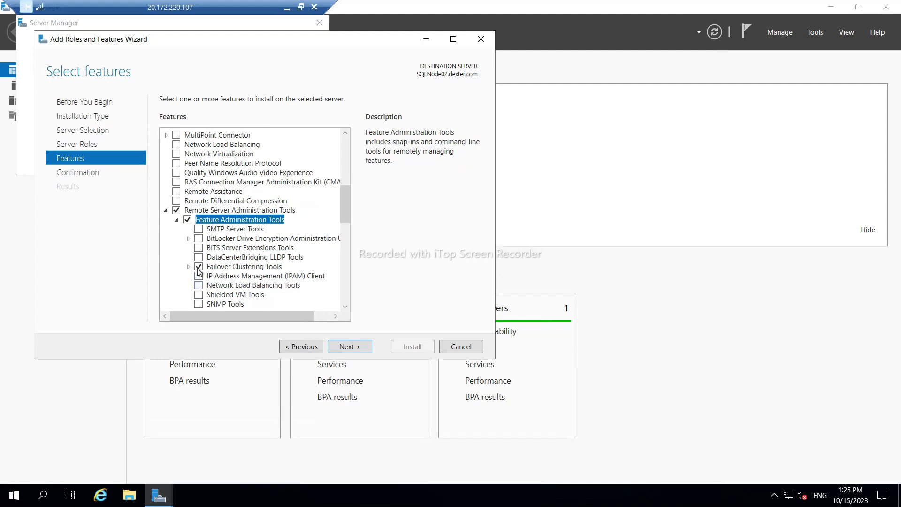
left_click(178, 219)
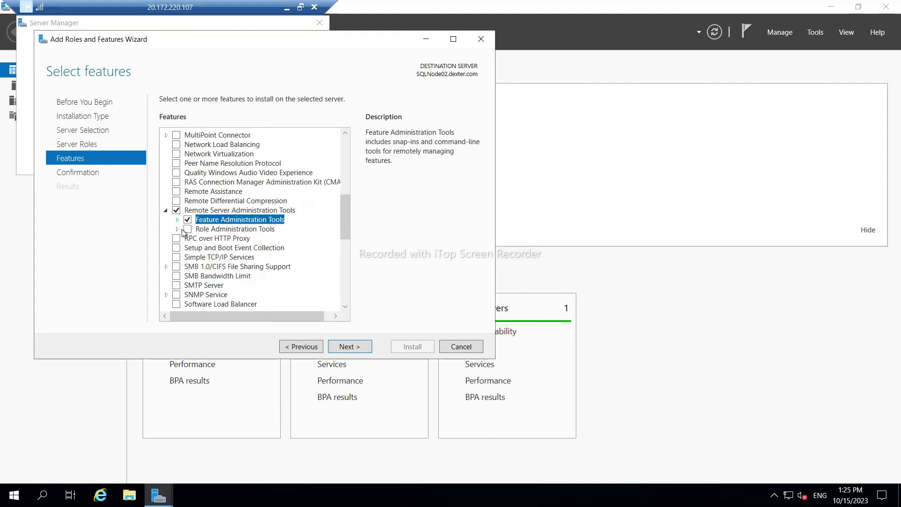
left_click(177, 229)
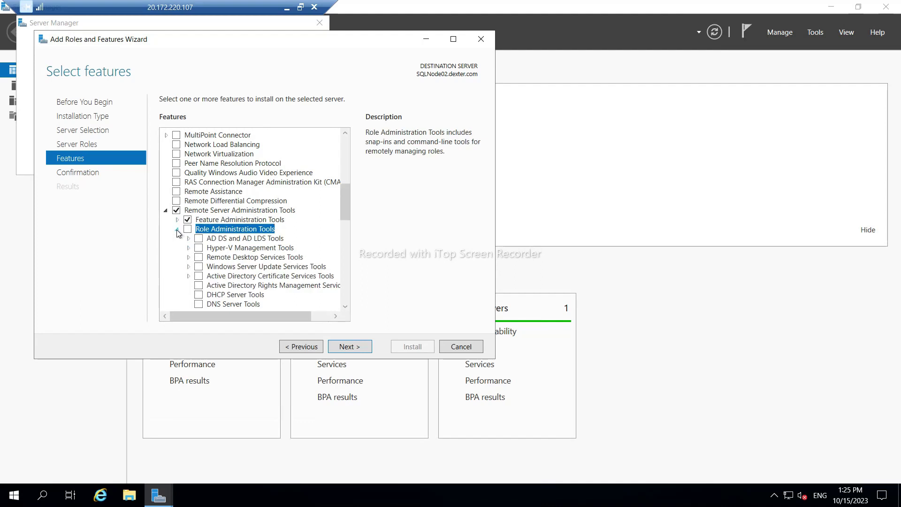
left_click(198, 239)
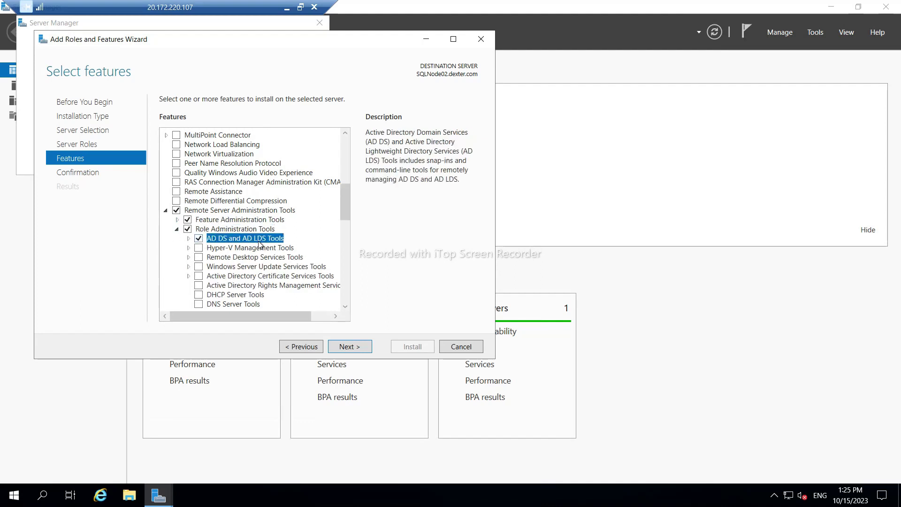
Allow automatic restart and start the feature installation on SQLNODE02.
left_click(353, 346)
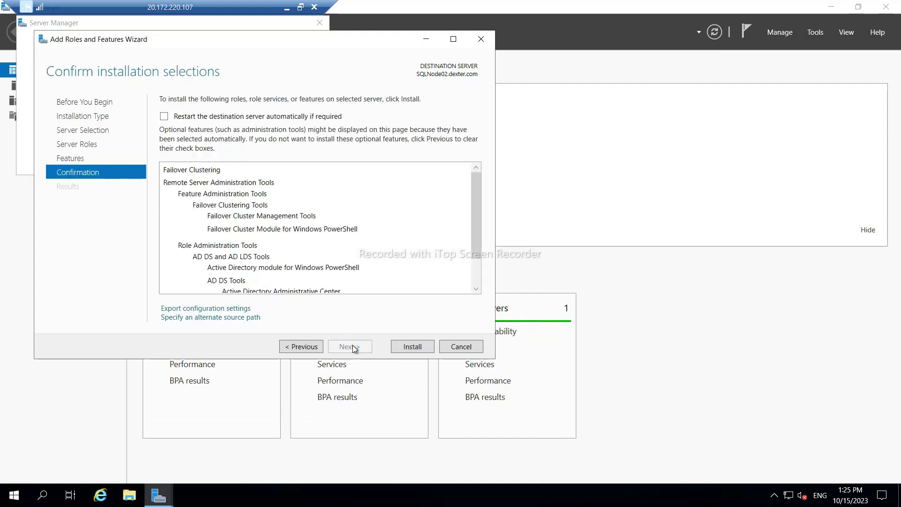
left_click(164, 116)
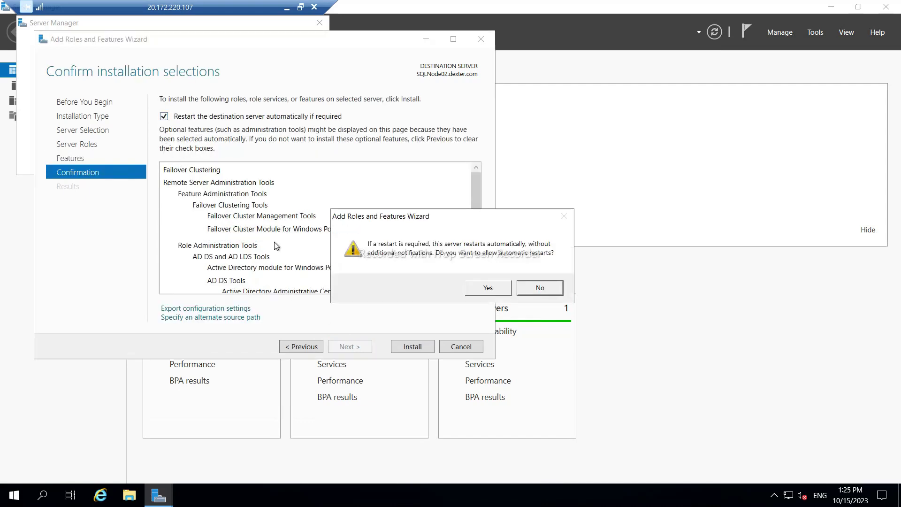
left_click(491, 288)
left_click(413, 346)
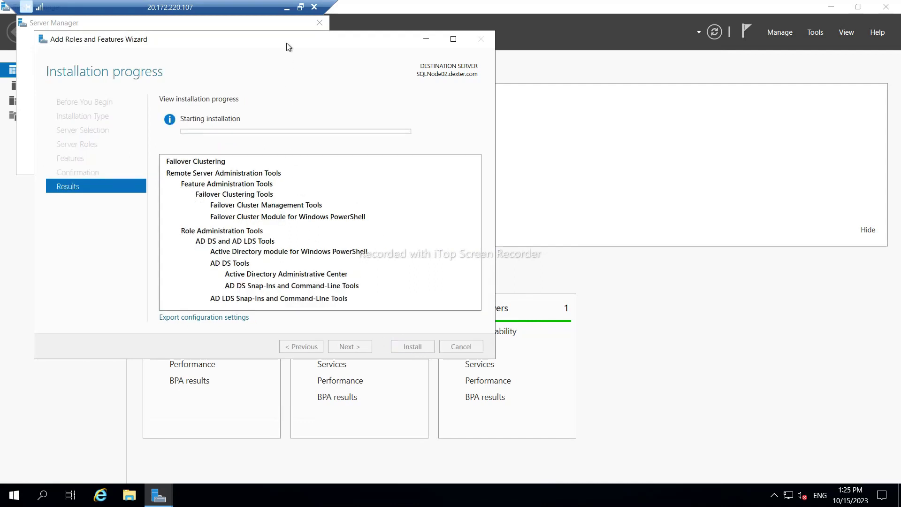
Minimize the SQLNODE02 session and switch to the SQLNODE01 remote session.
left_click(287, 7)
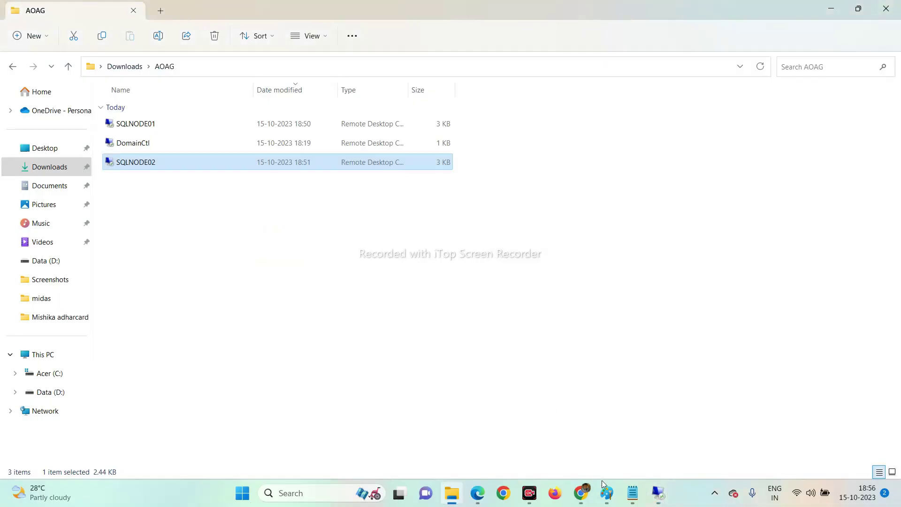
mouse_move(662, 493)
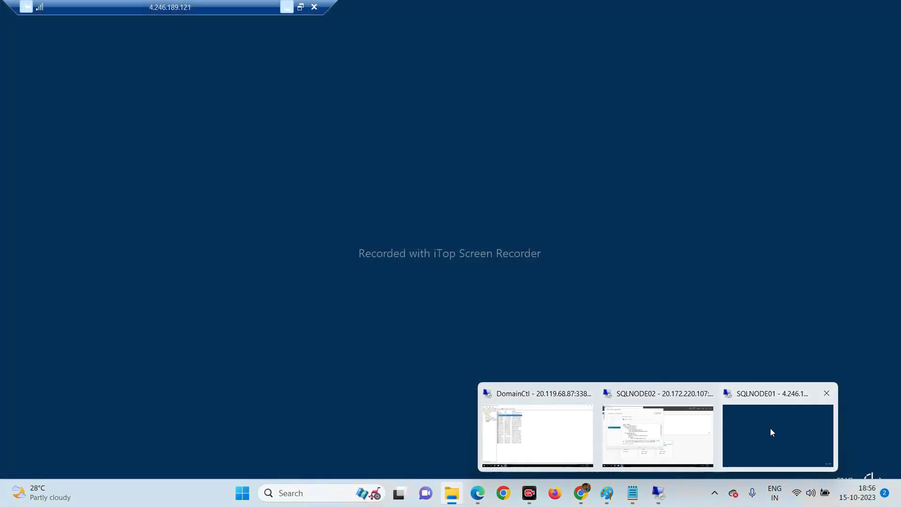
left_click(771, 427)
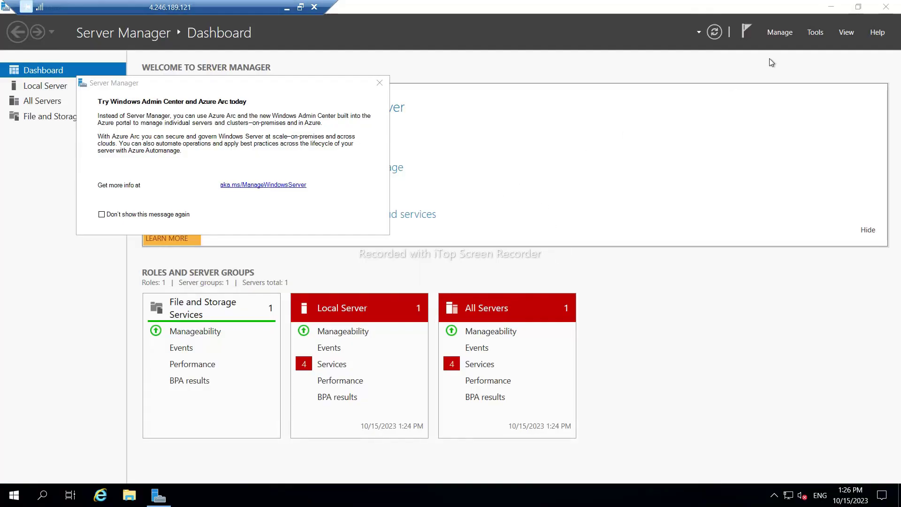
Start Add Roles and Features on SQLNode01, role-based with roles unchanged, through to Features.
left_click(783, 34)
left_click(821, 48)
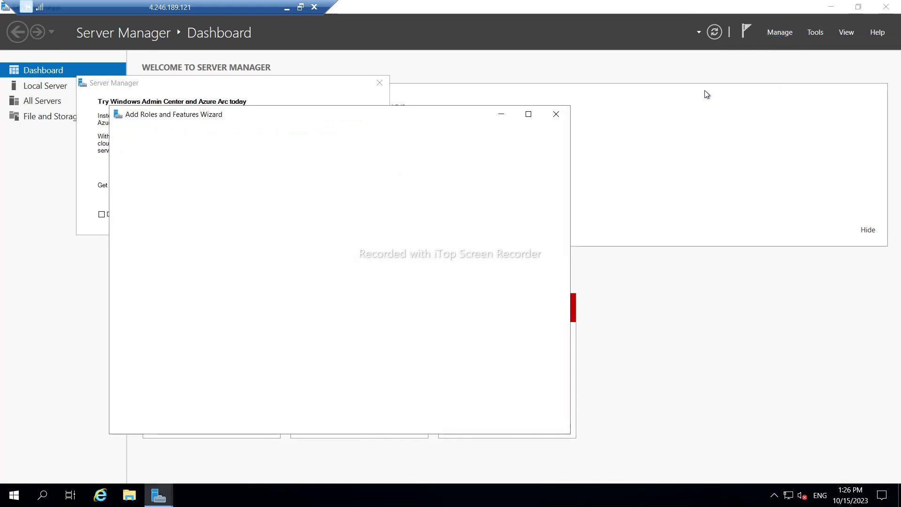
left_click(423, 422)
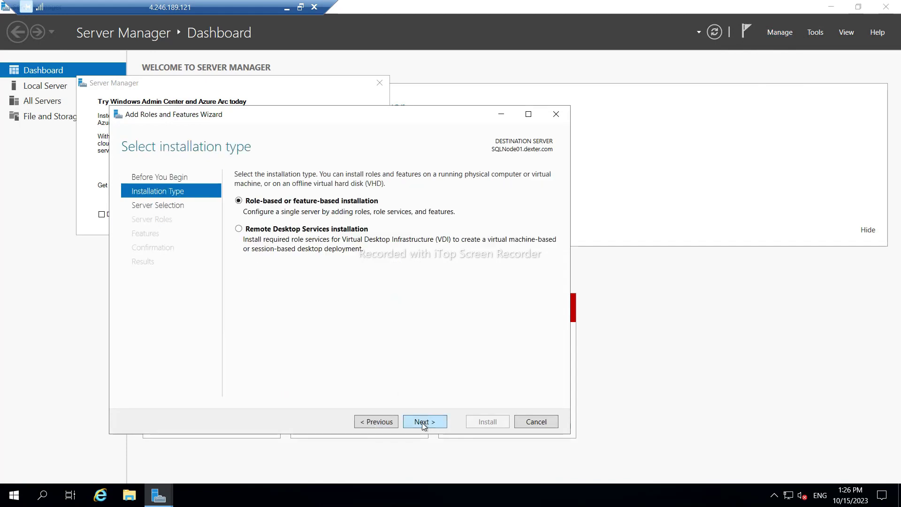
left_click(422, 423)
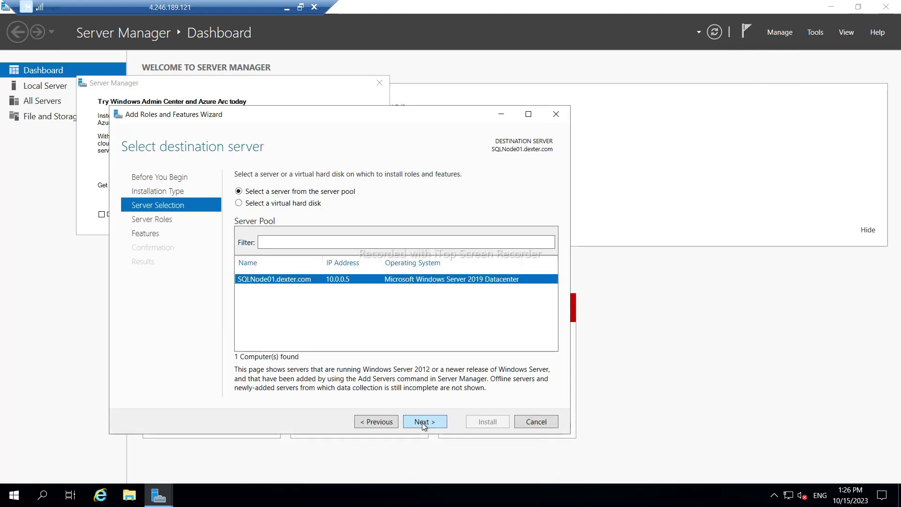
left_click(422, 422)
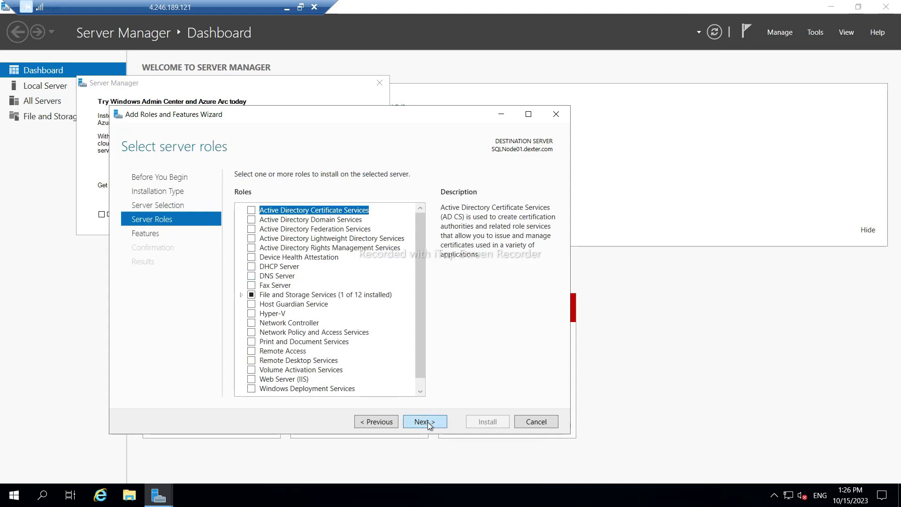
left_click(424, 422)
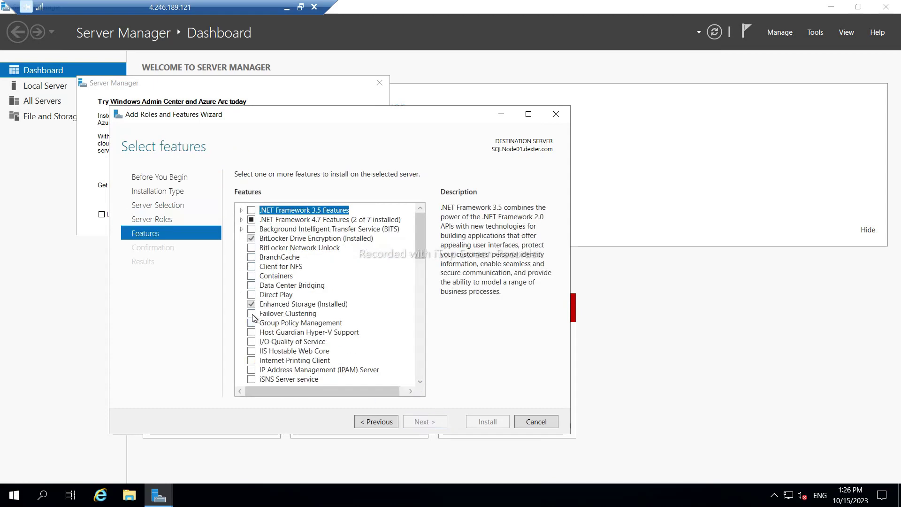
Select Failover Clustering with management tools and the AD DS and AD LDS Tools, then install on SQLNode01.
left_click(252, 314)
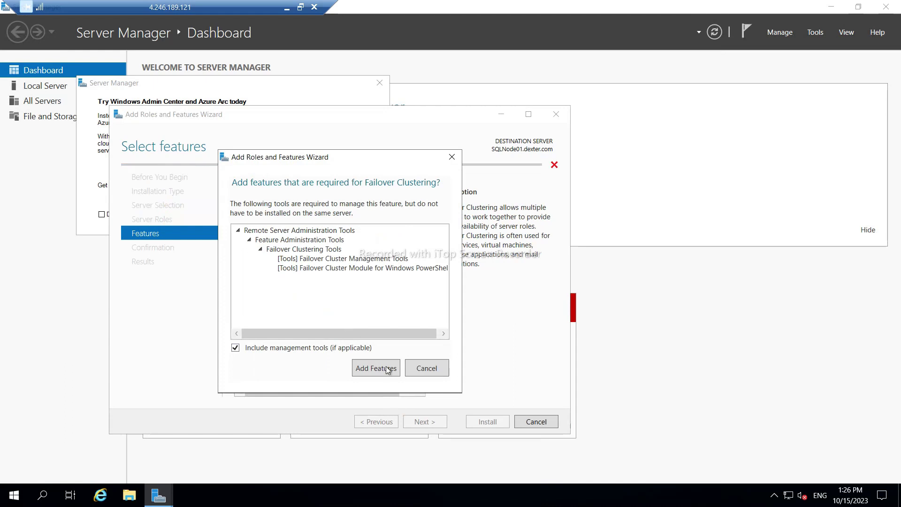
left_click(388, 369)
scroll(321, 331, "down", 3)
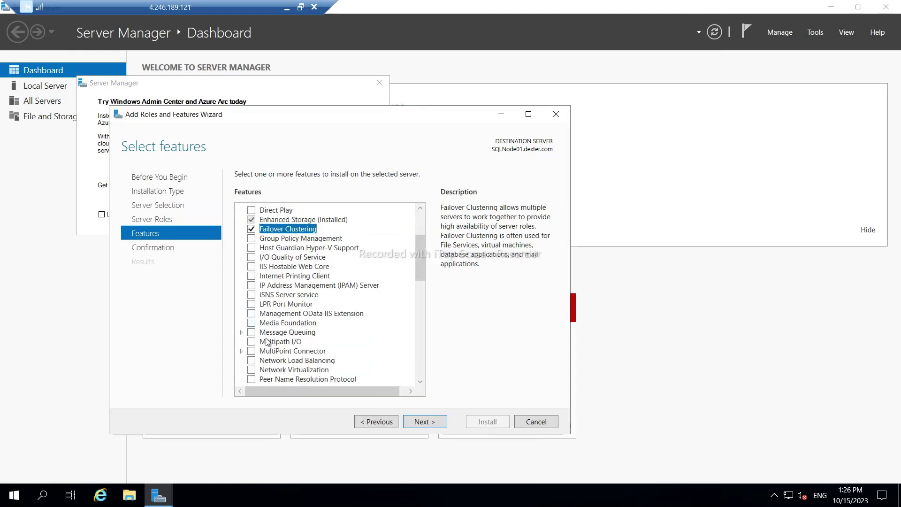
scroll(266, 341, "down", 3)
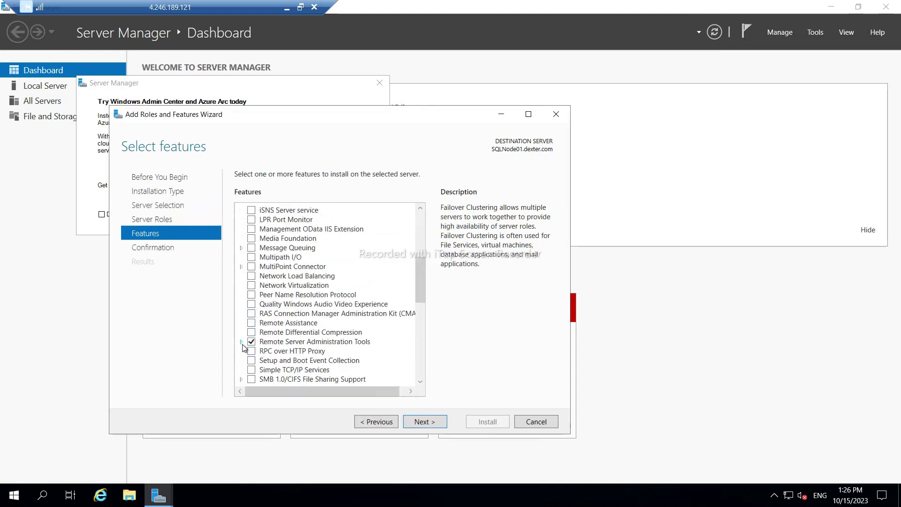
left_click(241, 342)
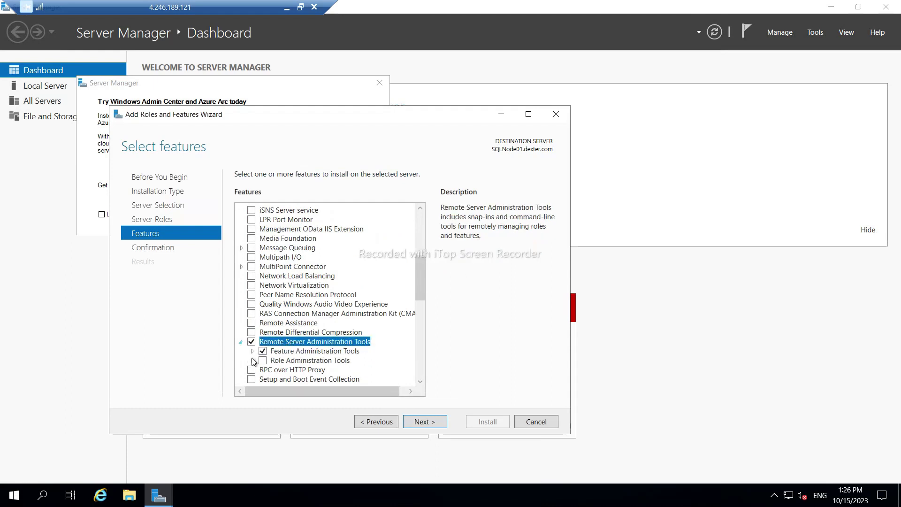
left_click(252, 361)
scroll(267, 361, "down", 2)
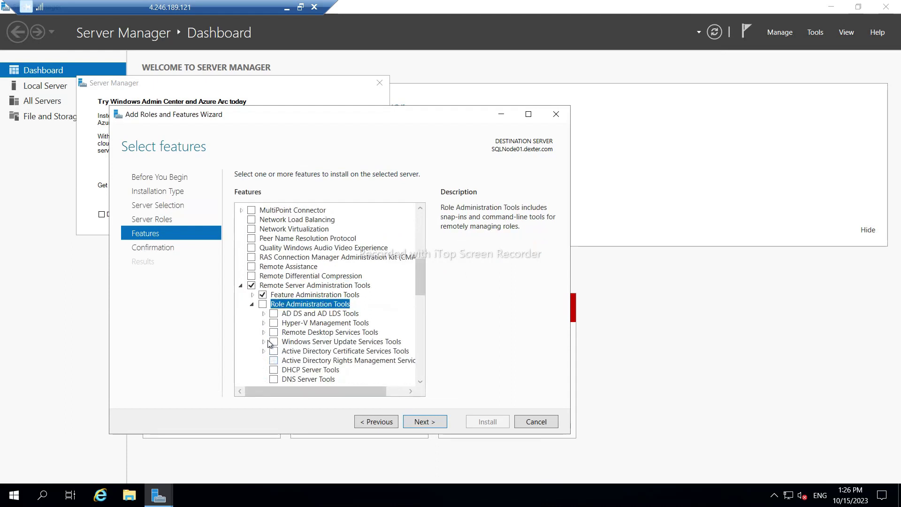
left_click(274, 314)
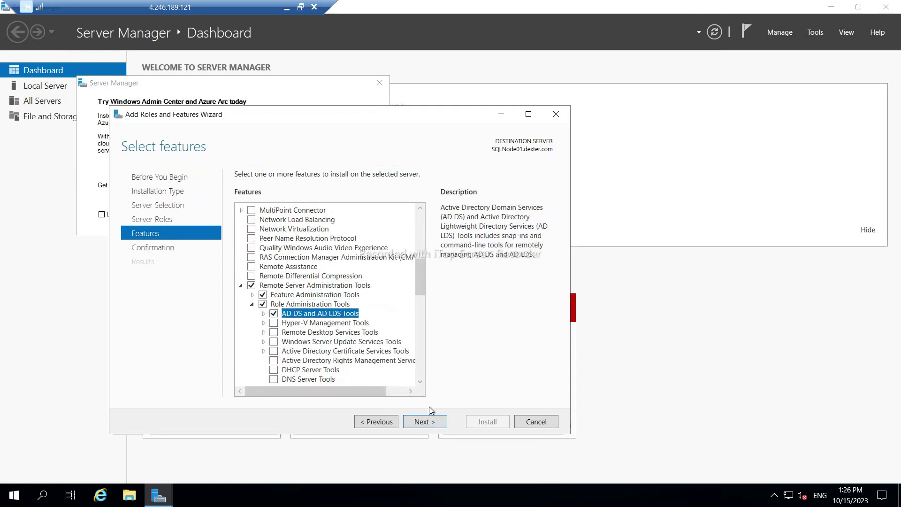
left_click(425, 421)
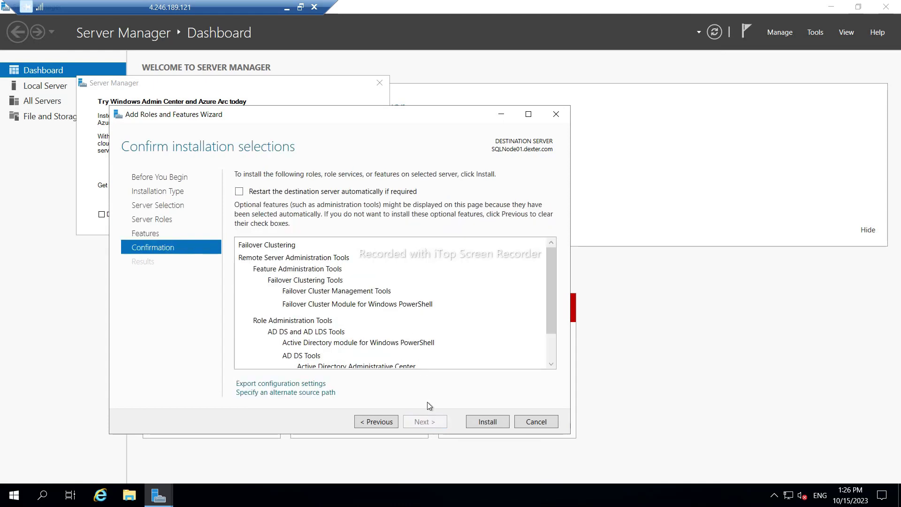
left_click(486, 422)
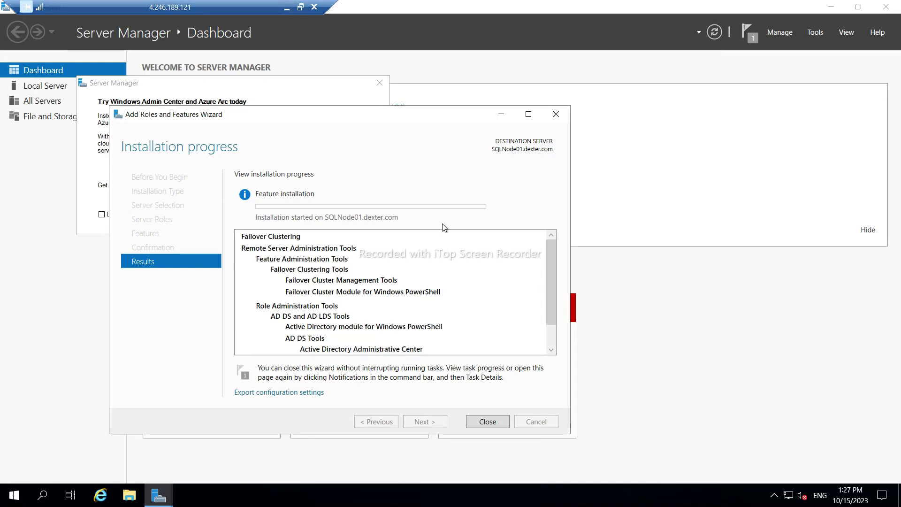
Return from SQLNODE01 to the SQLNODE02 session, where the feature installation shows as succeeded.
left_click(286, 9)
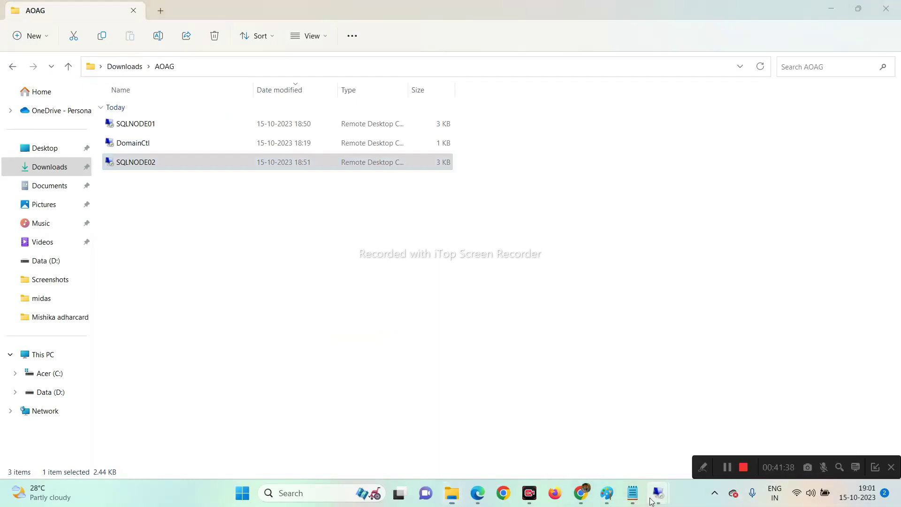
mouse_move(659, 494)
left_click(654, 441)
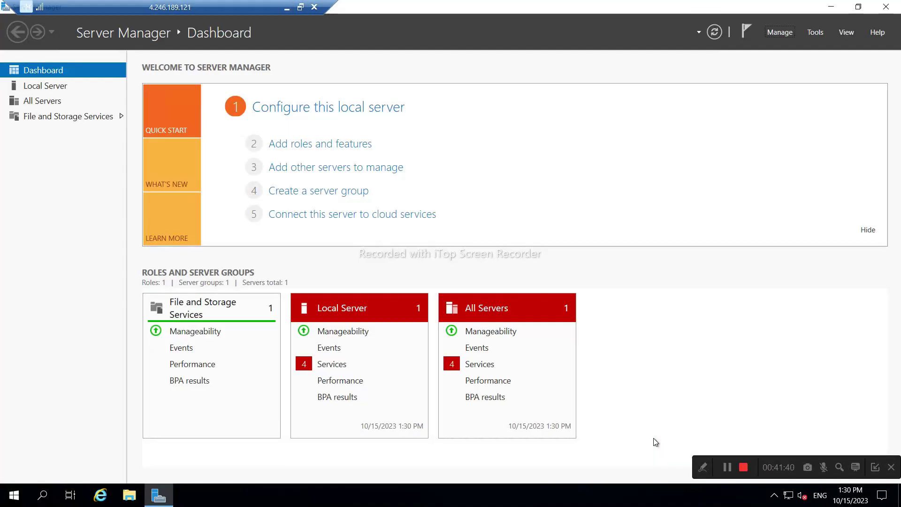
left_click(286, 7)
mouse_move(658, 494)
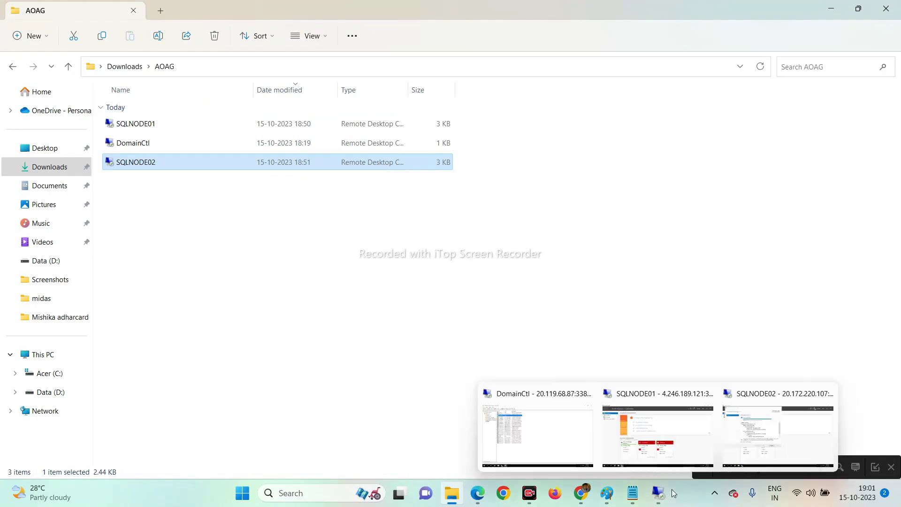
left_click(761, 443)
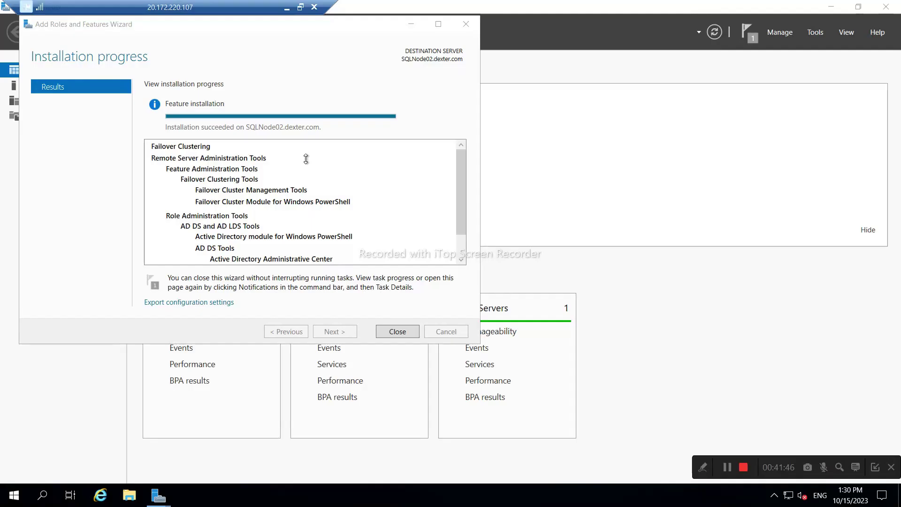
Close the finished wizard and Admin Center notice on SQLNODE02, then switch to SQLNODE01.
left_click(397, 332)
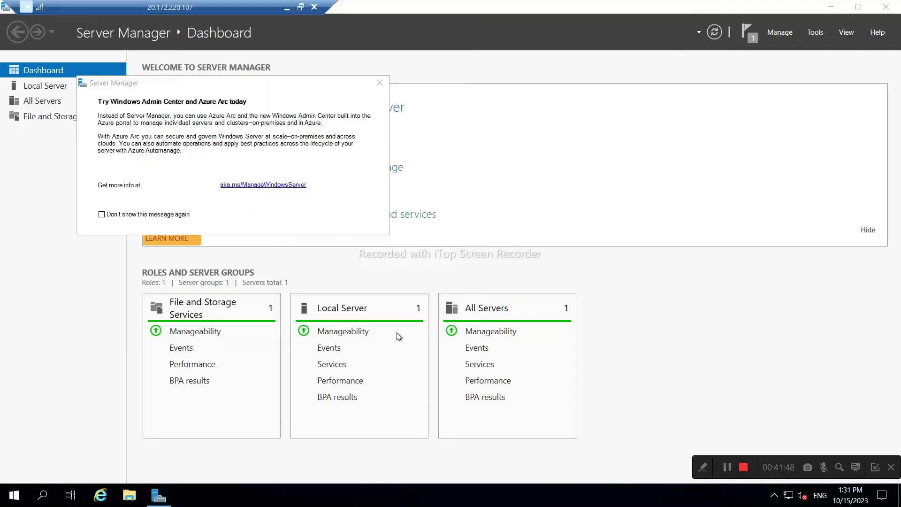
left_click(379, 84)
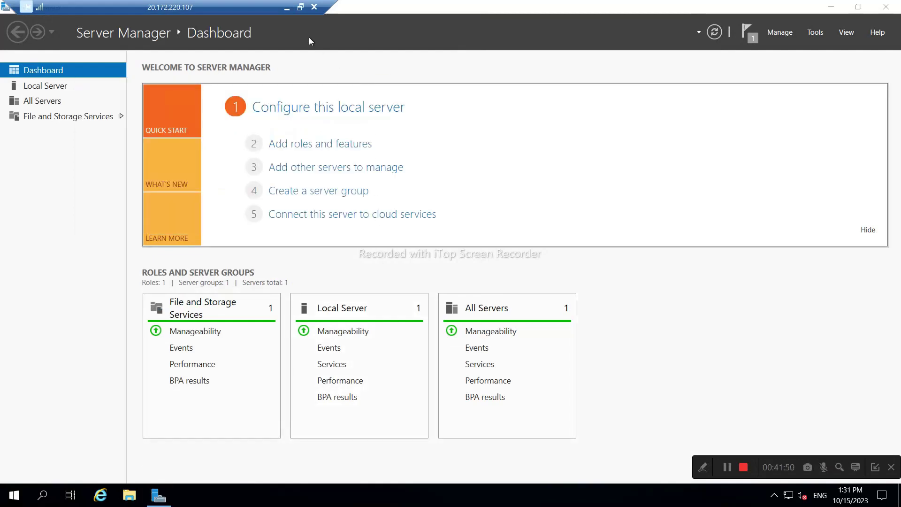
left_click(286, 7)
mouse_move(664, 502)
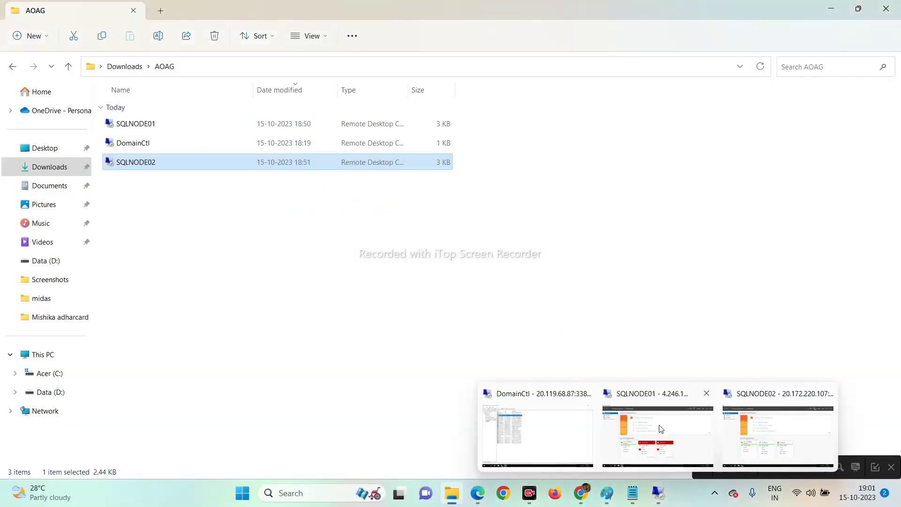
left_click(659, 423)
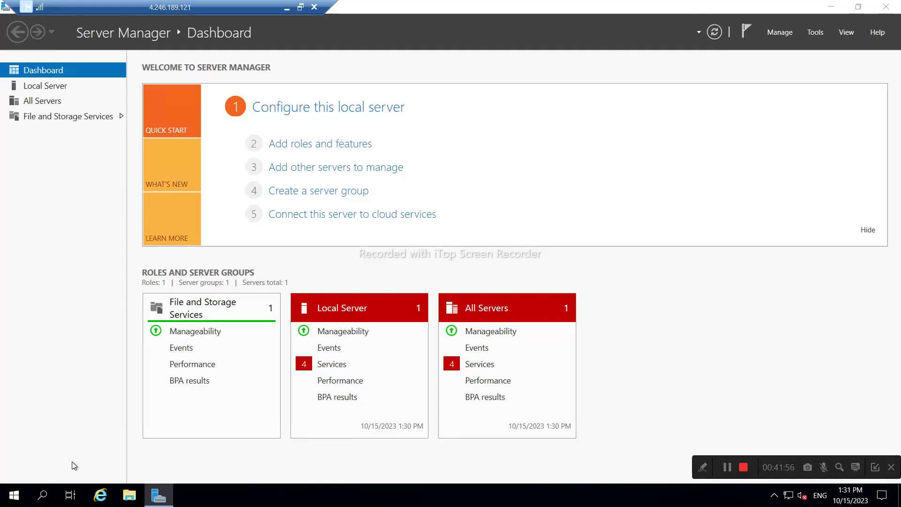
Launch Failover Cluster Manager on SQLNODE01 by searching 'fail' in Start.
left_click(13, 496)
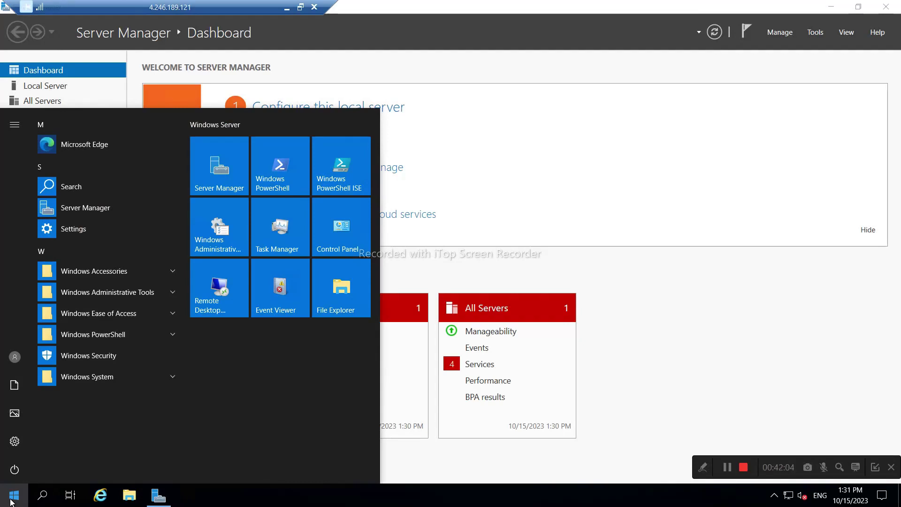
type("fail")
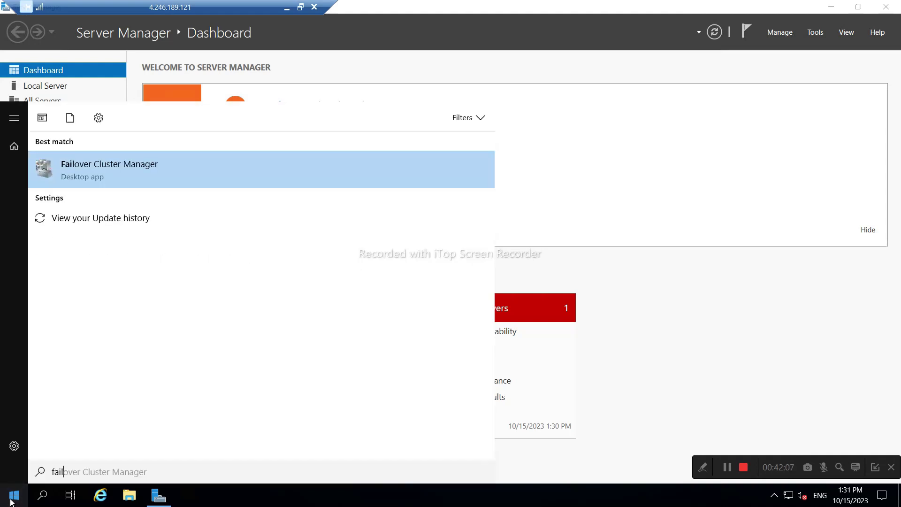
key("Return")
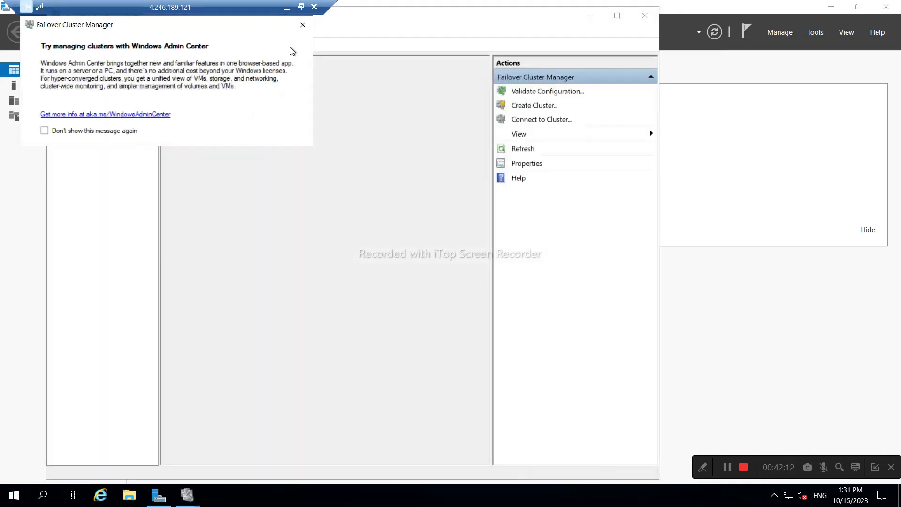
Dismiss the Admin Center notice, maximize Failover Cluster Manager, and begin Validate Configuration.
left_click(303, 25)
left_click(617, 16)
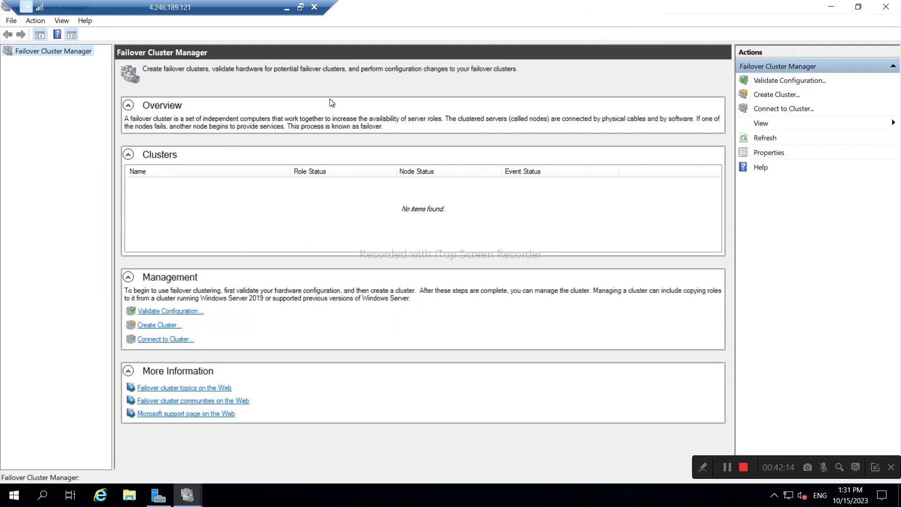
left_click(790, 80)
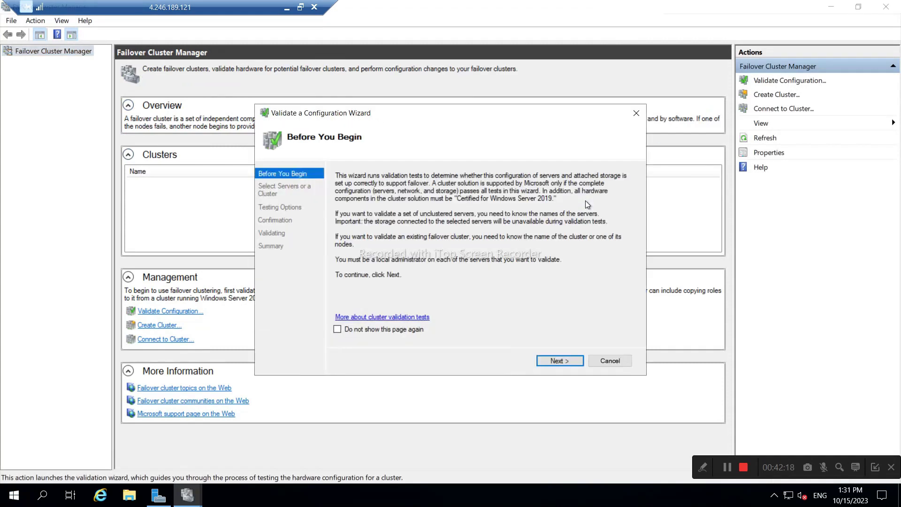
left_click(561, 360)
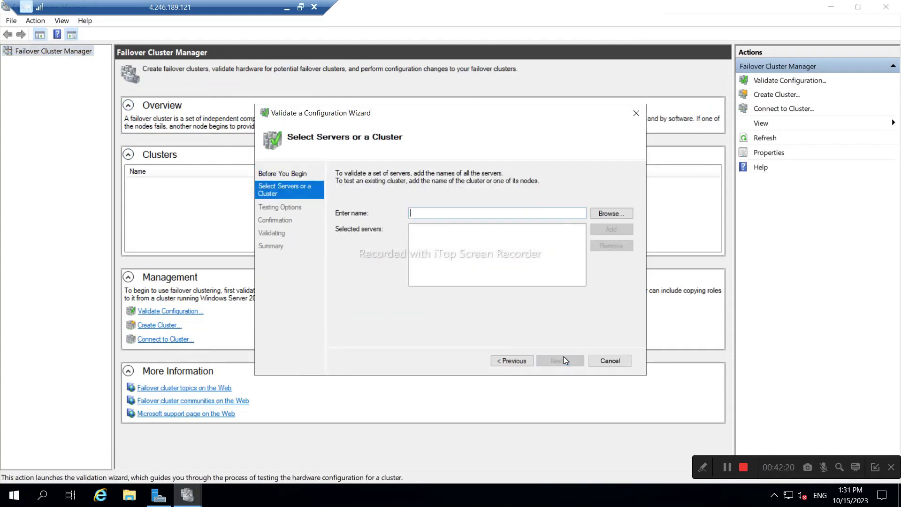
Add sqlnode1 and sqlnode02 as servers to validate and keep Run all tests.
type("sqlnode1")
key("Return")
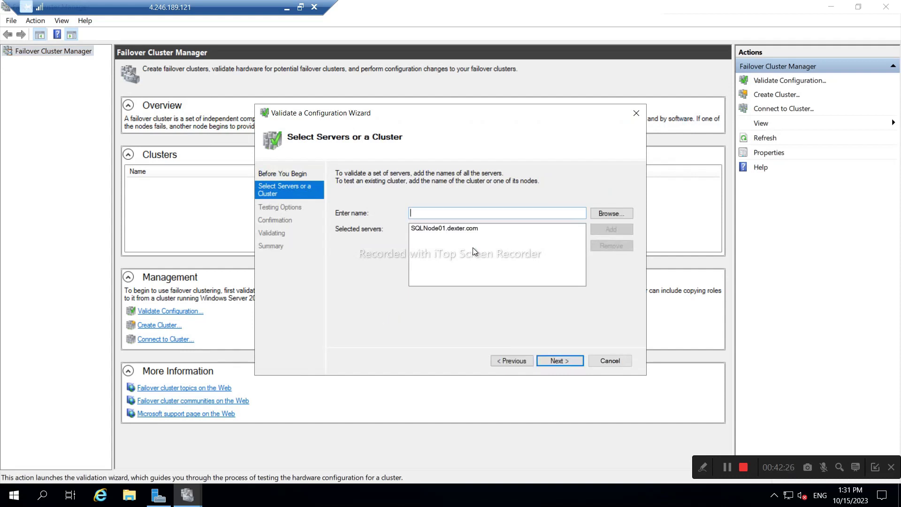
type("sqlnode")
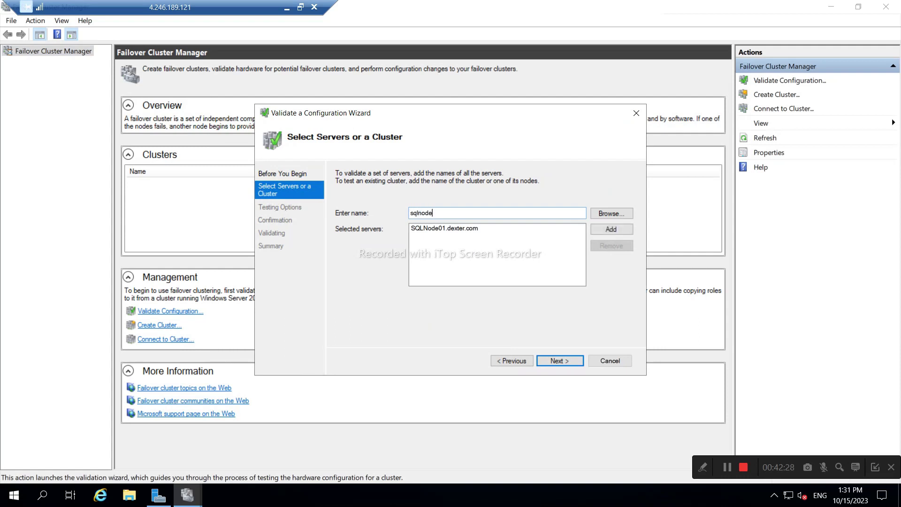
type("02")
key("Return")
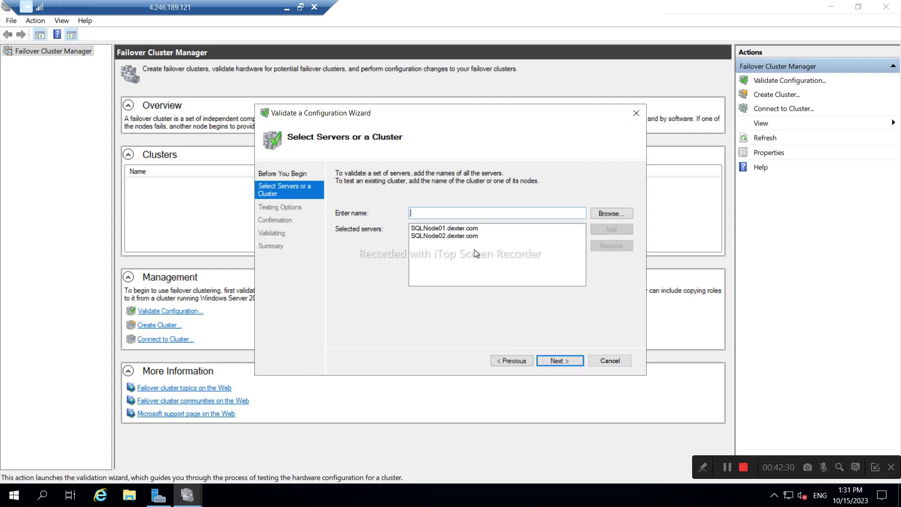
left_click(560, 361)
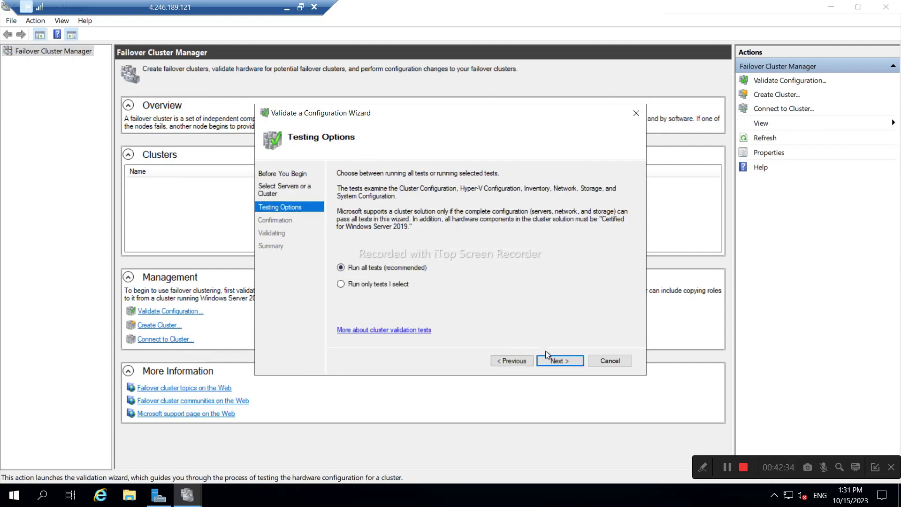
left_click(553, 362)
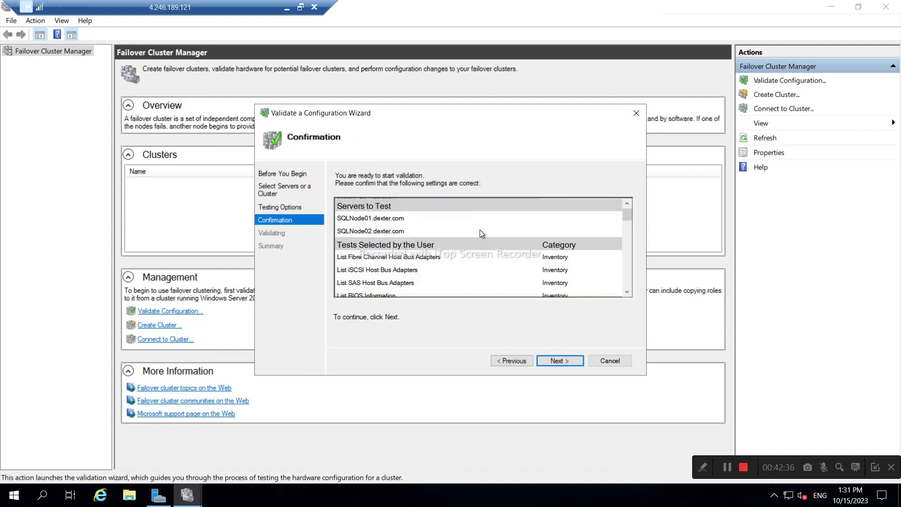
scroll(403, 257, "down", 3)
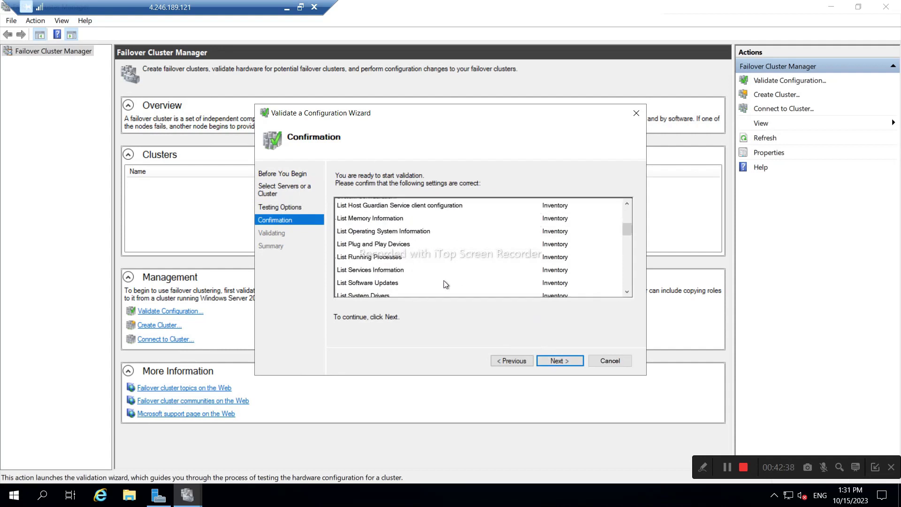
Start the validation tests and open a blank Notepad, then minimize it.
left_click(556, 360)
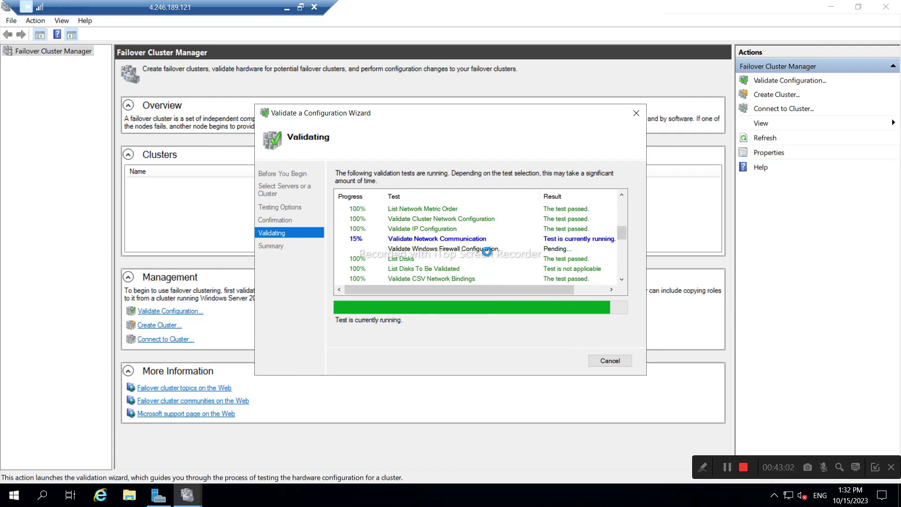
left_click(10, 502)
type("note")
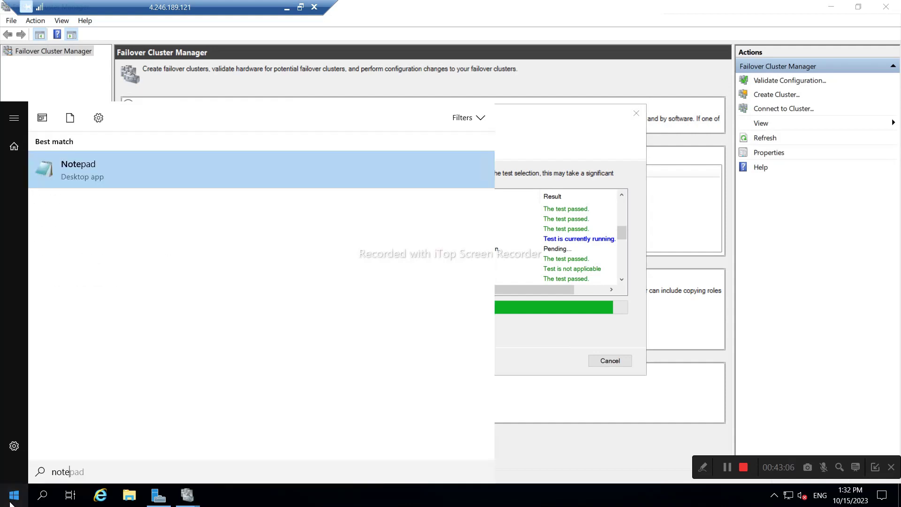
key("Return")
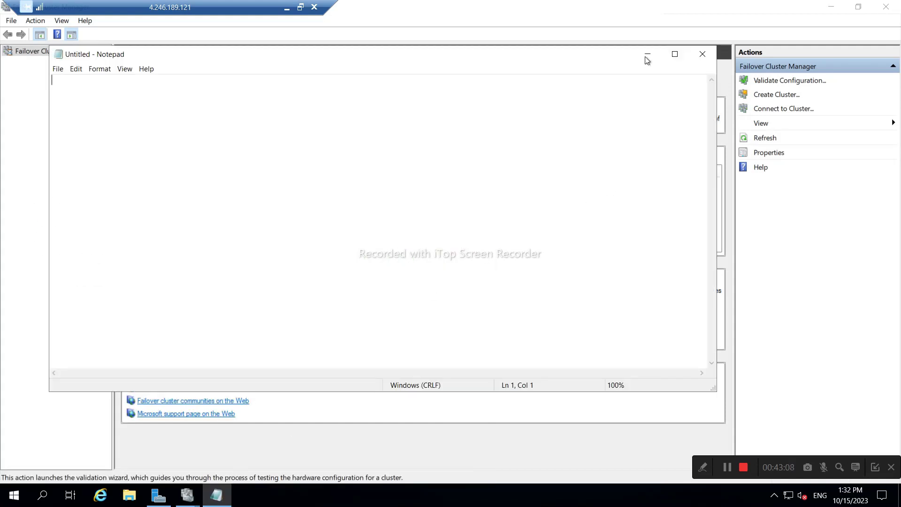
left_click(648, 54)
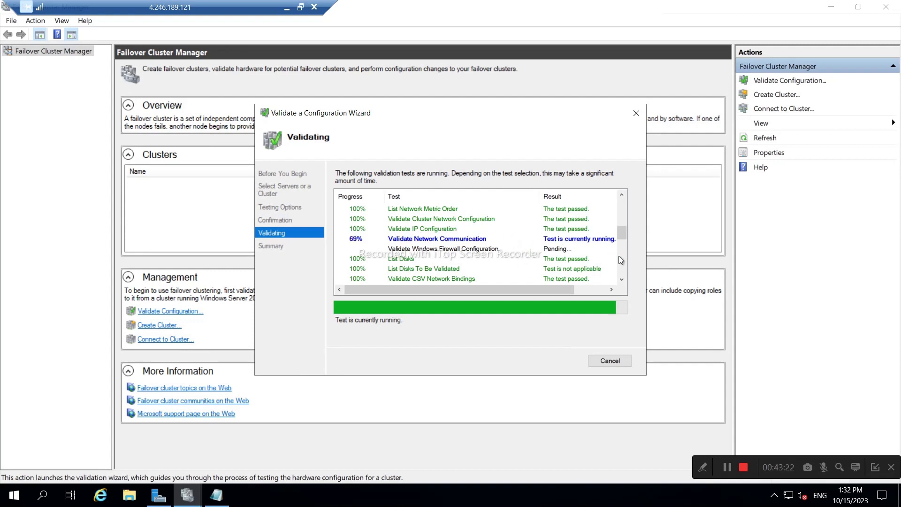
Watch the validation run until the Summary shows both nodes validated.
scroll(624, 258, "down", 4)
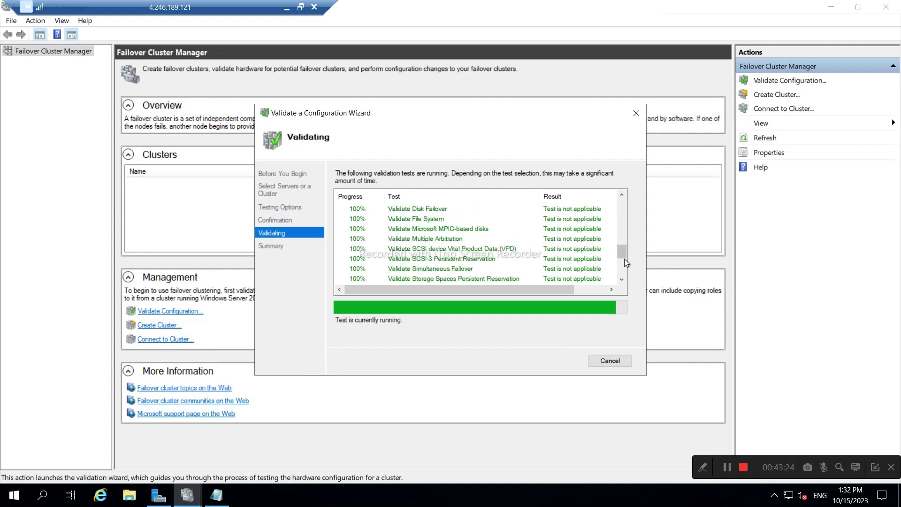
scroll(624, 259, "up", 3)
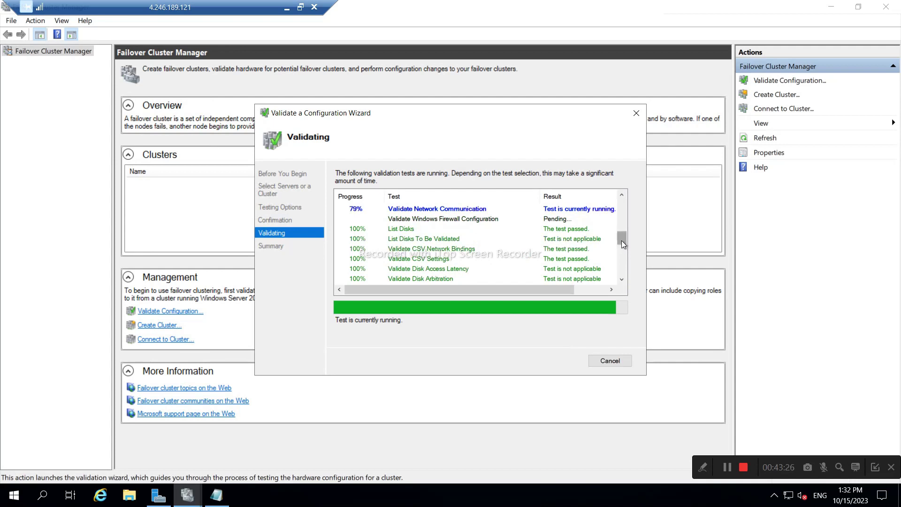
left_click_drag(622, 241, 421, 220)
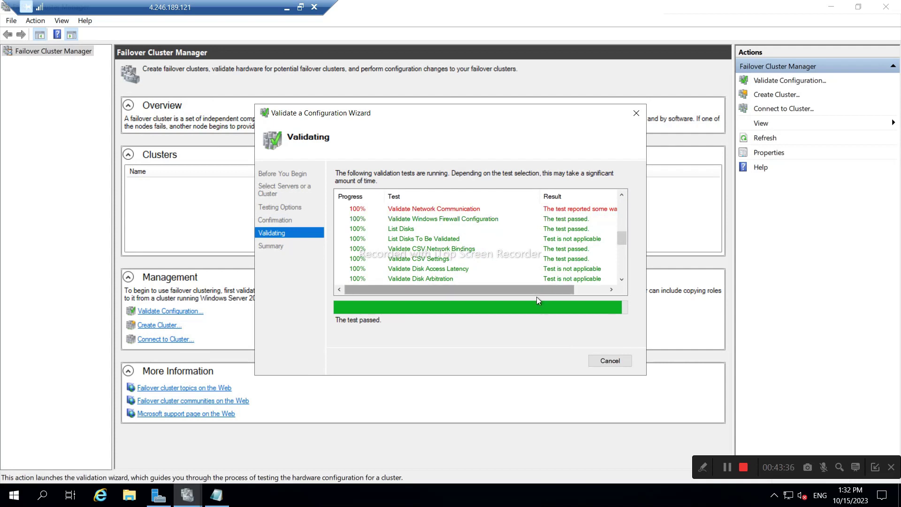
left_click_drag(527, 291, 576, 295)
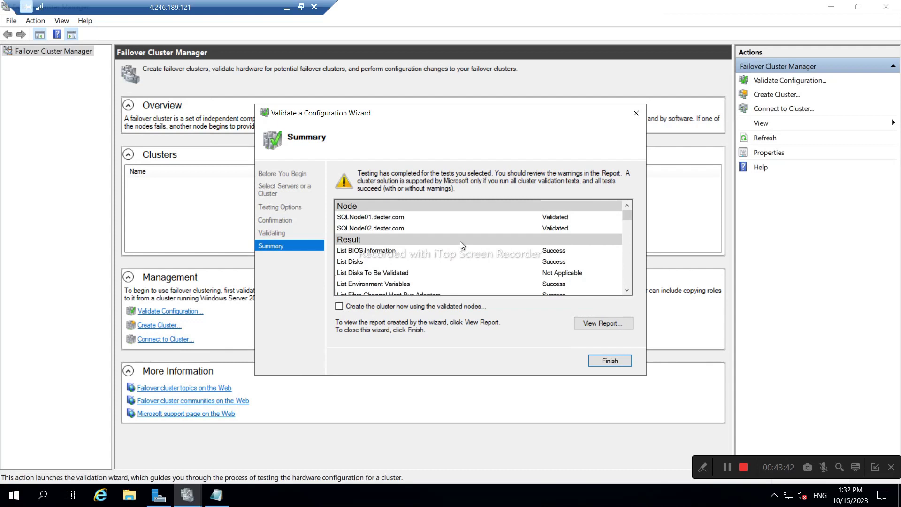
scroll(460, 241, "down", 10)
scroll(470, 275, "down", 5)
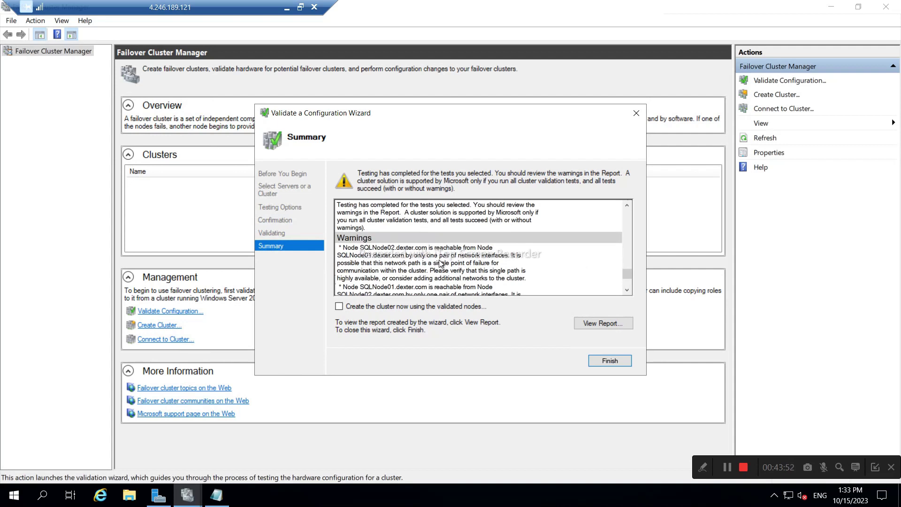
scroll(436, 264, "down", 4)
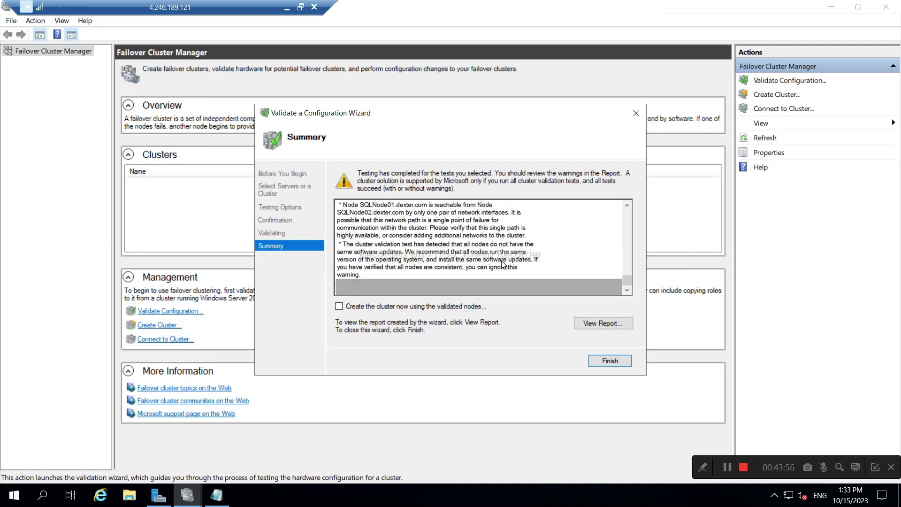
scroll(500, 265, "up", 5)
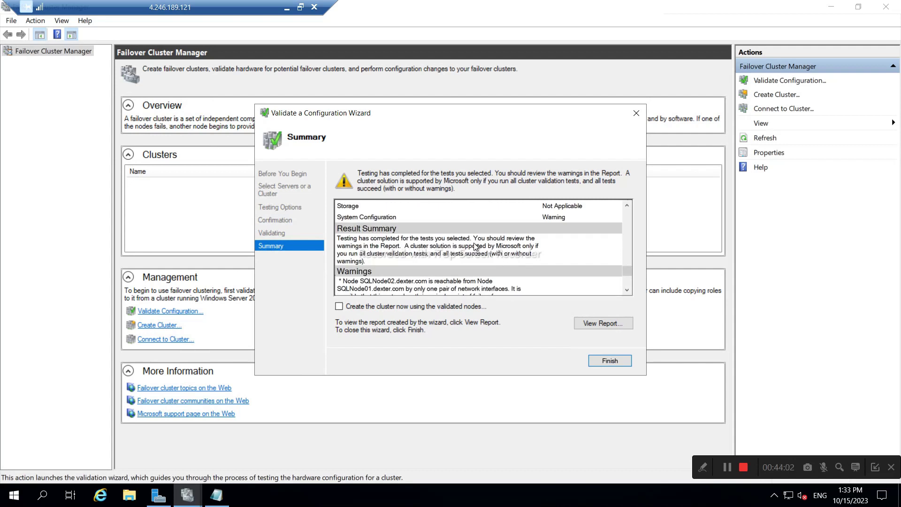
scroll(384, 258, "down", 1)
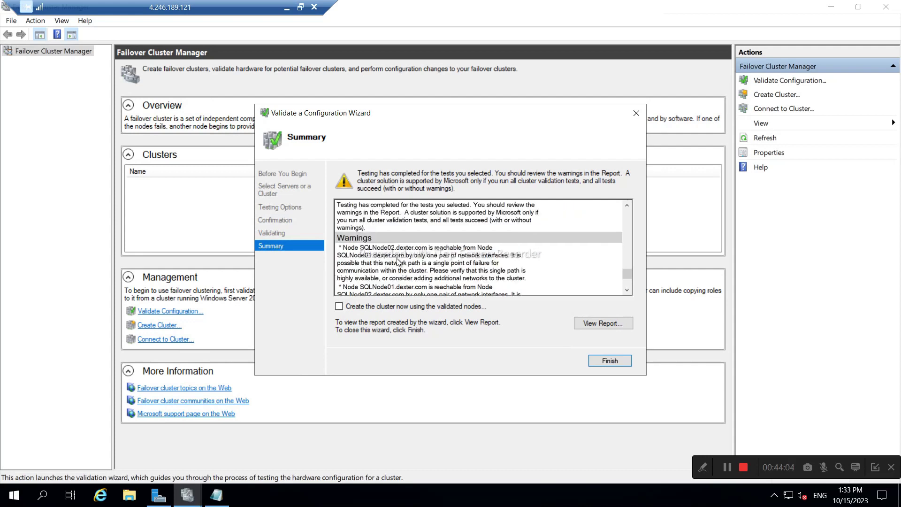
scroll(402, 257, "down", 3)
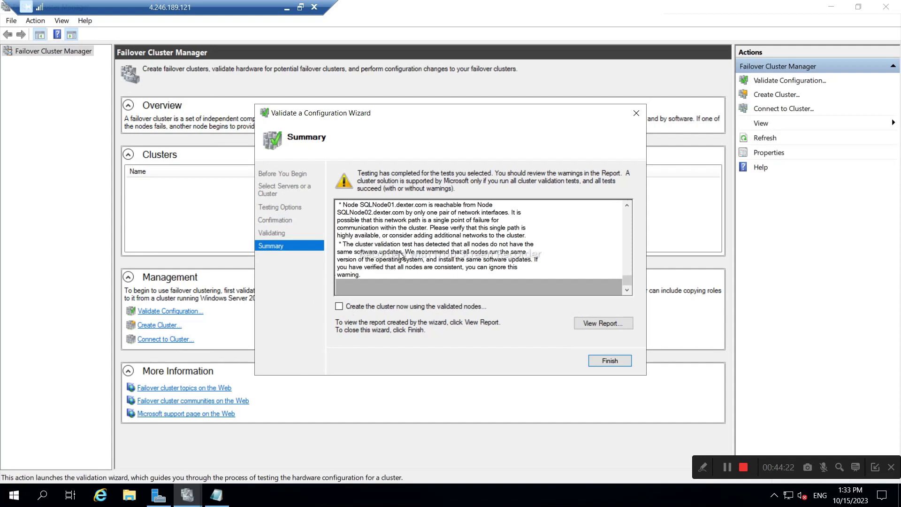
scroll(400, 256, "up", 3)
scroll(401, 256, "down", 3)
left_click(14, 496)
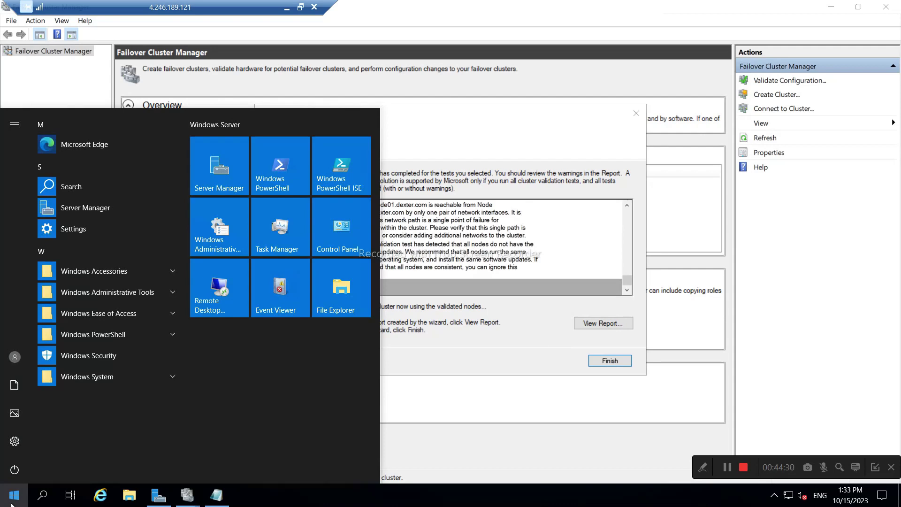
type("pc")
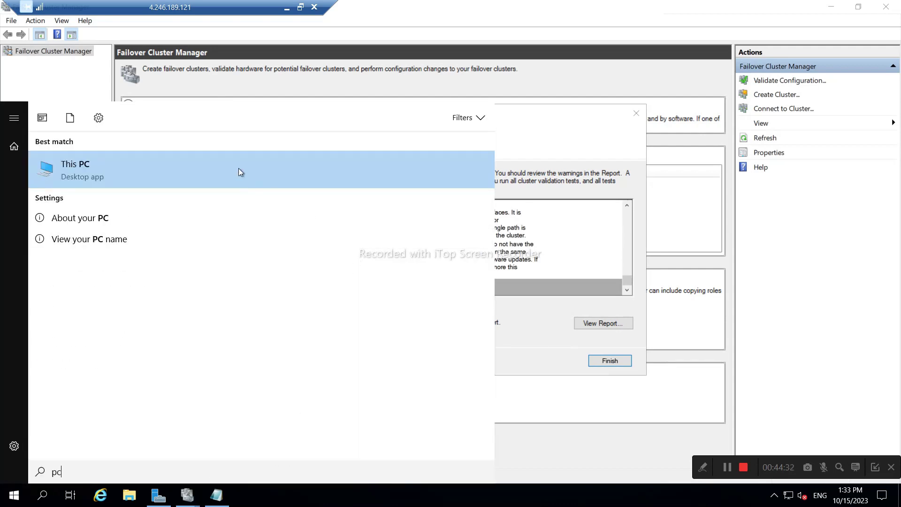
right_click(238, 168)
left_click(275, 281)
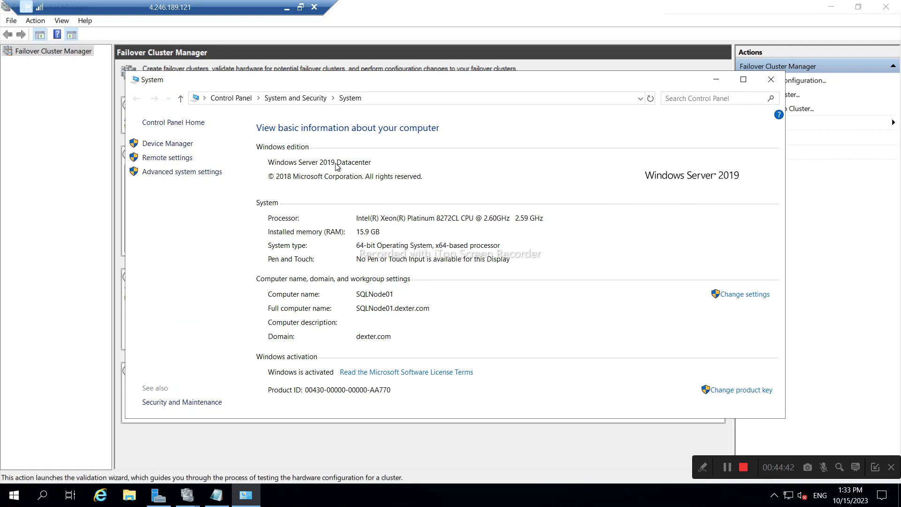
left_click(285, 12)
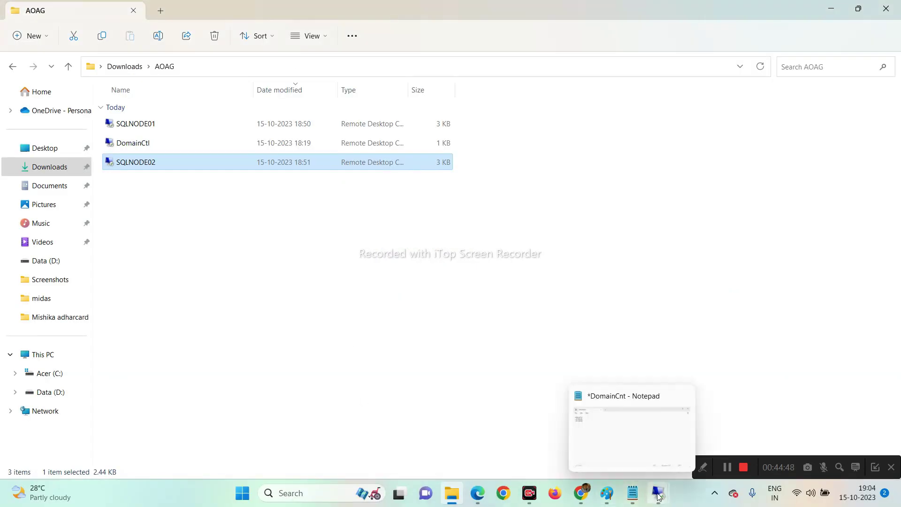
mouse_move(658, 496)
left_click(659, 427)
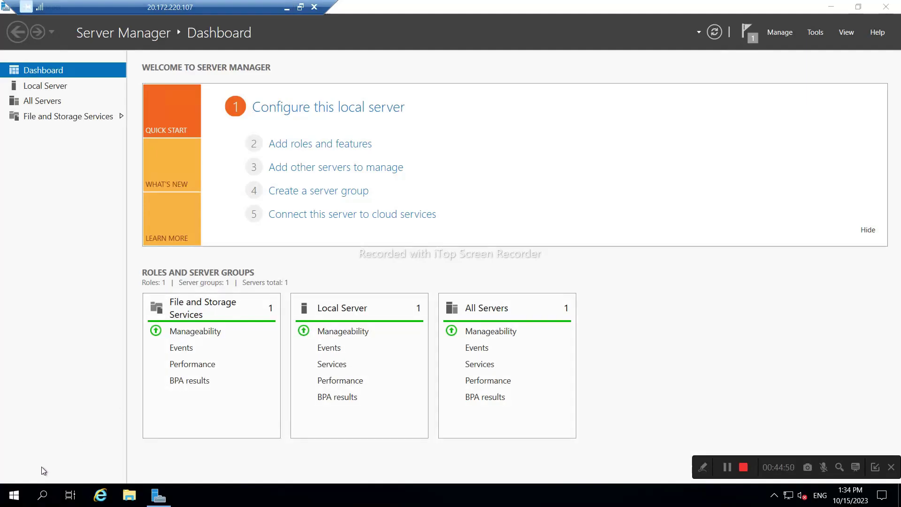
left_click(11, 496)
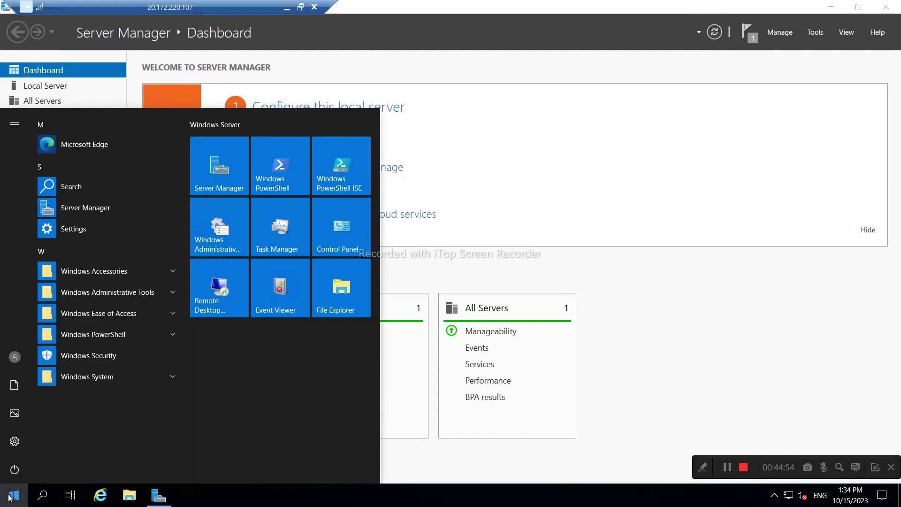
type("mypc")
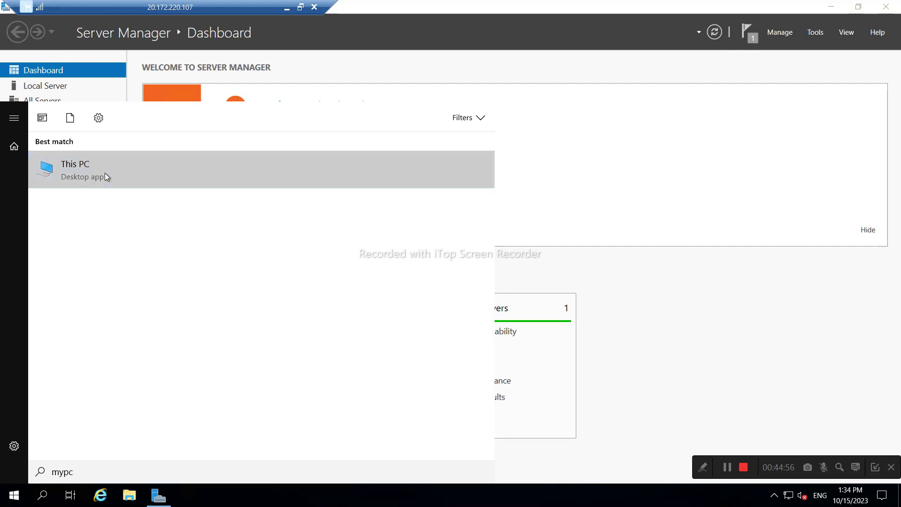
right_click(105, 174)
left_click(128, 281)
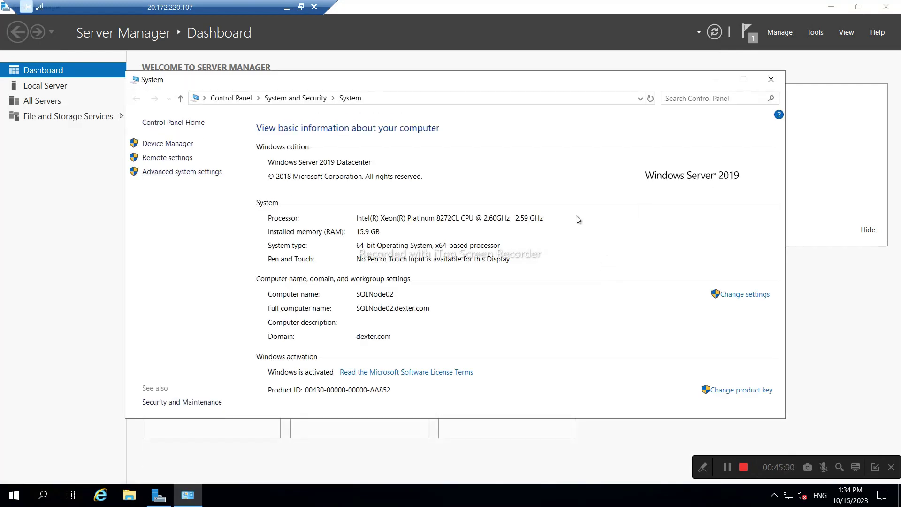
left_click(771, 80)
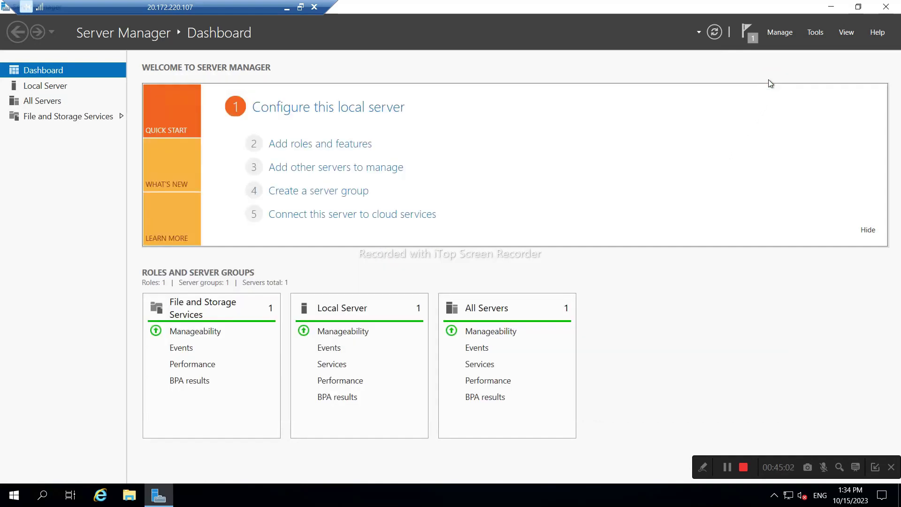
left_click(749, 43)
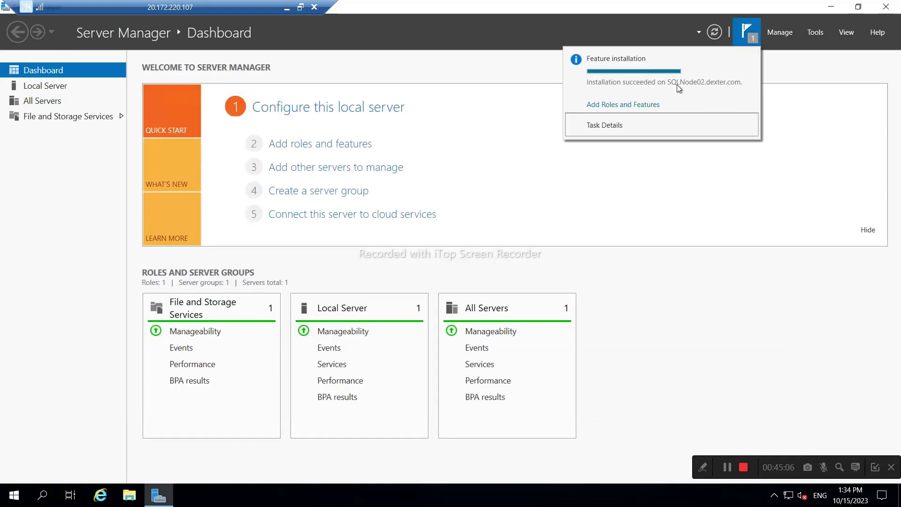
left_click(662, 239)
left_click(287, 7)
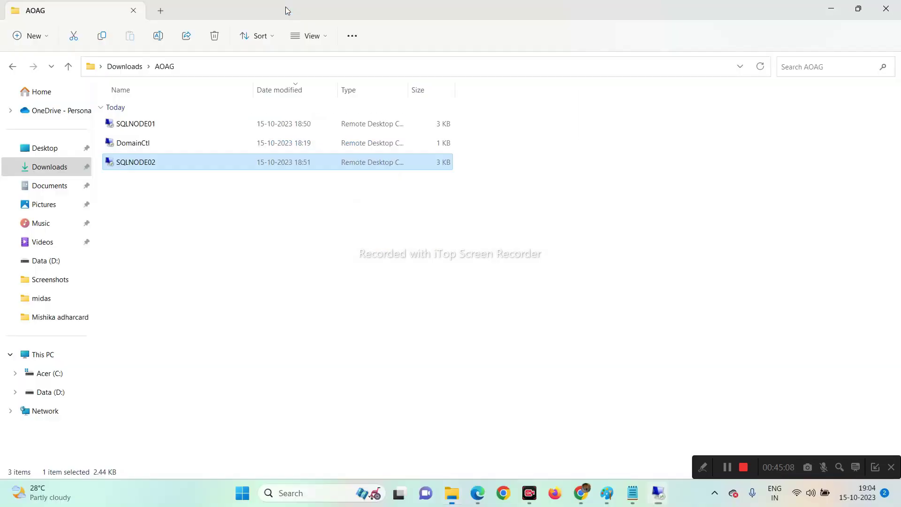
mouse_move(658, 497)
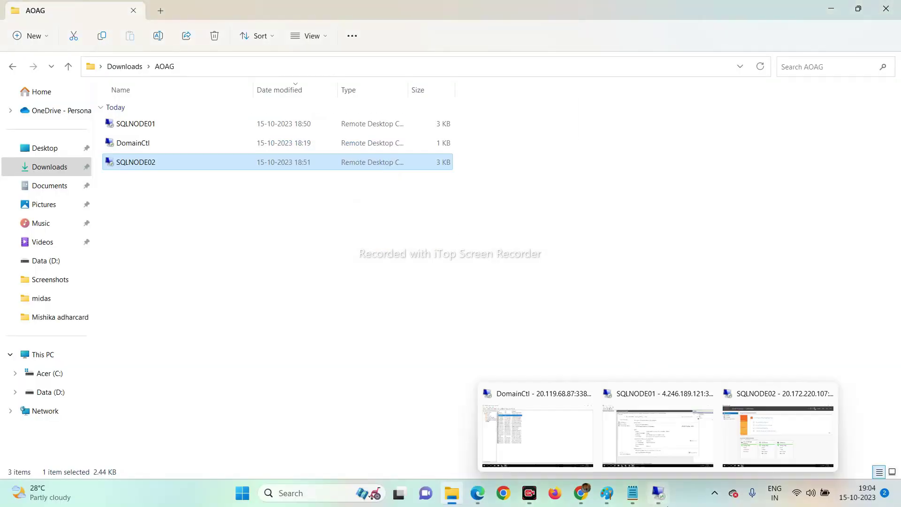
left_click(630, 434)
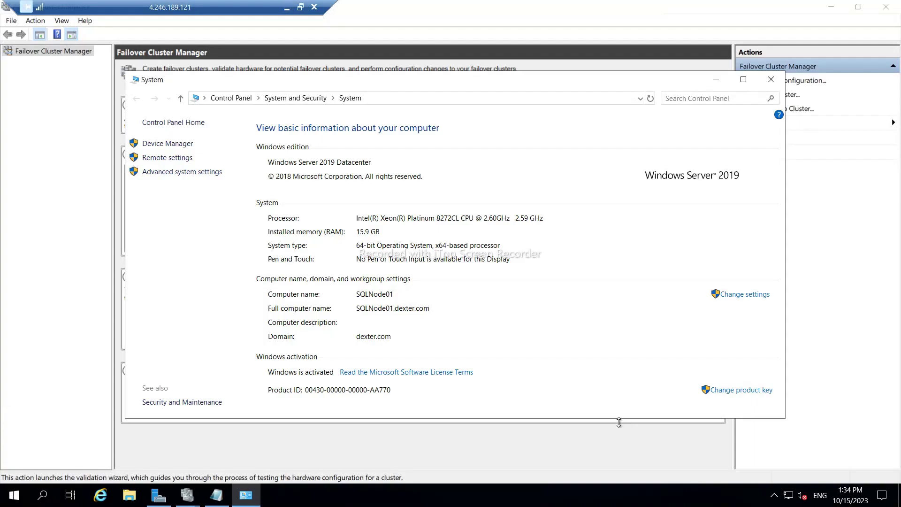
left_click(771, 79)
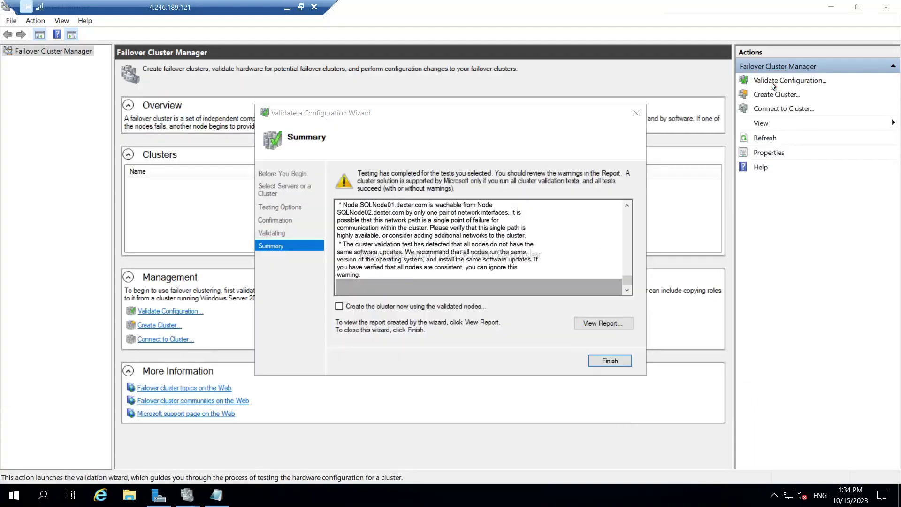
left_click(599, 326)
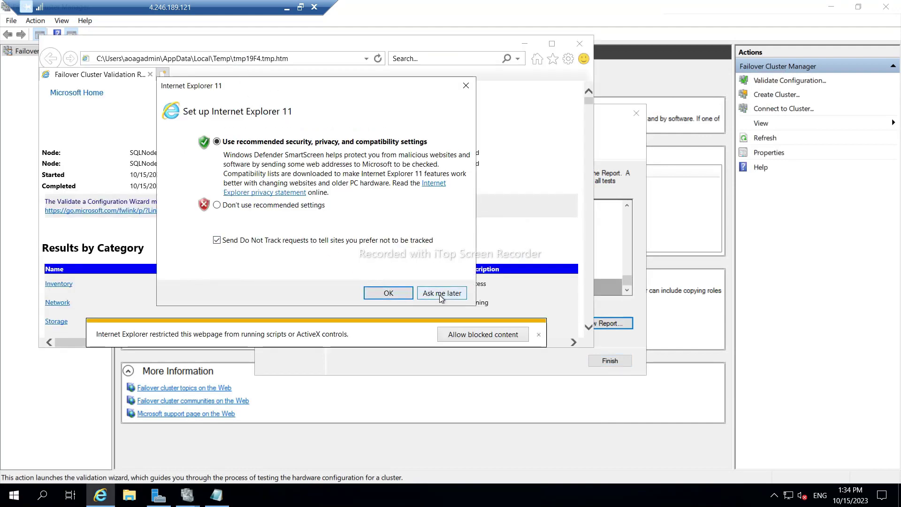
Dismiss Internet Explorer's first-run setup and blocked-content warning to view the validation report.
left_click(439, 295)
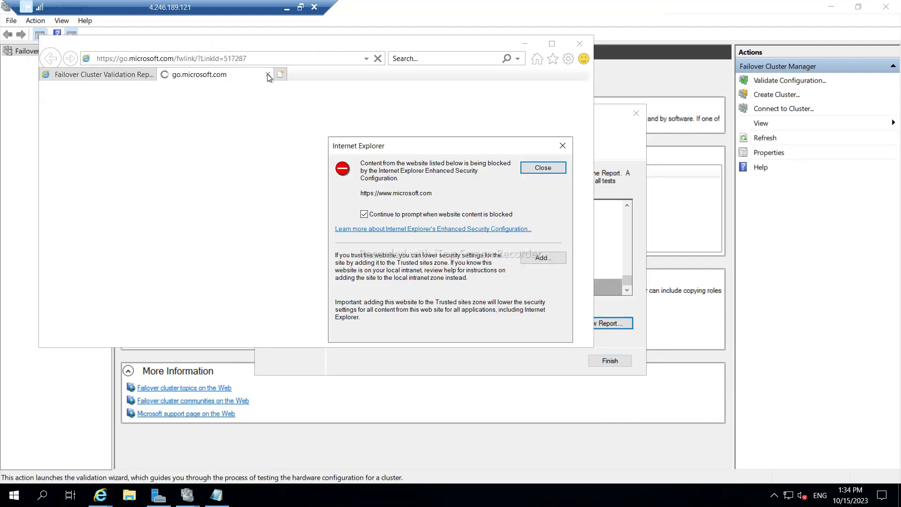
left_click(542, 169)
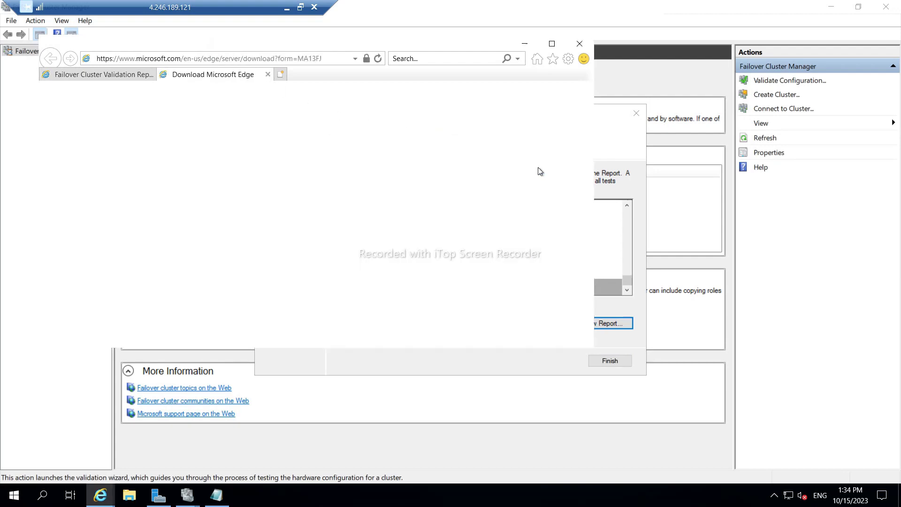
left_click(120, 78)
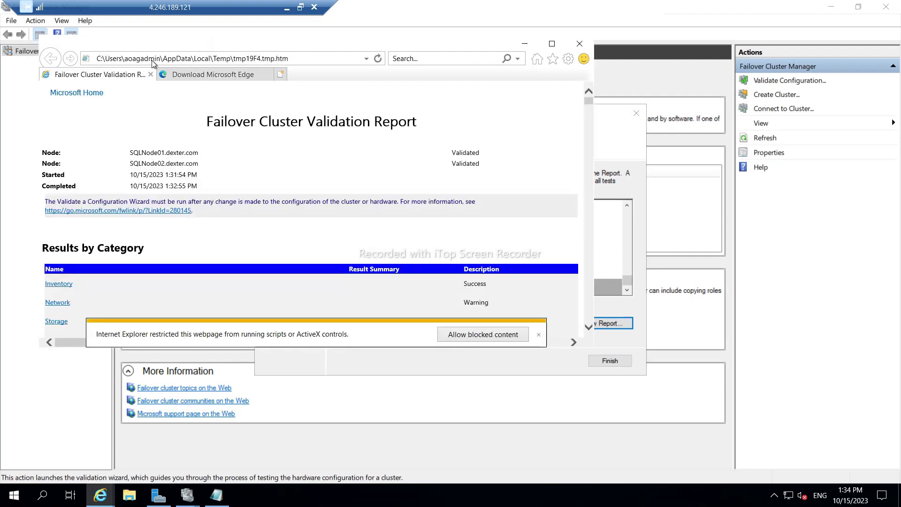
Copy the report's file path into Notepad and save it as test.
key("alt+d")
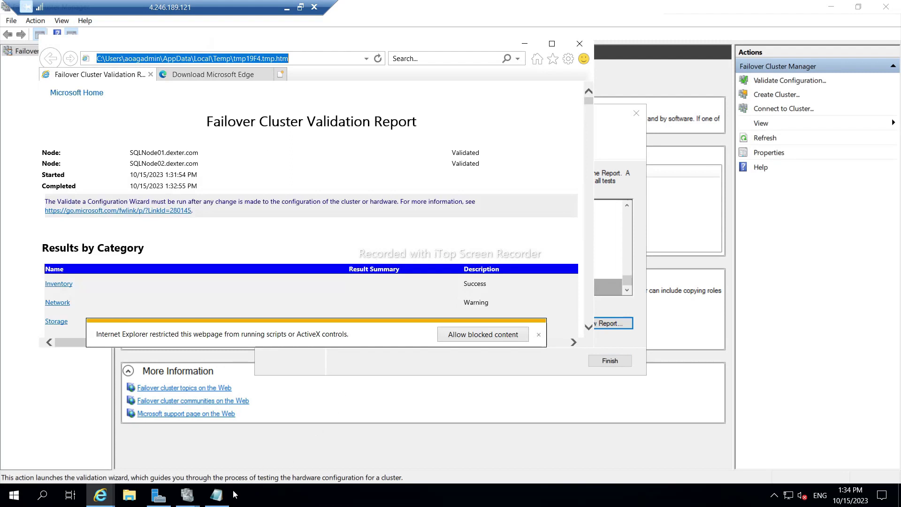
left_click(217, 494)
key("ctrl+v")
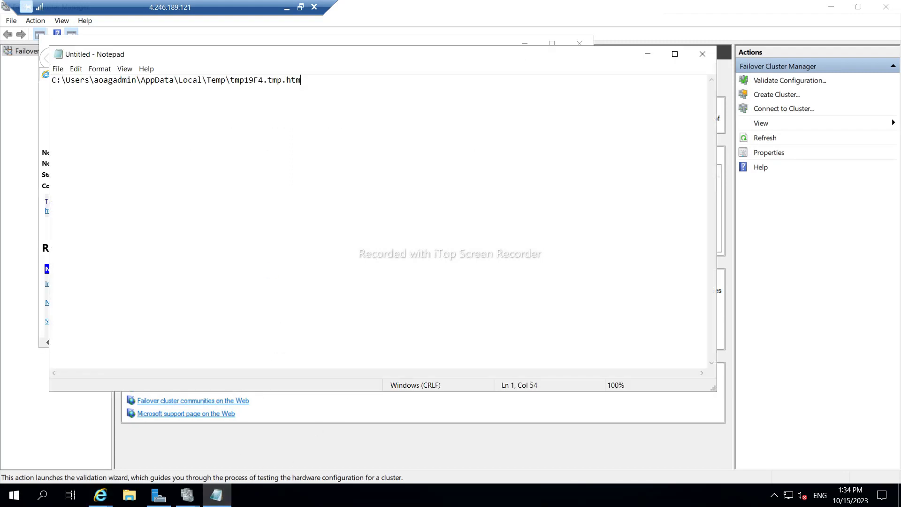
key("ctrl+s")
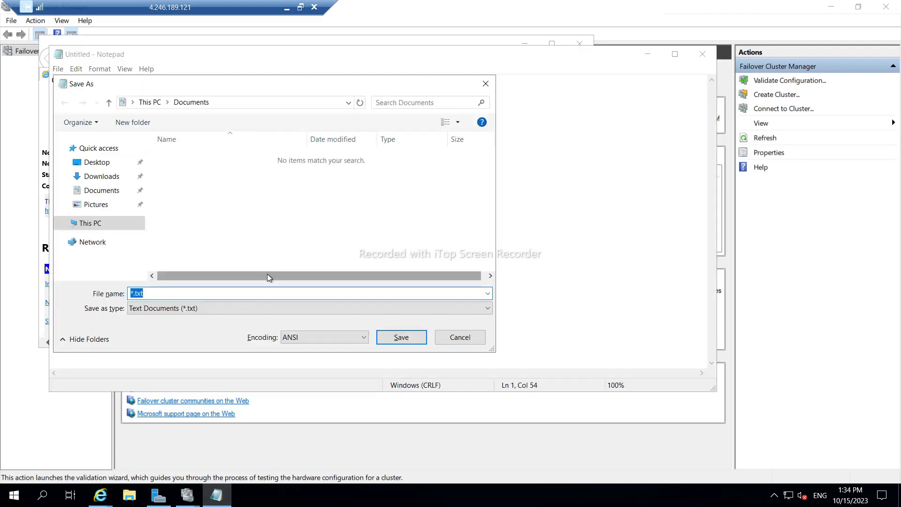
type("test")
key("Return")
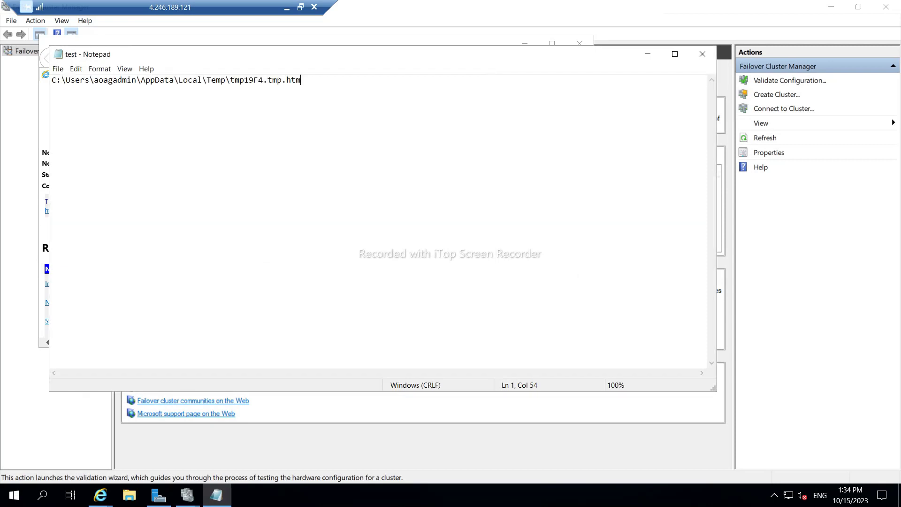
Minimize Notepad and close Internet Explorer with all its tabs.
left_click(638, 56)
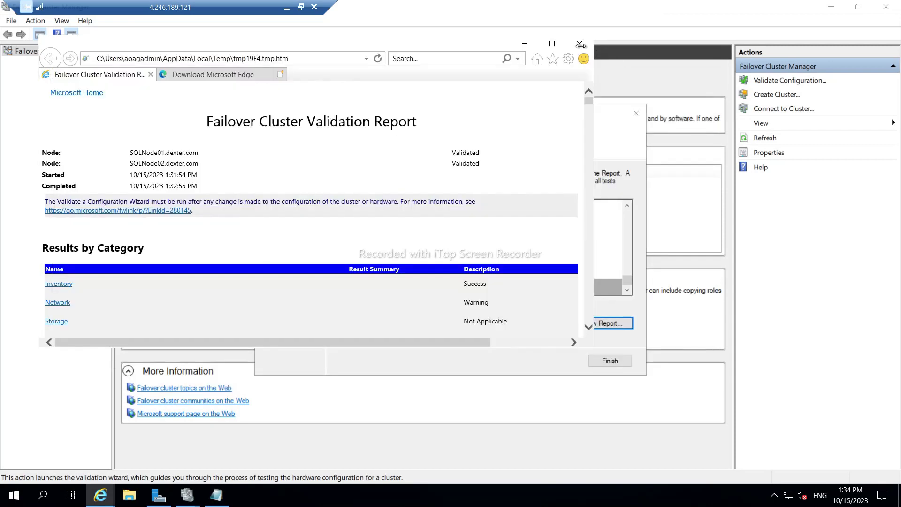
left_click(576, 45)
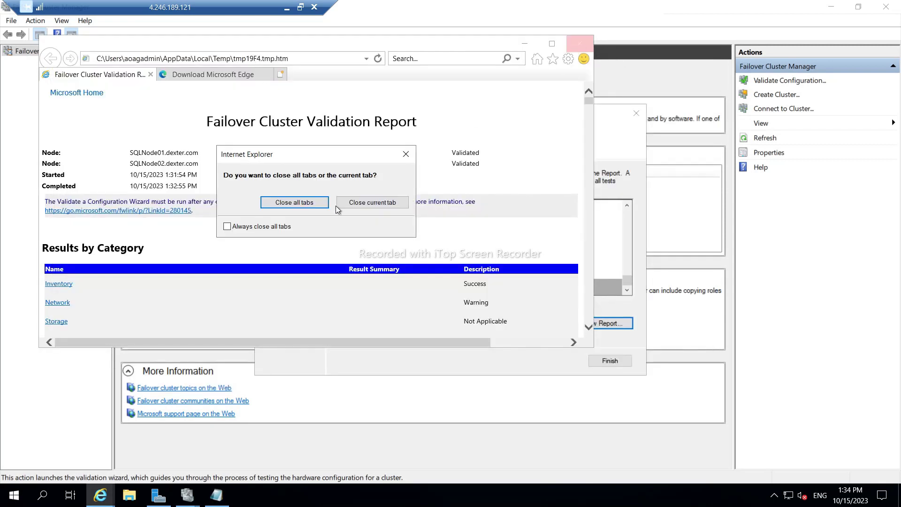
left_click(324, 203)
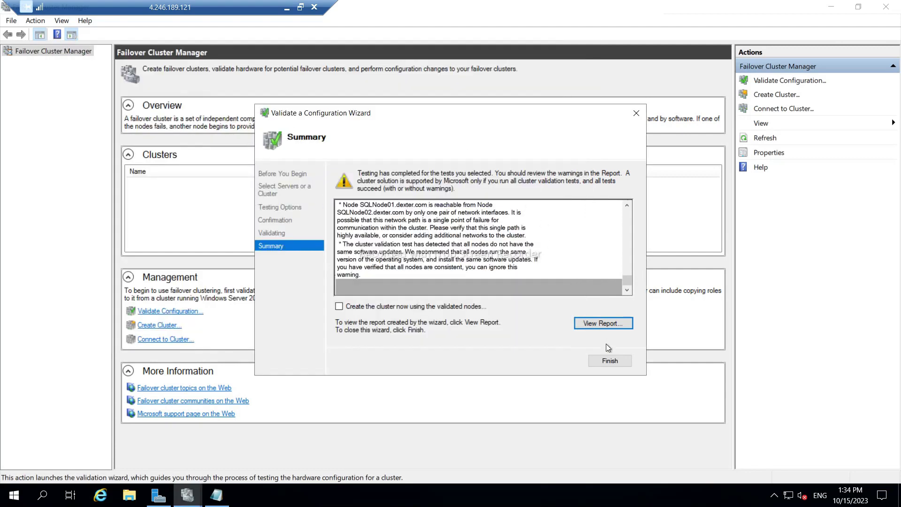
Close the validation wizard and add sqlnode01 and sqlnode02 to a new cluster's servers.
left_click(610, 361)
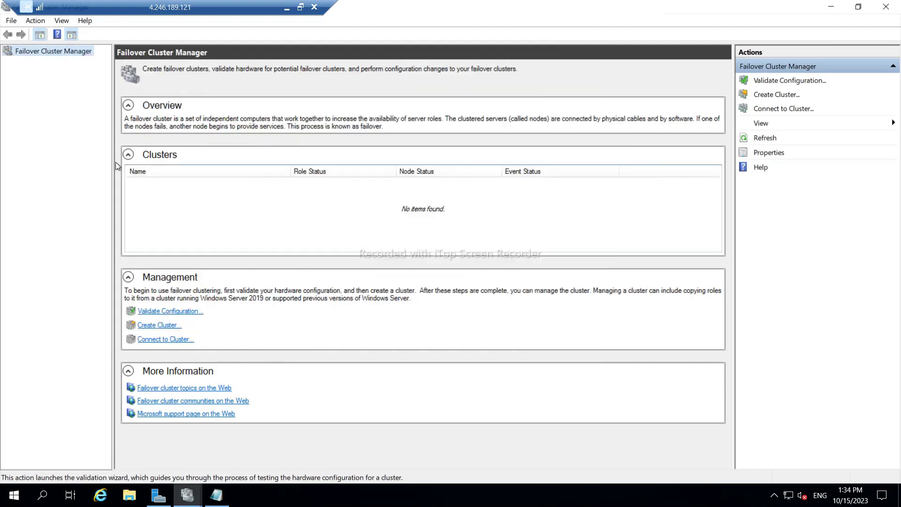
left_click(775, 95)
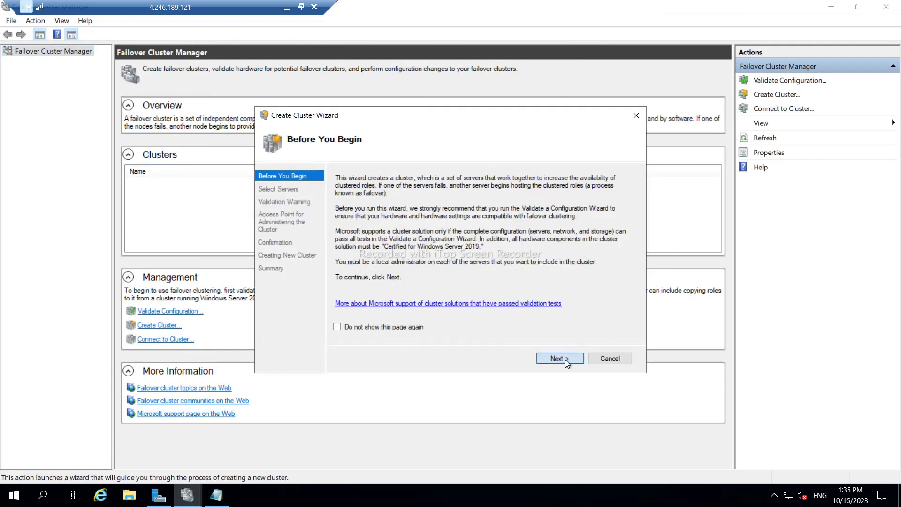
left_click(565, 360)
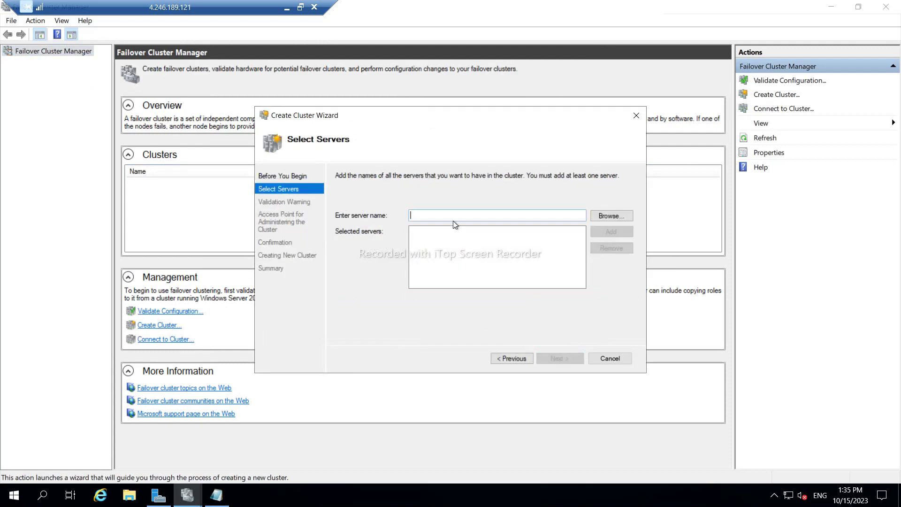
type("sqlnode01")
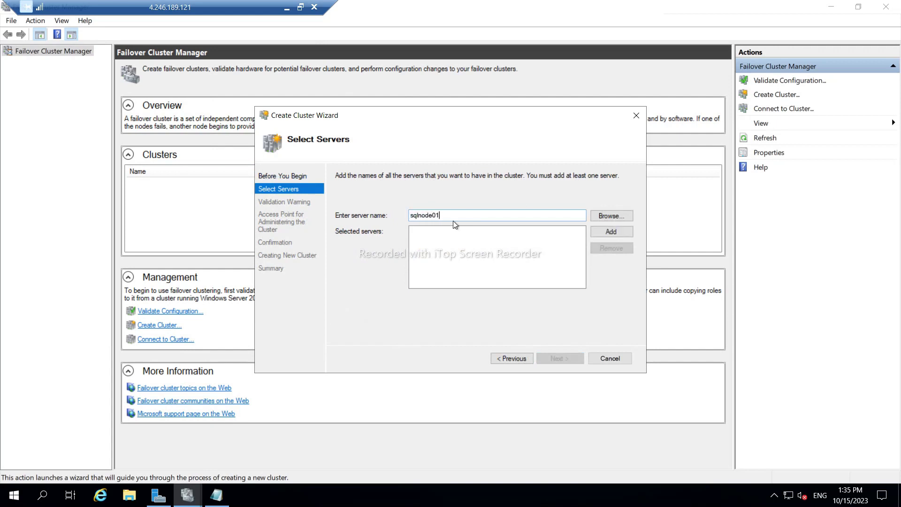
key("Return")
type("sql")
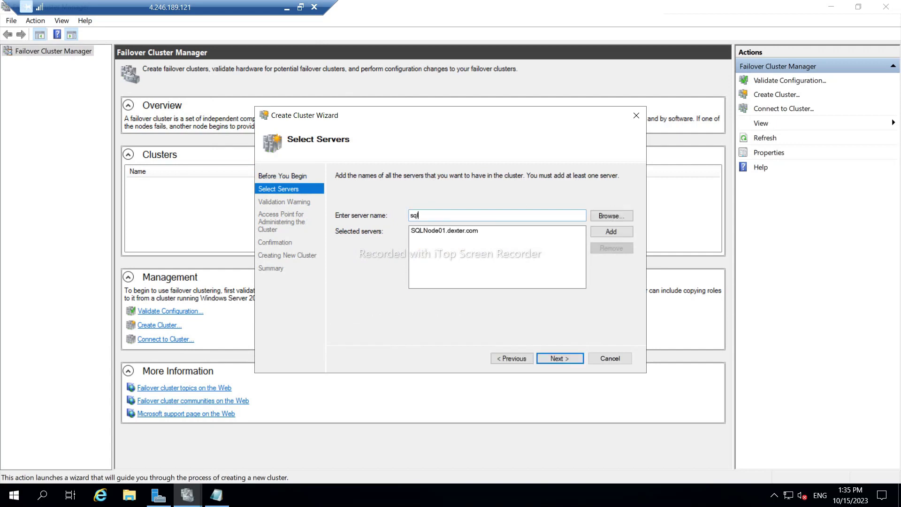
type("node02")
key("Return")
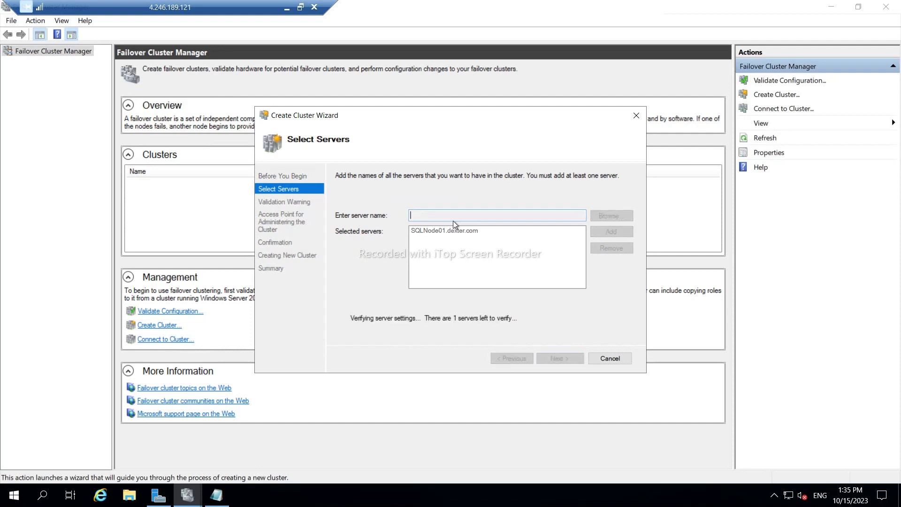
Name the cluster WindowsCluster, confirm the settings, and create it.
left_click(560, 358)
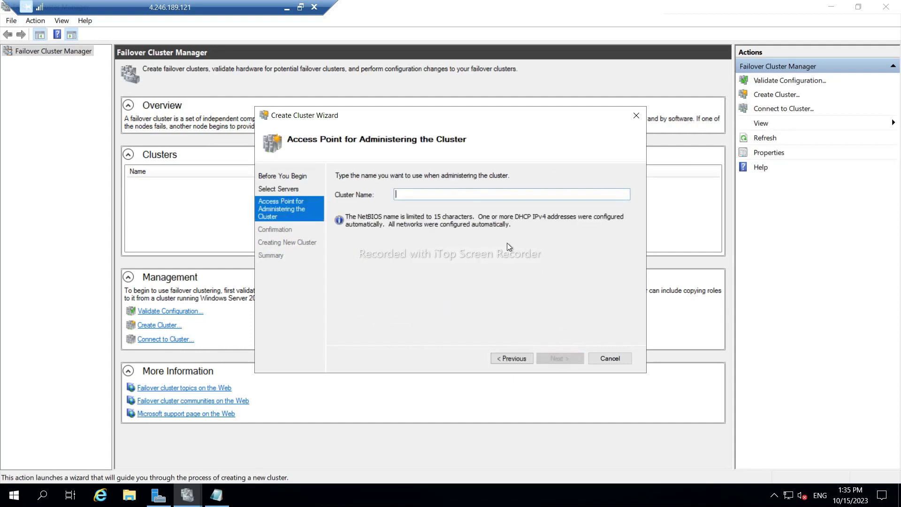
type("W")
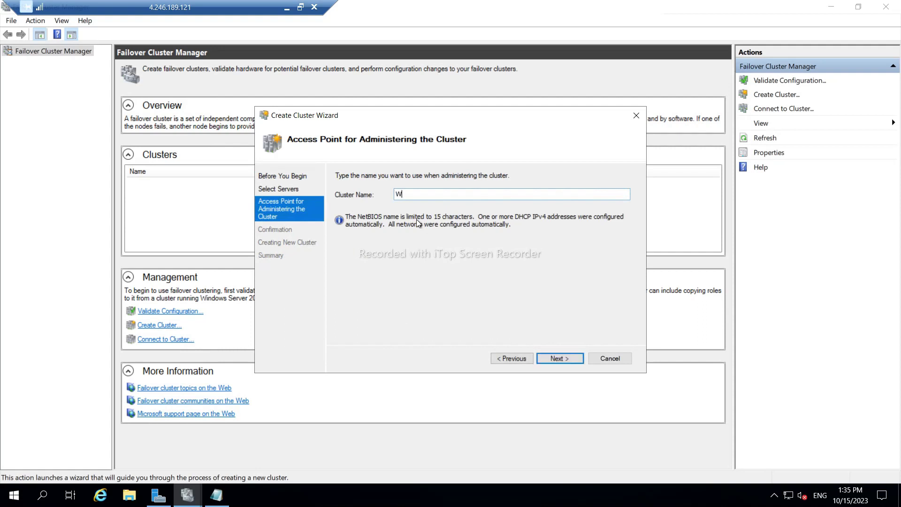
type("indowsCluster")
left_click(556, 359)
scroll(410, 248, "down", 1)
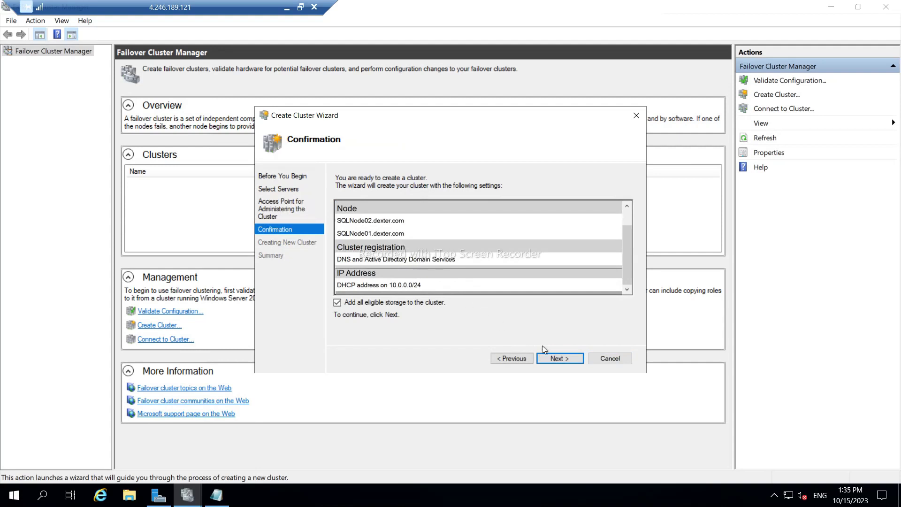
left_click(557, 358)
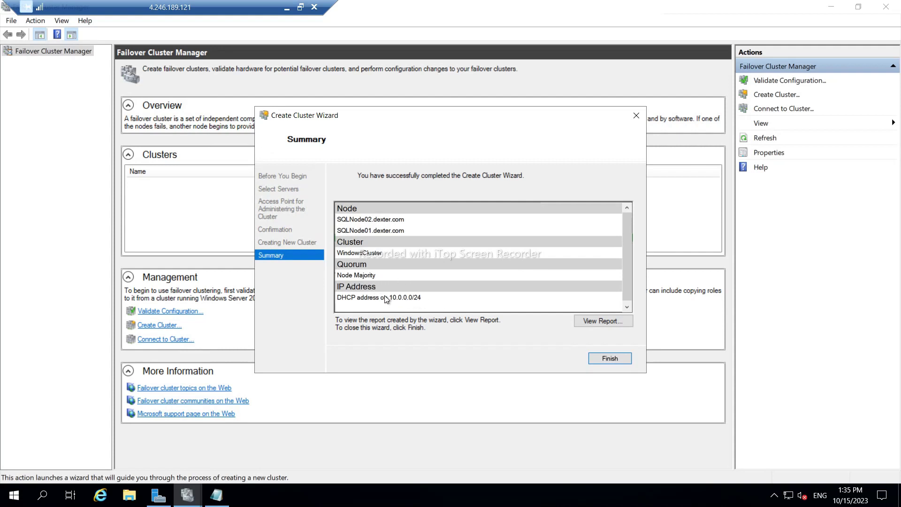
left_click(603, 359)
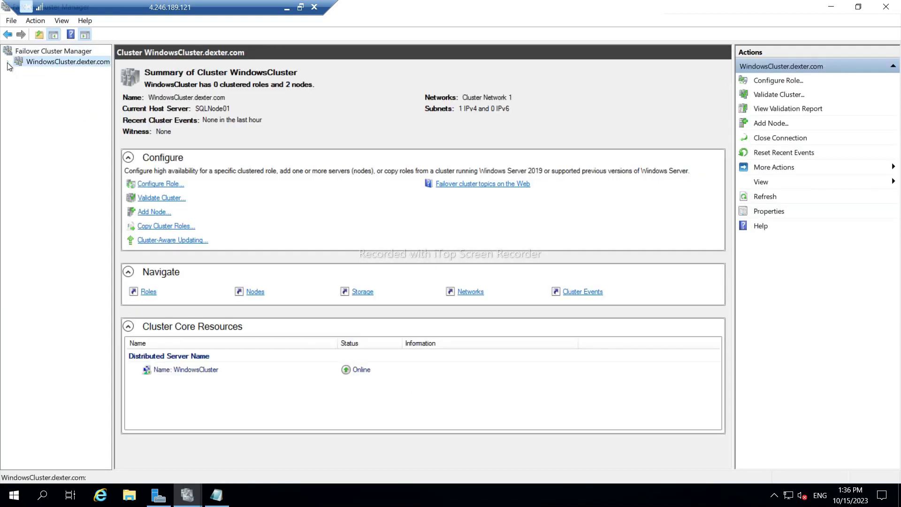
left_click(8, 62)
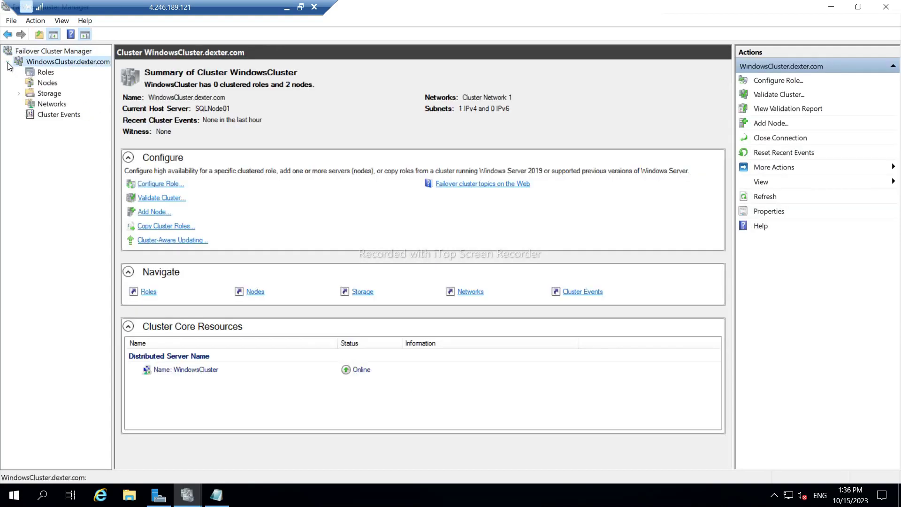
left_click(31, 73)
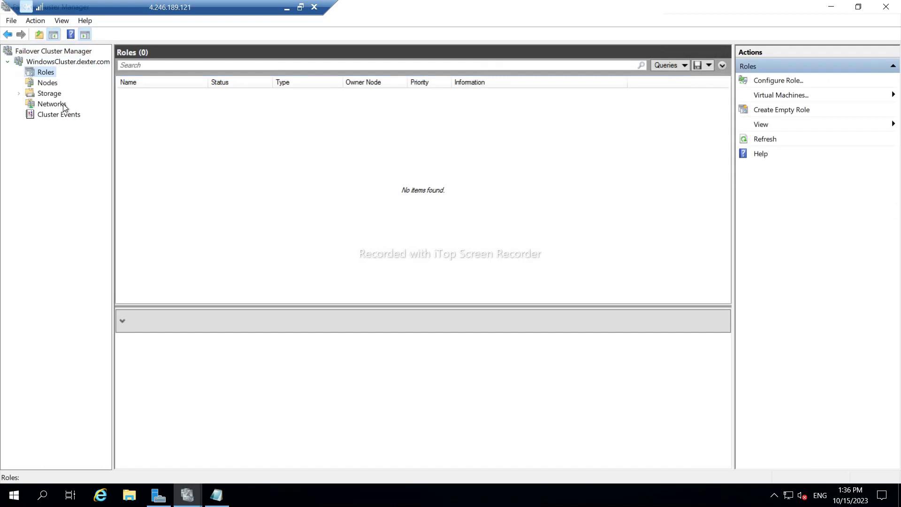
left_click(56, 114)
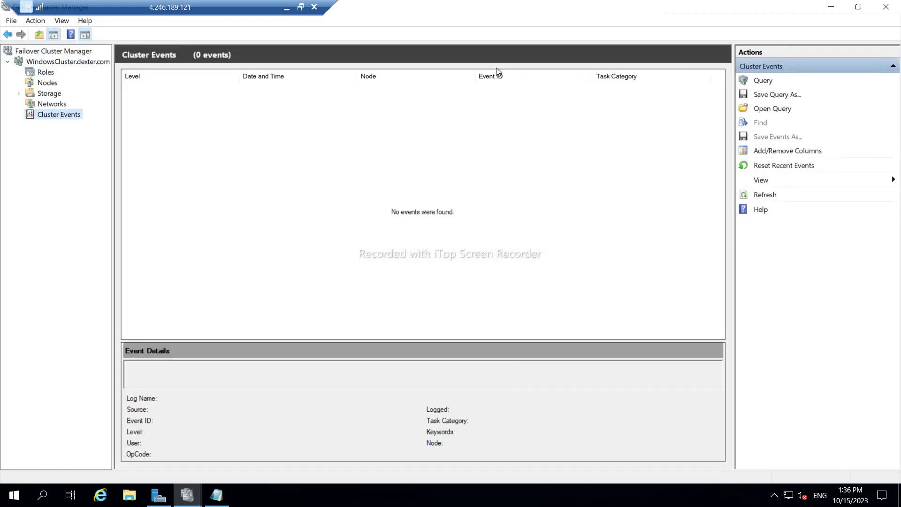
left_click(44, 74)
left_click(46, 85)
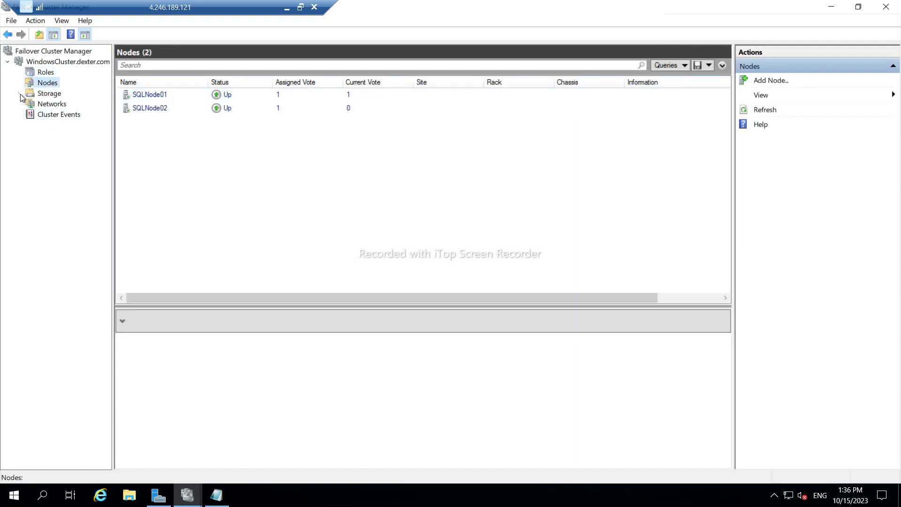
left_click(20, 94)
left_click(43, 105)
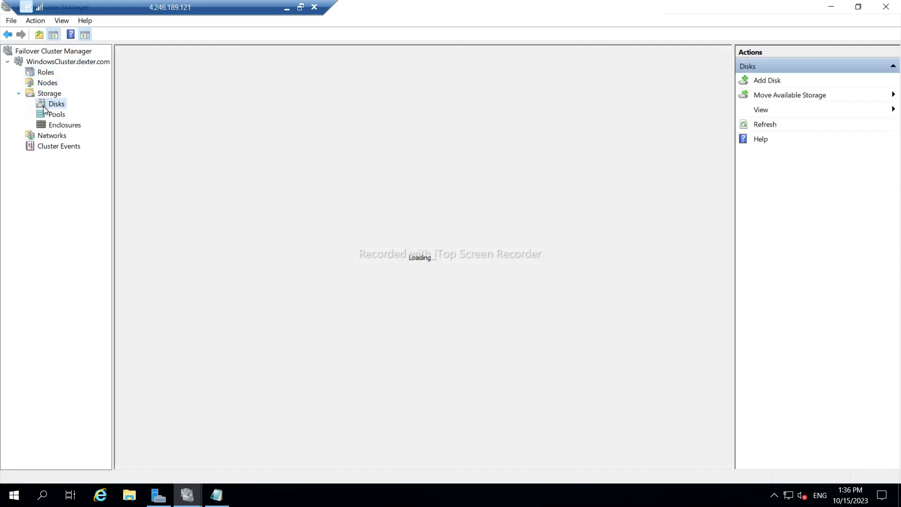
left_click(20, 93)
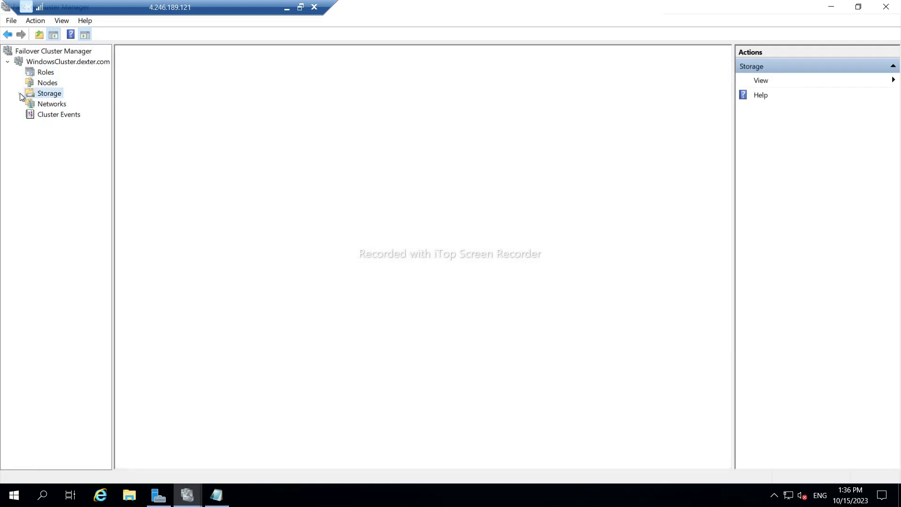
left_click(31, 104)
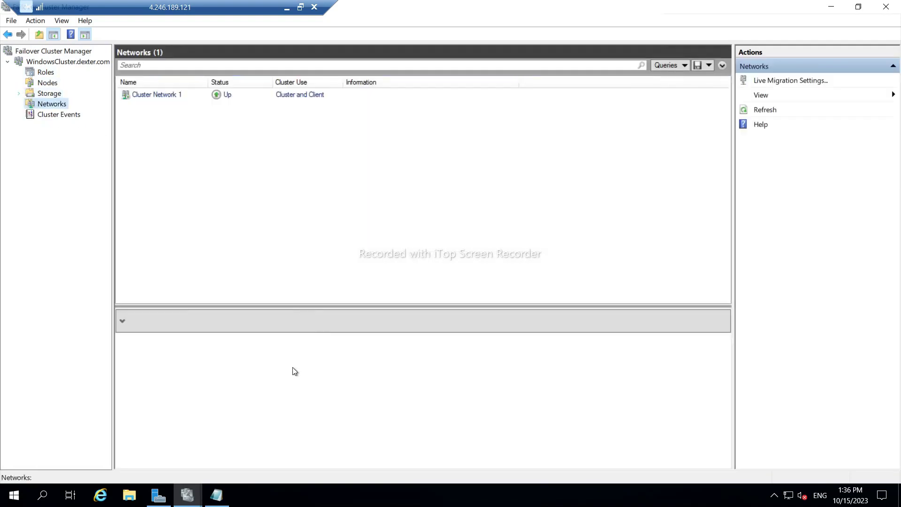
left_click(43, 64)
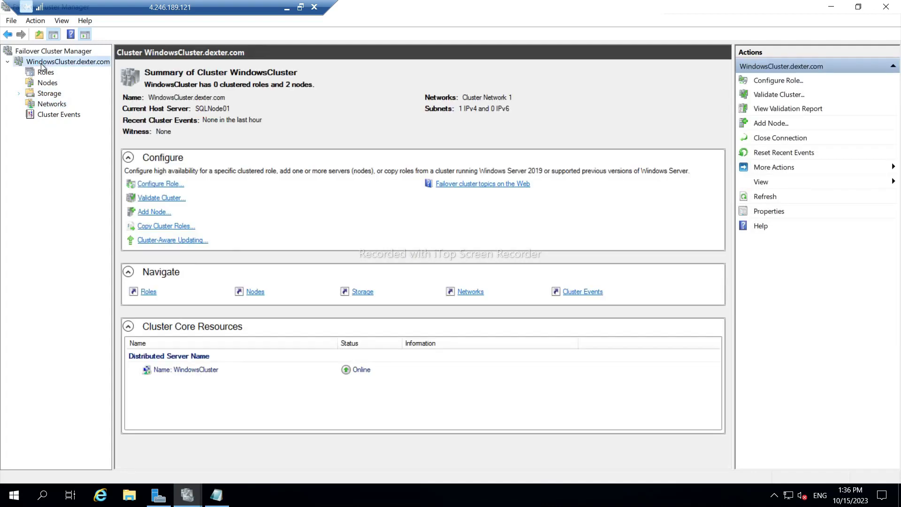
Open Configure Cluster Quorum Settings for the cluster and pick a cloud witness as the quorum witness.
right_click(41, 63)
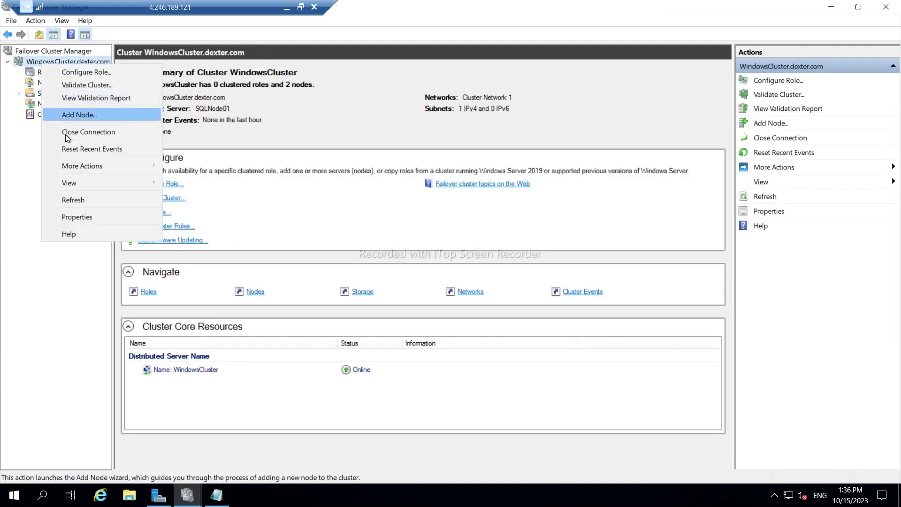
mouse_move(75, 166)
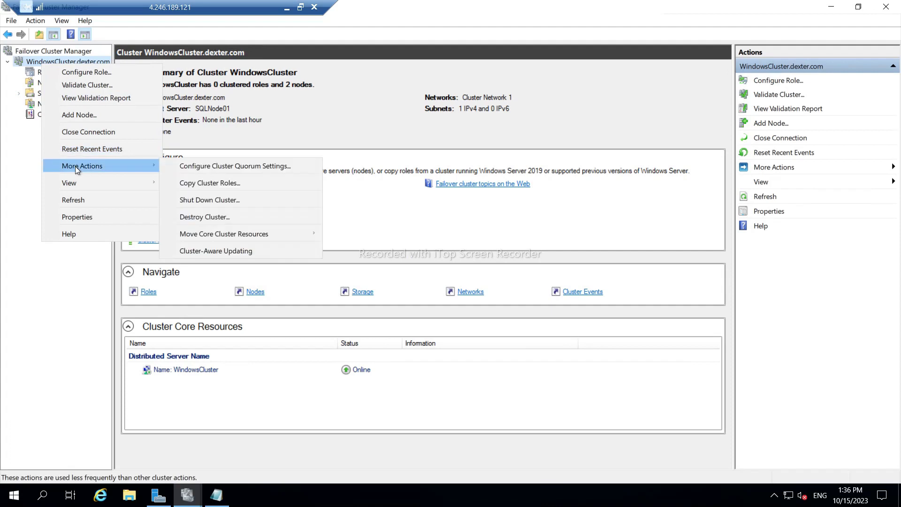
left_click(261, 167)
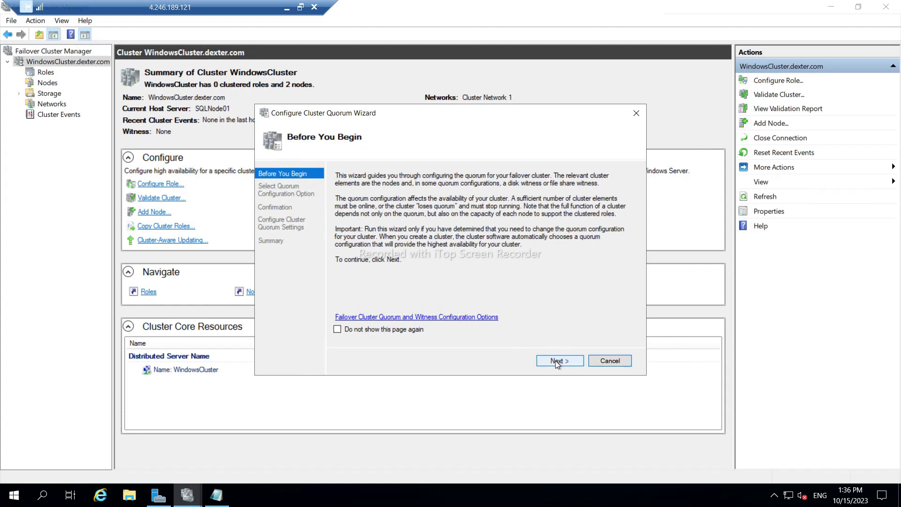
left_click(555, 360)
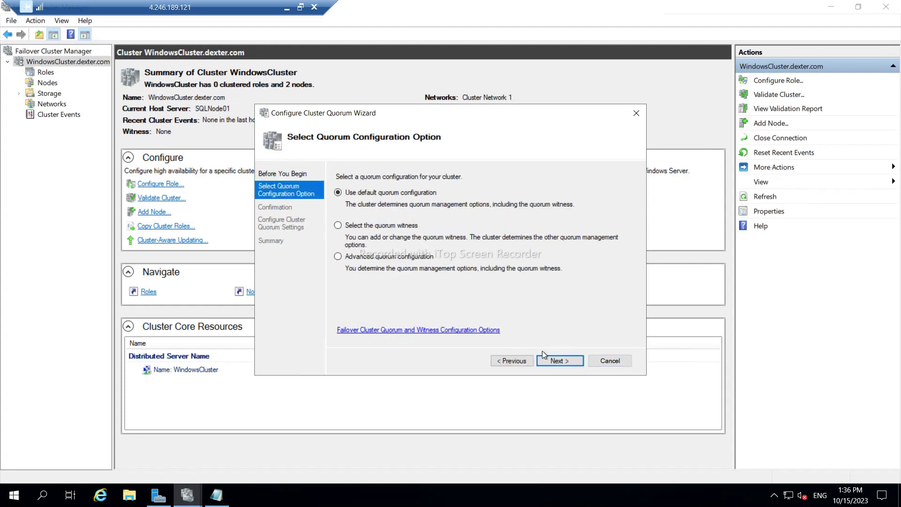
left_click(341, 227)
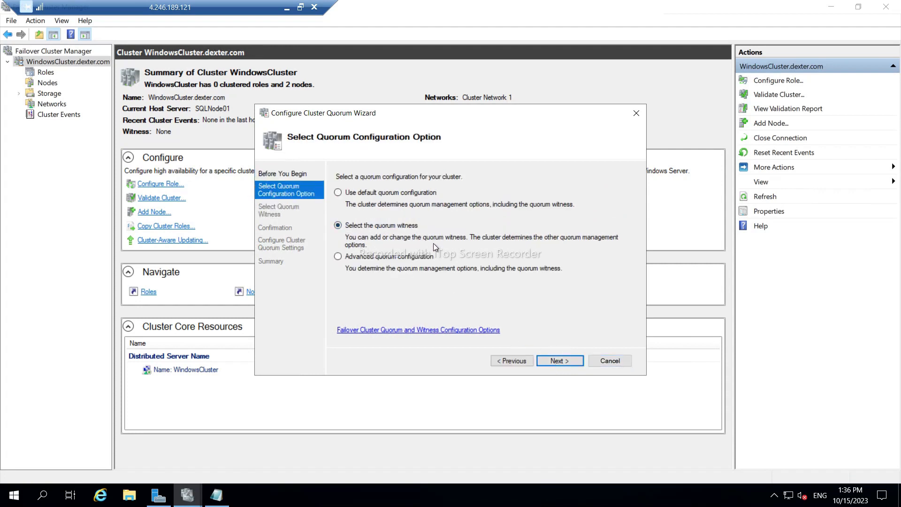
left_click(568, 362)
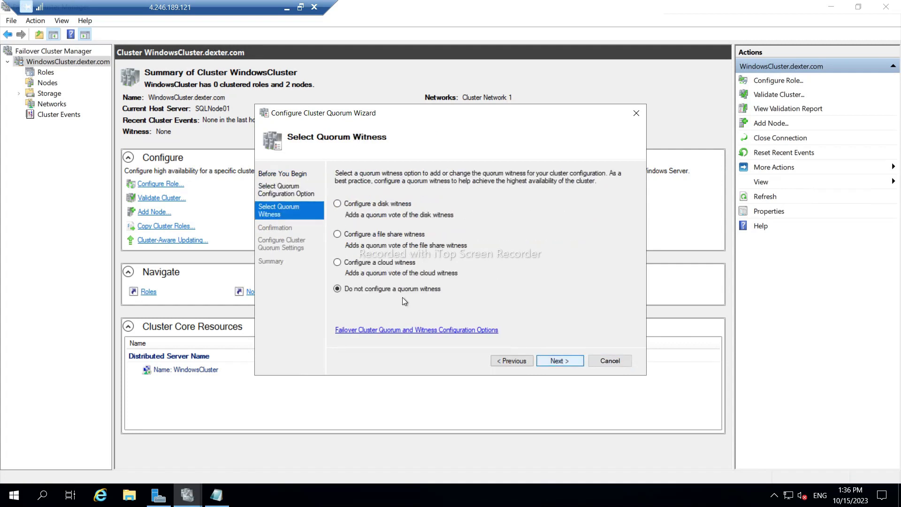
left_click(344, 264)
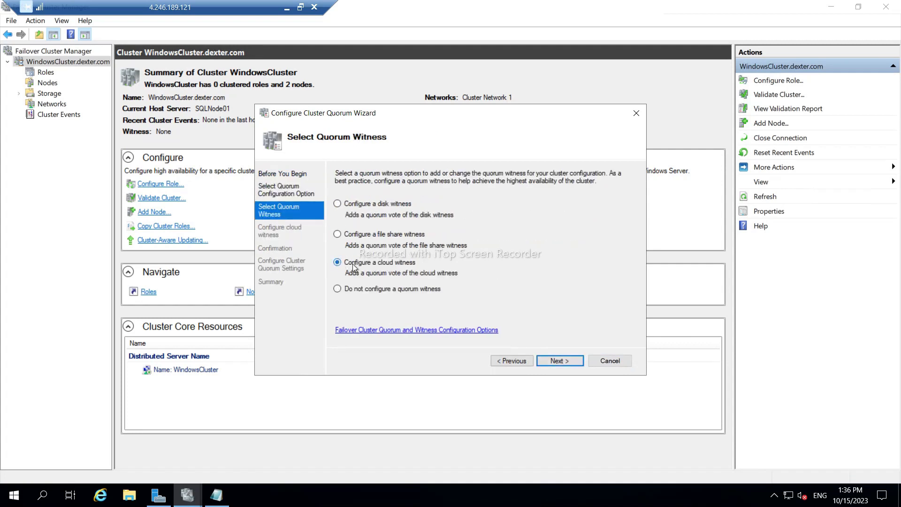
left_click(558, 362)
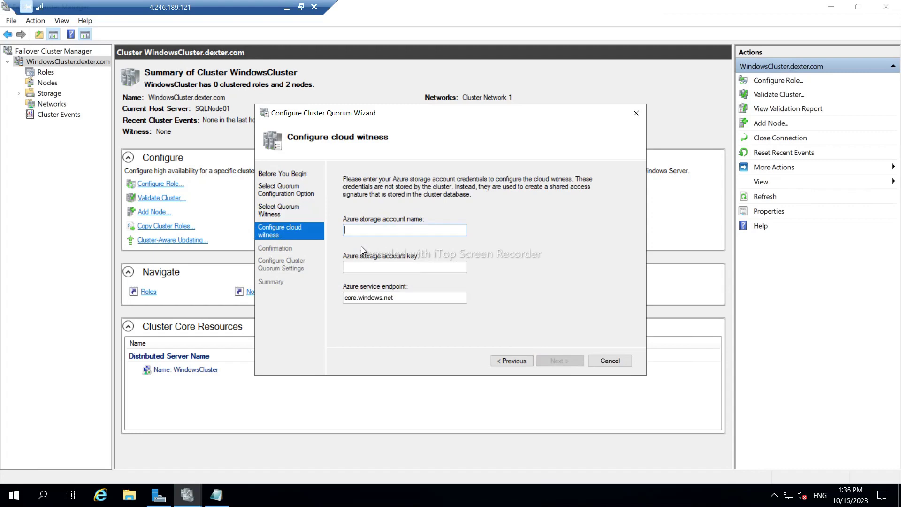
Show the azurefilesmb storage account's Access keys in Azure, then return to the SQLNODE01 session.
left_click(286, 8)
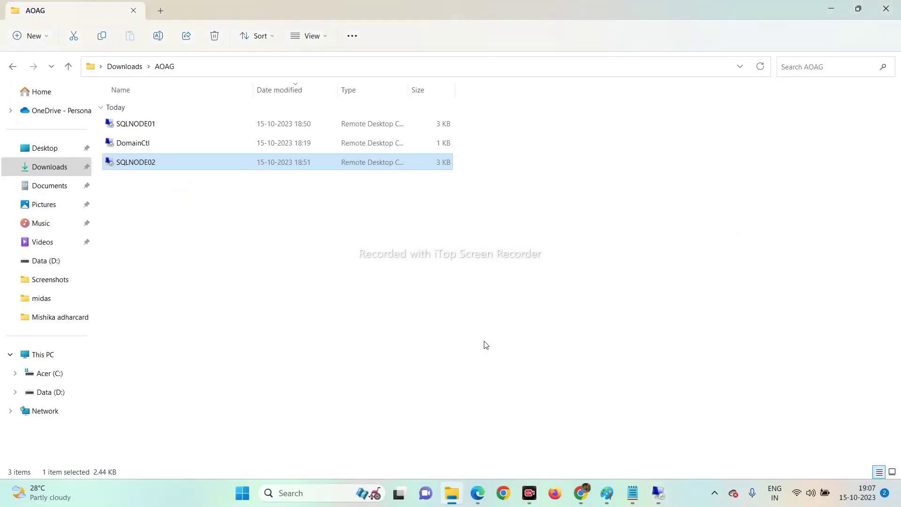
left_click(478, 493)
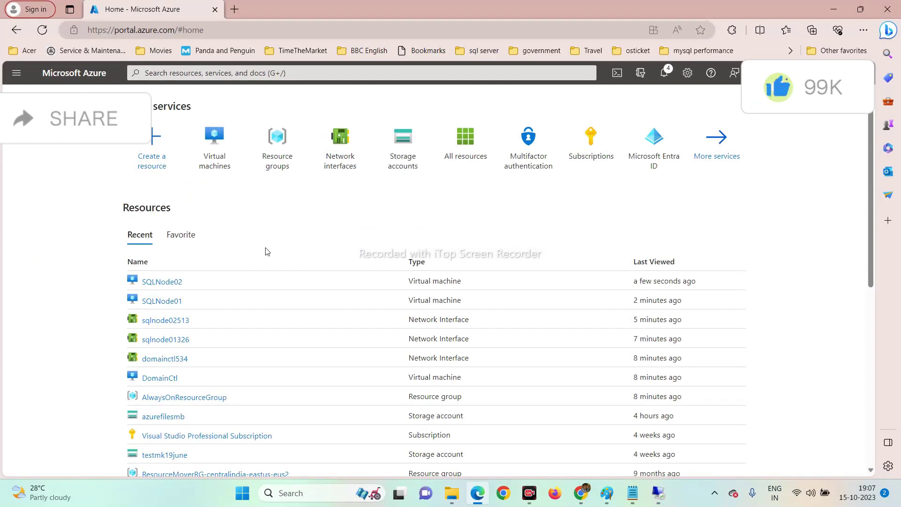
left_click(396, 160)
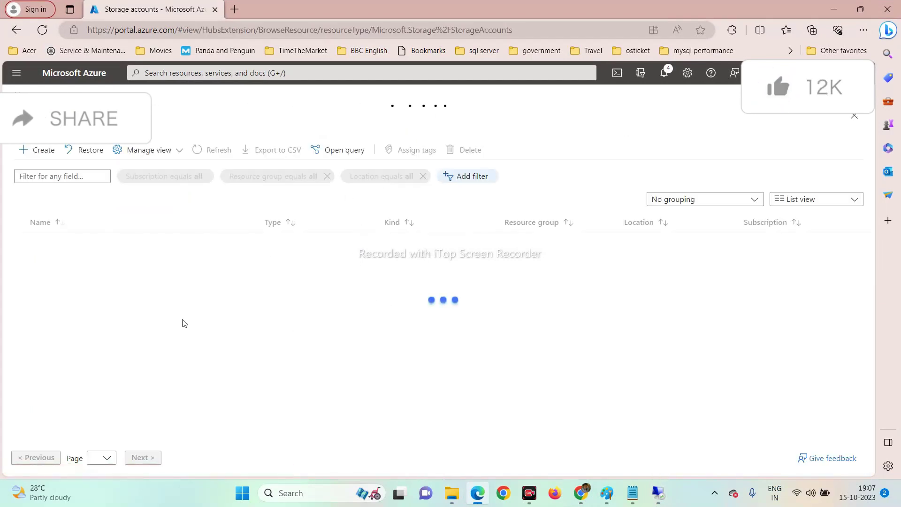
left_click(58, 245)
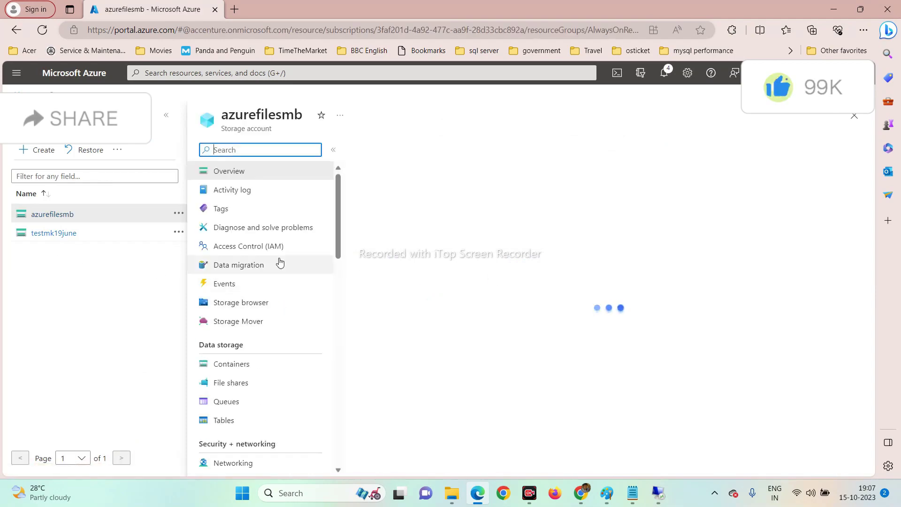
left_click(167, 116)
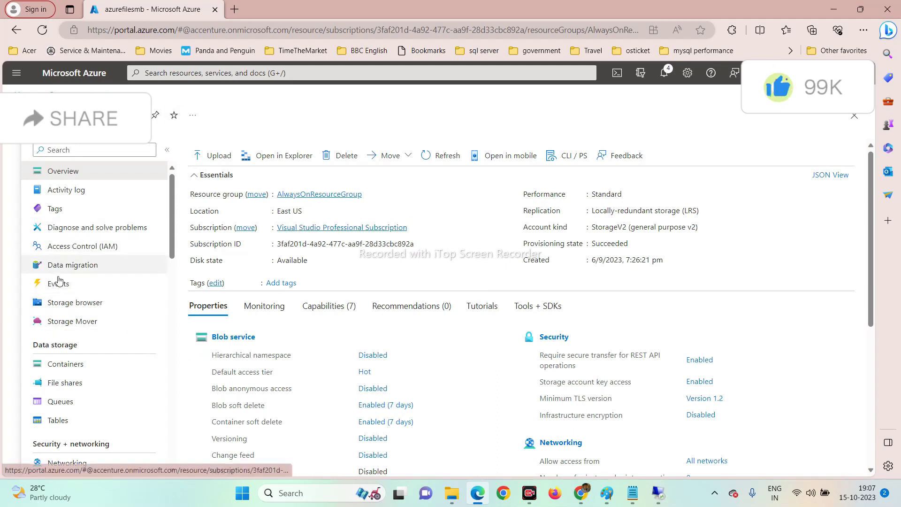
scroll(72, 398, "down", 2)
scroll(72, 398, "down", 3)
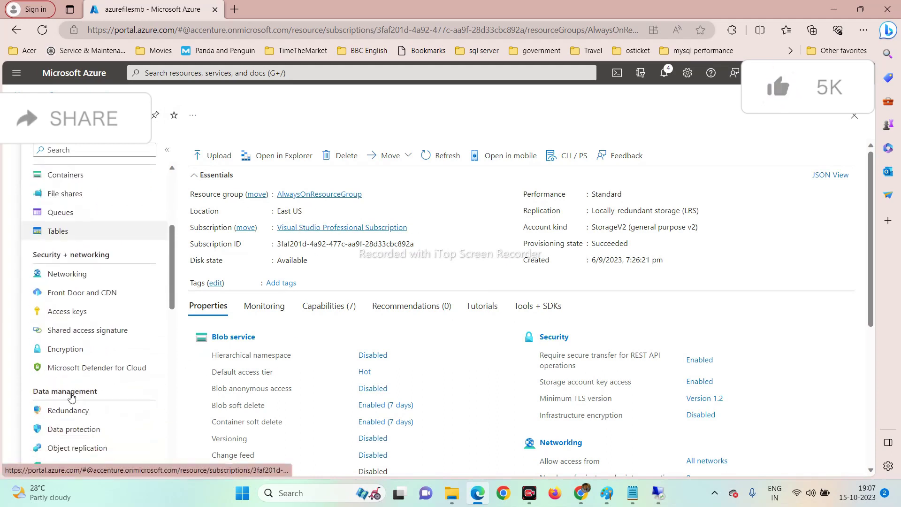
left_click(71, 311)
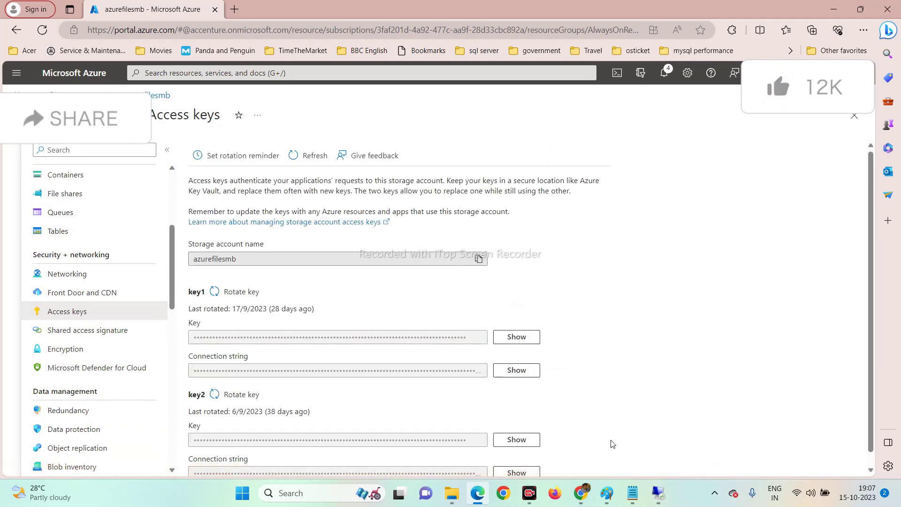
mouse_move(660, 498)
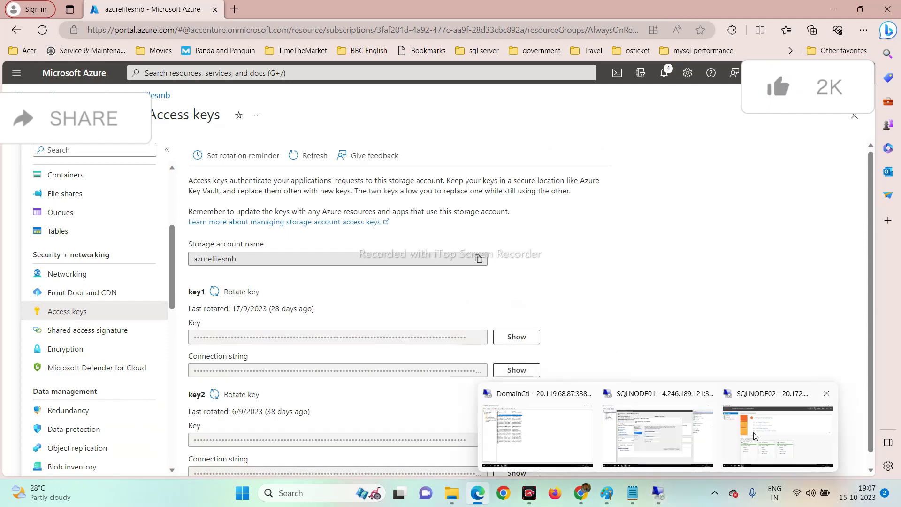
left_click(646, 441)
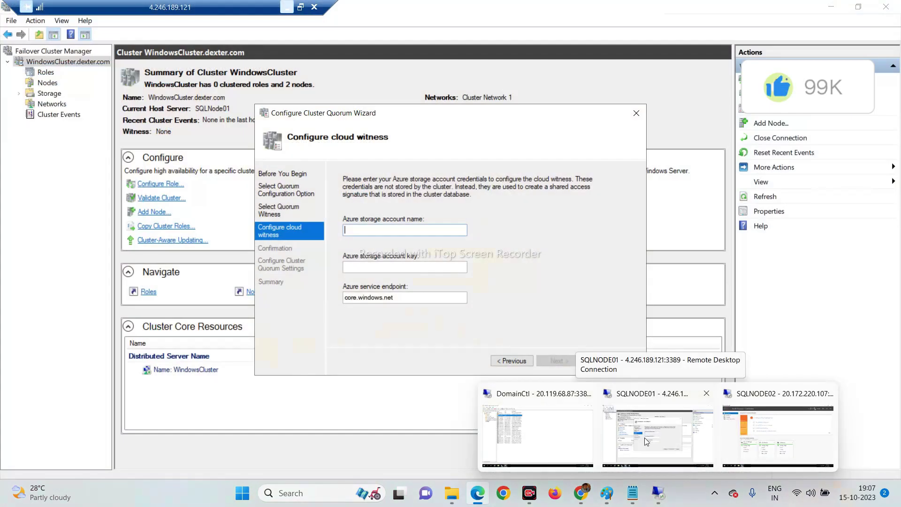
Enter azurefilesmb as the cloud witness account name and paste its key1 access key.
left_click(644, 438)
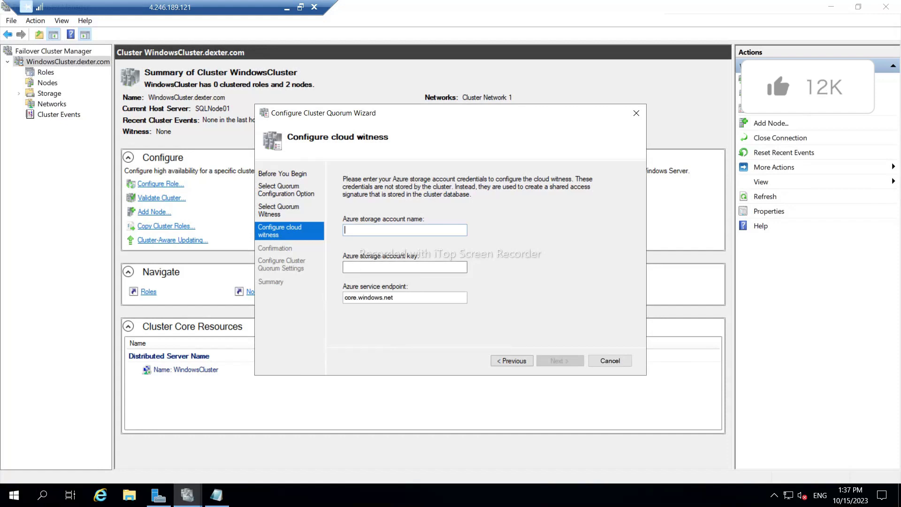
type("azurefilesmb")
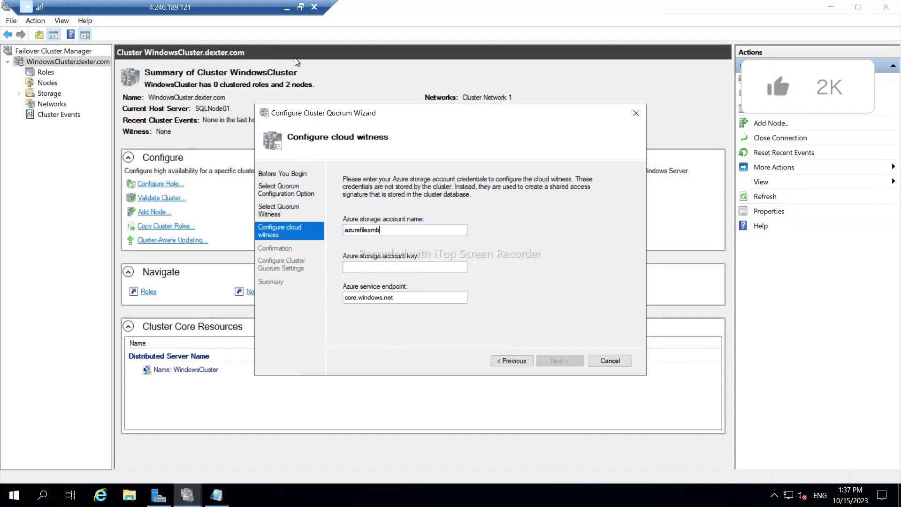
left_click(286, 8)
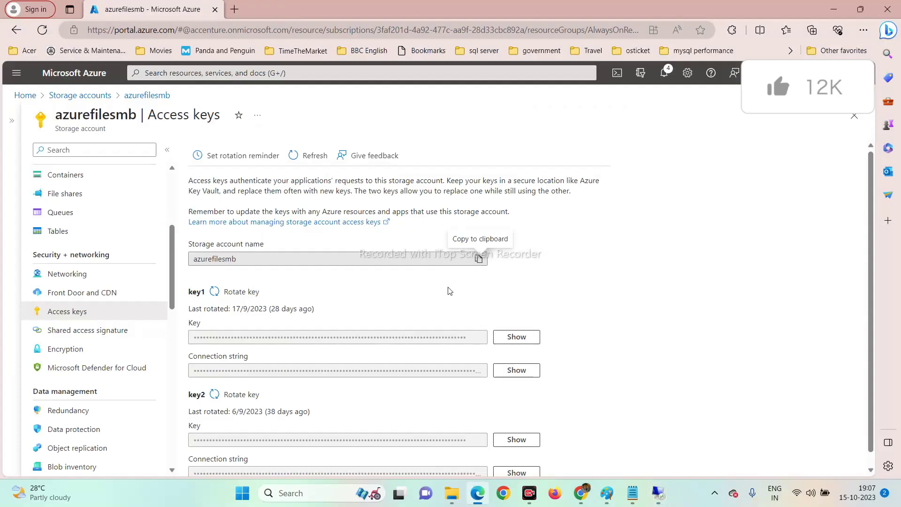
left_click(522, 342)
left_click(479, 337)
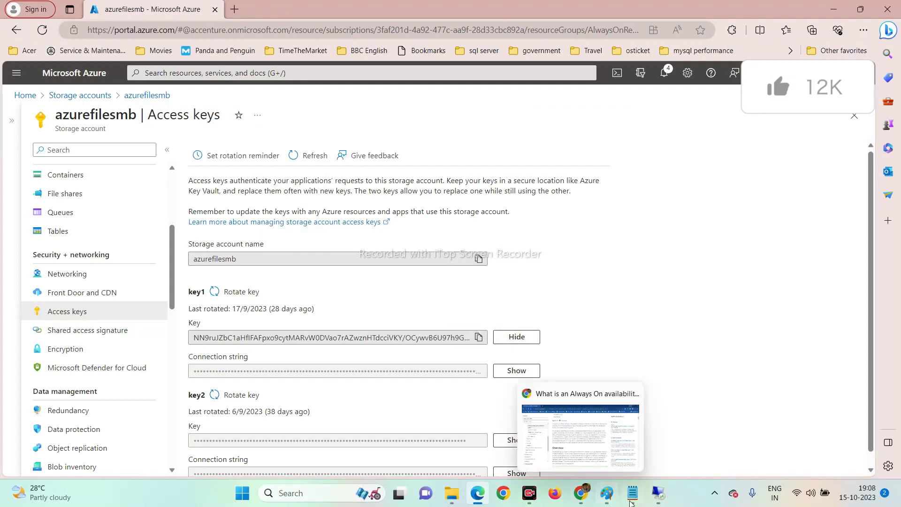
left_click(650, 494)
mouse_move(649, 495)
left_click(671, 438)
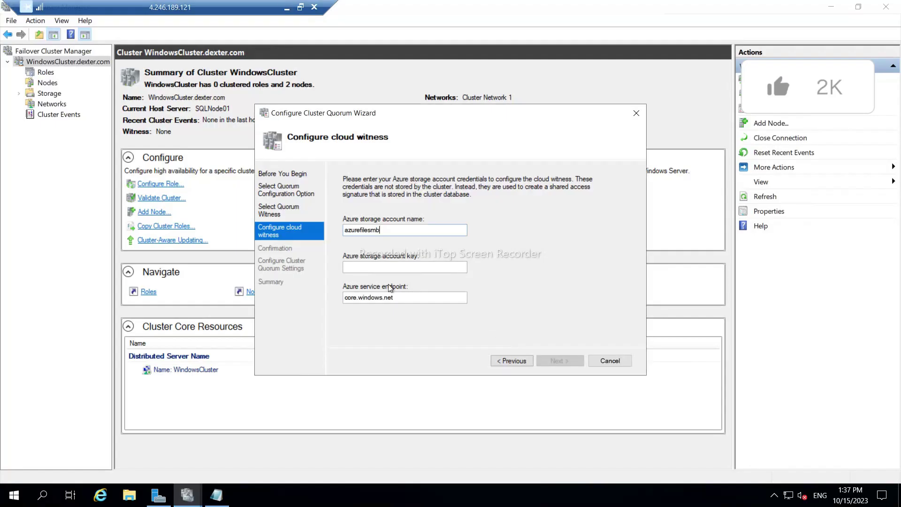
left_click(376, 268)
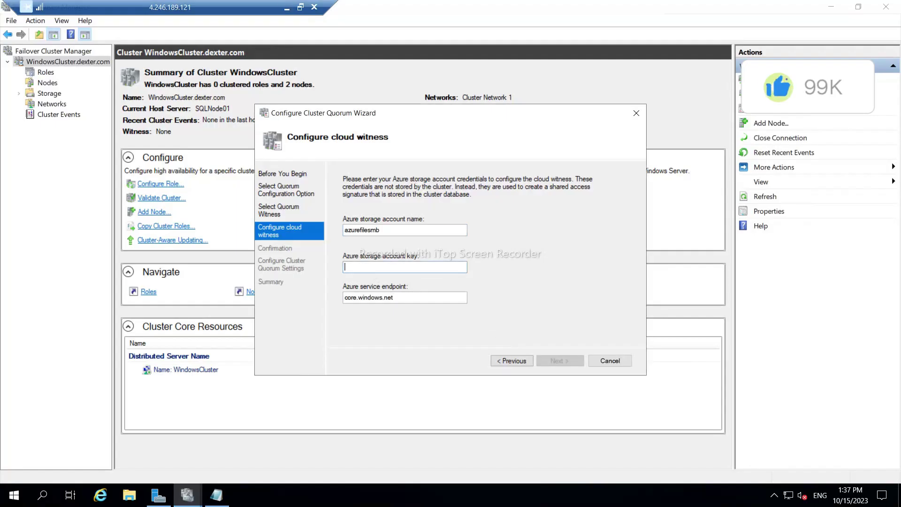
key("ctrl+v")
Finish the quorum wizard to apply the cloud witness, then review the cluster's roles and summary.
left_click(558, 361)
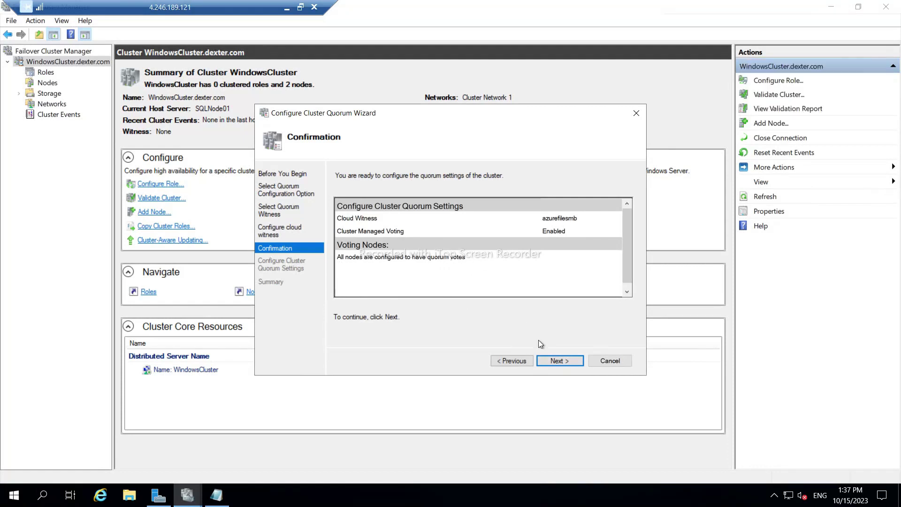
left_click(564, 362)
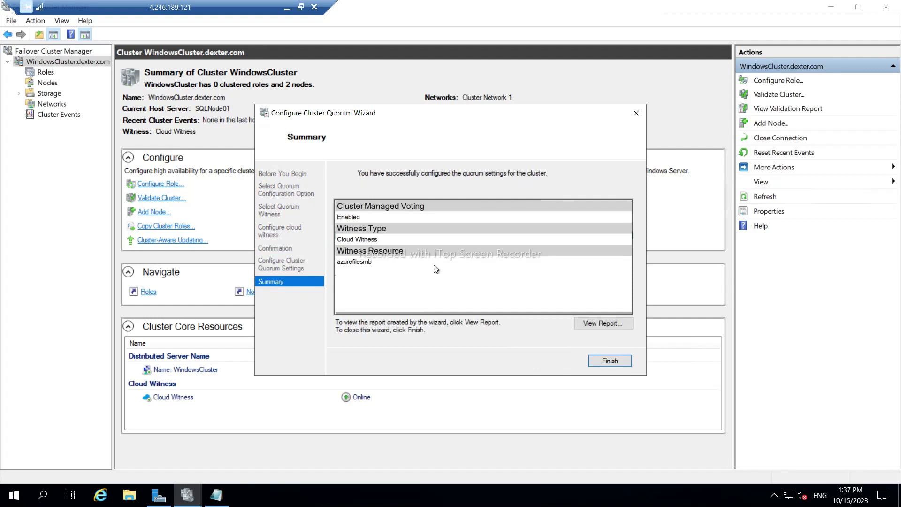
left_click(610, 360)
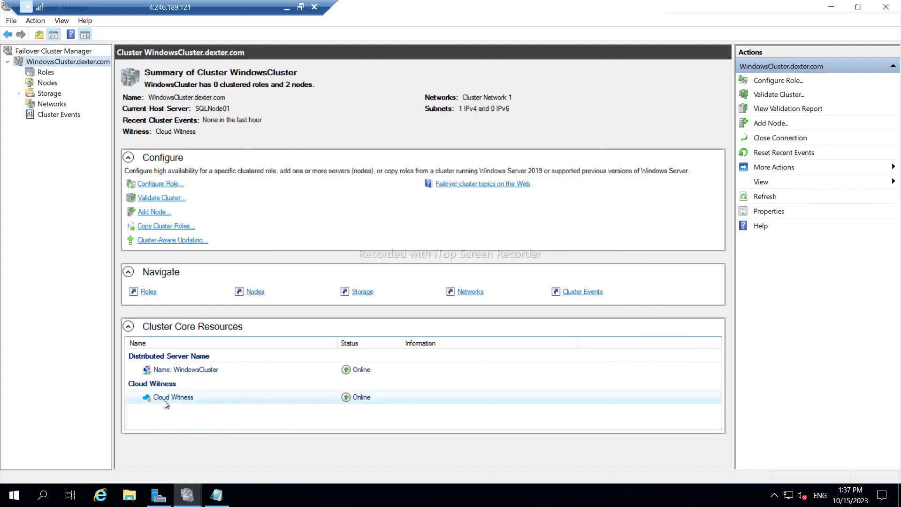
left_click(47, 73)
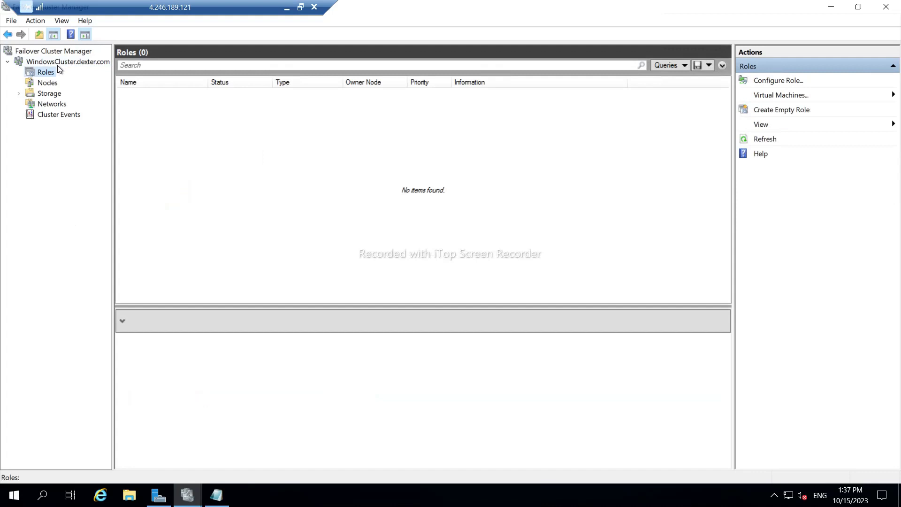
left_click(58, 65)
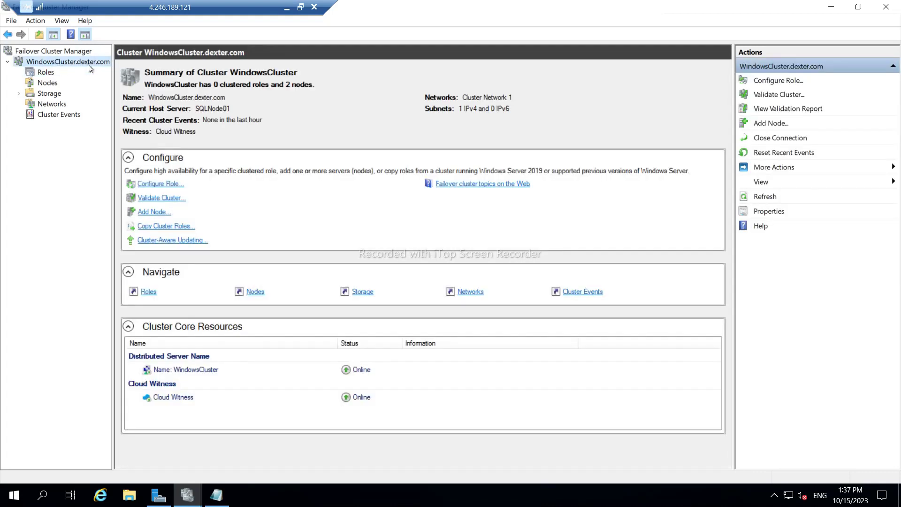
left_click(286, 9)
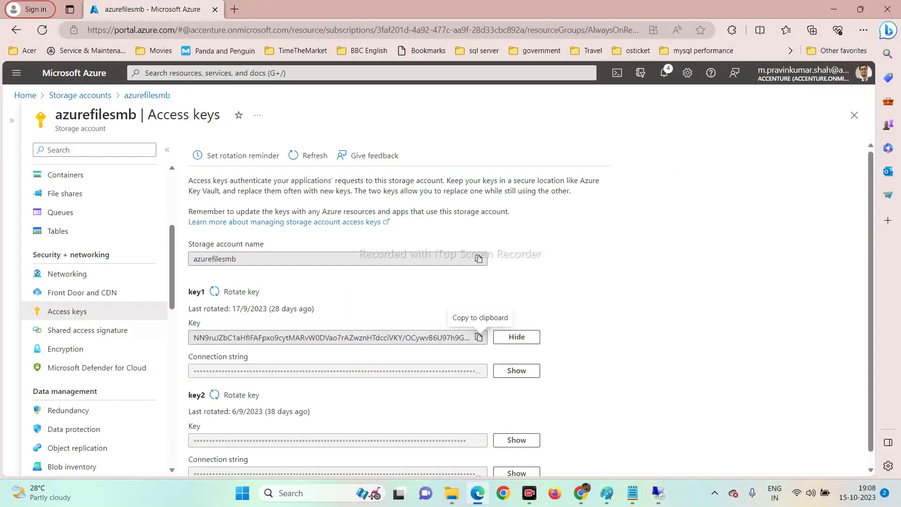
Navigate to the sqldownloads file share in the azurefilesmb storage account.
left_click(833, 9)
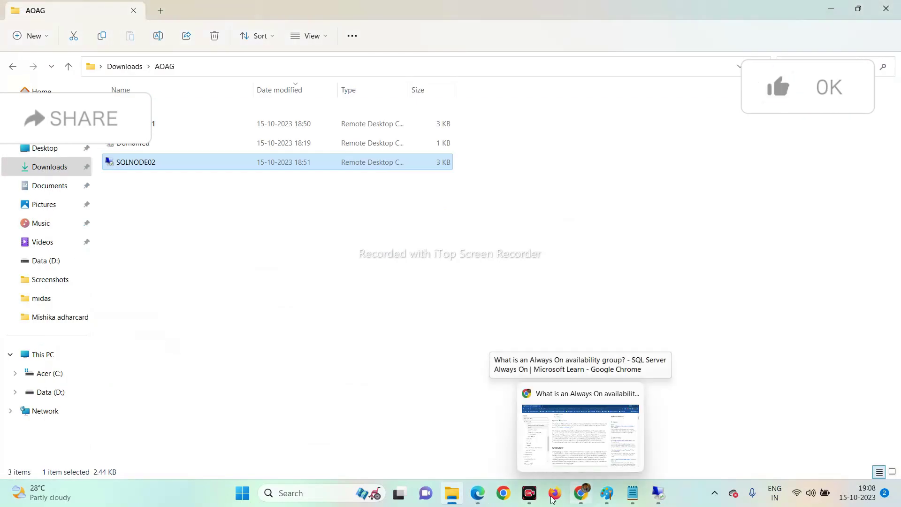
left_click(478, 493)
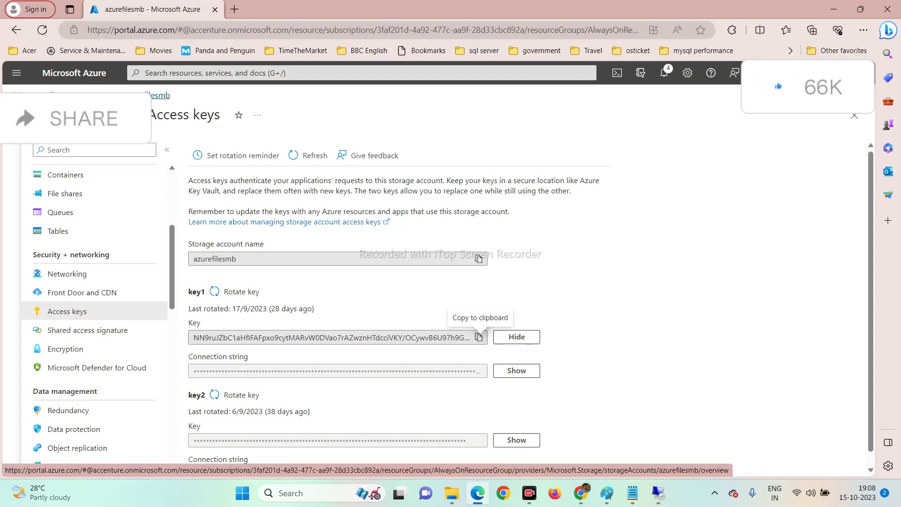
left_click(70, 95)
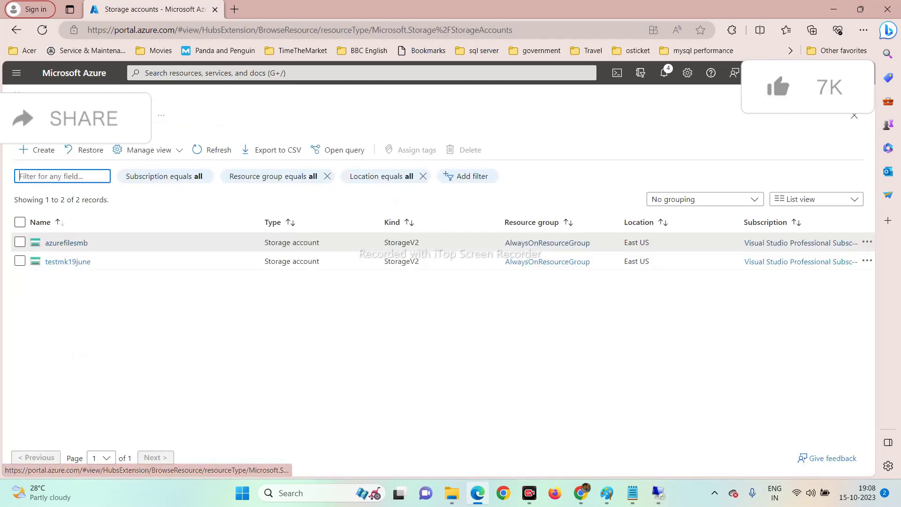
left_click(75, 242)
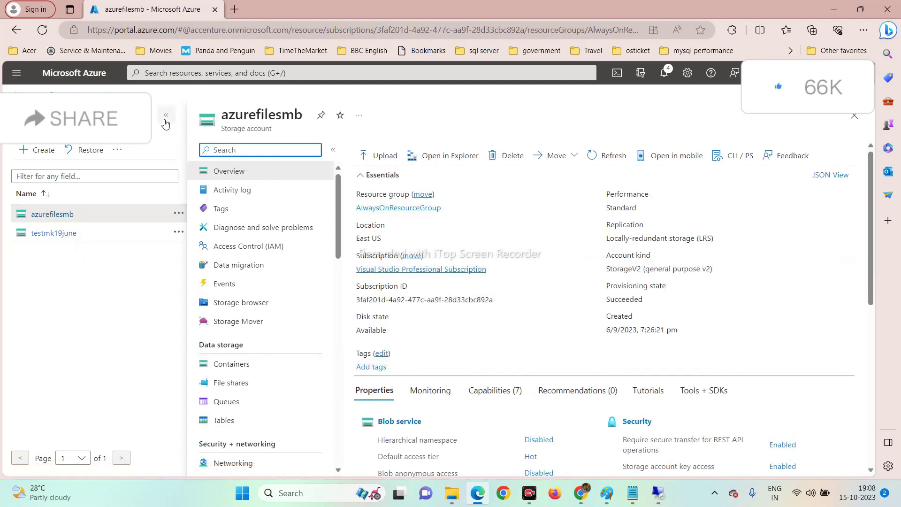
left_click(166, 115)
left_click(100, 382)
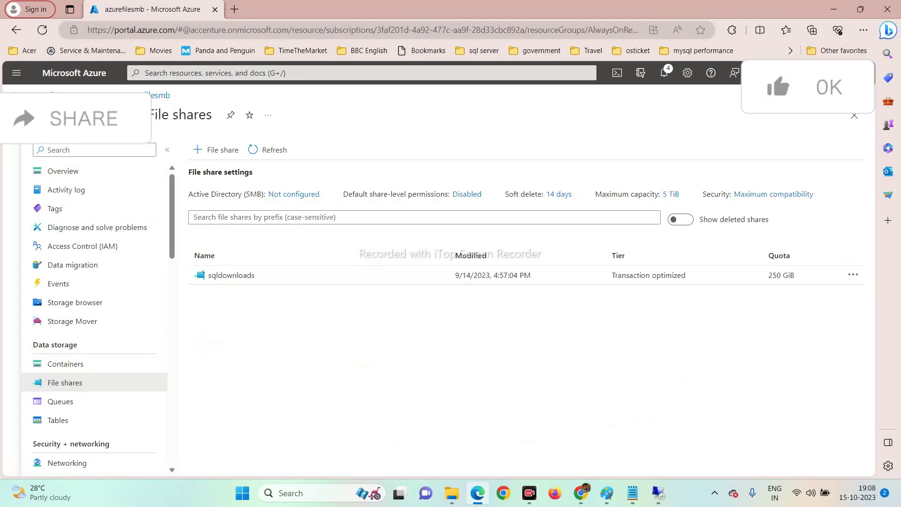
left_click(232, 276)
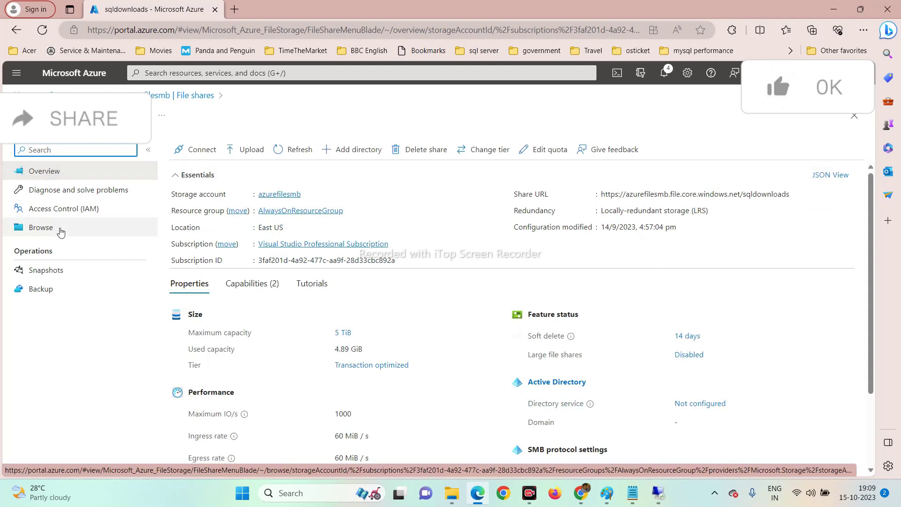
Copy the share's Windows drive Z connection script and switch to the SQLNODE01 session.
left_click(201, 151)
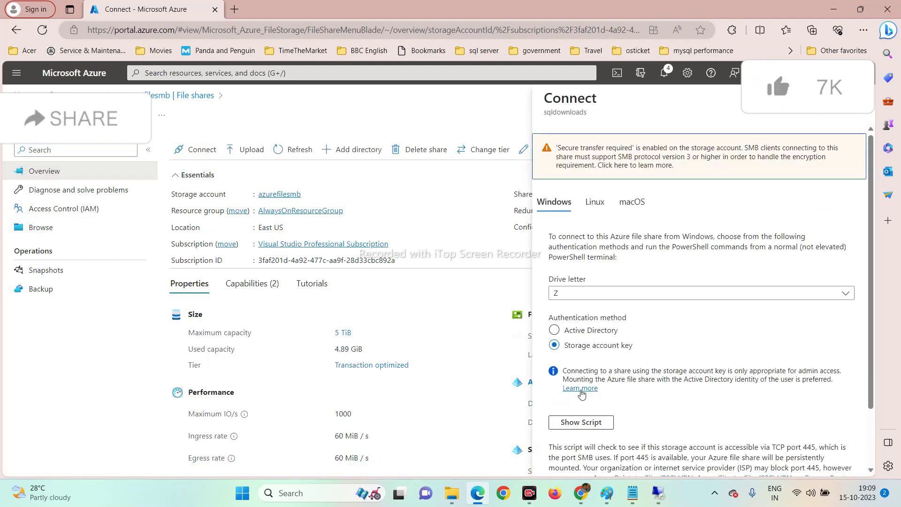
left_click(582, 424)
scroll(636, 429, "down", 5)
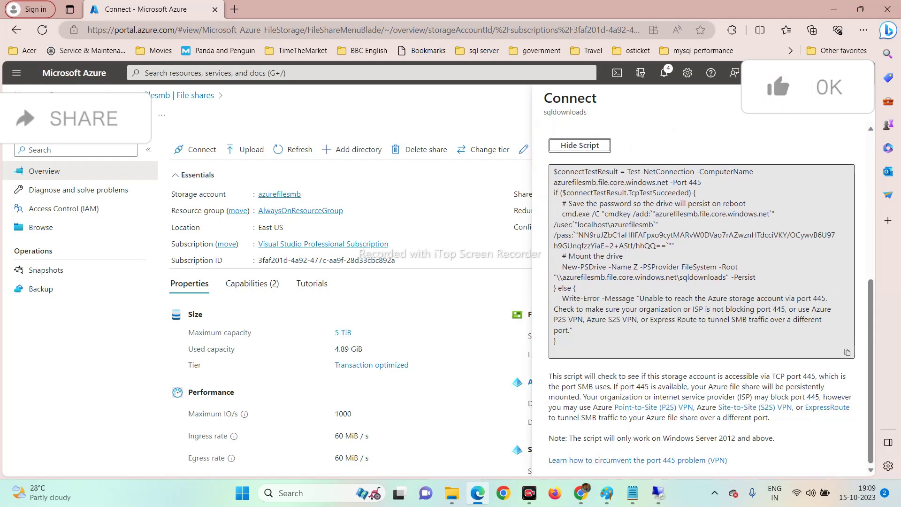
left_click(847, 353)
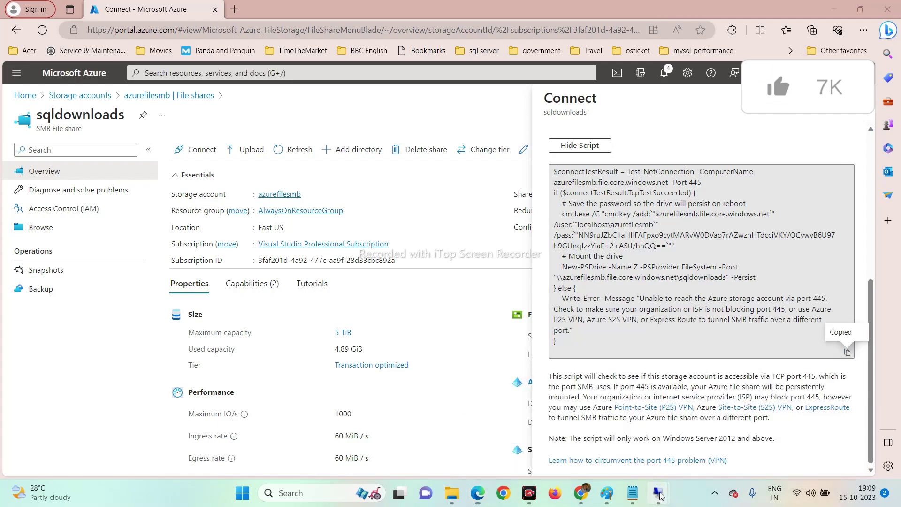
mouse_move(664, 496)
left_click(627, 432)
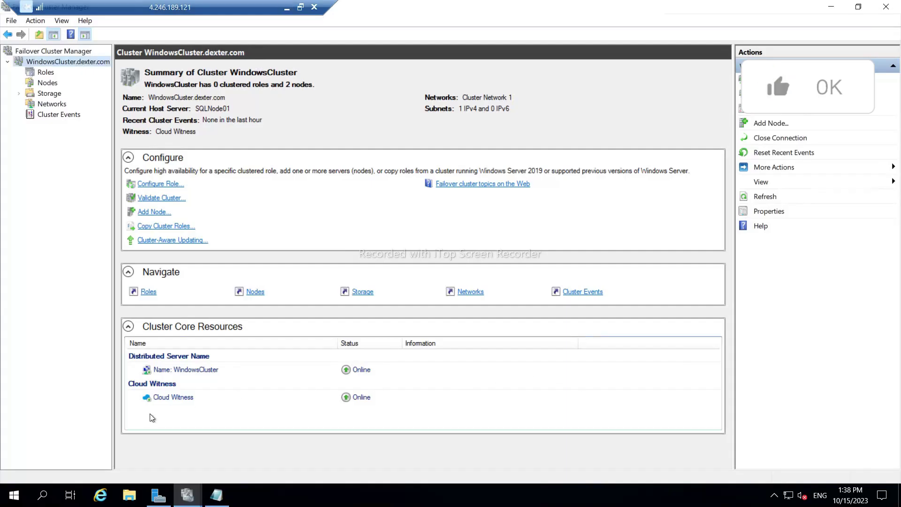
Paste the drive Z connection script into PowerShell ISE on SQLNODE01 and run it.
left_click(21, 498)
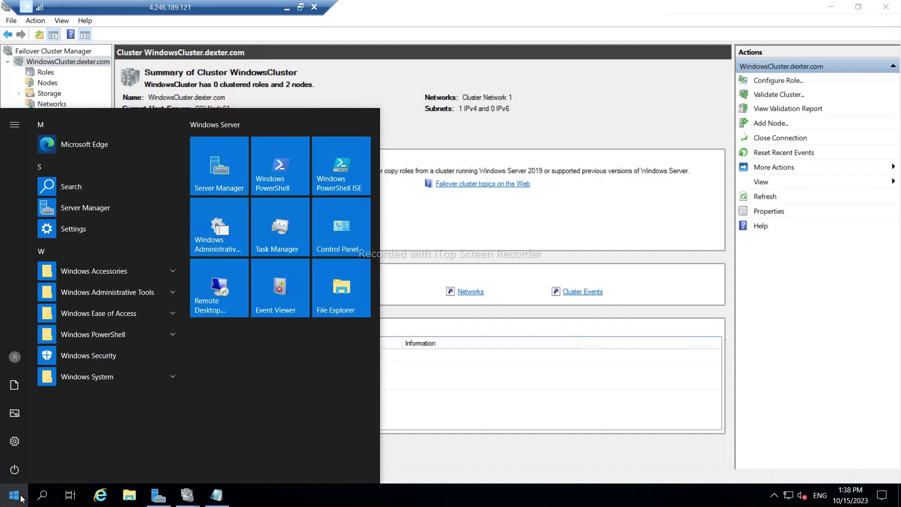
type("power")
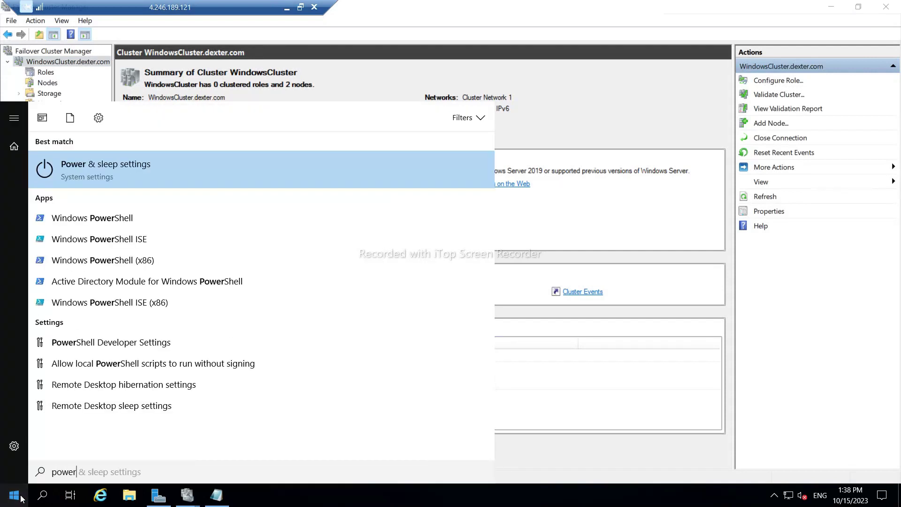
left_click(131, 240)
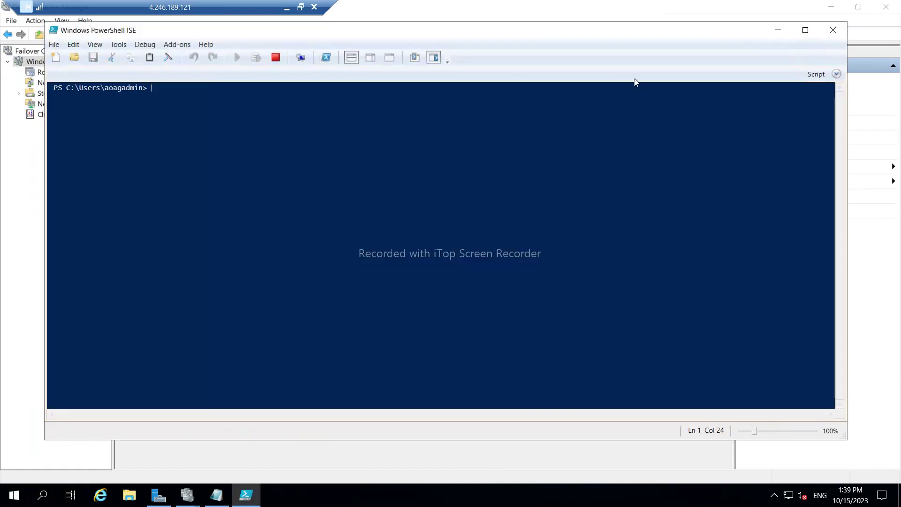
left_click(371, 60)
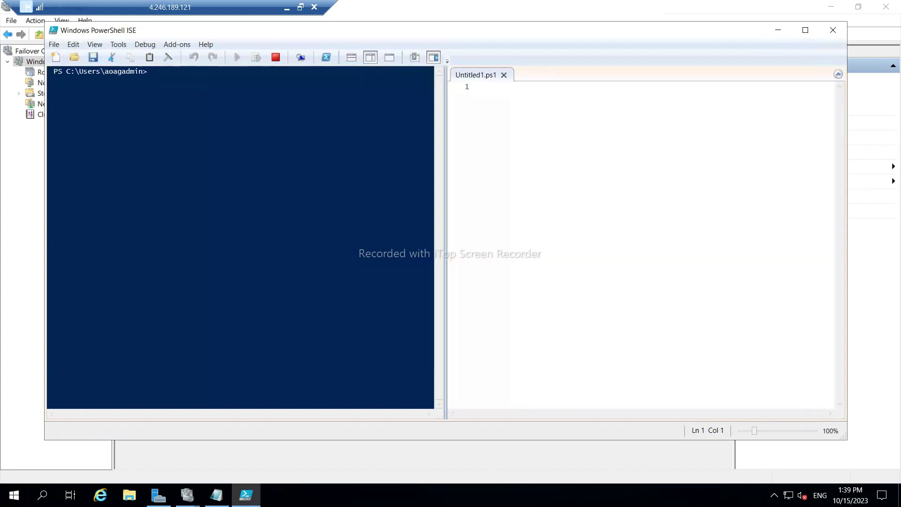
key("ctrl+v")
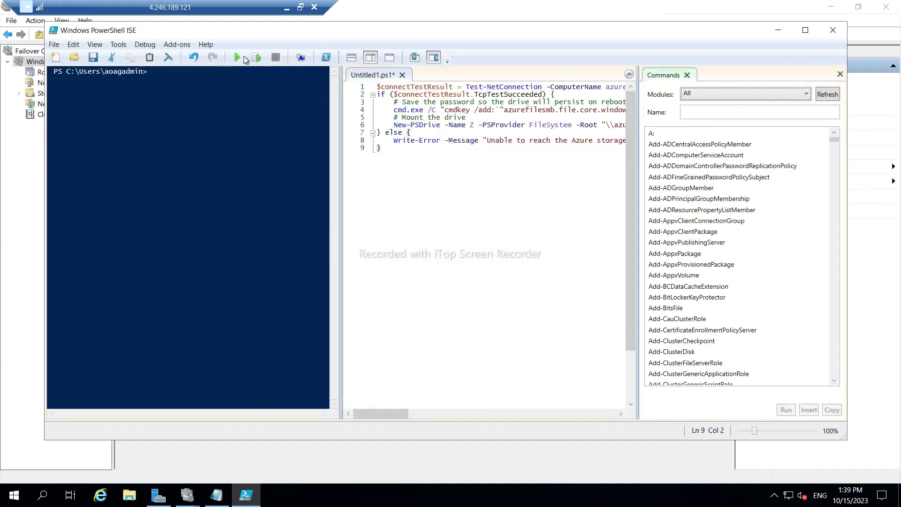
left_click(238, 57)
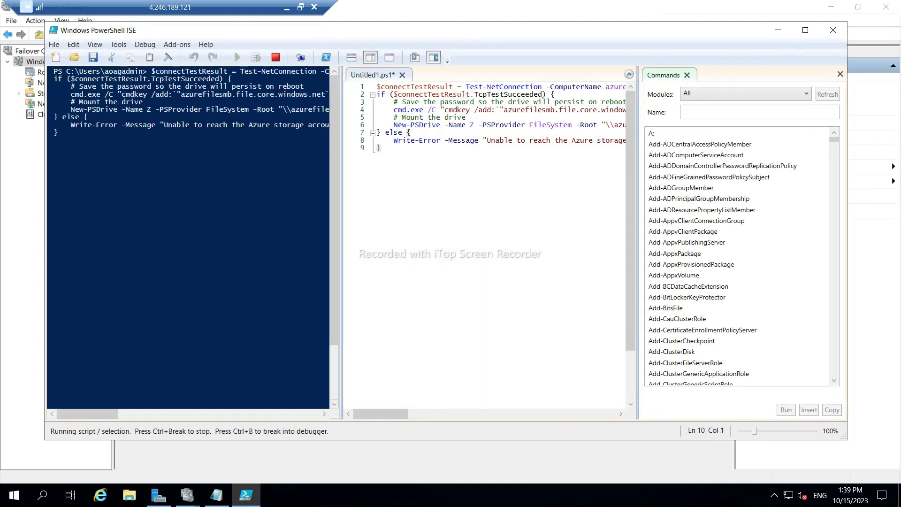
left_click(287, 7)
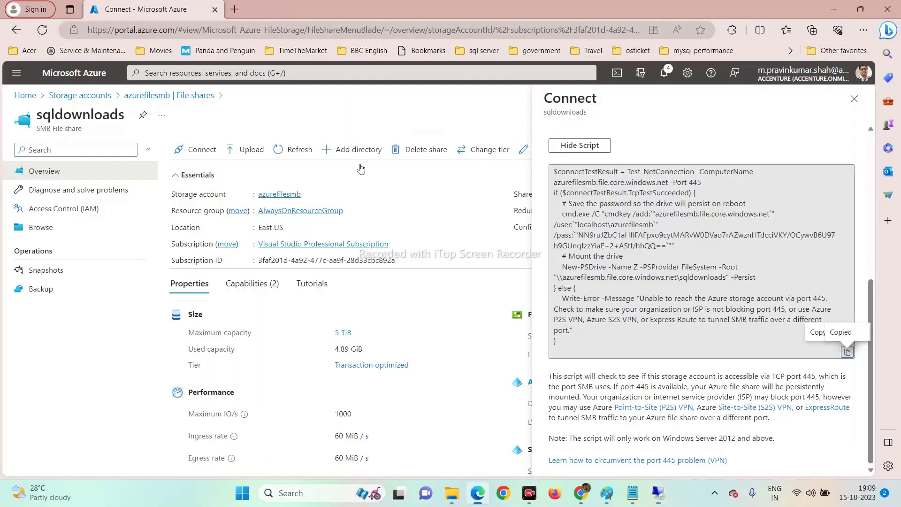
On SQLNODE02, launch PowerShell ISE as administrator and maximize its window.
mouse_move(658, 493)
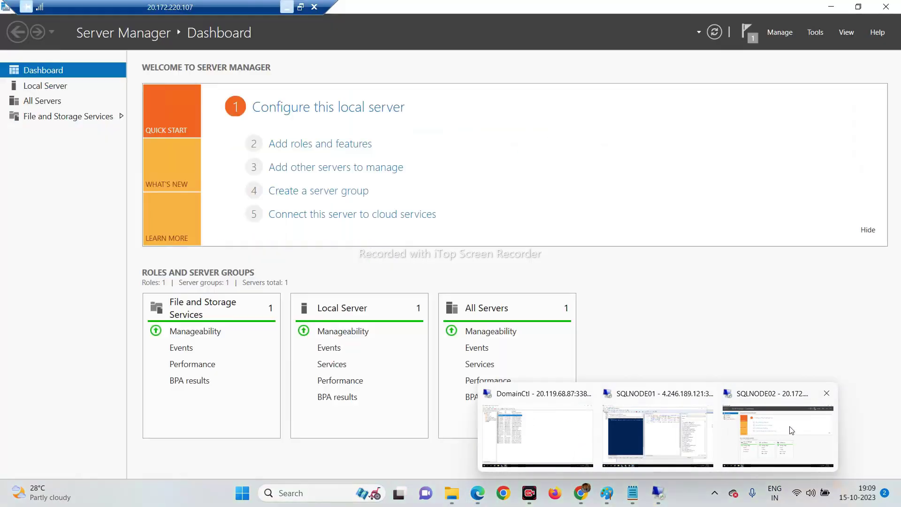
left_click(792, 431)
left_click(10, 500)
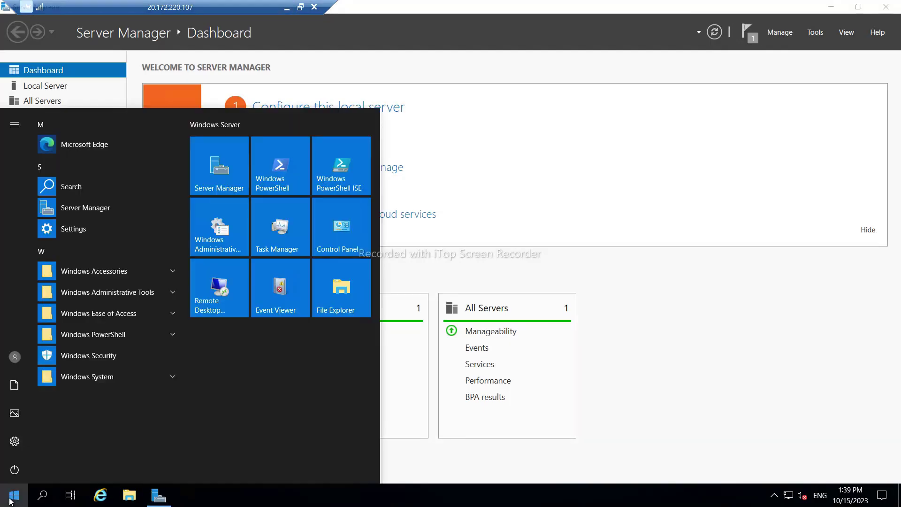
type("power")
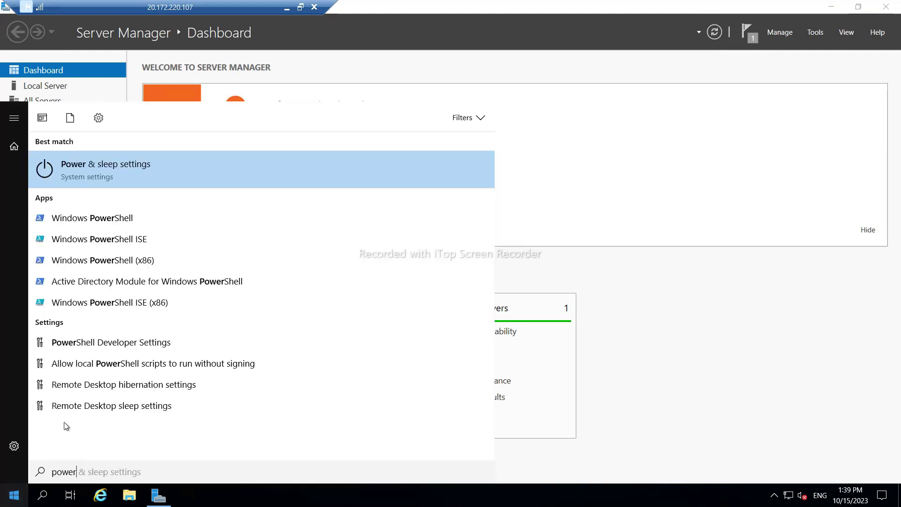
right_click(113, 241)
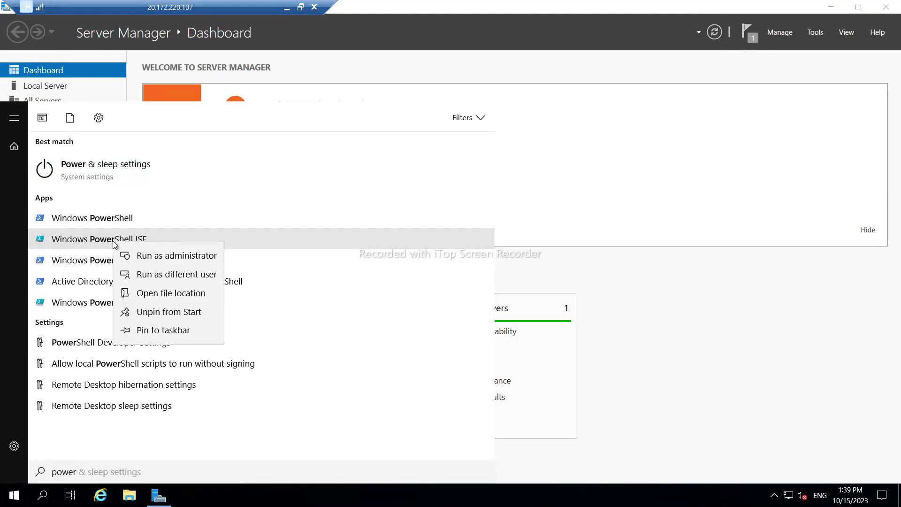
left_click(139, 259)
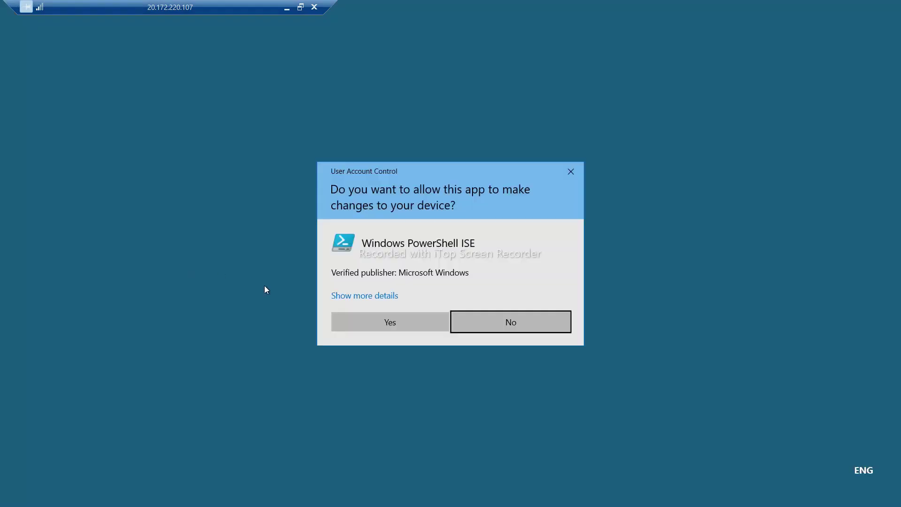
left_click(379, 322)
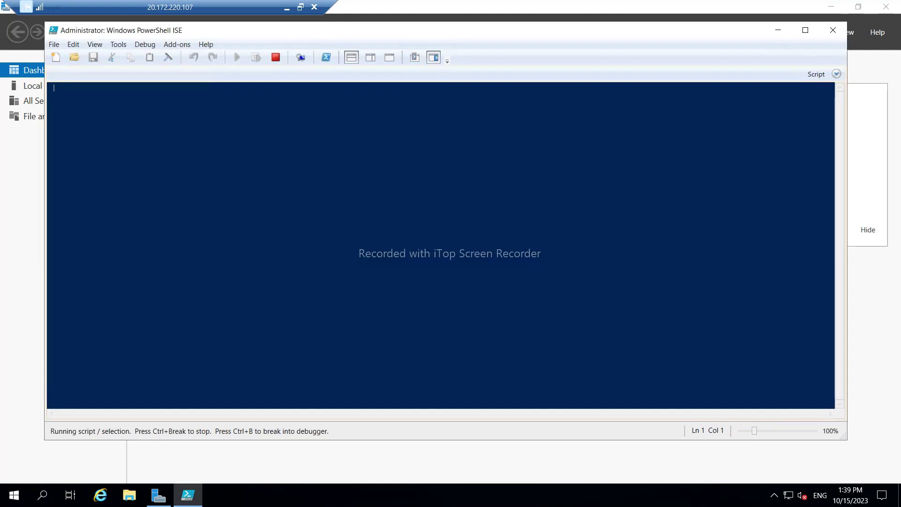
left_click(806, 31)
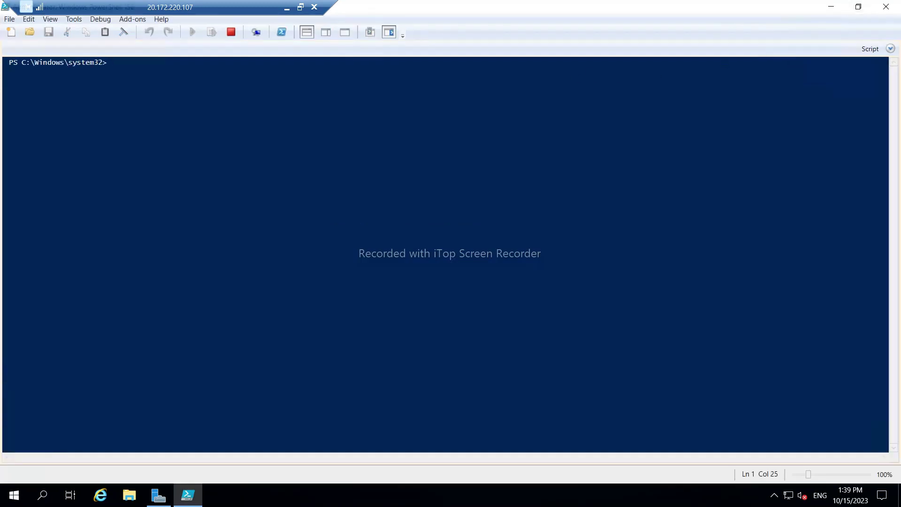
Paste the drive-mapping script into the ISE script pane, run it, and return to SQLNODE01.
left_click(325, 31)
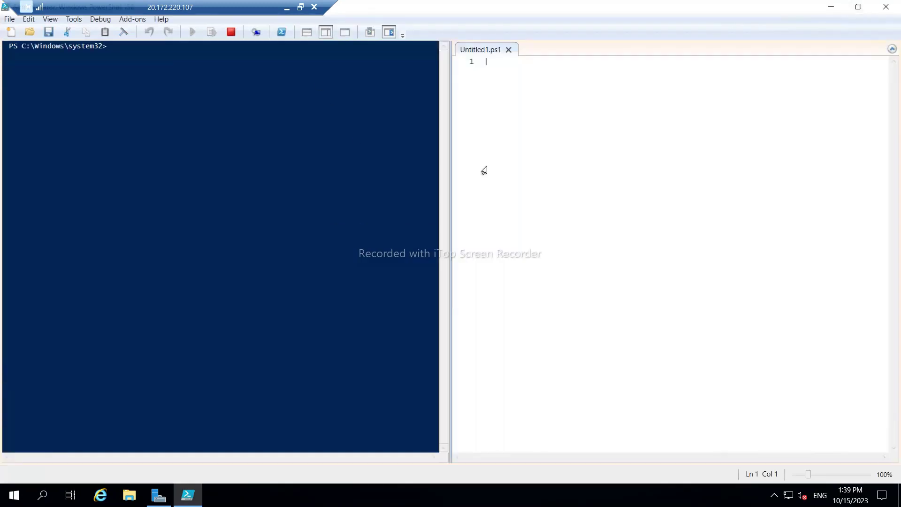
key("ctrl+v")
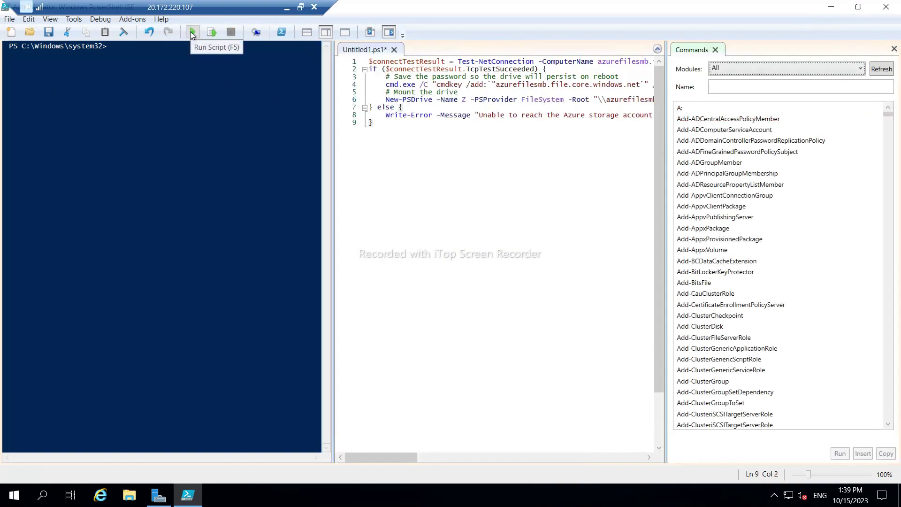
left_click(191, 32)
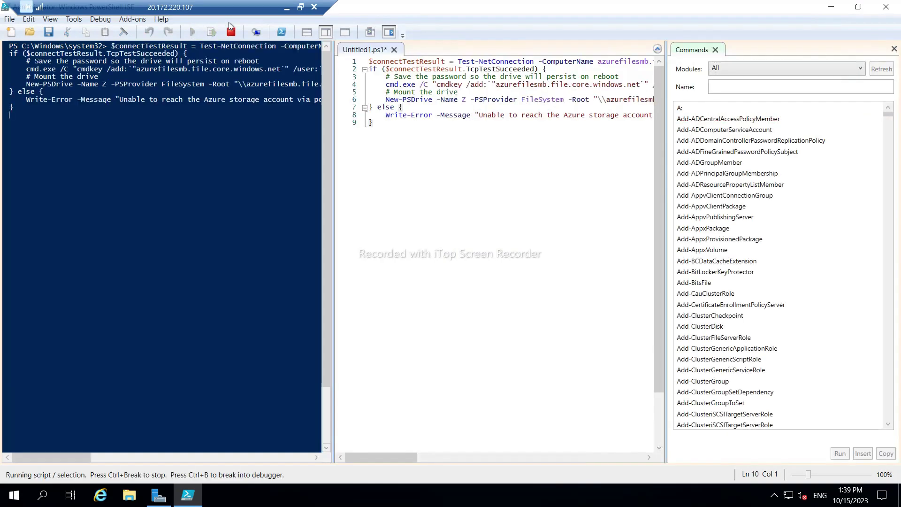
left_click(287, 13)
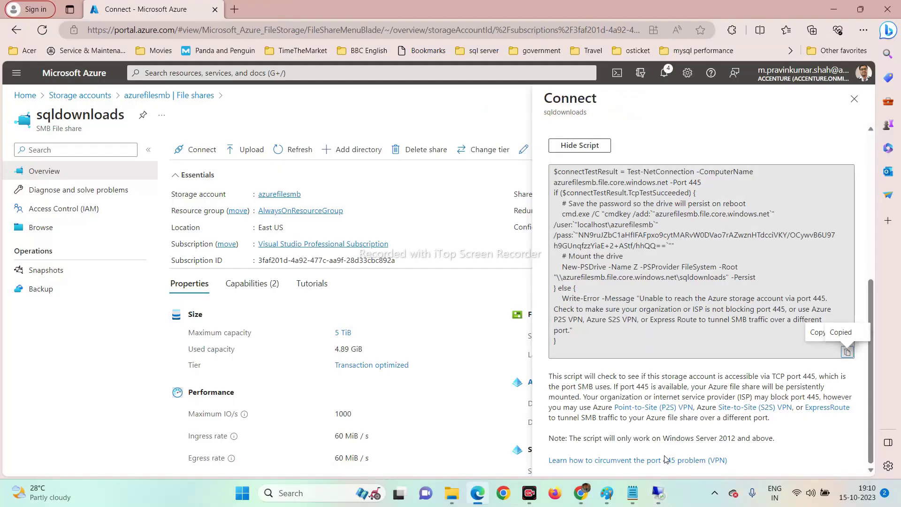
mouse_move(659, 493)
left_click(643, 449)
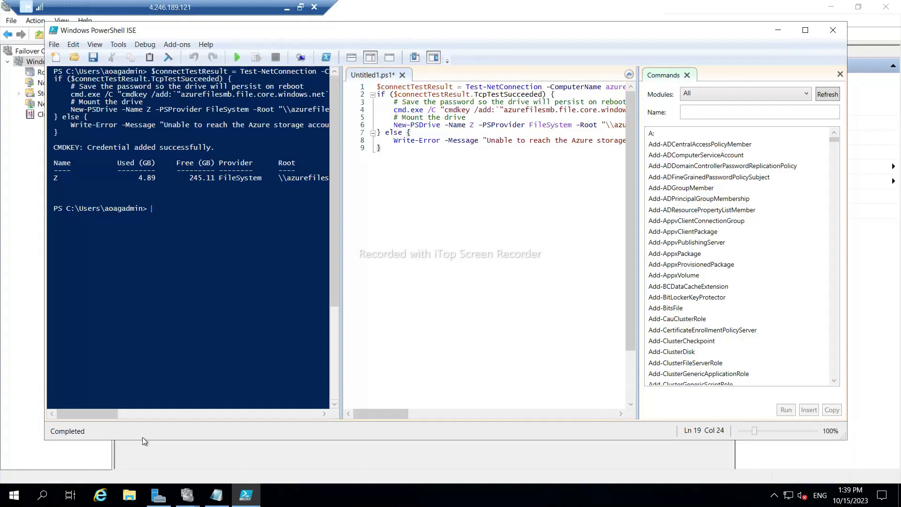
In sqldownloads (Z:), select SSMS19-Setup-ENU and AdventureWorks2019.bak, then return to This PC.
left_click(126, 496)
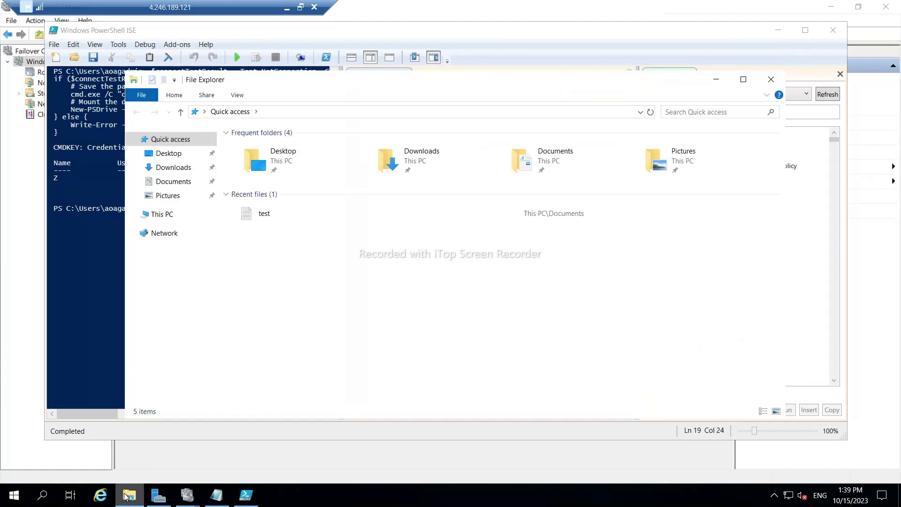
left_click(162, 215)
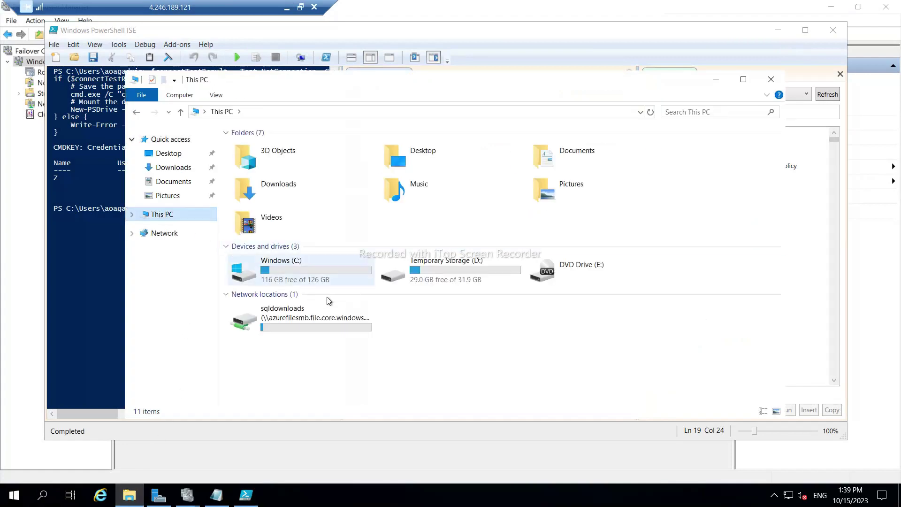
double_click(264, 330)
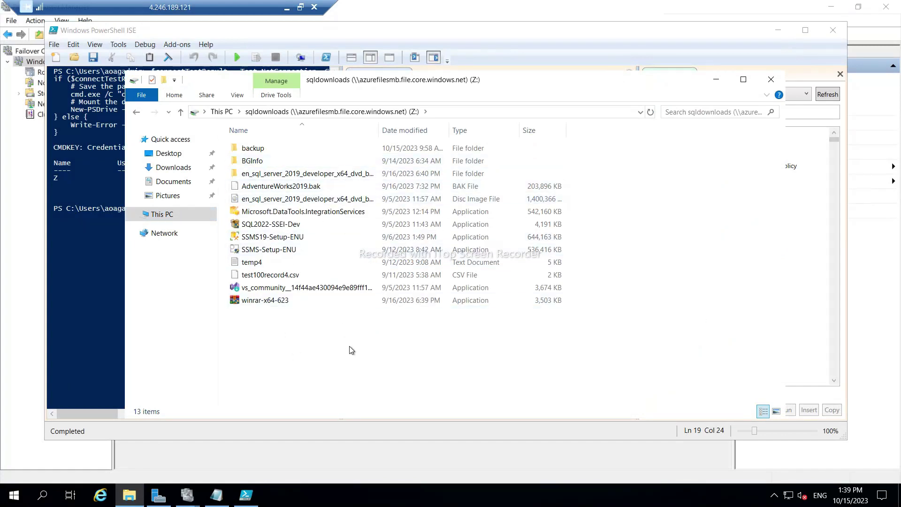
left_click(257, 240)
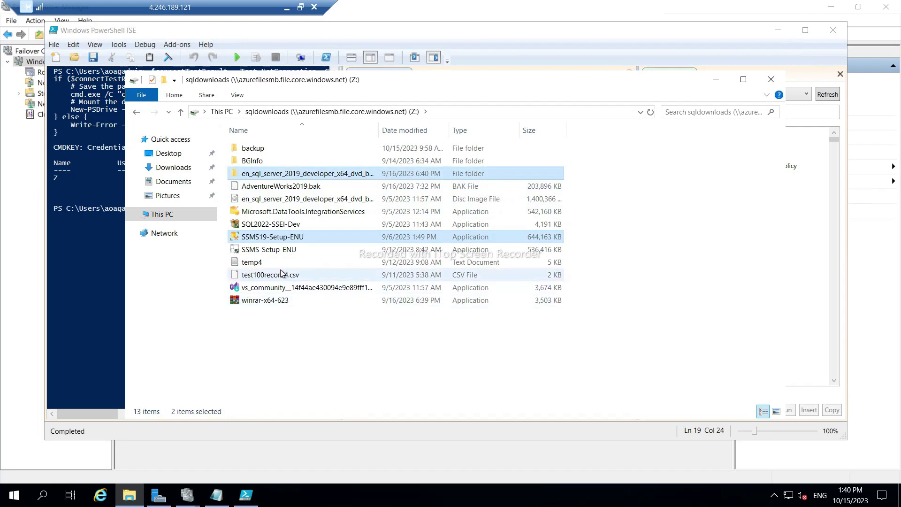
left_click(252, 150, "ctrl")
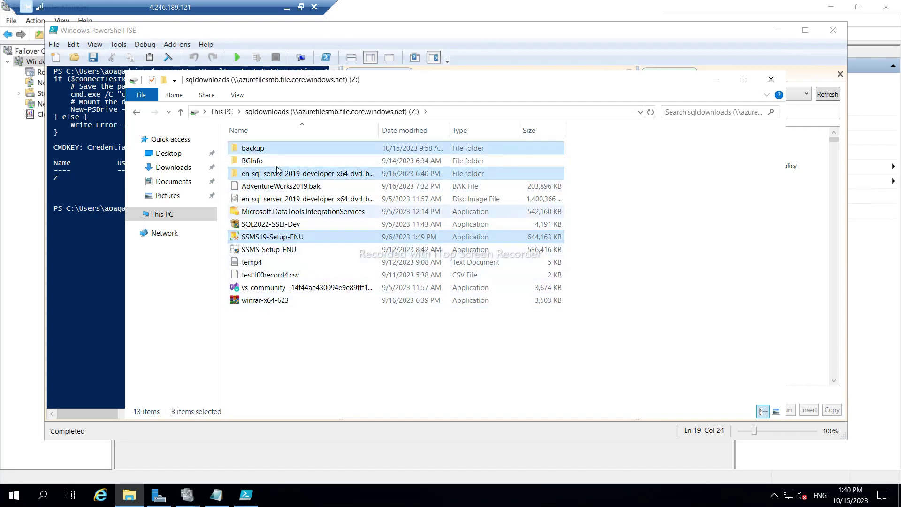
left_click(258, 148, "ctrl")
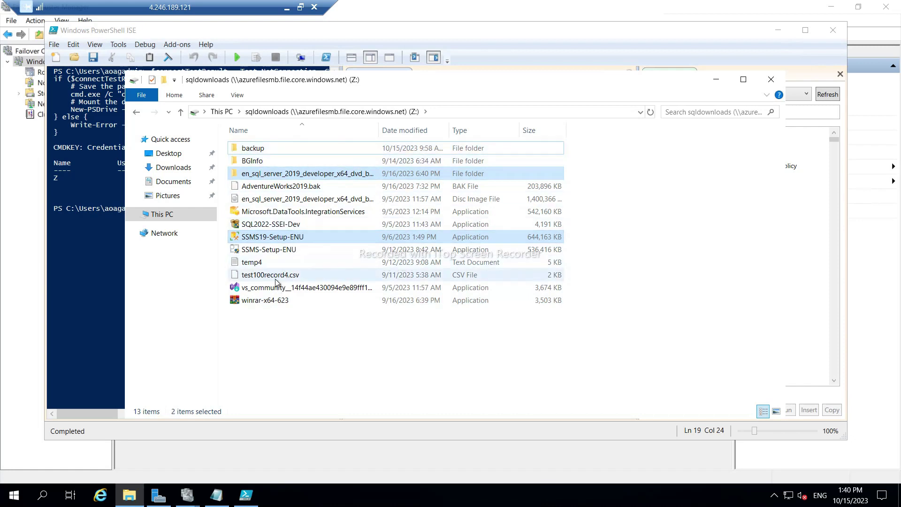
left_click(256, 187, "ctrl")
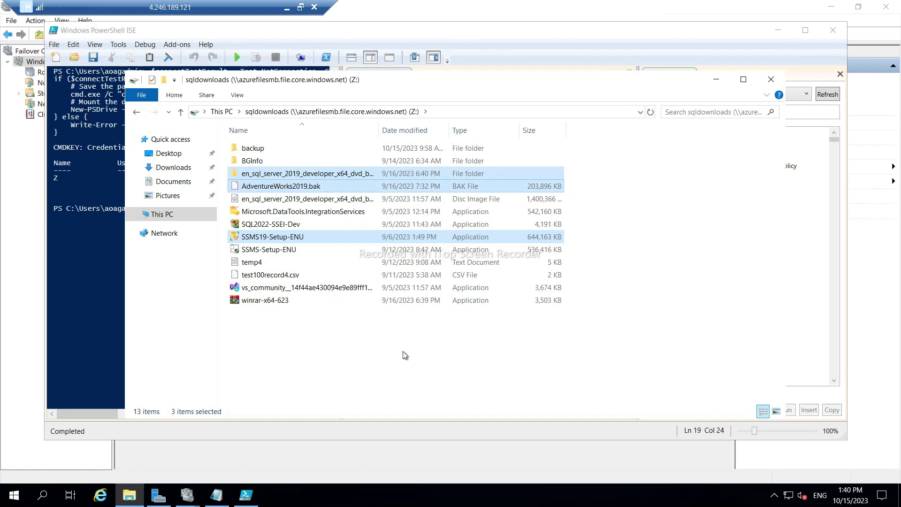
left_click(163, 216)
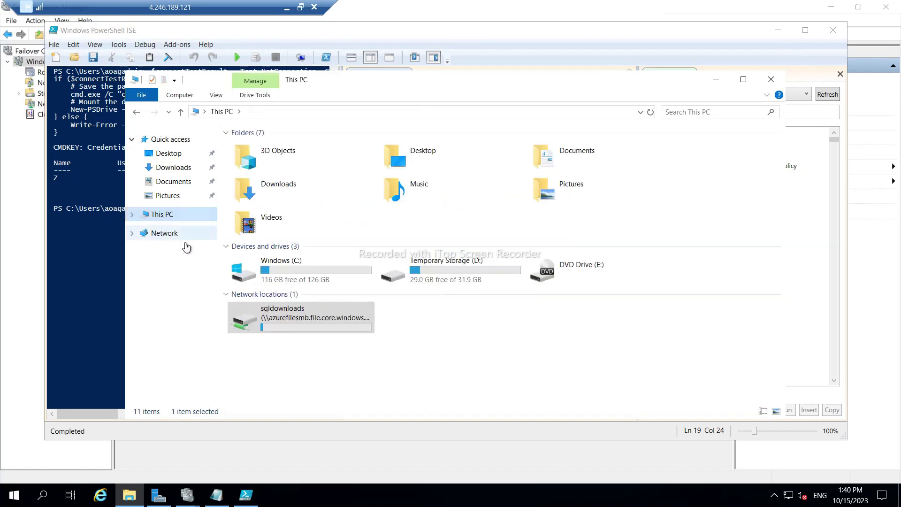
Create a new folder named AOAG on Temporary Storage (D:).
double_click(429, 265)
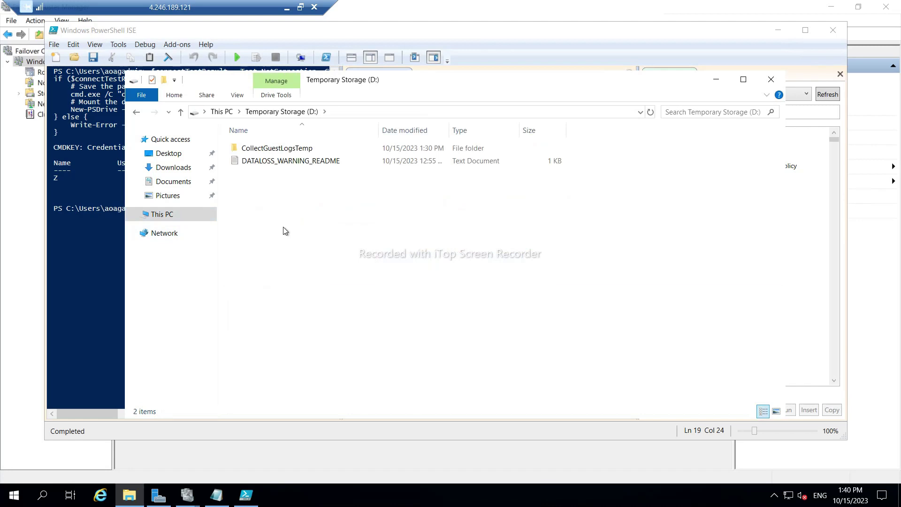
left_click(165, 81)
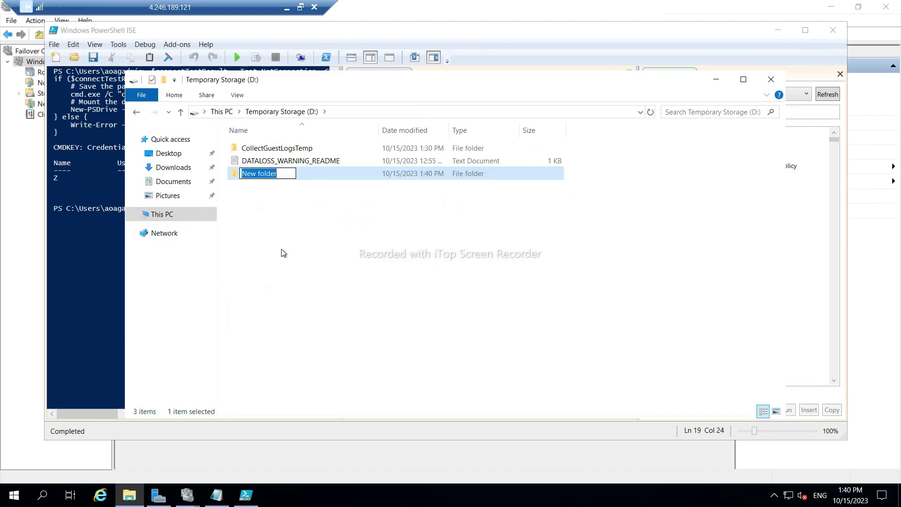
key("Caps_Lock")
type("AOAG")
key("Return")
key("Return")
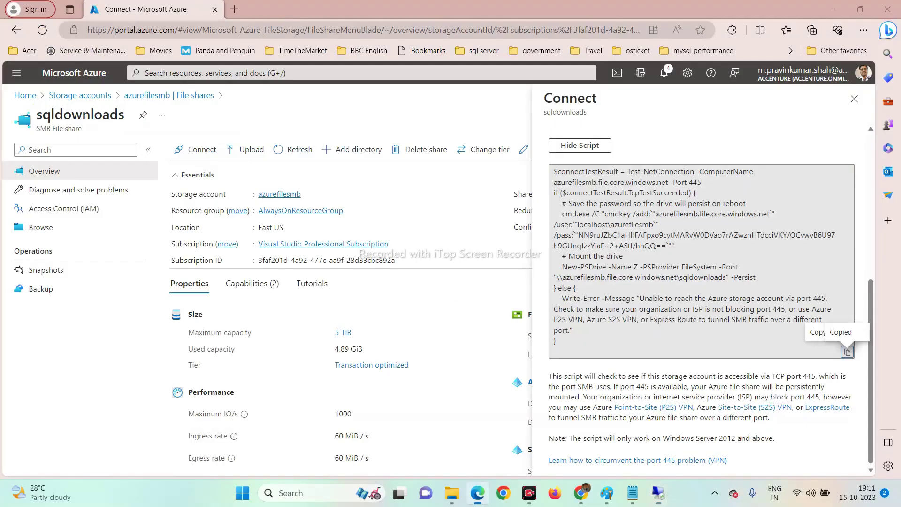
left_click(287, 7)
On SQLNODE02, refresh This PC in File Explorer to check for the mapped Z drive.
mouse_move(658, 495)
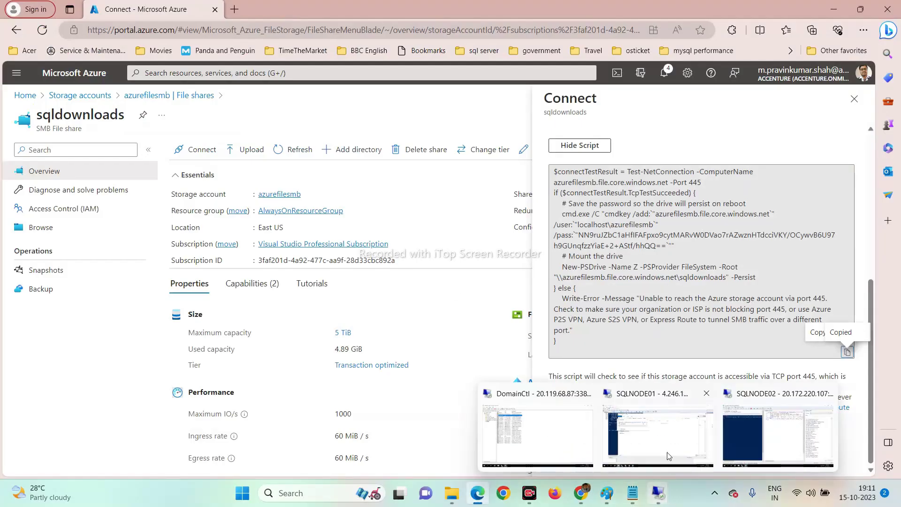
left_click(750, 438)
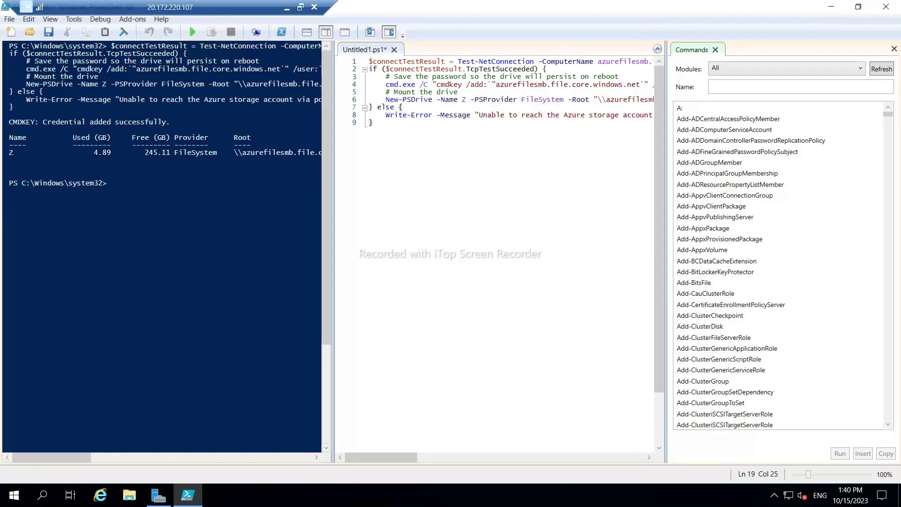
left_click(130, 496)
left_click(176, 220)
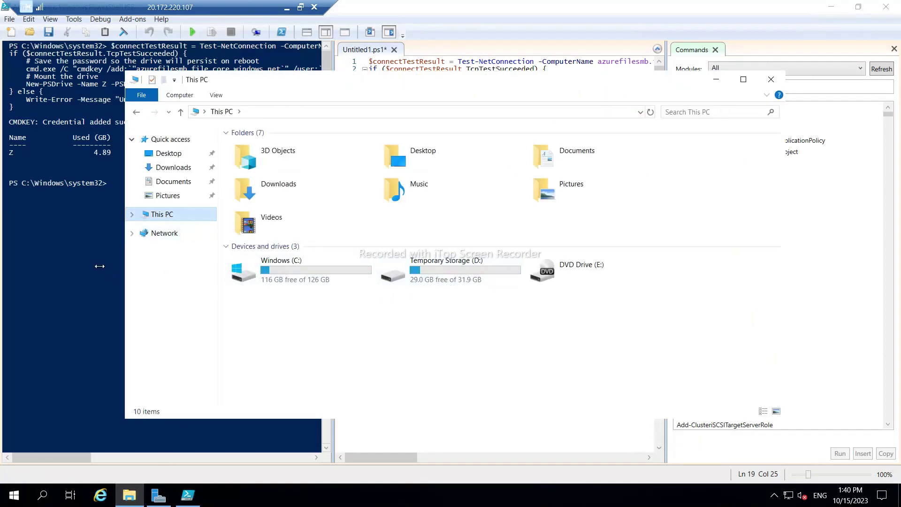
left_click(650, 112)
left_click(716, 81)
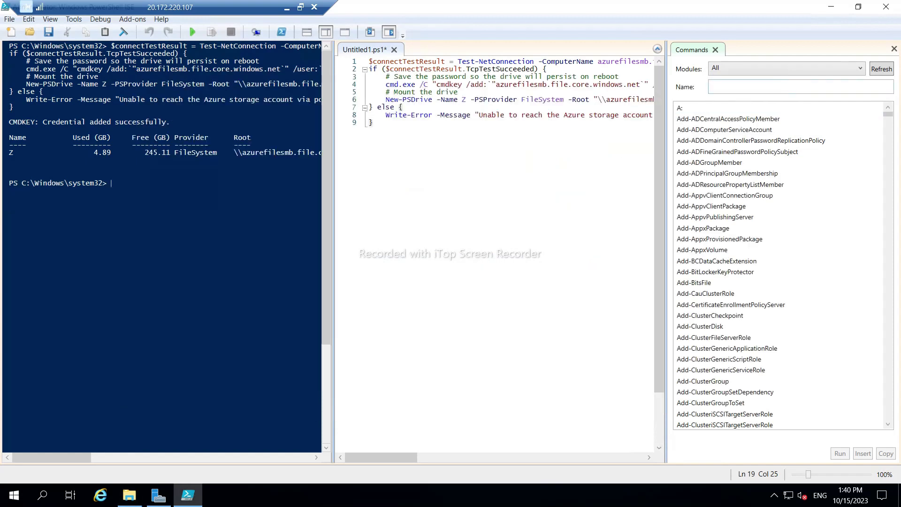
Back in PowerShell ISE, hide the Commands pane and minimise the SQLNODE02 session.
left_click(525, 188)
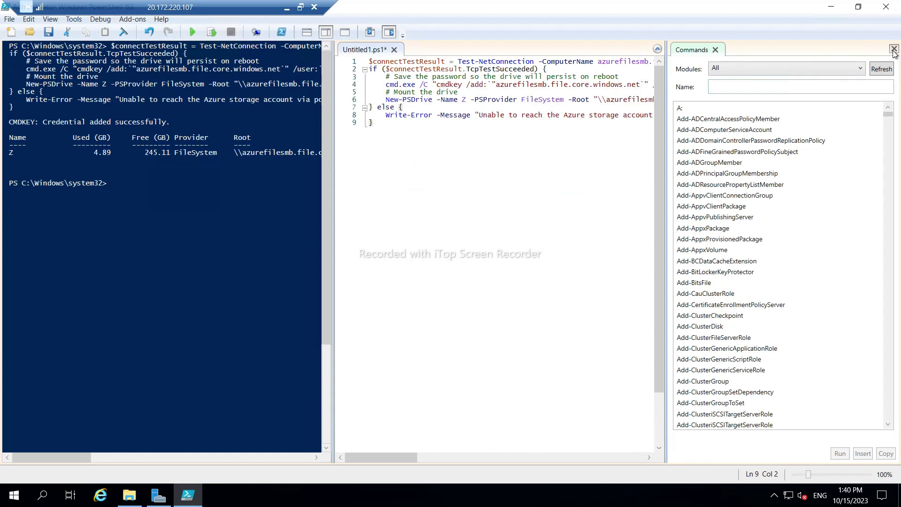
left_click(894, 49)
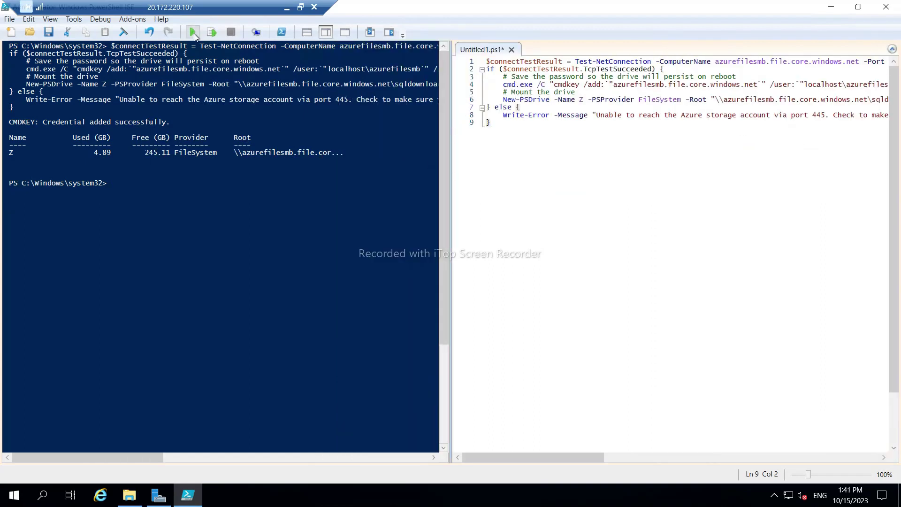
left_click(288, 8)
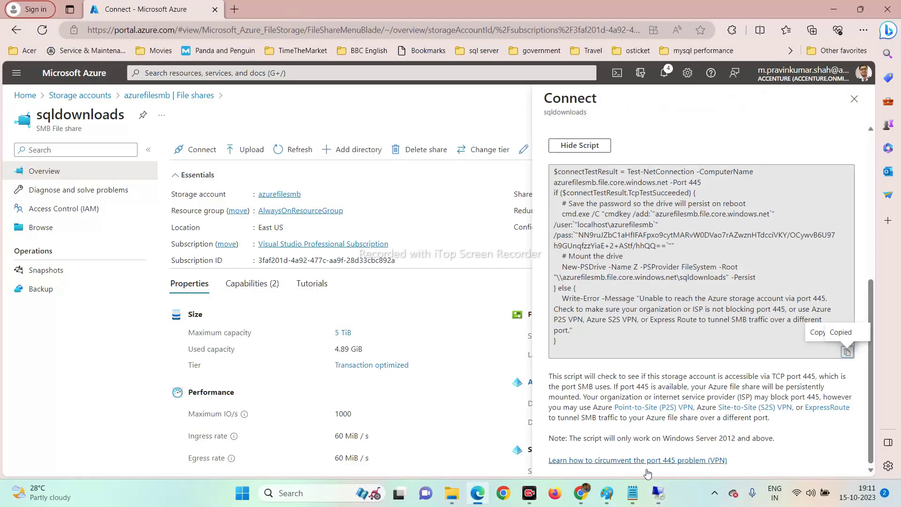
On SQLNODE01, view the speed and time remaining for copying the sqldownloads files into D:\AOAG.
mouse_move(661, 501)
left_click(657, 432)
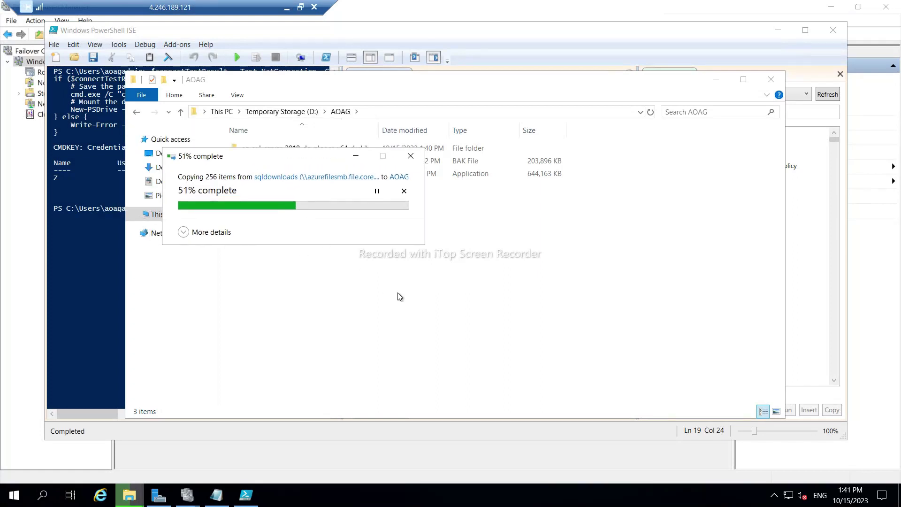
left_click(184, 233)
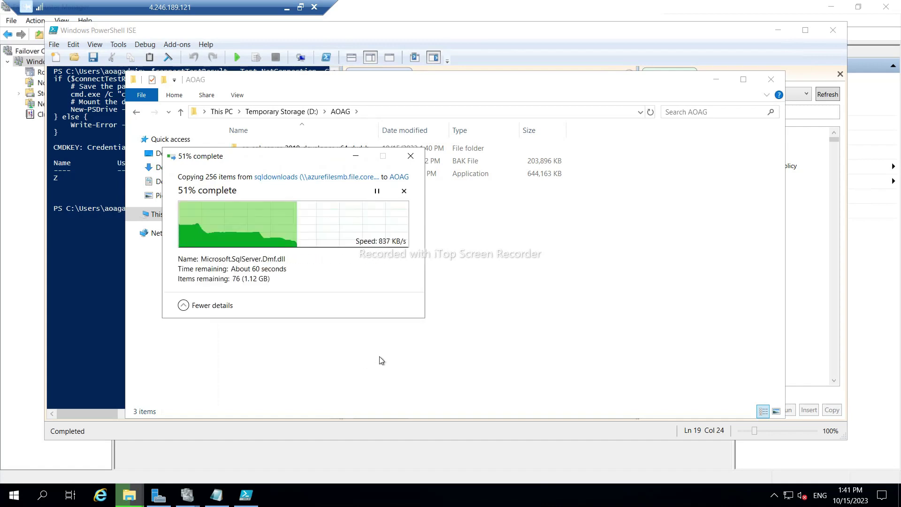
left_click(286, 8)
Rerun the drive-mapping script on SQLNODE02, which fails because drive Z is in use.
mouse_move(658, 491)
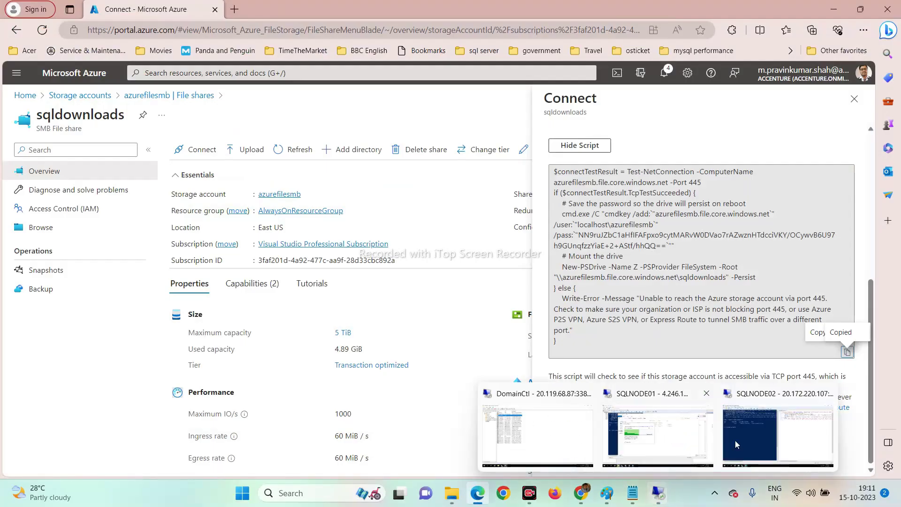
left_click(758, 428)
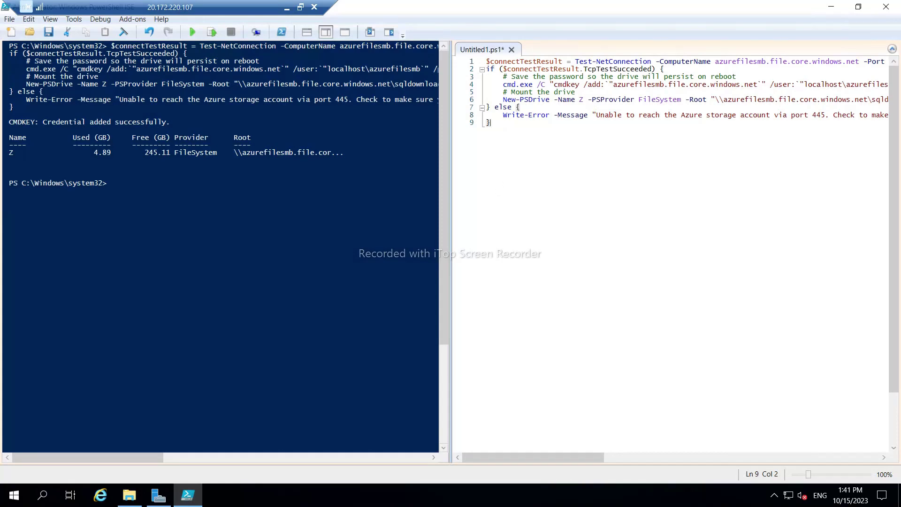
left_click(193, 33)
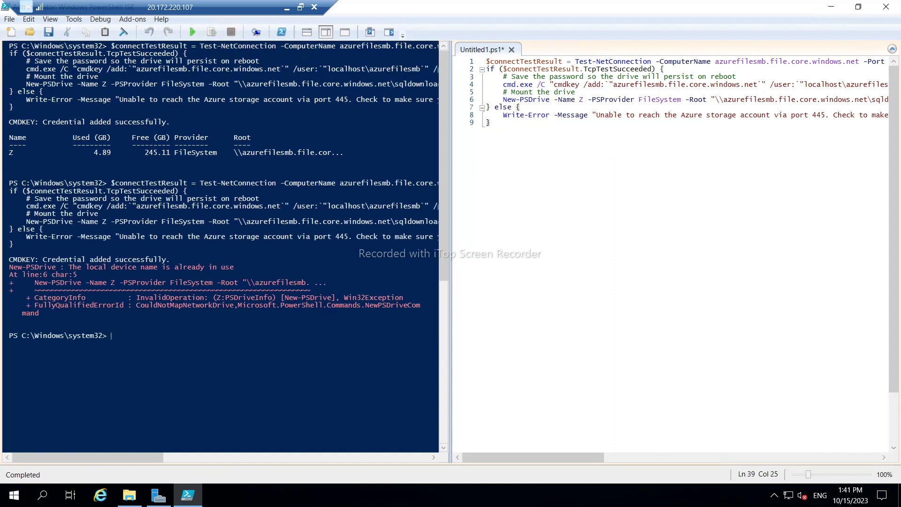
Refresh This PC in File Explorer on SQLNODE02 to confirm no drive Z is listed.
left_click(130, 494)
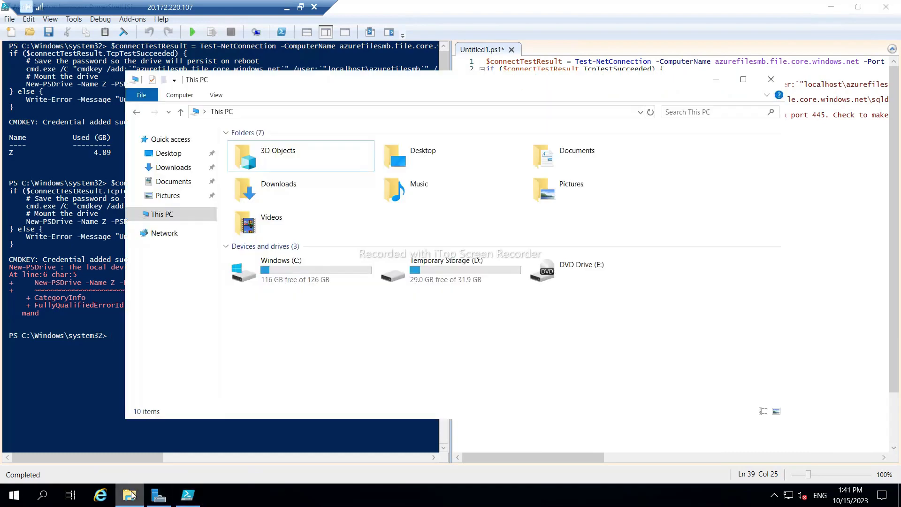
left_click(159, 140)
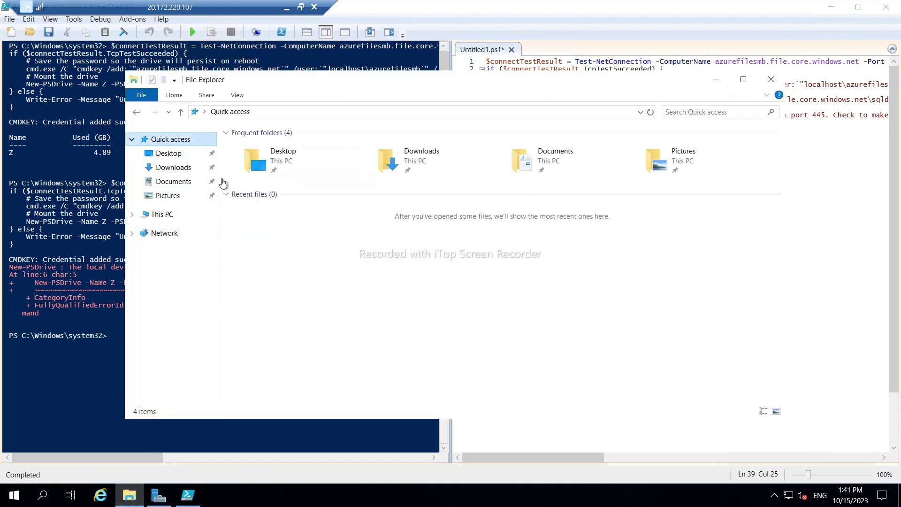
left_click(156, 219)
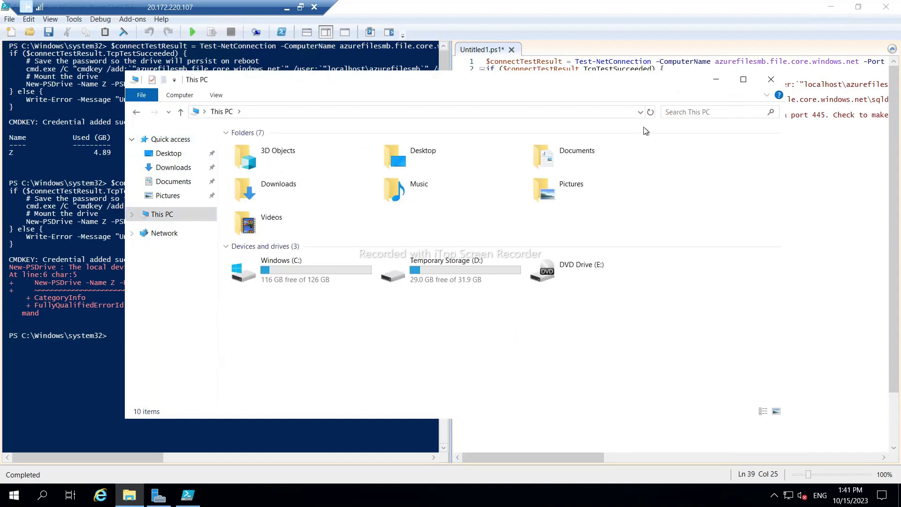
left_click(650, 112)
left_click(286, 9)
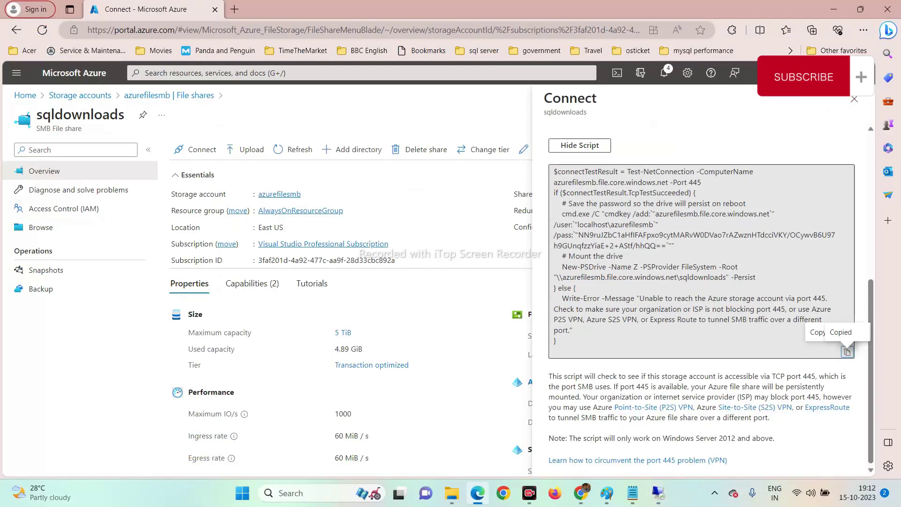
Disconnect the sqldownloads network location from This PC on SQLNODE01.
mouse_move(657, 497)
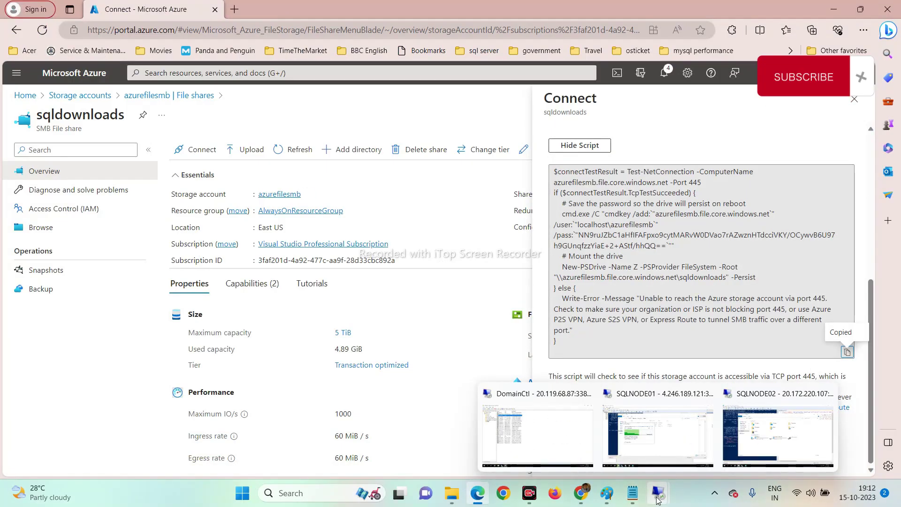
left_click(643, 436)
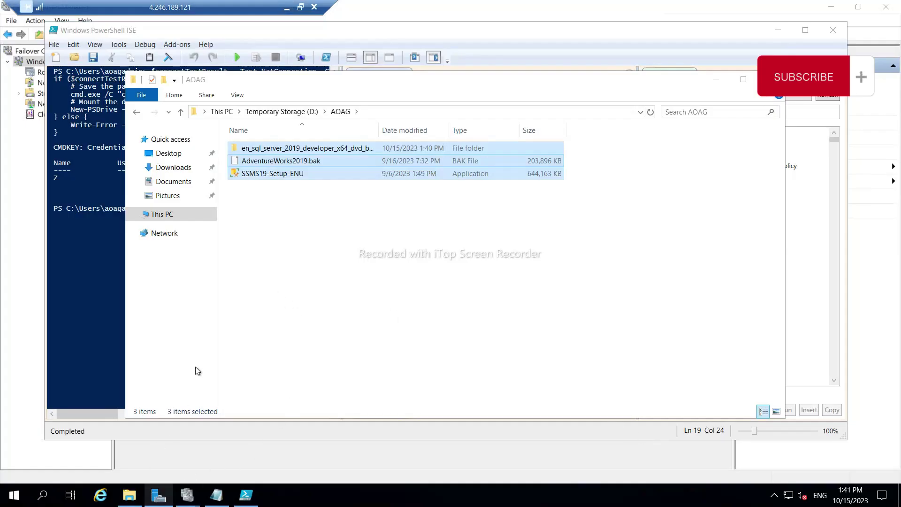
left_click(218, 112)
left_click(317, 328)
right_click(318, 328)
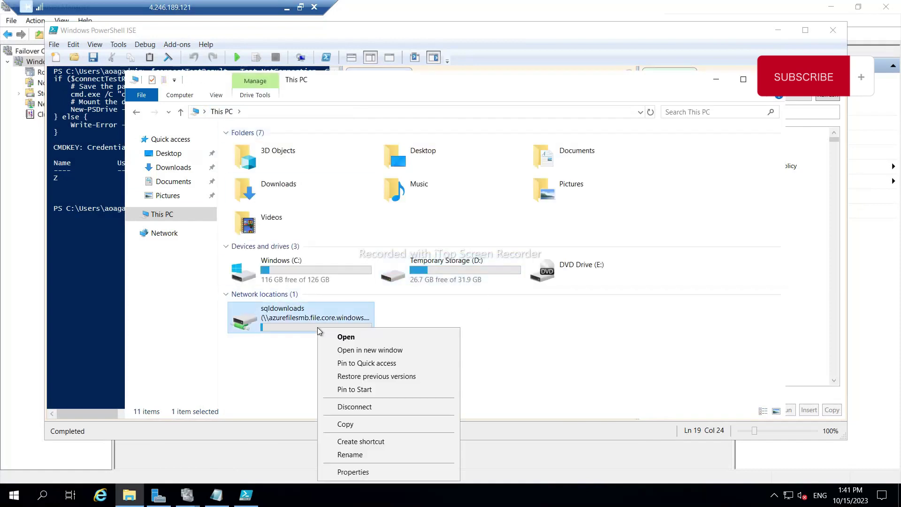
left_click(347, 411)
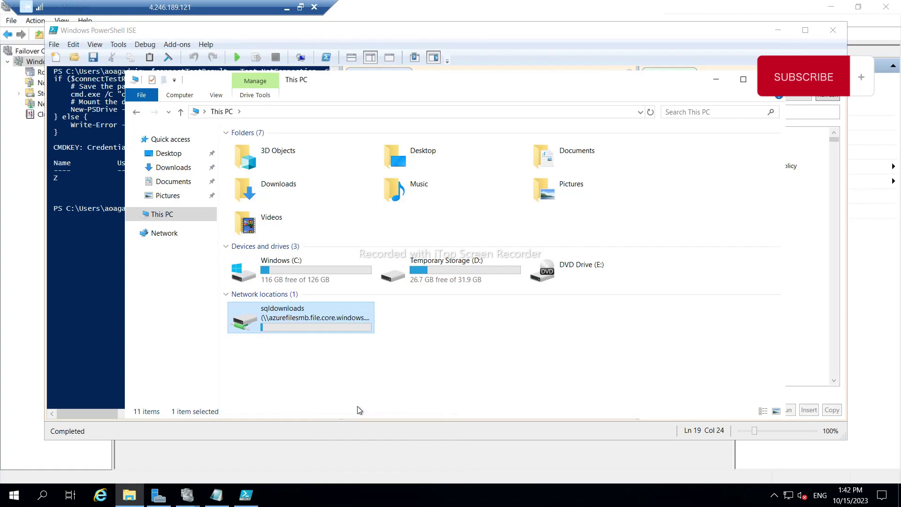
left_click(286, 7)
Run the drive-mapping script in PowerShell ISE on SQLNODE02 again, getting the drive-in-use error.
mouse_move(658, 492)
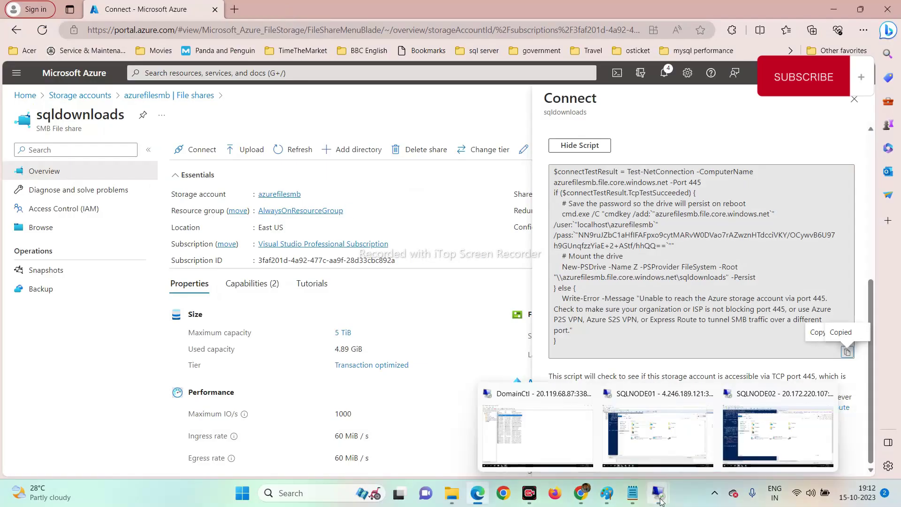
left_click(782, 435)
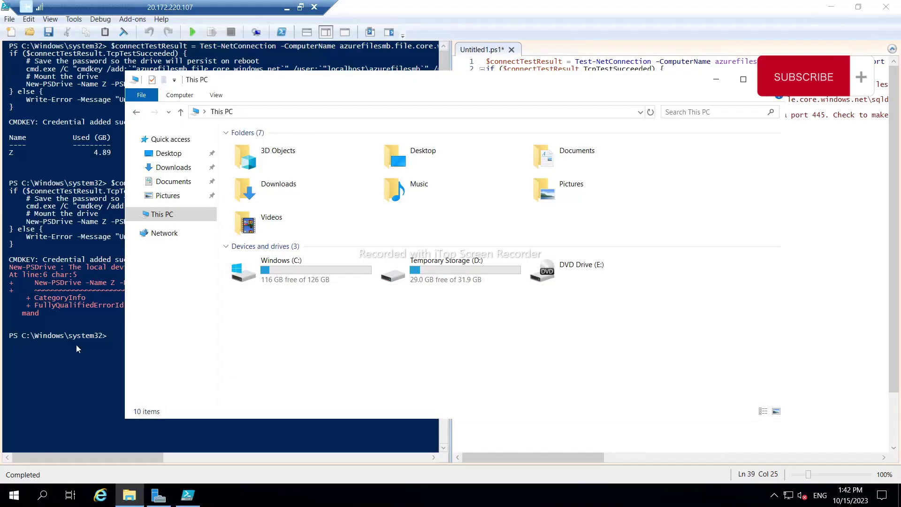
left_click(717, 79)
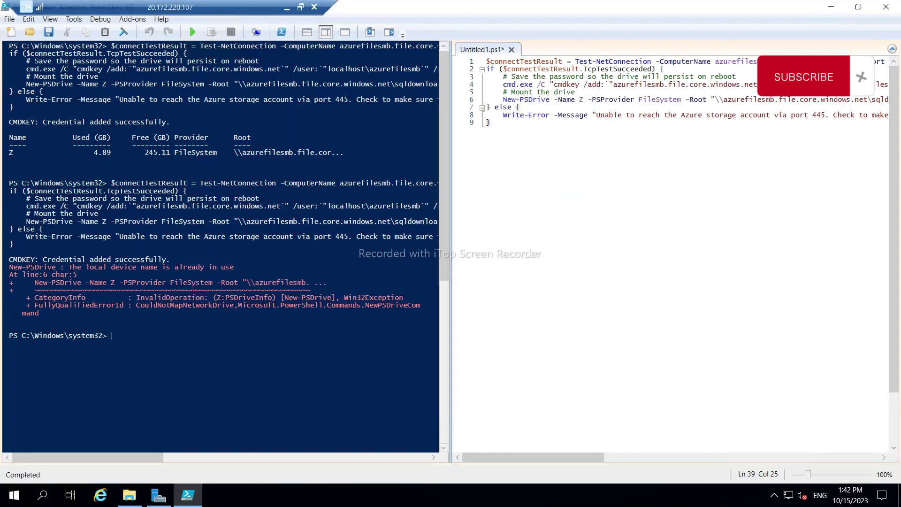
left_click(490, 122)
left_click(193, 32)
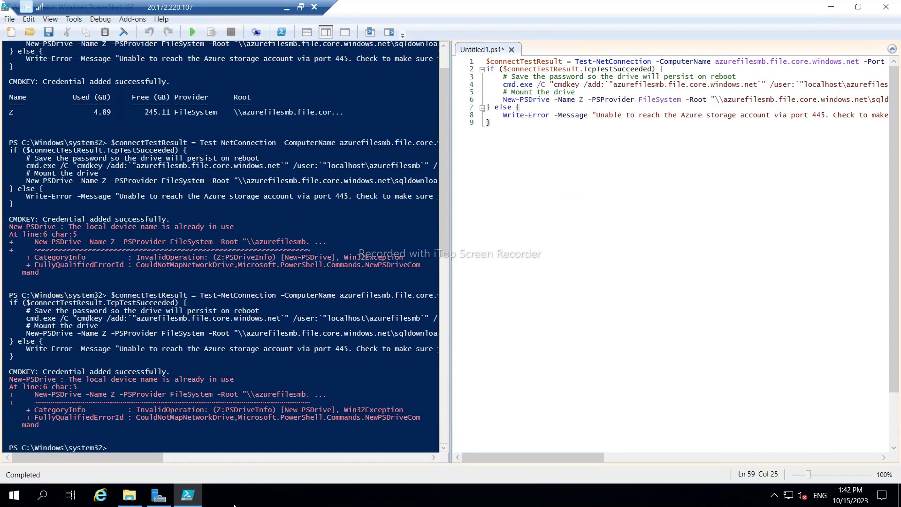
Inspect This PC, D: and C: in File Explorer to confirm no share is mapped.
left_click(128, 497)
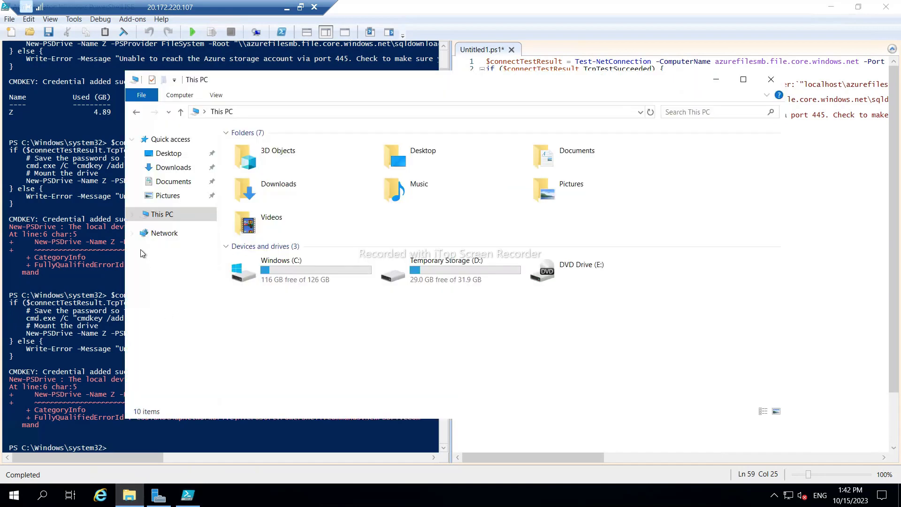
left_click(131, 214)
left_click(158, 342)
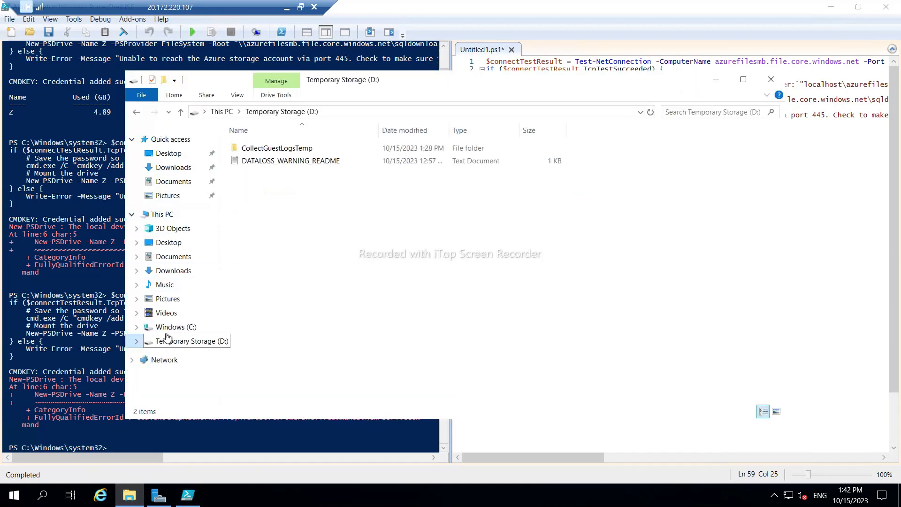
left_click(159, 328)
left_click(162, 214)
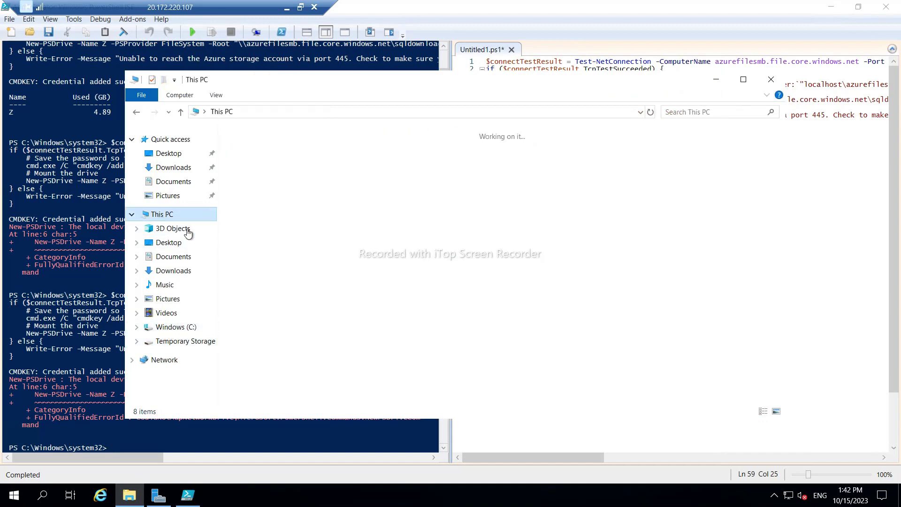
left_click(772, 79)
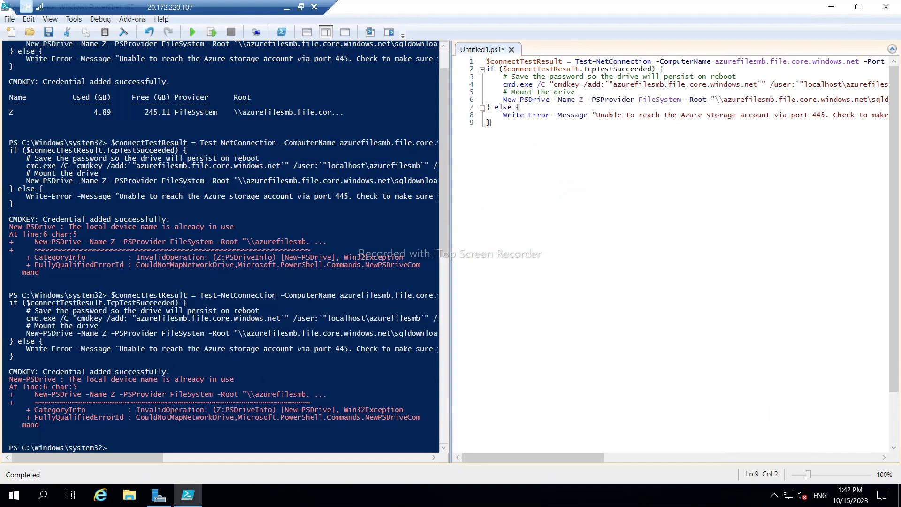
left_click(287, 7)
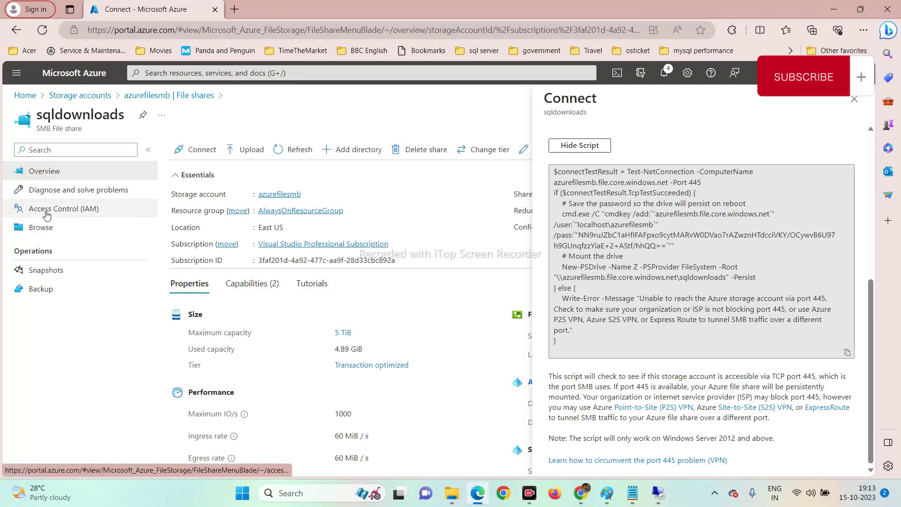
Set the sqldownloads Connect pane to drive letter Y and copy the generated Windows mapping script.
left_click(41, 227)
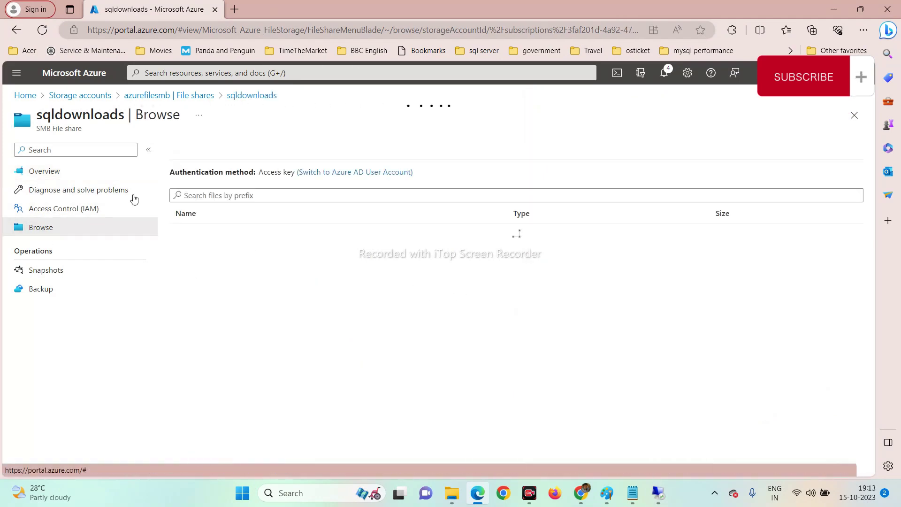
left_click(42, 179)
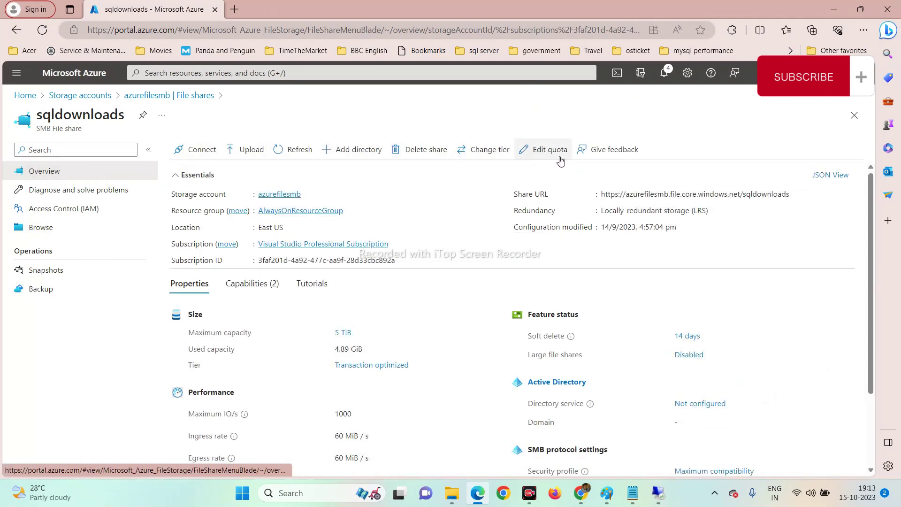
left_click(202, 151)
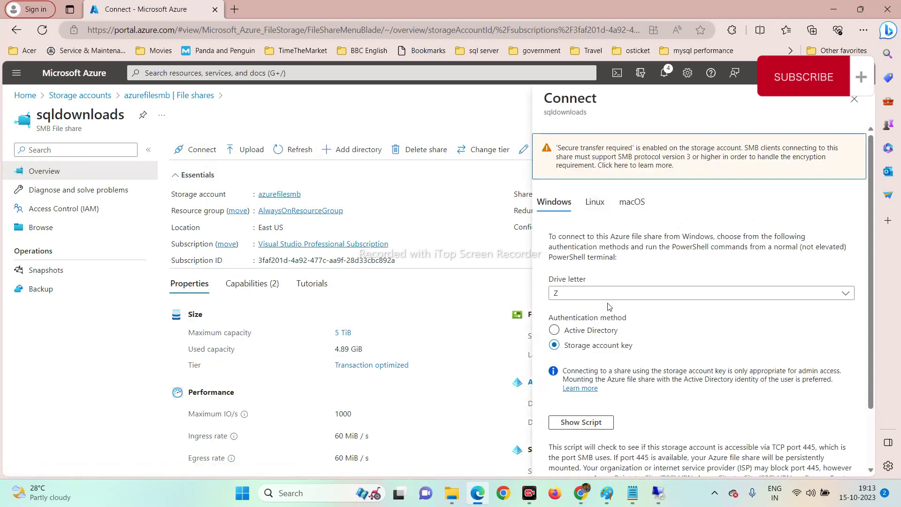
left_click(595, 294)
left_click(575, 262)
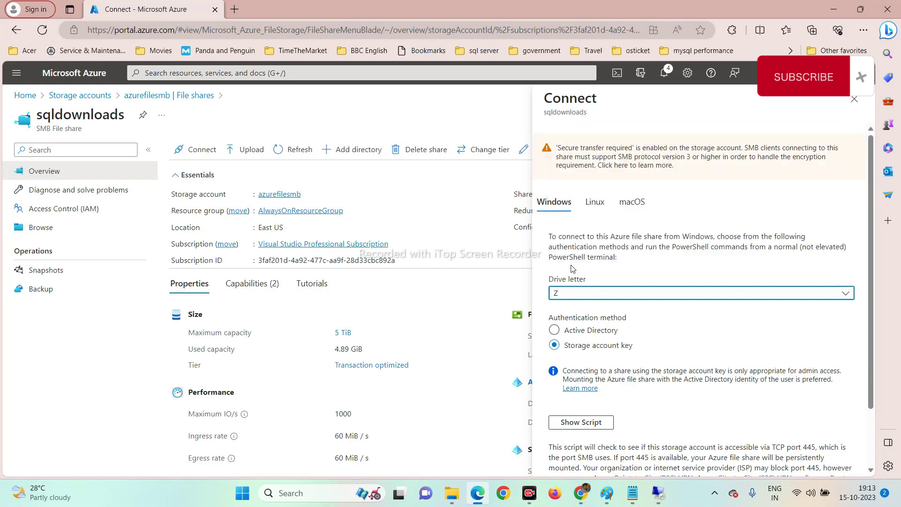
left_click(582, 422)
scroll(836, 369, "down", 6)
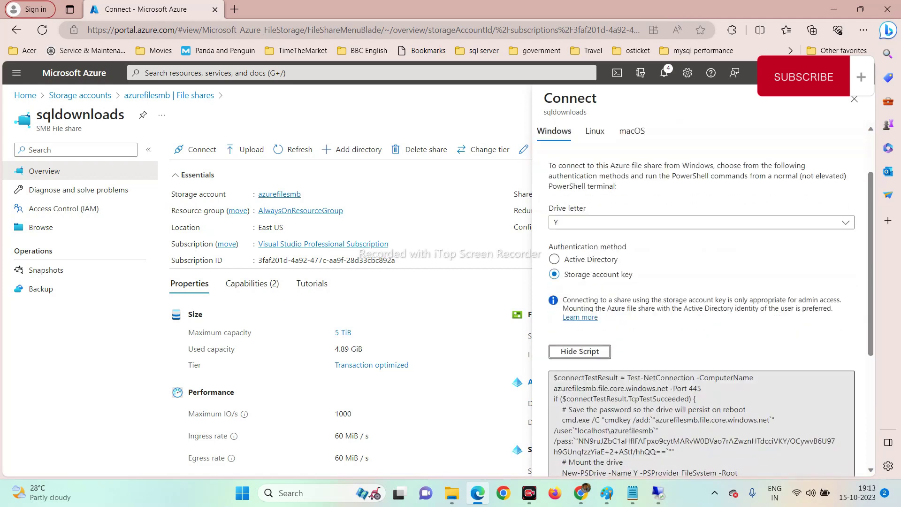
left_click(848, 352)
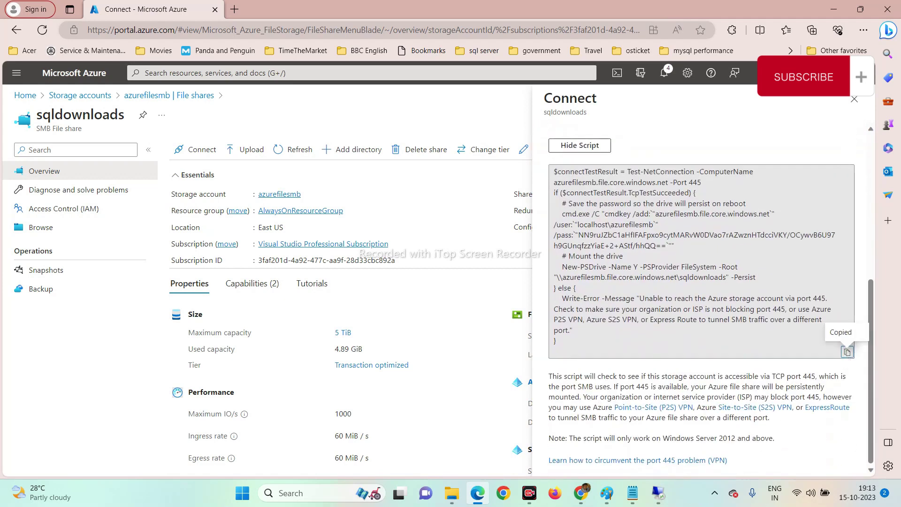
Replace the ISE script with the copied Y-drive script on SQLNODE02 and run it.
mouse_move(658, 492)
left_click(778, 431)
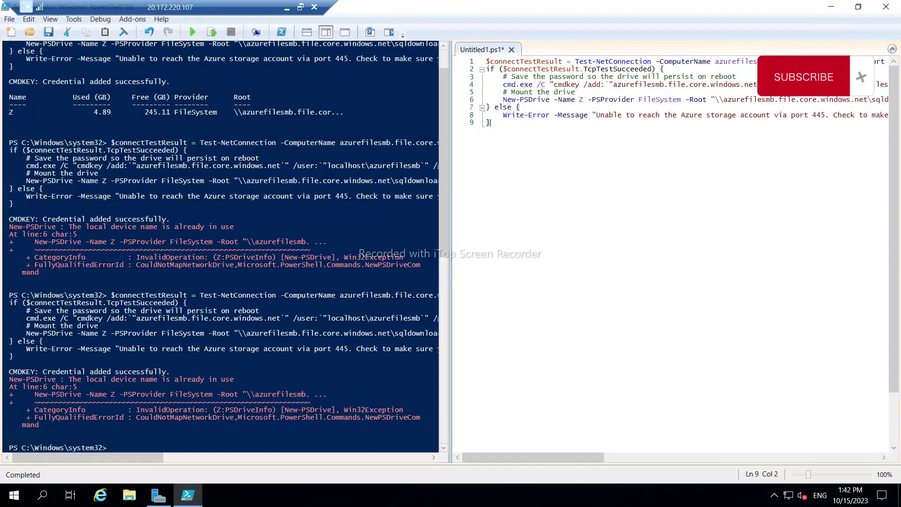
key("ctrl+a")
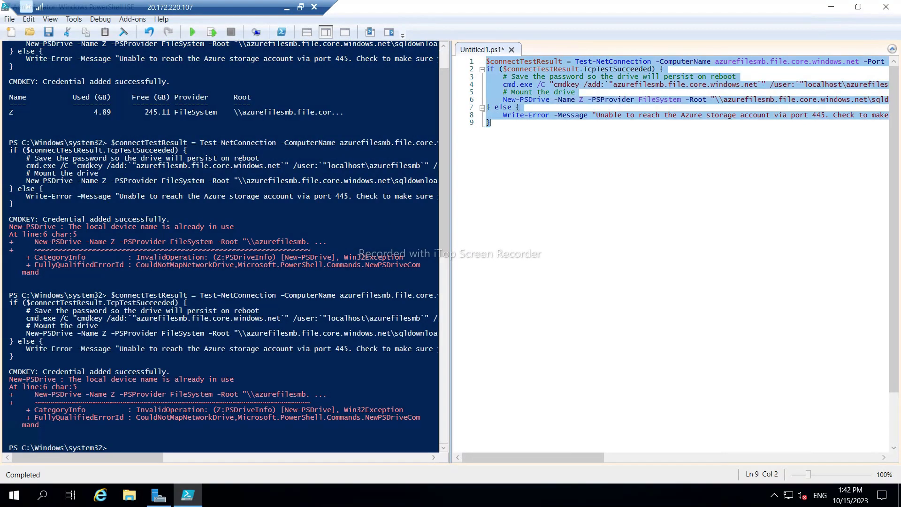
key("ctrl+v")
key("Caps_Lock")
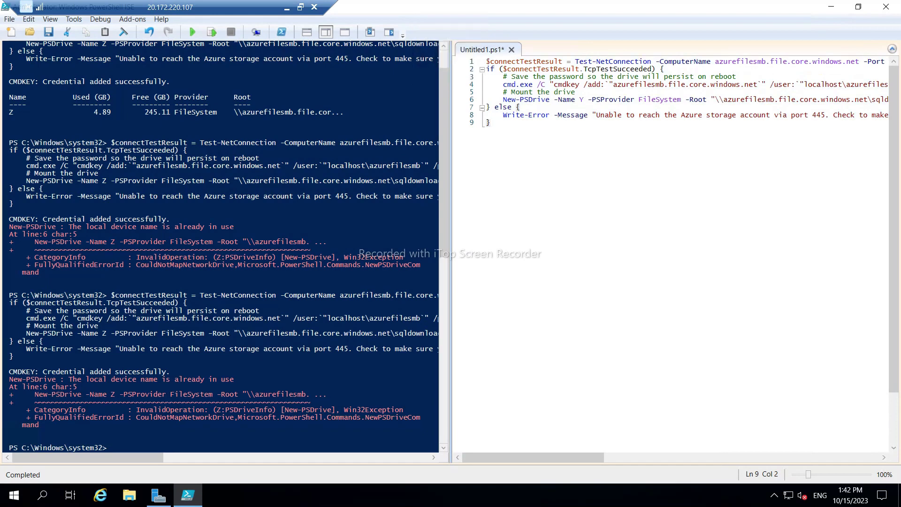
key("F5")
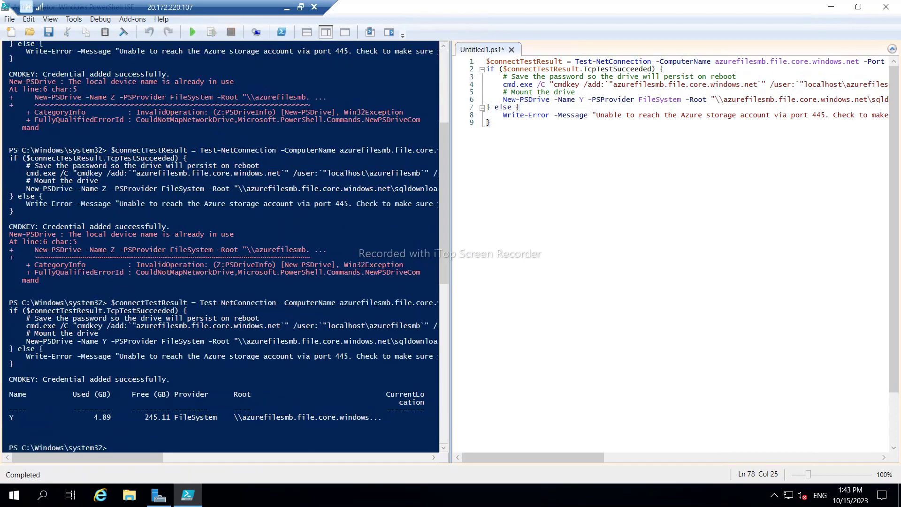
Try browsing to Y: in File Explorer, dismiss the not-found error, then close Explorer and PowerShell ISE.
left_click(130, 496)
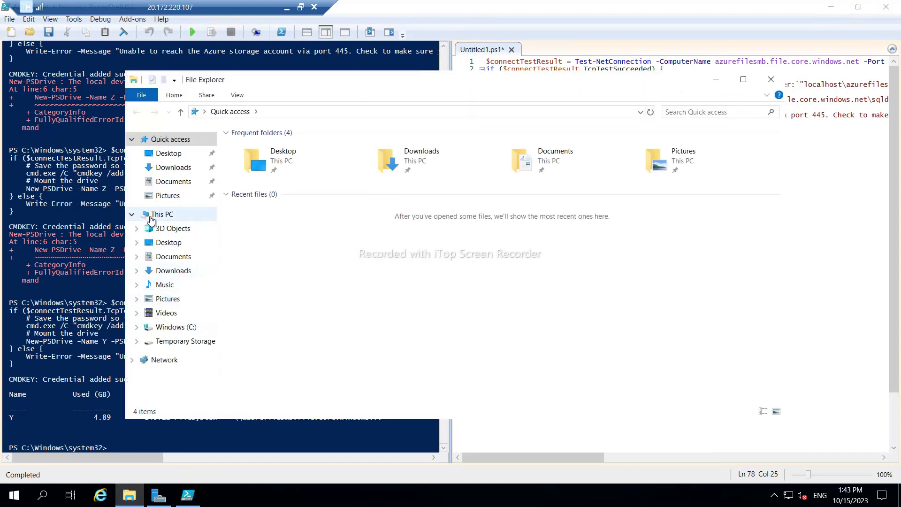
left_click(155, 215)
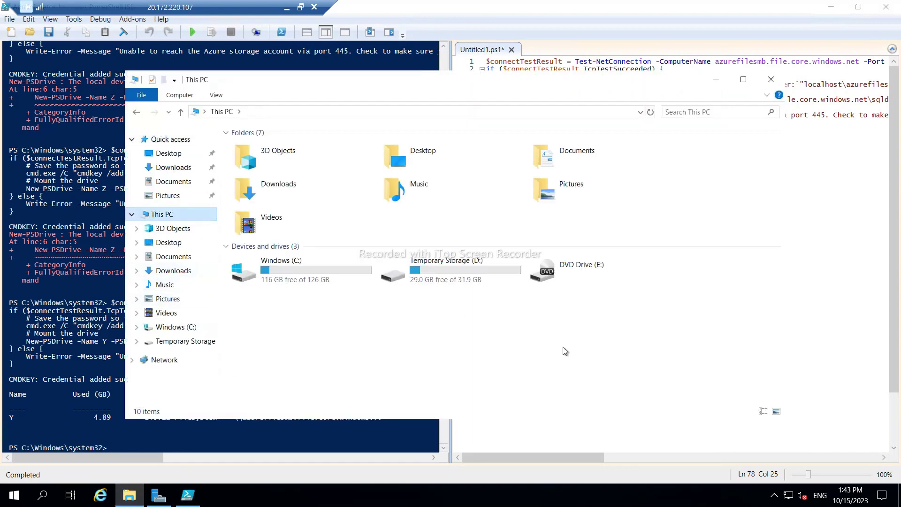
left_click(239, 112)
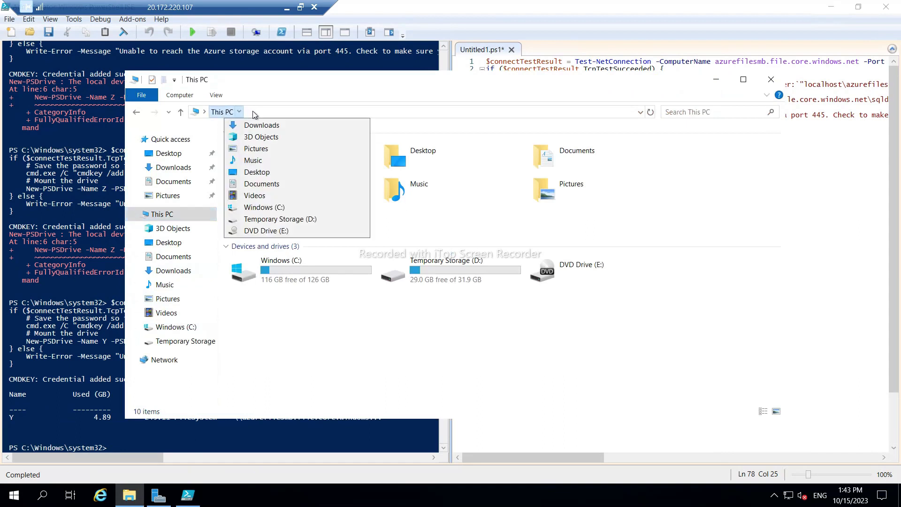
left_click(254, 113)
left_click(254, 113)
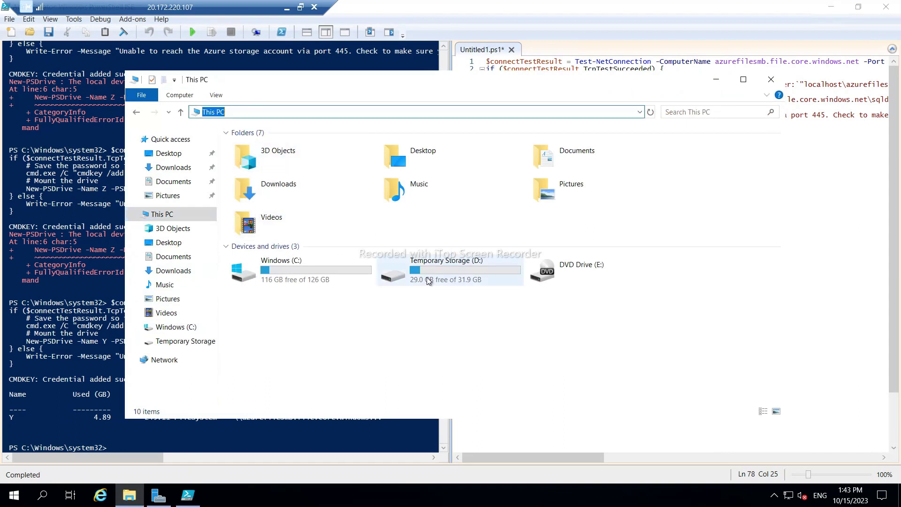
double_click(389, 272)
left_click(355, 114)
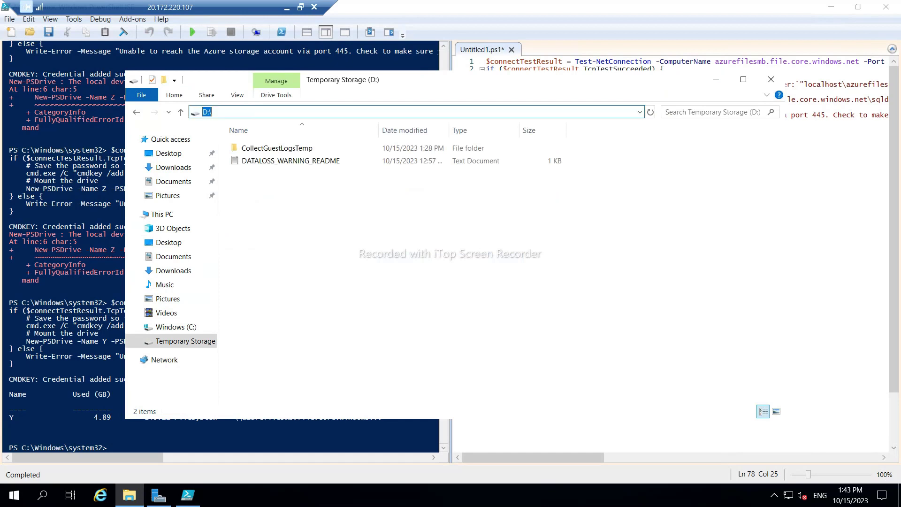
left_click(208, 112)
type("Y:")
key("Return")
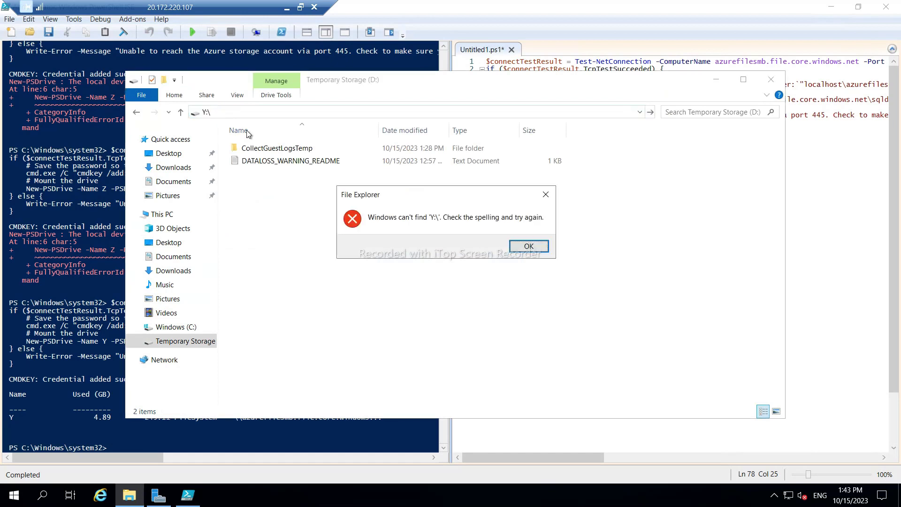
left_click(528, 247)
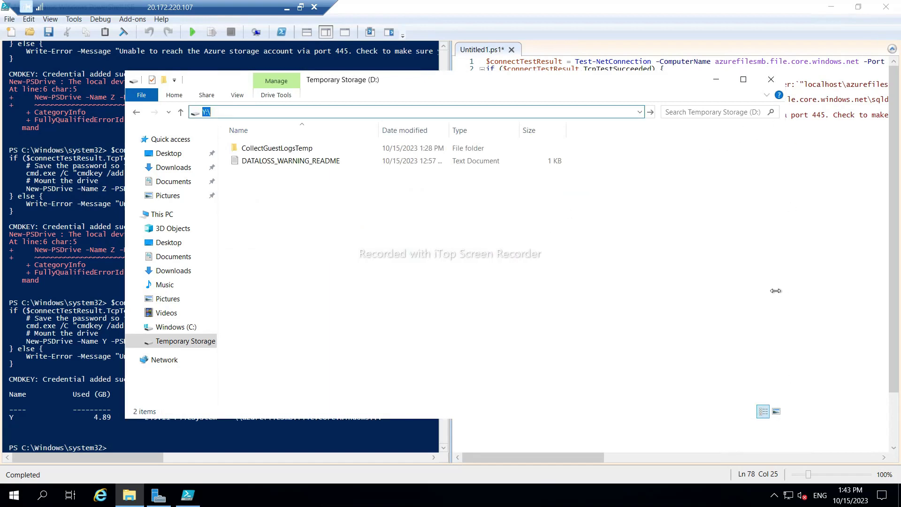
left_click(770, 80)
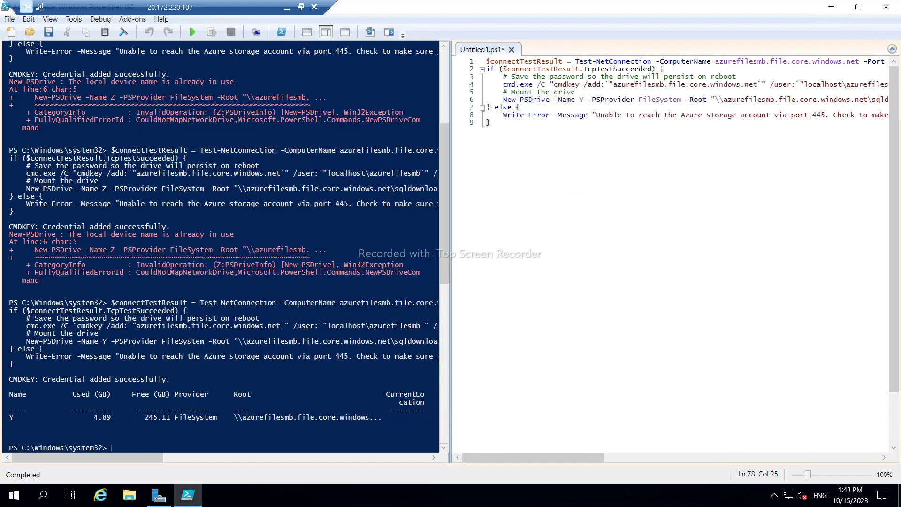
left_click(887, 7)
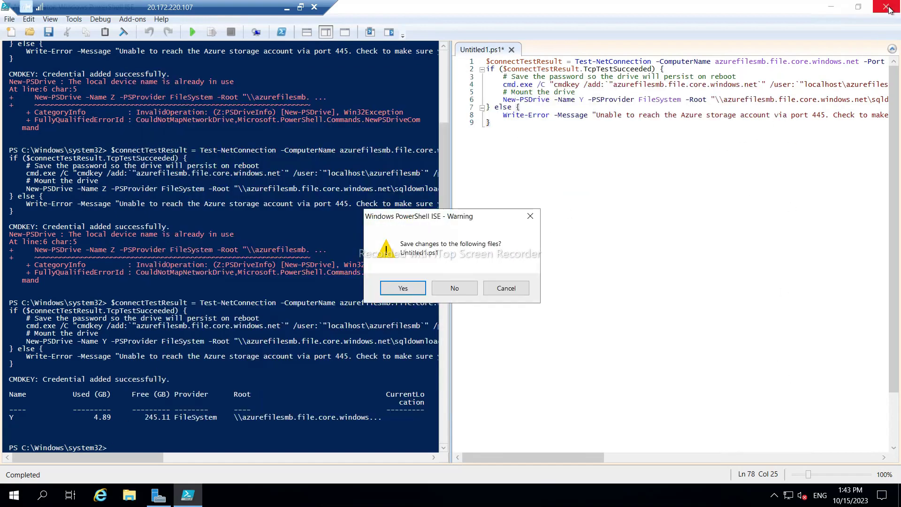
Discard the unsaved script and close Server Manager after checking its notifications.
left_click(445, 288)
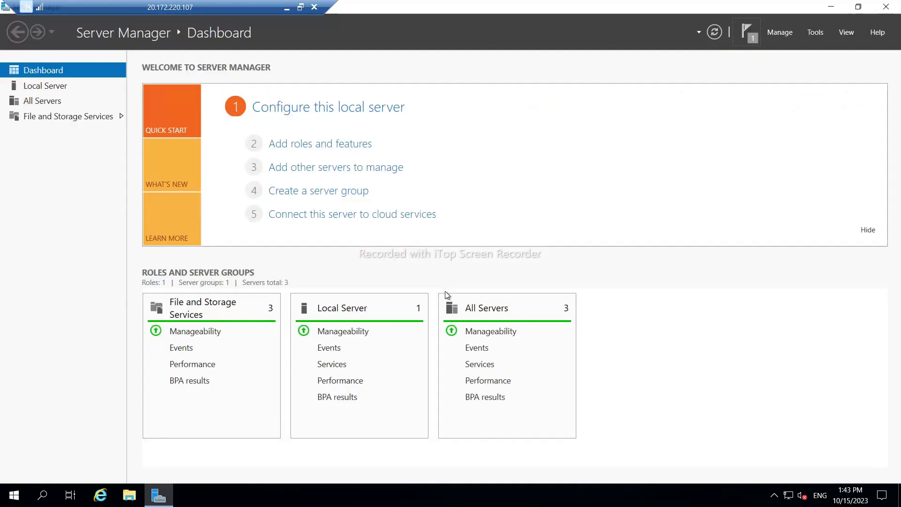
left_click(885, 7)
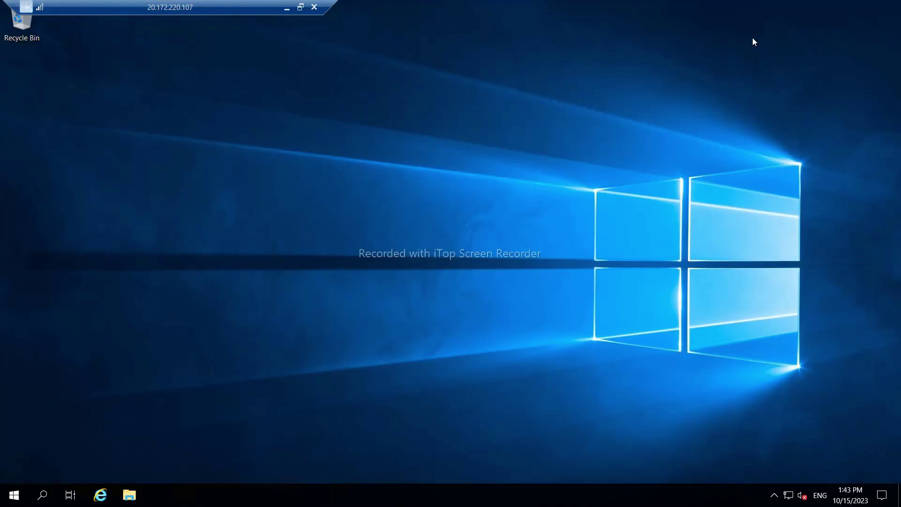
left_click(13, 494)
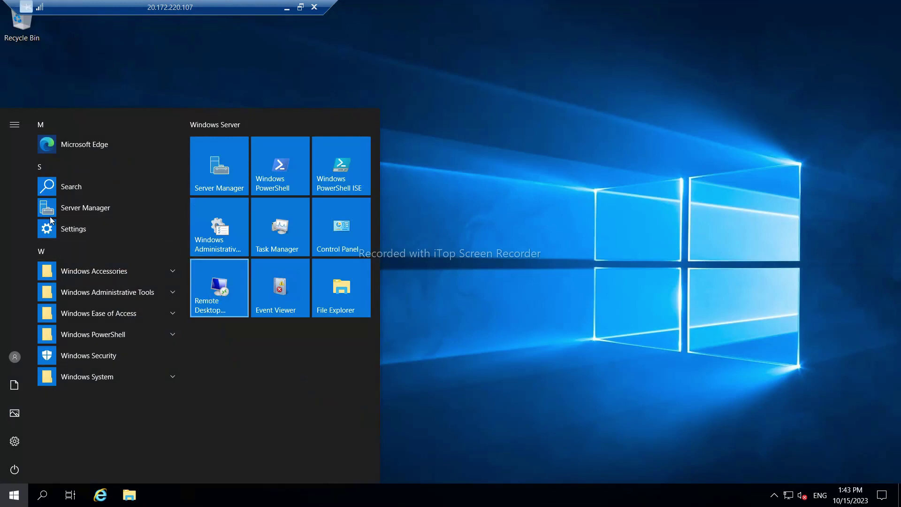
left_click(71, 208)
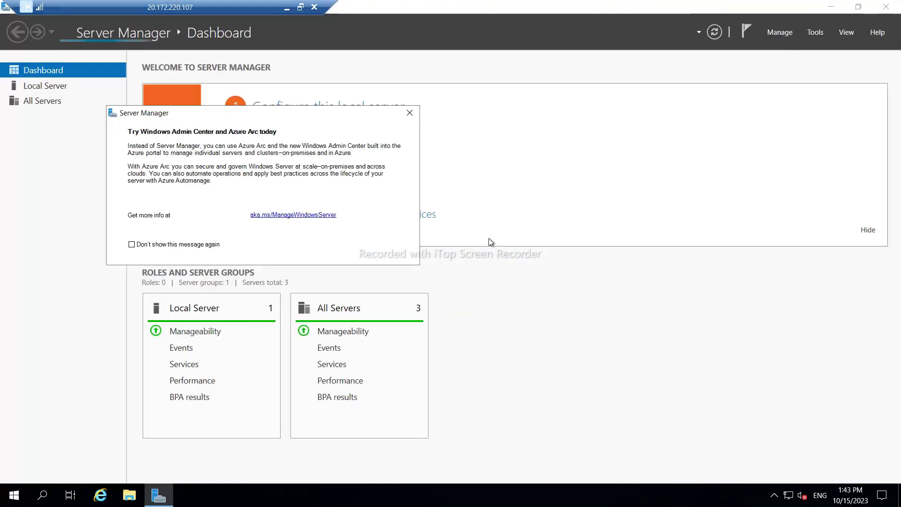
left_click(740, 34)
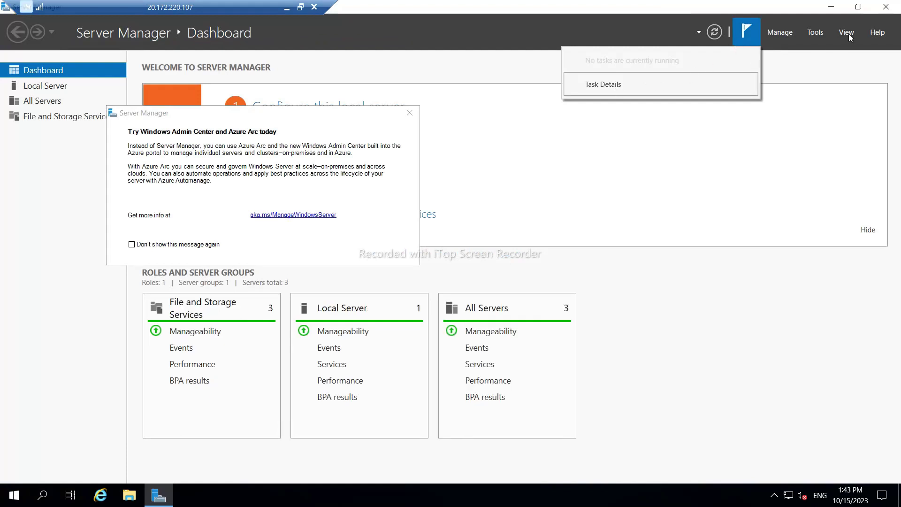
left_click(887, 7)
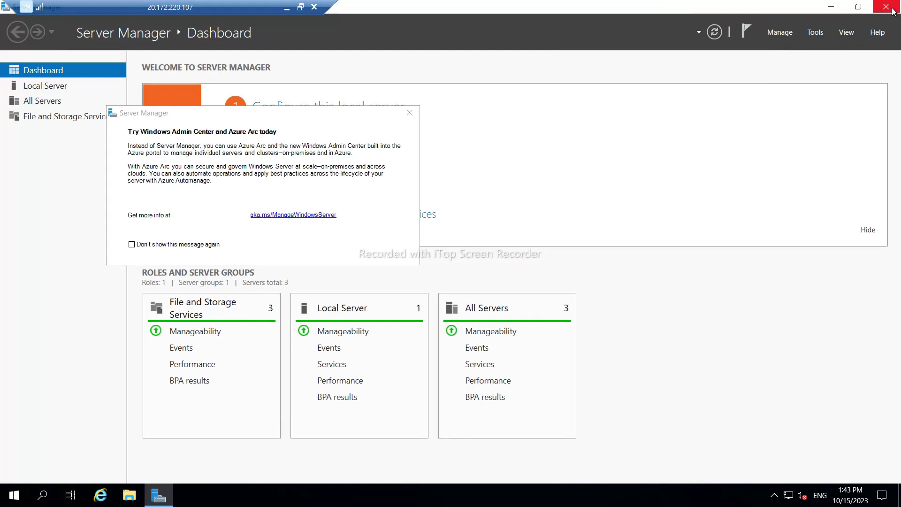
left_click(892, 8)
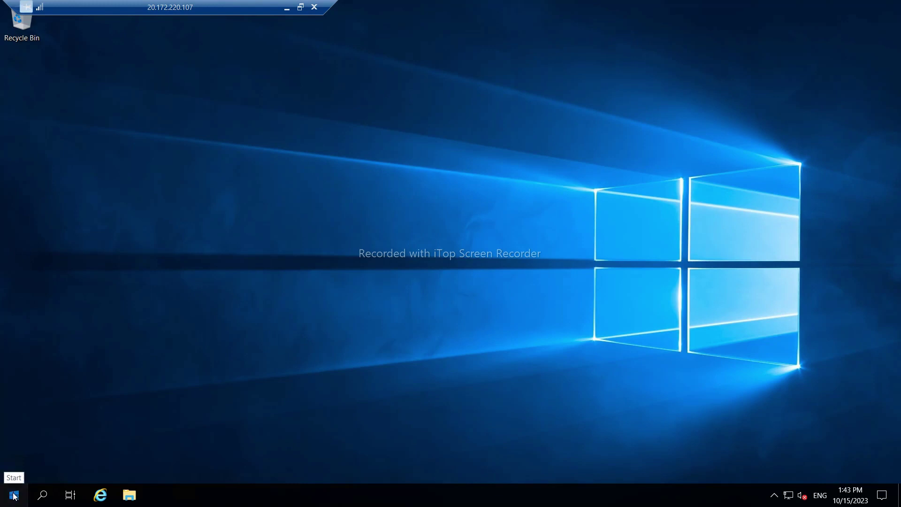
Restart SQLNODE02 with the Other (Planned) reason and leave the remote session.
left_click(14, 494)
left_click(13, 477)
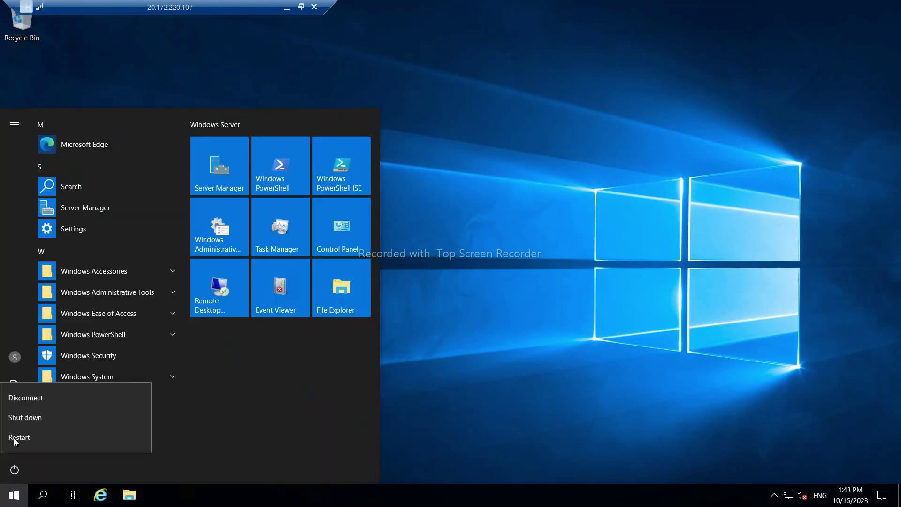
left_click(19, 439)
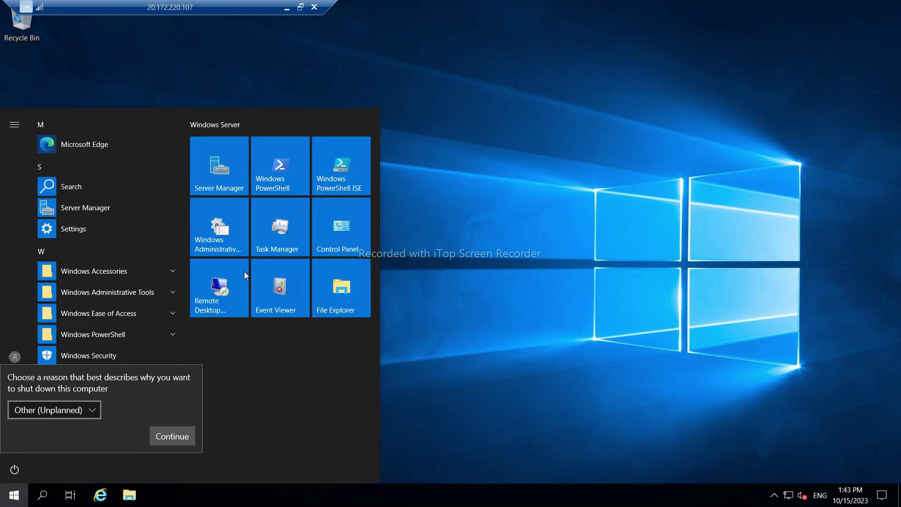
left_click(71, 409)
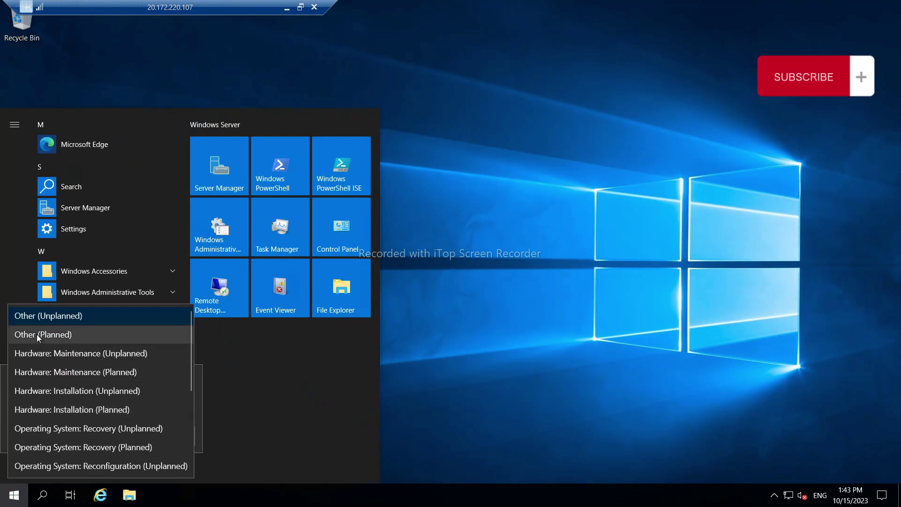
left_click(37, 334)
left_click(167, 439)
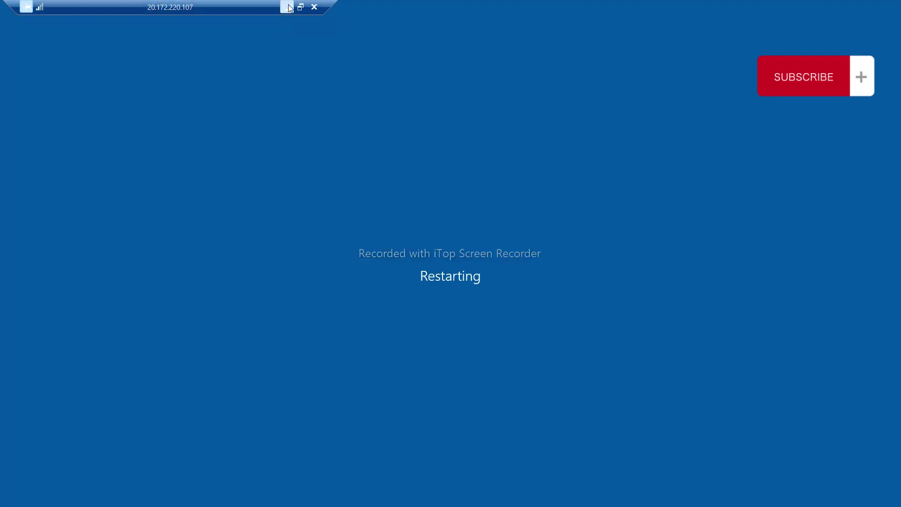
left_click(288, 6)
On SQLNODE01, run setup from D:\AOAG\en_sql_server_2019_developer_x64_dvd_baea4195 as administrator, approving elevation.
mouse_move(659, 493)
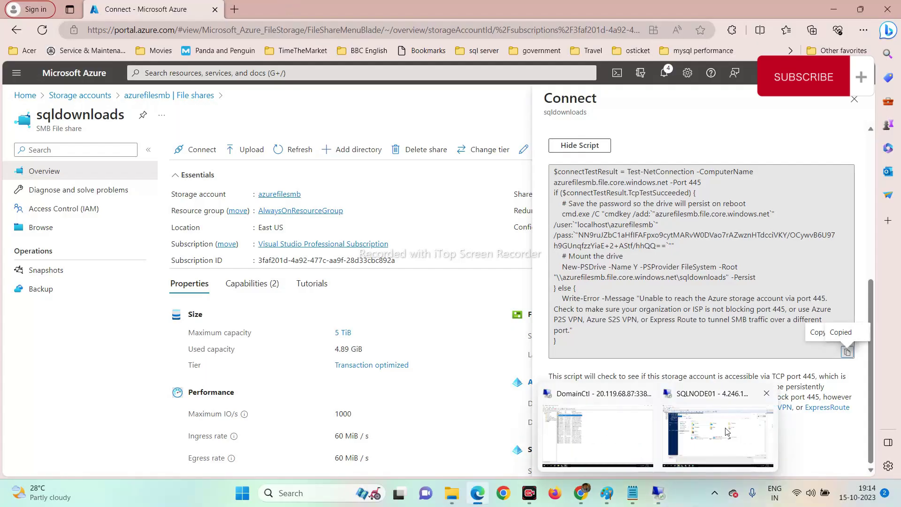
left_click(728, 431)
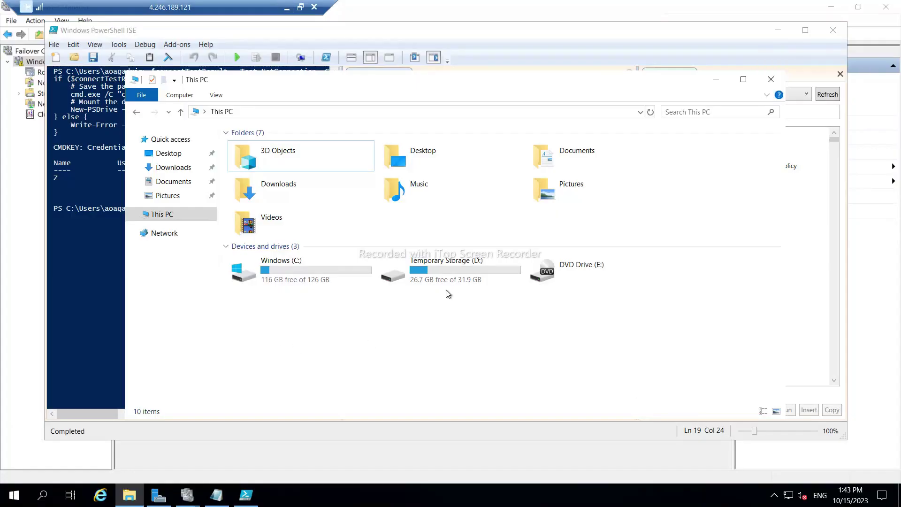
double_click(415, 271)
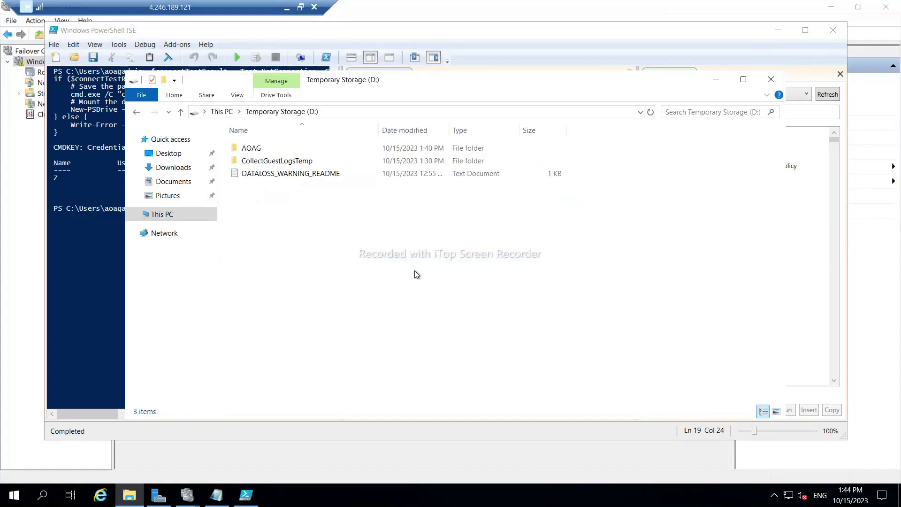
double_click(249, 150)
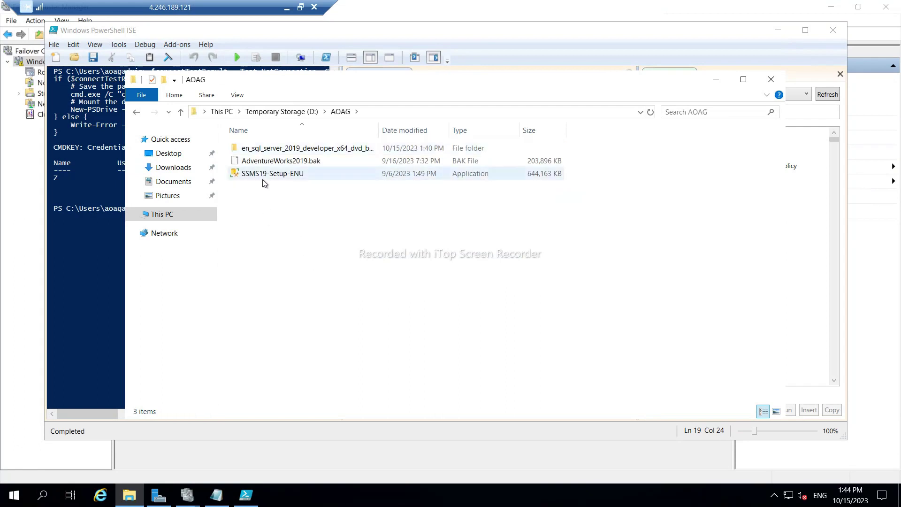
left_click(269, 150)
double_click(270, 149)
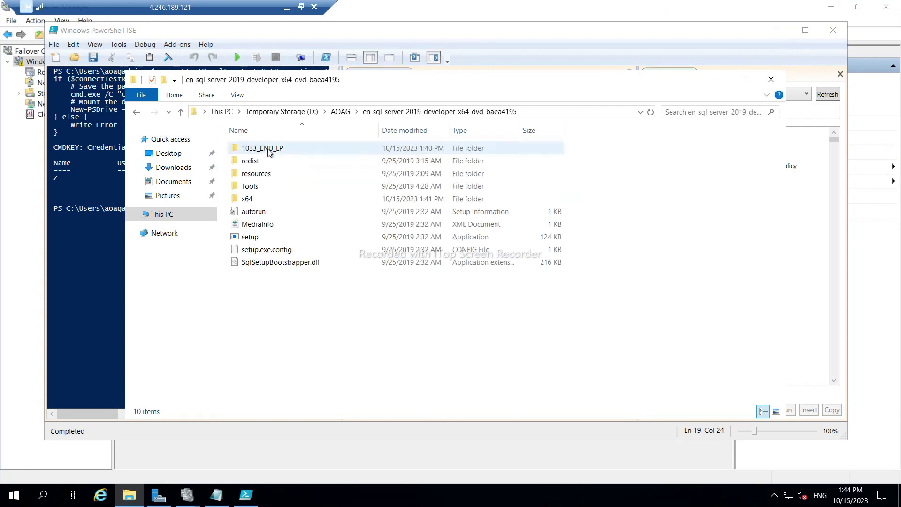
right_click(258, 239)
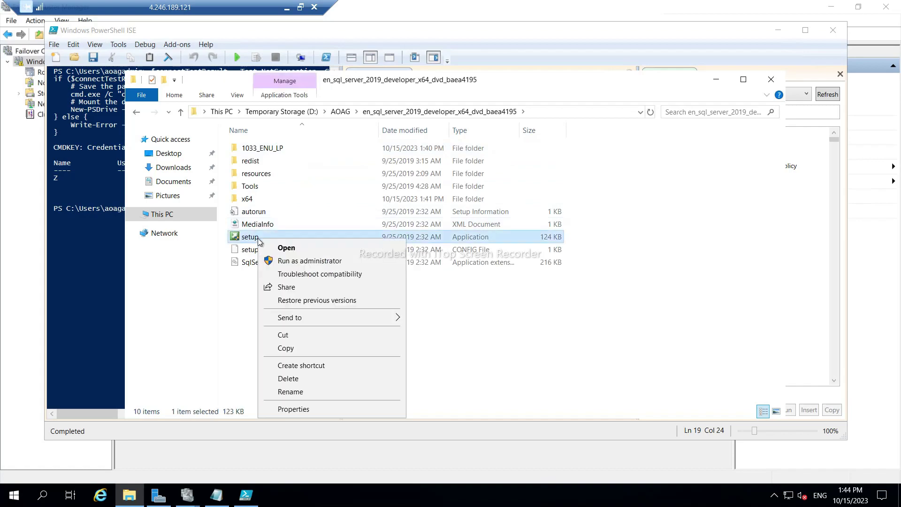
left_click(283, 261)
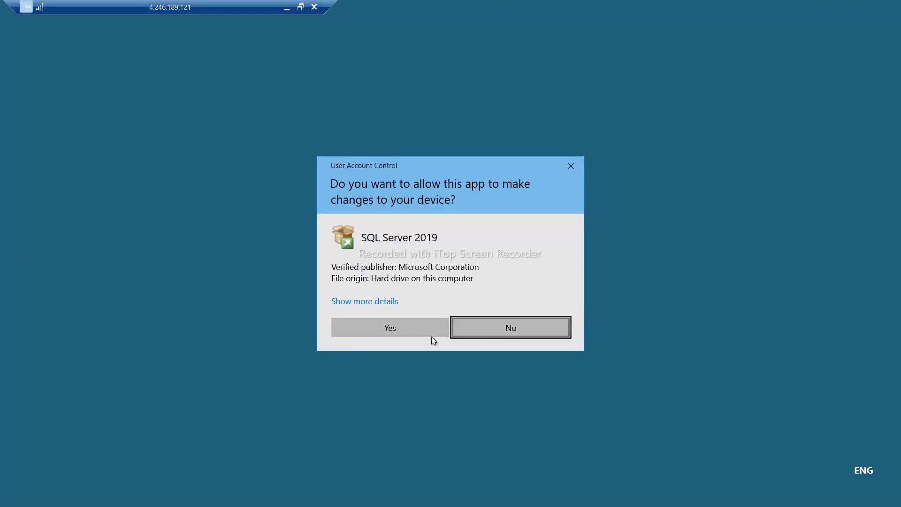
left_click(378, 328)
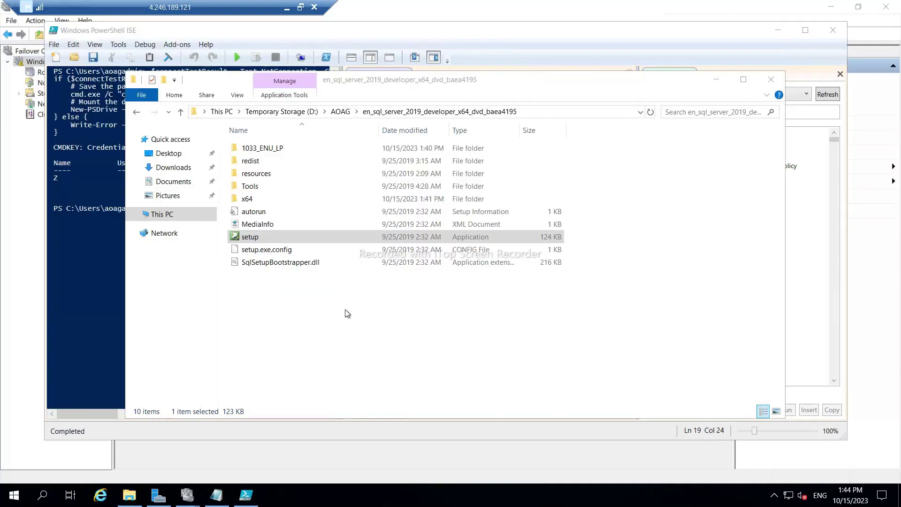
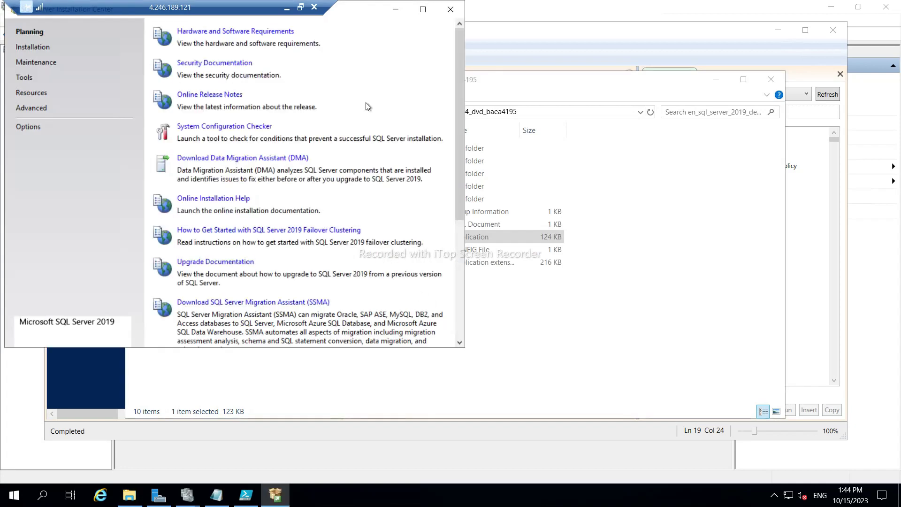
Maximize SQL Server Installation Center and launch a new stand-alone SQL Server installation.
left_click_drag(364, 10, 437, 89)
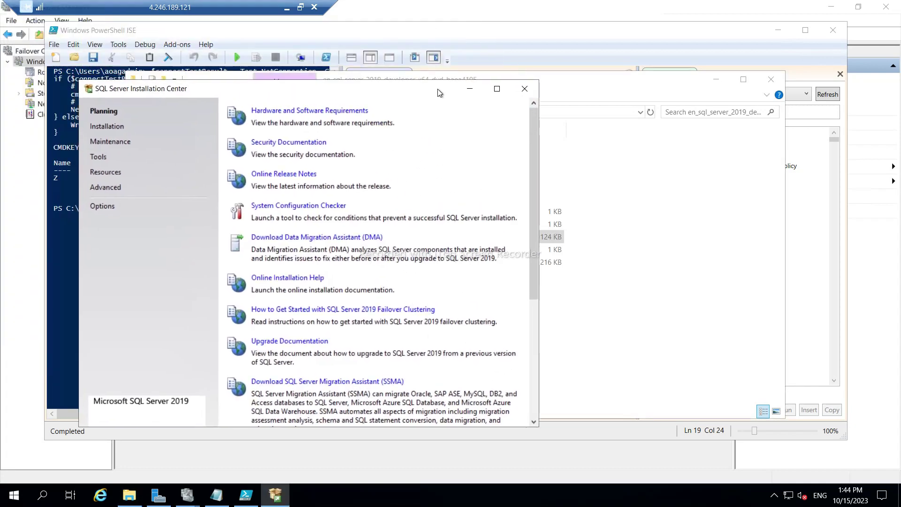
left_click(498, 89)
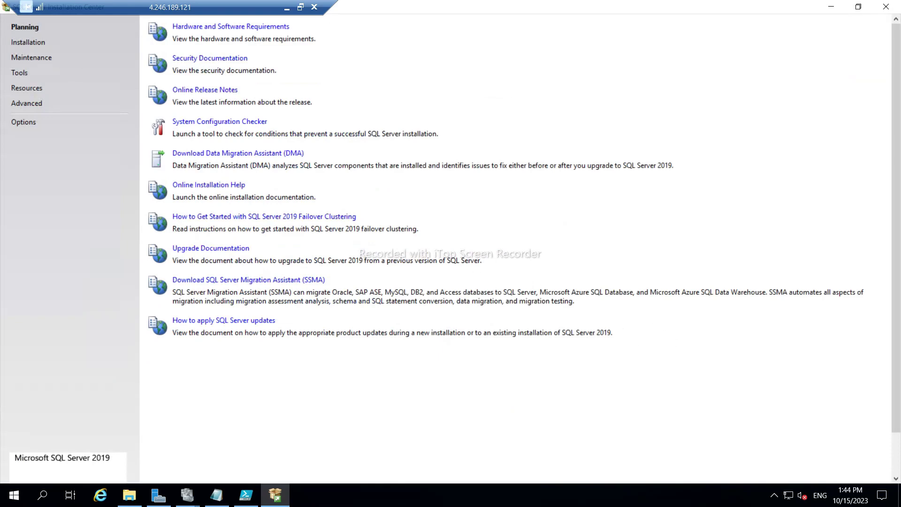
left_click(28, 42)
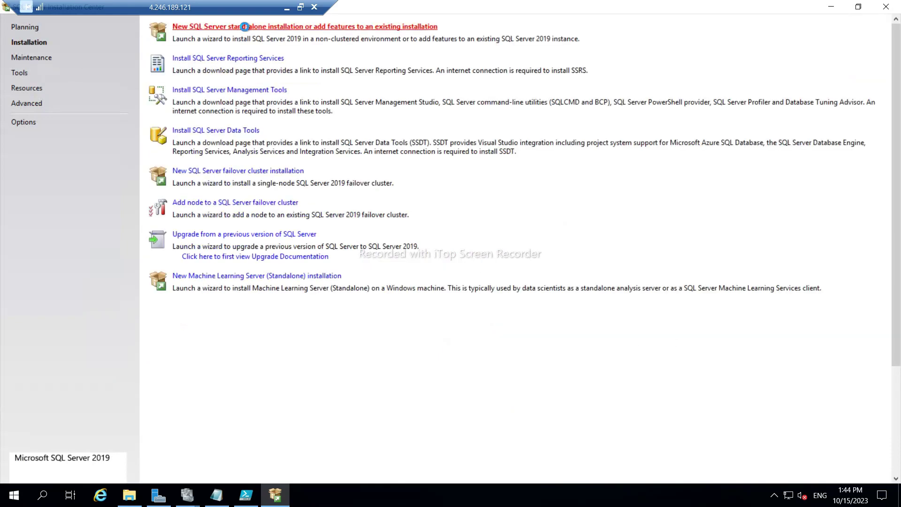
left_click(244, 26)
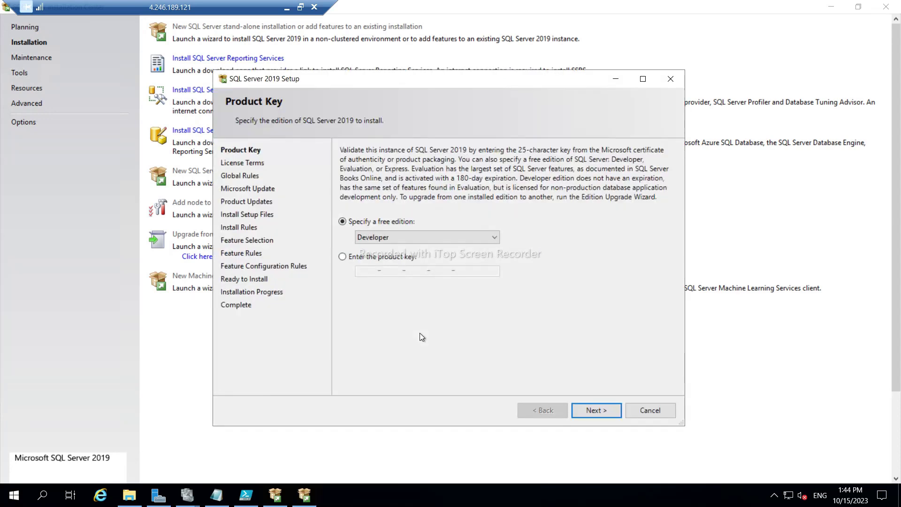
Keep Developer edition, accept the licence terms and skip Microsoft Update so setup files install.
left_click(606, 410)
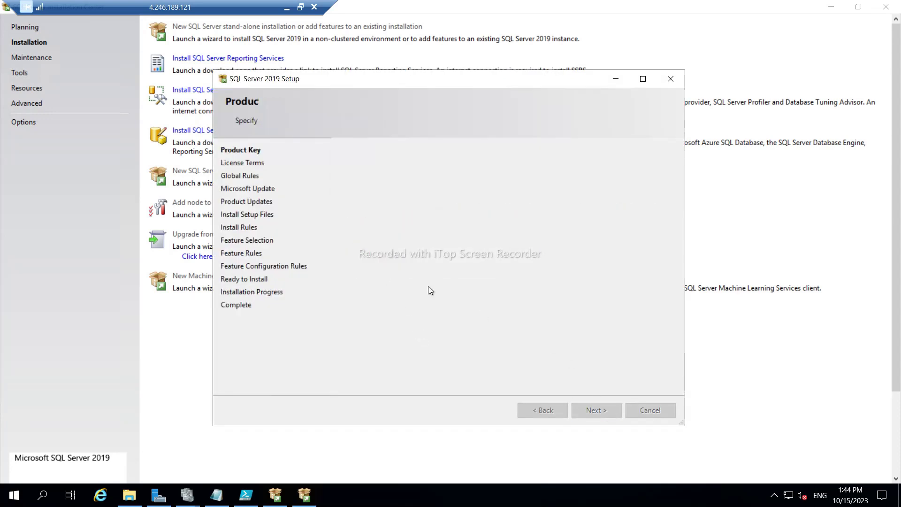
left_click(343, 333)
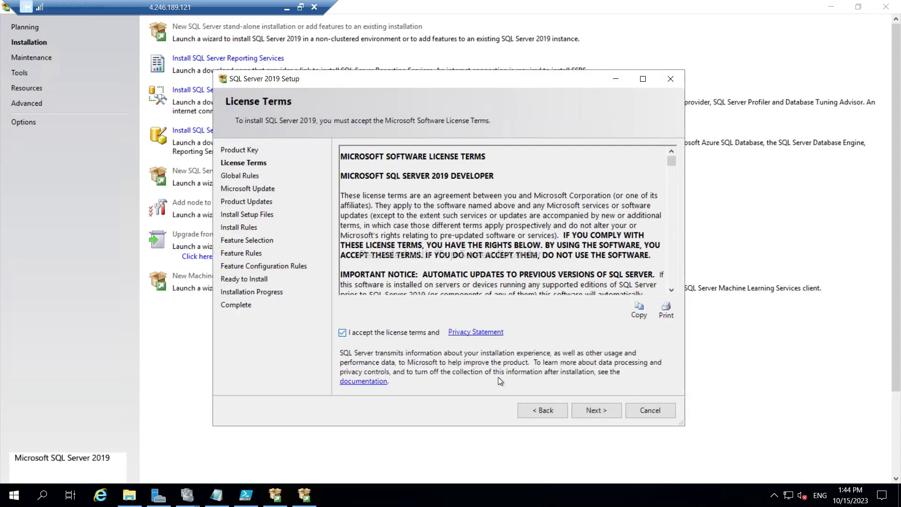
left_click(593, 410)
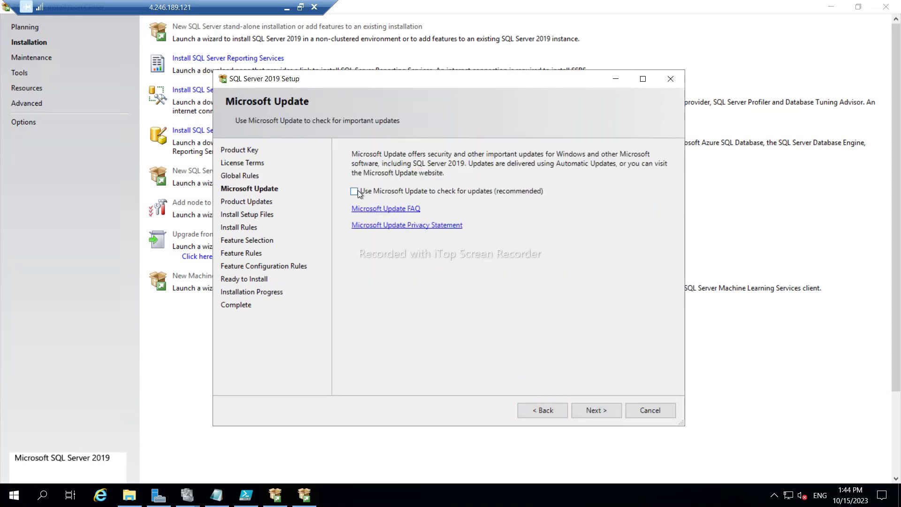
left_click(593, 411)
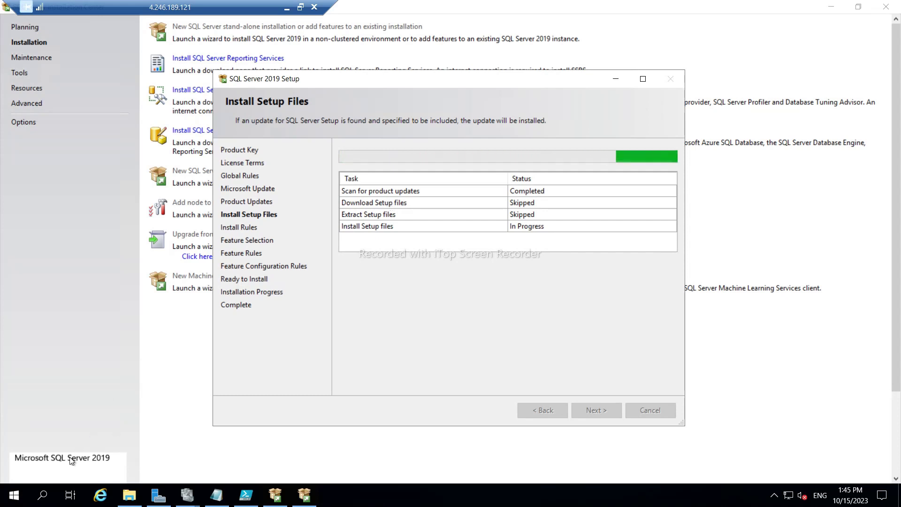
left_click(11, 498)
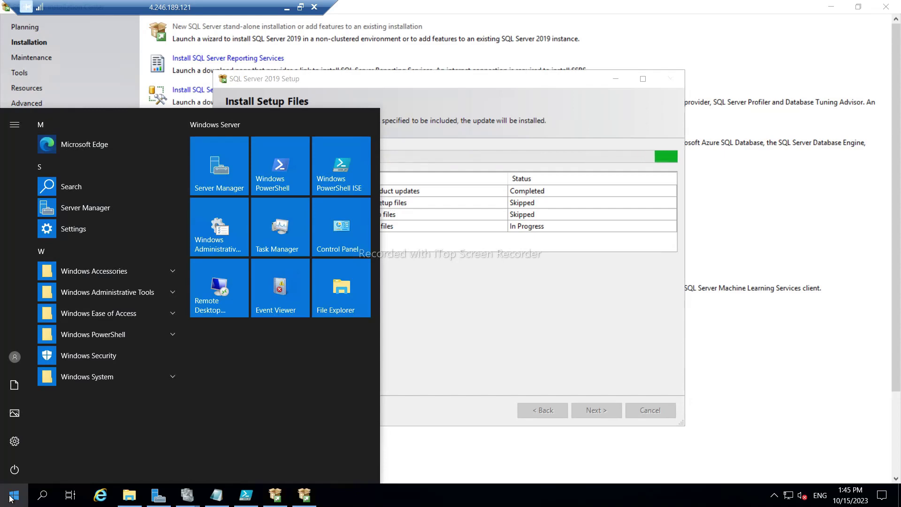
Find Windows Defender Firewall via 'fire', reach its turn on/off settings page, then minimize it.
left_click(11, 498)
type("fire")
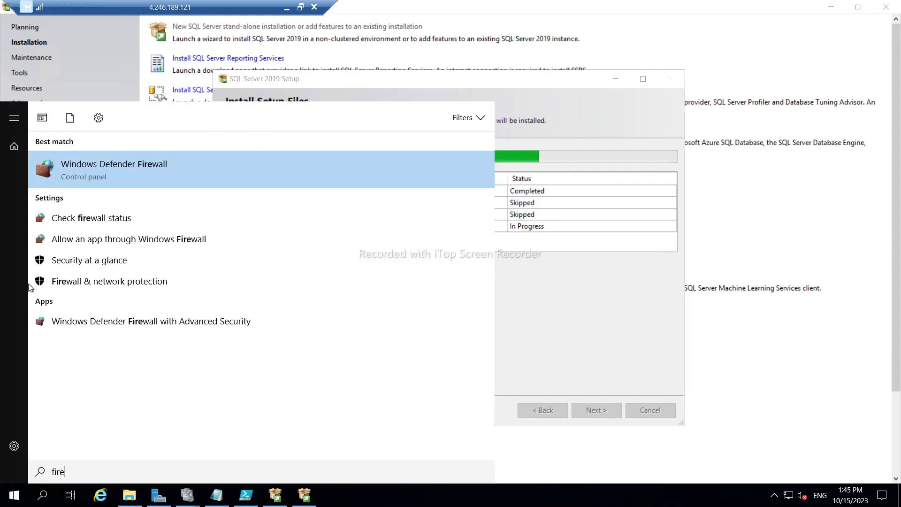
left_click(84, 224)
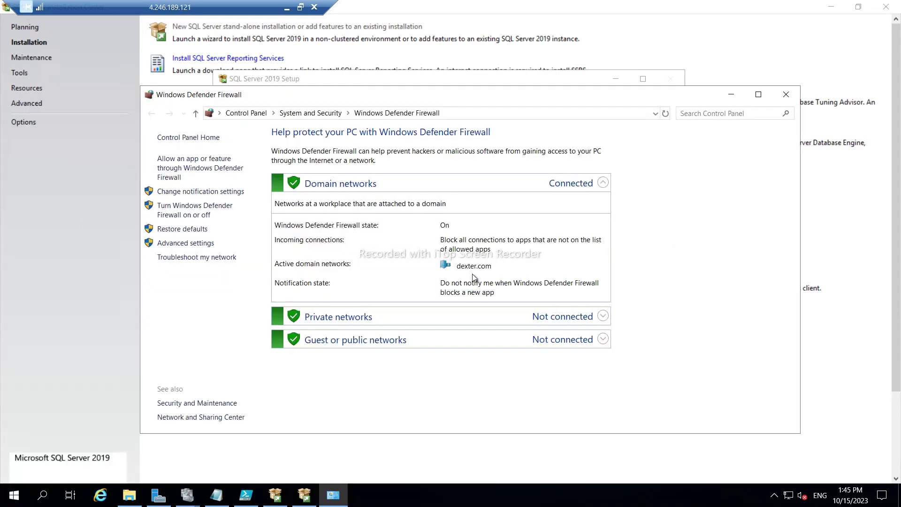
left_click(179, 214)
left_click(729, 100)
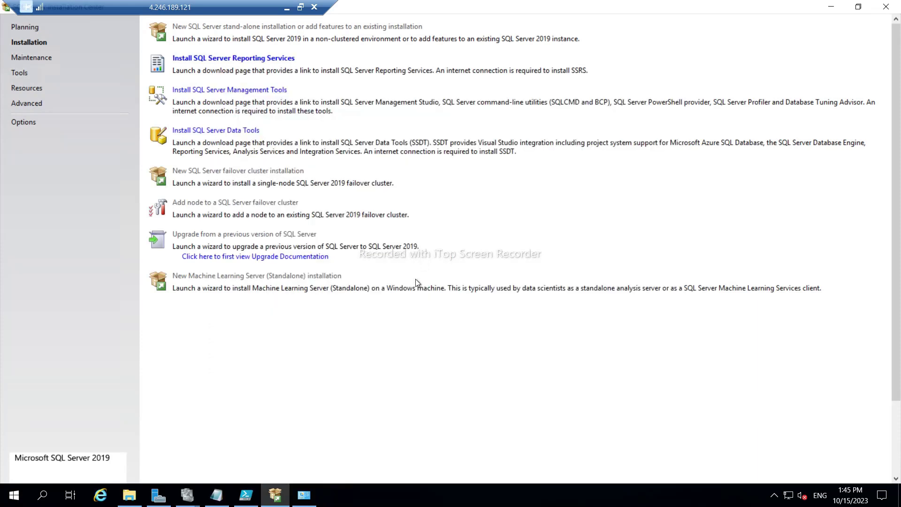
Minimize the Installation Center and the SQLNODE01 remote desktop session.
left_click(281, 498)
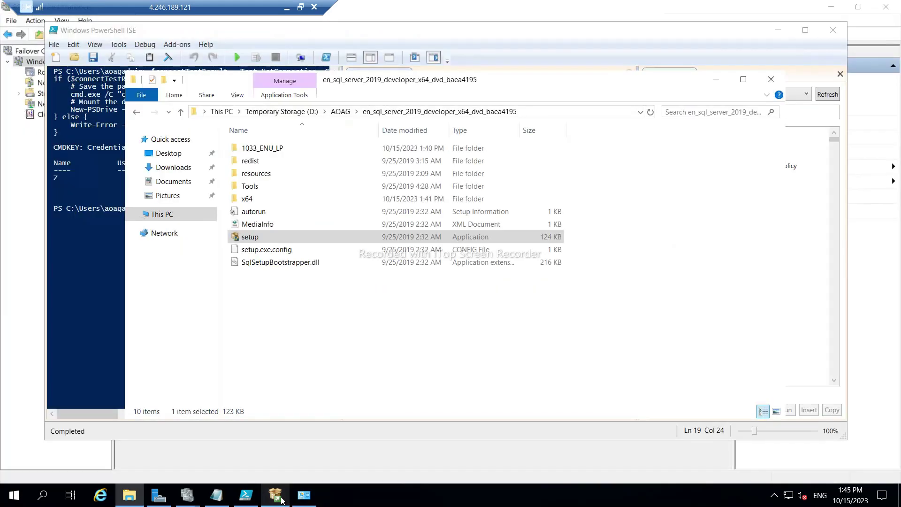
left_click(281, 498)
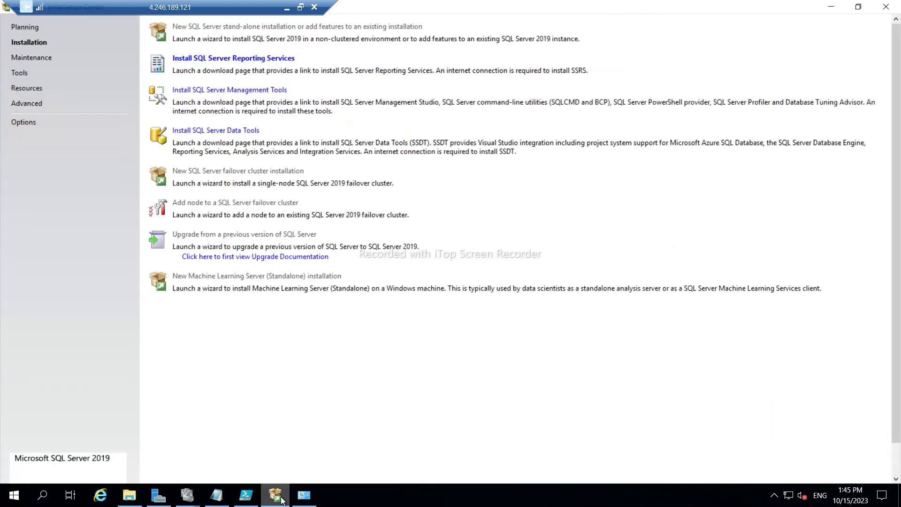
left_click(281, 497)
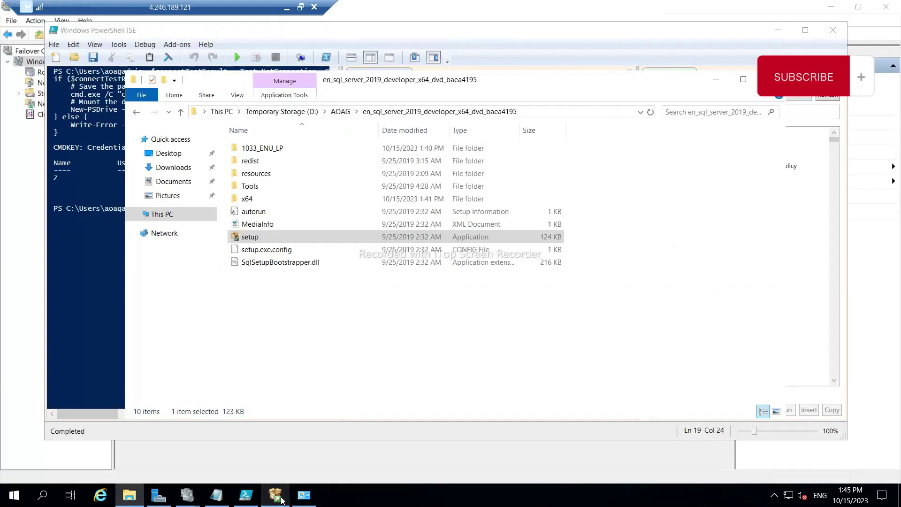
left_click(287, 8)
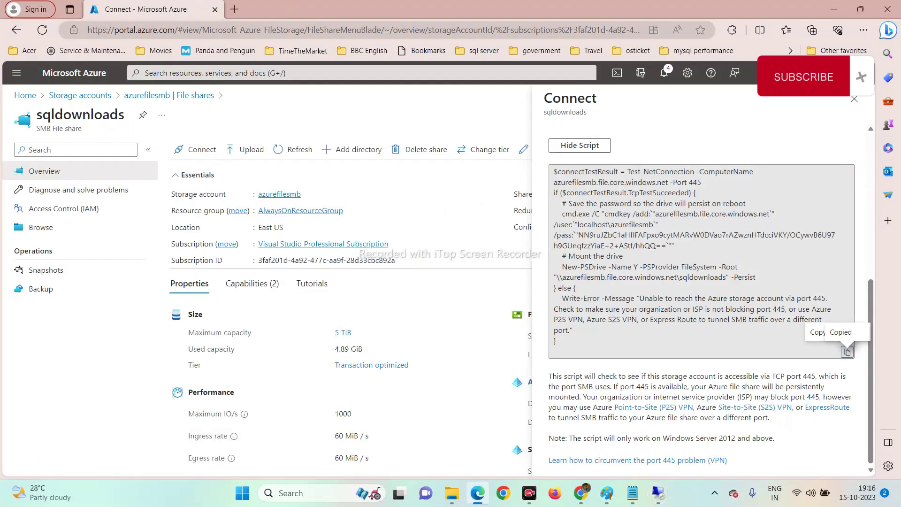
Connect to SQLNODE02 from the AOAG folder with the admin password, then return to SQLNODE01.
left_click(453, 496)
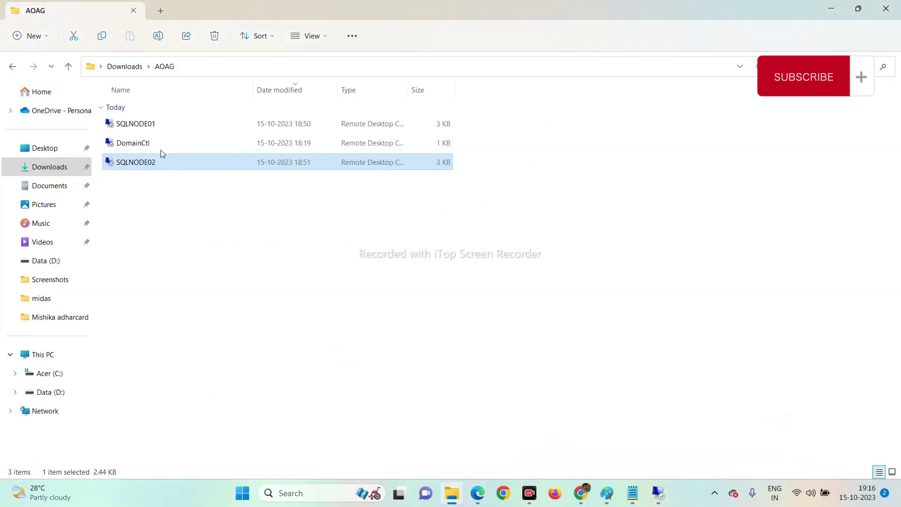
double_click(146, 166)
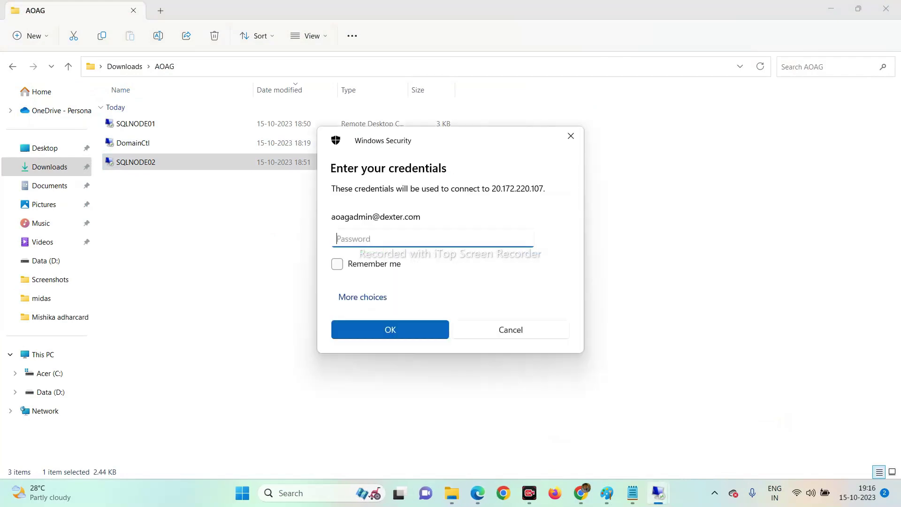
type("••")
key("Return")
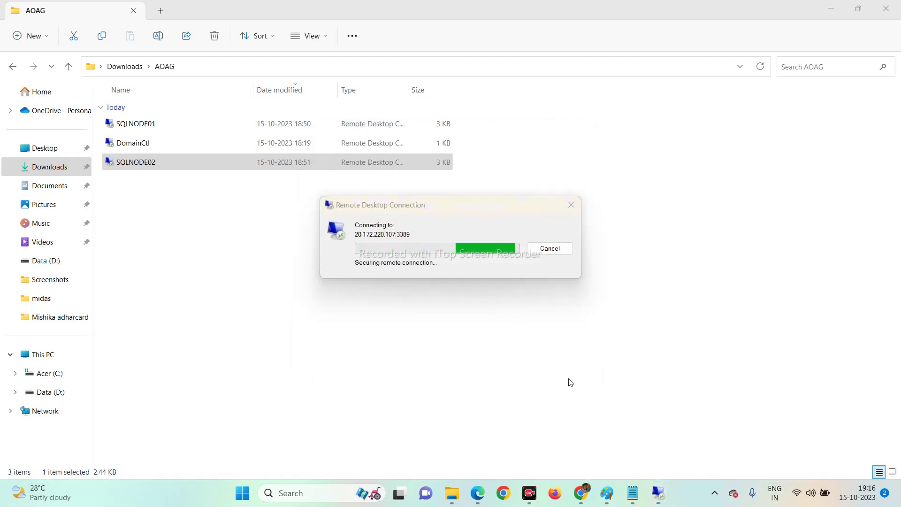
mouse_move(659, 497)
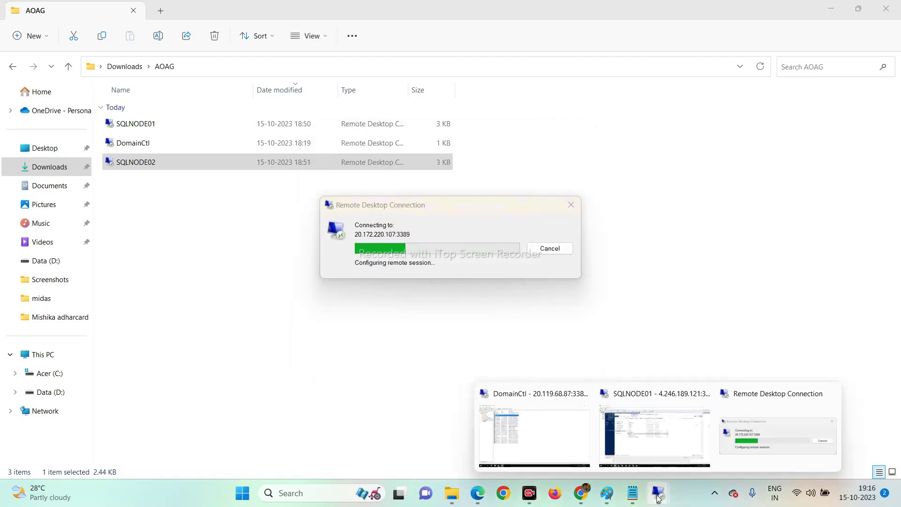
left_click(636, 435)
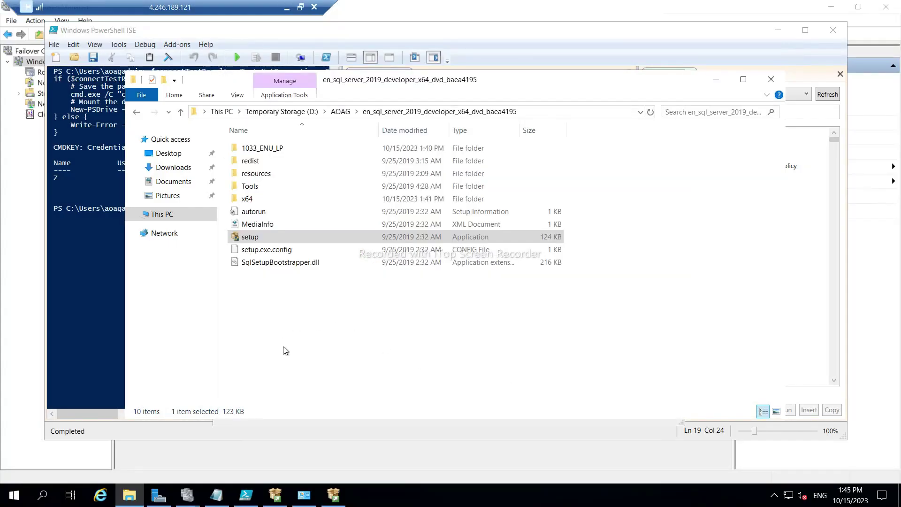
Turn Windows Defender Firewall off for domain, private and public networks, then close the Firewall window.
left_click(337, 499)
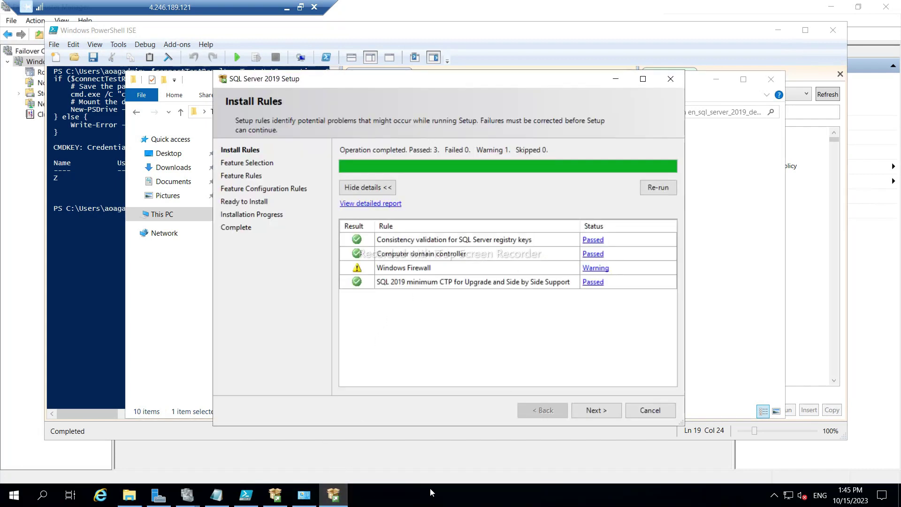
key("alt+Tab")
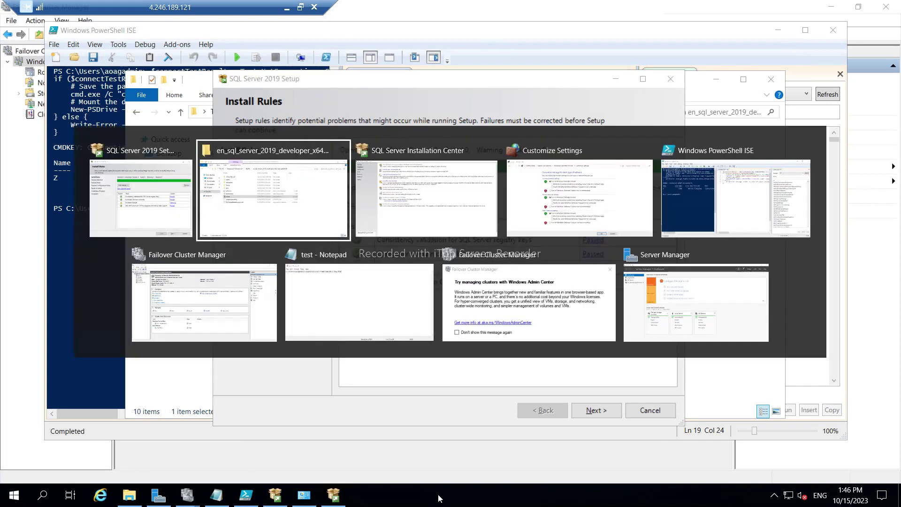
key("alt+Tab")
key("alt+Tab")
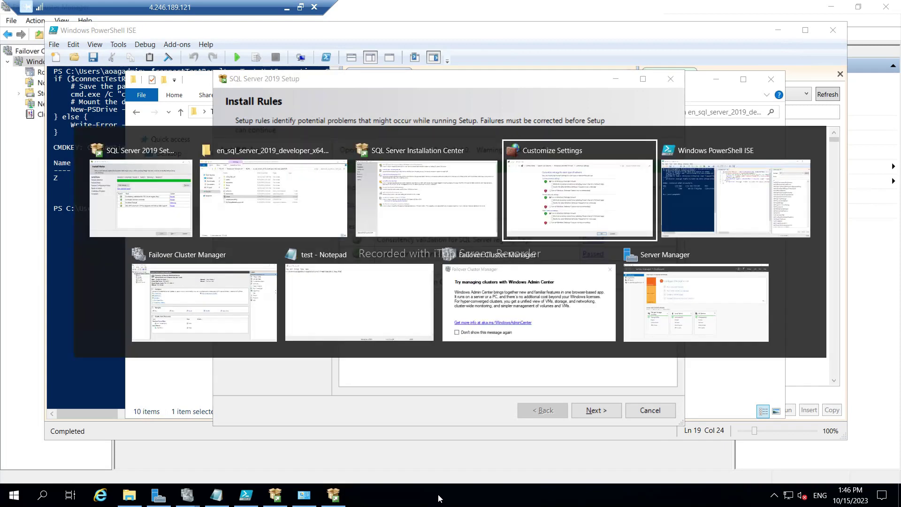
key("alt+Tab")
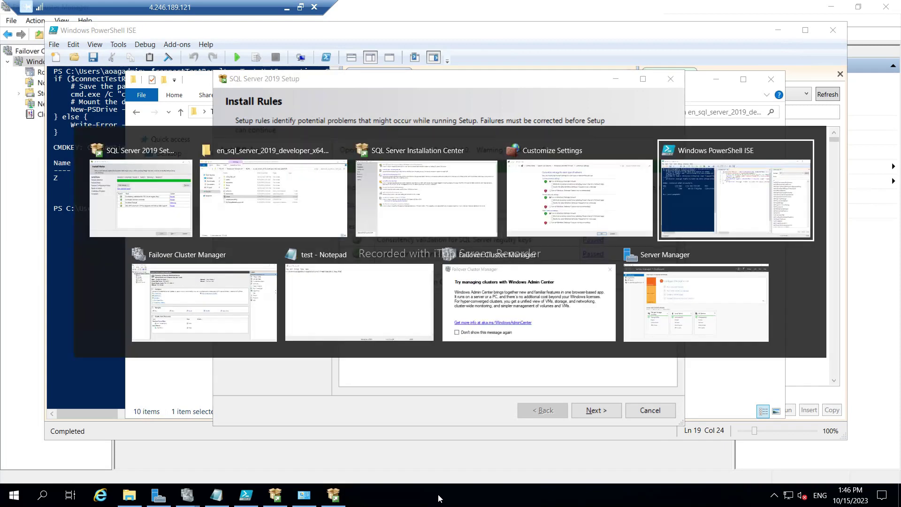
key("alt+shift+Tab")
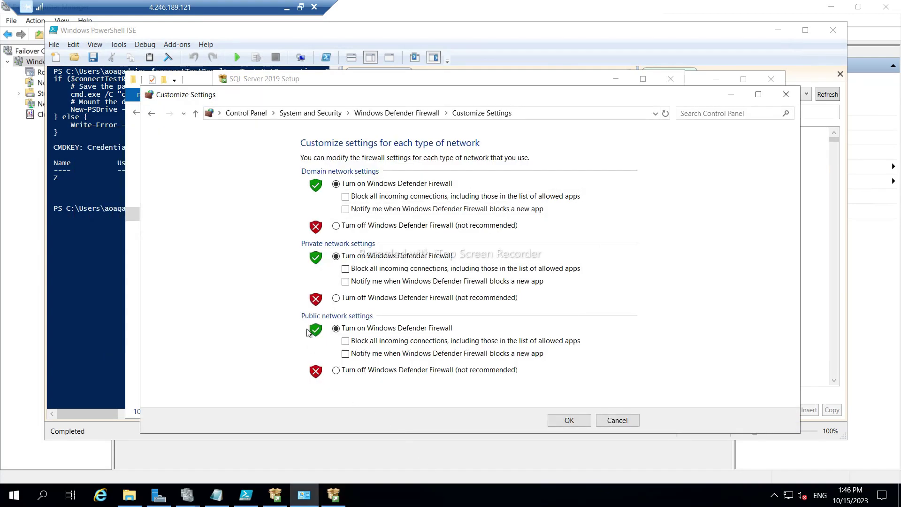
left_click(336, 226)
left_click(337, 299)
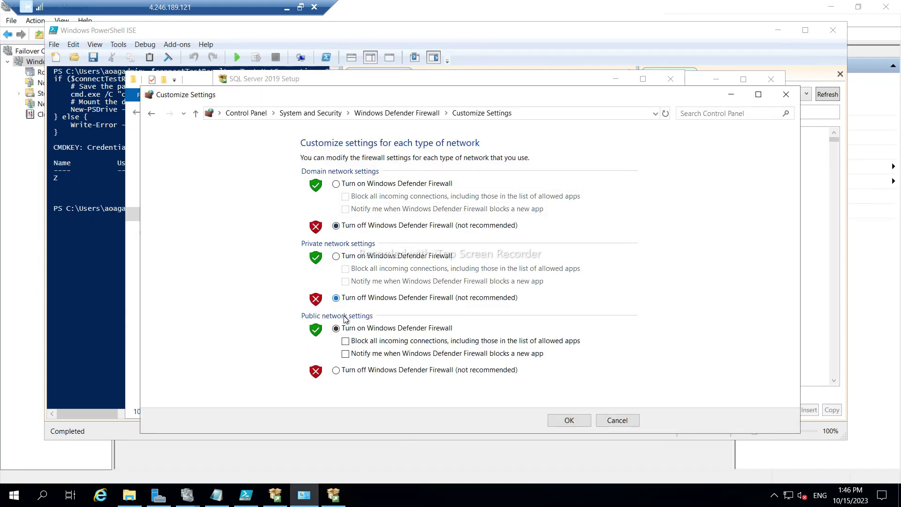
left_click(337, 371)
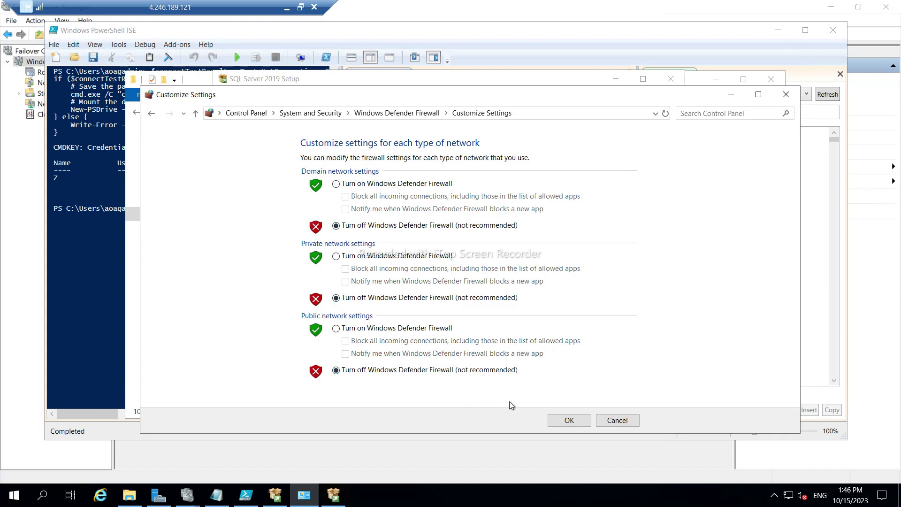
left_click(571, 420)
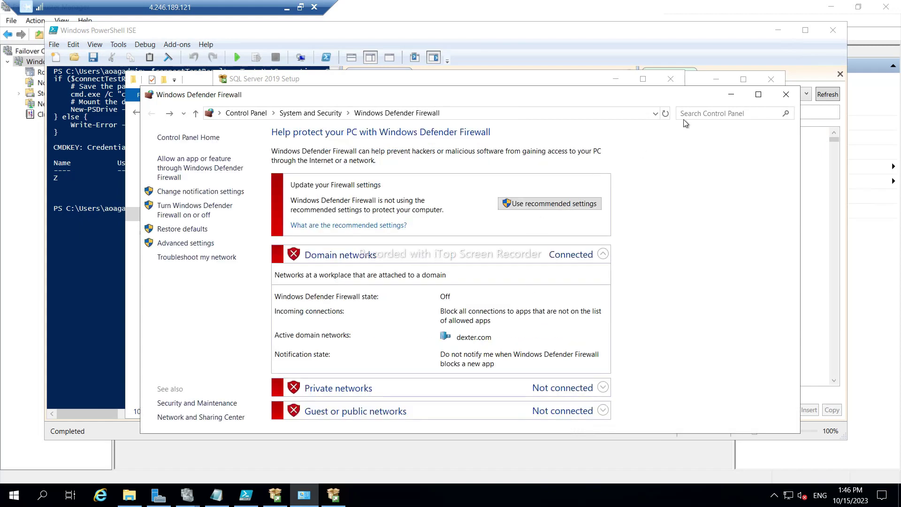
left_click(786, 94)
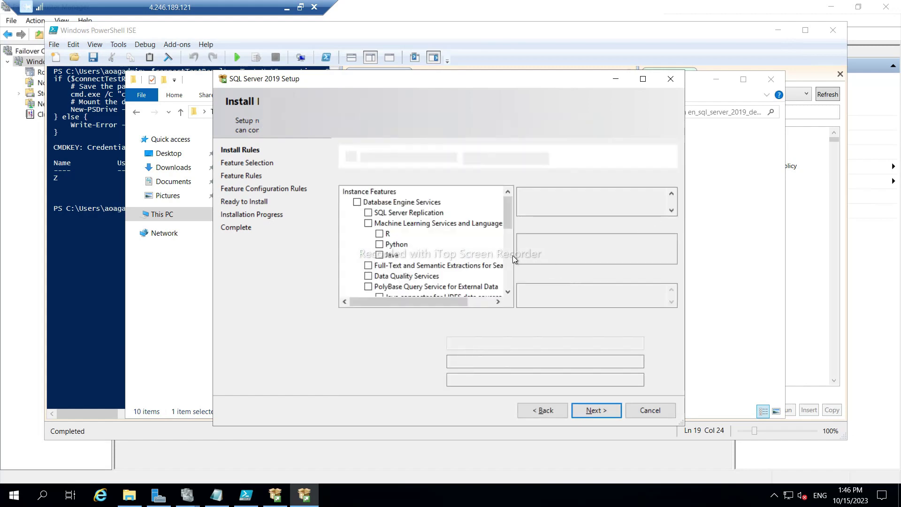
Select Database Engine Services, Client Tools SDK and SQL Client Connectivity SDK, then continue past Feature Selection.
left_click(357, 203)
scroll(415, 258, "down", 2)
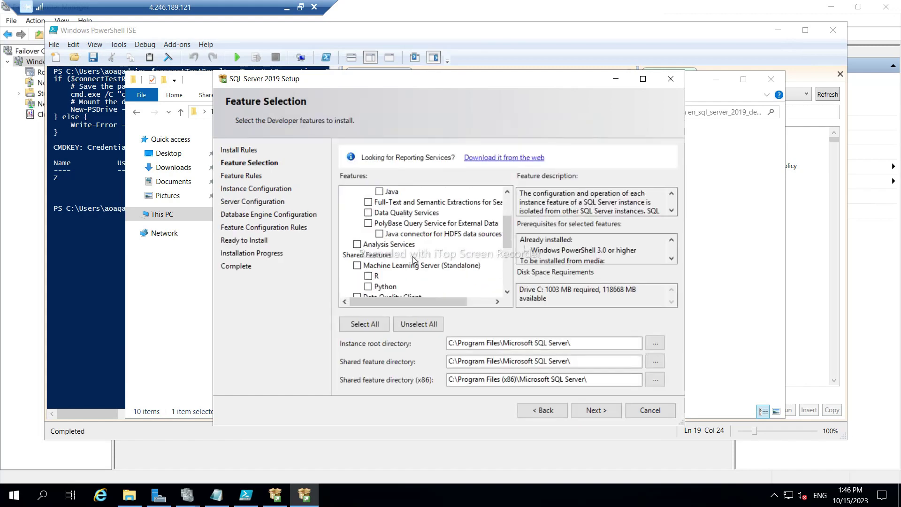
scroll(415, 259, "down", 2)
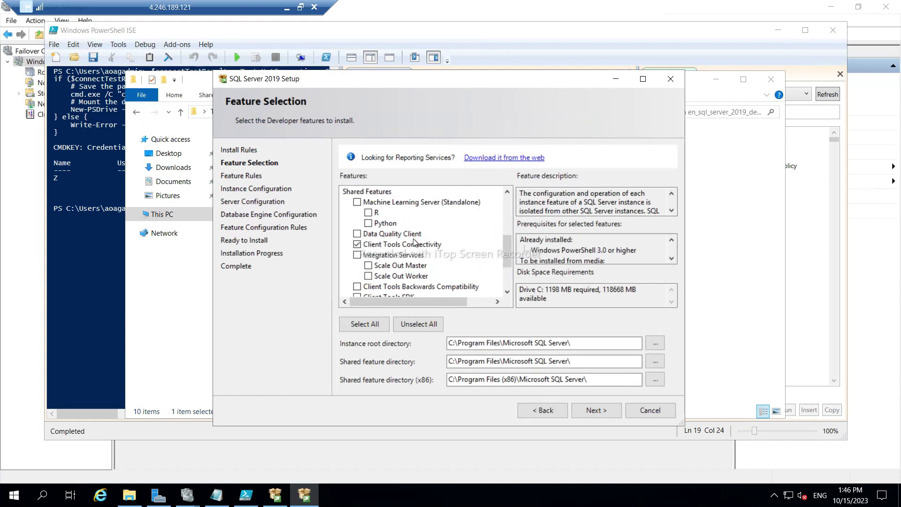
scroll(414, 242, "down", 1)
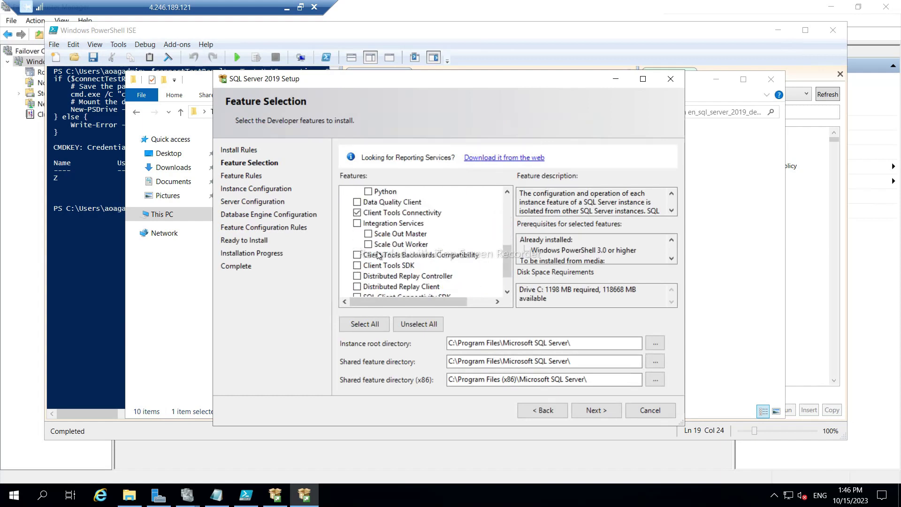
left_click(358, 265)
scroll(420, 272, "down", 1)
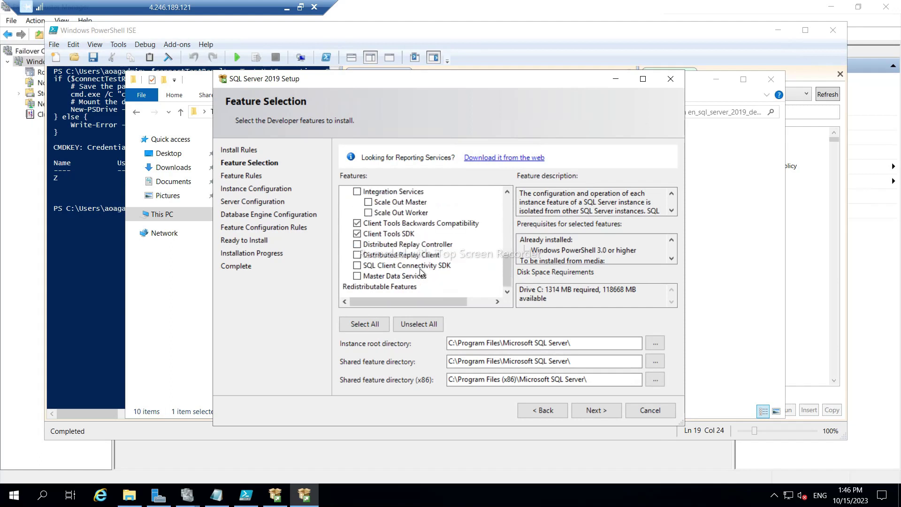
left_click(358, 266)
left_click(598, 410)
left_click(452, 347)
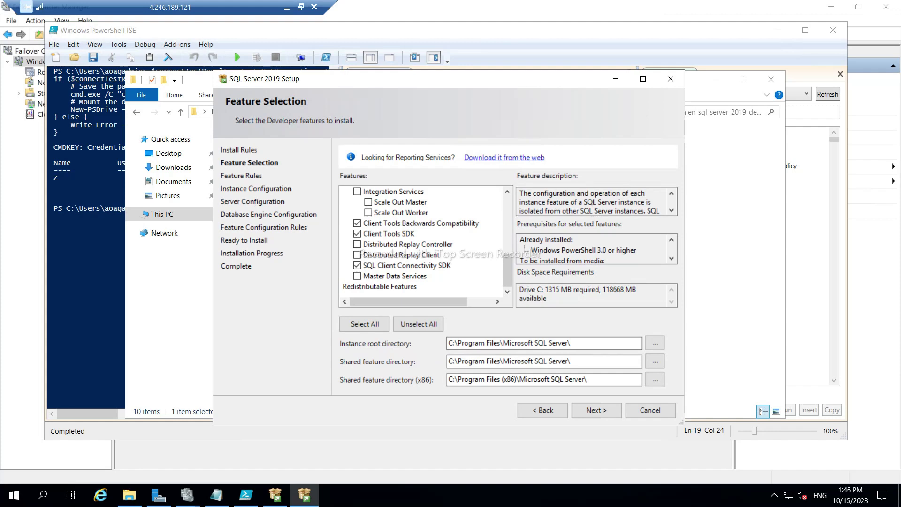
left_click(286, 11)
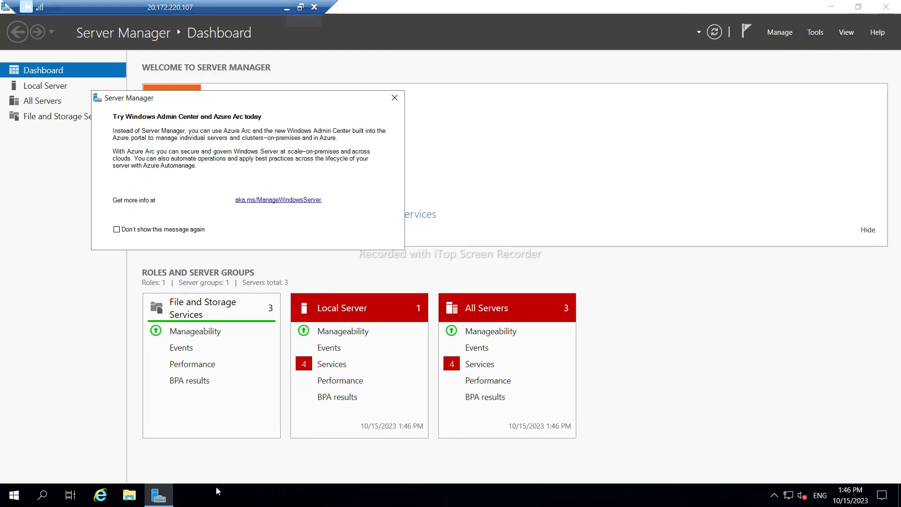
Check SQLNODE02's drives under This PC in File Explorer, then minimize the remote session.
left_click(139, 499)
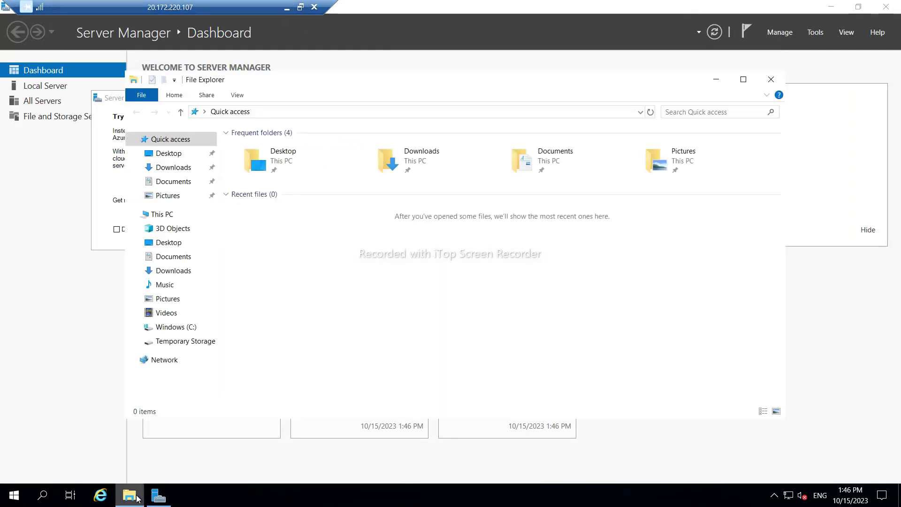
left_click(169, 216)
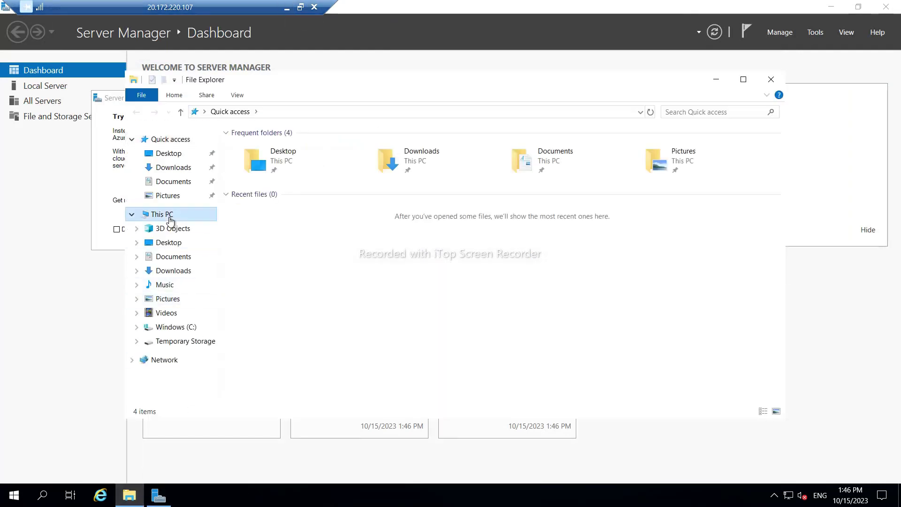
left_click(287, 8)
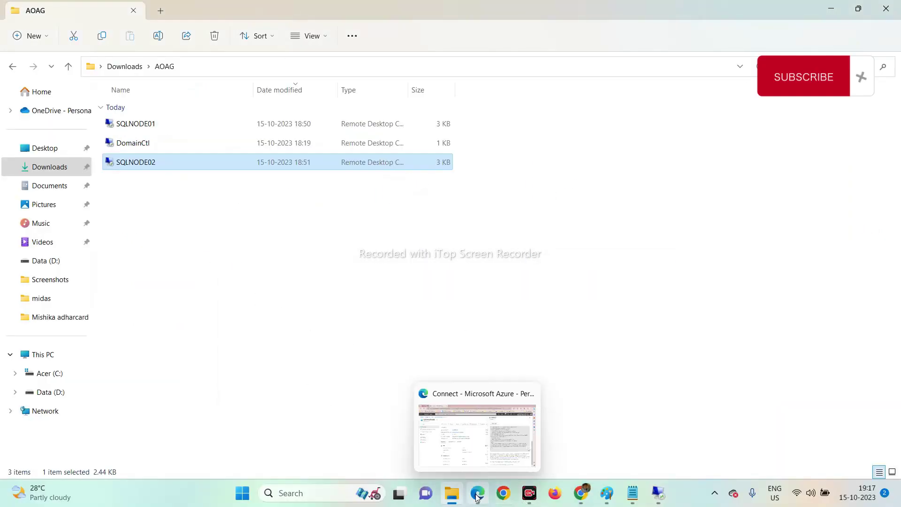
left_click(477, 437)
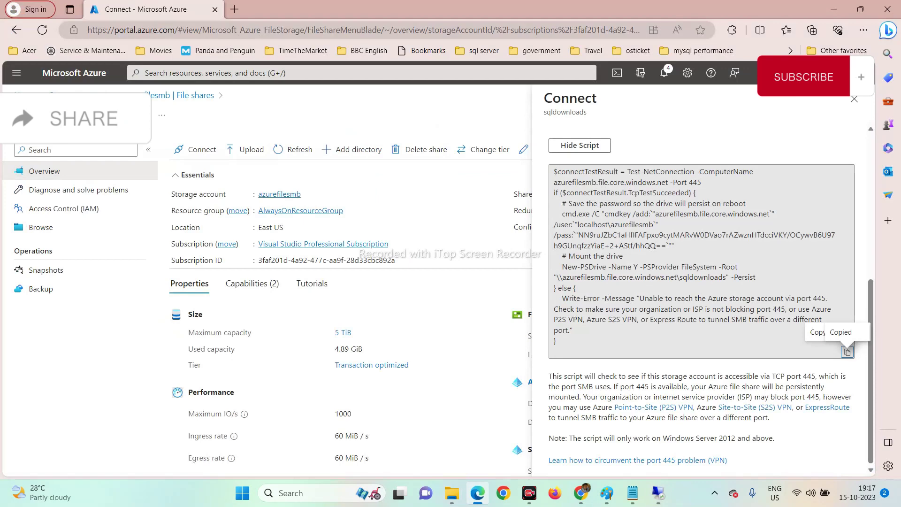
Go from Storage accounts back to portal Home and open the SQLNode01 virtual machine.
left_click(70, 96)
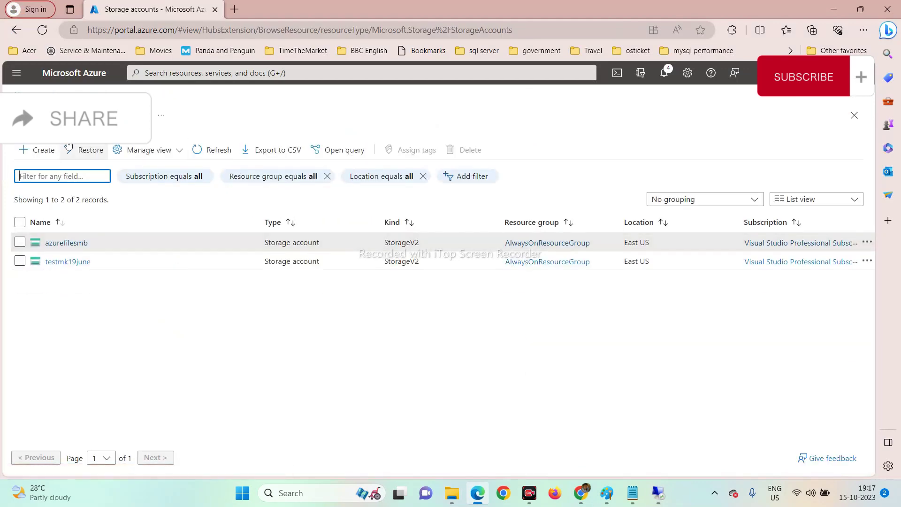
left_click(19, 95)
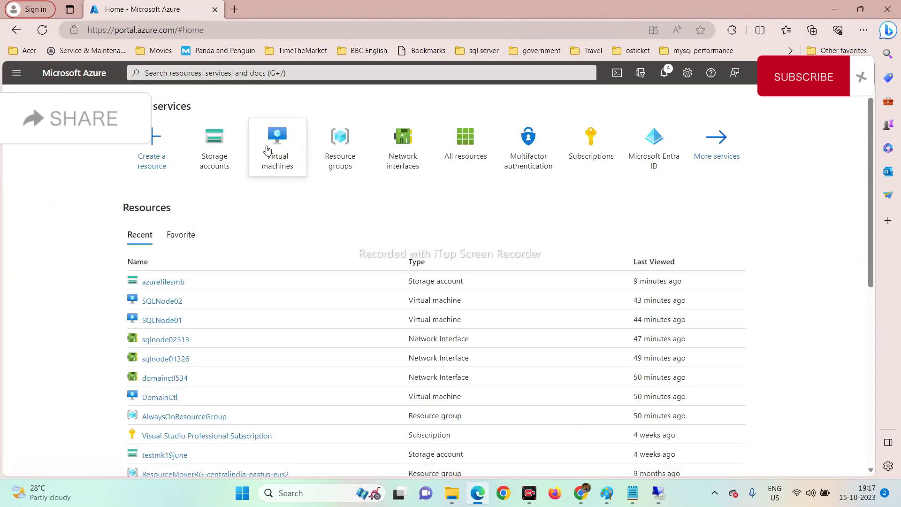
left_click(162, 322)
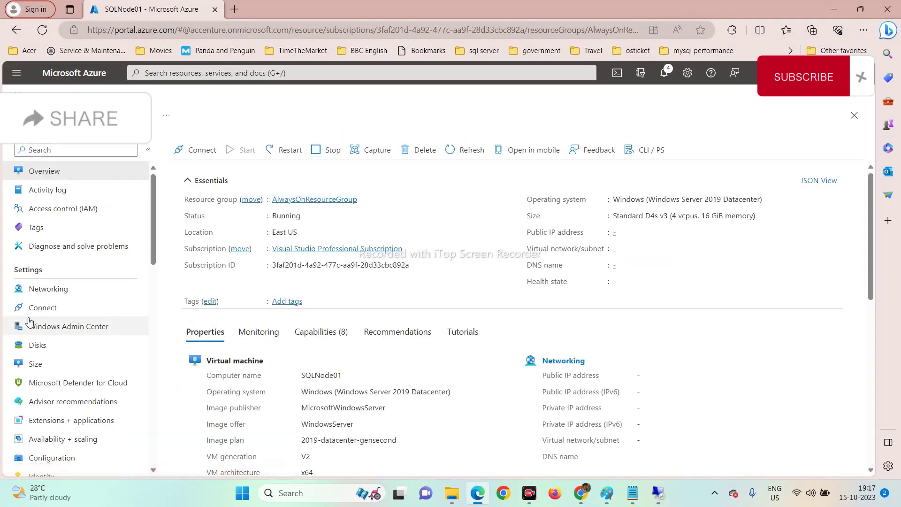
On SQLNode01's Disks page, create a new 30 GiB data disk named Programfiles.
left_click(35, 346)
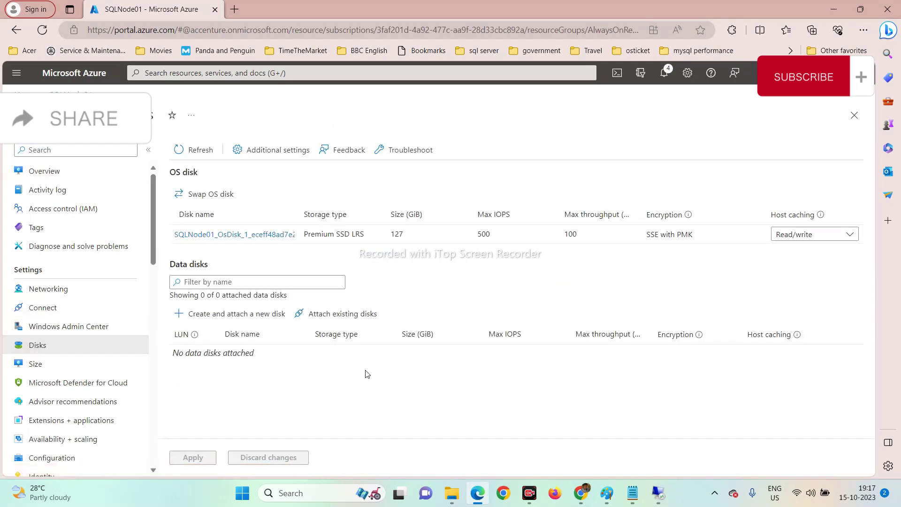
left_click(182, 314)
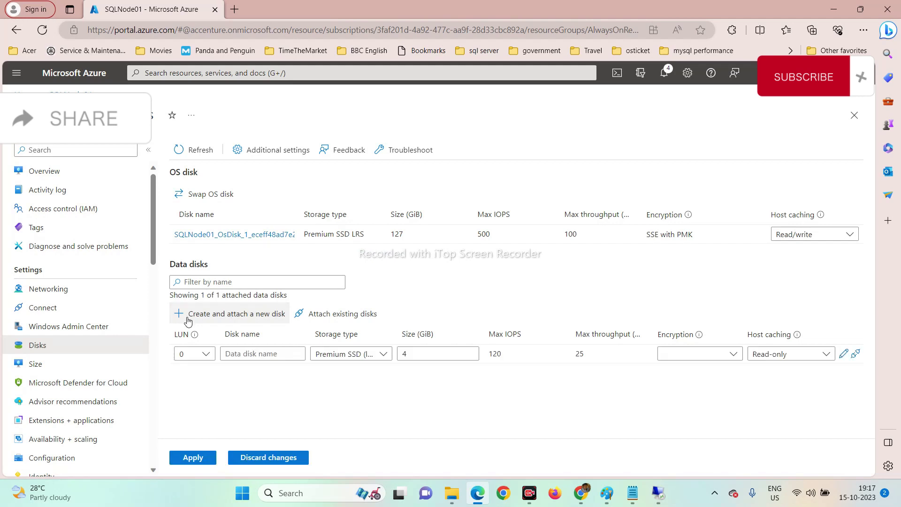
left_click(263, 354)
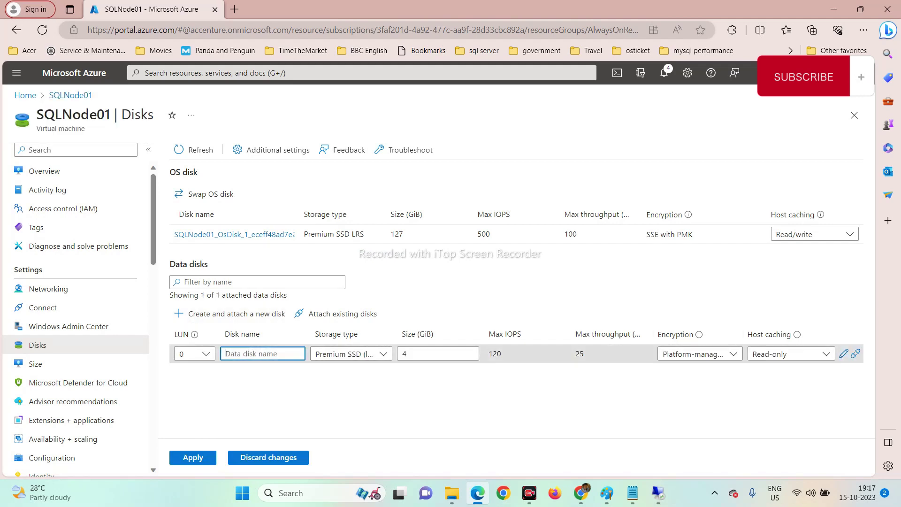
type("ProgramF")
key("BackSpace")
key("Tab")
key("Tab")
key("BackSpace")
type("30")
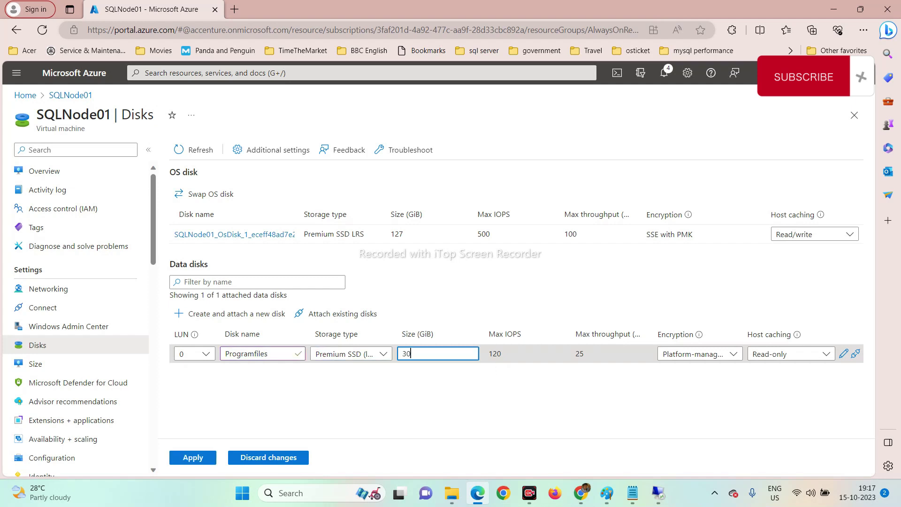
key("Tab")
key("Tab")
key("Tab")
key("Tab")
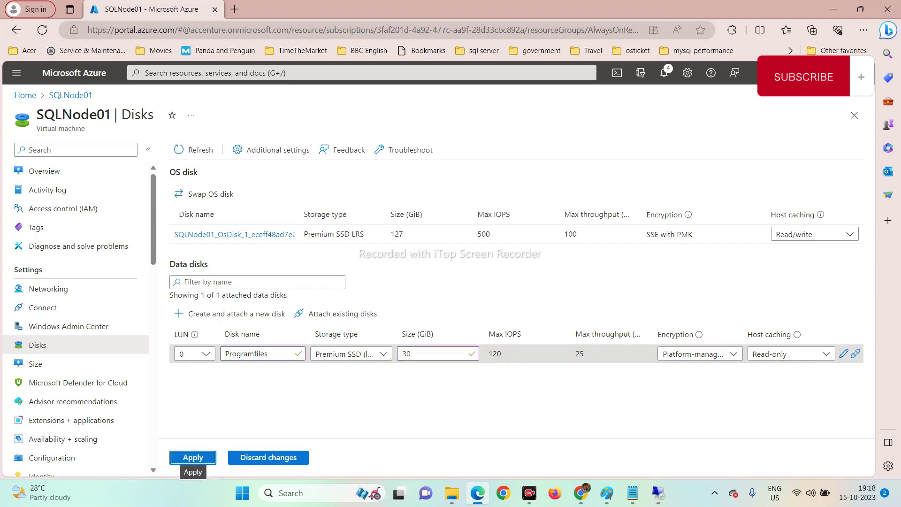
left_click(195, 314)
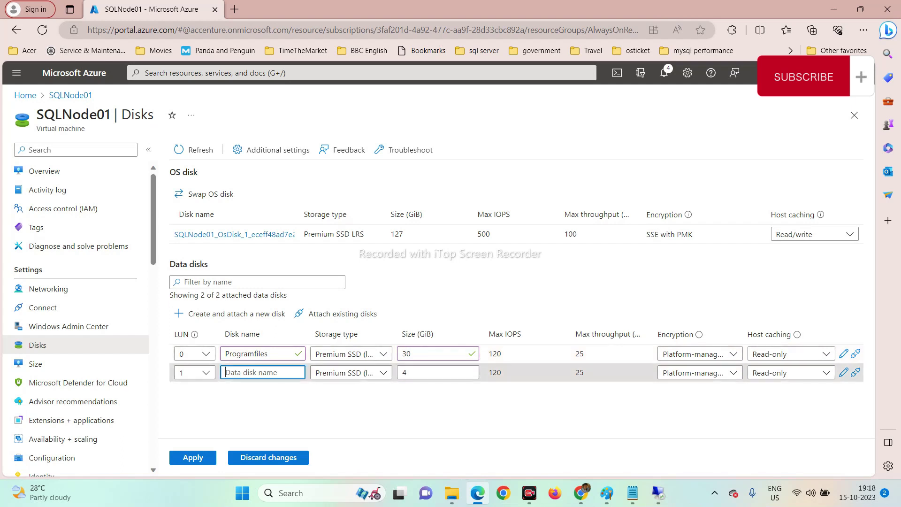
Name the second data disk MDFData01 with a 10 GiB size.
type("MDFData01")
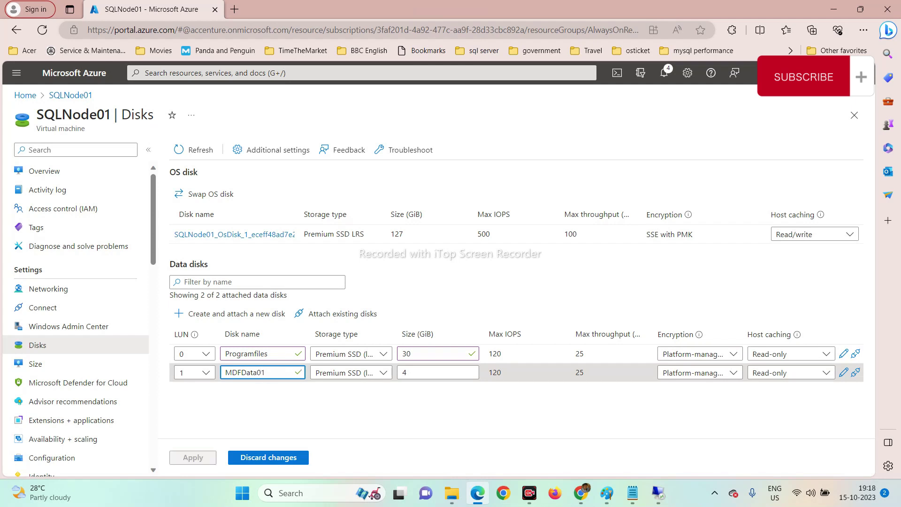
left_click(268, 353)
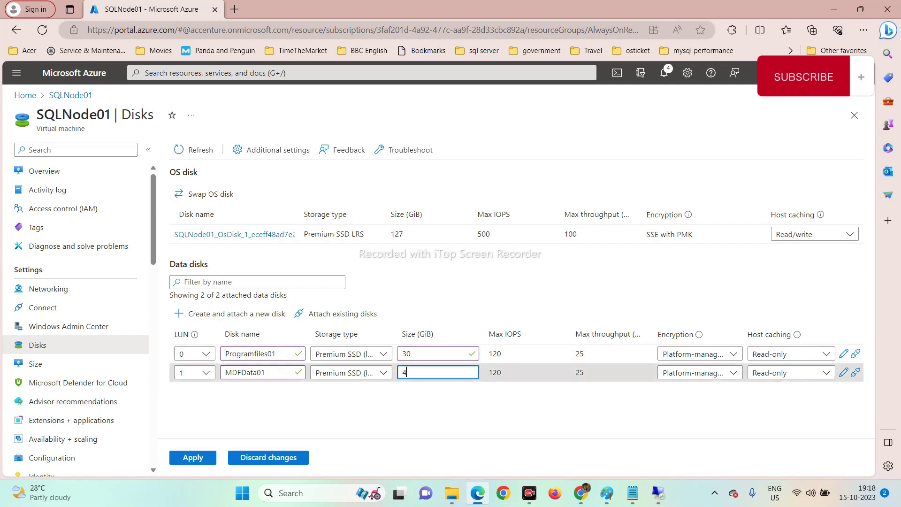
left_click(391, 375)
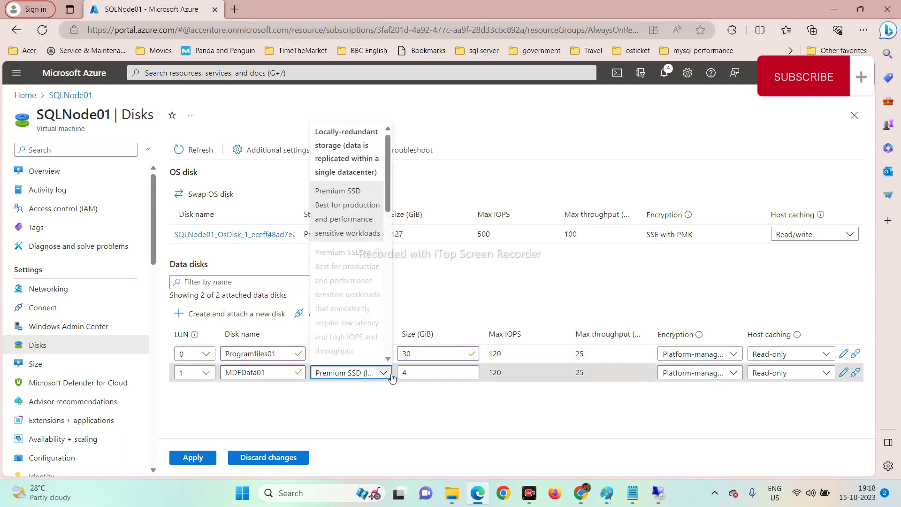
key("Tab")
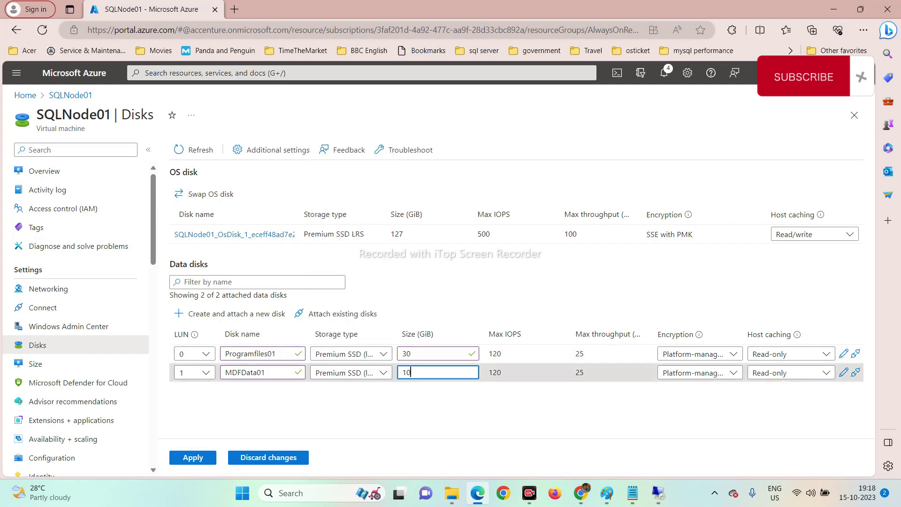
key("Tab")
Add a third data disk named LogData01 sized 10 GiB.
left_click(197, 315)
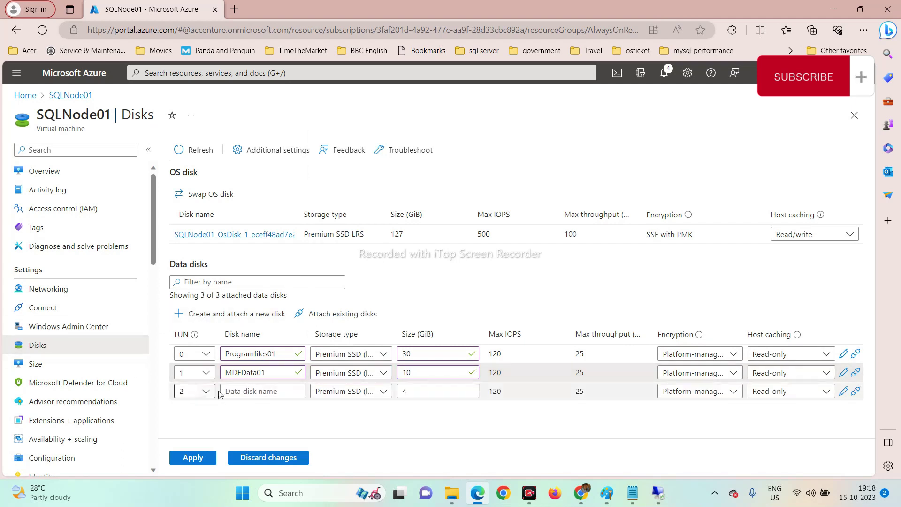
left_click(225, 392)
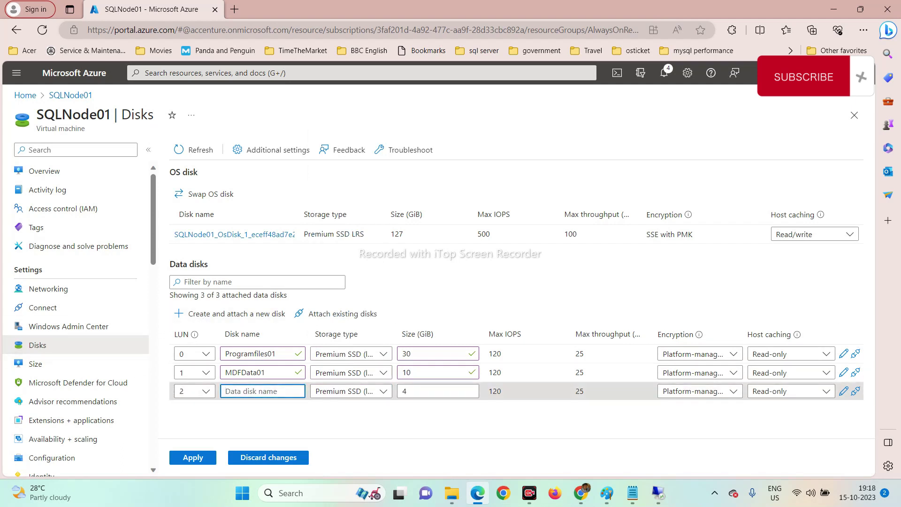
type("Lo")
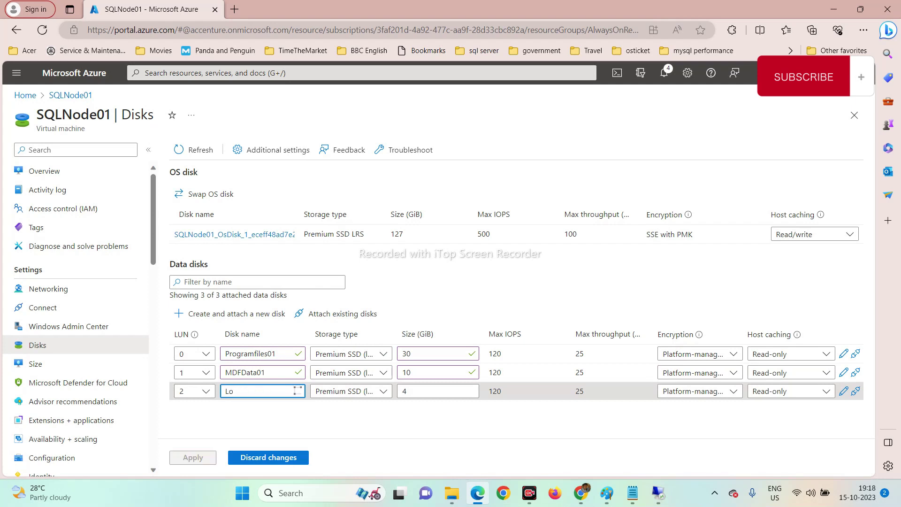
type("gData01")
key("Tab")
key("Tab")
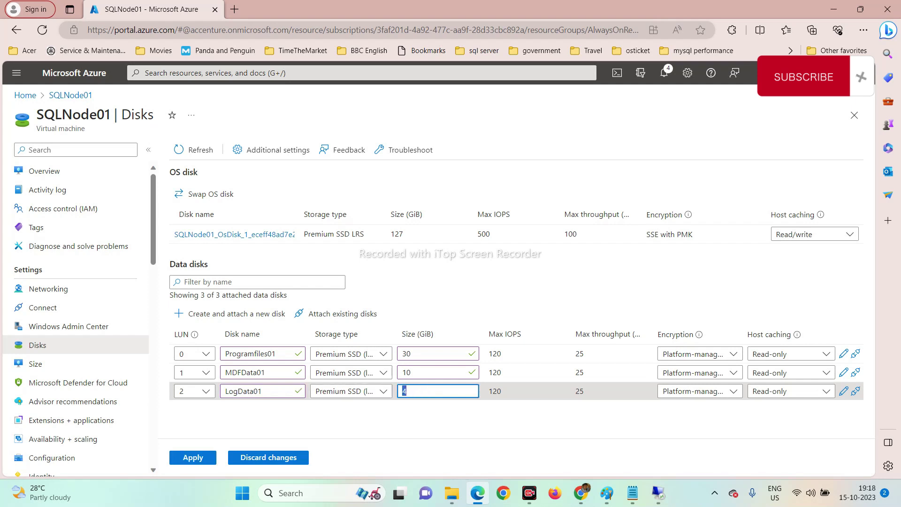
key("BackSpace")
type("10")
key("Tab")
key("Tab")
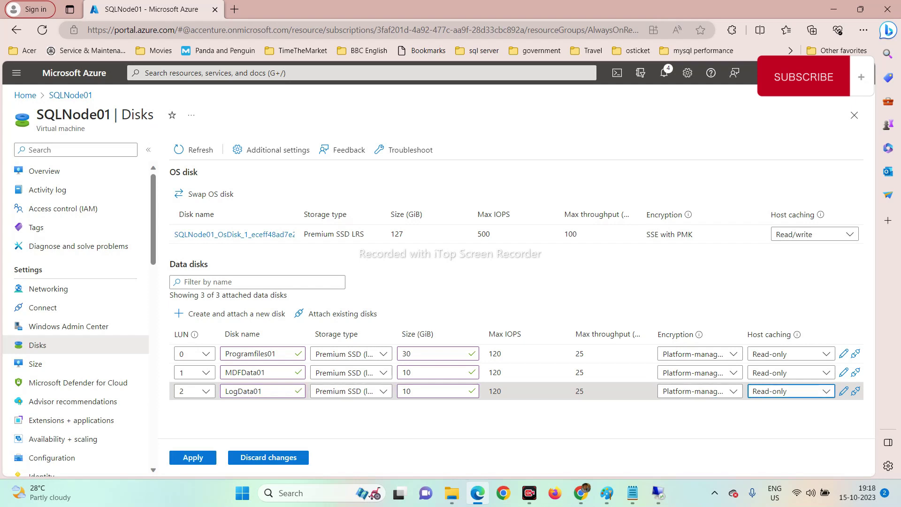
Add TempData01 as a 10 GiB Premium SSD disk and apply all four new data disks.
left_click(187, 314)
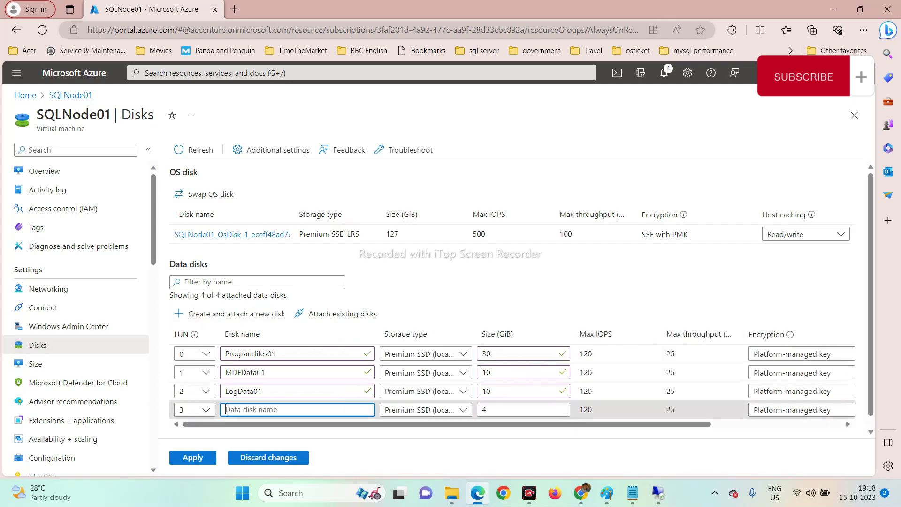
type("TempData01")
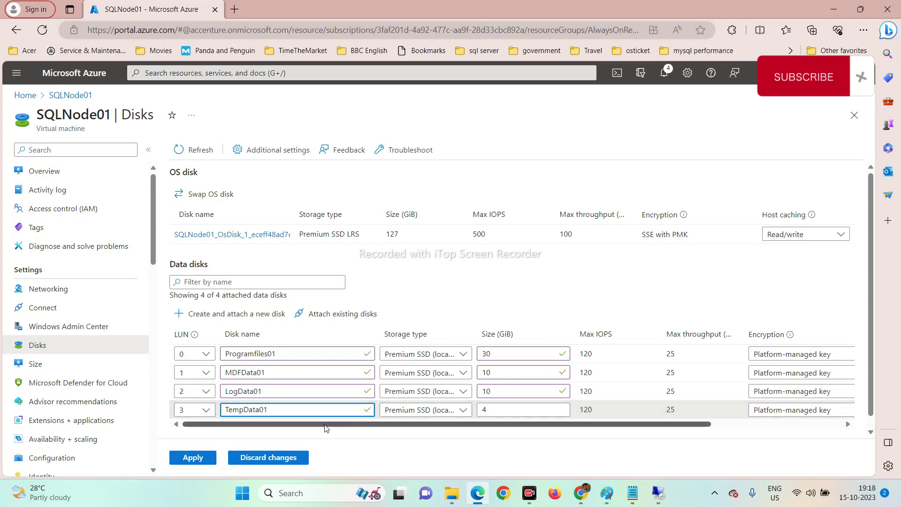
left_click(471, 410)
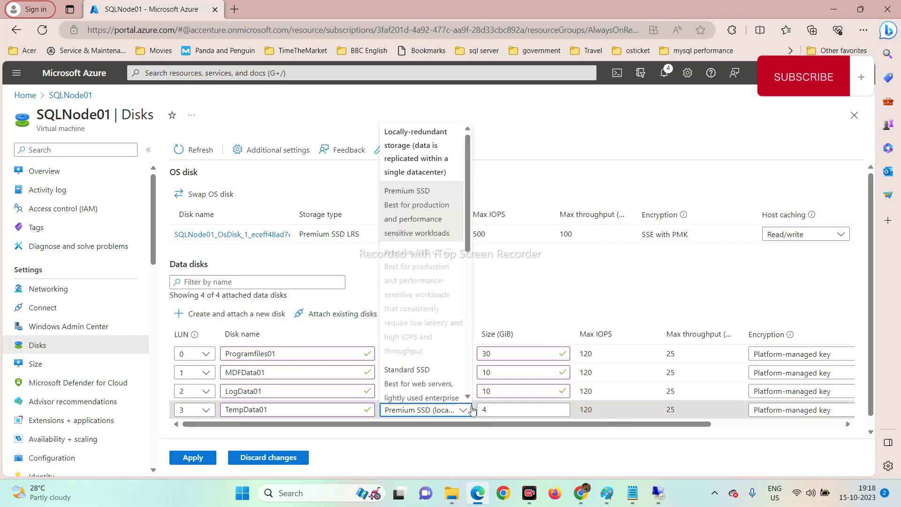
key("Tab")
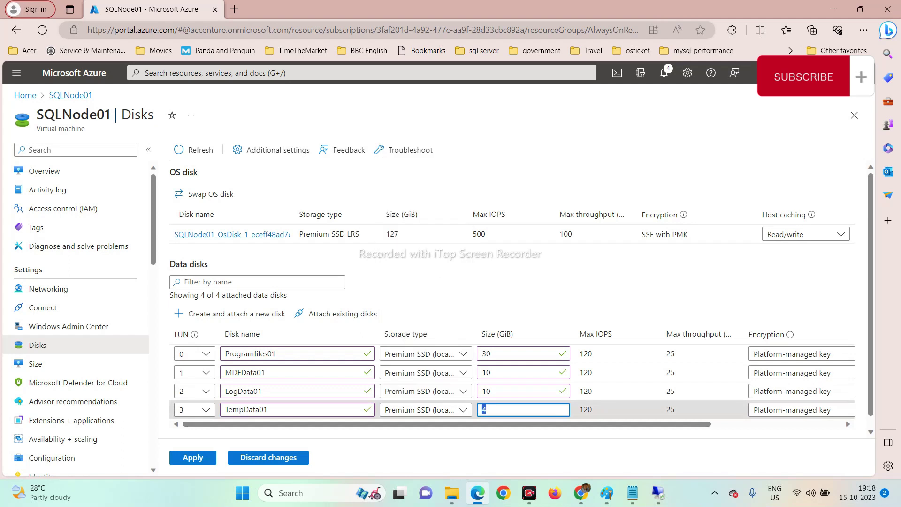
scroll(521, 293, "down", 1)
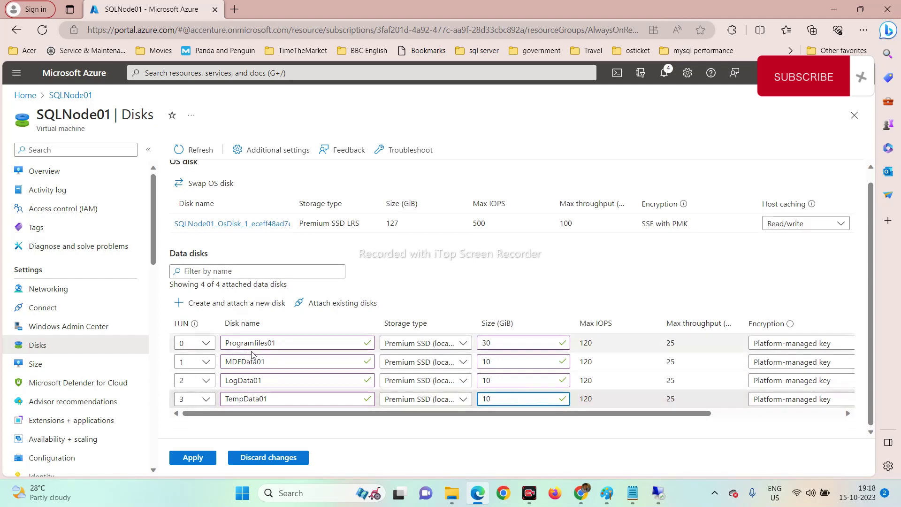
left_click(212, 460)
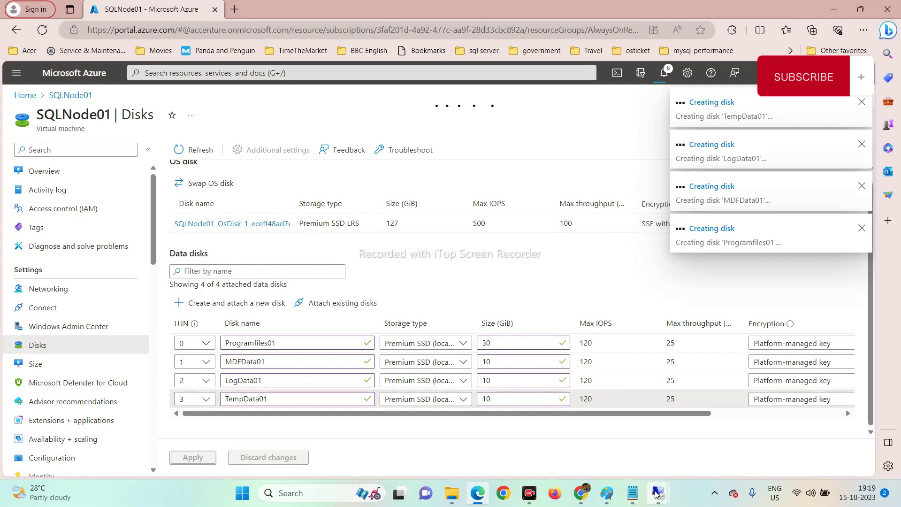
mouse_move(656, 493)
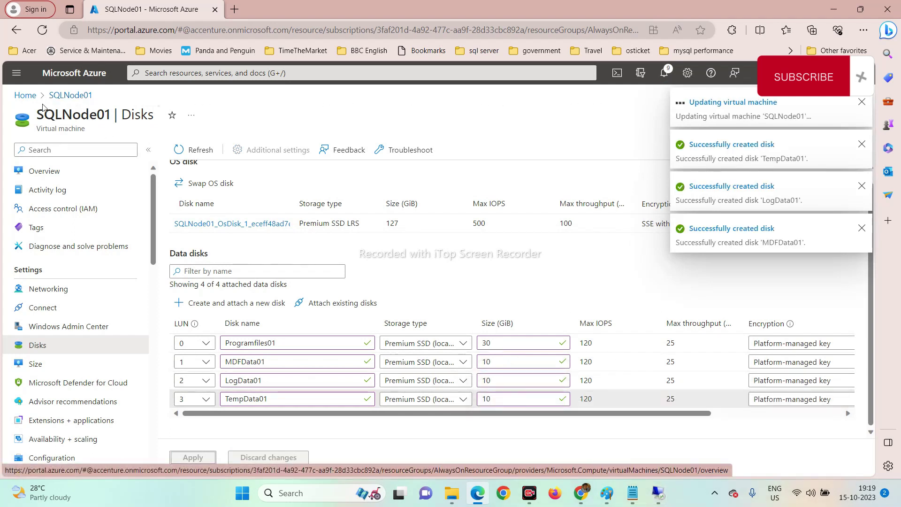
left_click(29, 99)
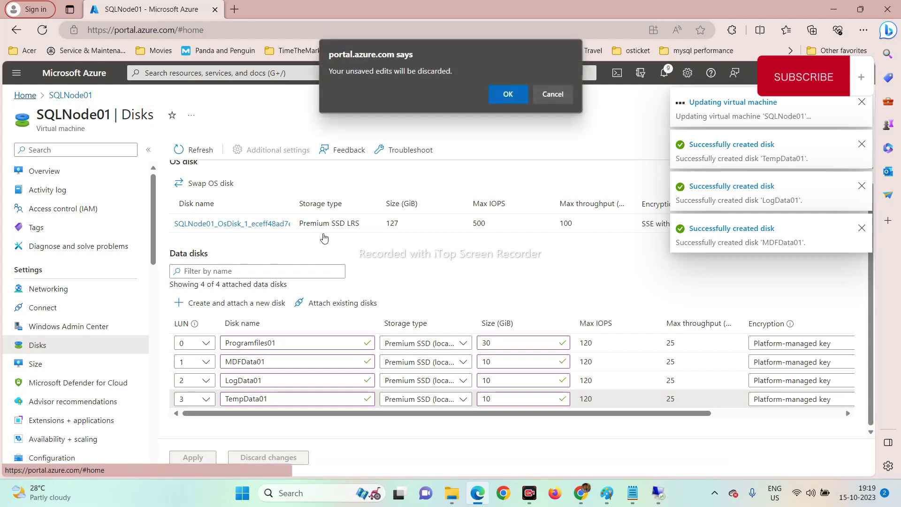
left_click(556, 95)
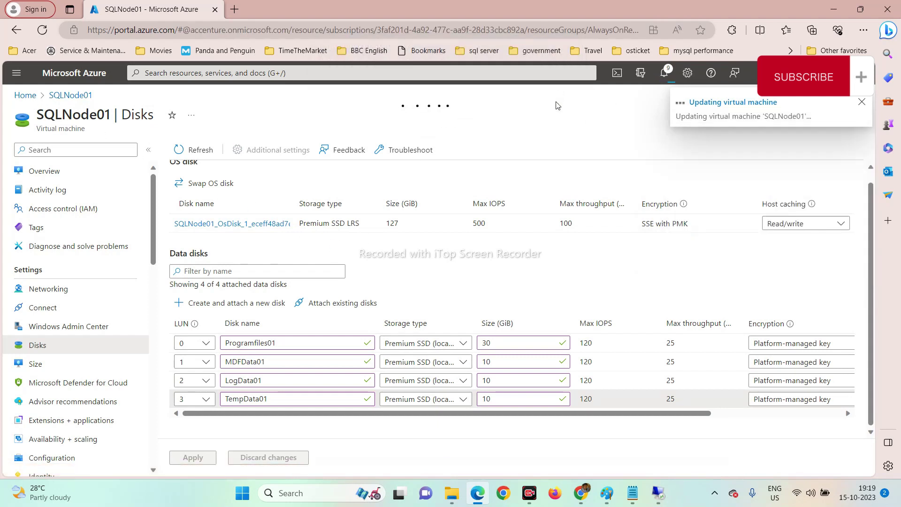
mouse_move(659, 492)
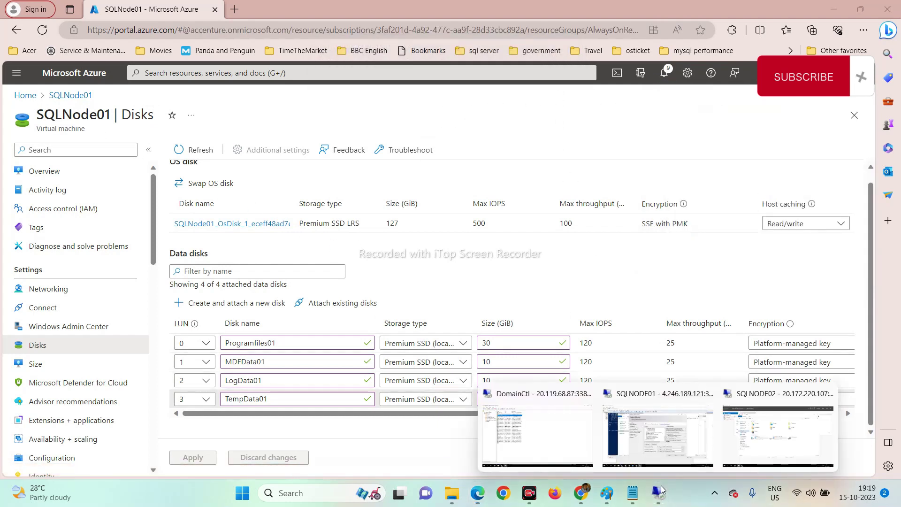
Launch Windows PowerShell ISE on SQLNODE02 from Start, then minimize the Remote Desktop window.
left_click(748, 434)
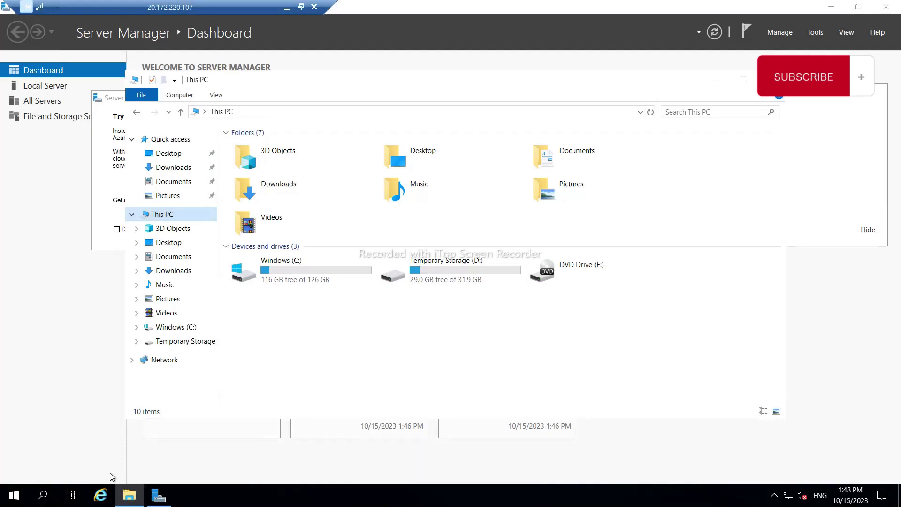
left_click(10, 501)
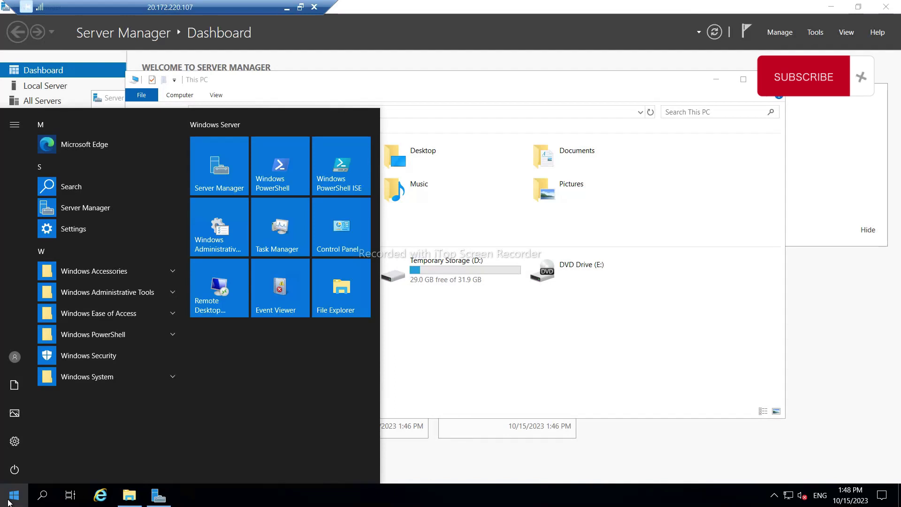
type("power")
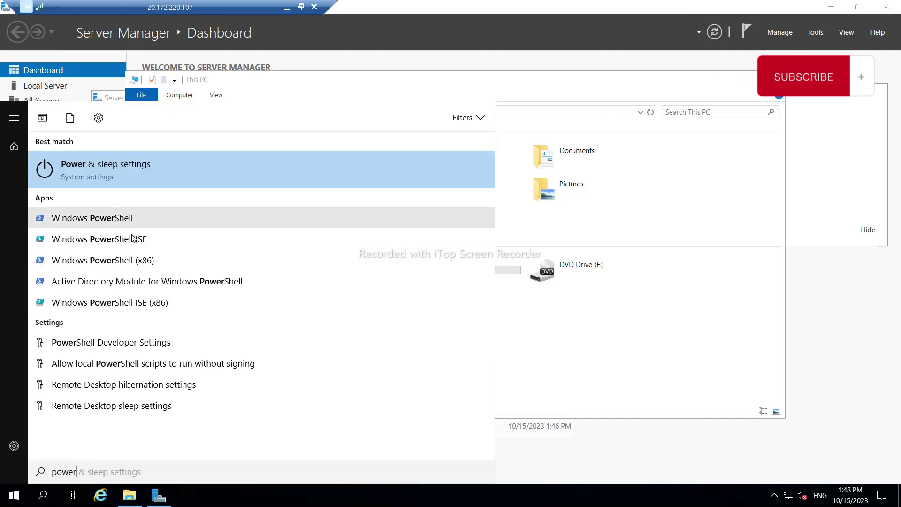
left_click(137, 238)
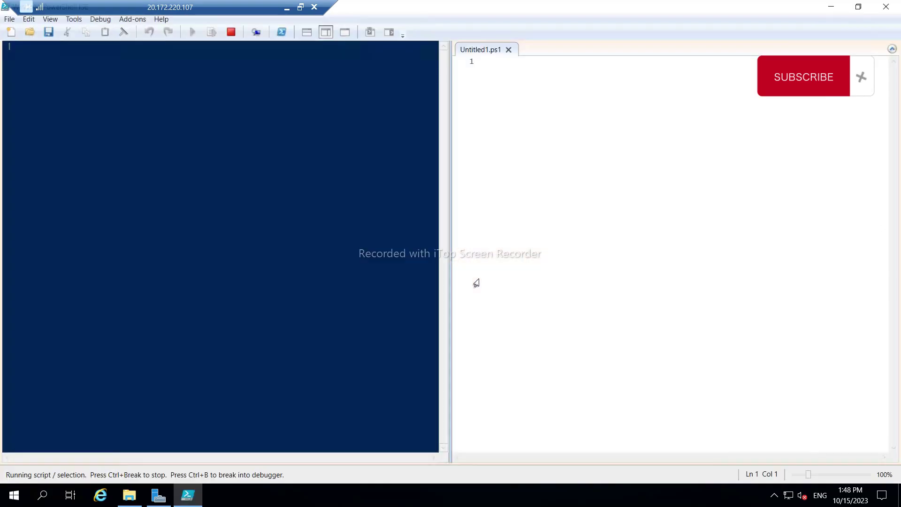
left_click(287, 7)
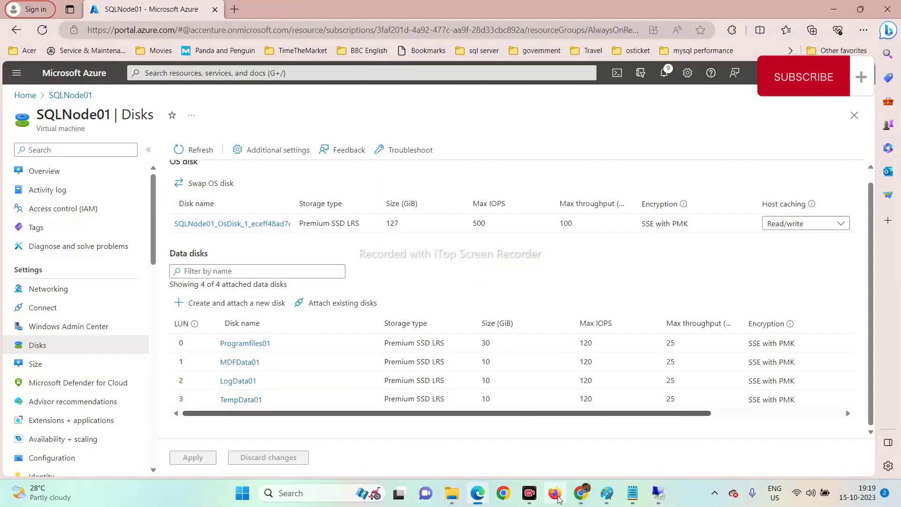
Open the sqldownloads file share in the azurefilesmb storage account.
mouse_move(581, 493)
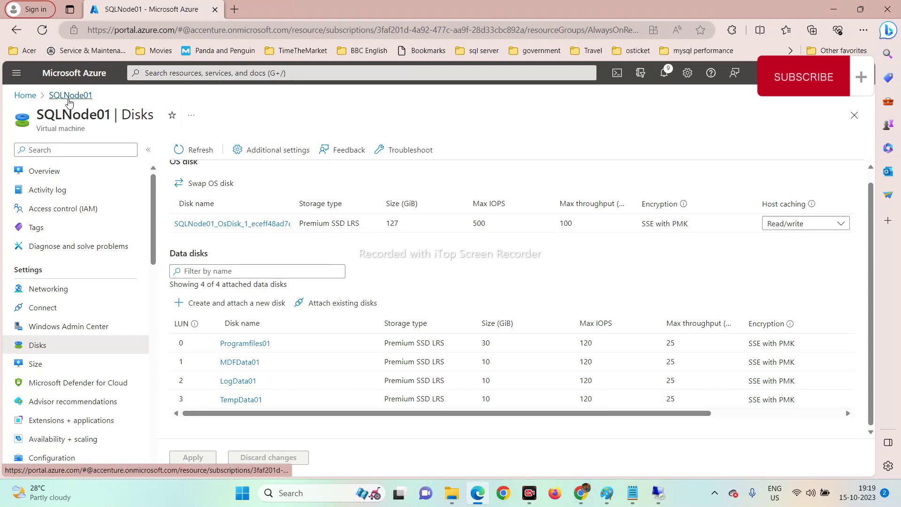
left_click(29, 97)
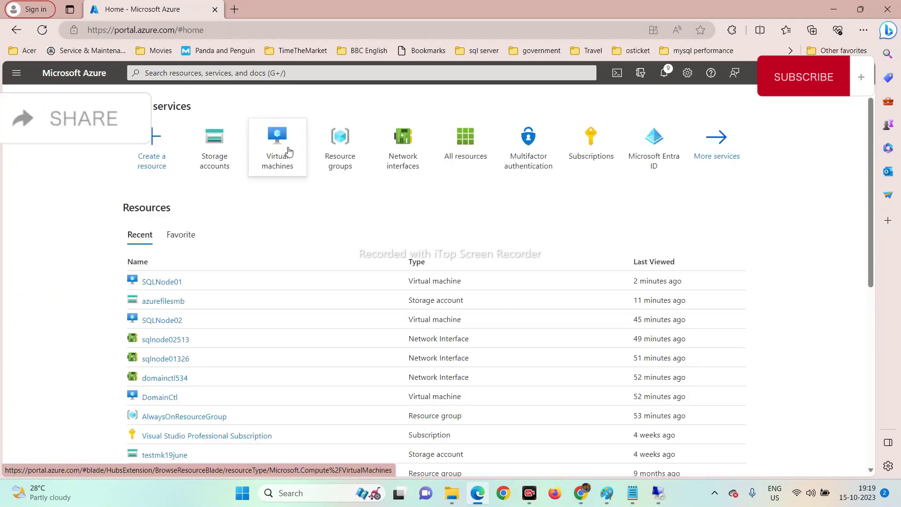
left_click(226, 147)
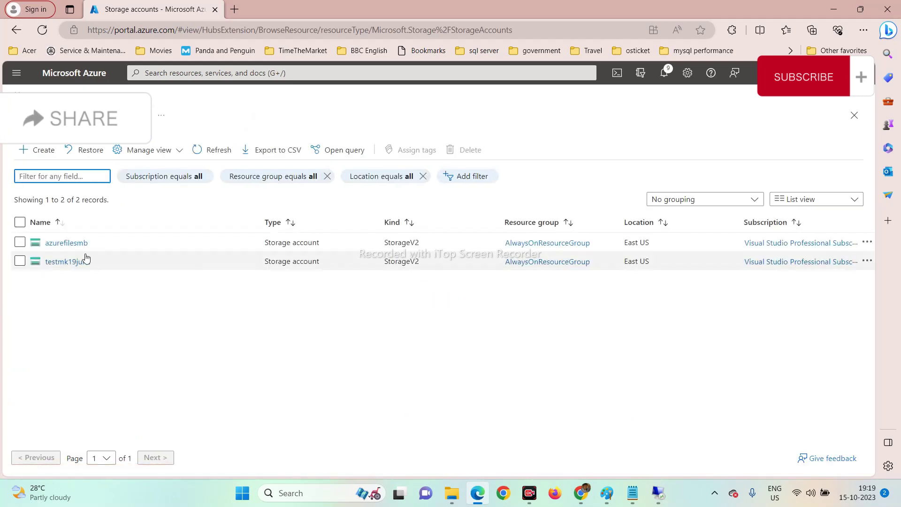
left_click(76, 242)
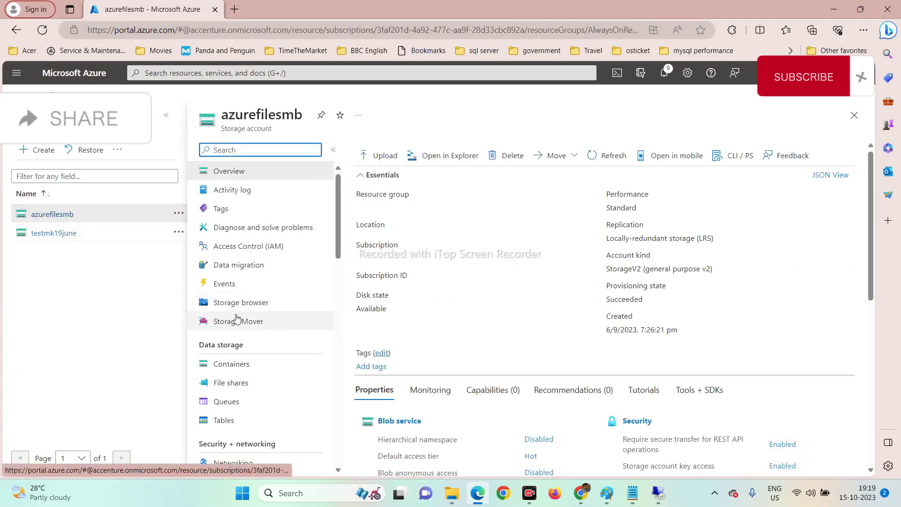
left_click(235, 384)
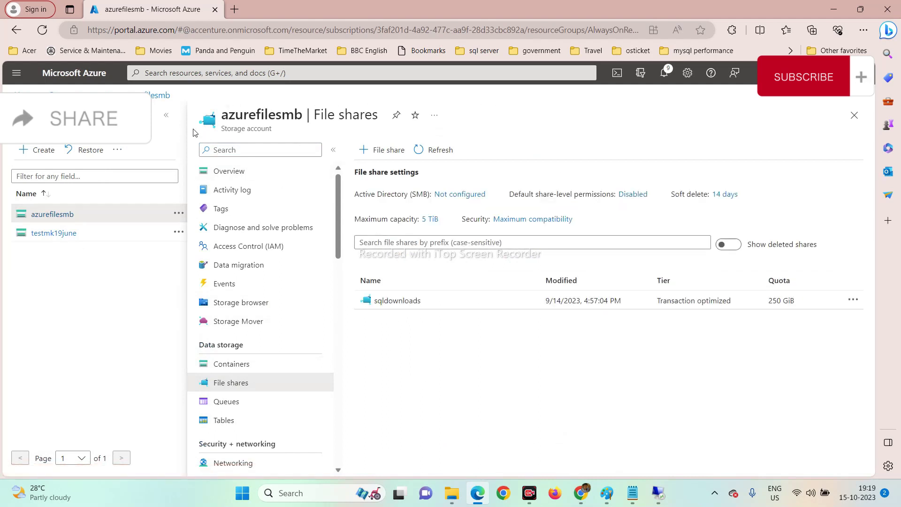
left_click(166, 115)
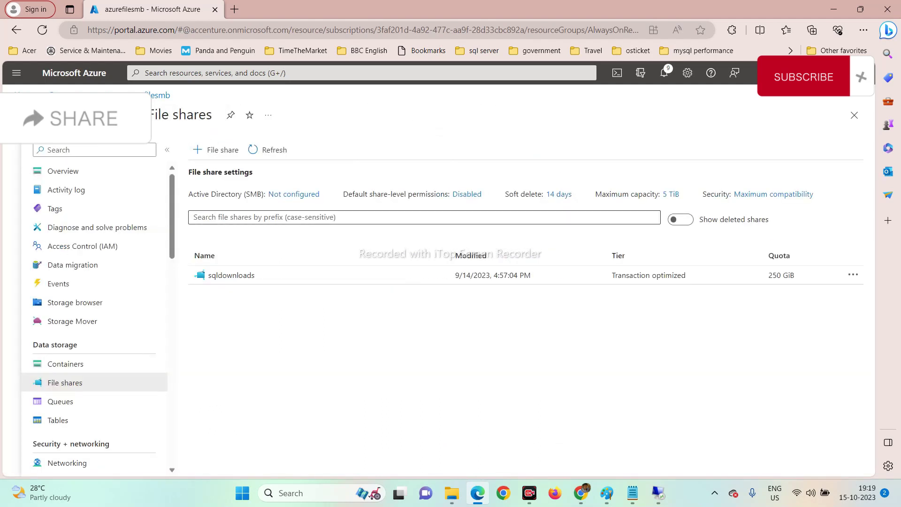
left_click(219, 278)
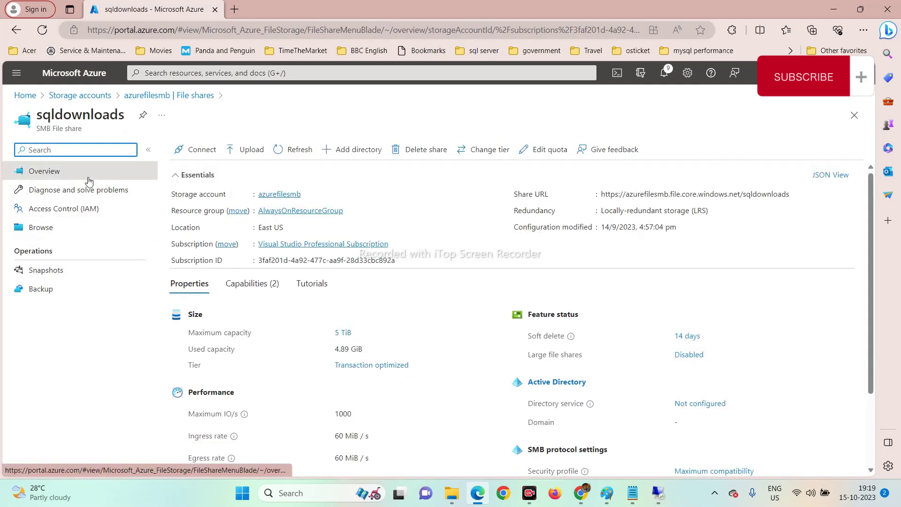
Show and copy the share's PowerShell connection script for drive Z.
left_click(214, 151)
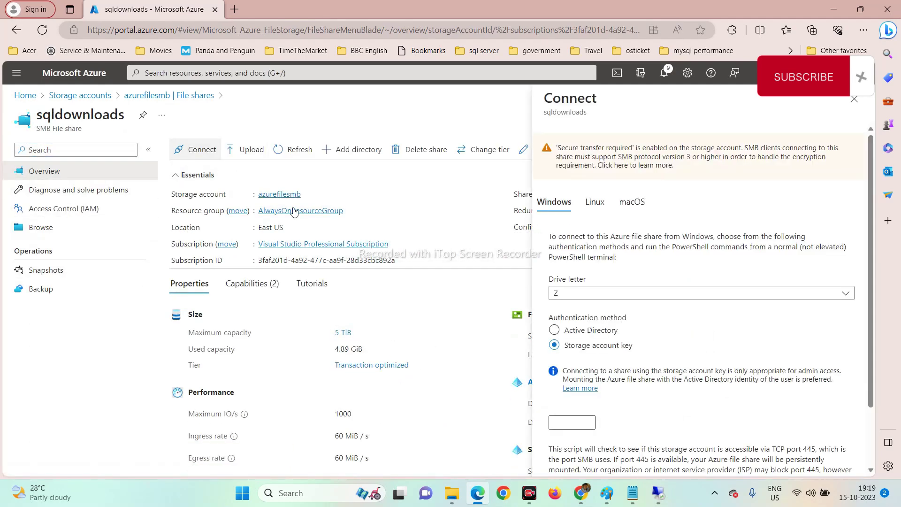
scroll(581, 353, "down", 2)
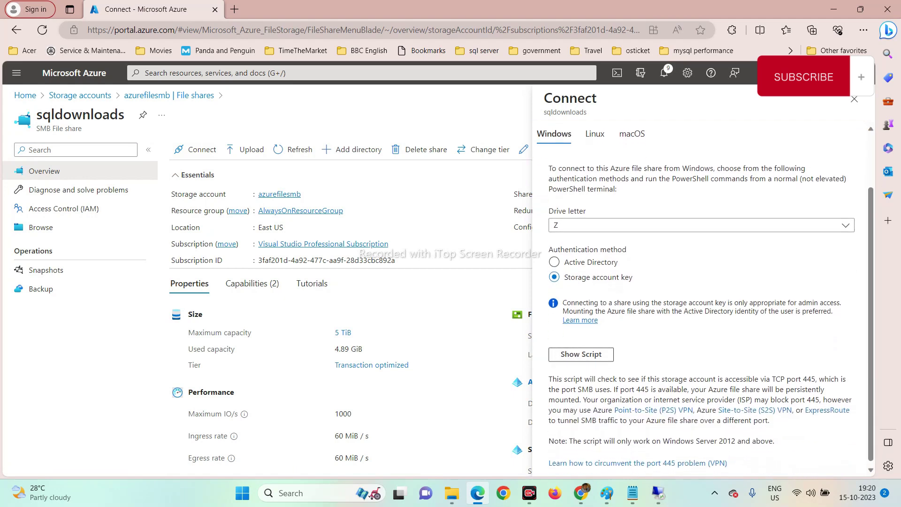
left_click(581, 353)
scroll(580, 353, "down", 4)
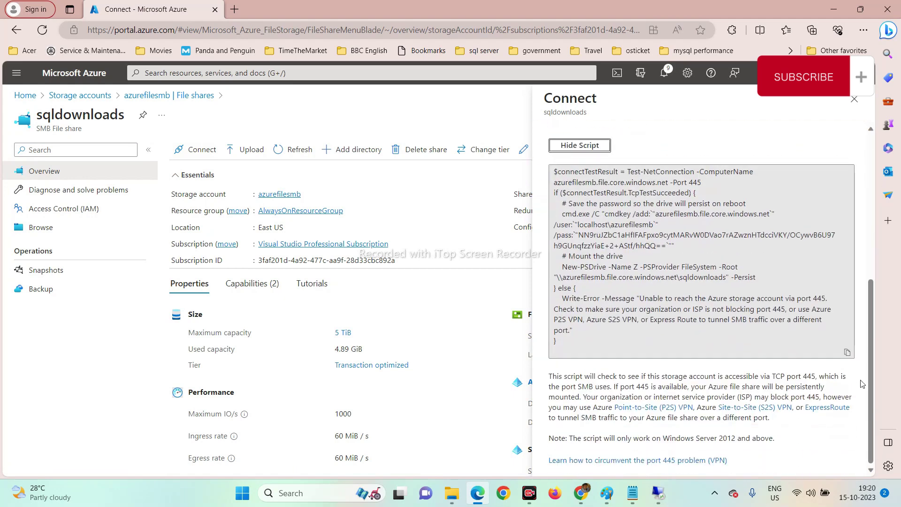
left_click(847, 352)
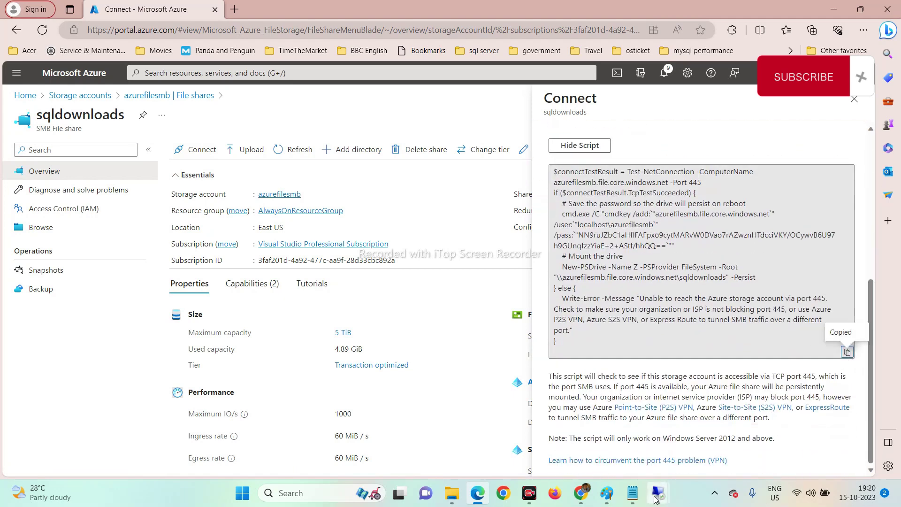
Paste the mount script into Untitled1.ps1 in PowerShell ISE and run it to map drive Z.
mouse_move(658, 493)
left_click(648, 427)
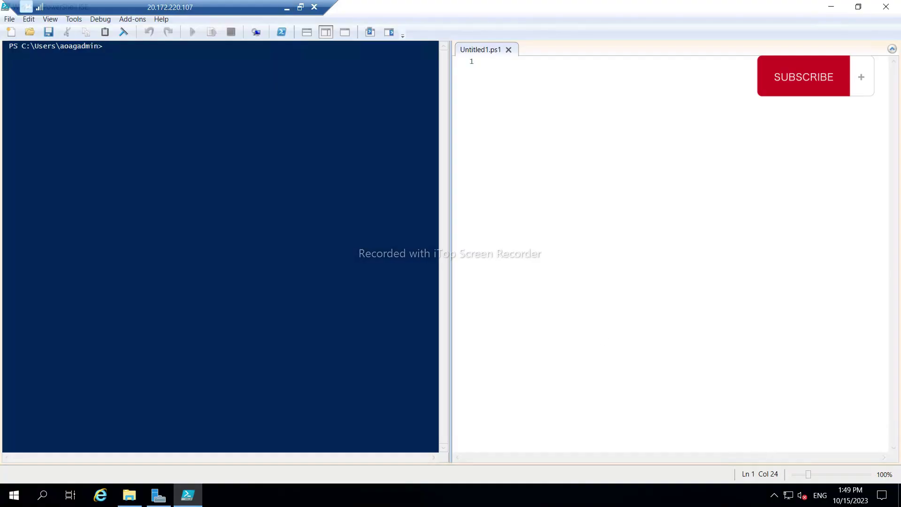
left_click(487, 62)
key("ctrl+v")
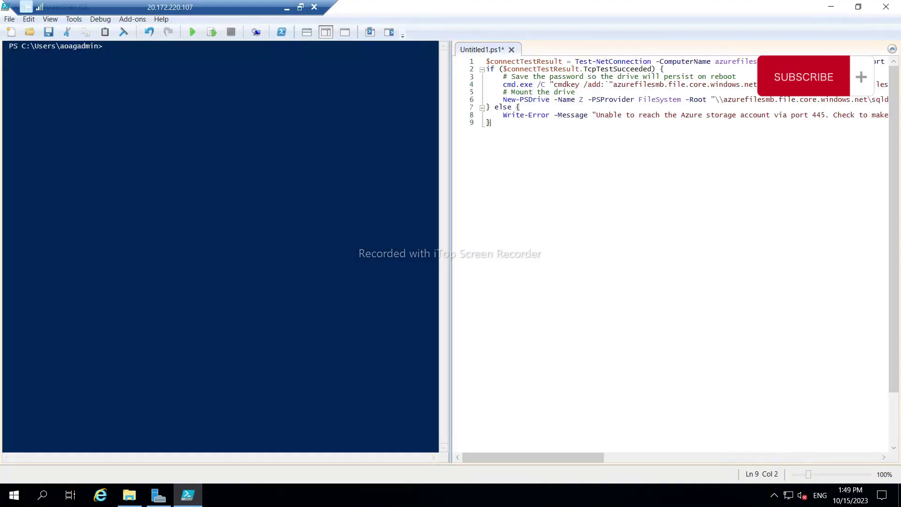
left_click(193, 32)
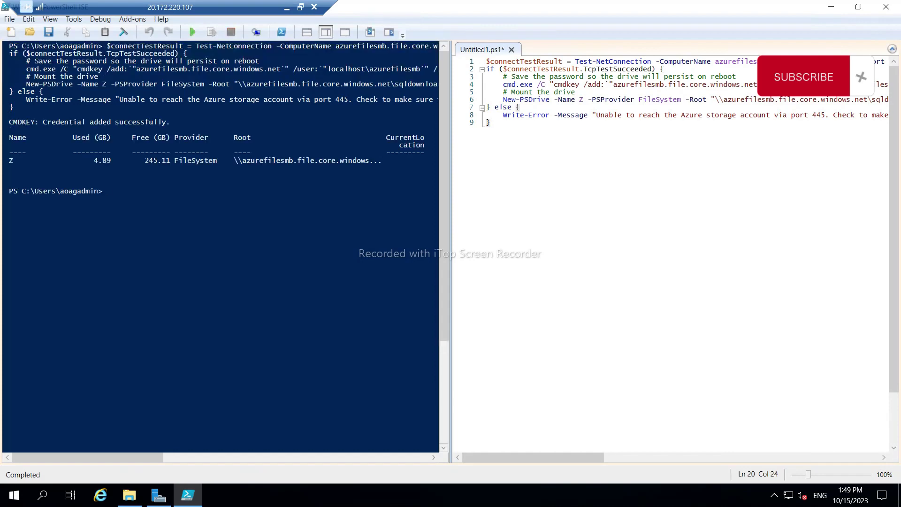
On drive Z, select AdventureWorks2019.bak, the SQL Server 2019 developer folder and SSMS19-Setup-ENU.
left_click(129, 496)
double_click(283, 325)
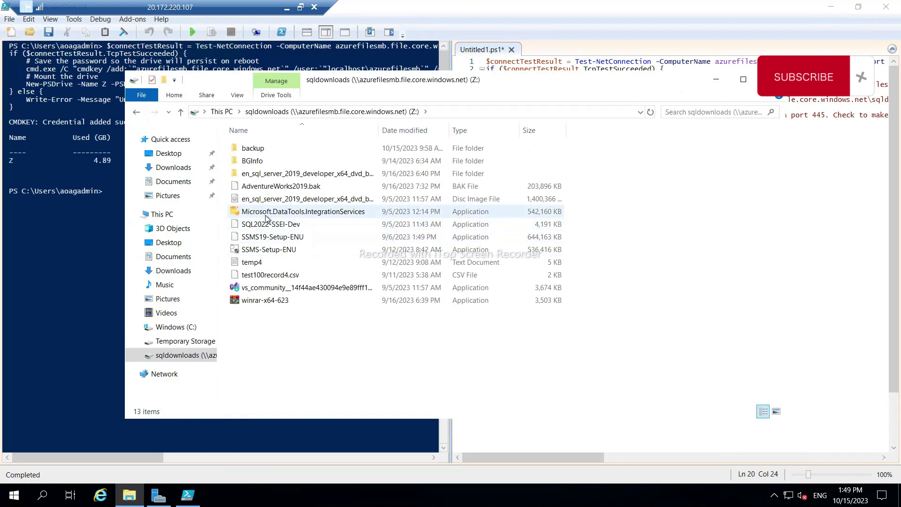
left_click(281, 187)
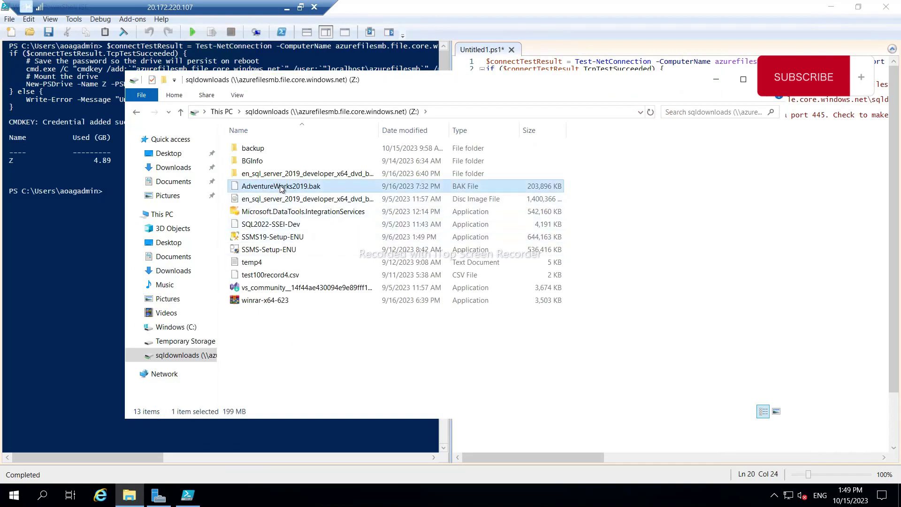
left_click(262, 174, "ctrl")
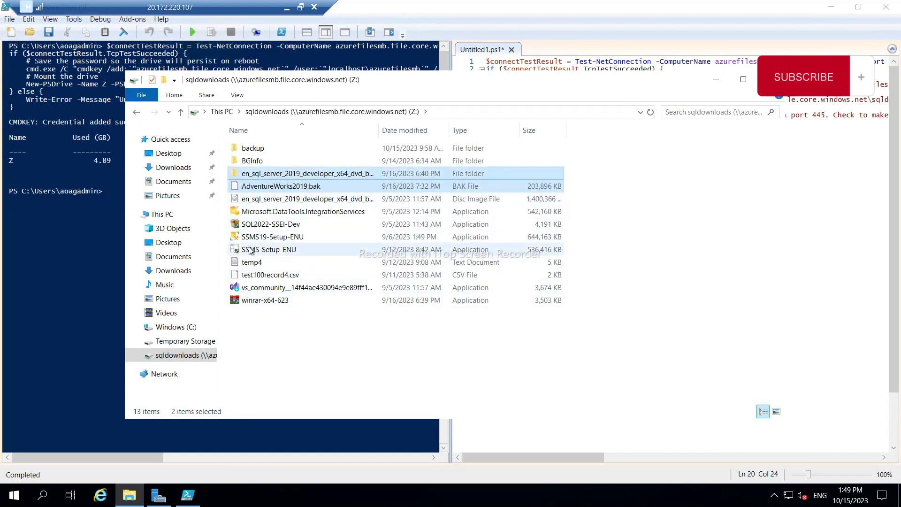
left_click(263, 237, "ctrl")
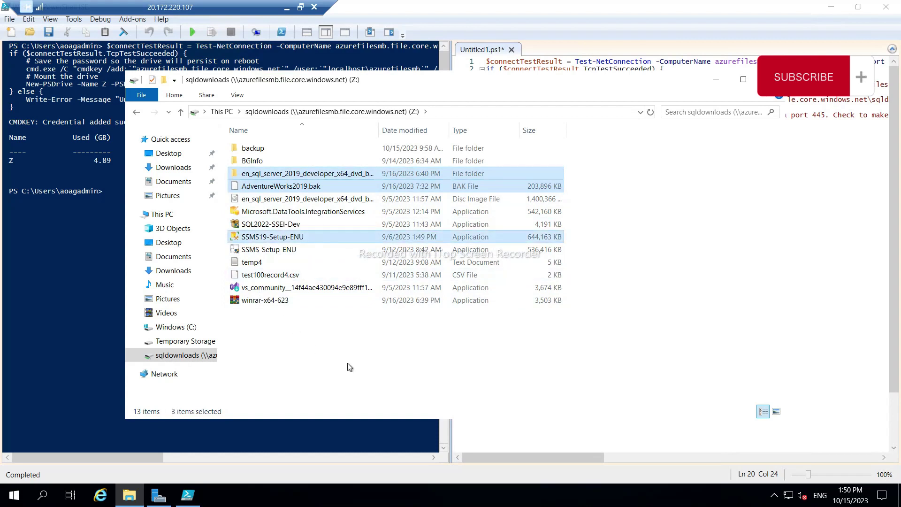
Create an AOAG folder on Temporary Storage (D:) and paste the sqldownloads files into it.
left_click(174, 341)
left_click(164, 81)
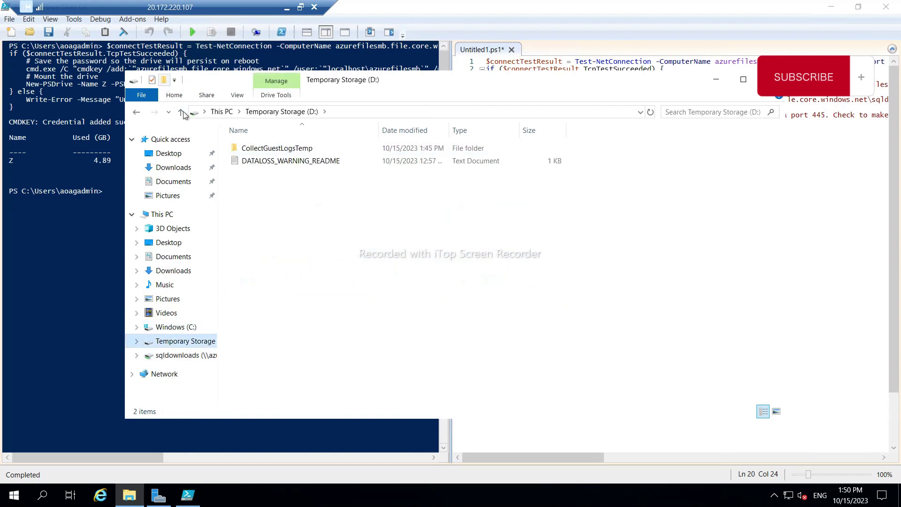
key("Caps_Lock")
type("AOAG")
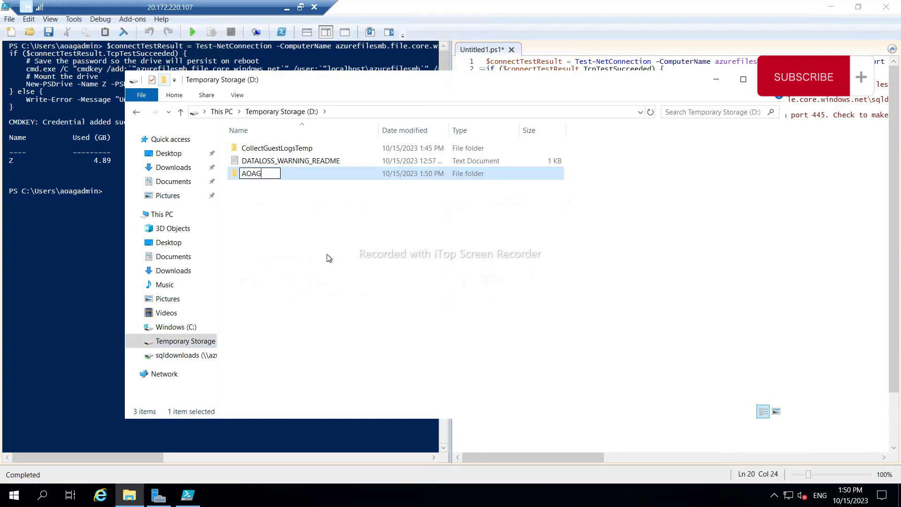
key("Return")
key("Return")
key("ctrl+v")
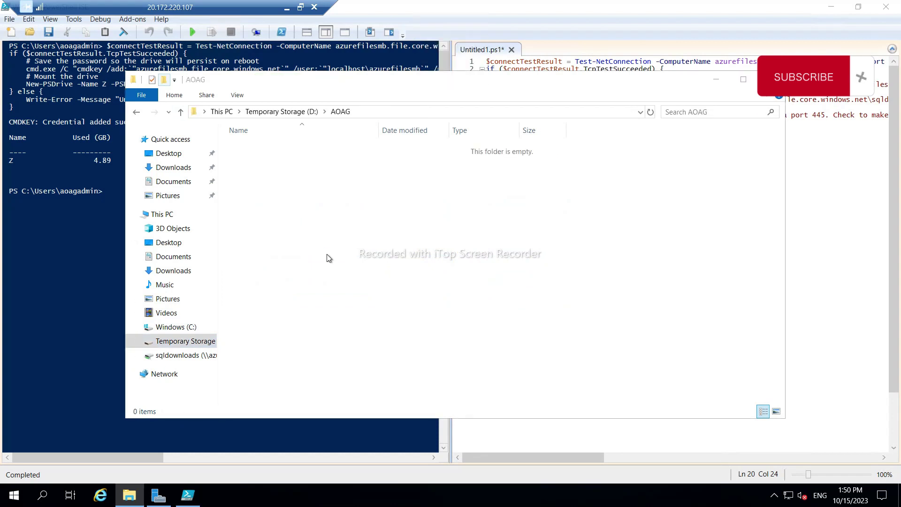
key("Caps_Lock")
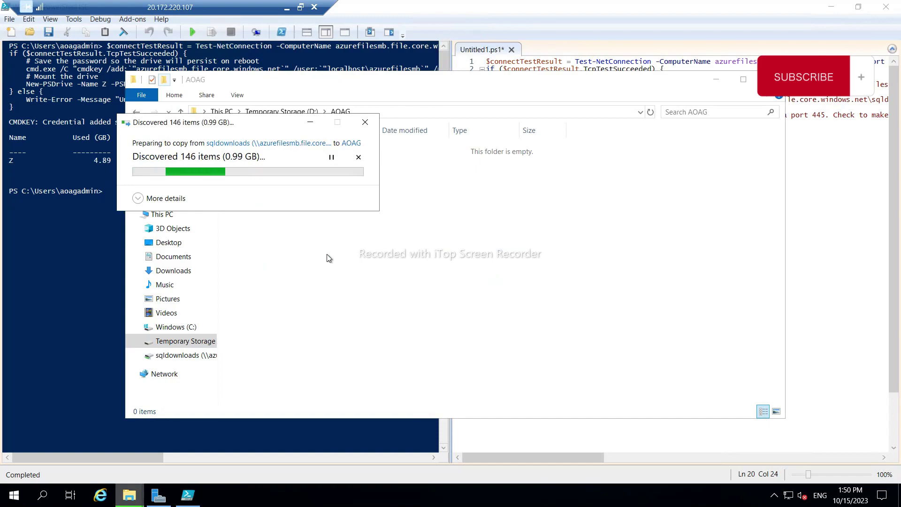
left_click(286, 7)
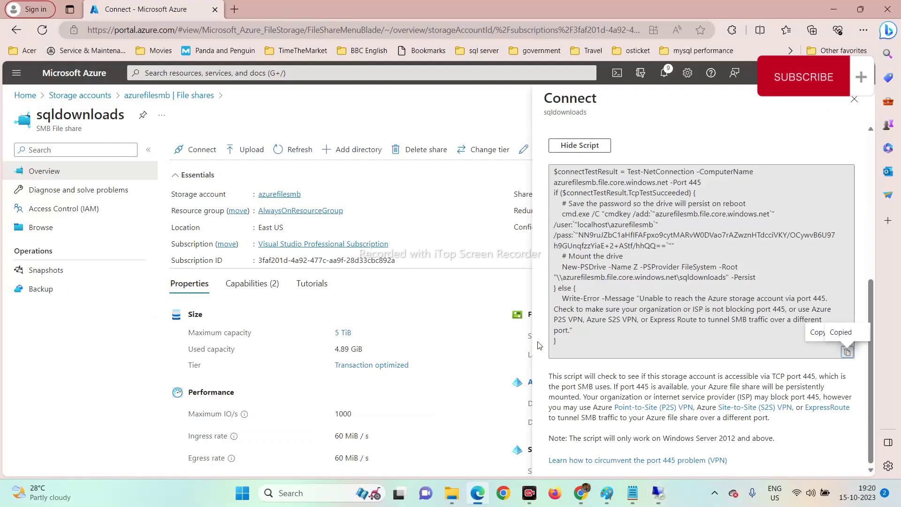
Search Start for 'disk' and open 'Create and format hard disk partitions'.
mouse_move(664, 487)
left_click(630, 427)
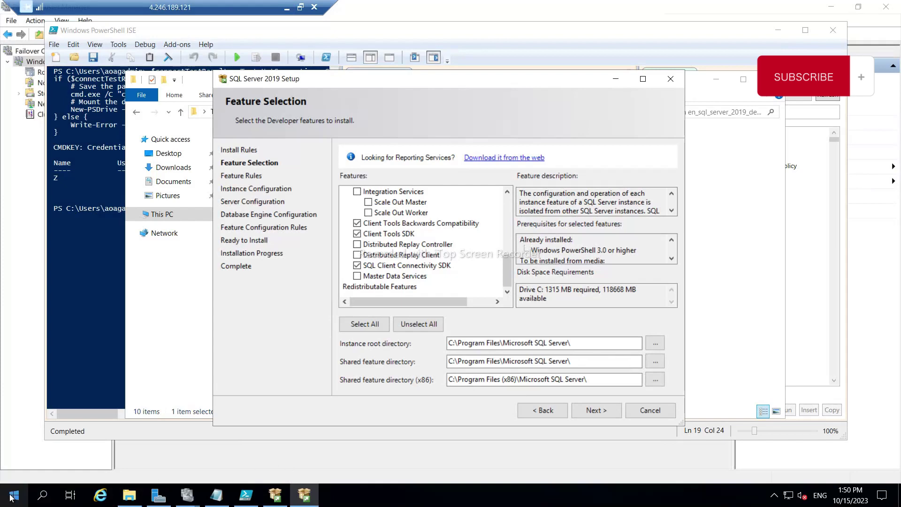
left_click(13, 496)
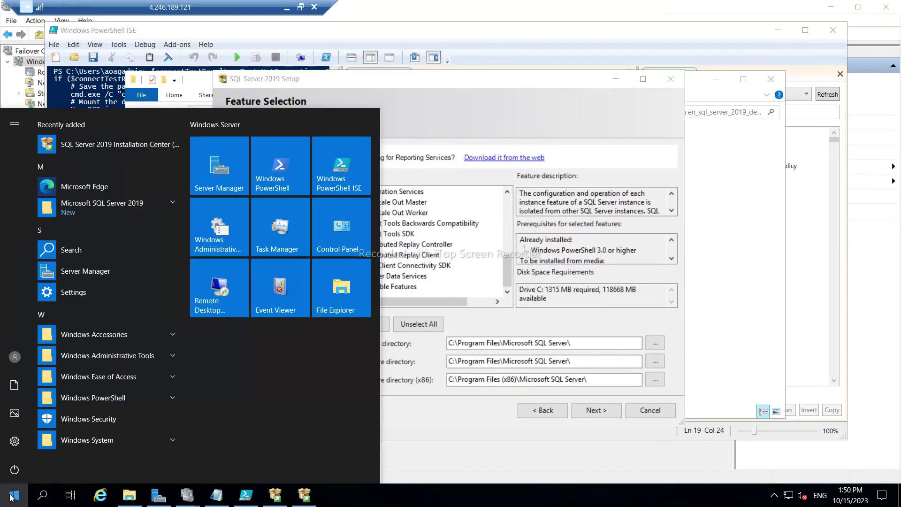
type("disk")
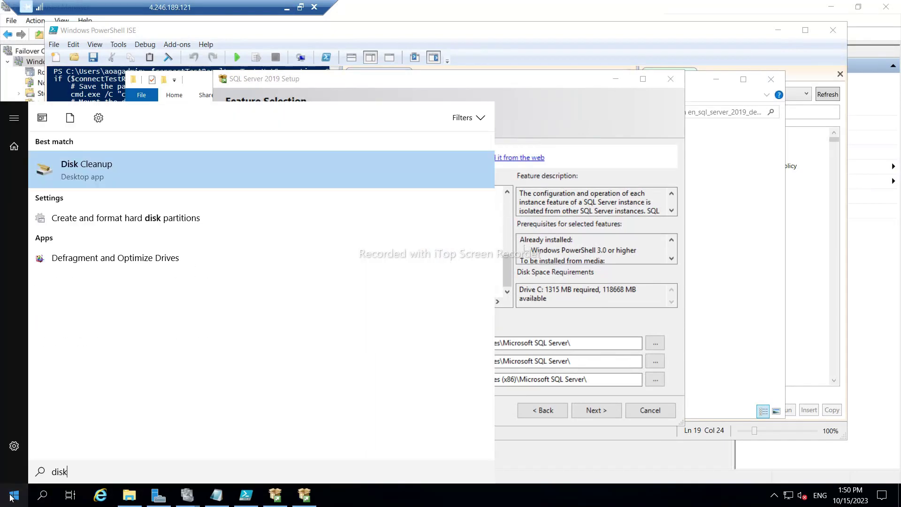
left_click(95, 218)
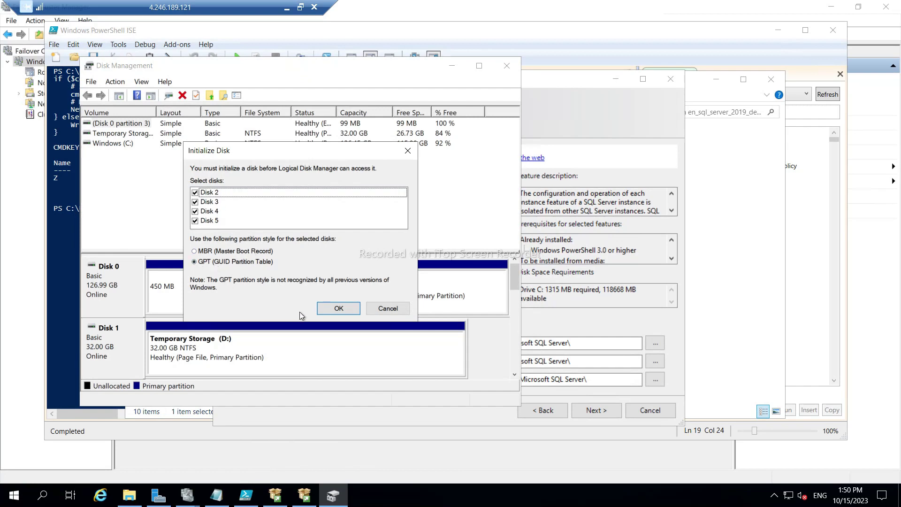
Initialize the new disks with GPT partition style and maximize Disk Management.
left_click(337, 310)
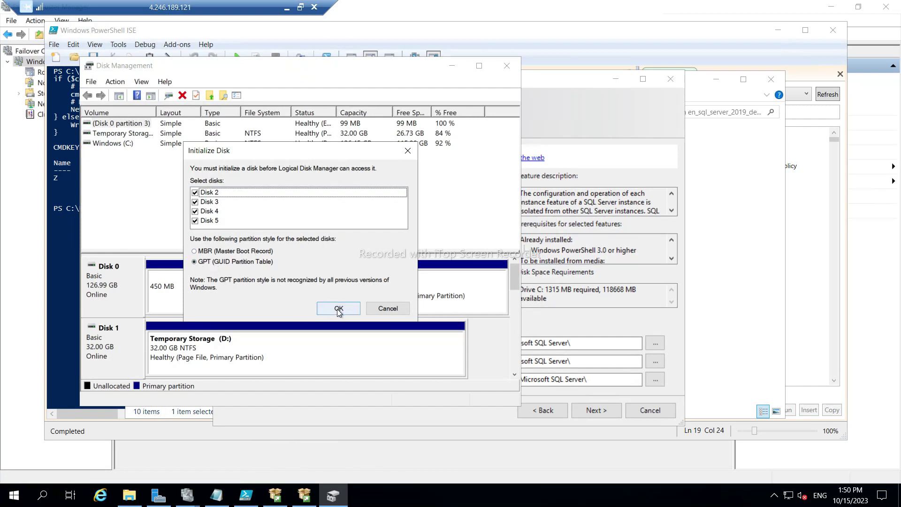
left_click(338, 309)
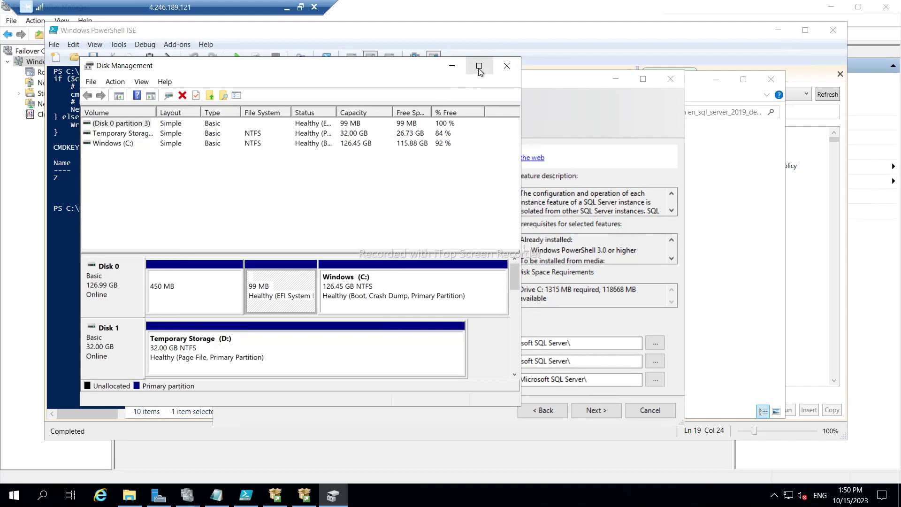
left_click(479, 66)
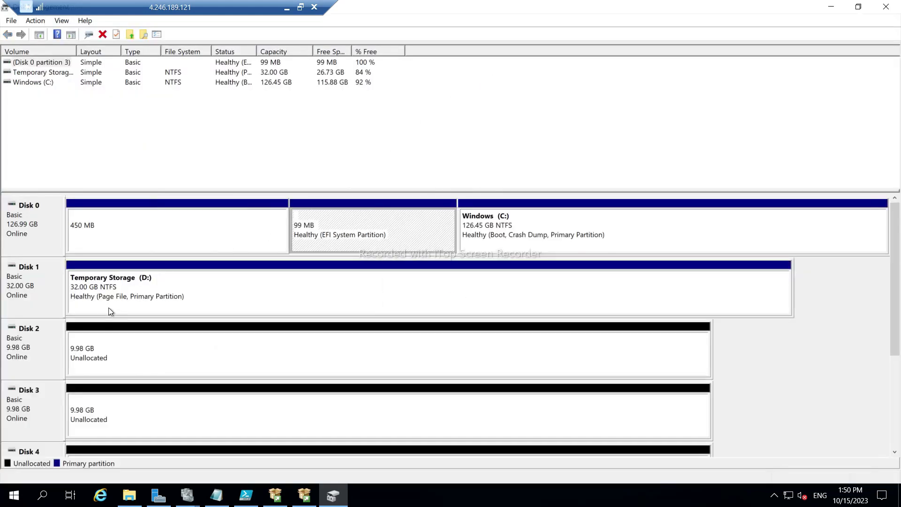
Create a full-size NTFS simple volume on Disk 2 with drive letter F, labelled MDFData.
left_click(105, 353)
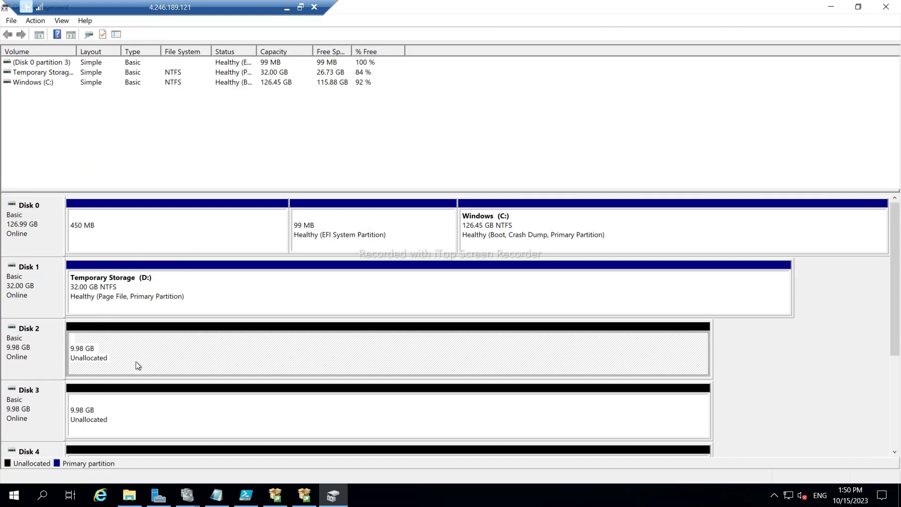
right_click(132, 354)
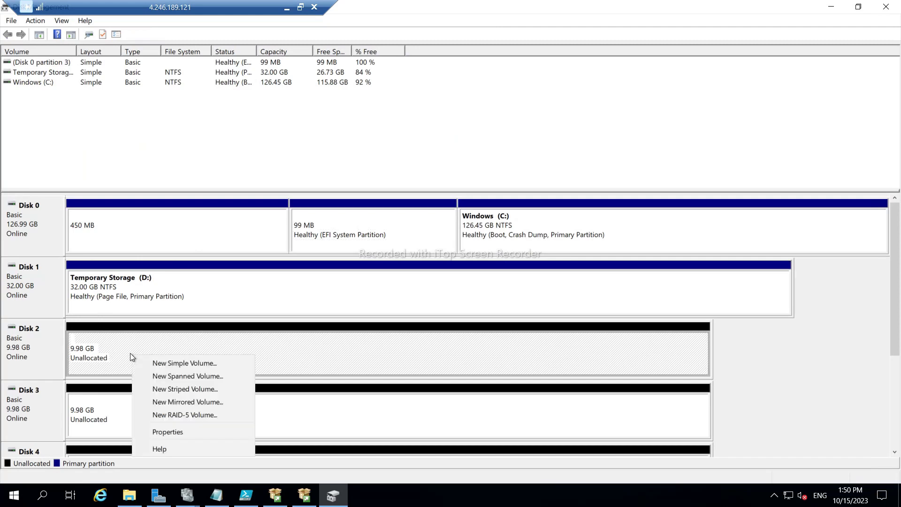
left_click(166, 364)
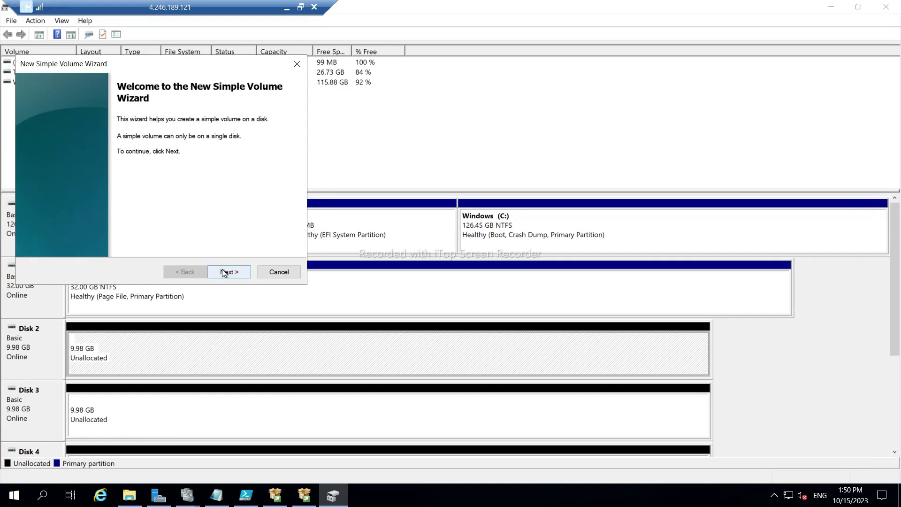
left_click(233, 271)
left_click(229, 271)
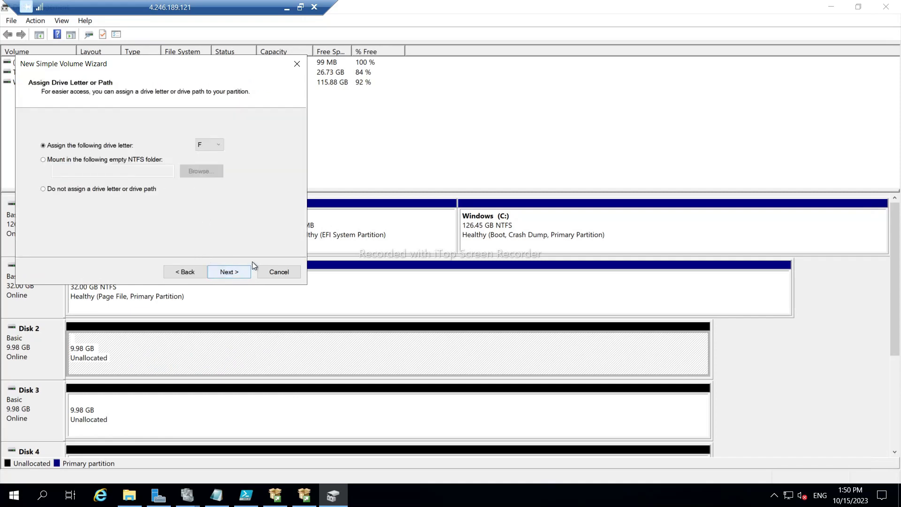
left_click(223, 272)
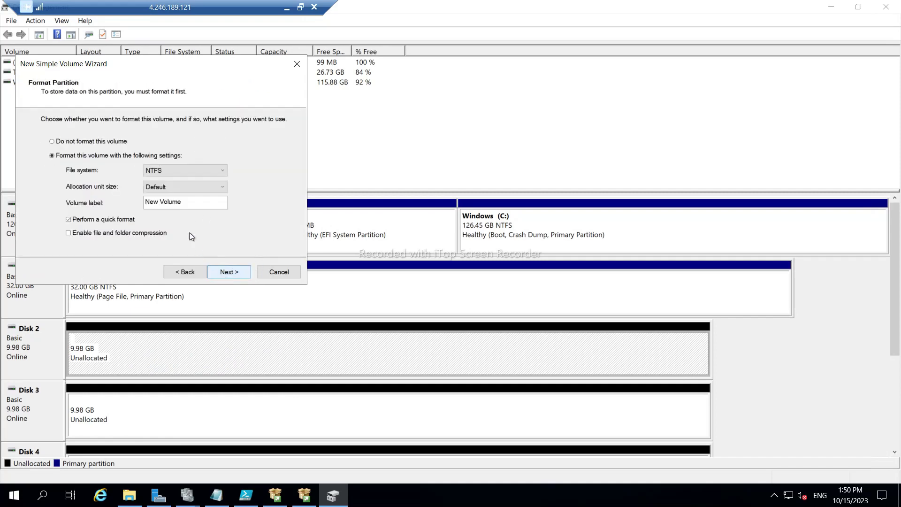
left_click(183, 203)
key("ctrl+a")
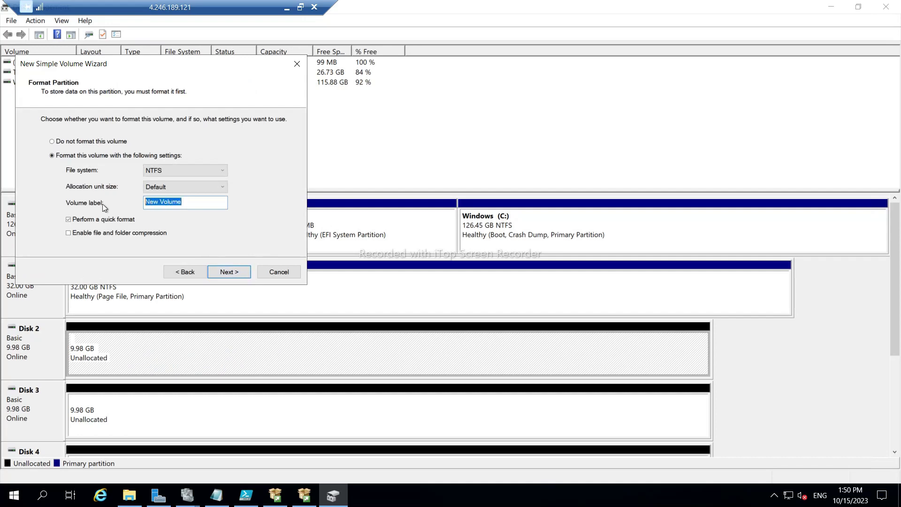
key("Caps_Lock")
type("MDFD")
key("Caps_Lock")
type("ata")
left_click(232, 273)
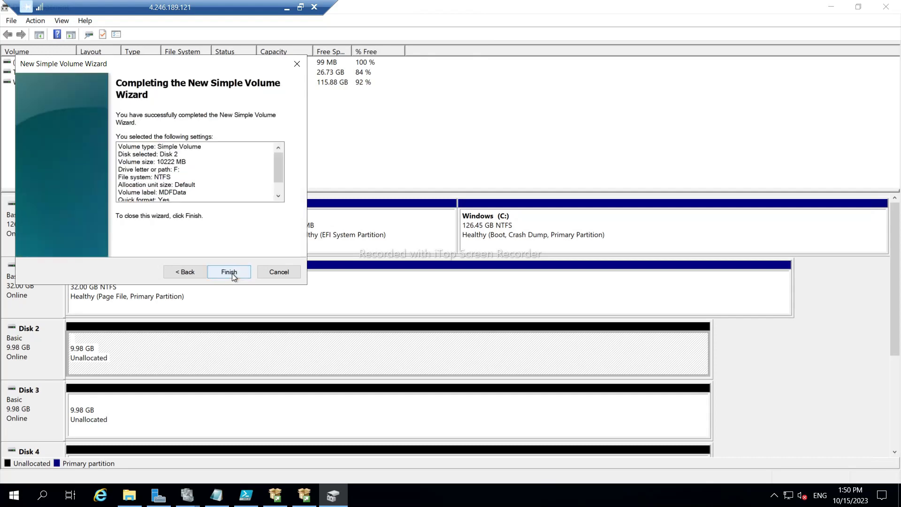
left_click(229, 273)
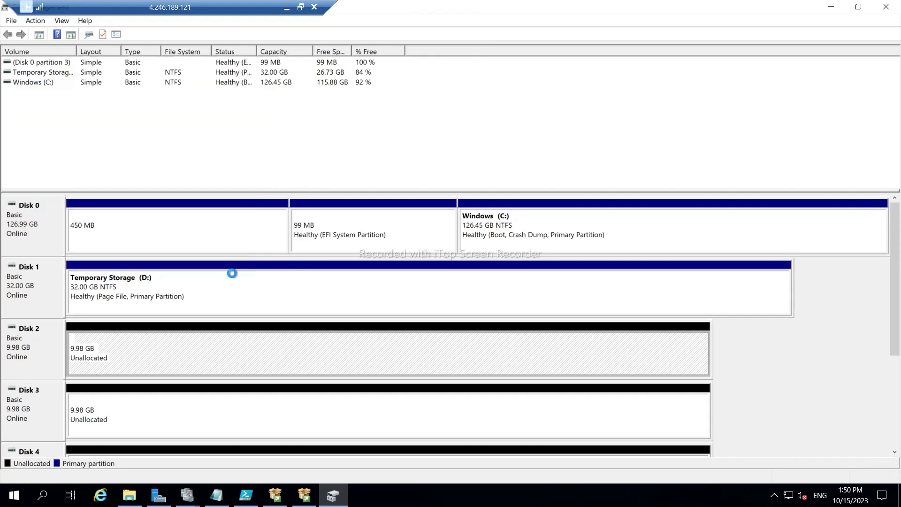
Create a full-size 10222 MB NTFS volume on Disk 3 with drive letter L, labelled LogData.
right_click(127, 408)
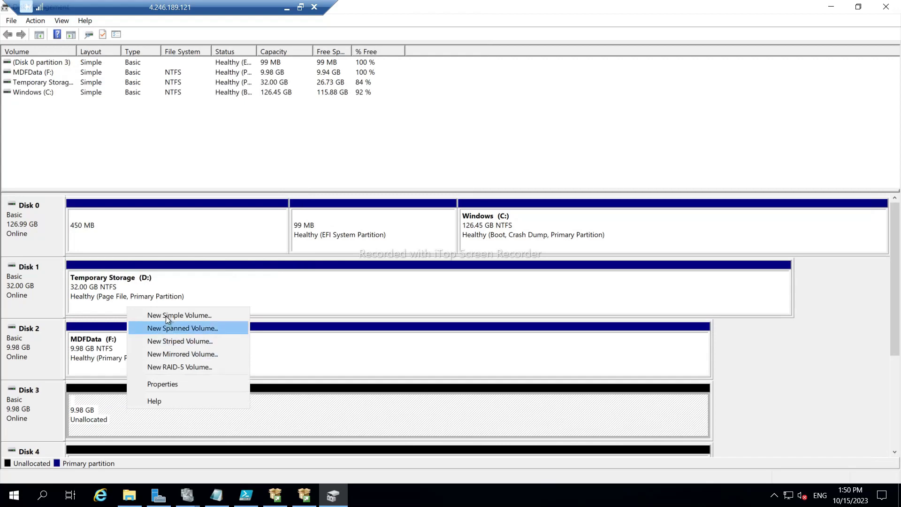
left_click(166, 315)
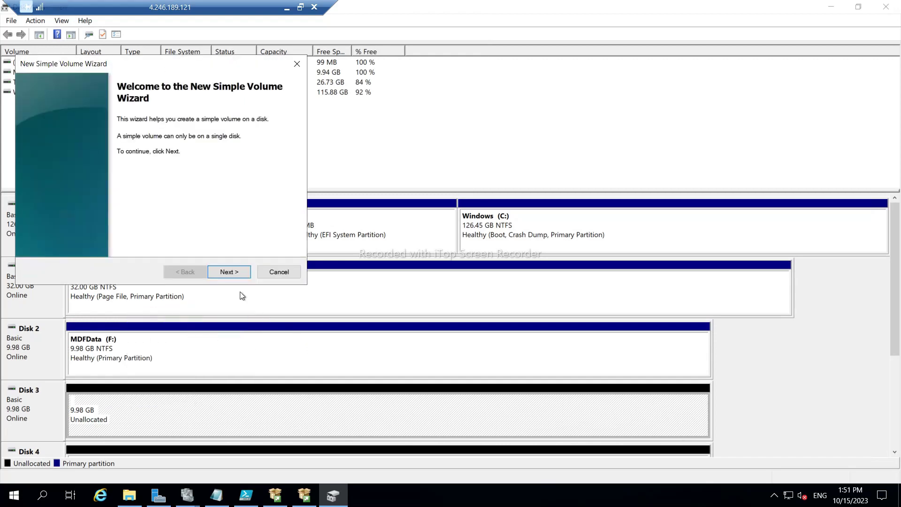
left_click(220, 271)
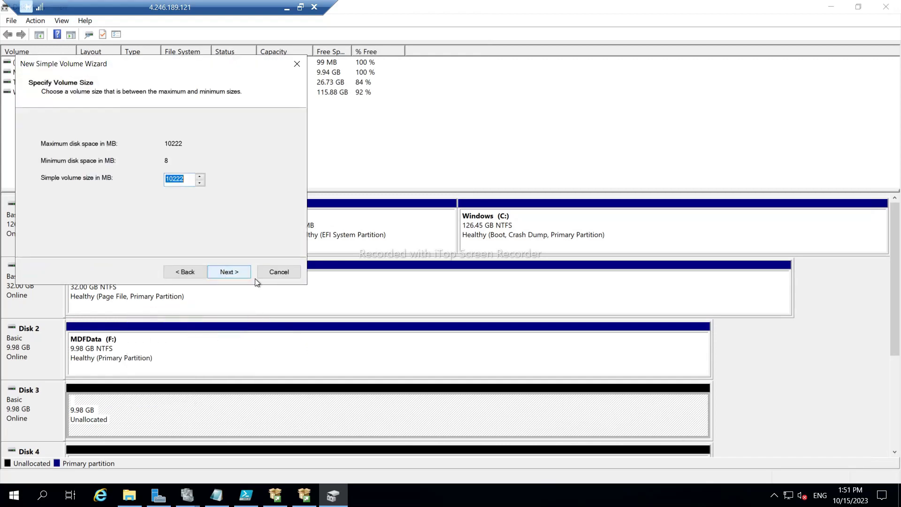
left_click(225, 273)
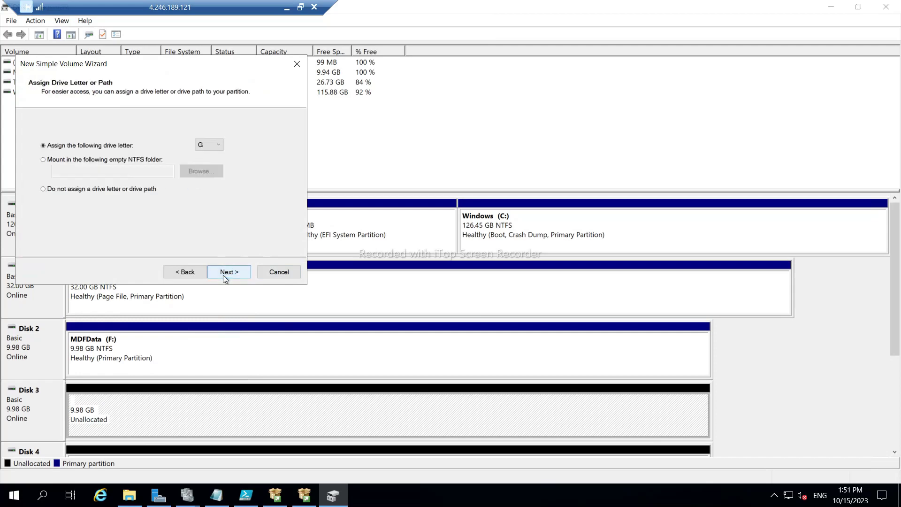
left_click(212, 145)
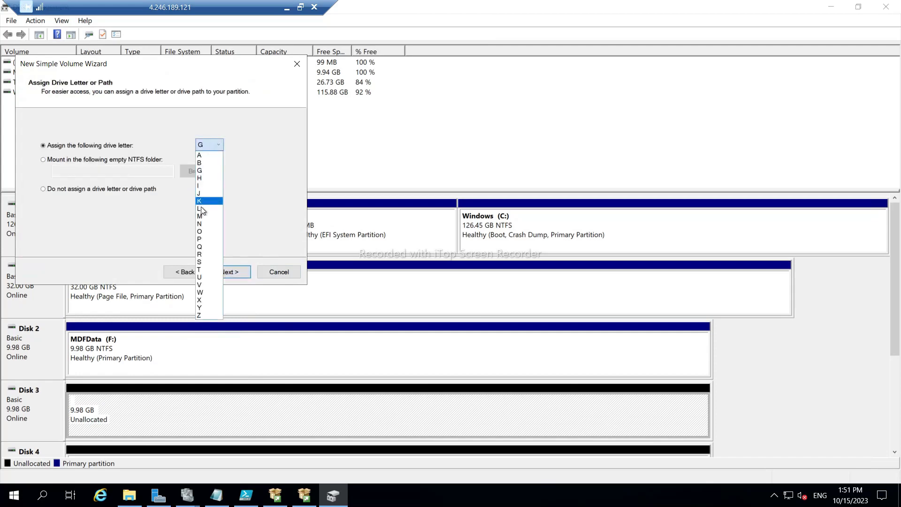
left_click(199, 210)
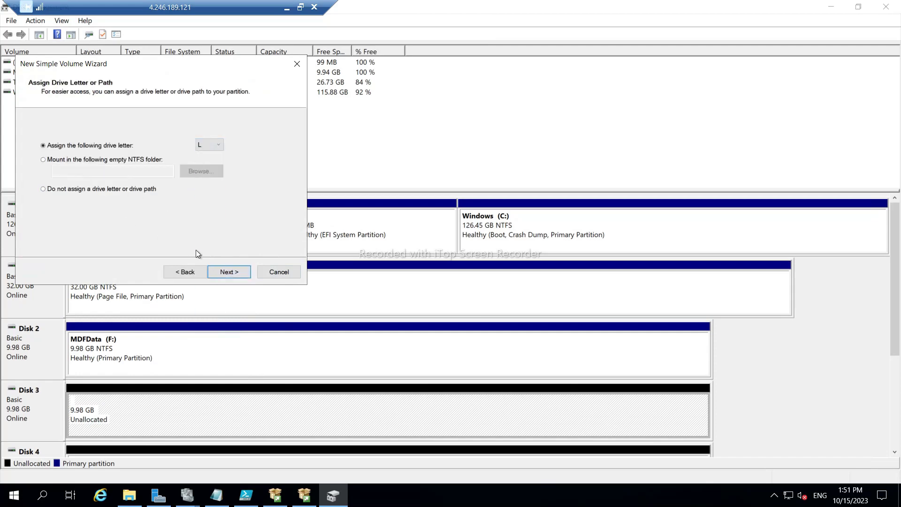
left_click(224, 273)
left_click(177, 202)
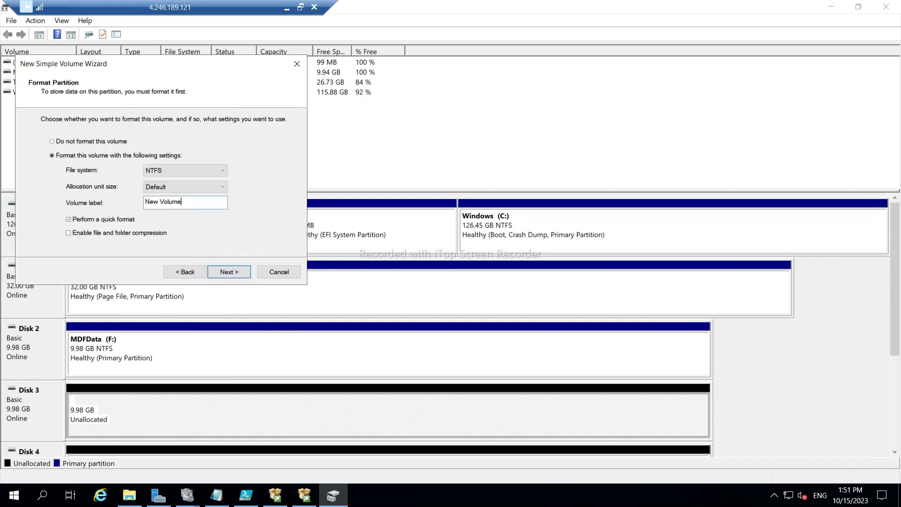
left_click_drag(182, 202, 144, 202)
type("Data")
left_click(224, 273)
left_click(231, 273)
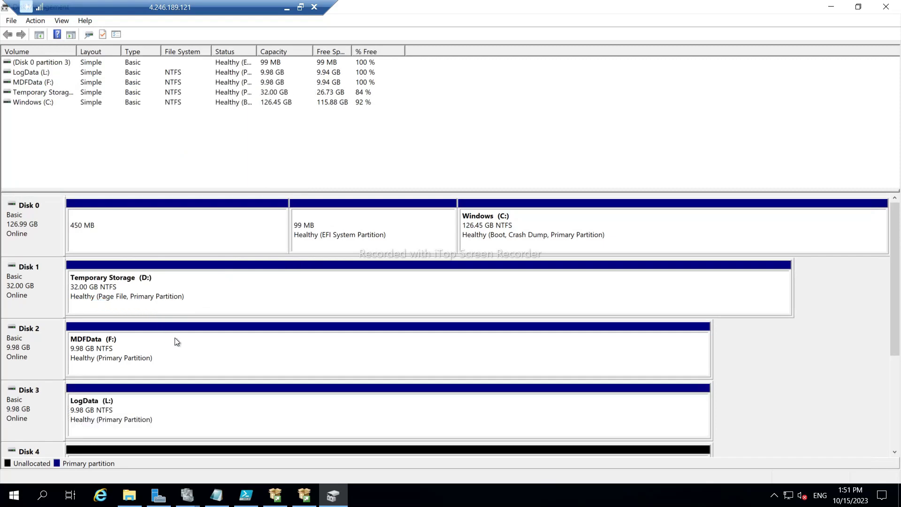
Change the MDFData volume's drive letter to M and accept the warning.
right_click(132, 342)
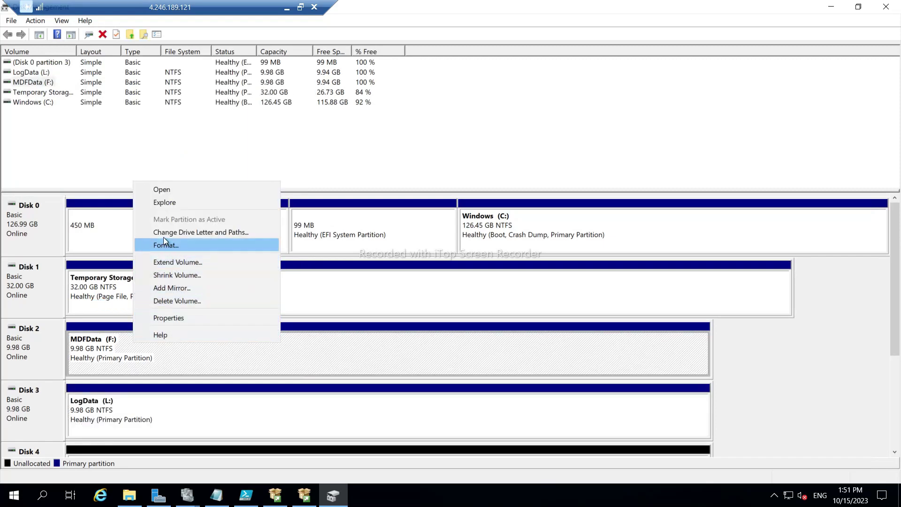
left_click(181, 232)
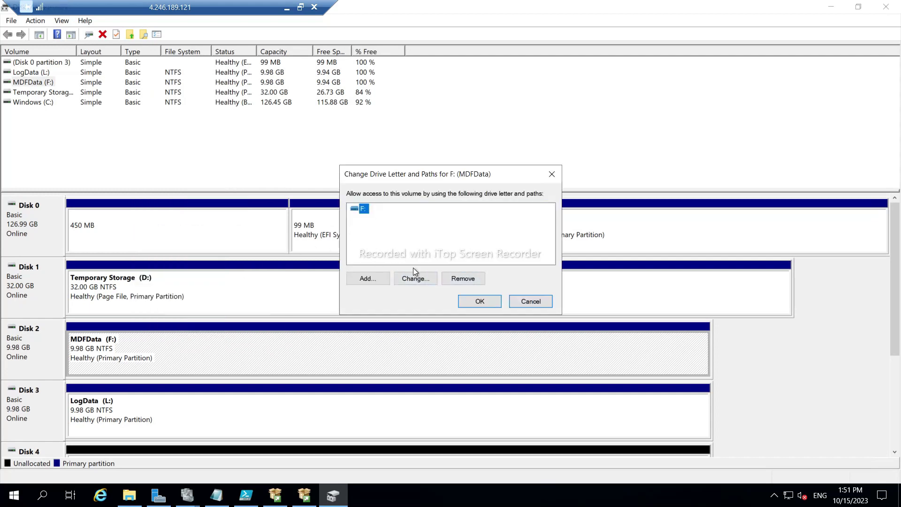
left_click(420, 279)
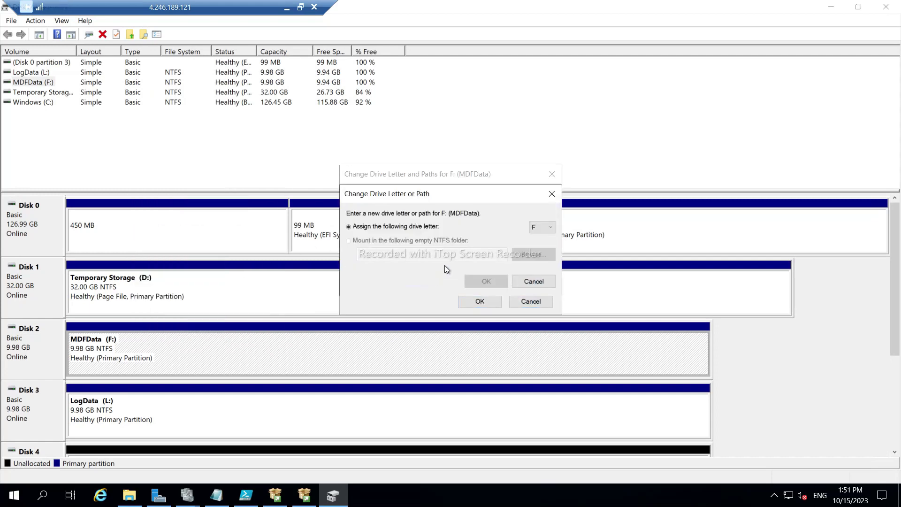
left_click(542, 228)
left_click(537, 299)
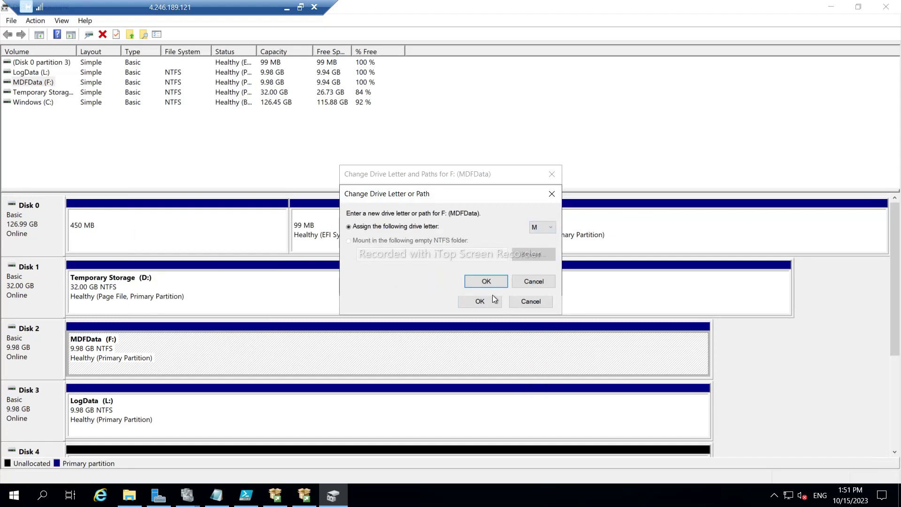
left_click(486, 282)
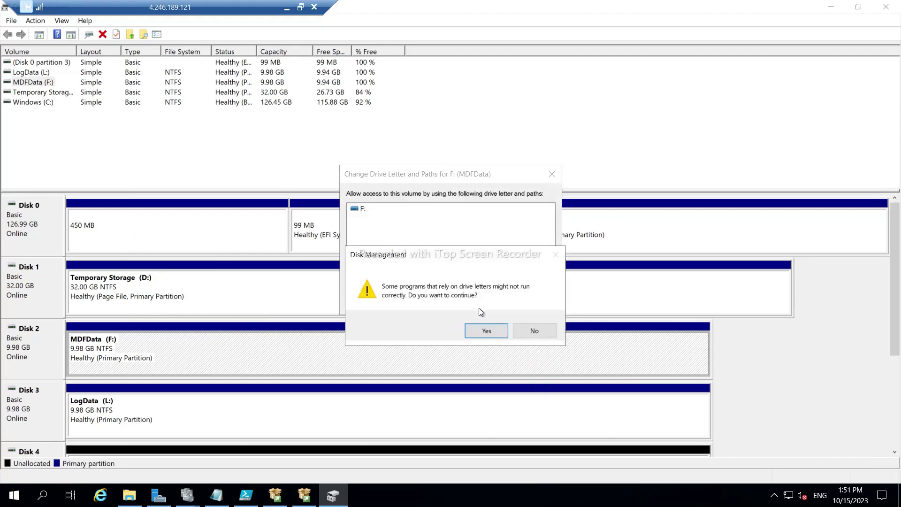
left_click(484, 332)
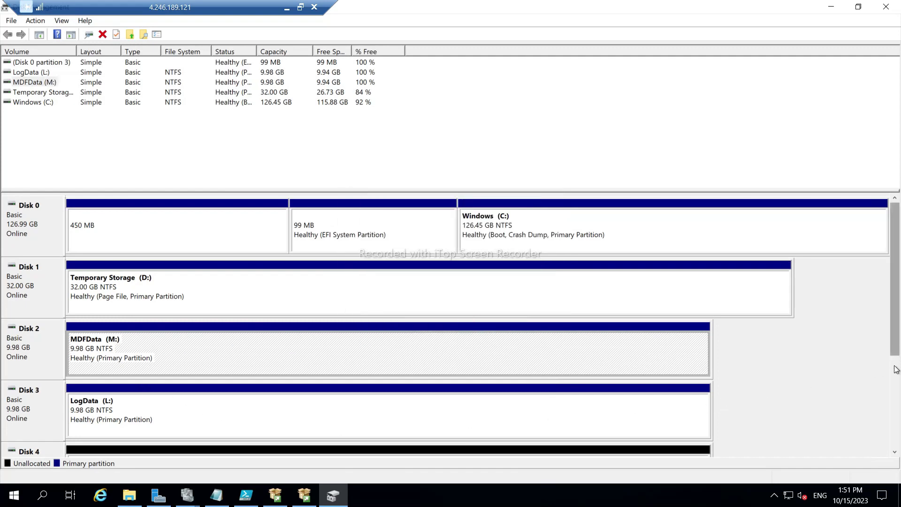
scroll(897, 369, "down", 1)
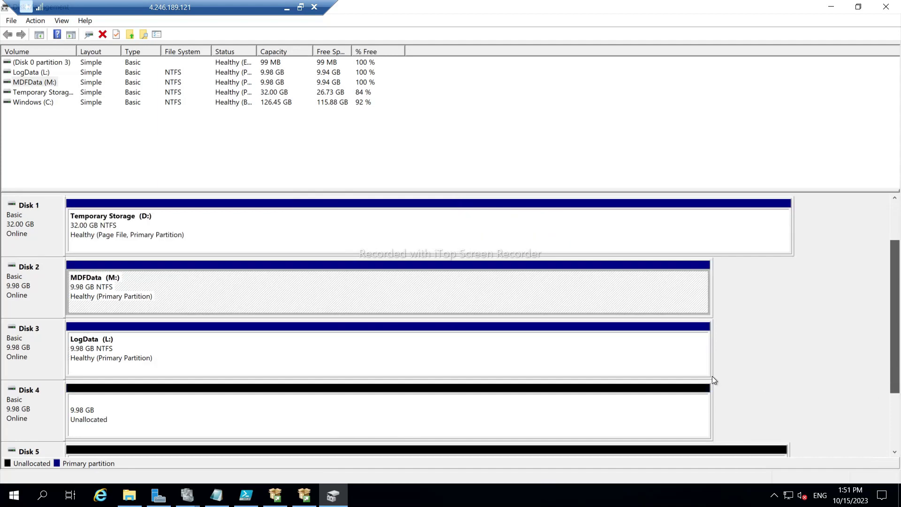
Create a full 10222 MB NTFS volume on Disk 4 with drive letter T, labelled TempData.
left_click(131, 413)
right_click(131, 413)
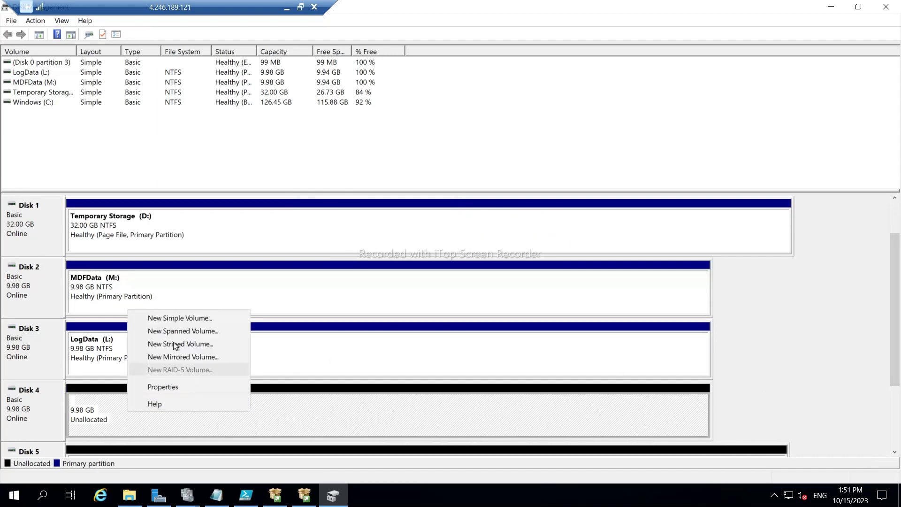
left_click(177, 319)
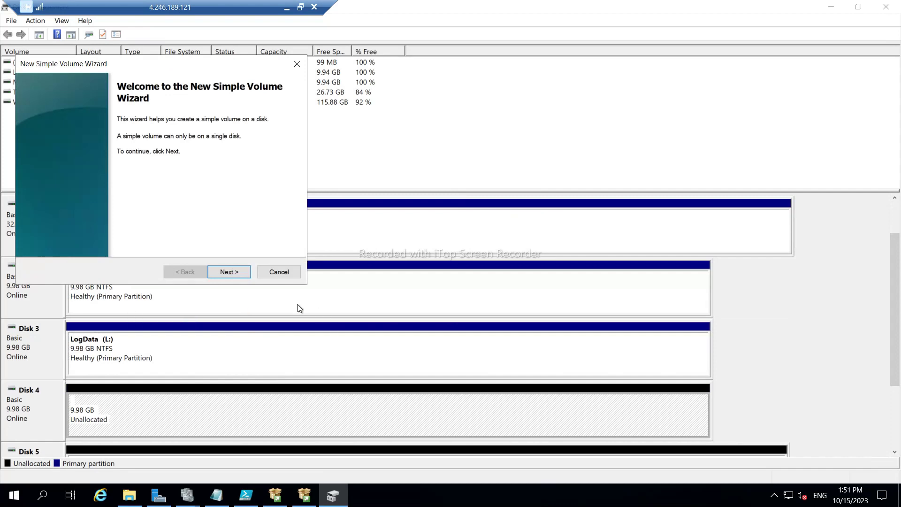
left_click(237, 271)
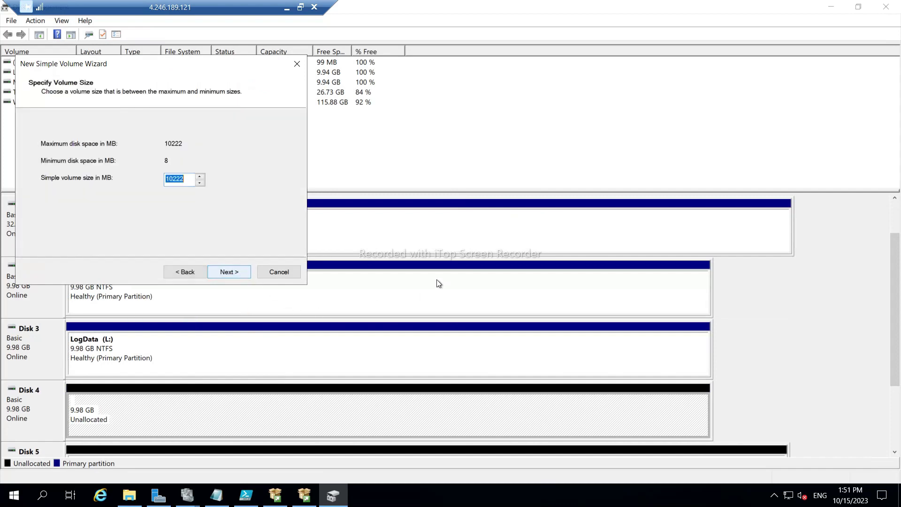
left_click(226, 273)
left_click(207, 146)
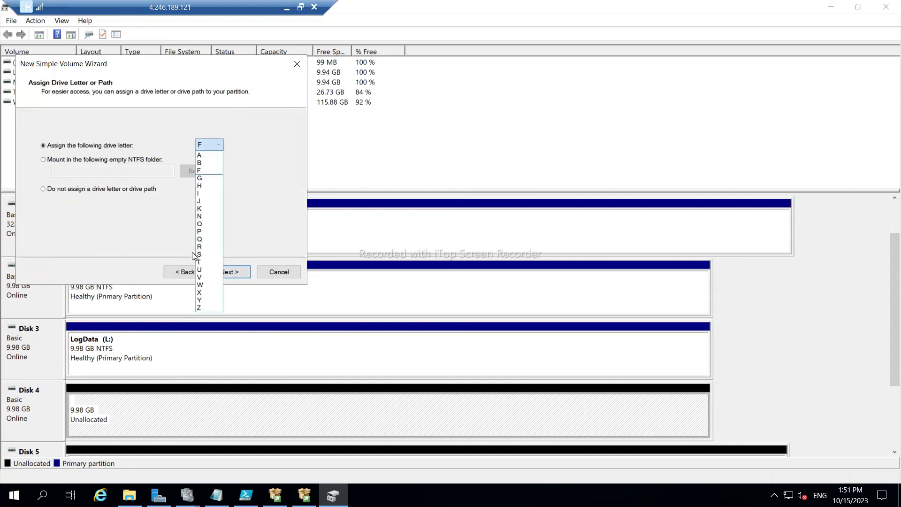
left_click(205, 263)
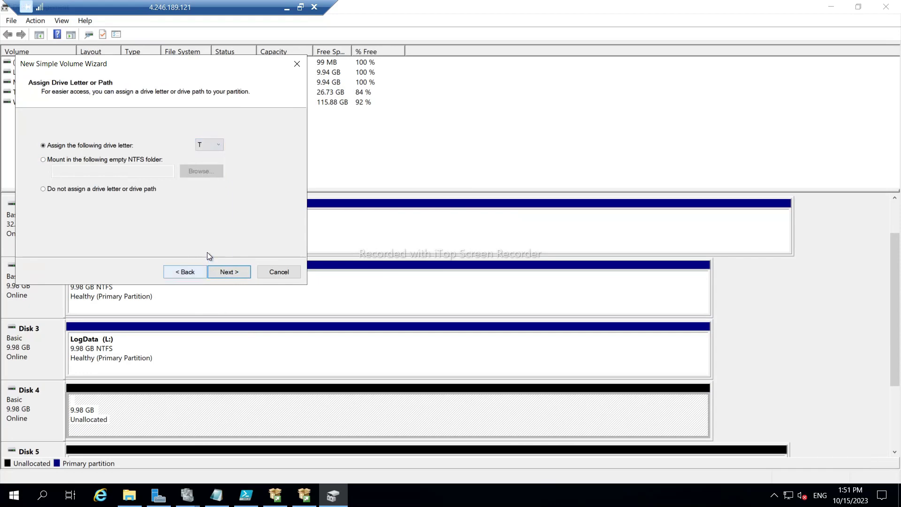
left_click(226, 273)
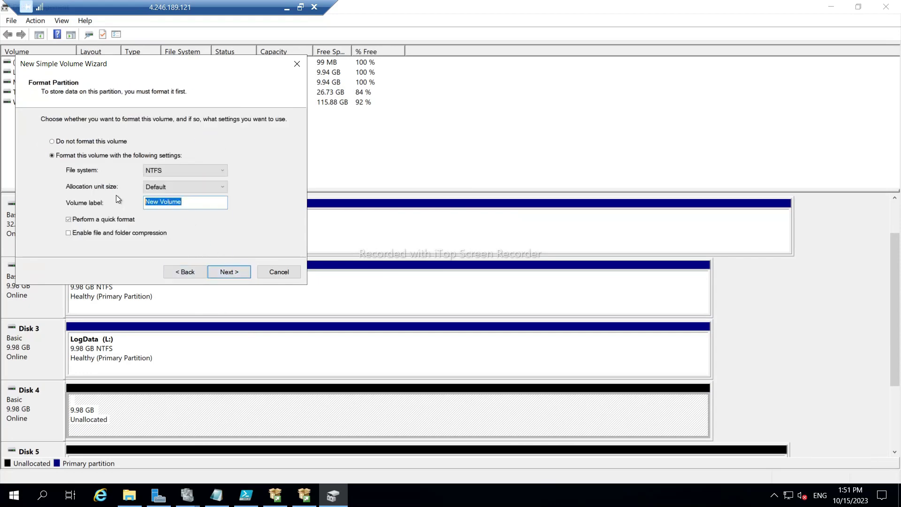
type("TempData")
left_click(238, 275)
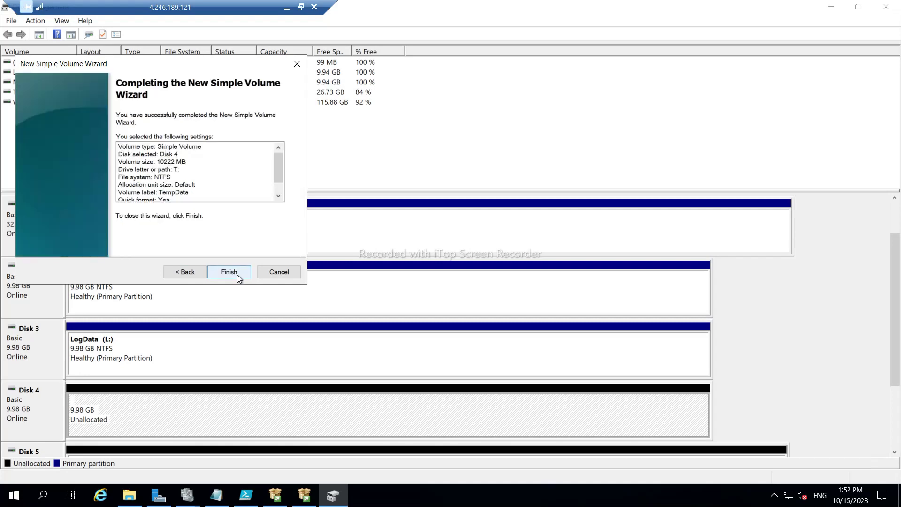
left_click(236, 273)
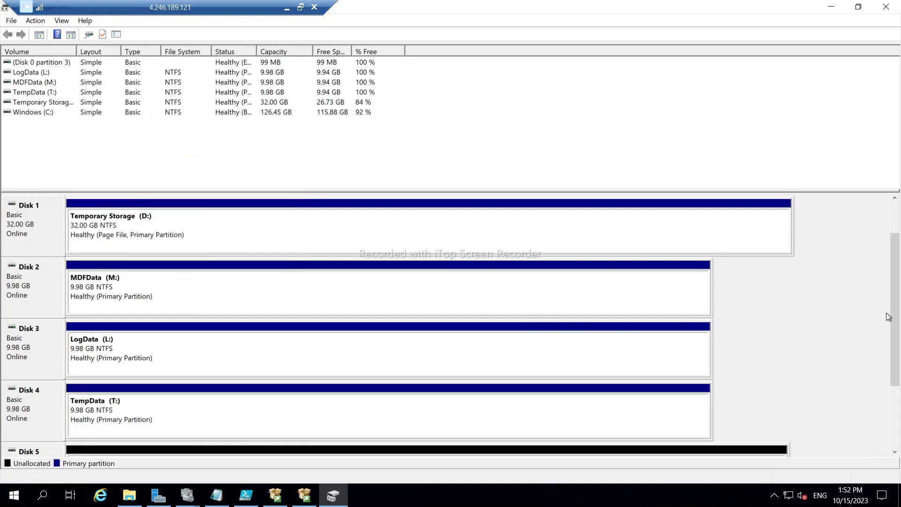
Create a full 30702 MB NTFS volume on Disk 5 with drive letter P, labelled Programfiles.
left_click_drag(895, 317, 895, 378)
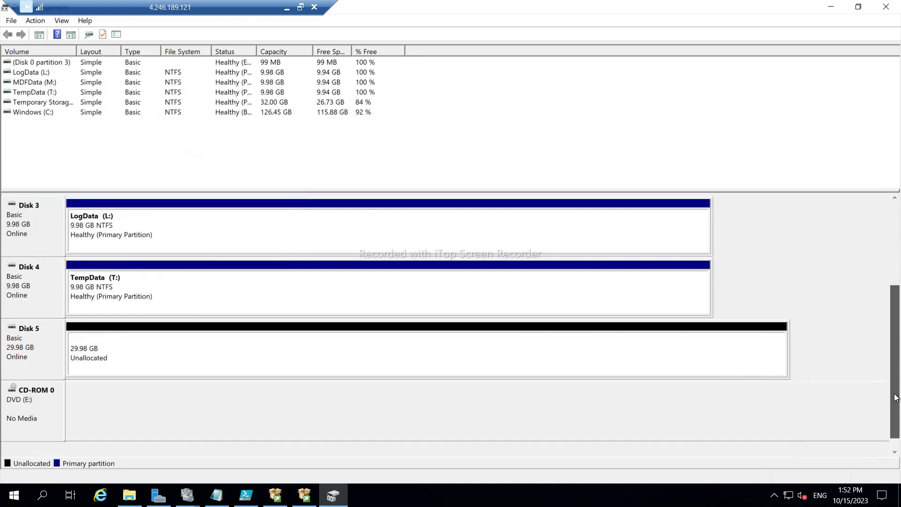
right_click(110, 350)
left_click(133, 358)
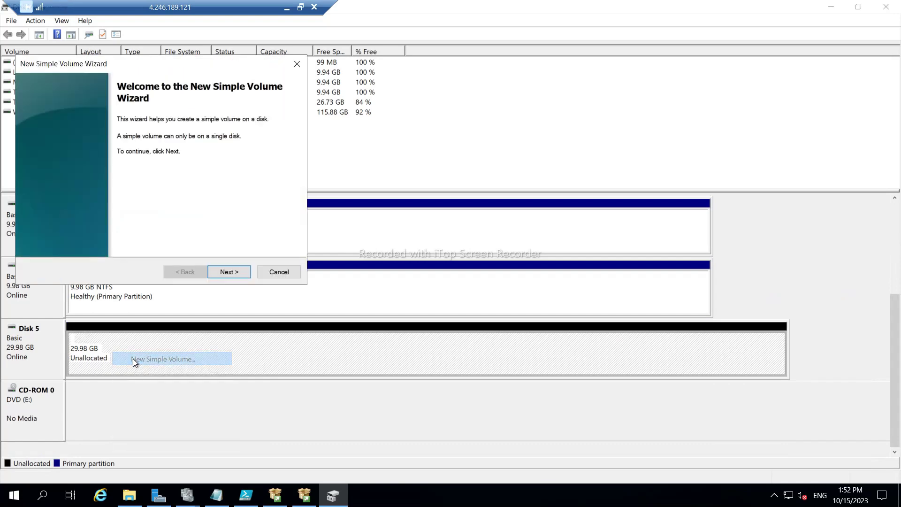
left_click(237, 274)
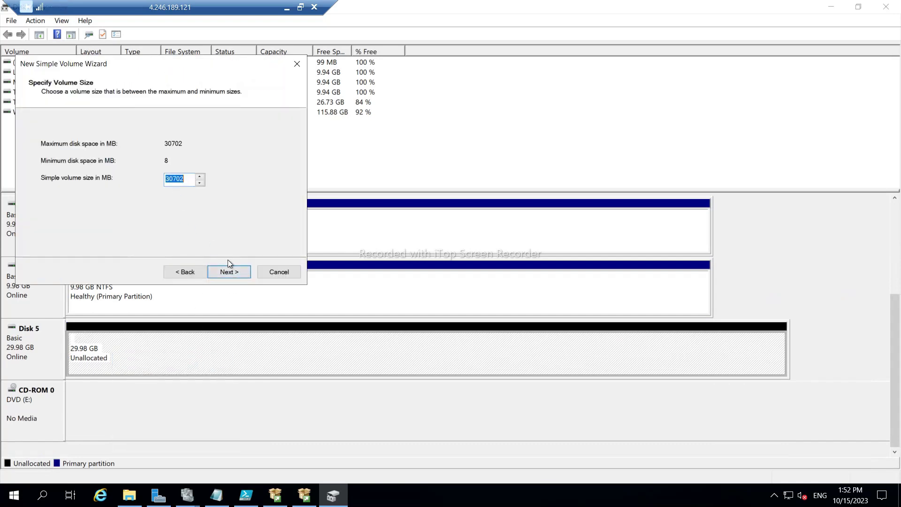
left_click(238, 275)
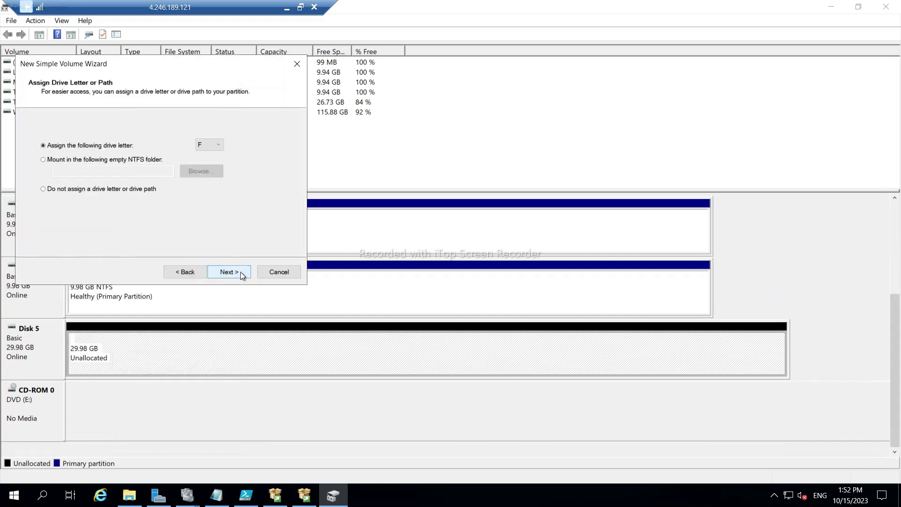
left_click(203, 145)
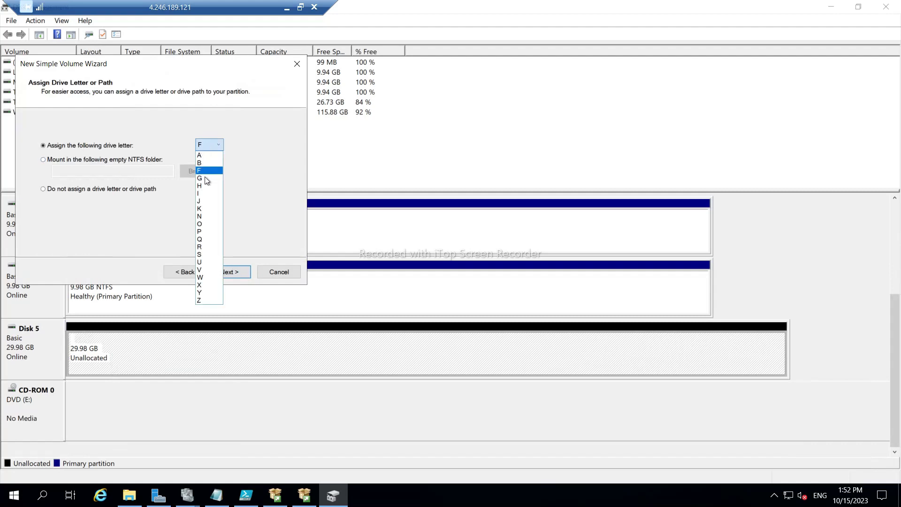
left_click(201, 231)
left_click(227, 270)
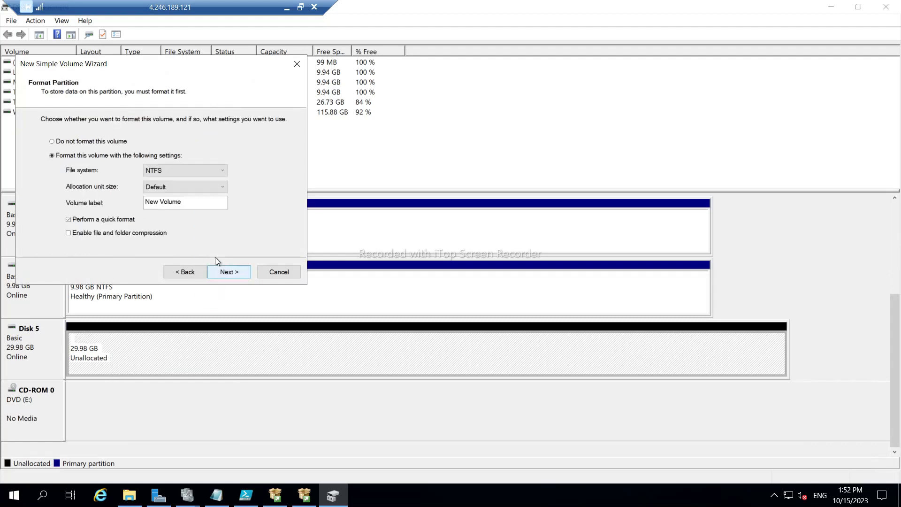
left_click_drag(183, 201, 145, 202)
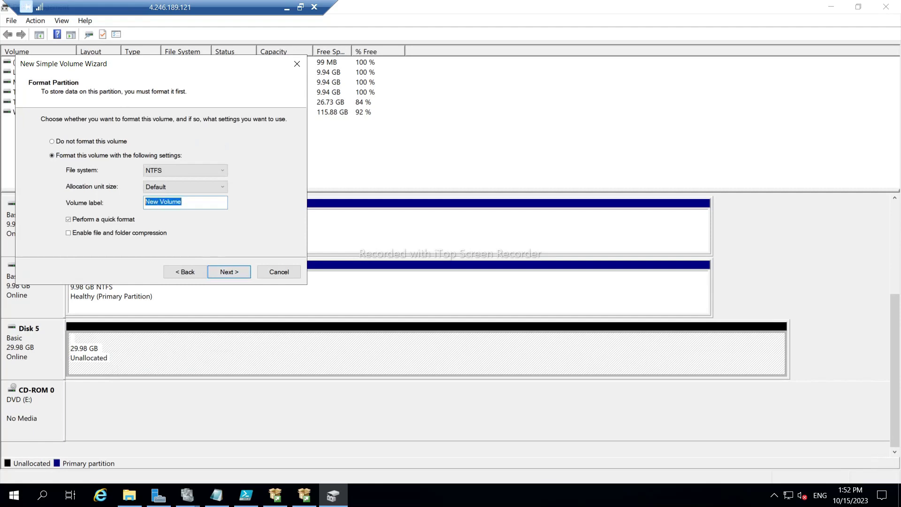
type("Programfiles")
left_click(230, 272)
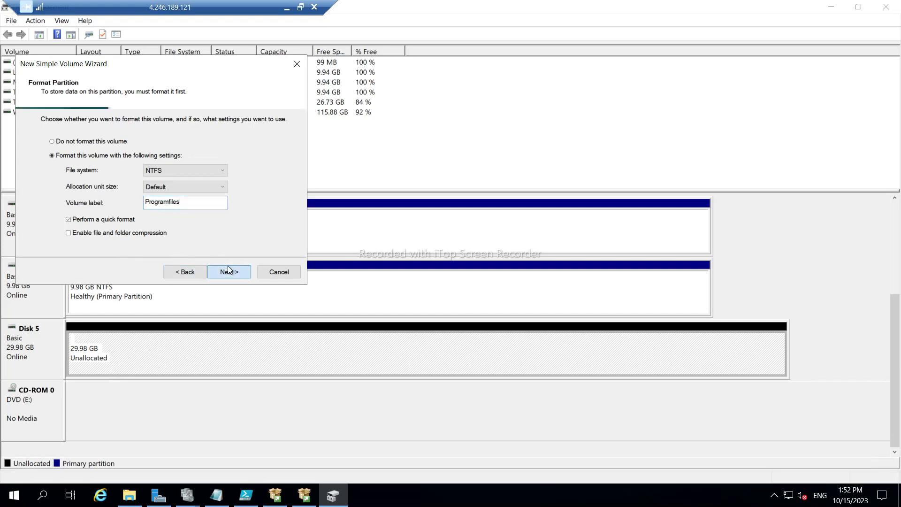
left_click(230, 272)
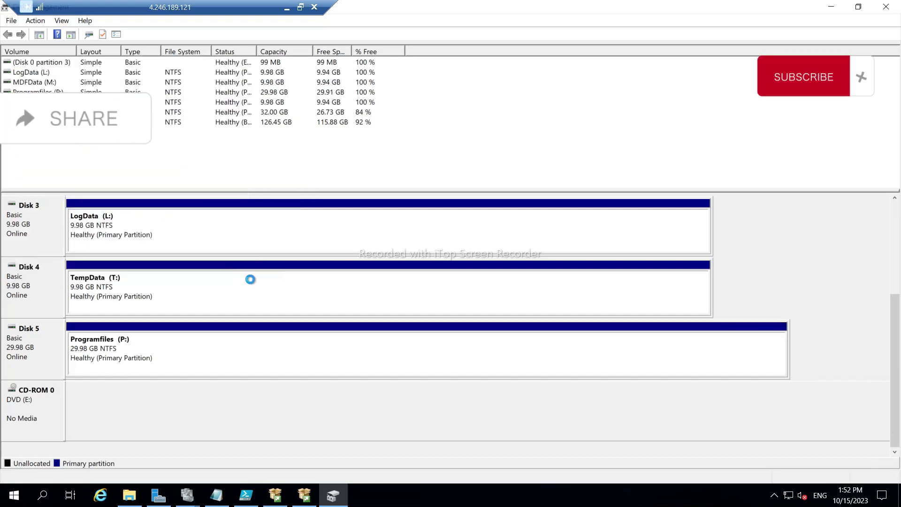
Open the Disks page of the SQLNode02 virtual machine in the Azure portal.
left_click(286, 8)
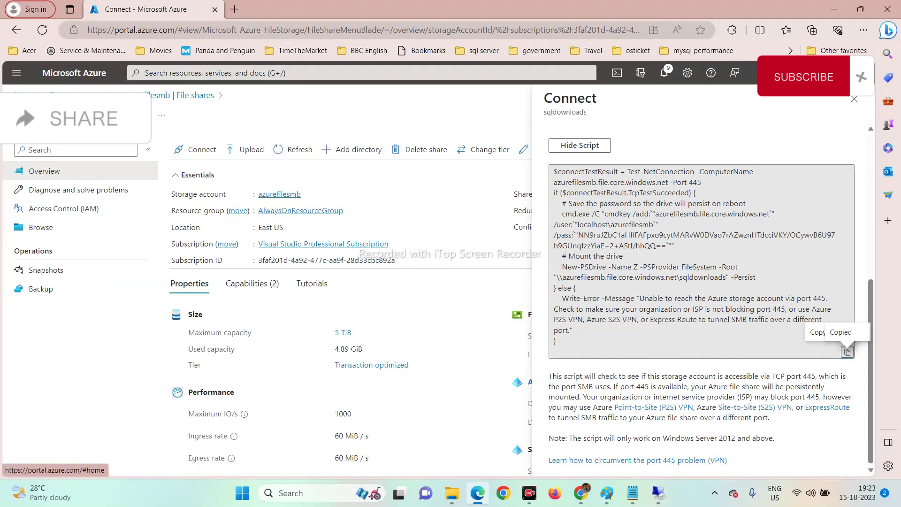
left_click(20, 94)
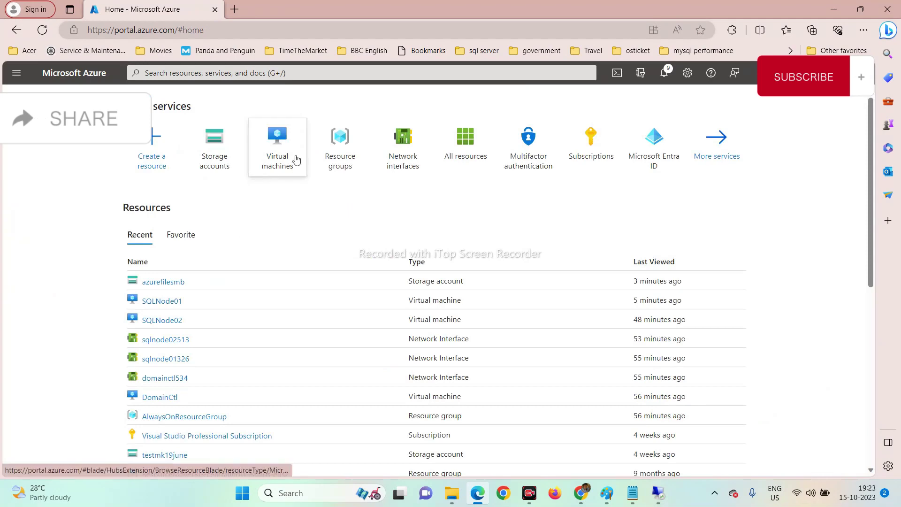
left_click(294, 160)
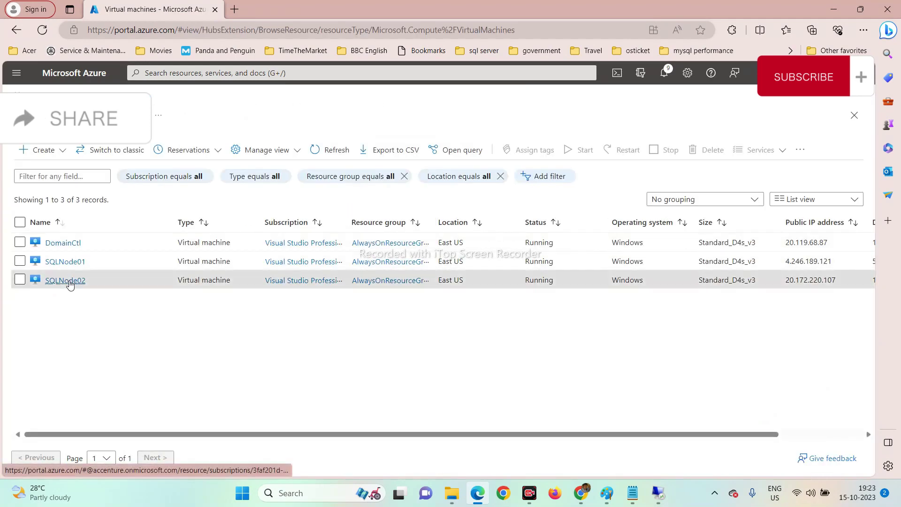
left_click(71, 281)
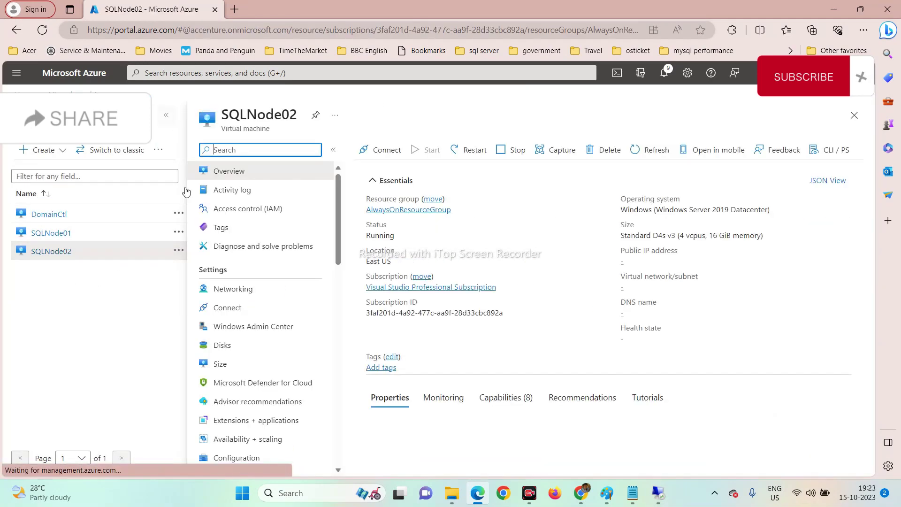
left_click(223, 344)
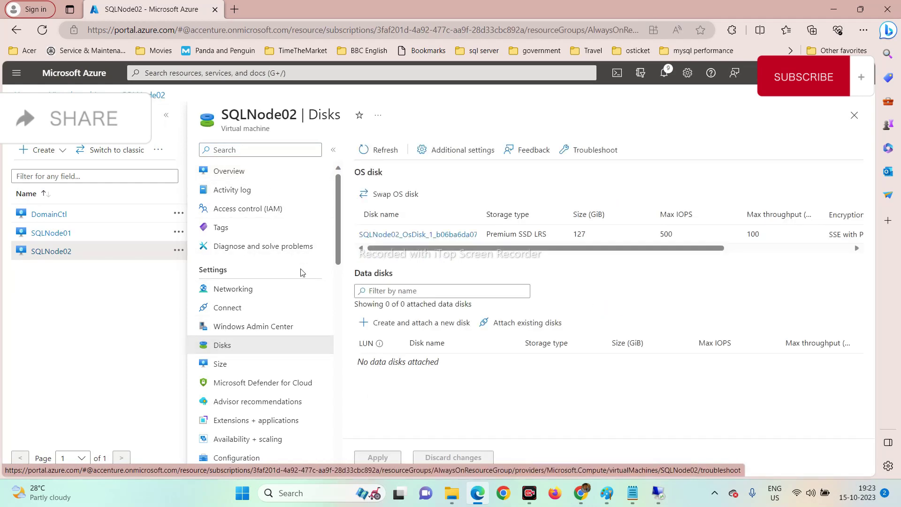
left_click(166, 115)
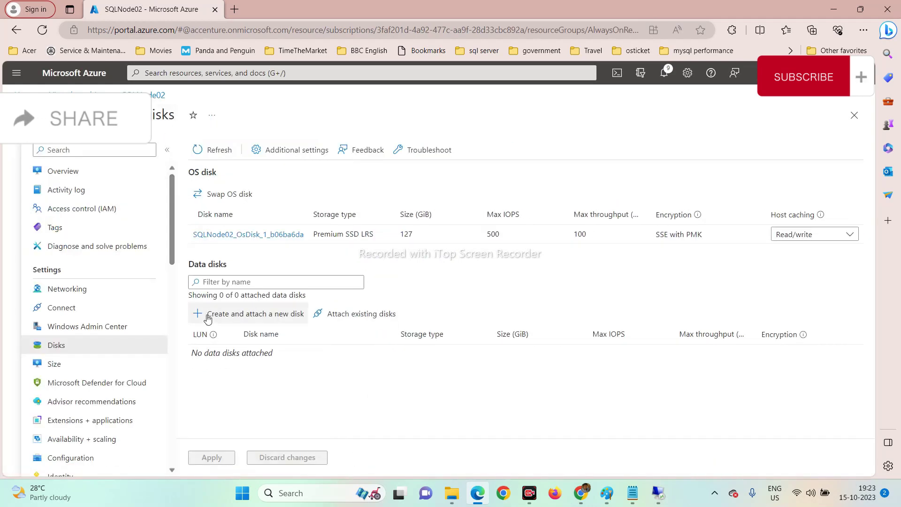
Add two new data disk rows and set the first to Programfile02 with 30 GiB.
left_click(239, 318)
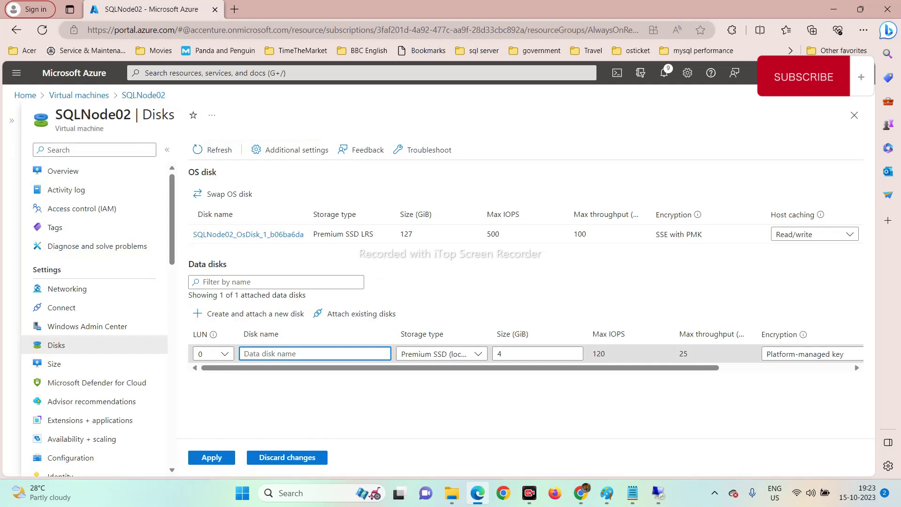
type("MDFData")
left_click(249, 313)
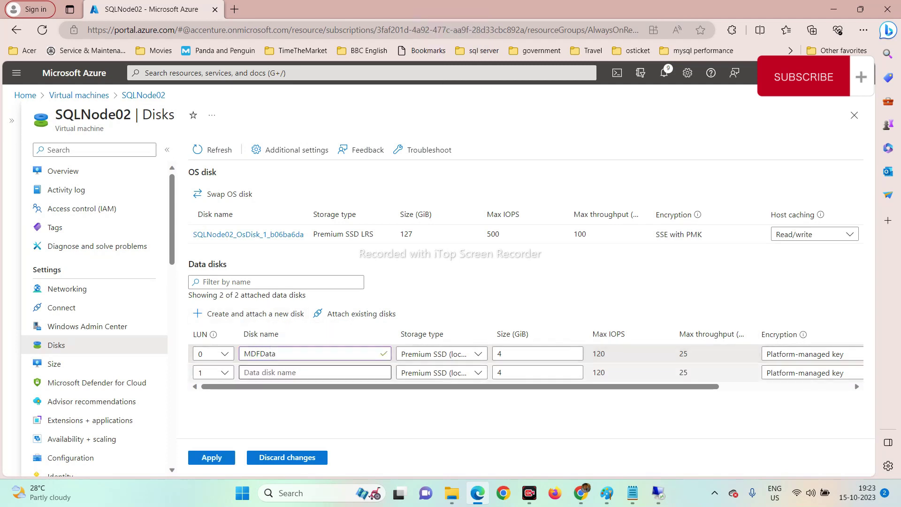
left_click(215, 356)
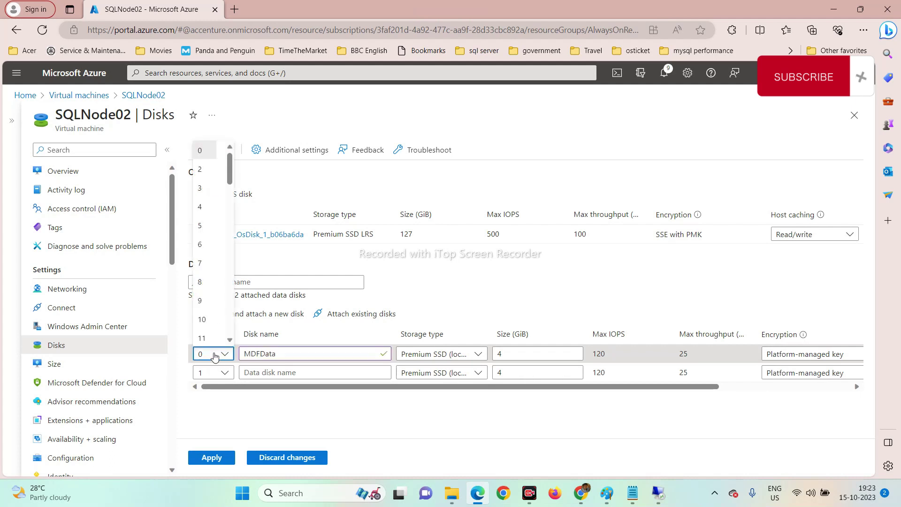
left_click(215, 356)
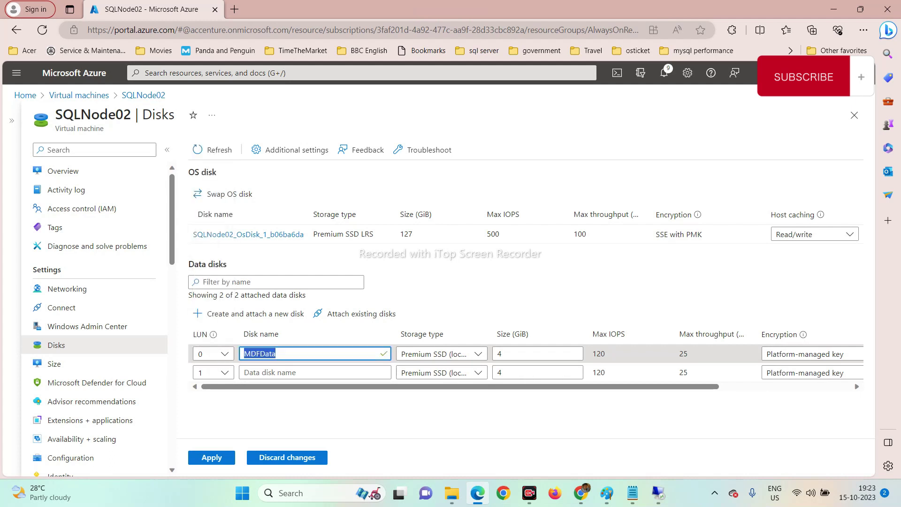
left_click(215, 357)
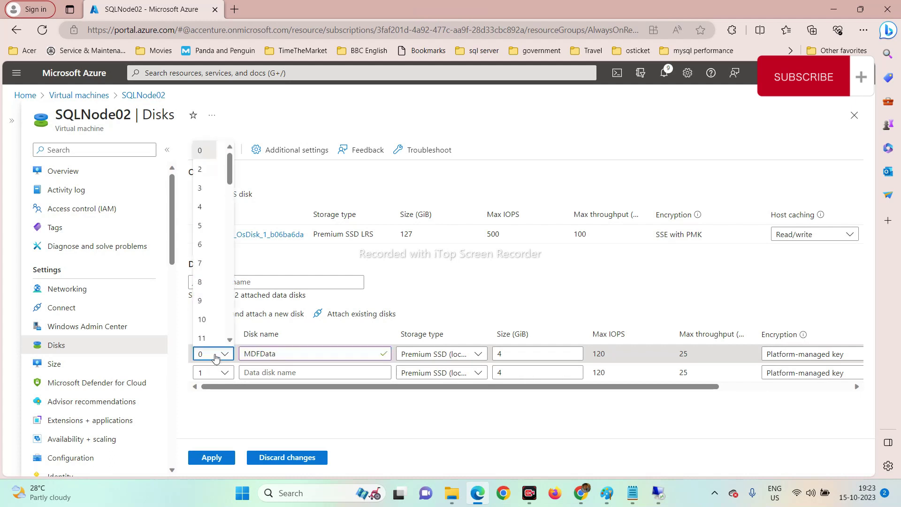
left_click(215, 359)
left_click_drag(277, 355, 239, 360)
type("Pro")
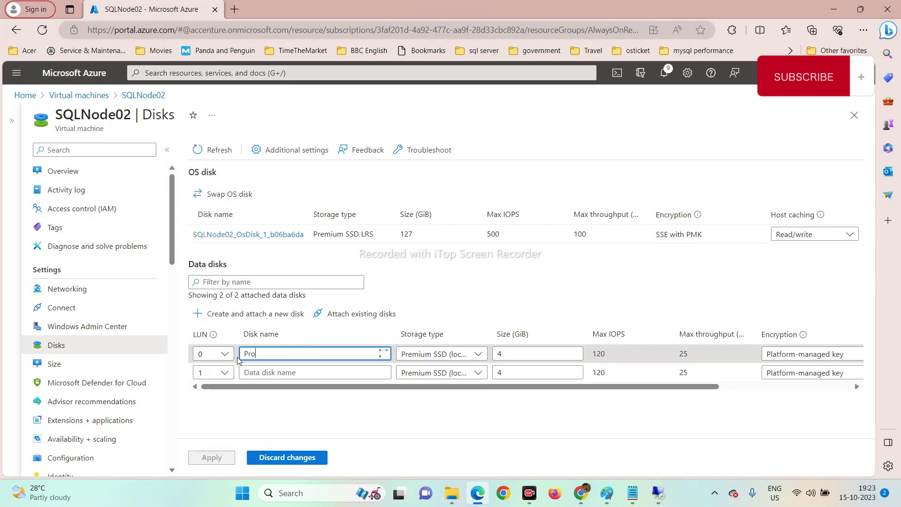
type("gramfile02")
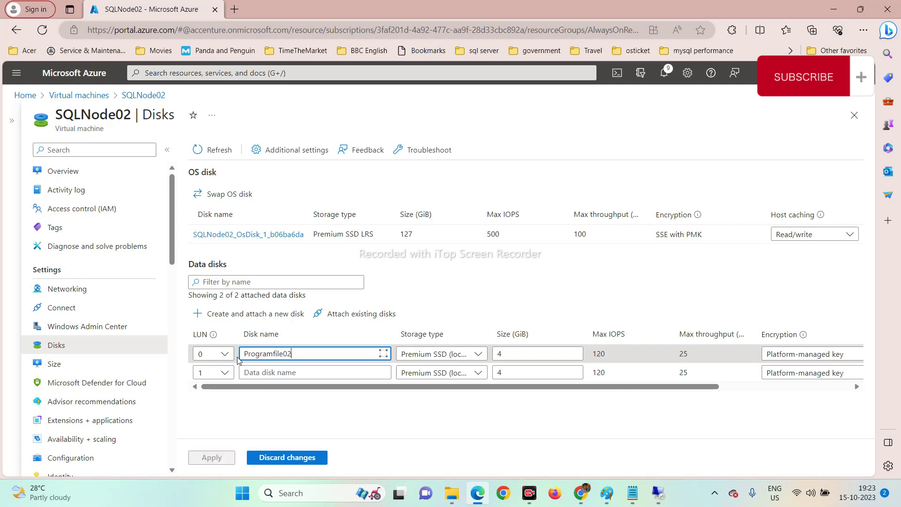
key("Tab")
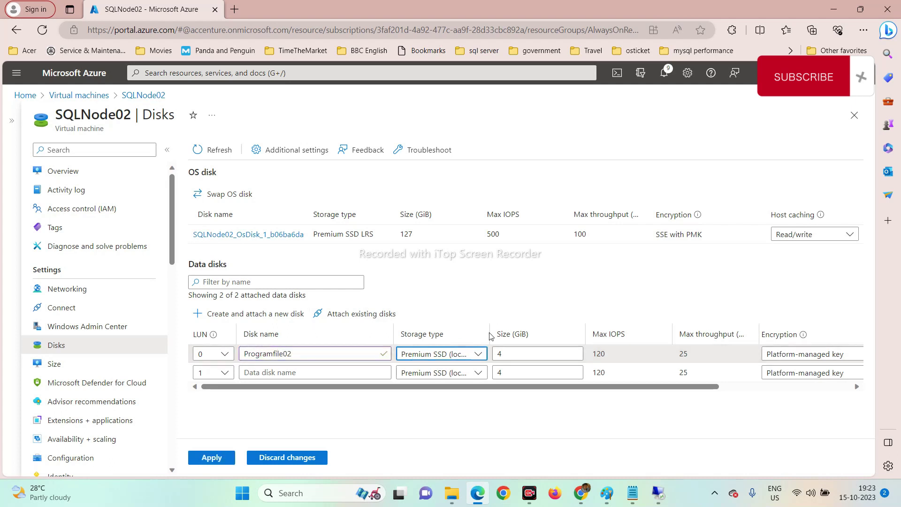
key("Tab")
type("30")
key("Tab")
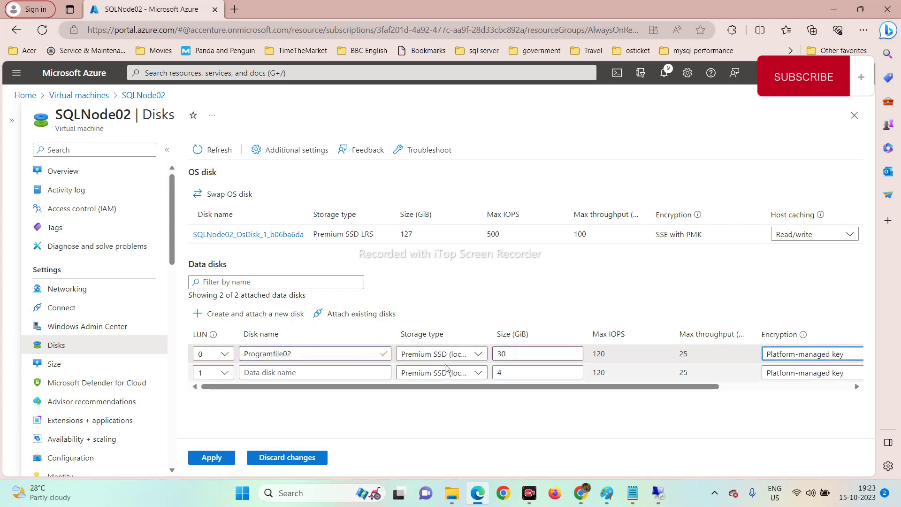
Name the second new disk MDFData02 with a size of 10 GiB.
left_click(329, 373)
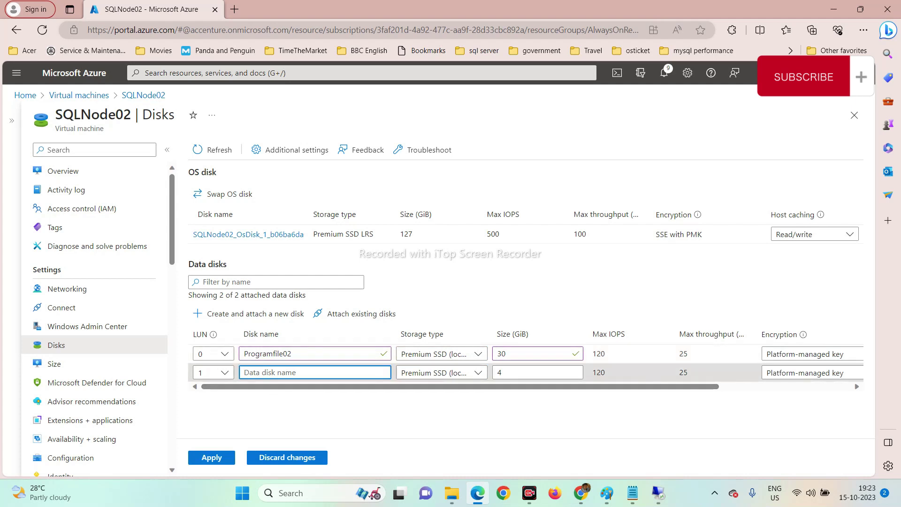
key("Caps_Lock")
type("MDFD")
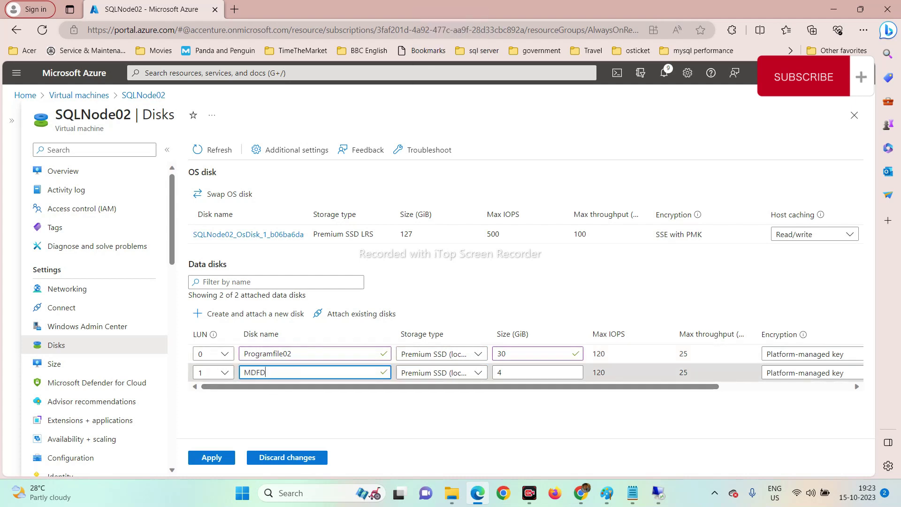
key("Caps_Lock")
type("ata")
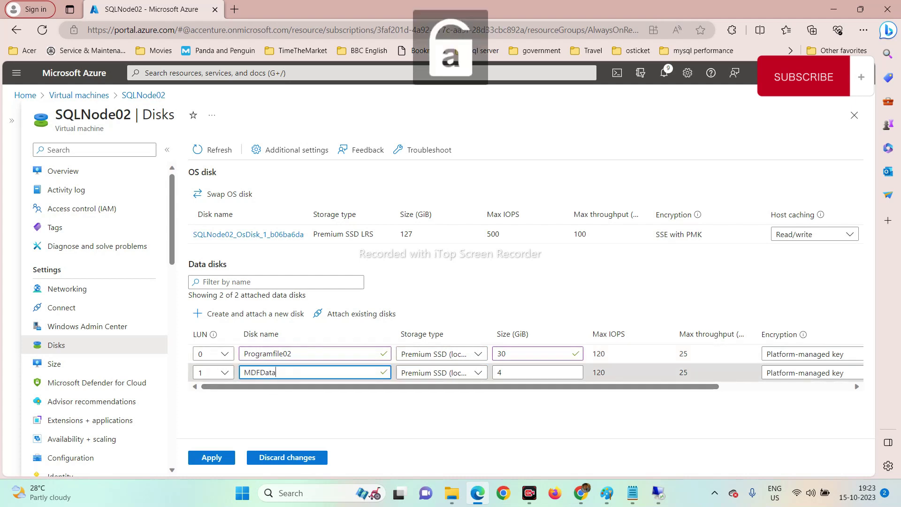
key("Tab")
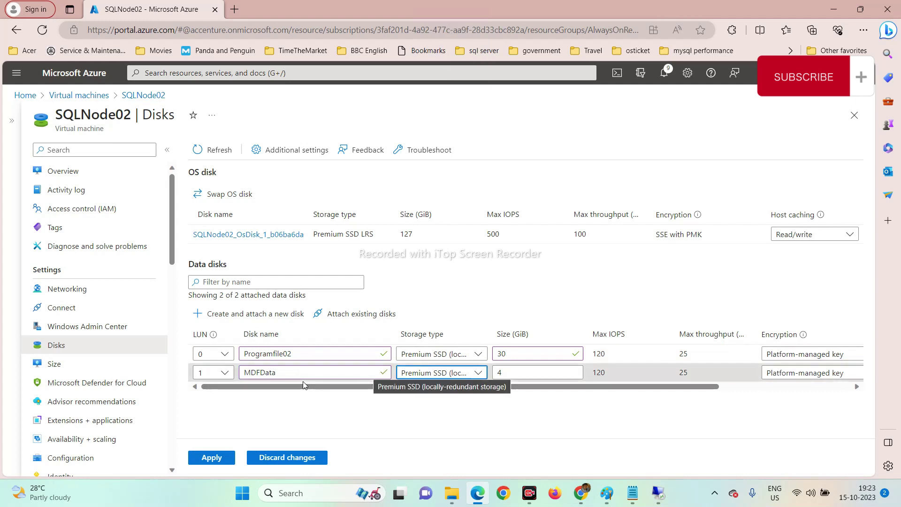
left_click(304, 374)
type("02")
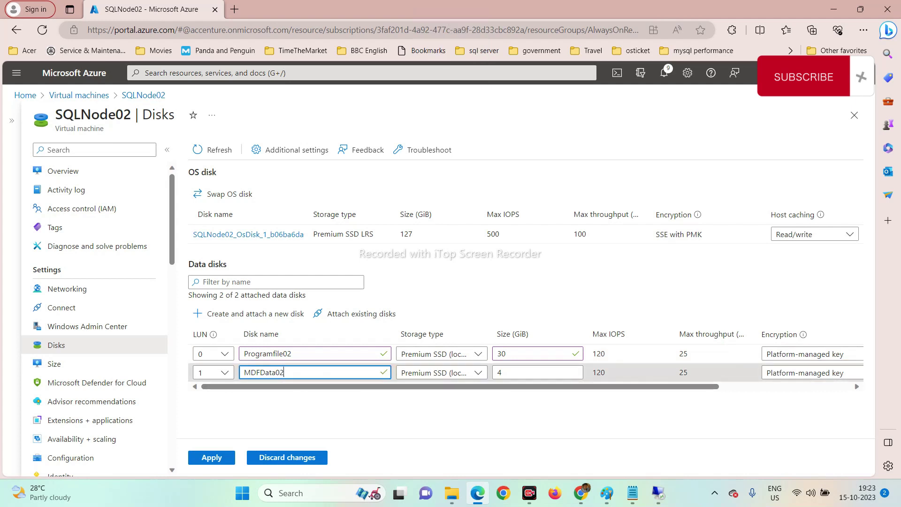
key("Tab")
key("Tab")
type("10")
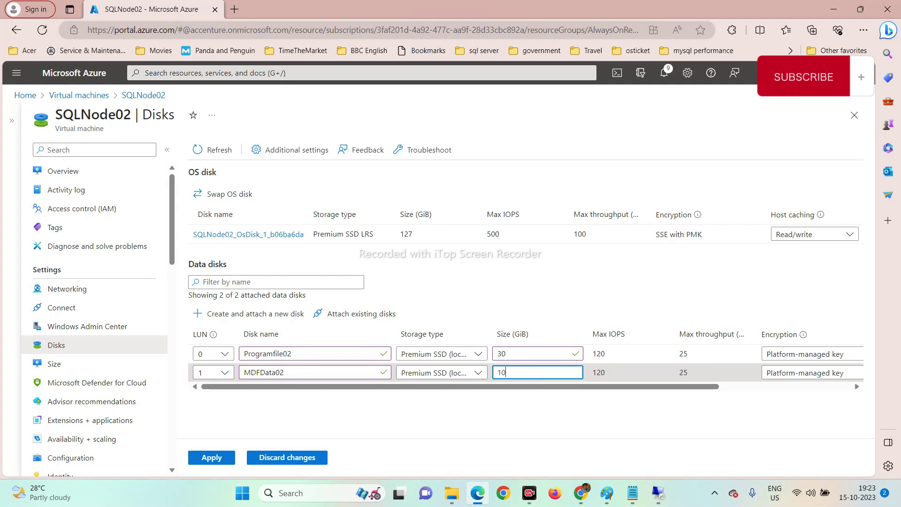
Add a third new data disk named LogData02.
left_click(242, 314)
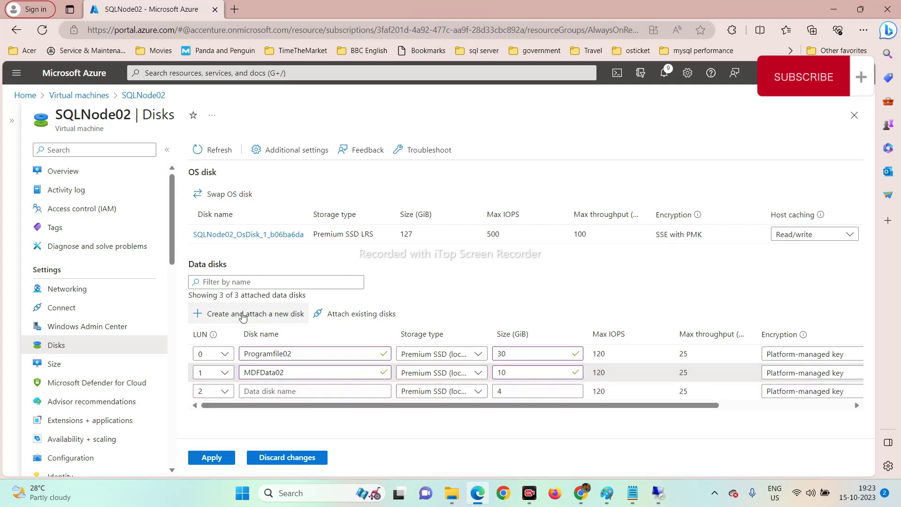
left_click(258, 391)
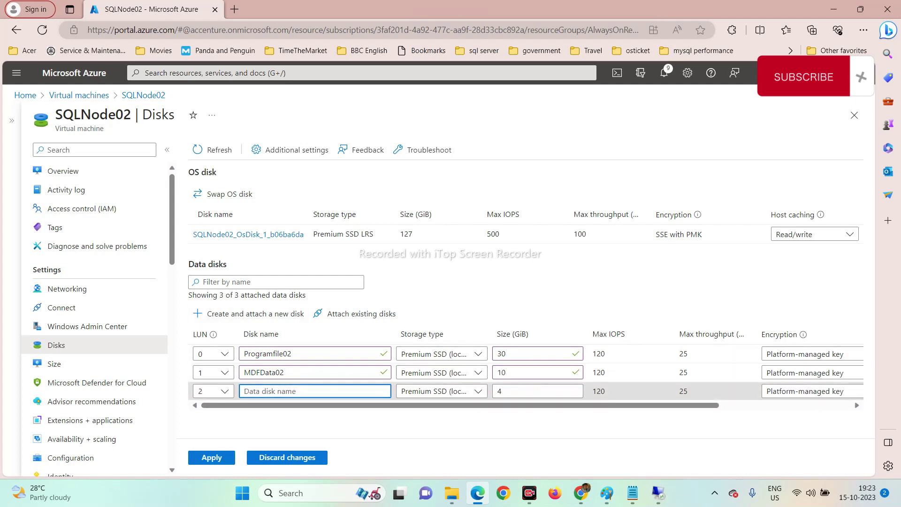
key("Caps_Lock")
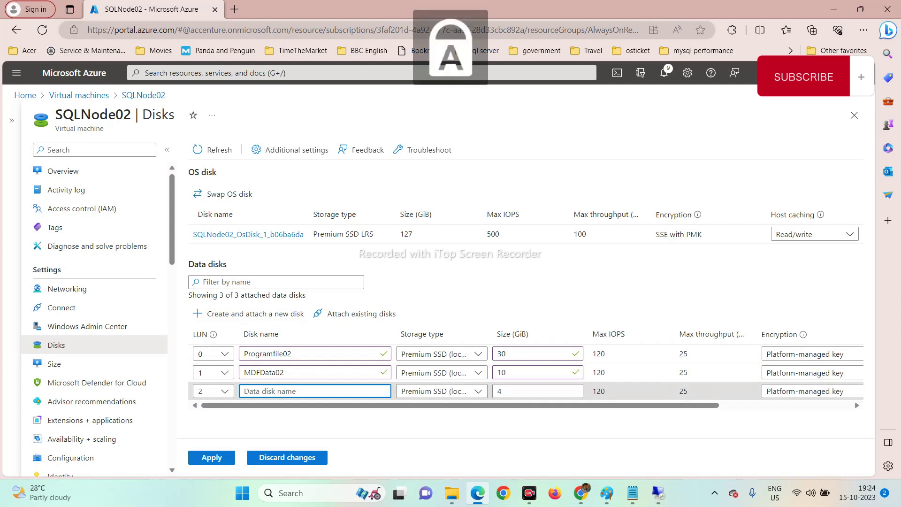
key("Caps_Lock")
type("LogD")
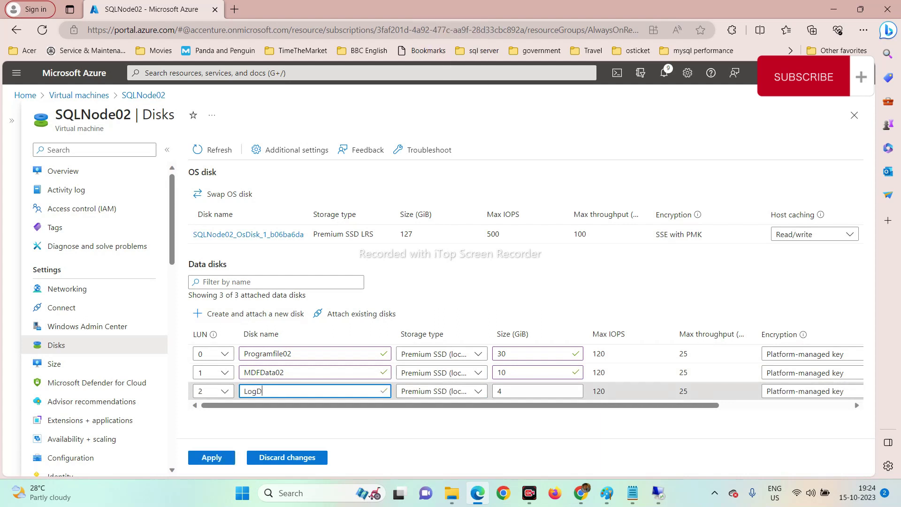
type("ata02")
key("Tab")
key("Tab")
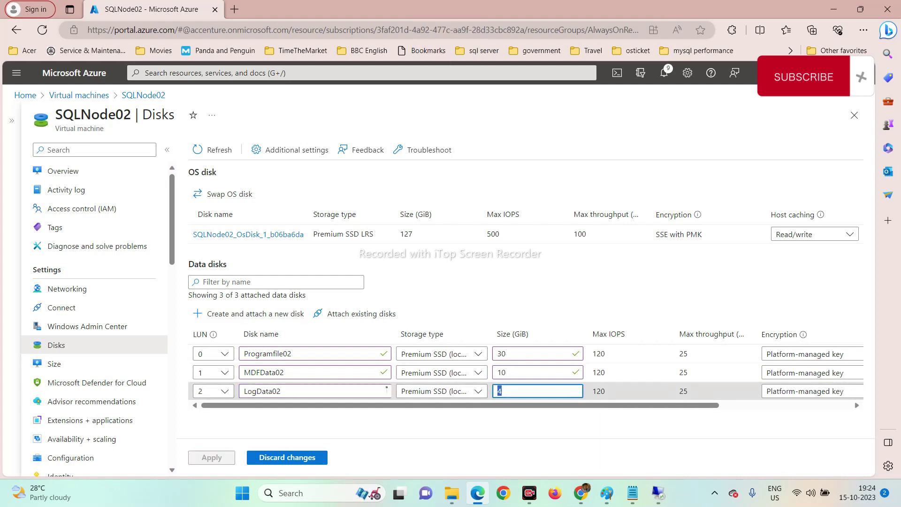
key("BackSpace")
type("20")
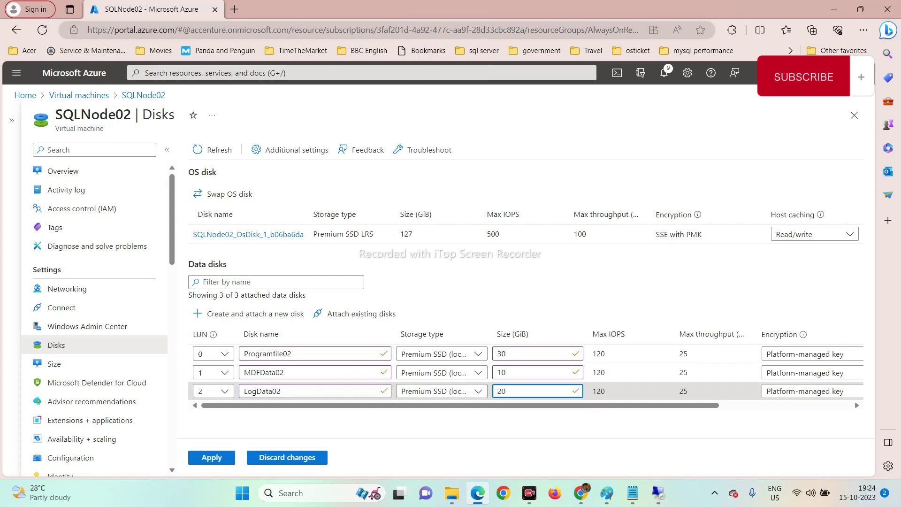
Add a fourth new data disk named TempData02 with 10 GiB.
left_click(226, 324)
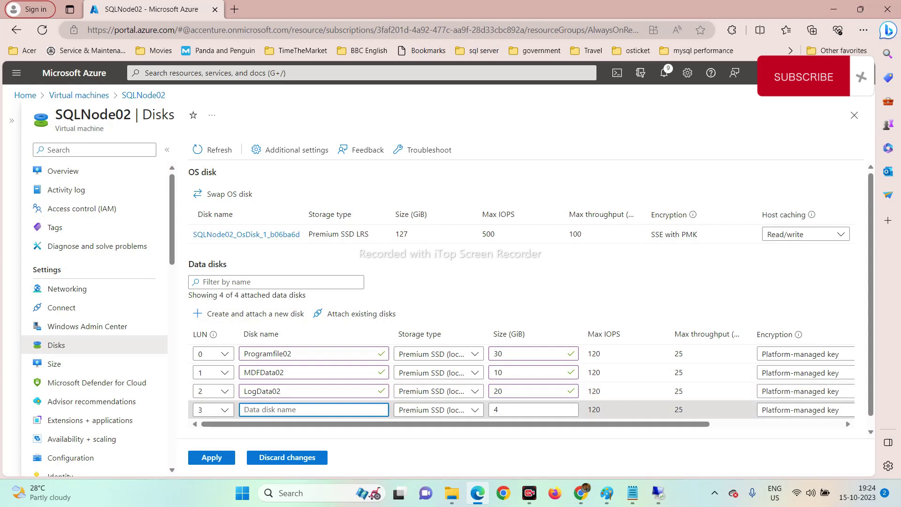
type("TempData02")
key("Tab")
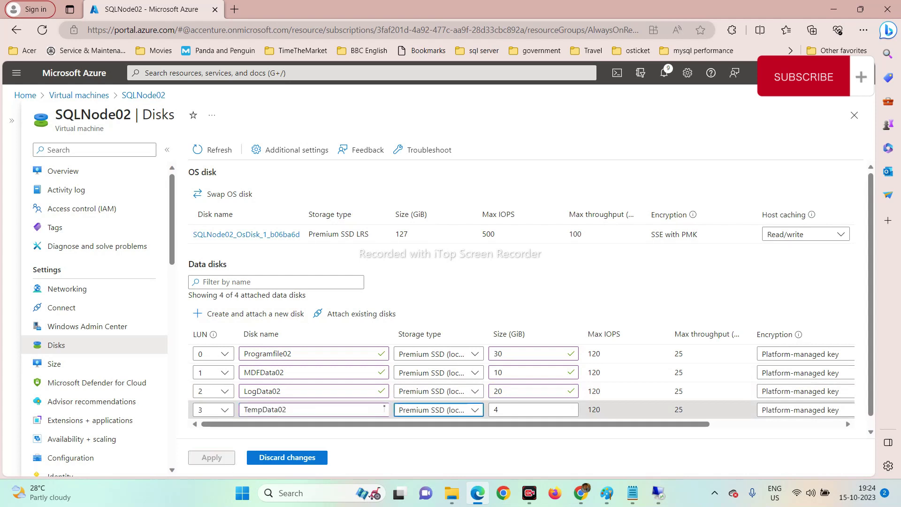
key("Tab")
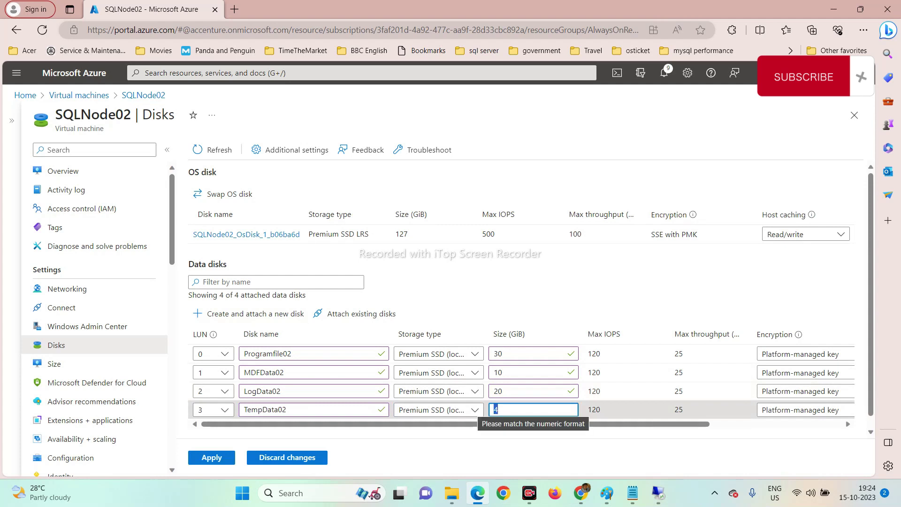
type("10")
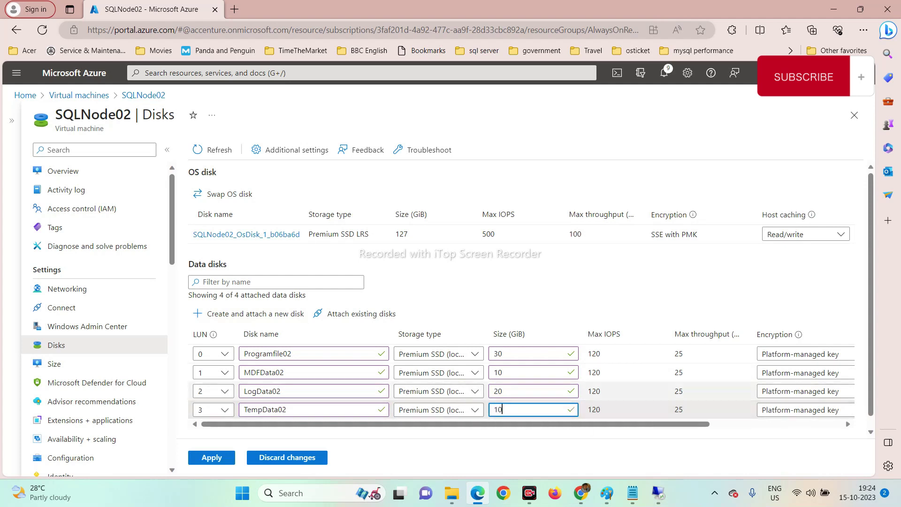
Keep LogData02 on Premium SSD at 10 GiB and apply to create all four disks.
left_click(476, 391)
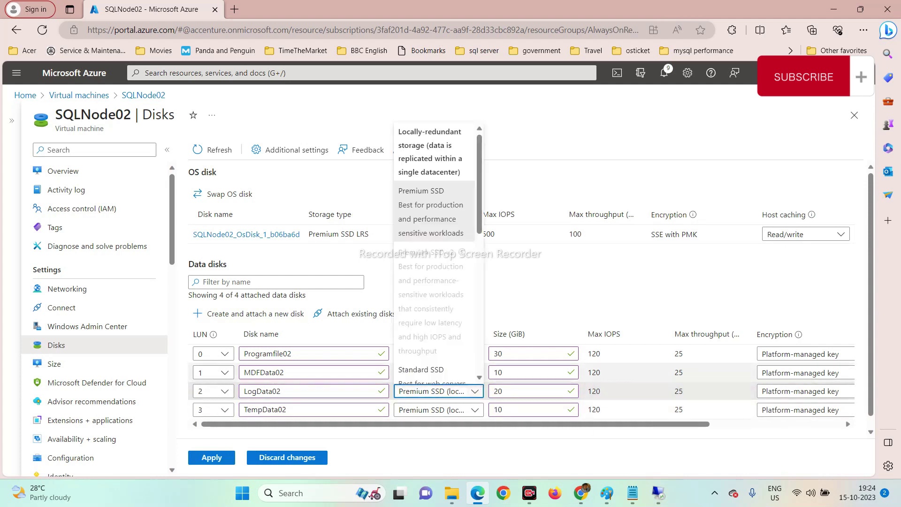
left_click(502, 391)
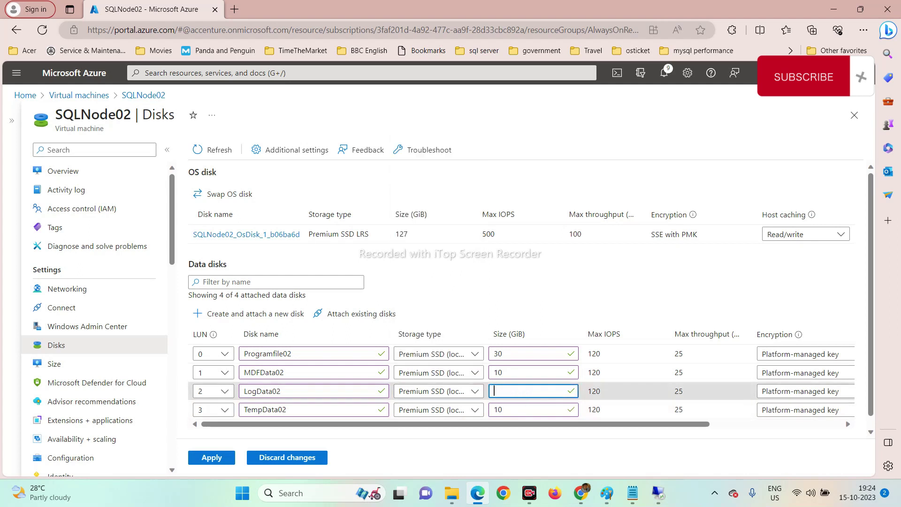
type("10")
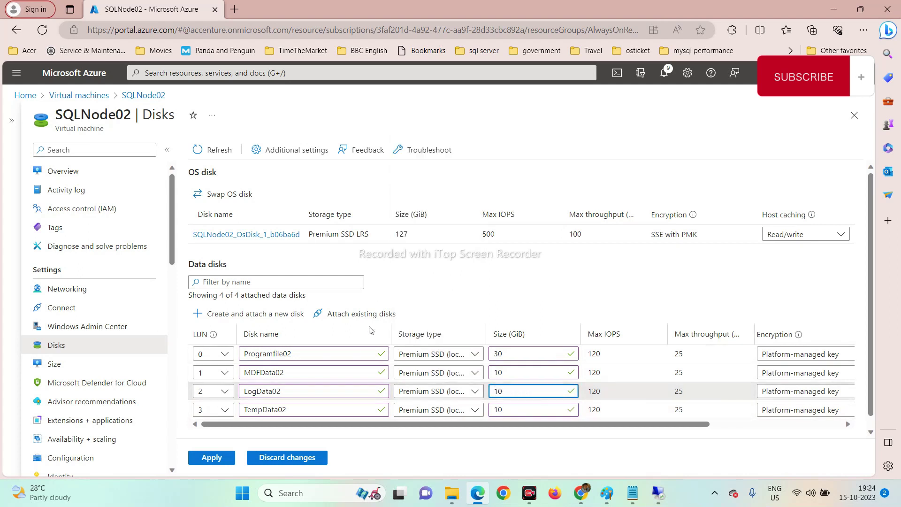
scroll(358, 306, "down", 1)
left_click(210, 458)
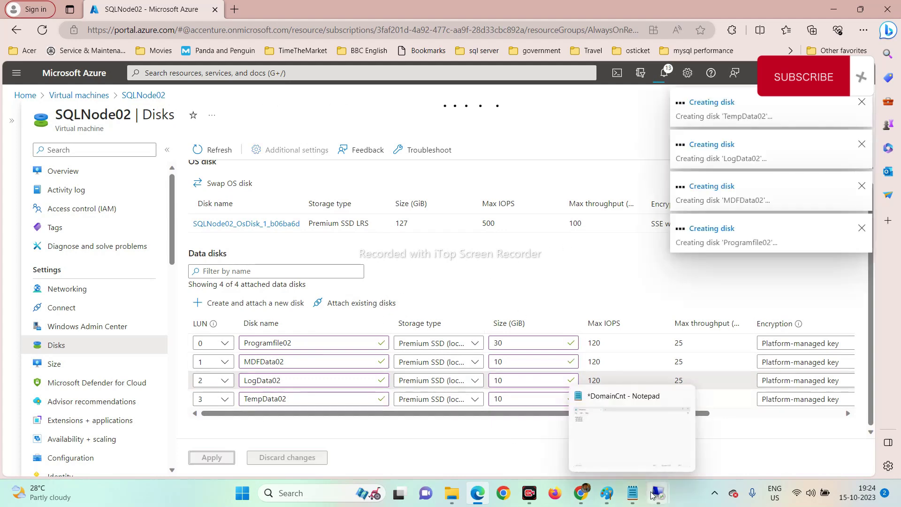
Return to the SQL Server setup window in the SQLNode02 remote session.
mouse_move(658, 493)
left_click(657, 428)
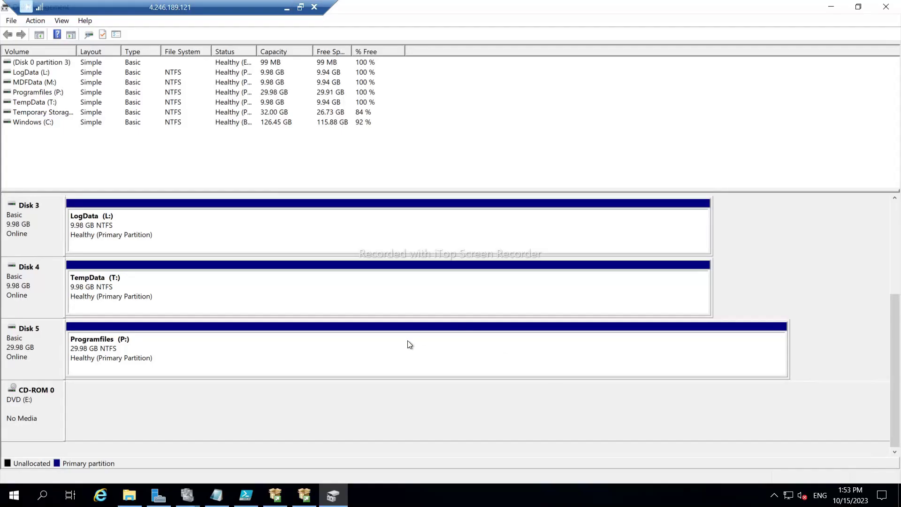
left_click(304, 496)
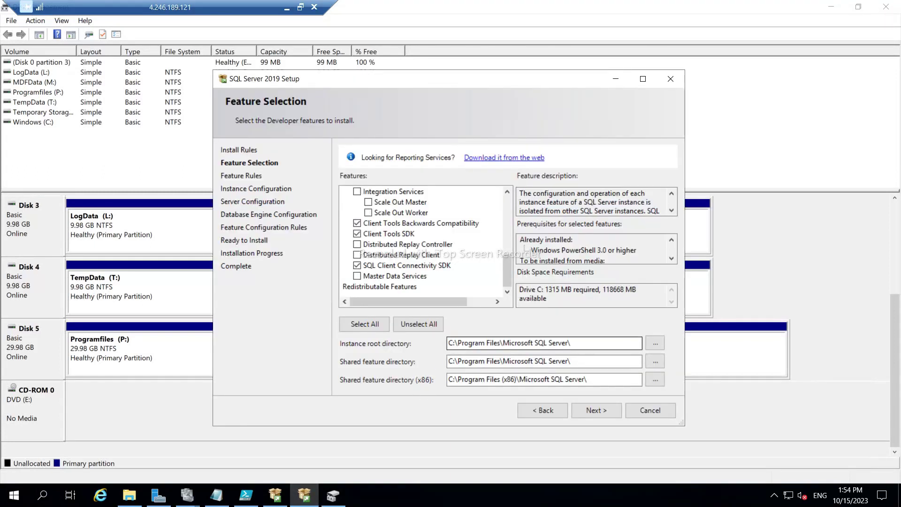
Change the instance root, shared and x86 shared feature directories from drive C: to P:.
left_click(454, 343)
key("BackSpace")
type("P")
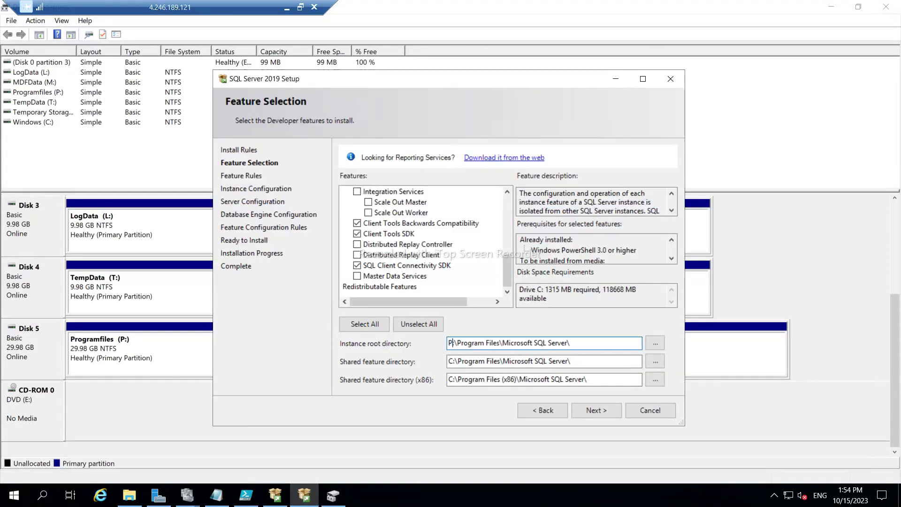
left_click(454, 361)
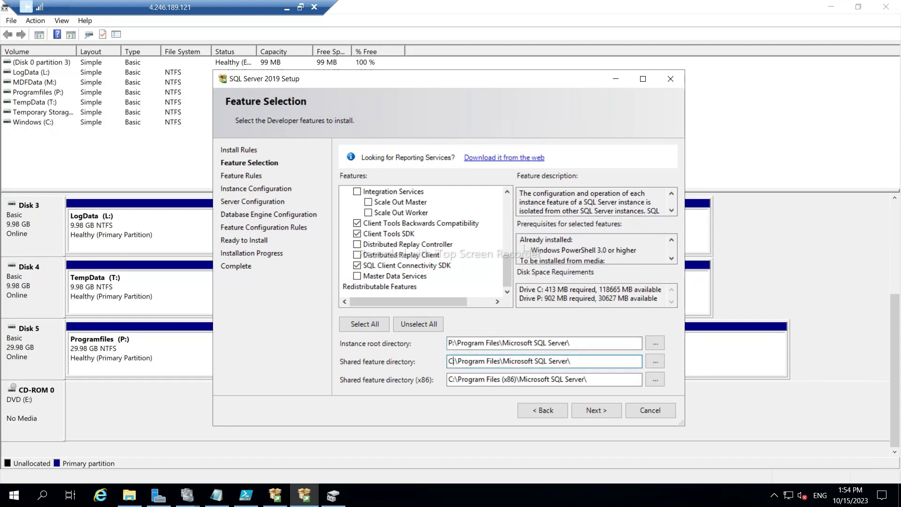
key("BackSpace")
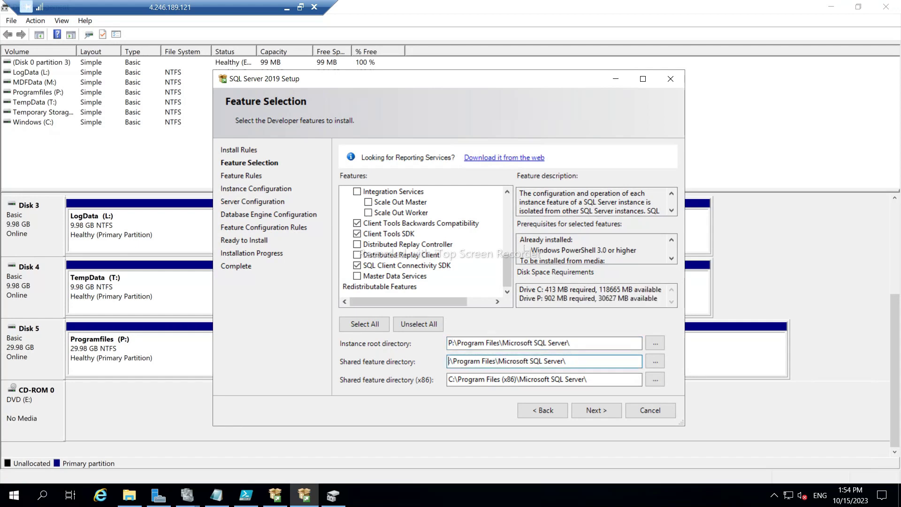
type("P")
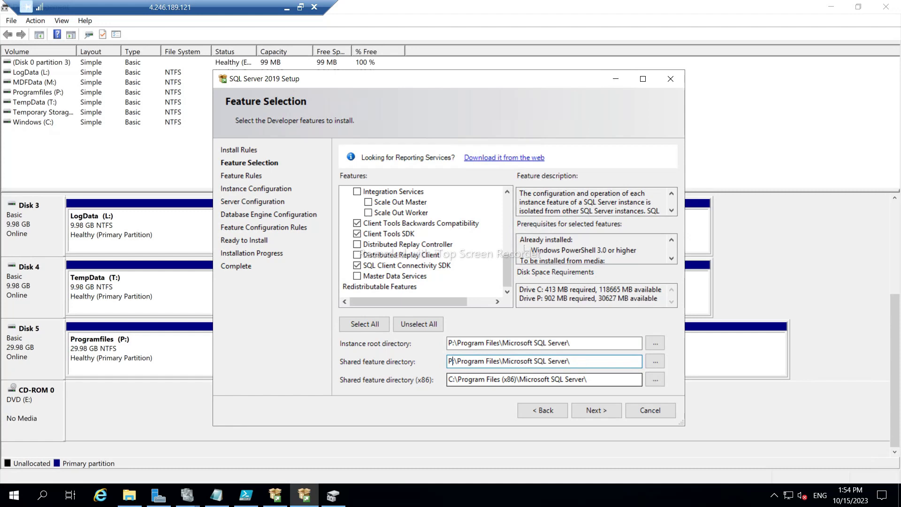
left_click(454, 379)
key("BackSpace")
Finish the x86 directory on P: and accept the default MSSQLSERVER instance.
type("P")
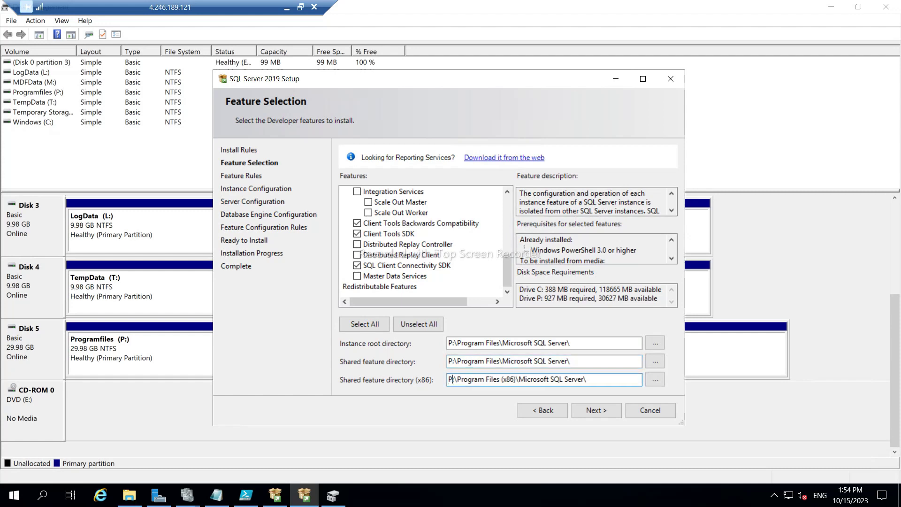
left_click(594, 411)
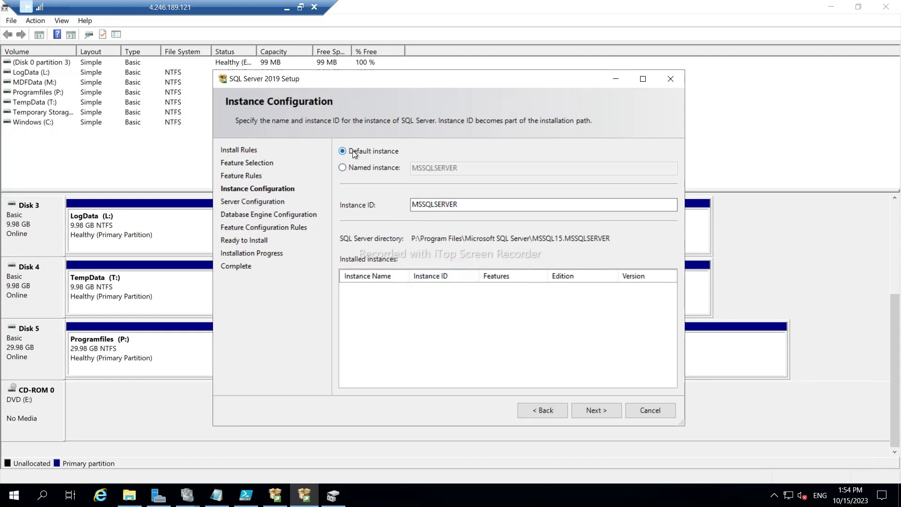
left_click(596, 412)
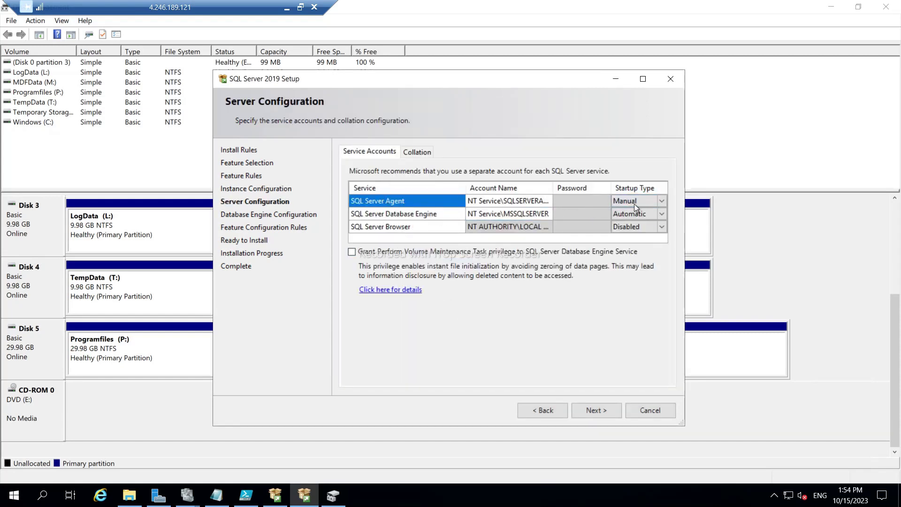
Set SQL Server Agent startup type to Automatic and continue to Database Engine Configuration.
left_click(663, 201)
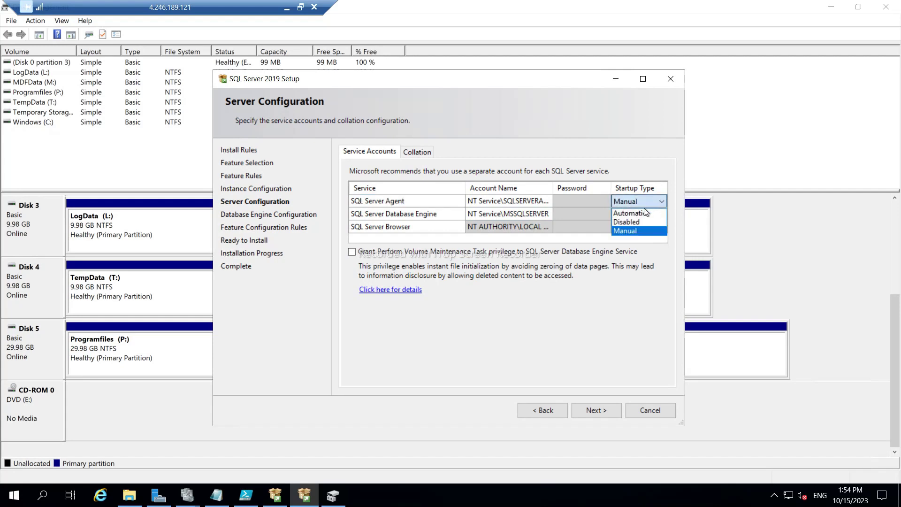
left_click(620, 216)
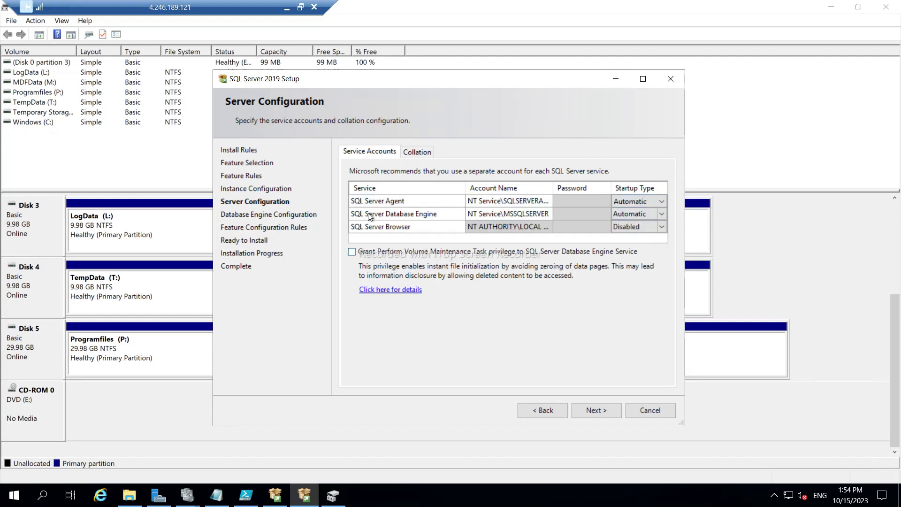
left_click(418, 150)
left_click(373, 153)
left_click(607, 409)
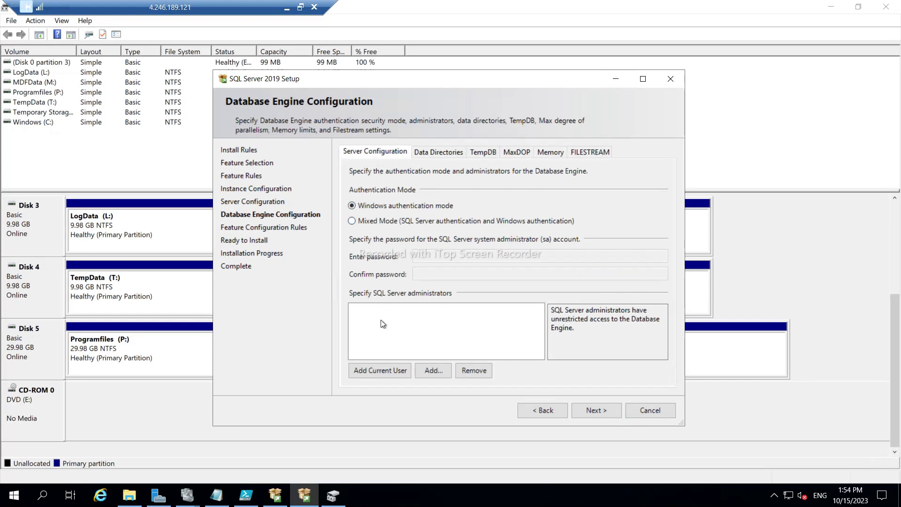
Add the current user as SQL Server administrator and set the data root directory to M:.
left_click(378, 371)
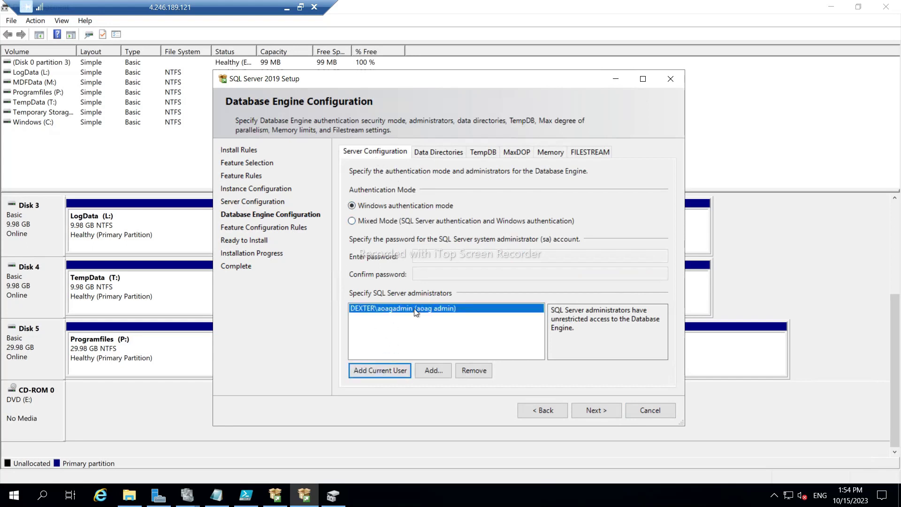
left_click(428, 152)
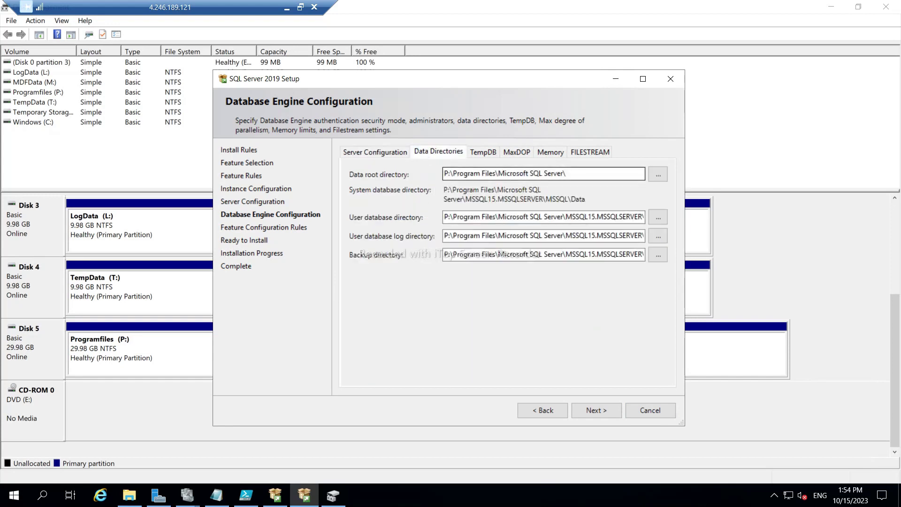
double_click(446, 174)
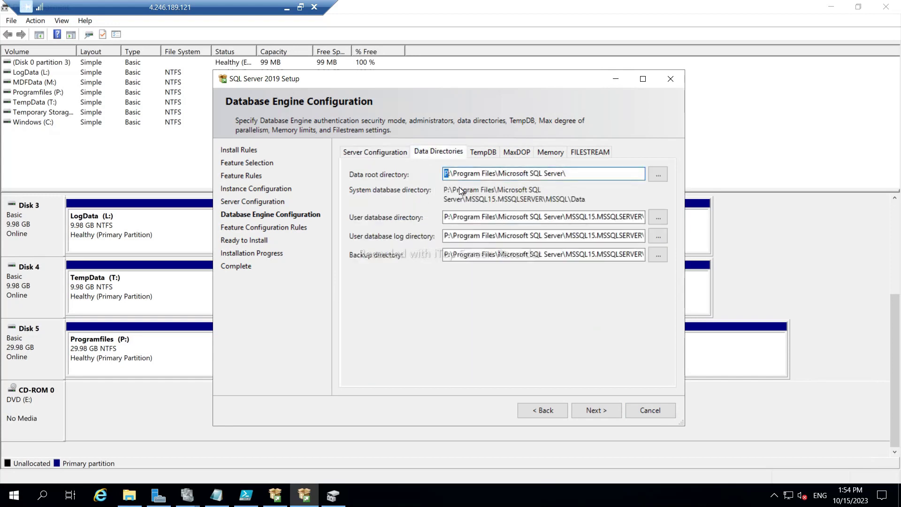
type("M")
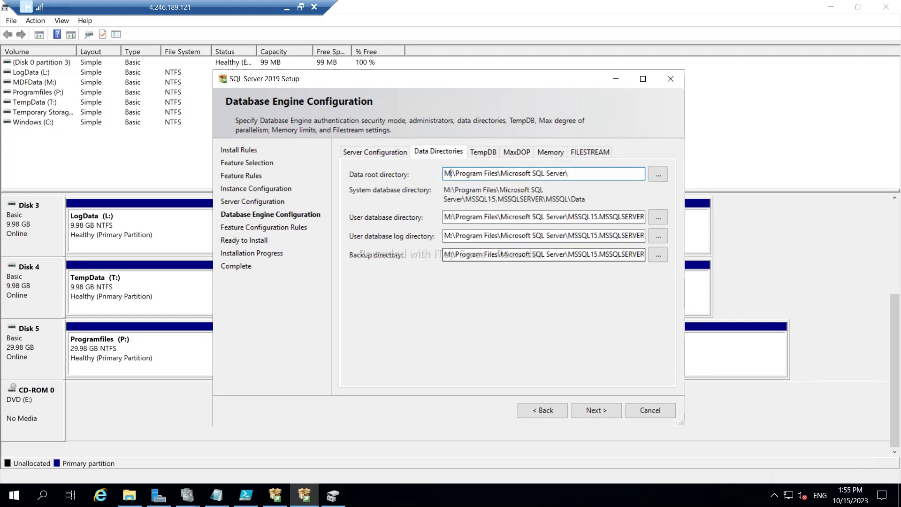
Set the backup directory to P: and the user database log directory to L:.
left_click(470, 258)
key("Home")
key("Delete")
type("P")
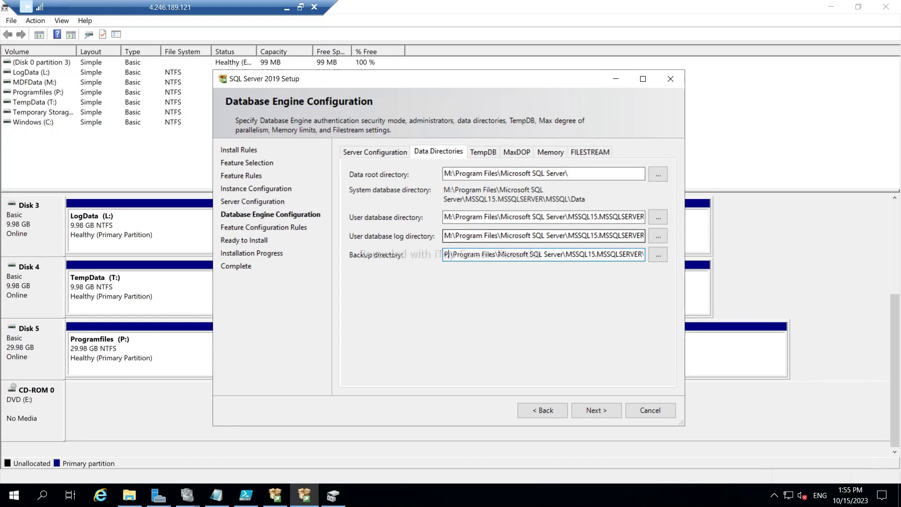
left_click(447, 236)
key("BackSpace")
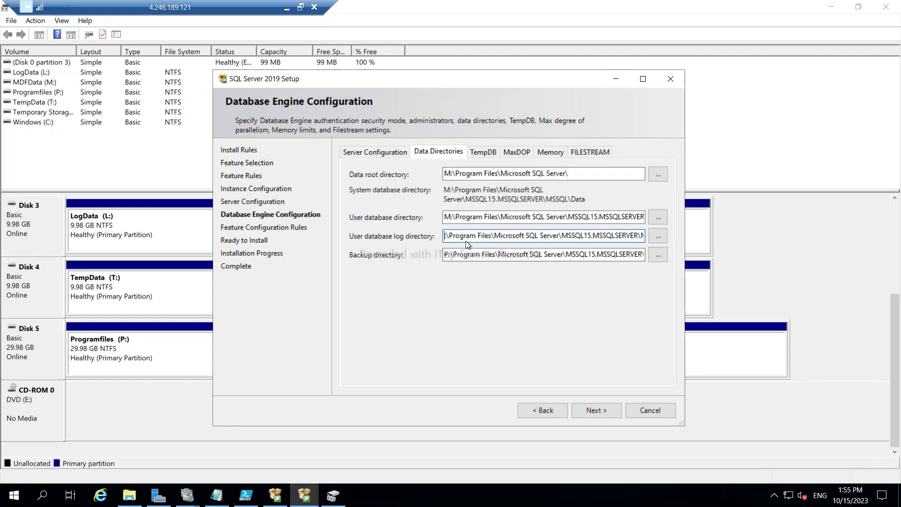
type("L")
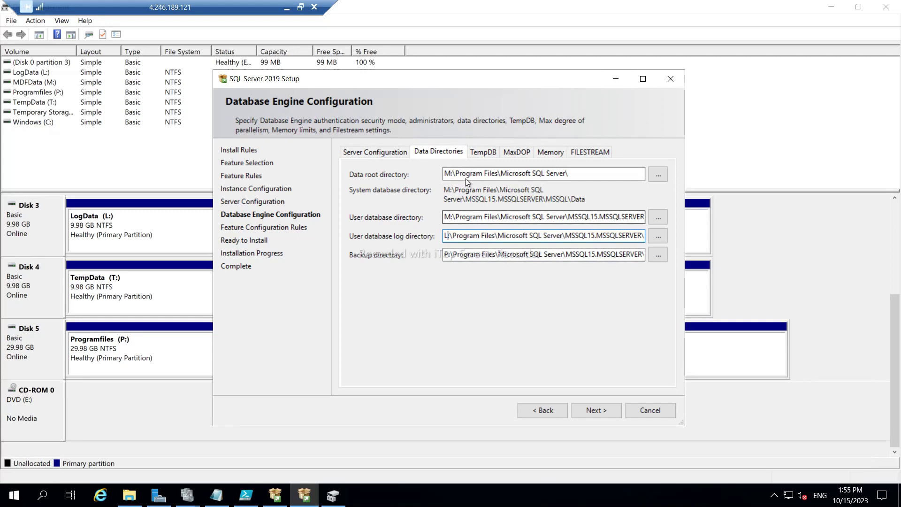
On the TempDB tab, select and copy the TempDB log directory path.
left_click(483, 154)
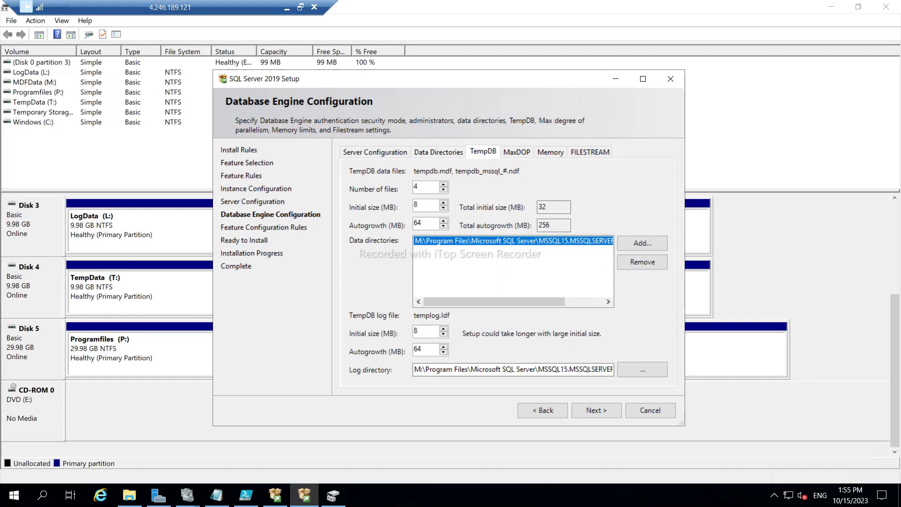
left_click(549, 368)
key("ctrl+a")
key("ctrl+c")
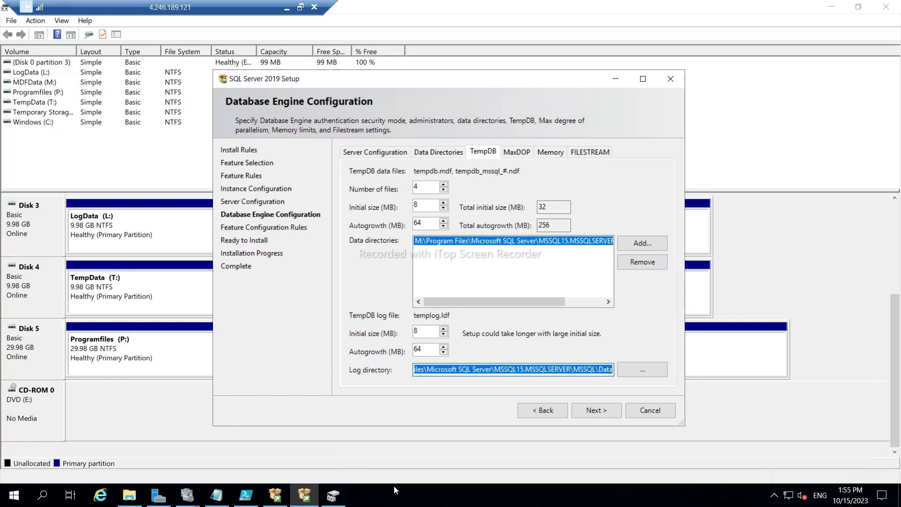
In Notepad, turn the pasted path into mkdir "T:\...\MSSQL15.MSSQLSERVER\MSSQL\Data" and copy the line.
left_click(213, 502)
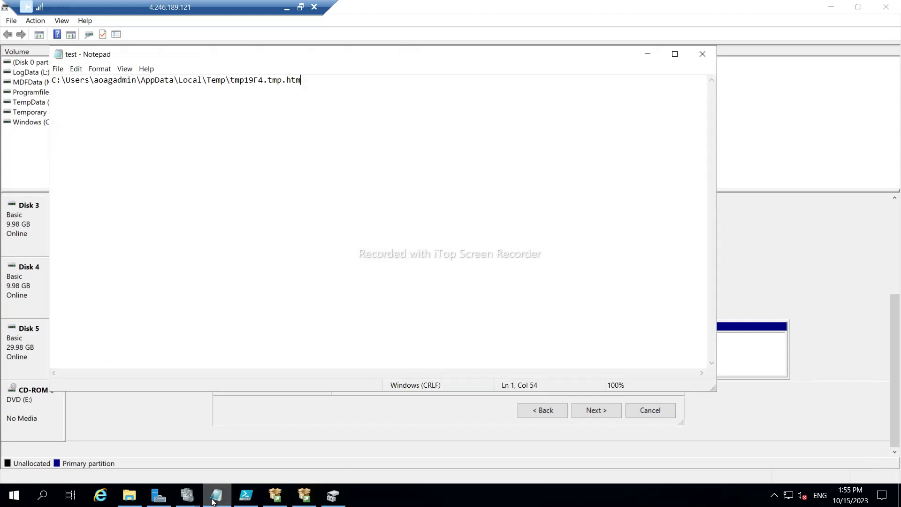
key("Return")
key("Return")
key("Return")
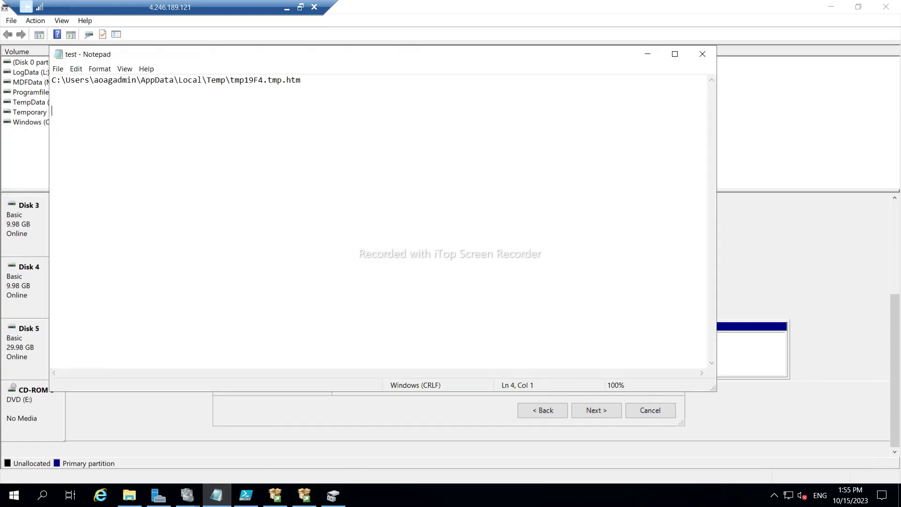
key("ctrl+v")
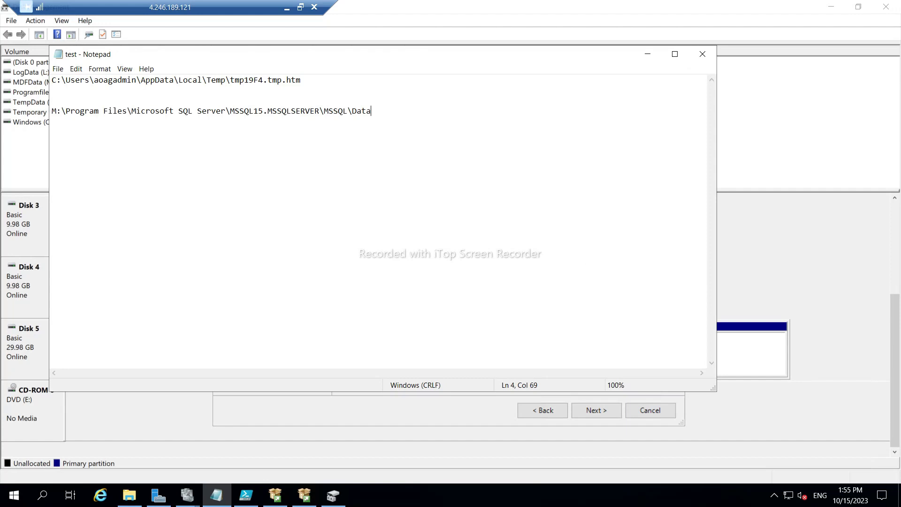
key("Home")
key("Delete")
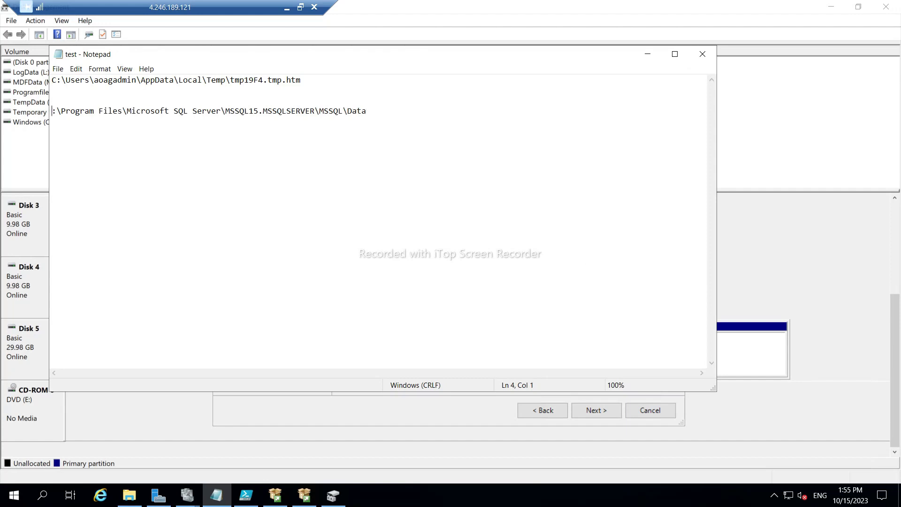
type("T")
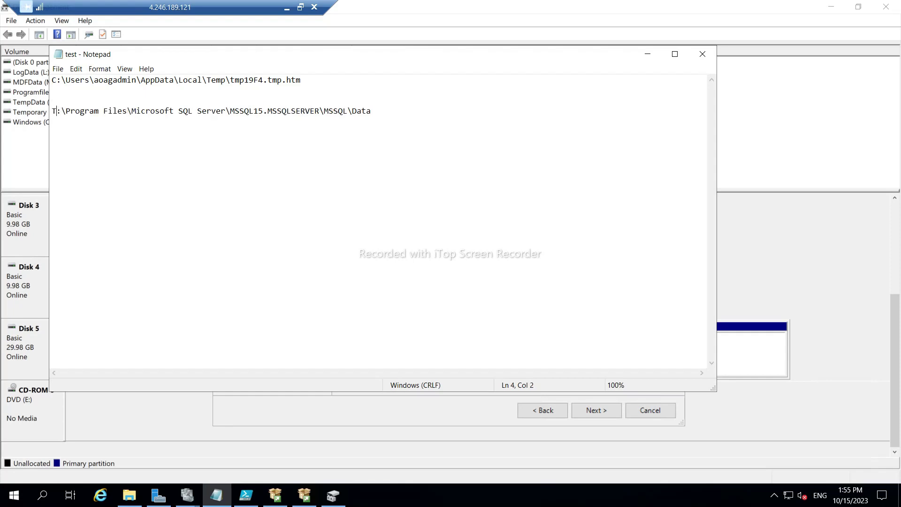
type("mkdir ")
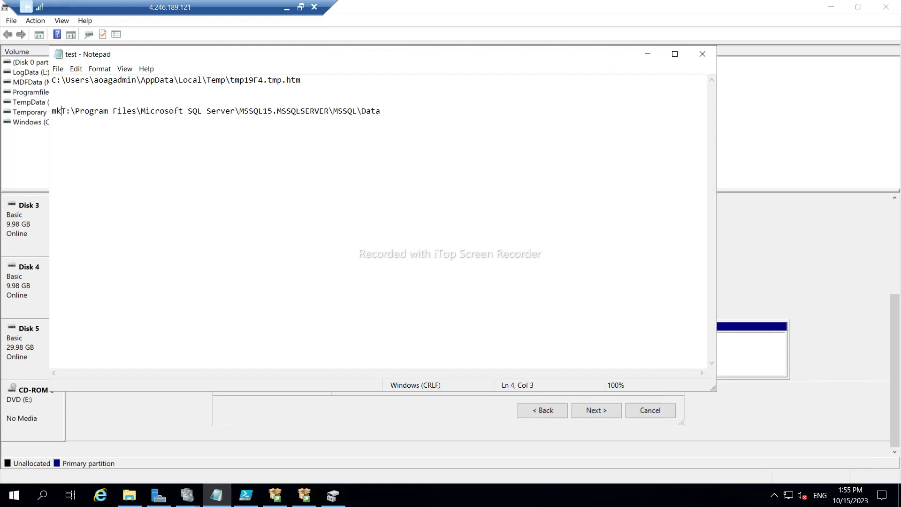
type("\"")
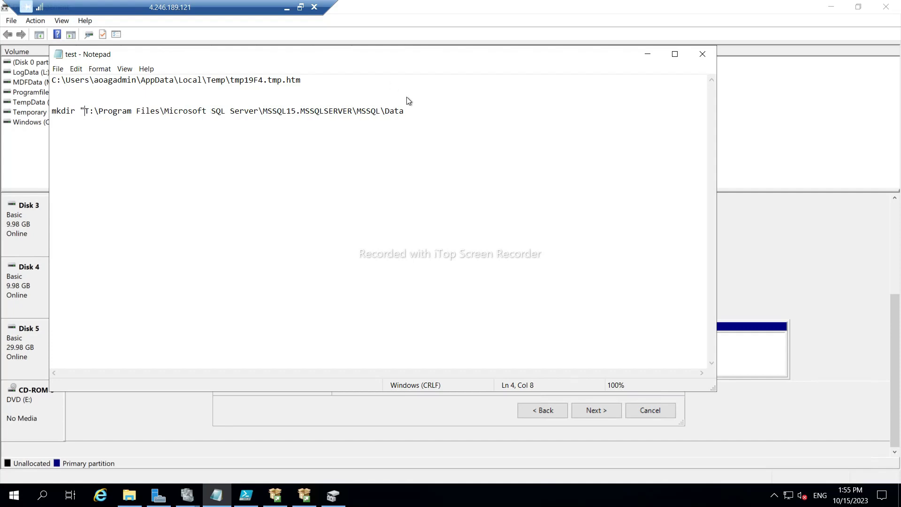
key("End")
type("\"")
key("shift+Home")
key("ctrl+c")
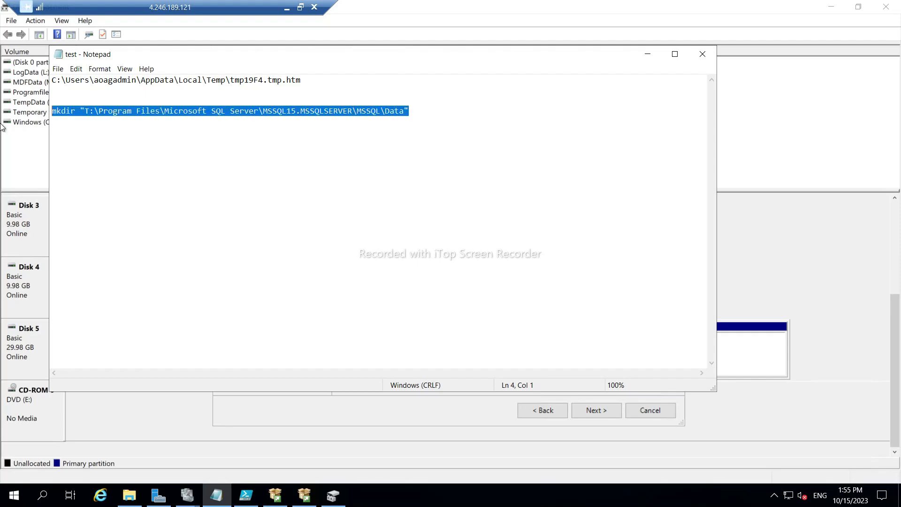
In a new PowerShell ISE script, paste the mkdir command onto two lines.
left_click(246, 495)
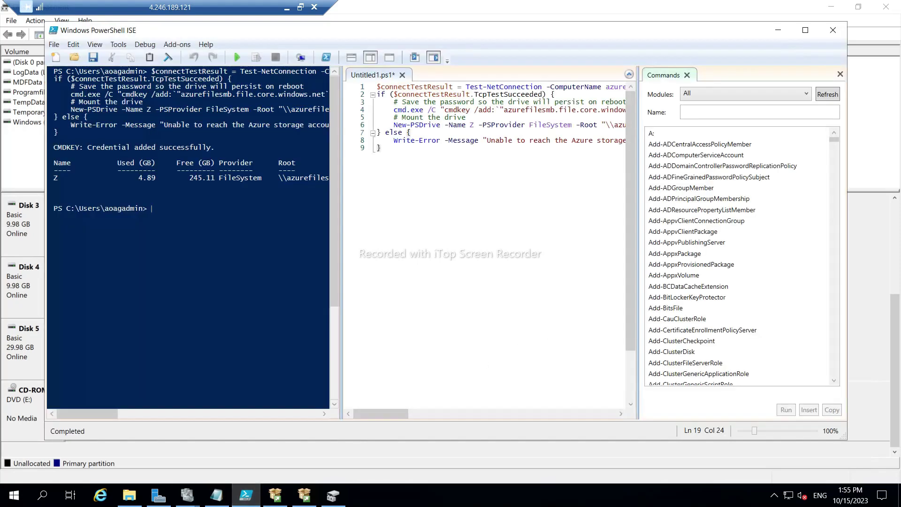
left_click(841, 75)
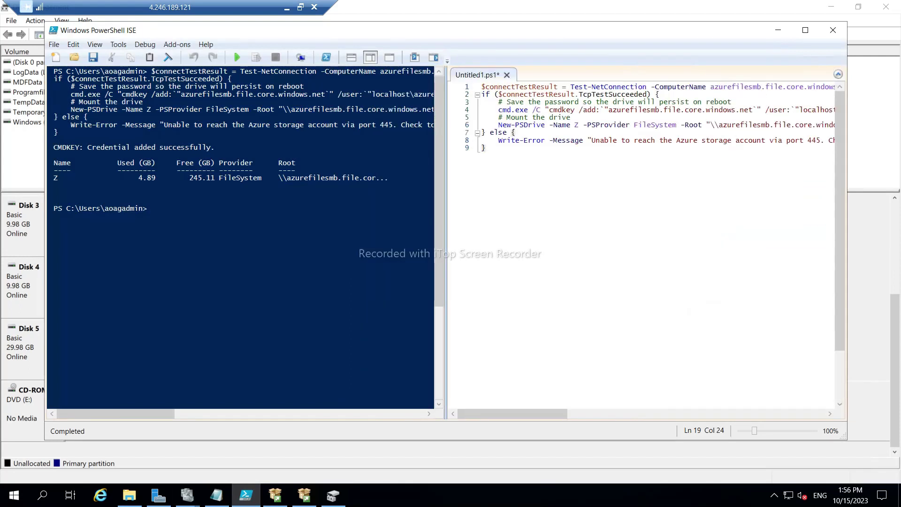
left_click(57, 58)
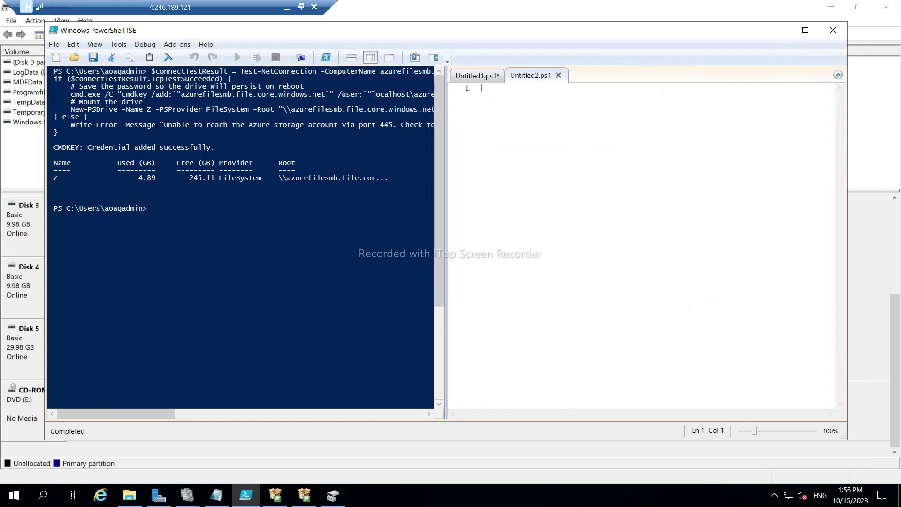
key("ctrl+v")
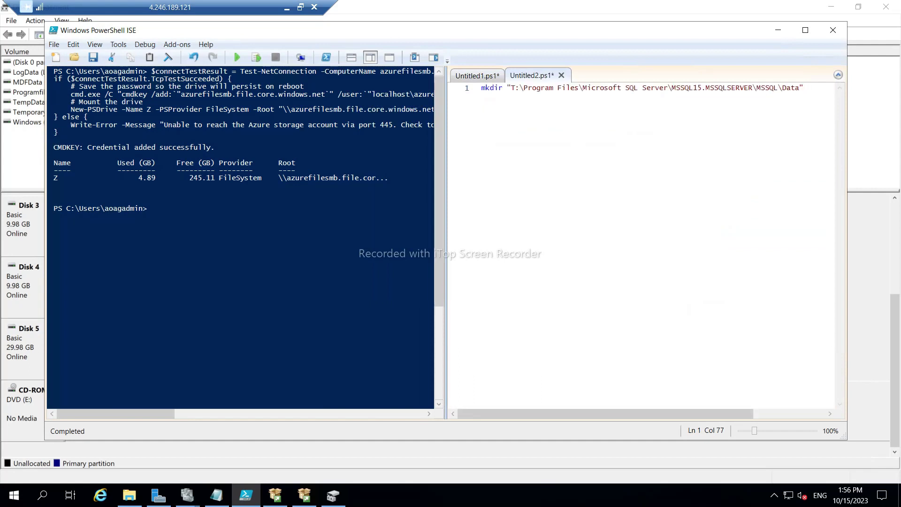
key("ctrl+a")
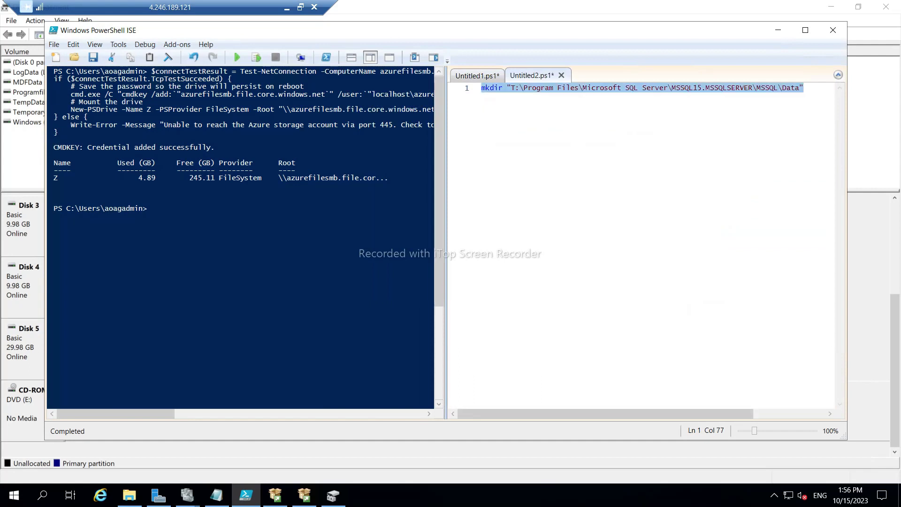
key("ctrl+c")
key("End")
key("Return")
key("ctrl+v")
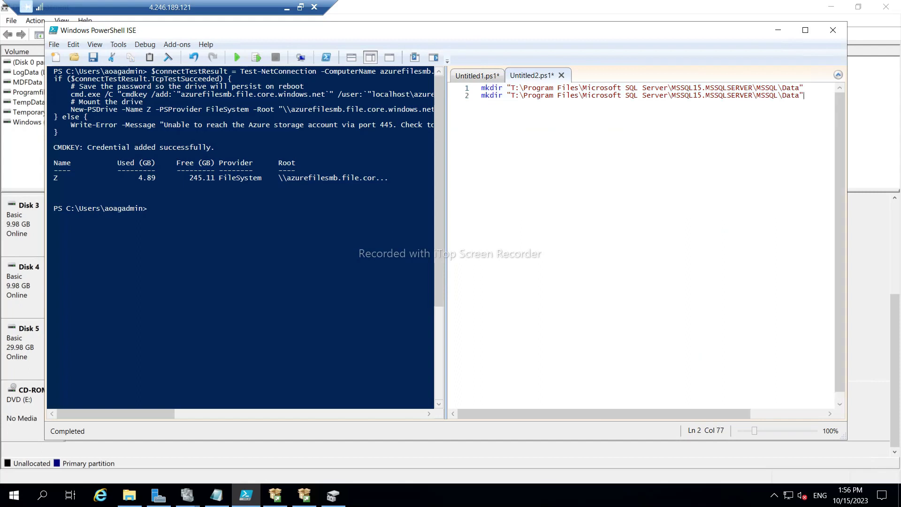
Change Data to Log on line 2, run the script, and select both lines.
double_click(790, 96)
type("Log")
left_click(239, 58)
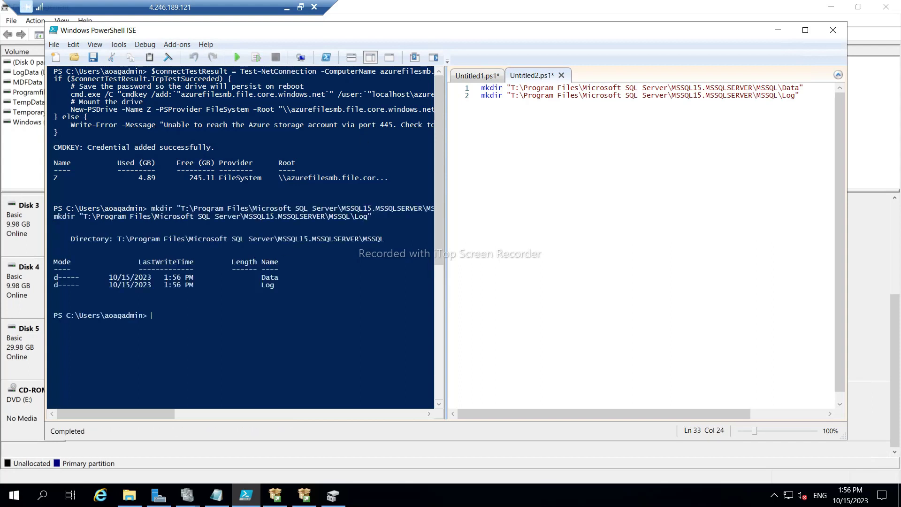
left_click(596, 95)
key("ctrl+a")
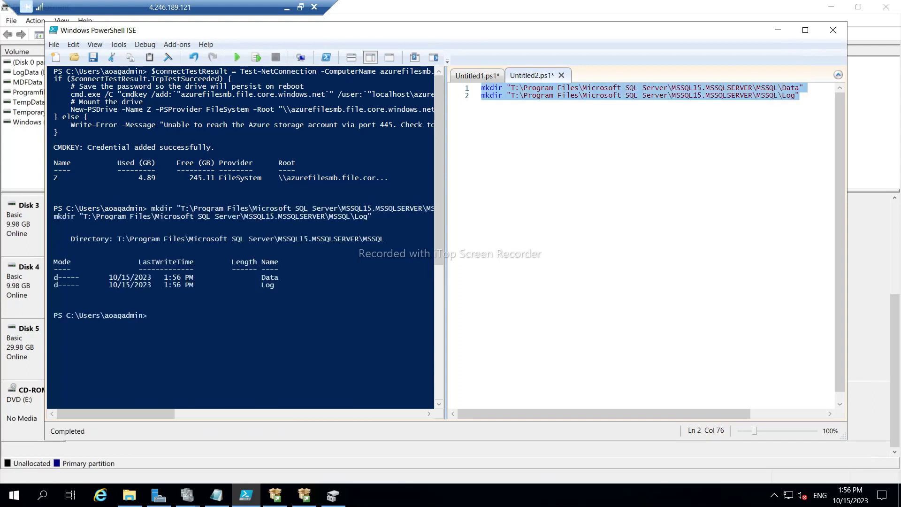
On SQLNODE02, paste the two mkdir commands into a new ISE script and run it.
left_click(287, 7)
mouse_move(663, 497)
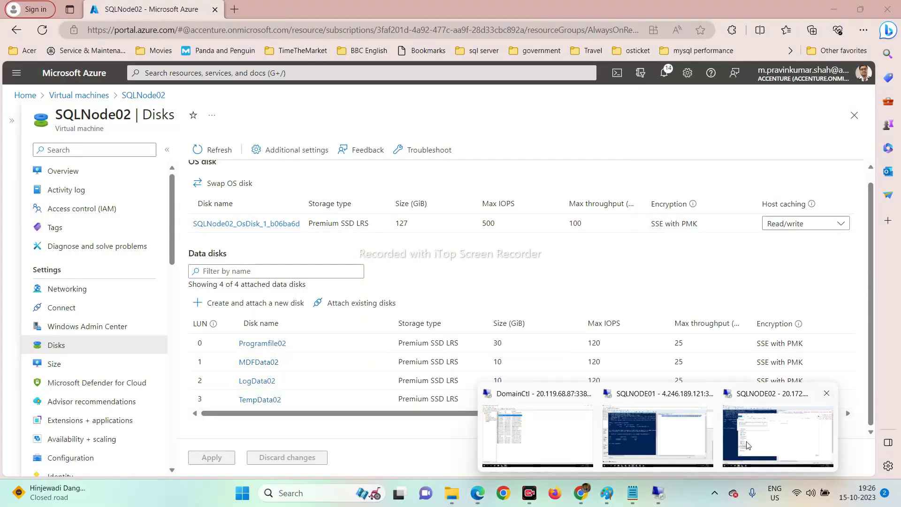
left_click(770, 436)
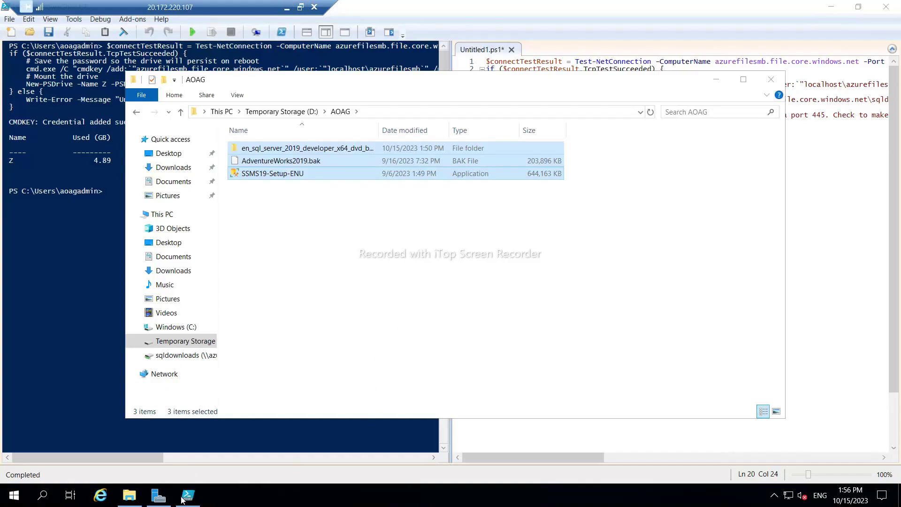
left_click(188, 495)
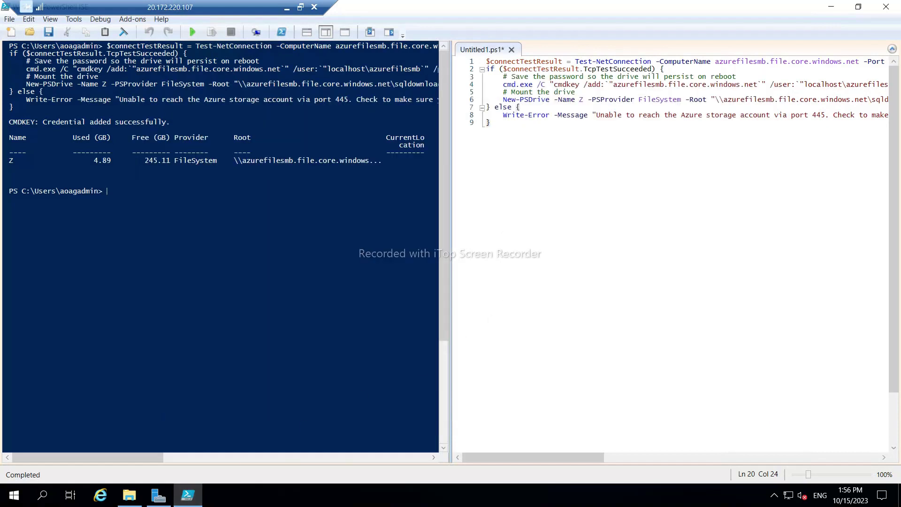
left_click(11, 32)
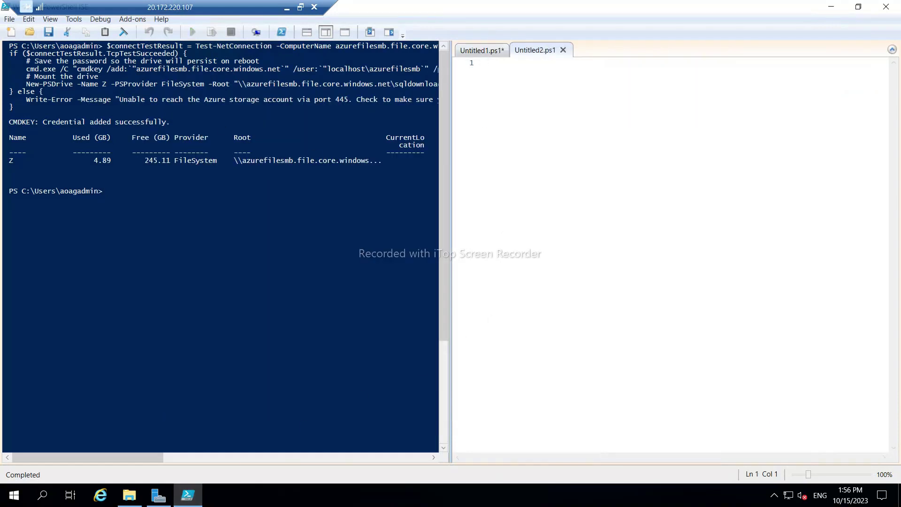
key("ctrl+v")
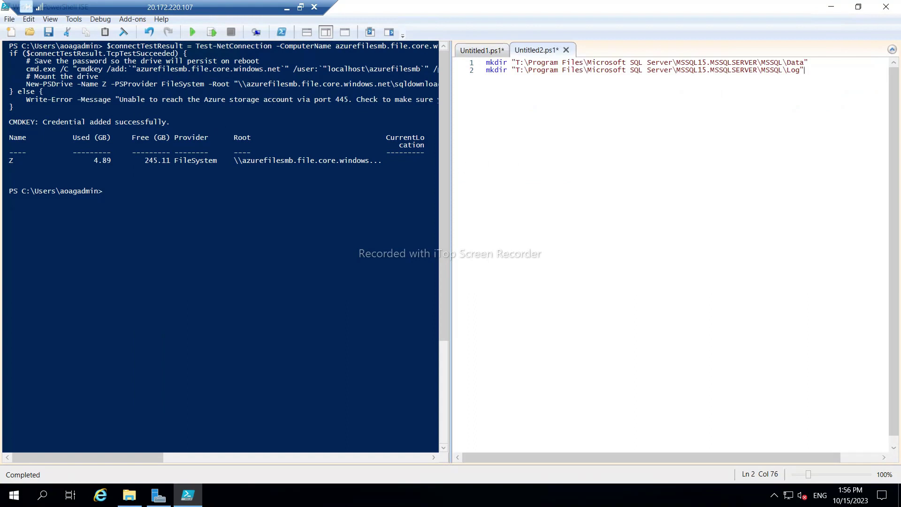
left_click(193, 33)
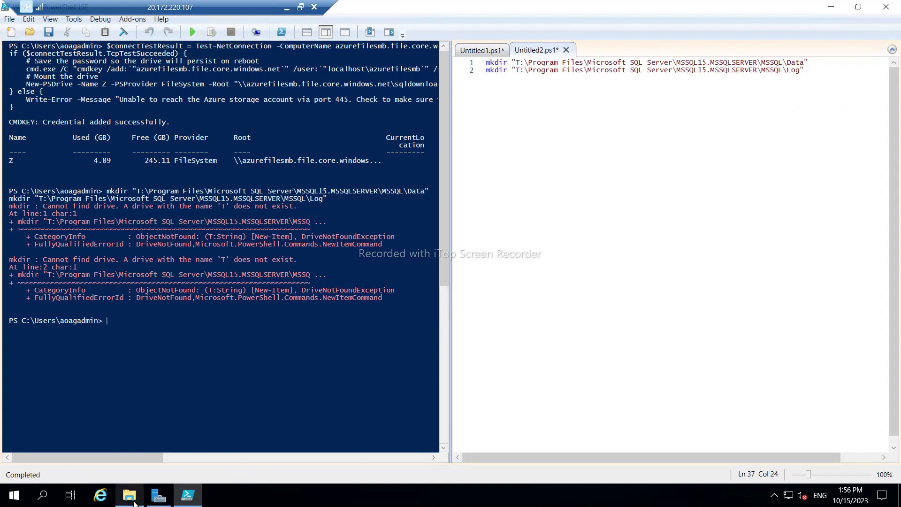
mouse_move(132, 502)
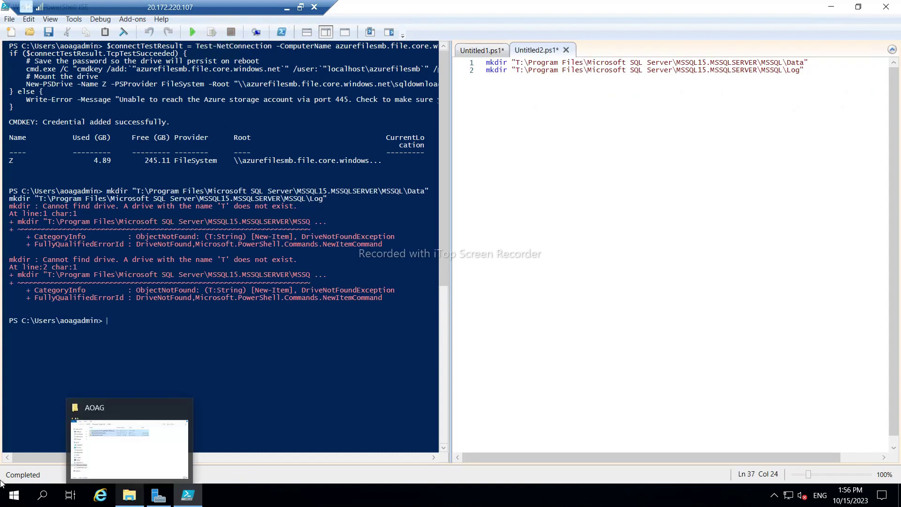
left_click(11, 496)
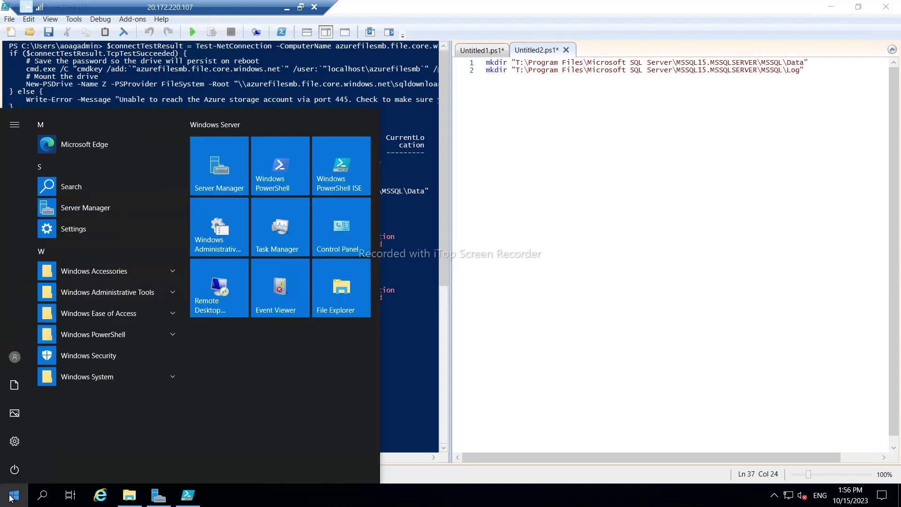
left_click(539, 355)
key("F5")
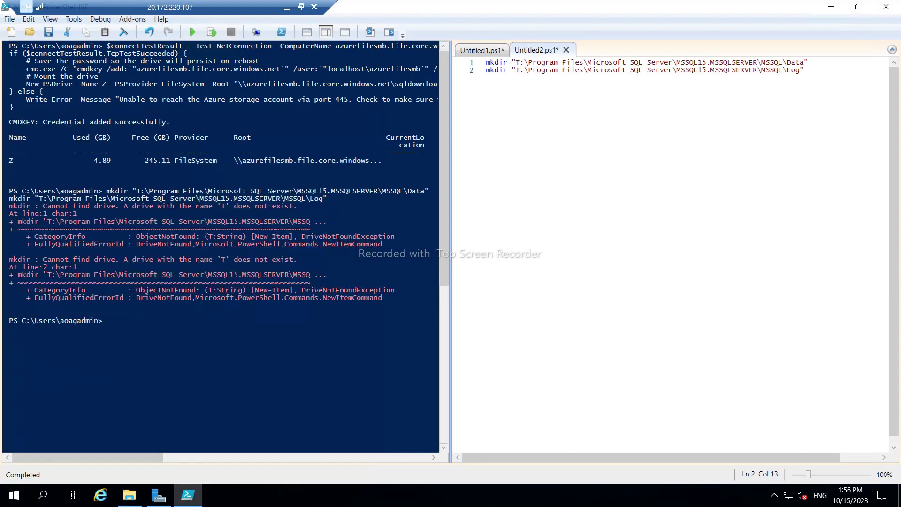
Switch back to the SQLNODE01 session and minimize PowerShell ISE.
left_click(286, 7)
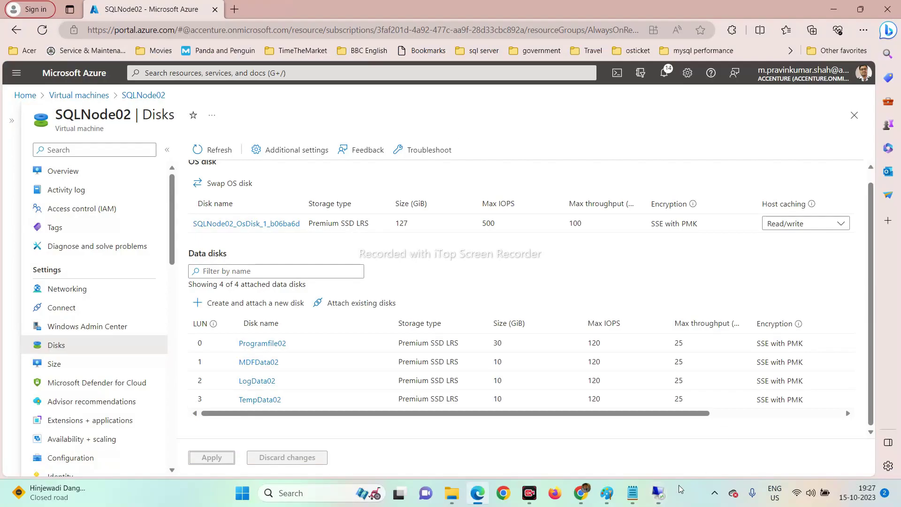
mouse_move(657, 500)
left_click(658, 436)
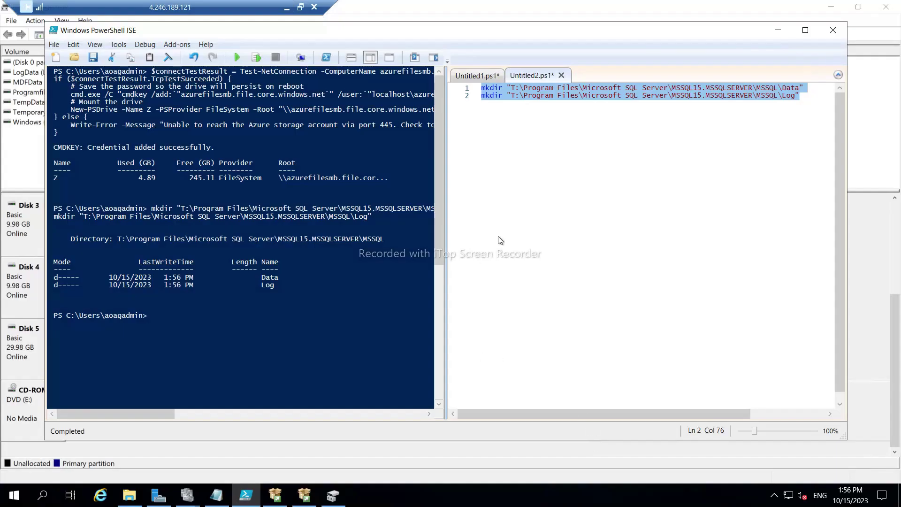
left_click(503, 96)
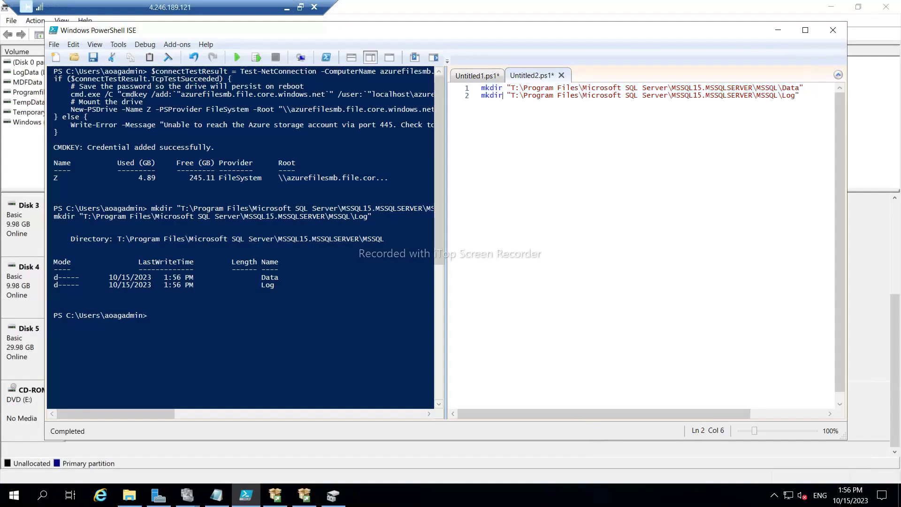
left_click(777, 33)
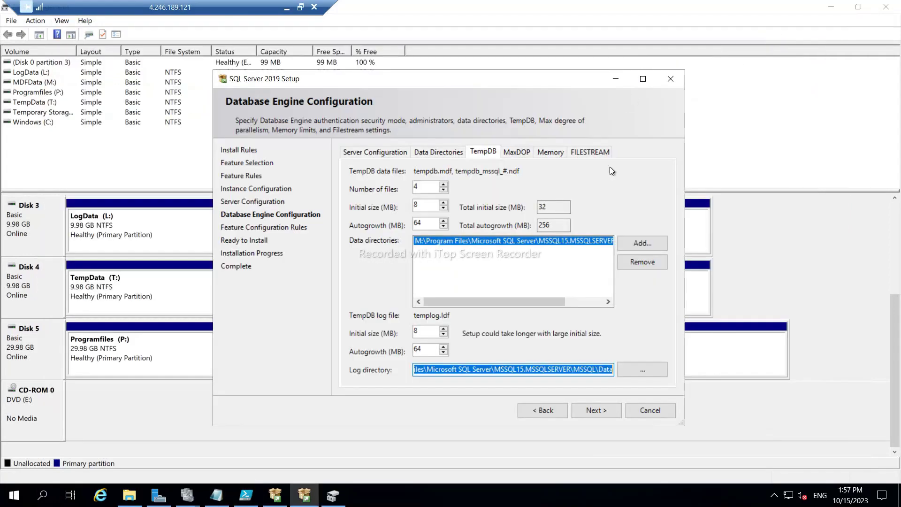
Replace the TempDB data directory with the Data folder on the TempData (T:) drive.
left_click(648, 54)
left_click(645, 257)
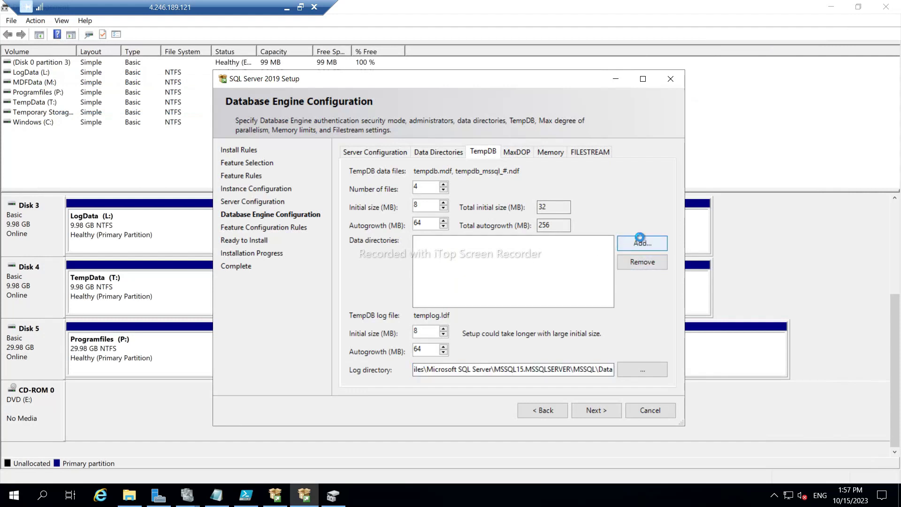
left_click(638, 241)
scroll(446, 249, "down", 3)
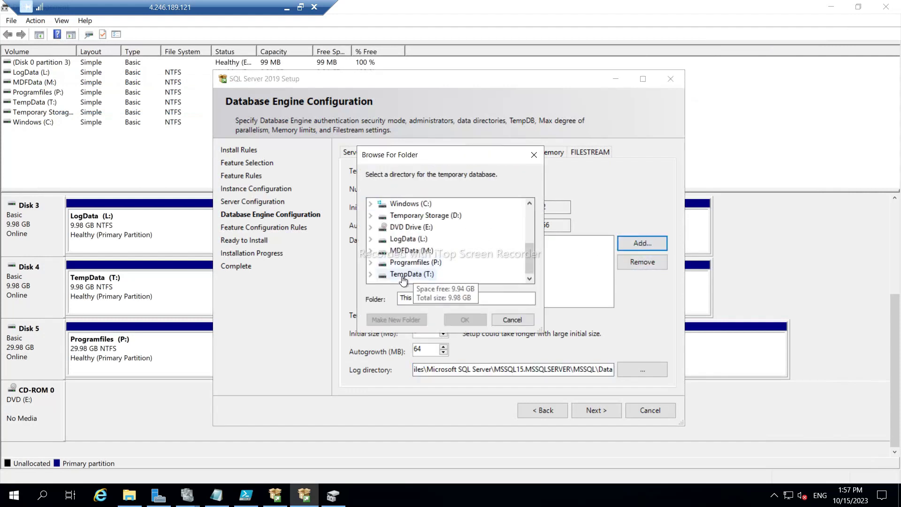
left_click(446, 275)
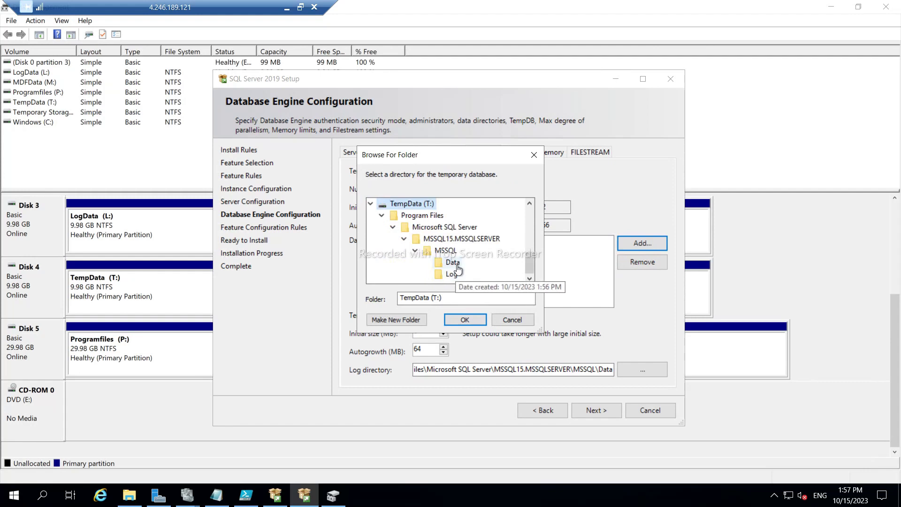
left_click(453, 263)
left_click(466, 321)
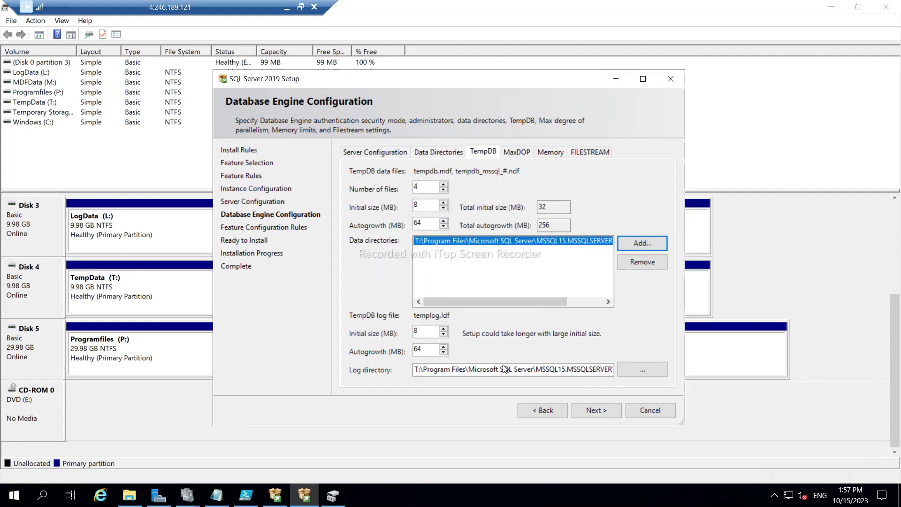
Set the TempDB log directory to the T: Log folder and continue to Ready to Install.
left_click(643, 370)
scroll(465, 263, "down", 1)
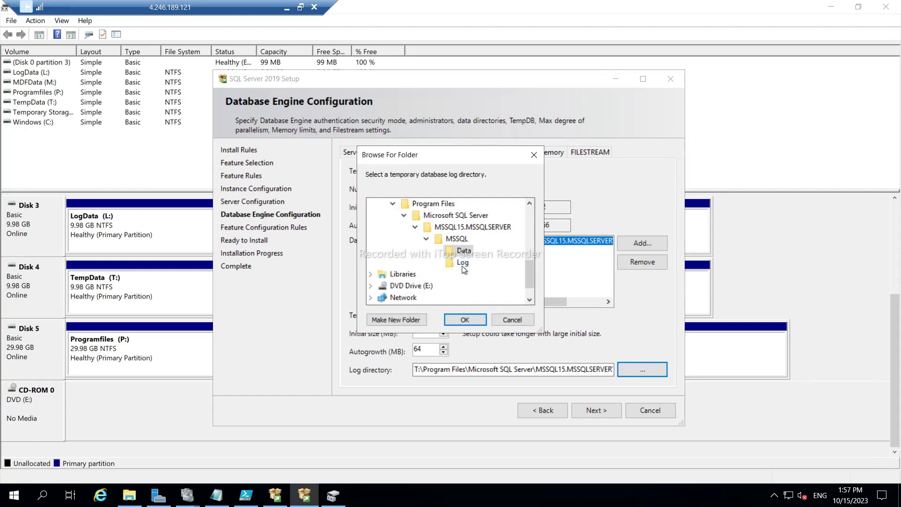
left_click(463, 264)
left_click(465, 321)
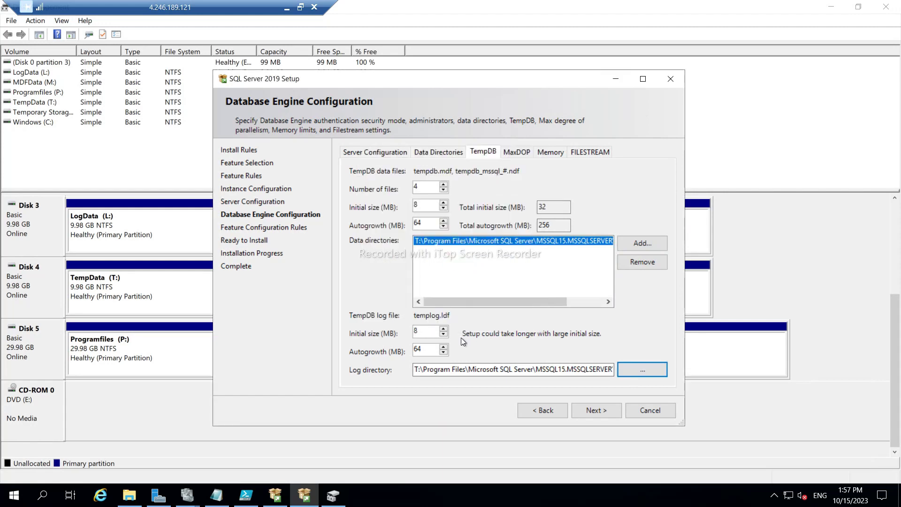
left_click(590, 409)
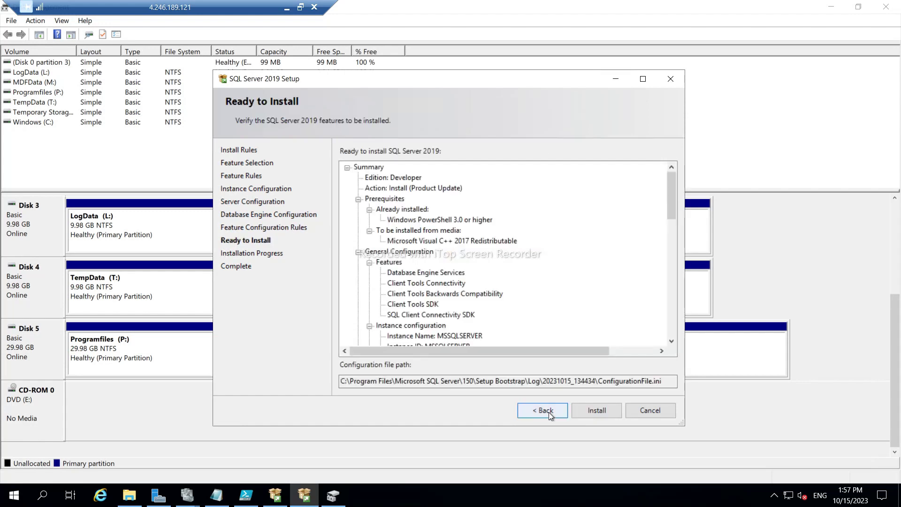
Check the 4 passed Feature Configuration Rules and the install summary, ending back on the rules page.
left_click(548, 412)
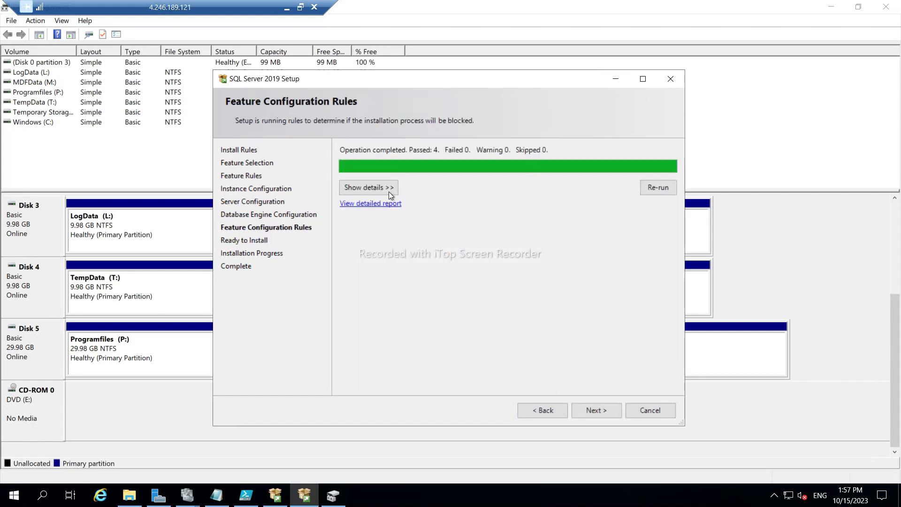
left_click(388, 190)
left_click(592, 411)
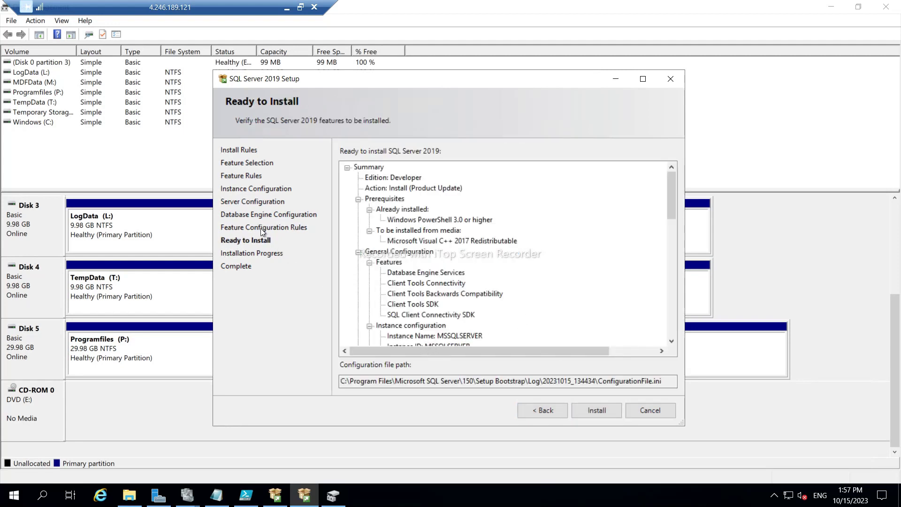
left_click_drag(396, 353, 391, 333)
scroll(463, 298, "down", 5)
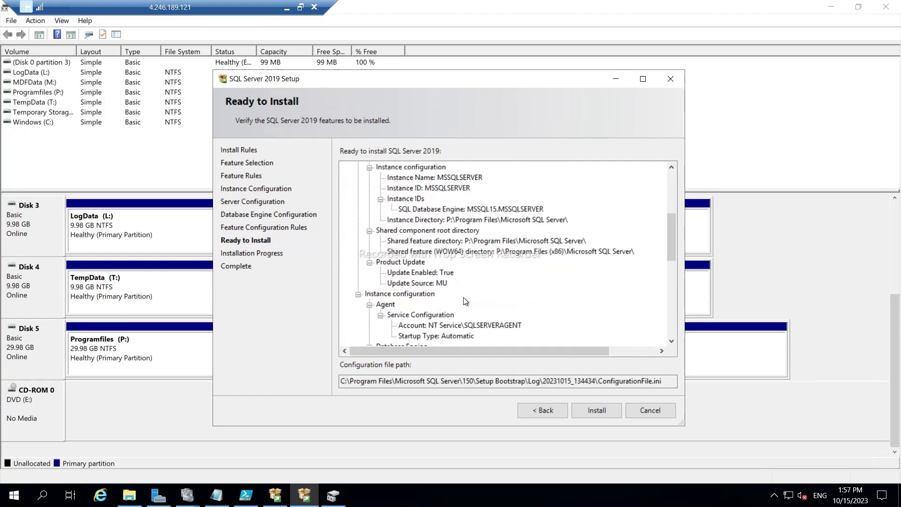
scroll(483, 293, "up", 1)
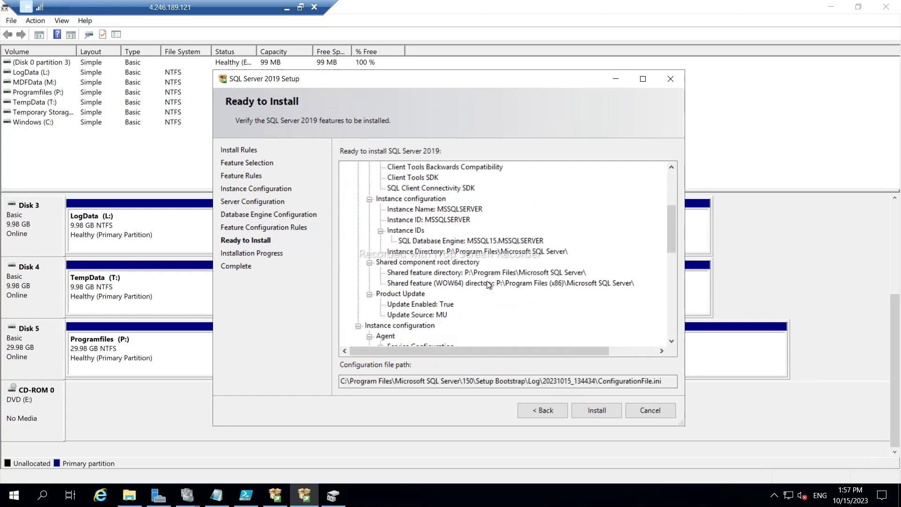
scroll(489, 285, "down", 2)
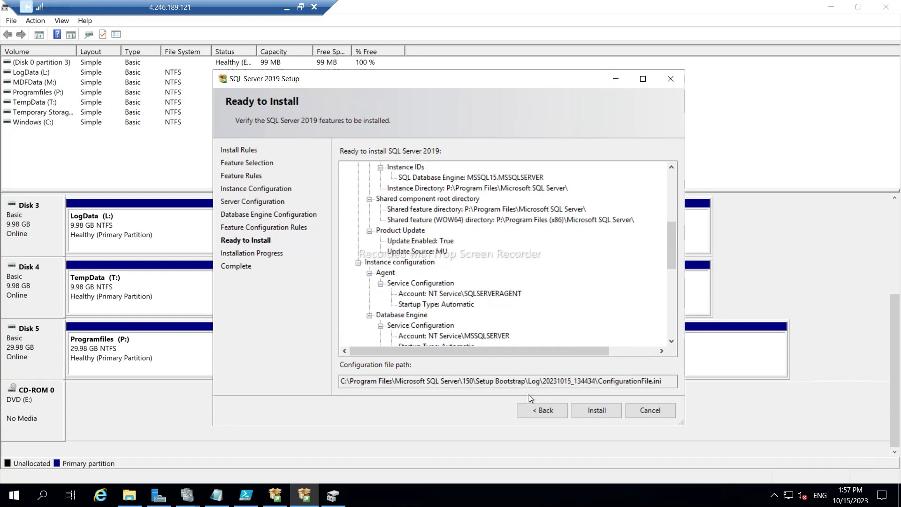
left_click(540, 409)
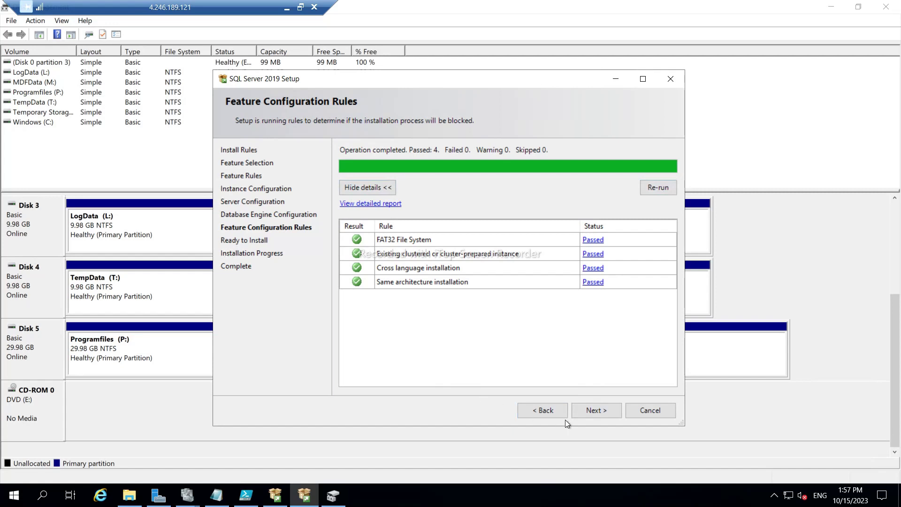
Scroll through the Ready to Install summary for the MSSQLSERVER instance and start the installation.
left_click(595, 411)
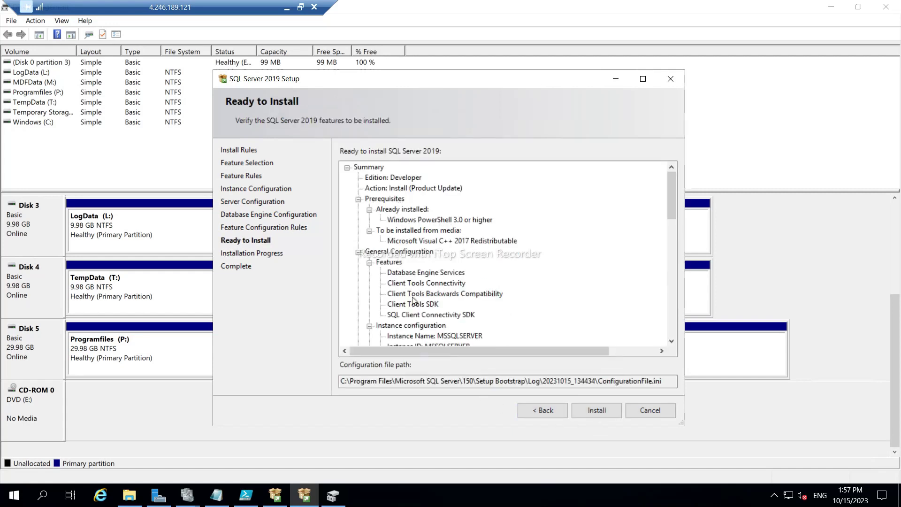
scroll(413, 301, "down", 1)
scroll(457, 316, "down", 2)
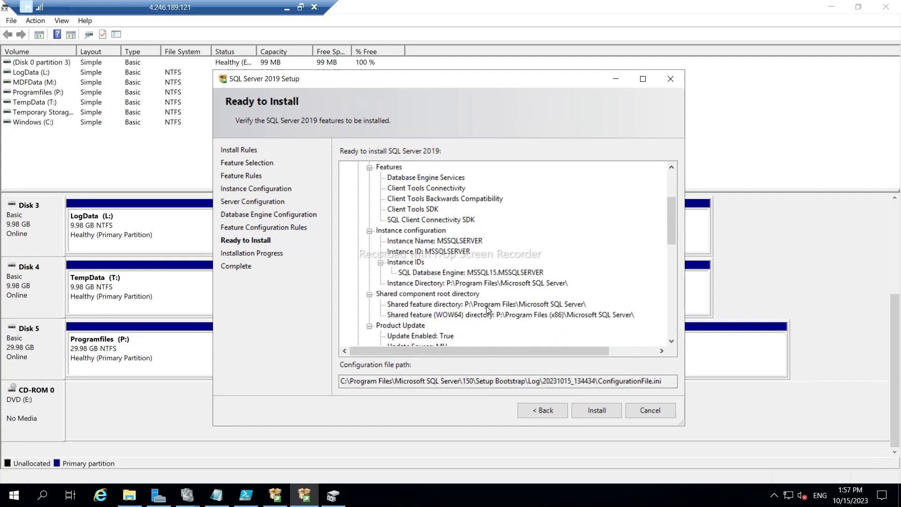
scroll(487, 309, "down", 1)
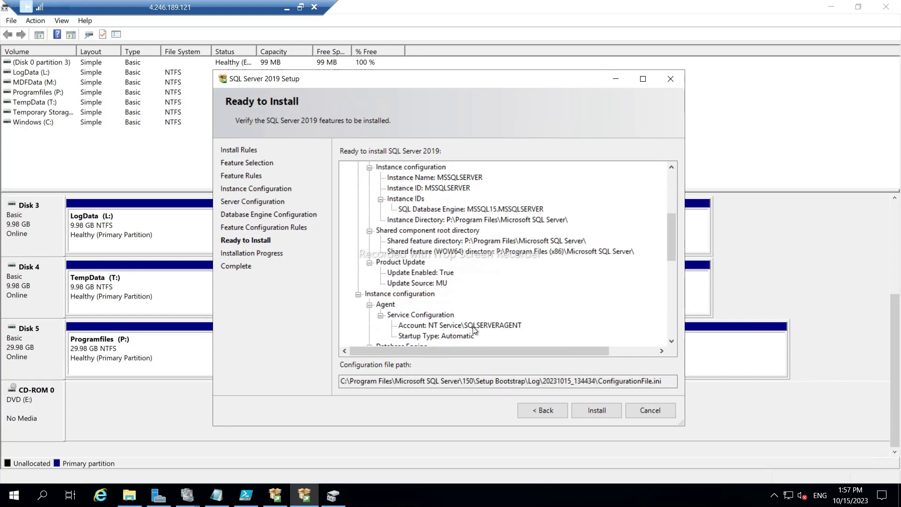
scroll(472, 326, "down", 3)
scroll(458, 304, "down", 1)
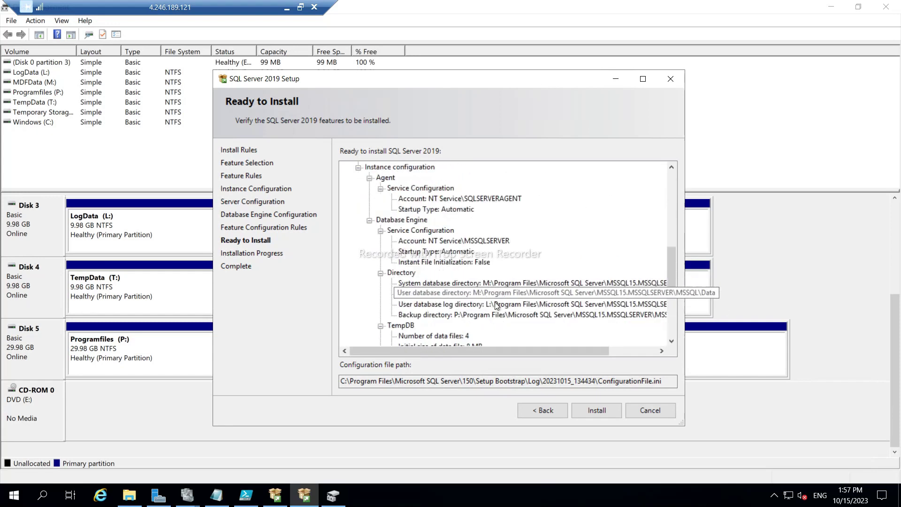
scroll(494, 304, "down", 1)
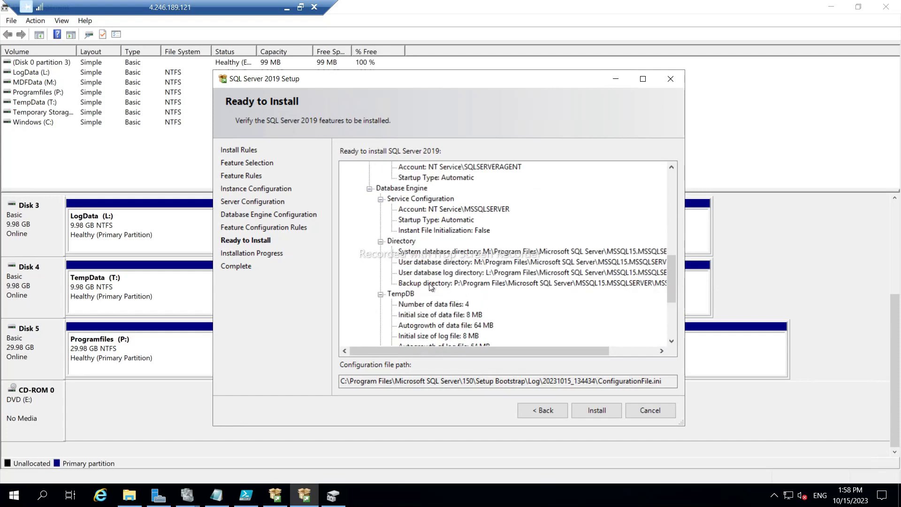
scroll(499, 298, "down", 3)
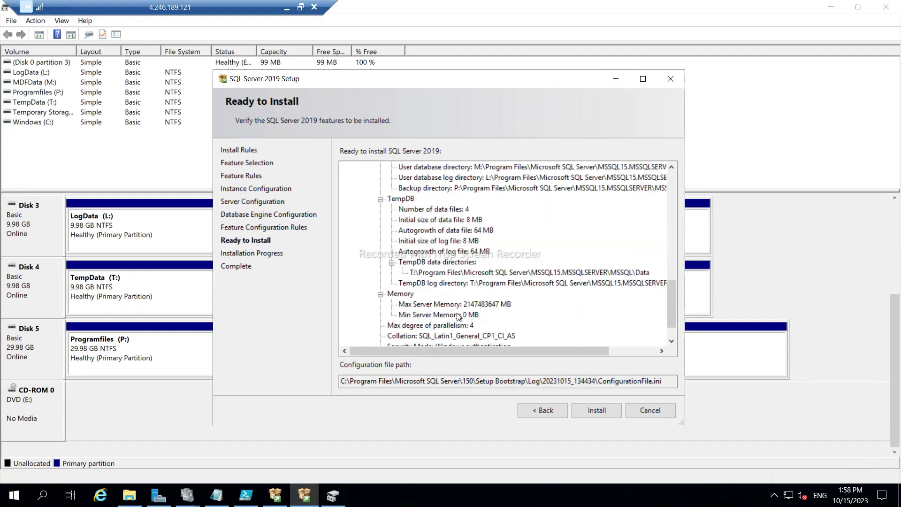
scroll(466, 314, "down", 1)
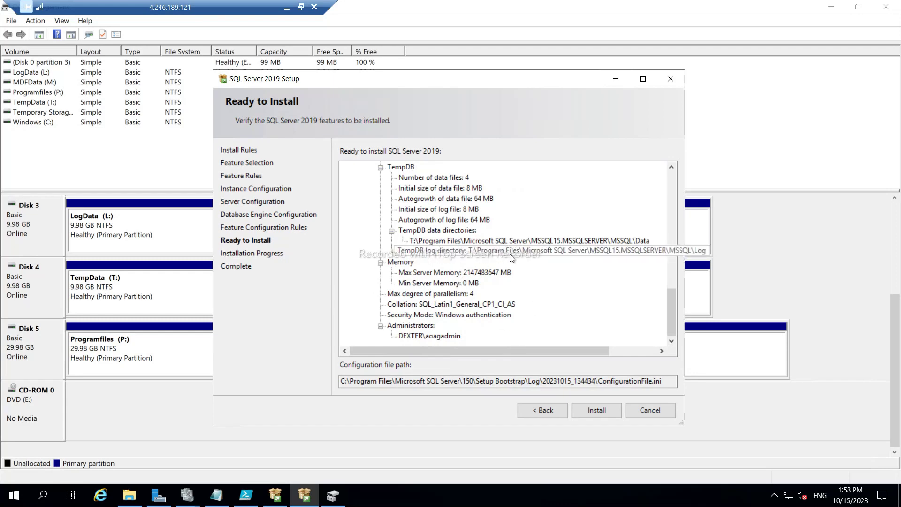
left_click(596, 411)
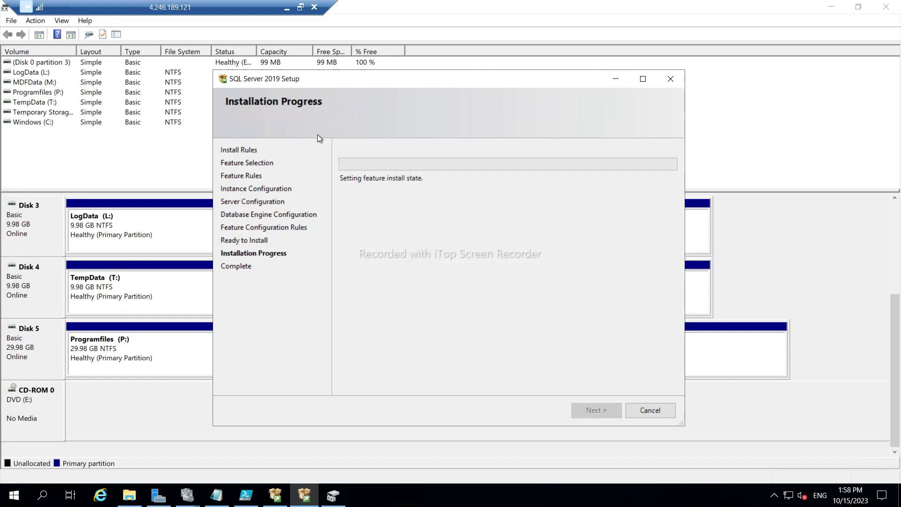
Switch to the other node's remote session and launch Disk Management by searching 'disk'.
left_click(287, 8)
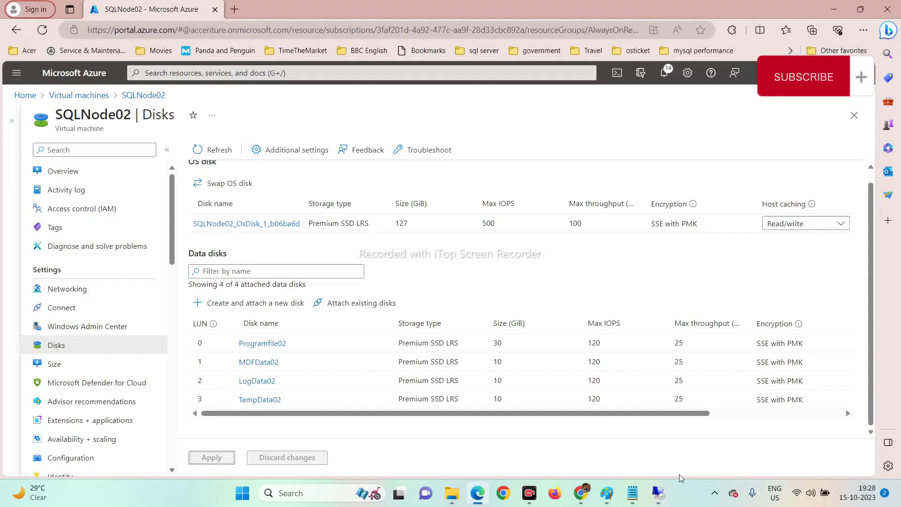
mouse_move(662, 495)
left_click(778, 427)
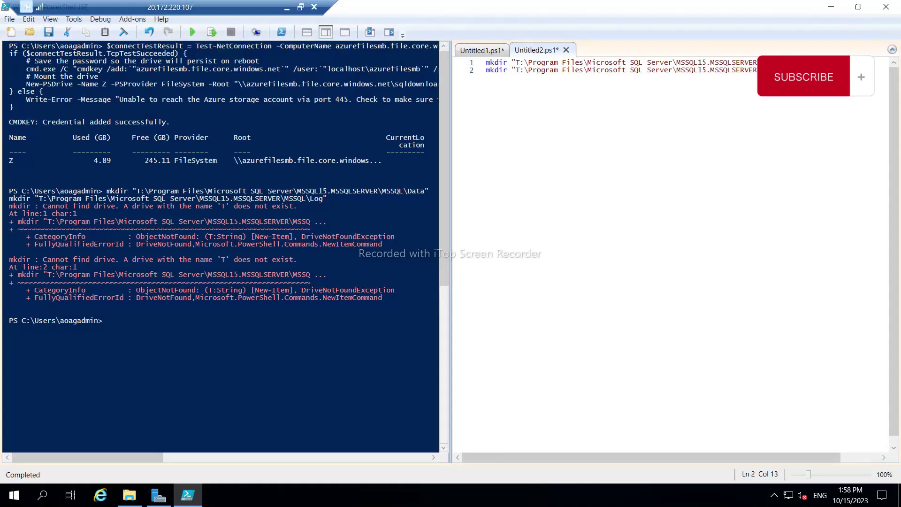
left_click(14, 498)
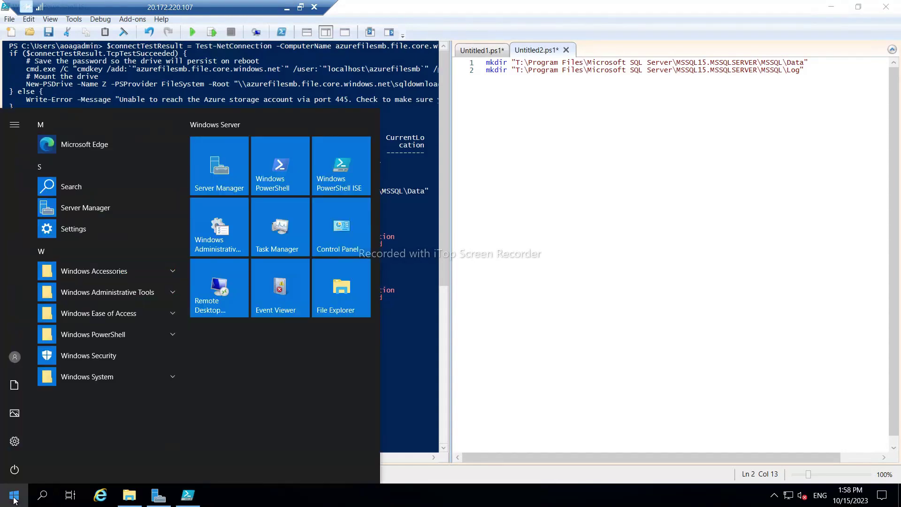
type("disk")
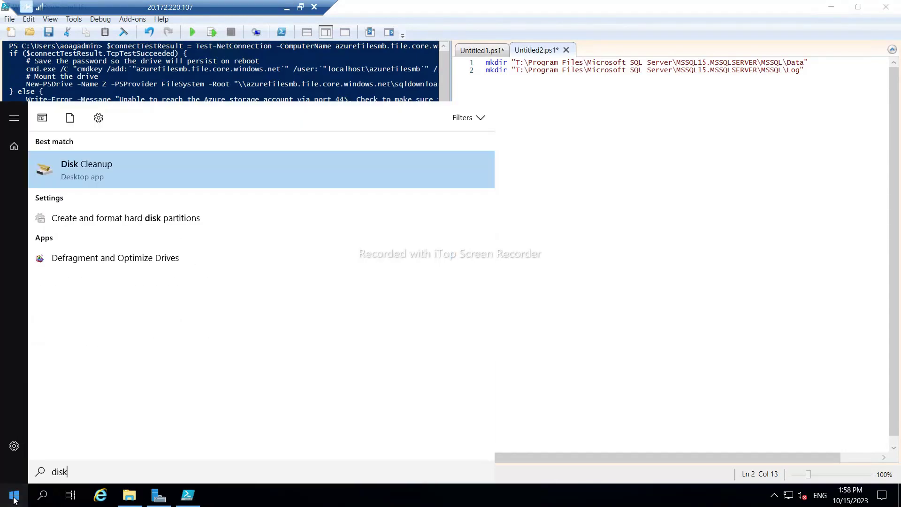
left_click(83, 217)
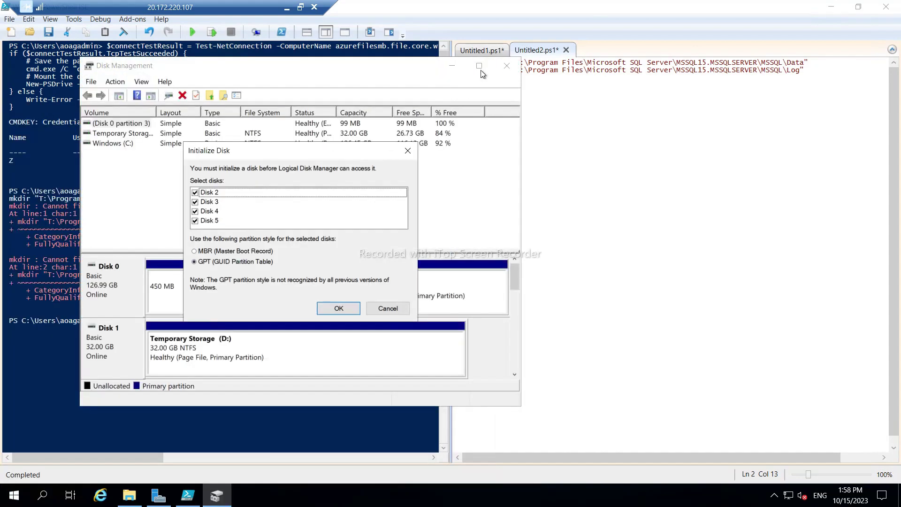
Initialize the new disks as GPT and start a full 10222 MB volume on Disk 2 with drive letter M.
left_click(338, 309)
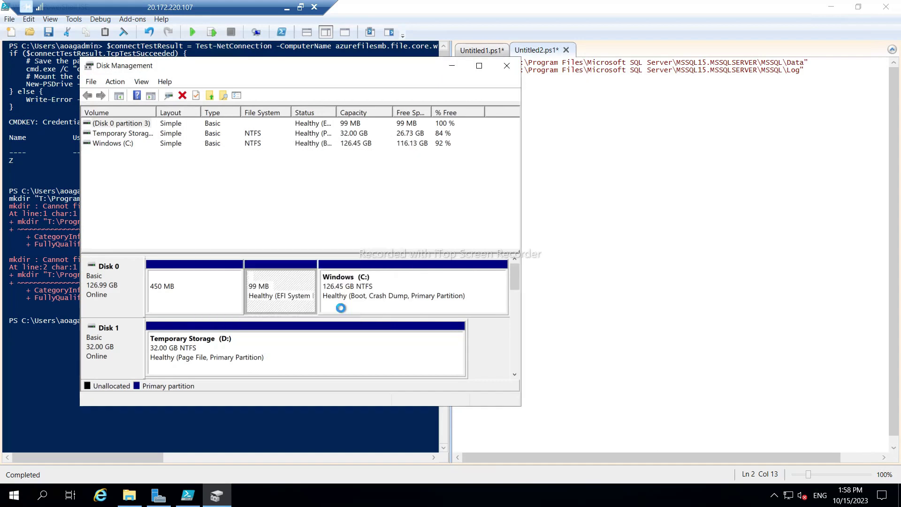
left_click(479, 66)
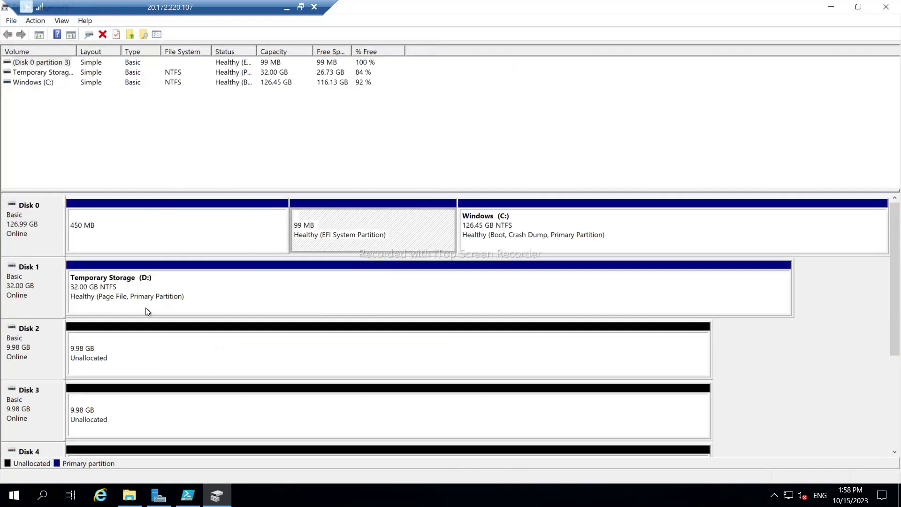
right_click(125, 361)
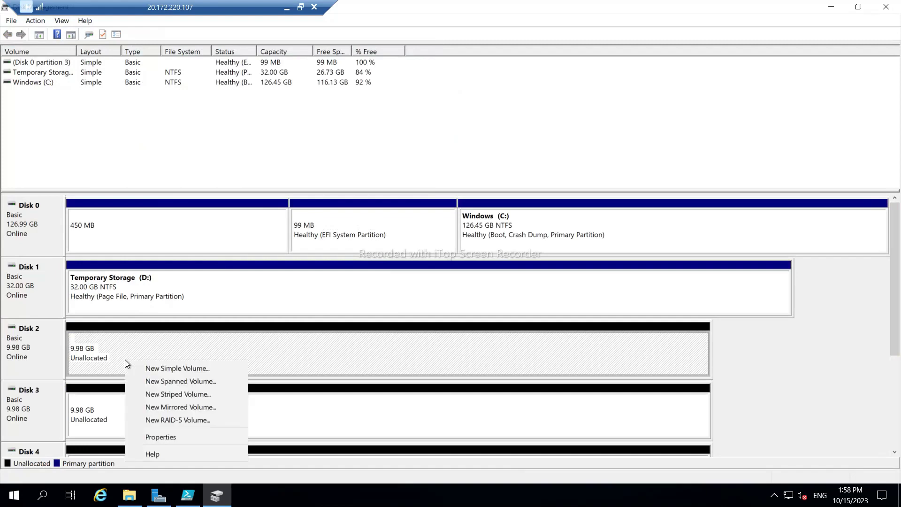
left_click(165, 369)
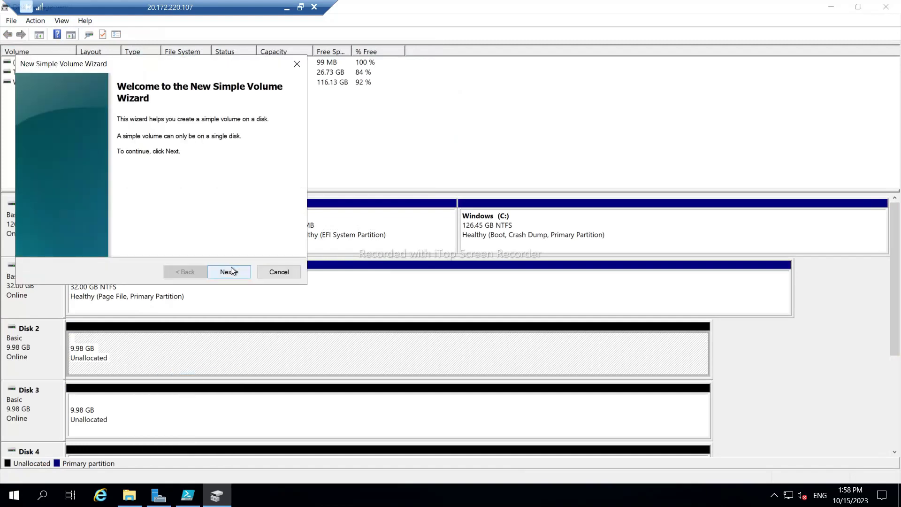
left_click(233, 269)
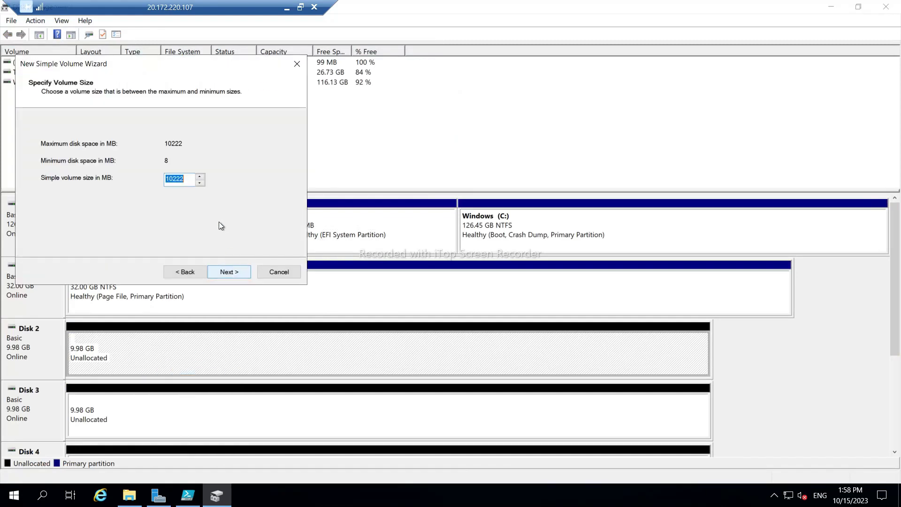
left_click(240, 272)
left_click(207, 145)
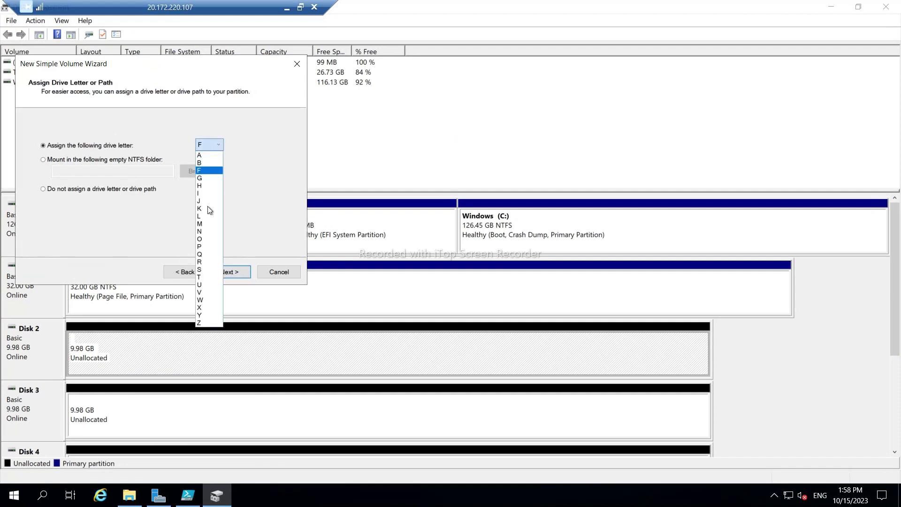
left_click(201, 224)
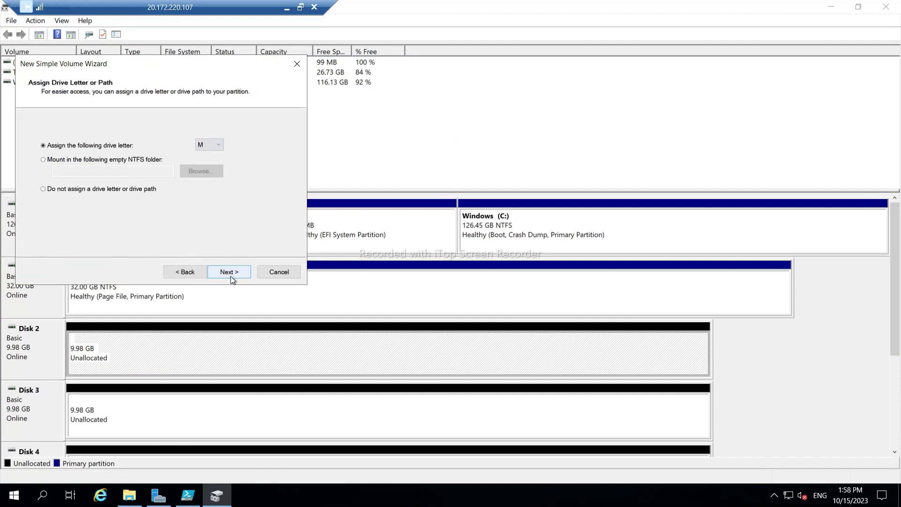
left_click(229, 272)
Label the Disk 2 volume MDFData and finish creating it.
left_click_drag(184, 202, 145, 202)
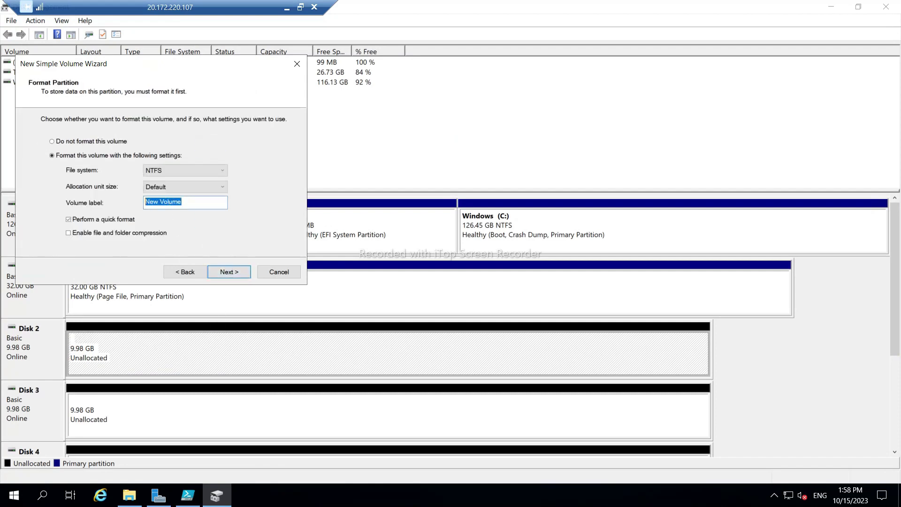
key("Caps_Lock")
type("MDFD")
key("Caps_Lock")
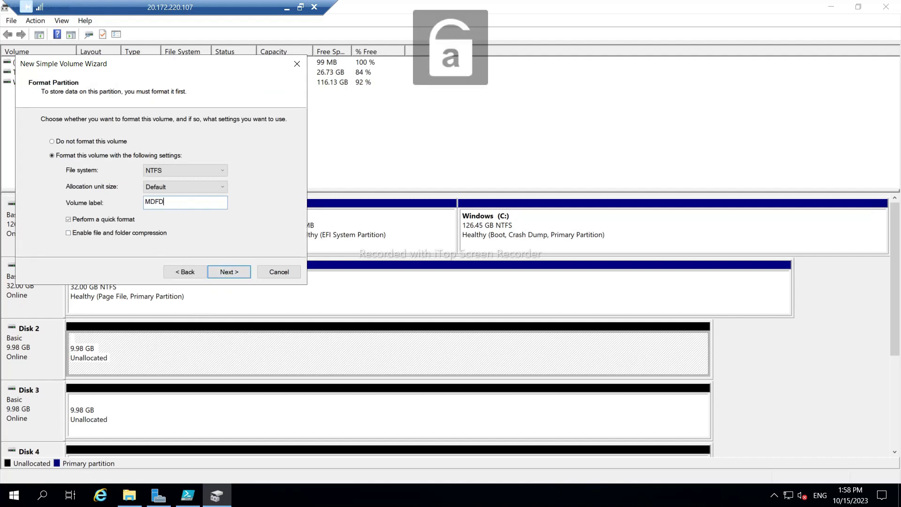
type("ata")
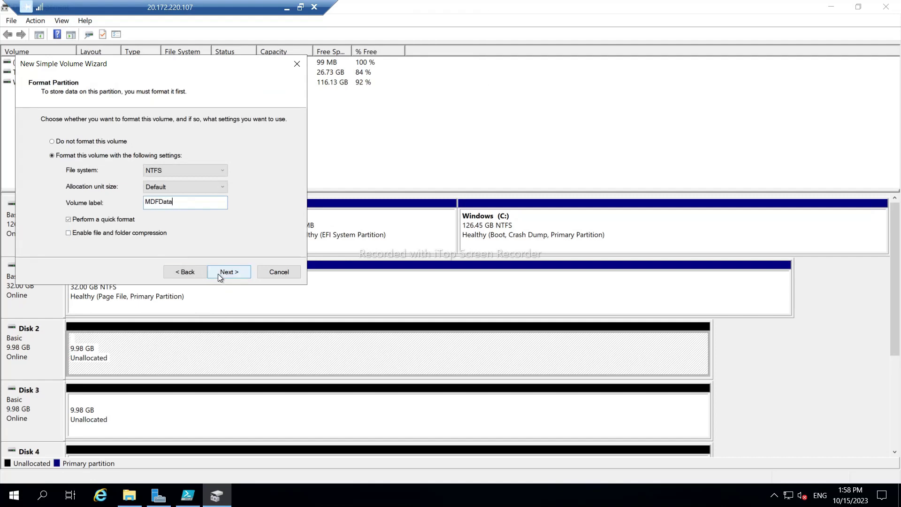
left_click(217, 274)
left_click(227, 269)
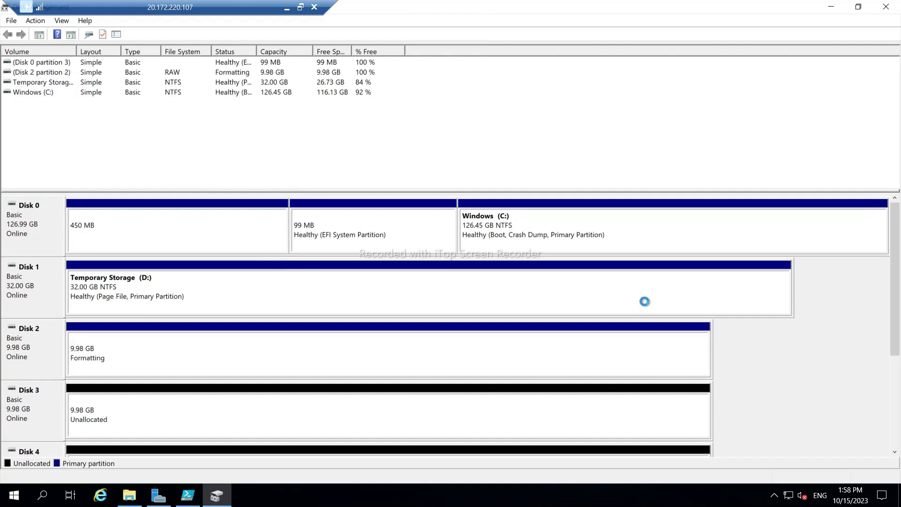
right_click(285, 411)
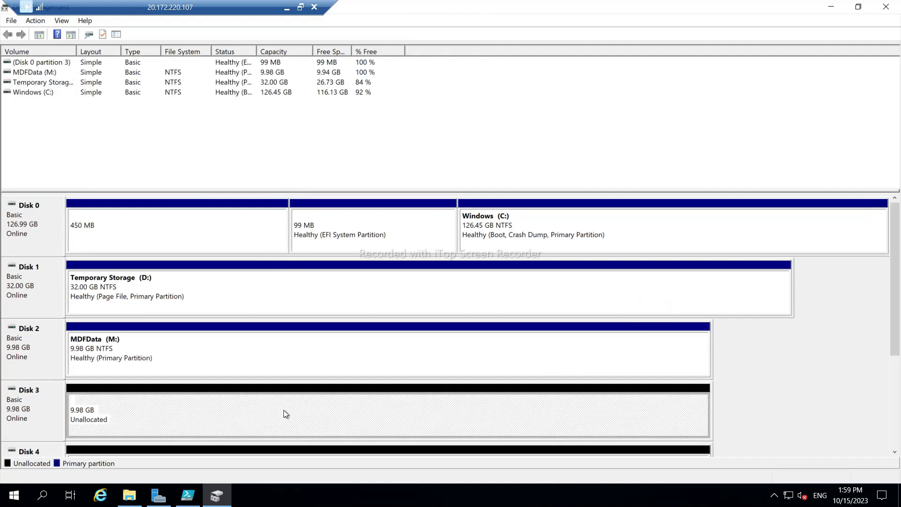
Create Disk 3's full-size NTFS volume with drive letter L, labelled LogData.
left_click(328, 317)
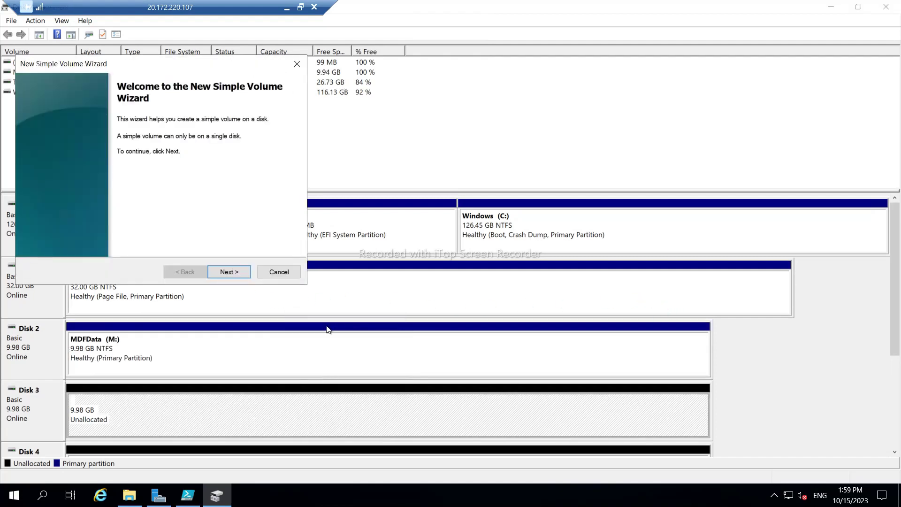
left_click(239, 271)
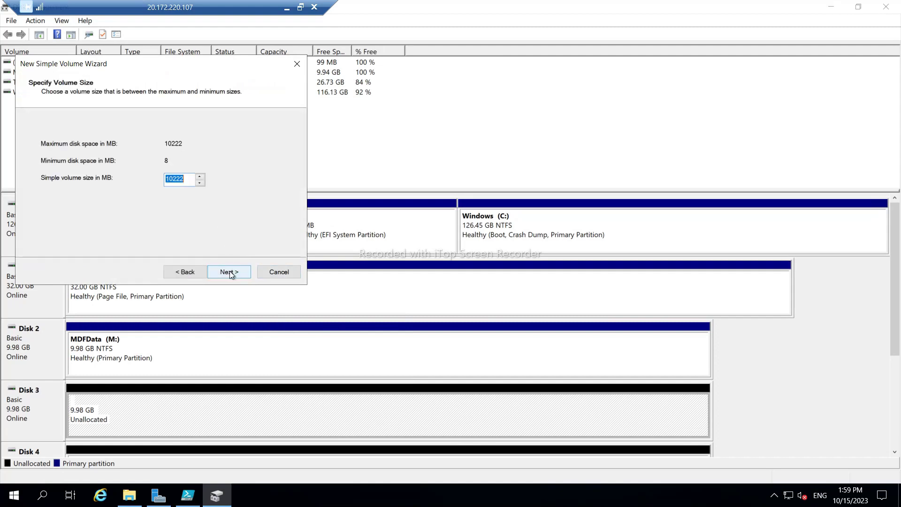
left_click(229, 271)
left_click(210, 149)
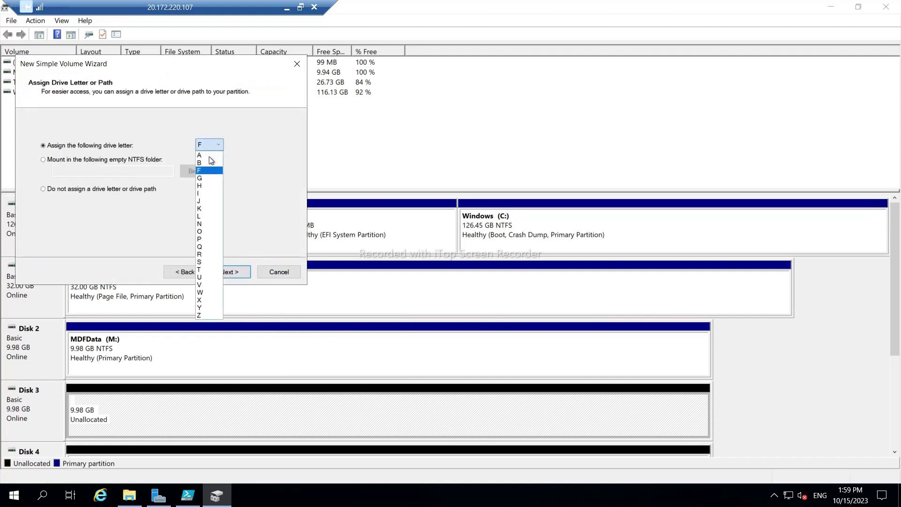
left_click(200, 216)
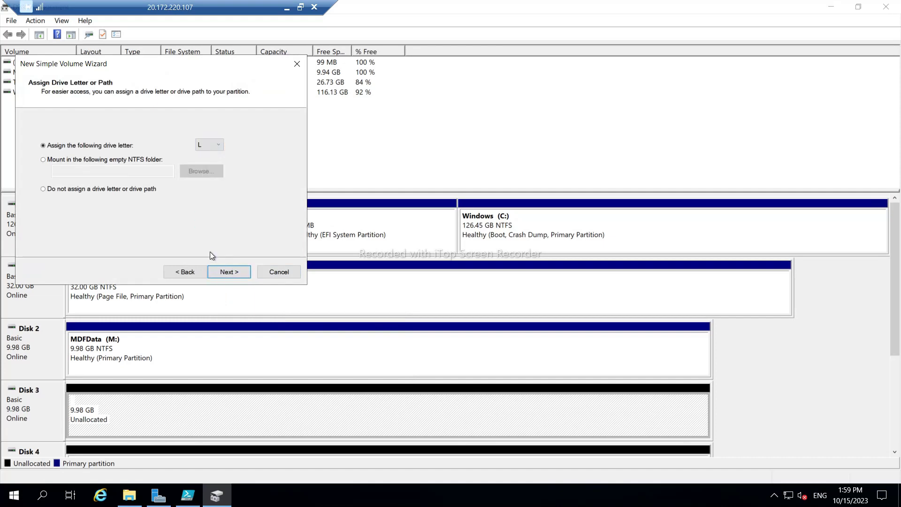
left_click(228, 272)
left_click(189, 204)
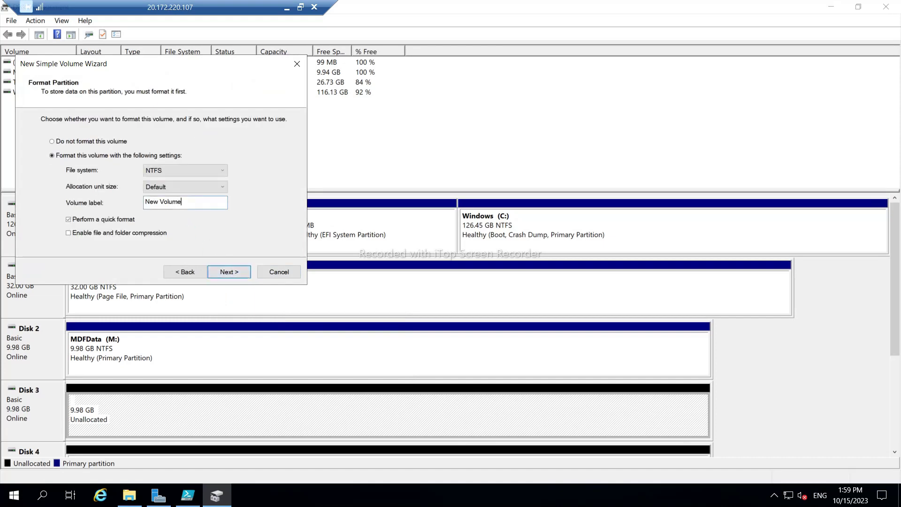
left_click_drag(189, 204, 122, 210)
type("LogData")
left_click(230, 272)
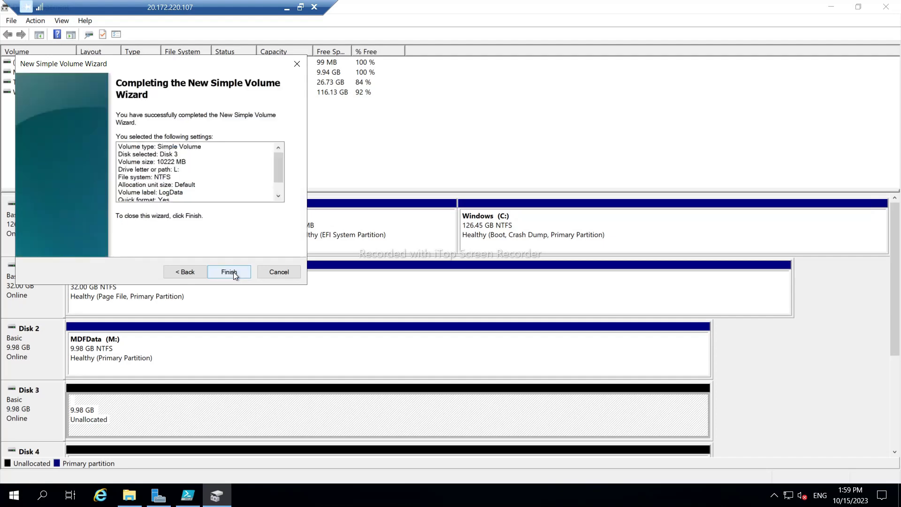
left_click(233, 271)
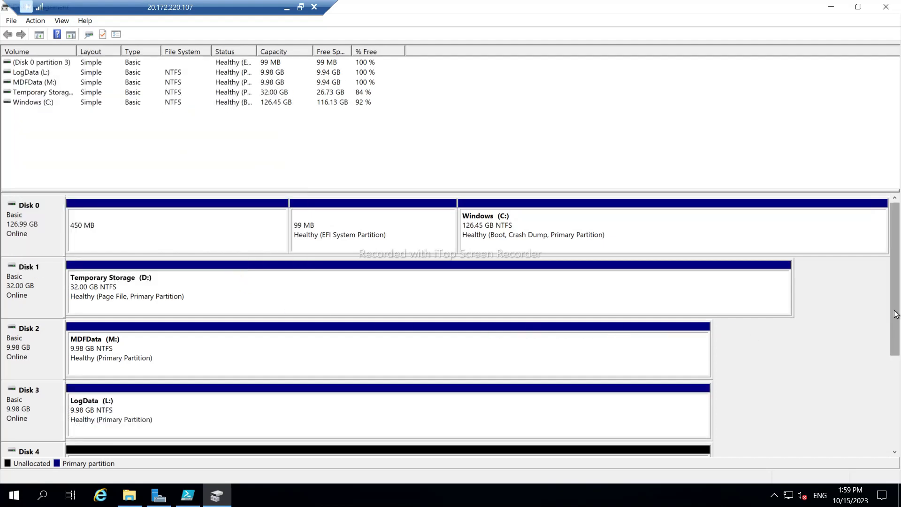
Create Disk 4's full 10222 MB NTFS volume with drive letter T, labelled TempData.
scroll(884, 313, "down", 3)
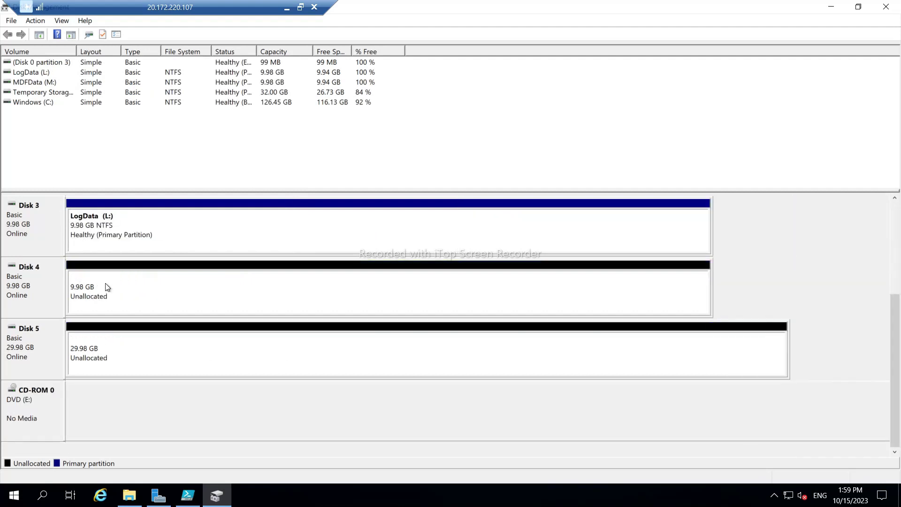
right_click(105, 284)
left_click(146, 297)
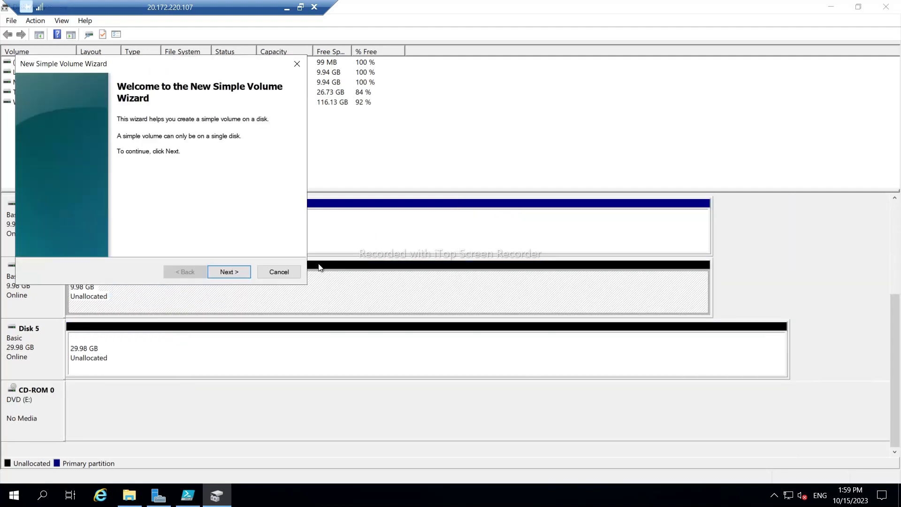
left_click(229, 270)
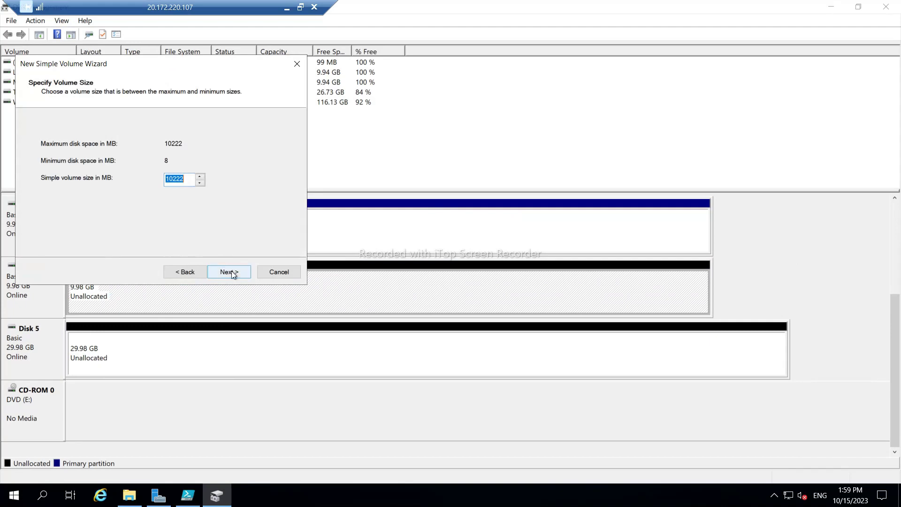
left_click(230, 272)
left_click(209, 145)
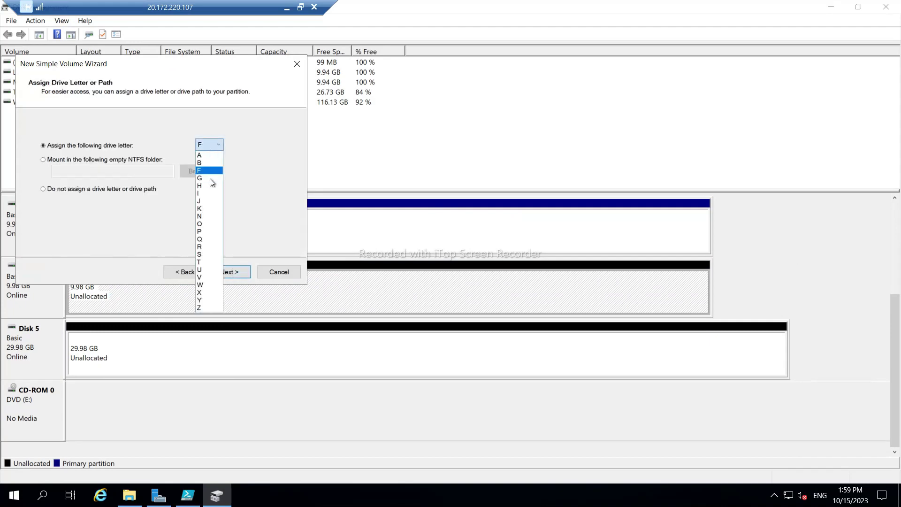
left_click(202, 261)
left_click(226, 271)
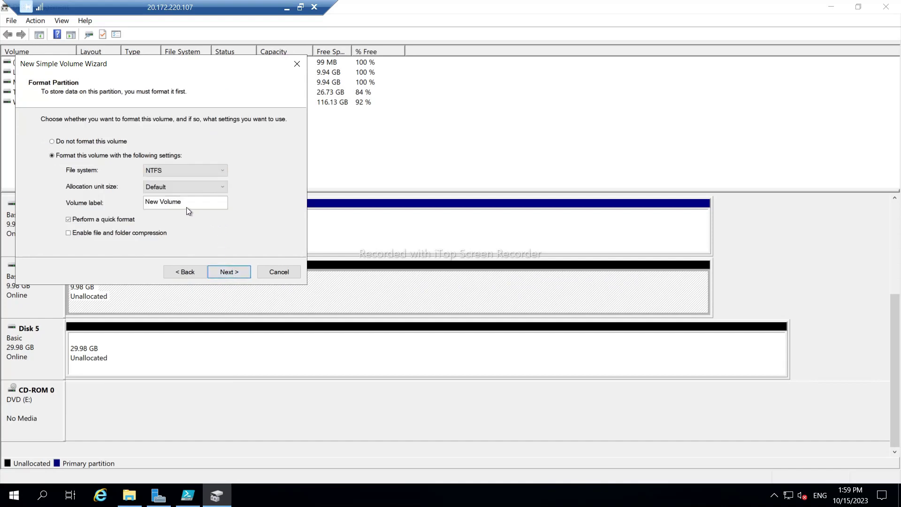
left_click_drag(187, 207, 100, 212)
type("TempData")
left_click(221, 276)
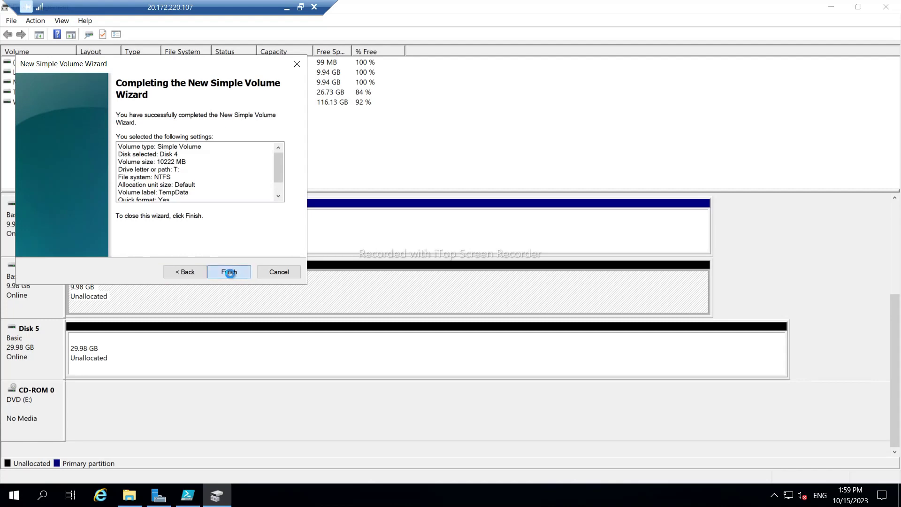
left_click(230, 275)
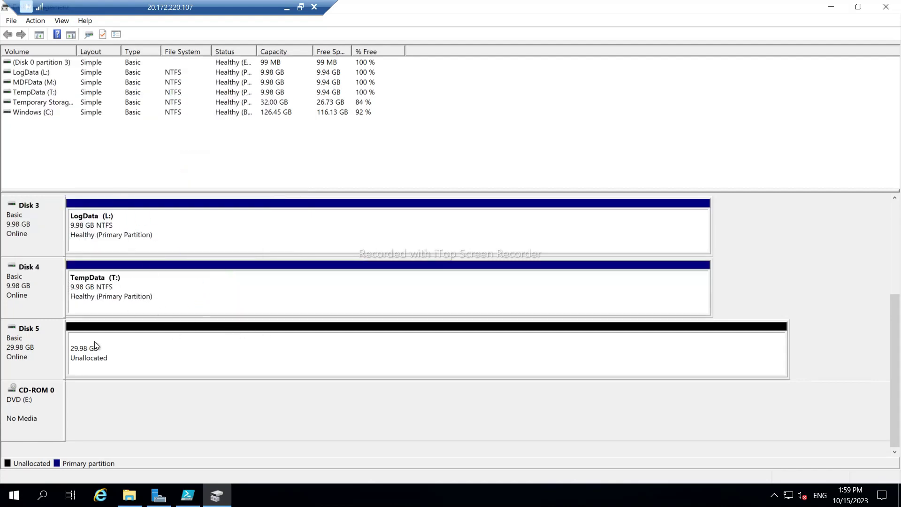
Create Disk 5's full 30702 MB NTFS volume with drive letter P, labelled Programfile.
right_click(123, 359)
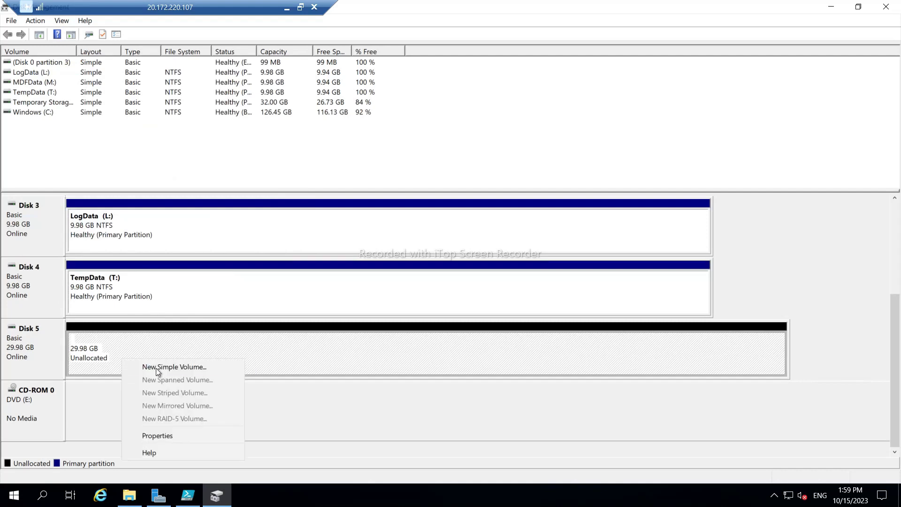
left_click(159, 367)
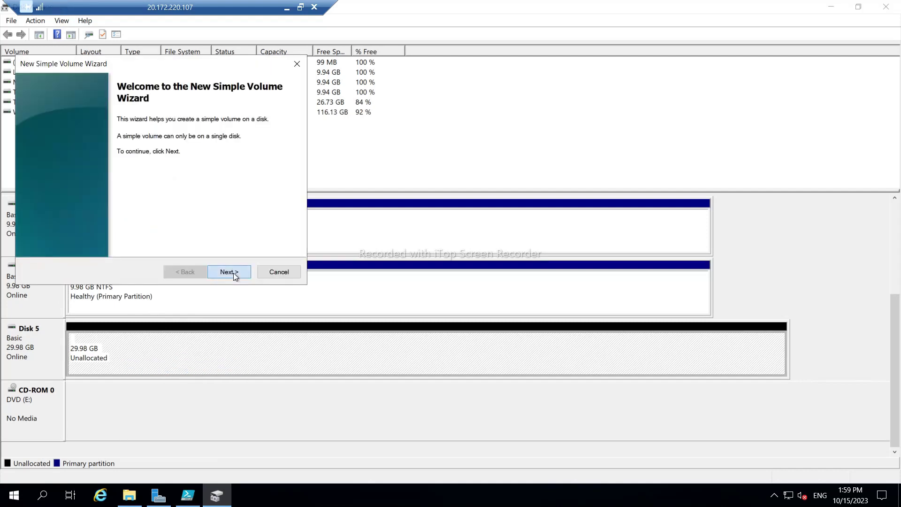
left_click(233, 274)
left_click(234, 273)
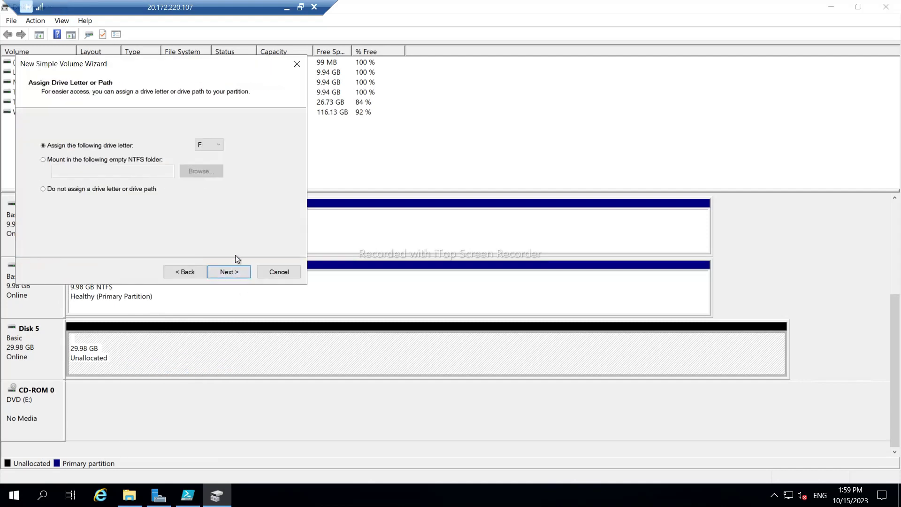
left_click(211, 146)
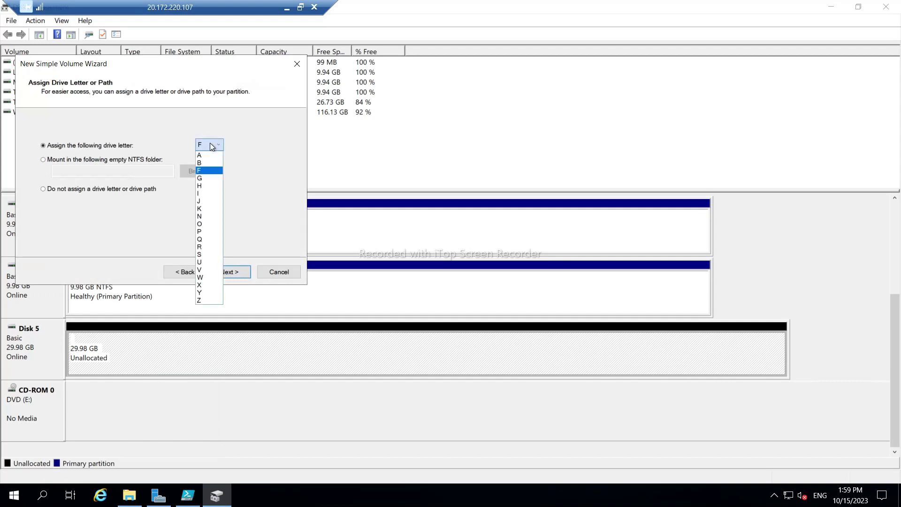
left_click(201, 232)
left_click(228, 273)
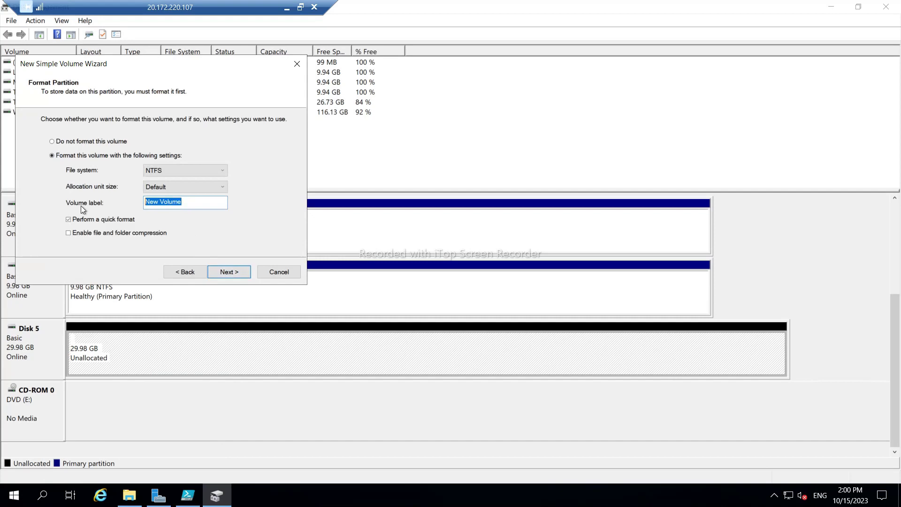
type("Programfile")
left_click(229, 275)
left_click(229, 275)
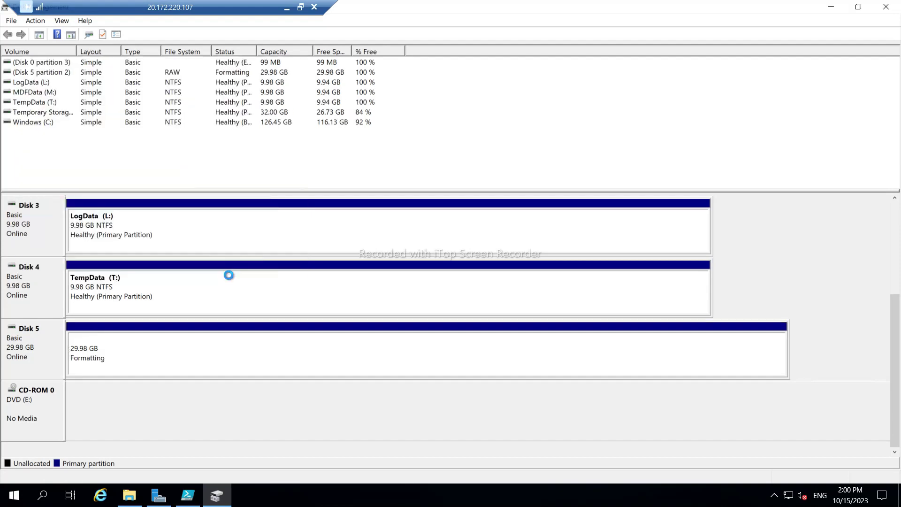
Run SQL Server 2019 setup as administrator from the en_sql_server_2019_developer media folder.
left_click(134, 498)
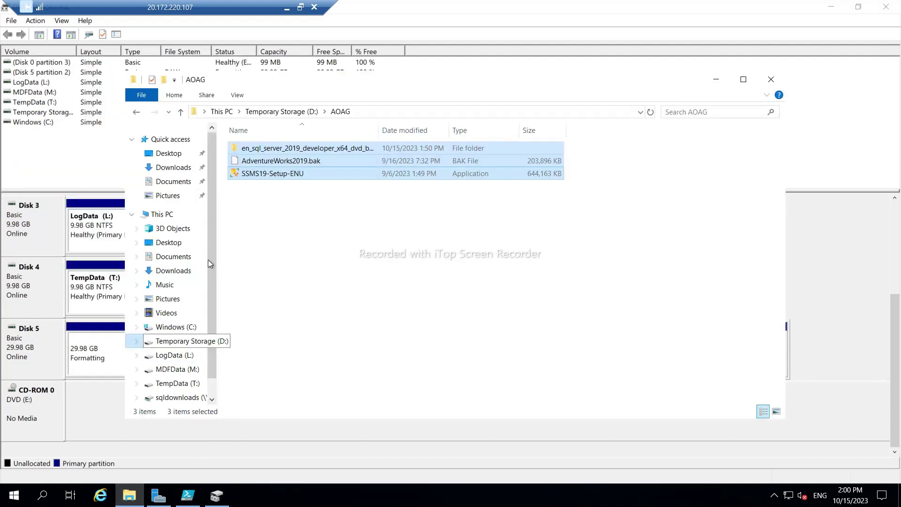
double_click(249, 148)
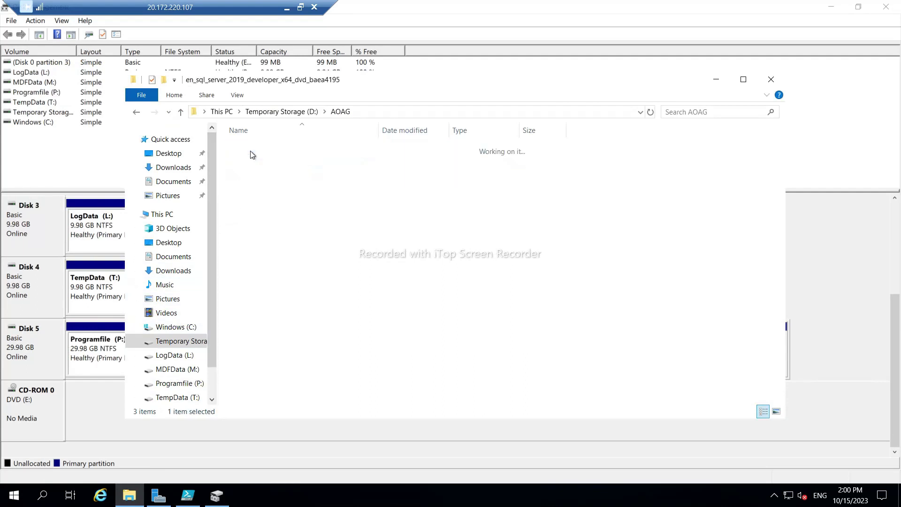
left_click(259, 242)
right_click(258, 240)
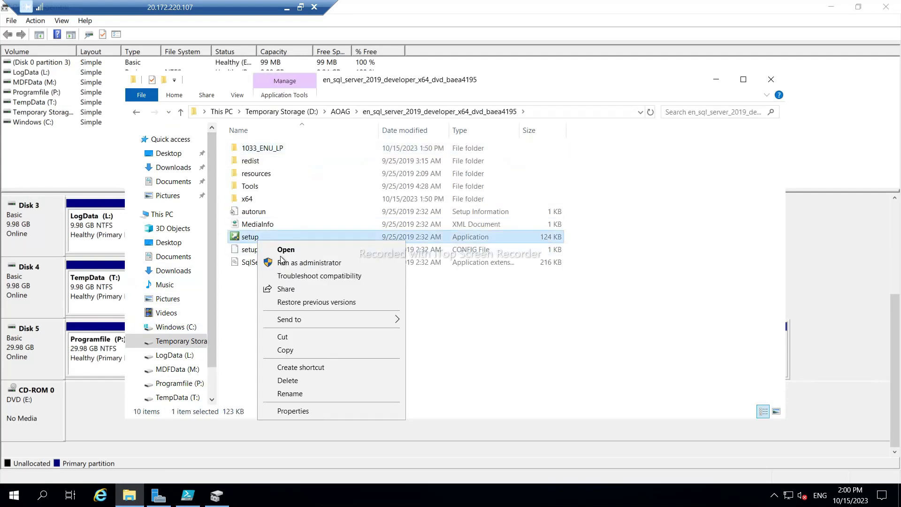
left_click(310, 263)
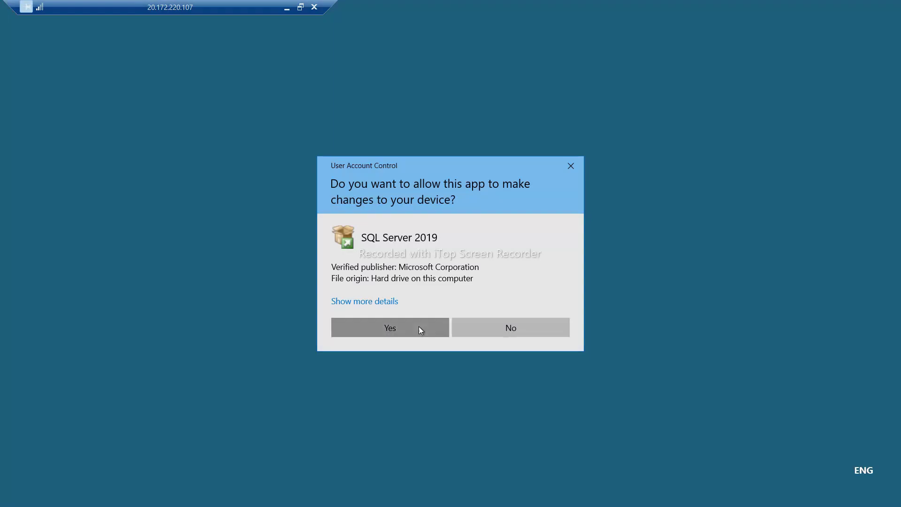
left_click(419, 329)
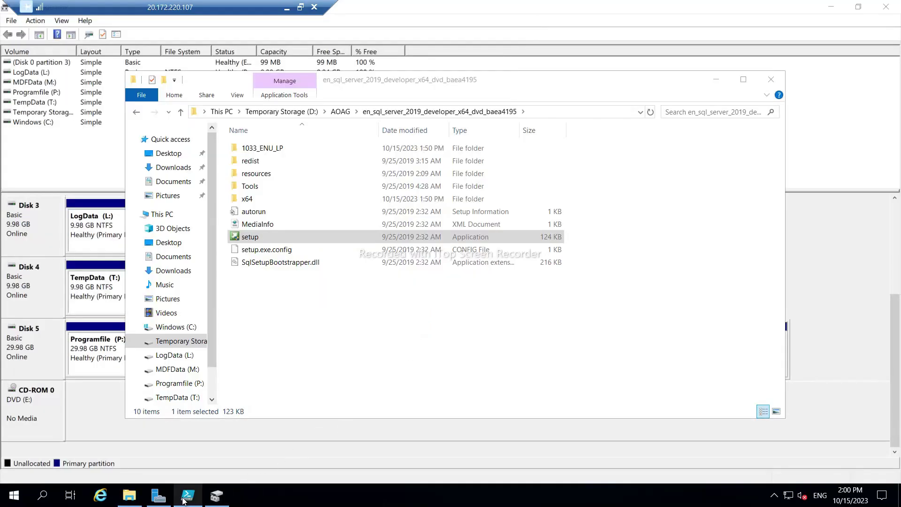
left_click(186, 496)
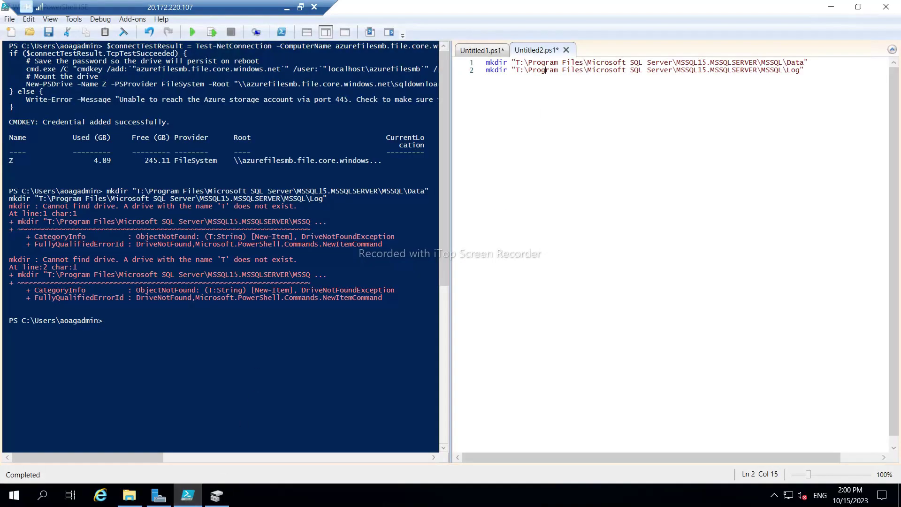
Run the script creating Data and Log folders under T:\Program Files\Microsoft SQL Server\MSSQL15.MSSQLSERVER\MSSQL.
left_click(192, 32)
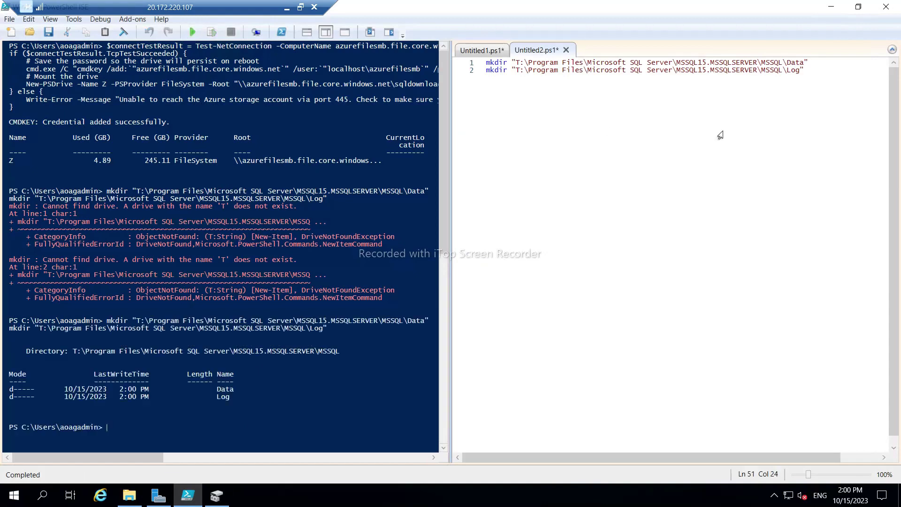
left_click(831, 7)
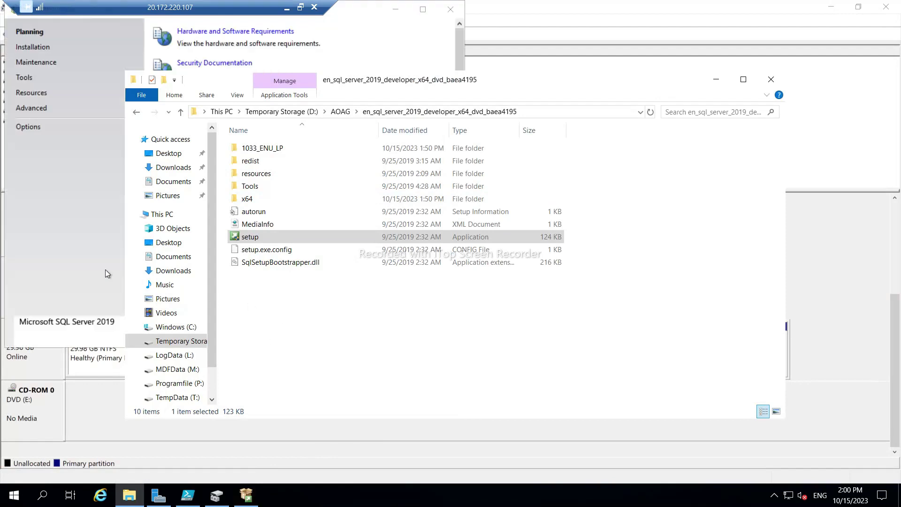
Start a new stand-alone Developer edition install, accept the license terms, and skip Microsoft Update.
left_click(48, 236)
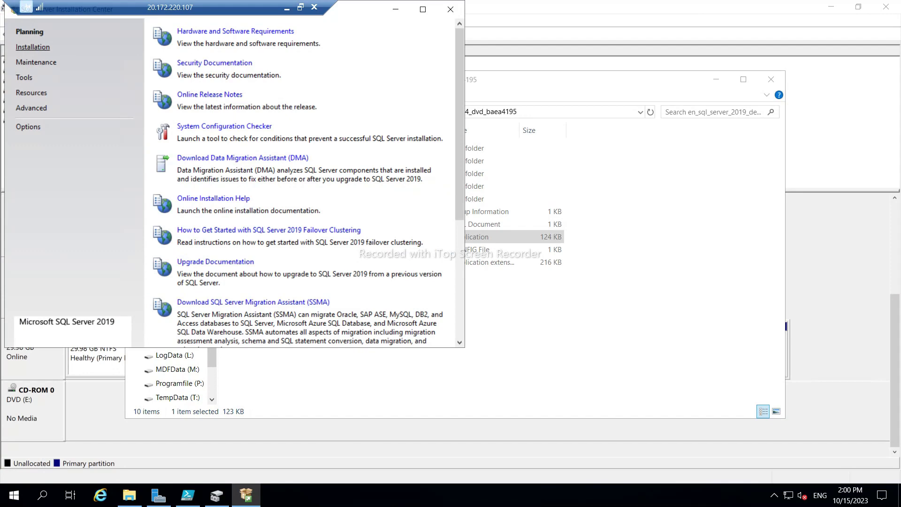
left_click(32, 47)
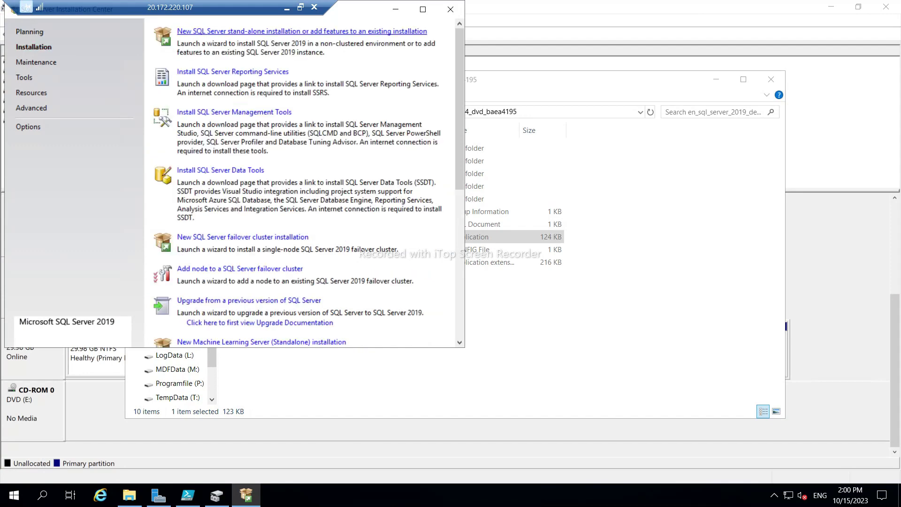
left_click(210, 32)
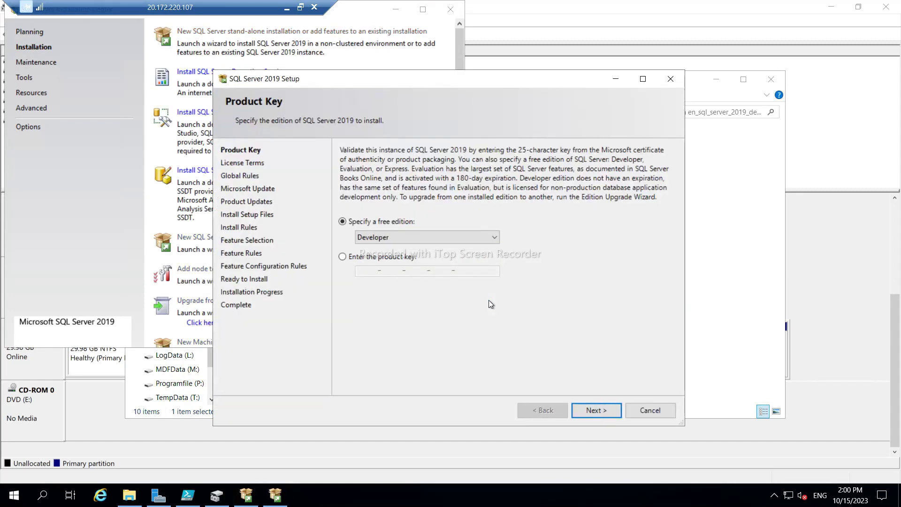
left_click(590, 411)
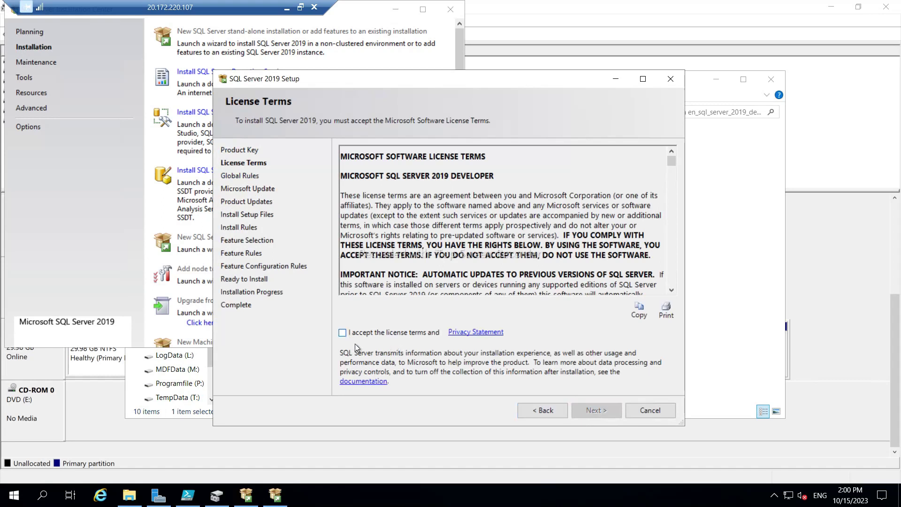
left_click(342, 333)
left_click(593, 412)
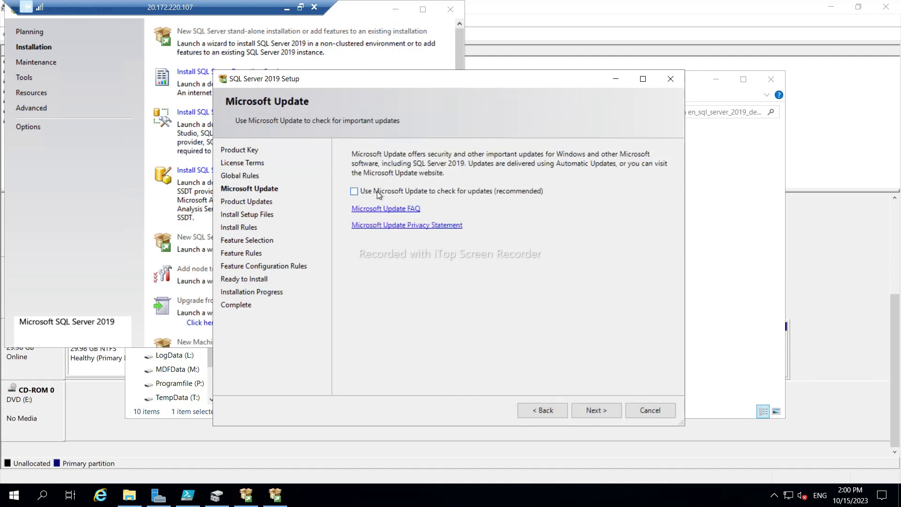
left_click(593, 413)
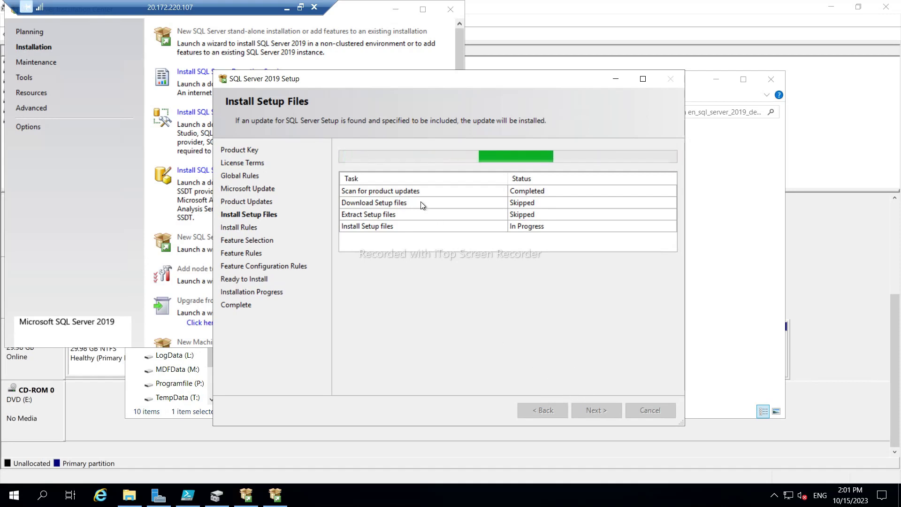
Check SQLNODE01's installation progress, then return to the SQLNODE02 session.
left_click(286, 7)
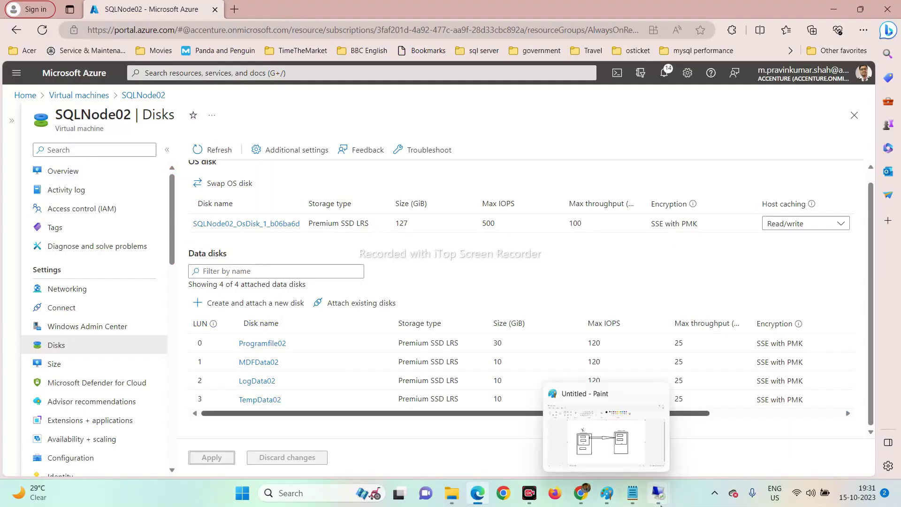
left_click(774, 435)
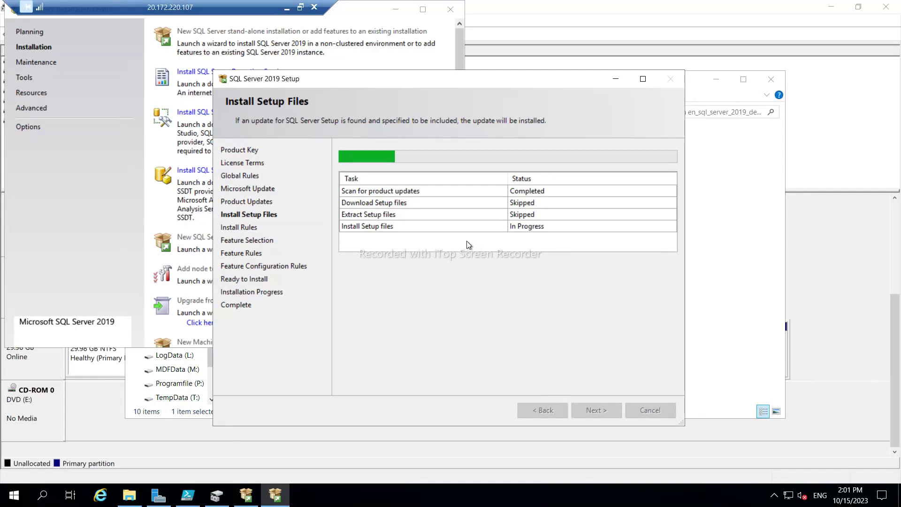
left_click(286, 7)
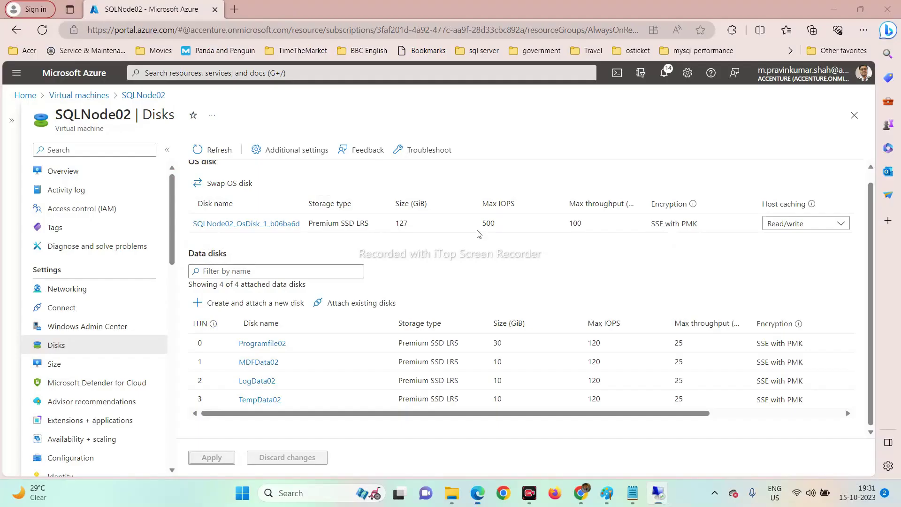
mouse_move(477, 492)
left_click(642, 436)
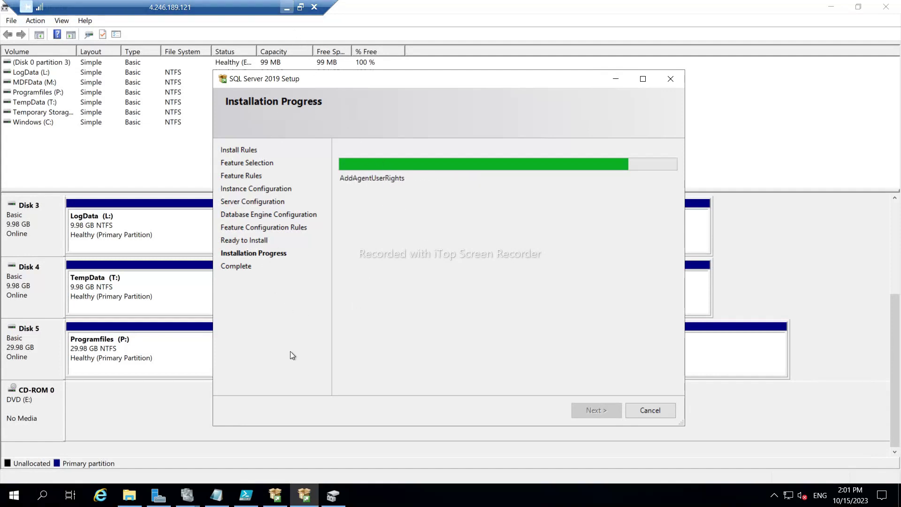
left_click(288, 7)
mouse_move(657, 494)
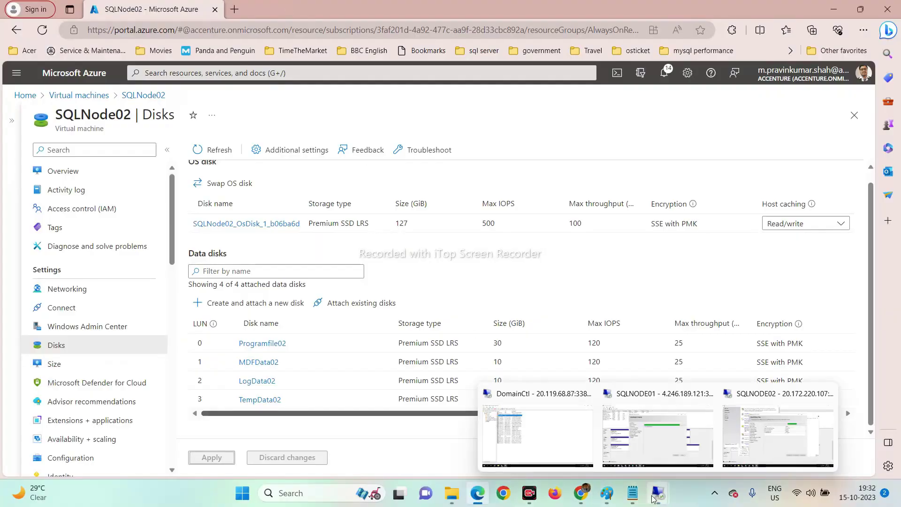
left_click(747, 435)
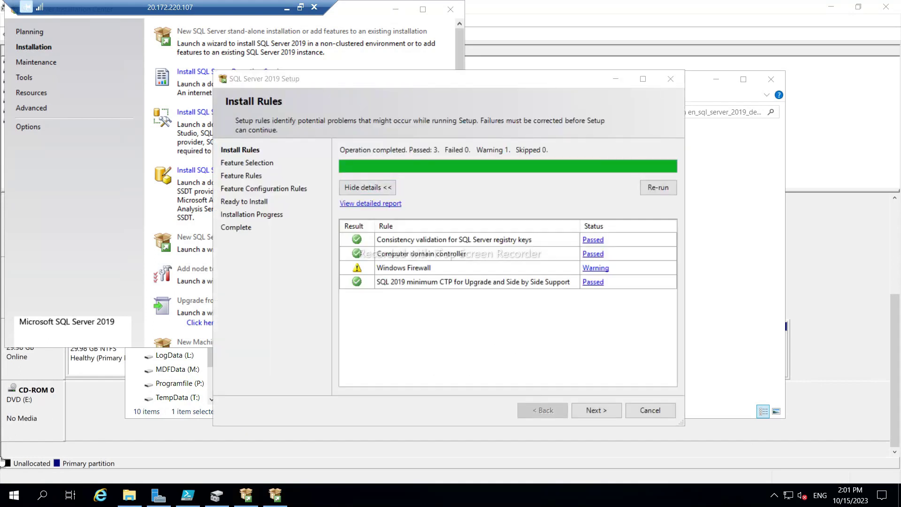
Find the firewall via a Start search for 'fire' and turn it off for domain, private and public networks.
left_click(7, 501)
type("fire")
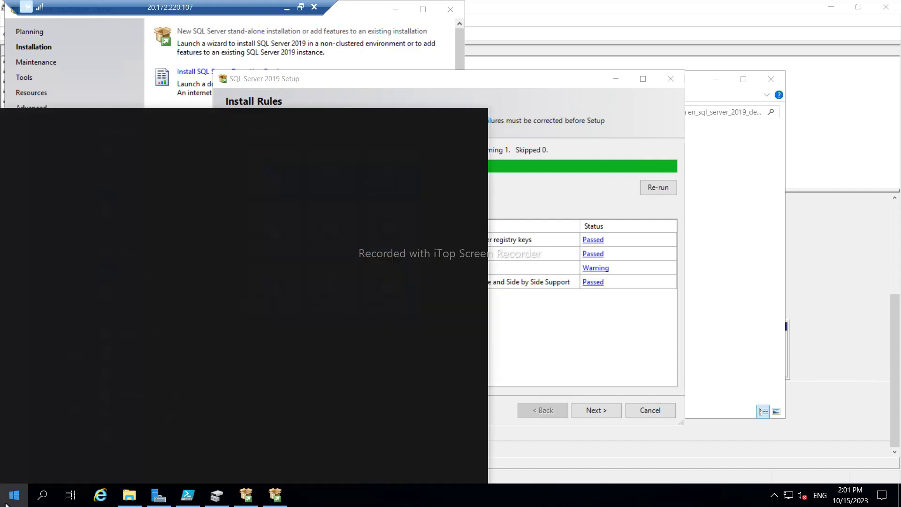
left_click(92, 218)
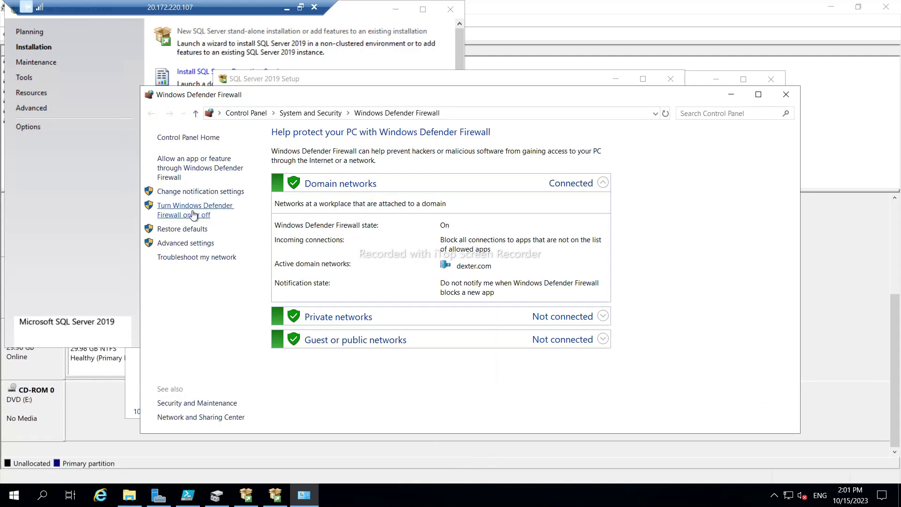
left_click(191, 215)
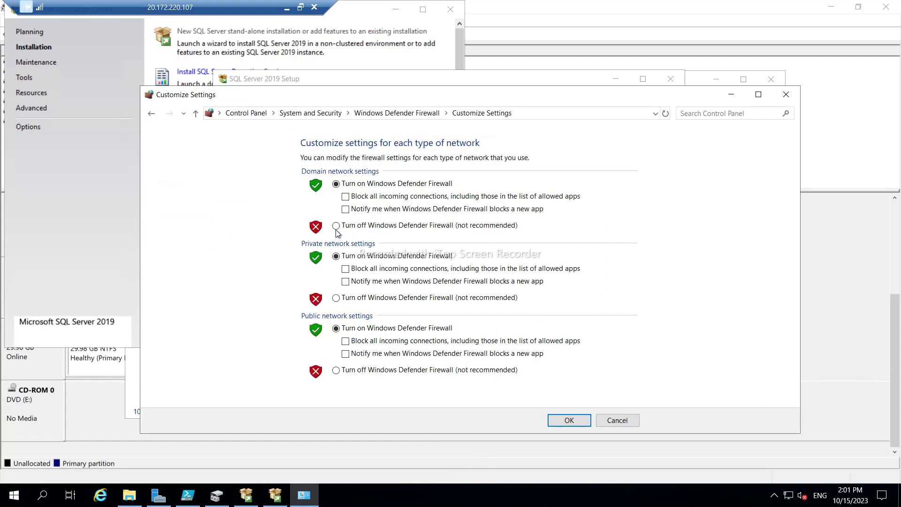
left_click(336, 225)
left_click(336, 298)
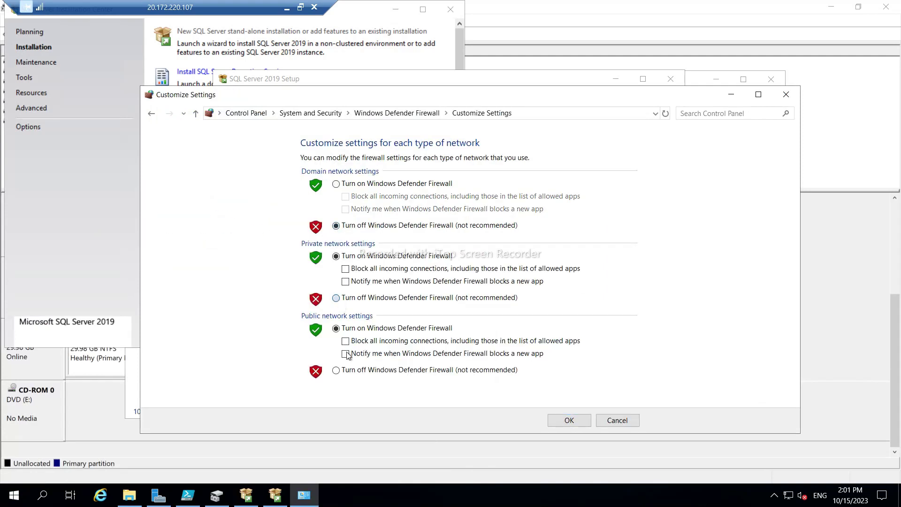
left_click(337, 370)
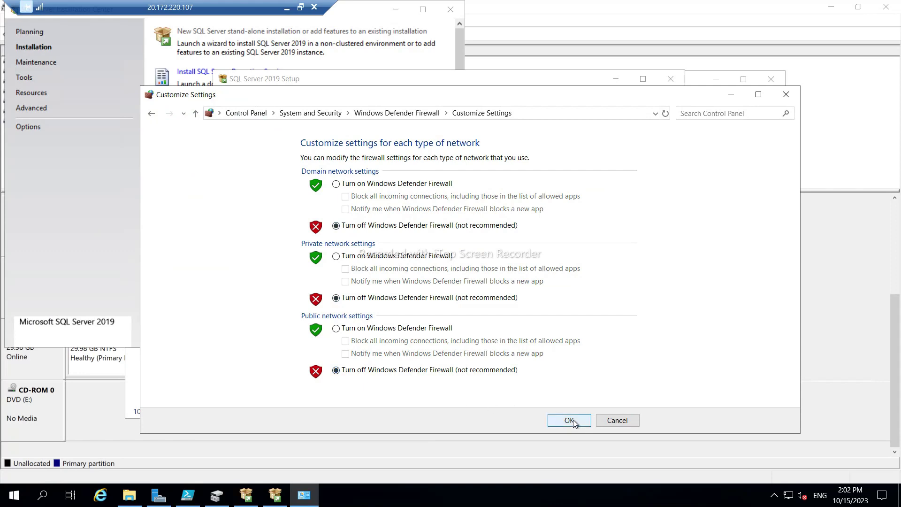
left_click(569, 421)
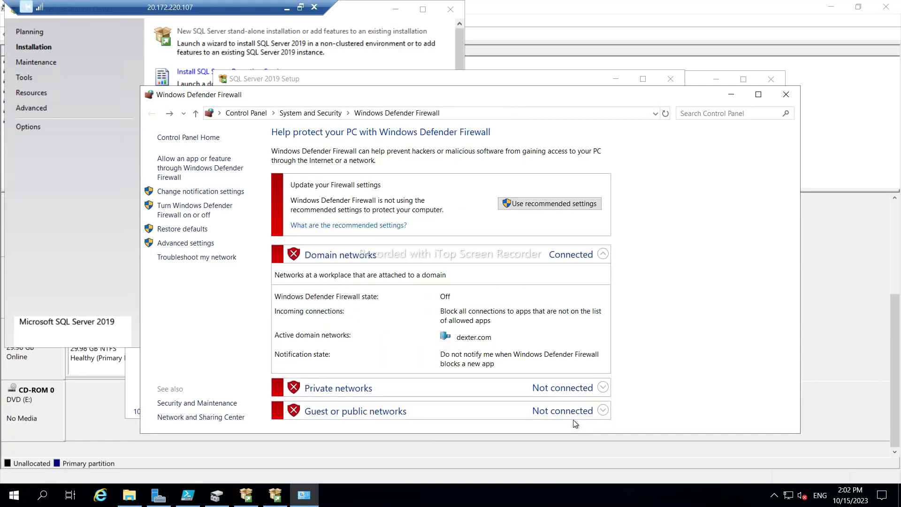
left_click(785, 96)
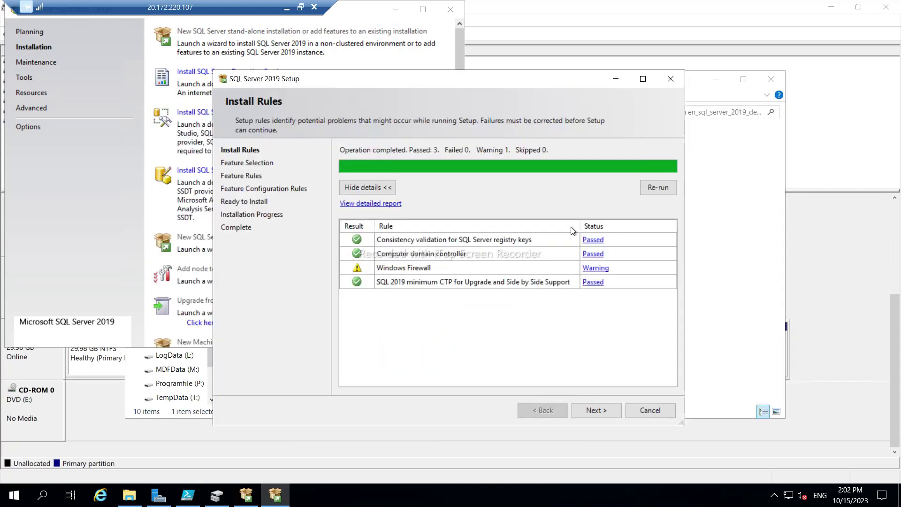
Re-run the install rules and select Database Engine Services plus the Client Tools and SDK features.
left_click(658, 188)
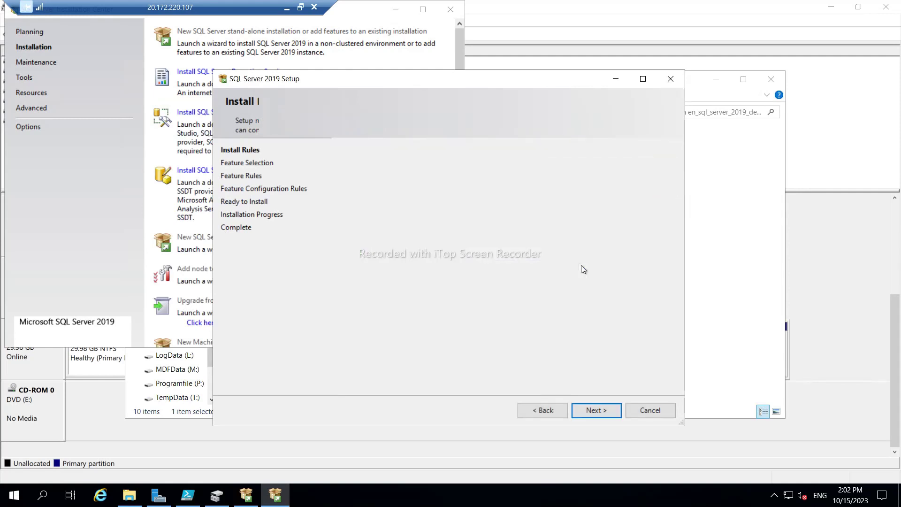
left_click(595, 407)
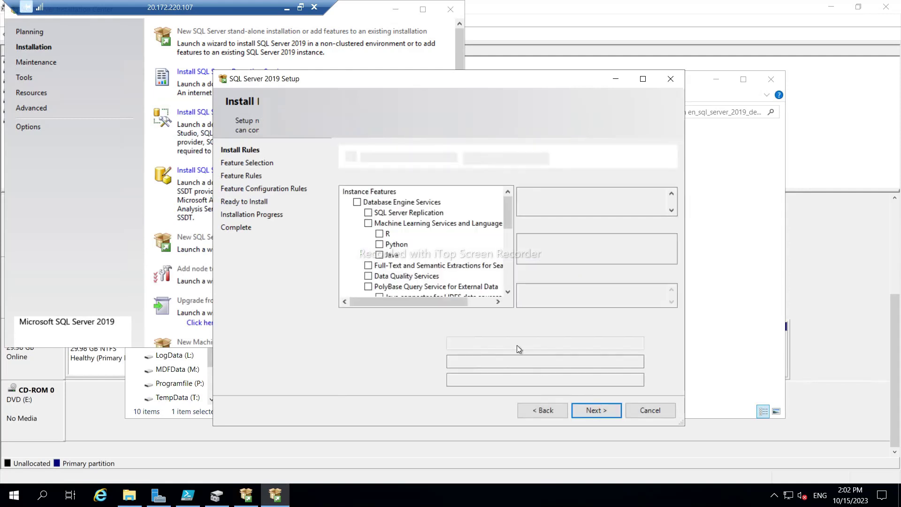
left_click(357, 202)
scroll(399, 250, "down", 2)
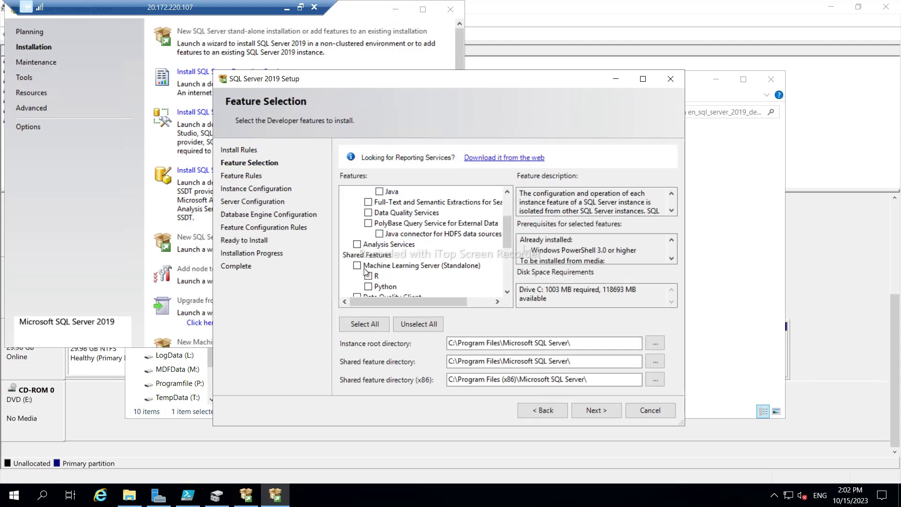
scroll(365, 271, "down", 2)
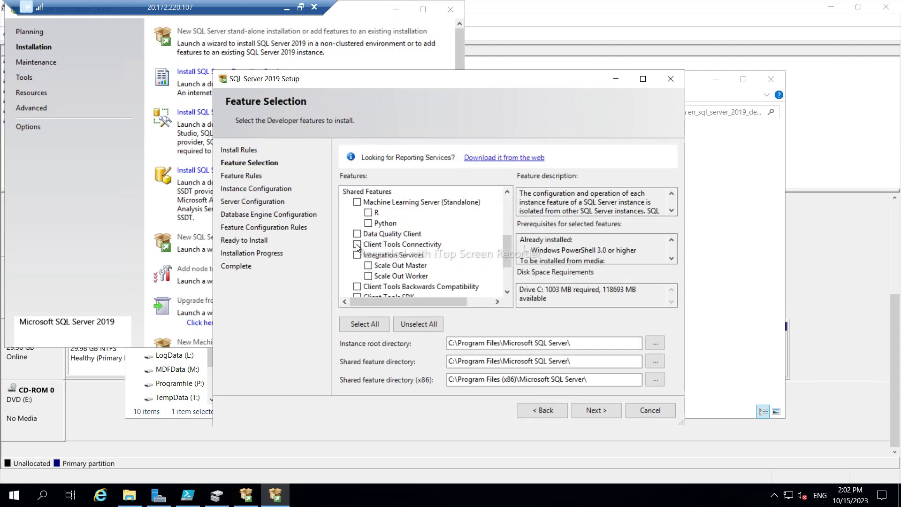
left_click(357, 245)
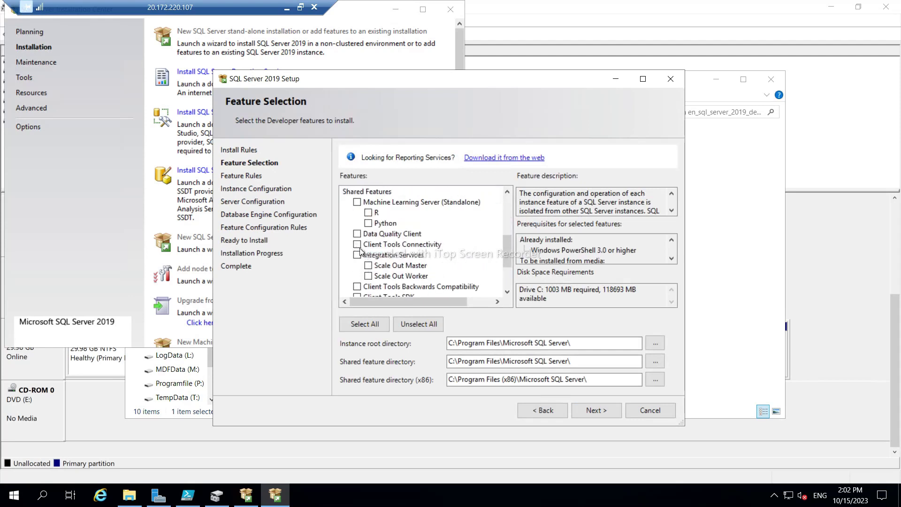
left_click(357, 286)
scroll(428, 269, "down", 1)
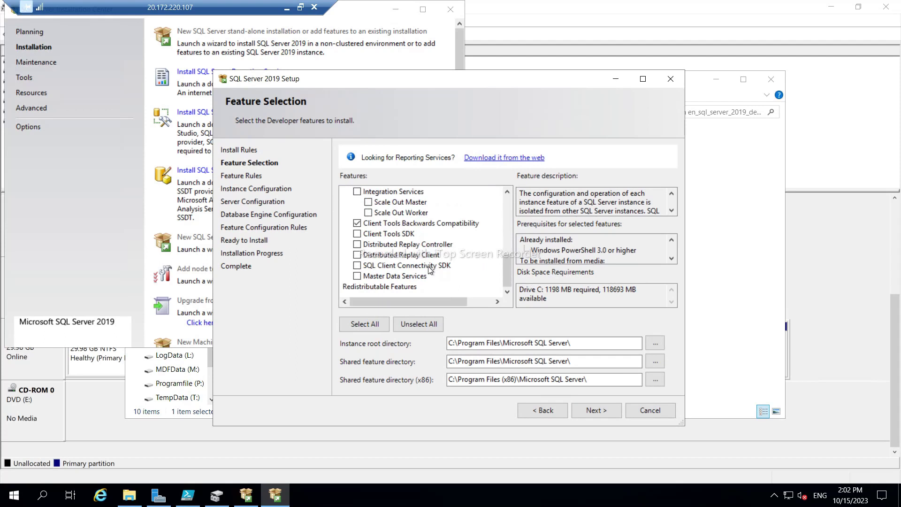
left_click(357, 234)
left_click(357, 266)
Move the instance root, shared feature and x86 shared feature directories from C: to P:.
left_click(450, 343)
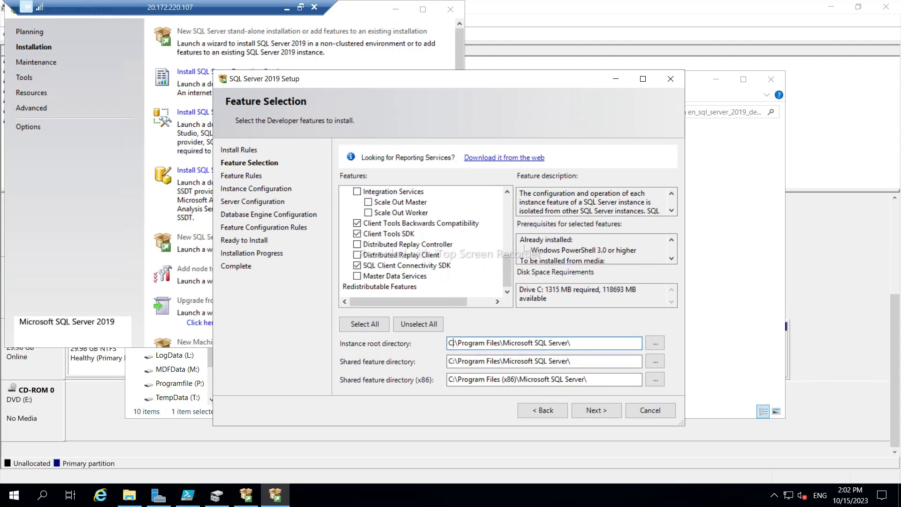
key("BackSpace")
type("P")
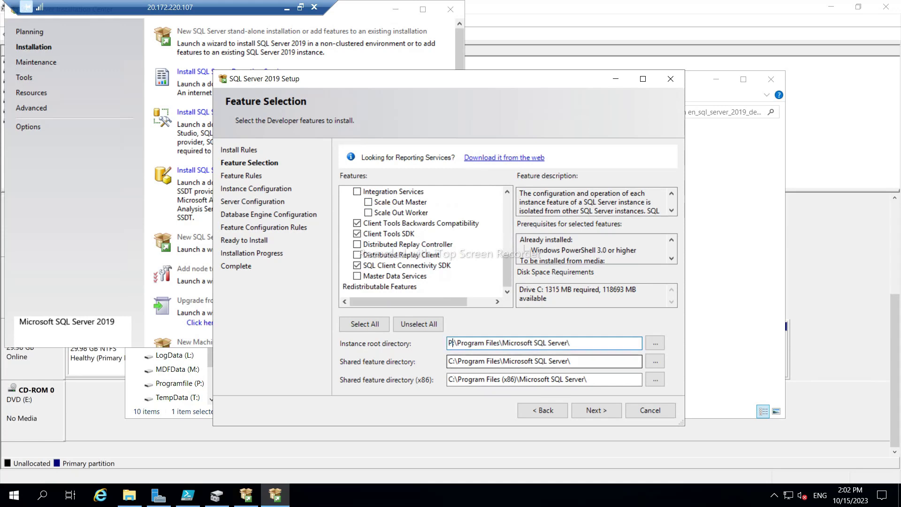
left_click(450, 361)
key("BackSpace")
type("P")
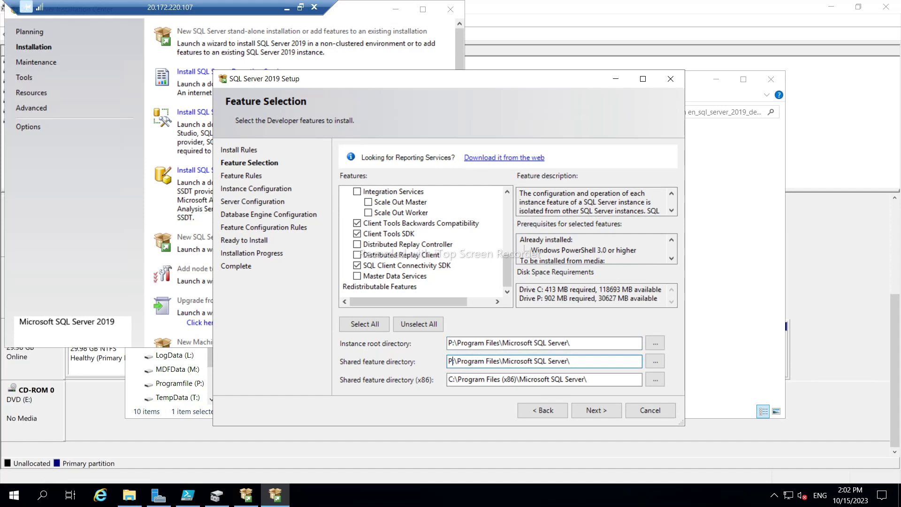
left_click(450, 379)
key("BackSpace")
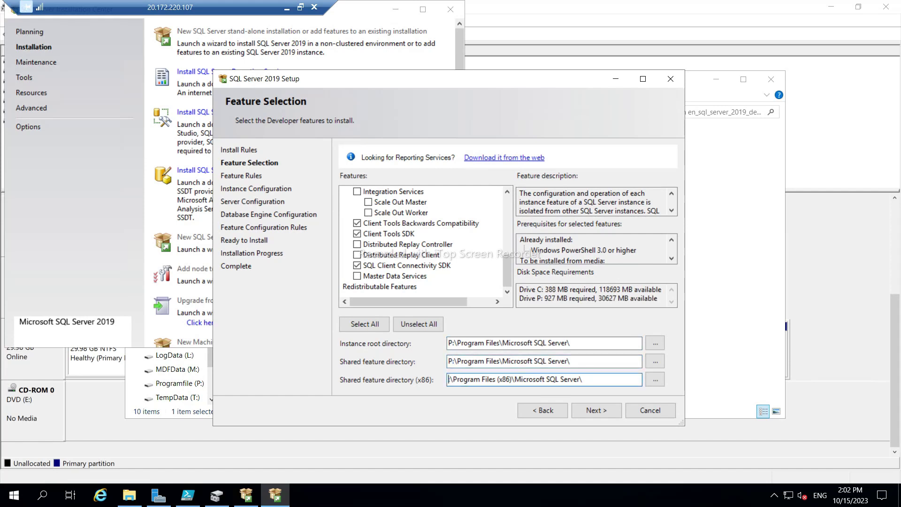
type("P:")
left_click(593, 410)
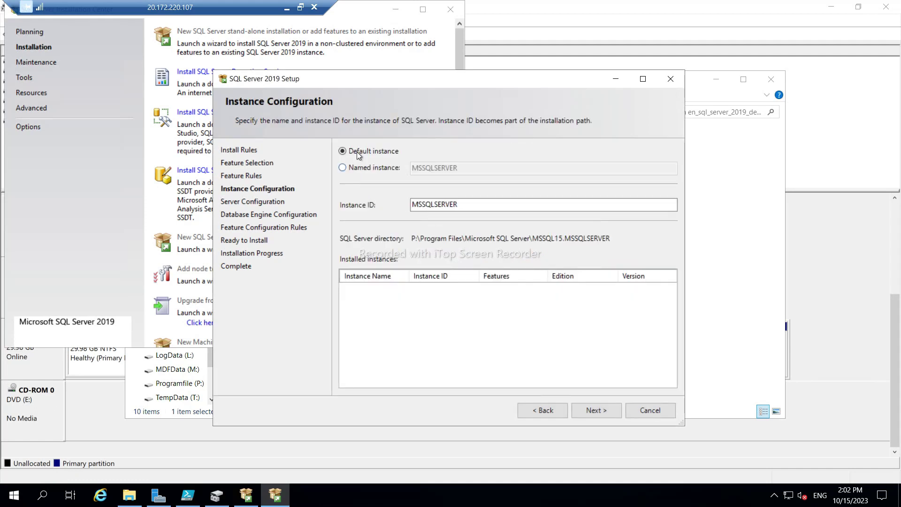
Keep the default MSSQLSERVER instance and set the SQL Server Agent startup type to Automatic.
left_click(593, 411)
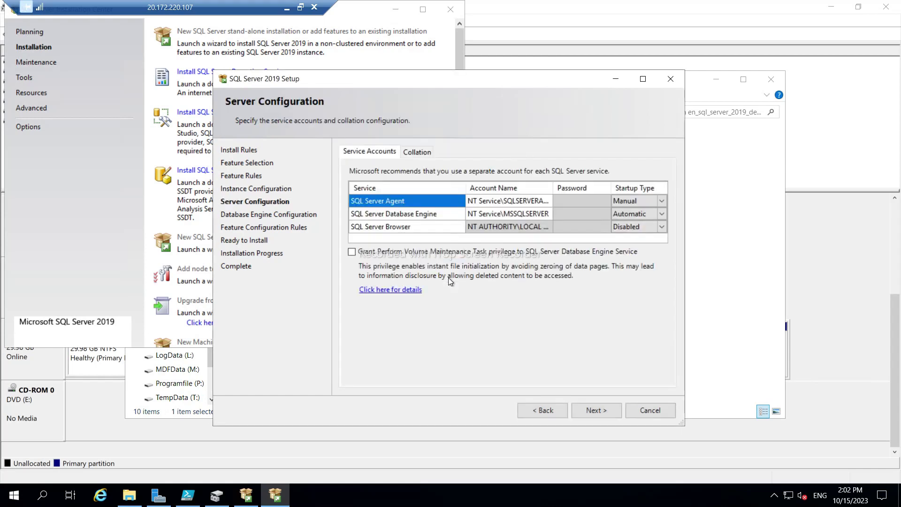
left_click(662, 200)
left_click(630, 213)
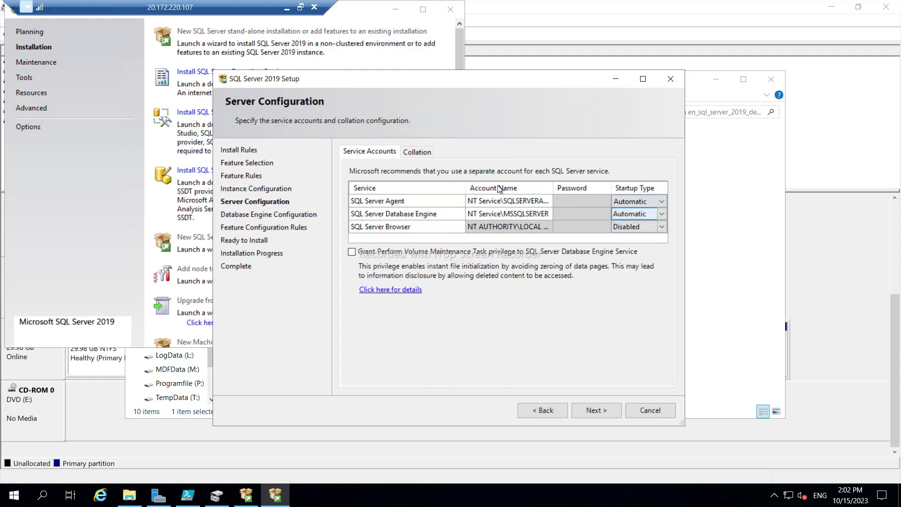
left_click(417, 152)
left_click(369, 155)
left_click(596, 410)
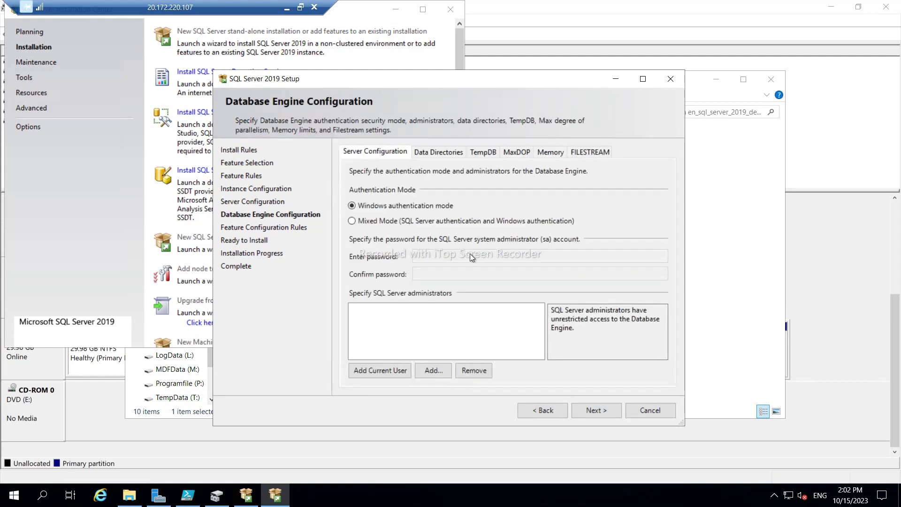
Add the current user as SQL administrator, put the data root on M: and user logs on L:.
left_click(376, 371)
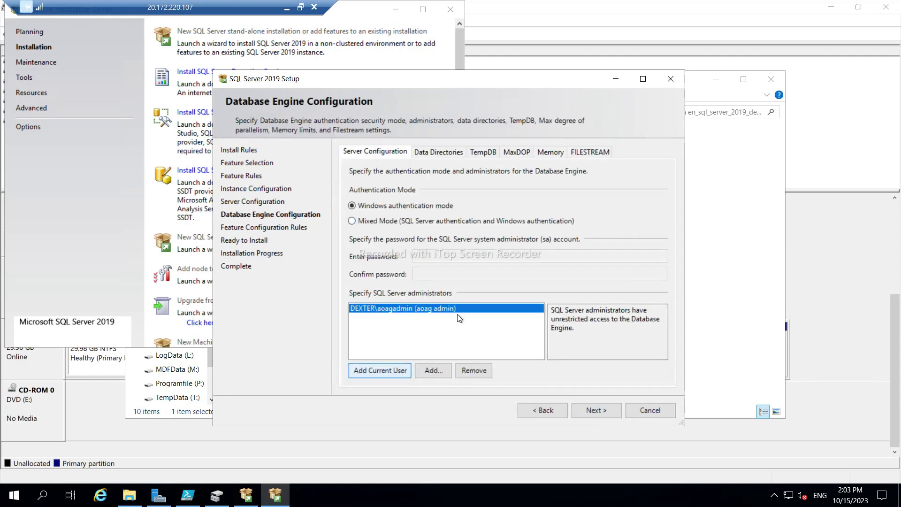
left_click(438, 153)
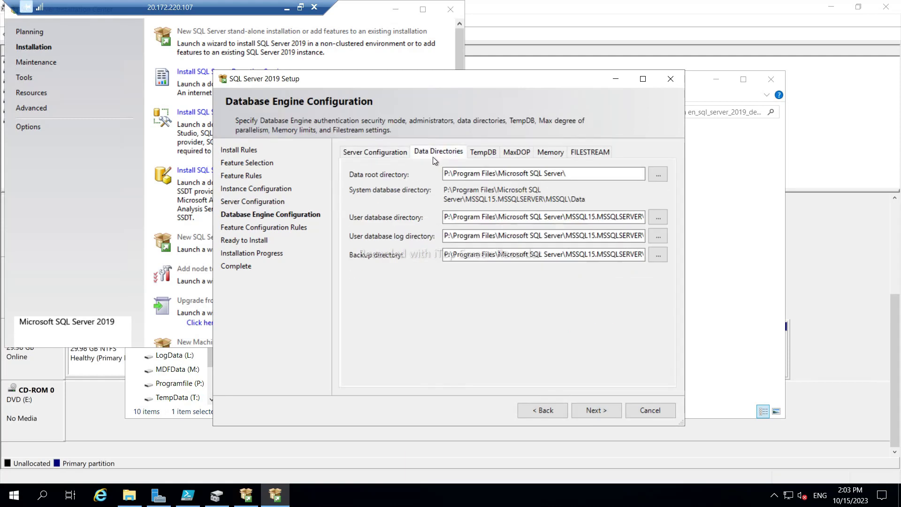
left_click(448, 178)
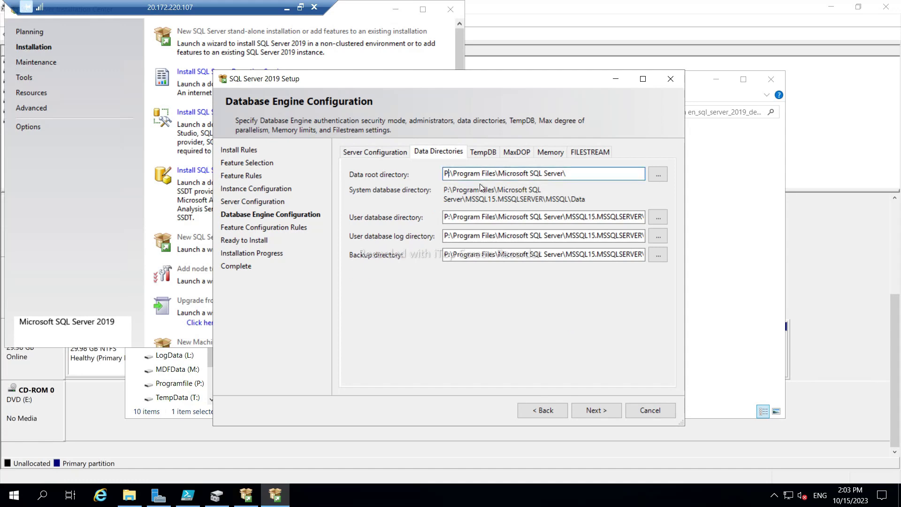
key("BackSpace")
type("M")
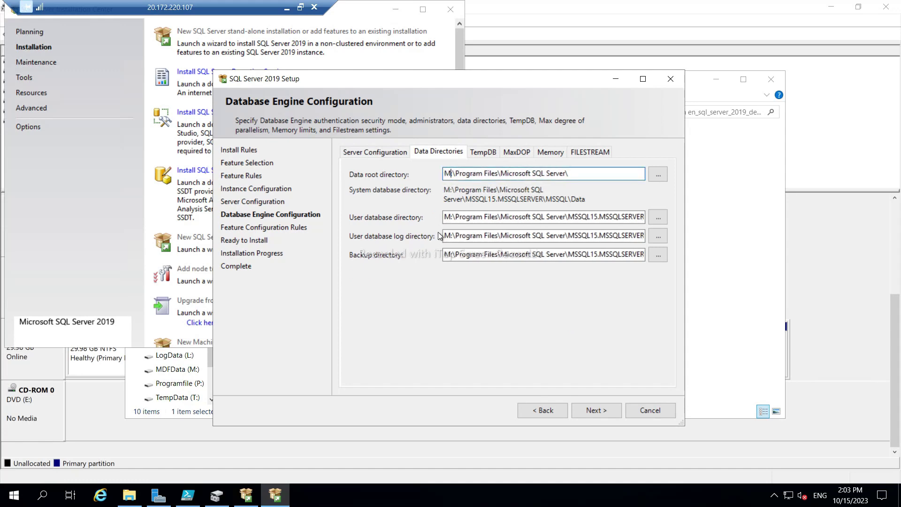
left_click(444, 236)
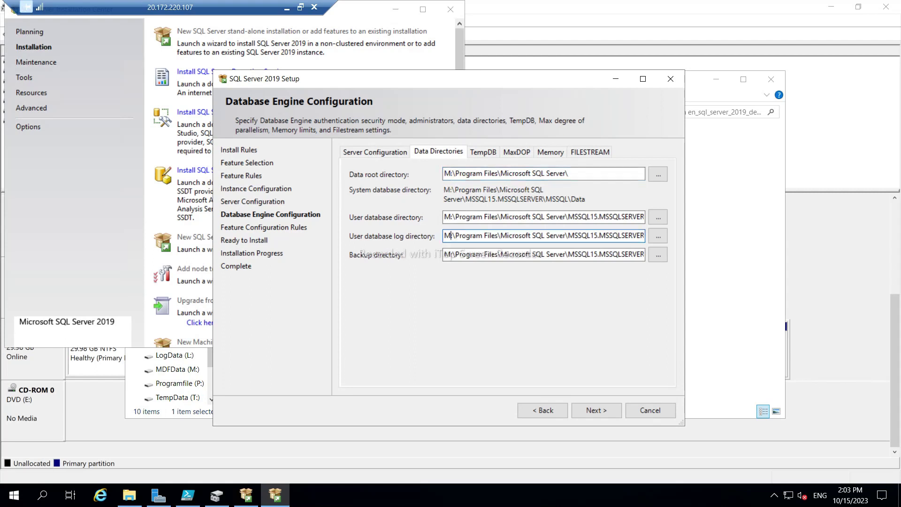
key("Delete")
type("L")
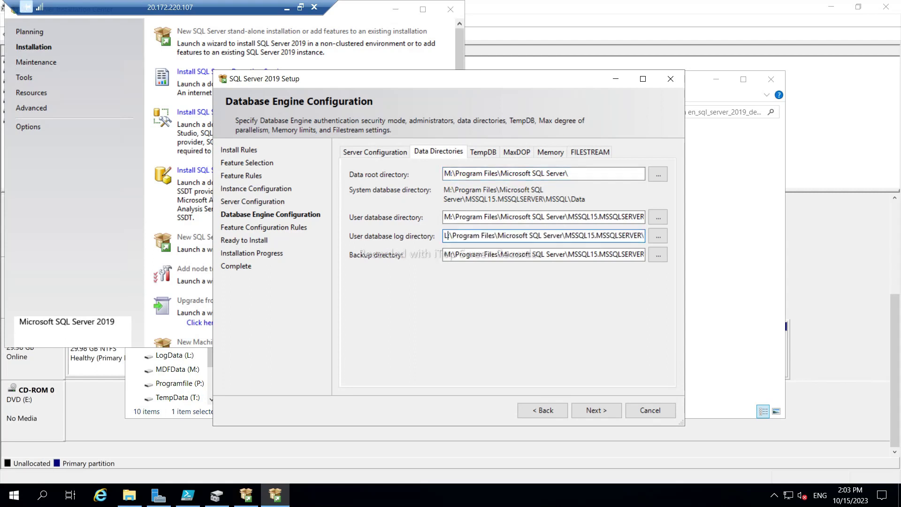
left_click(445, 254)
key("Delete")
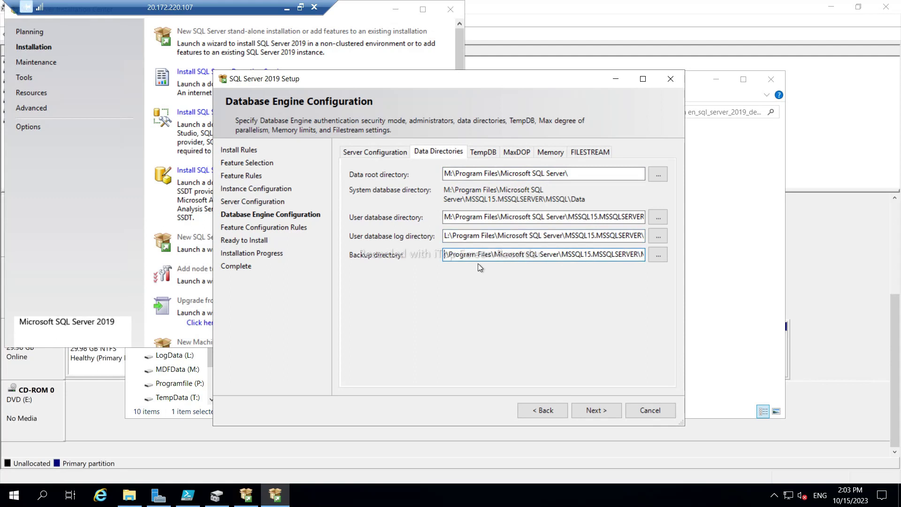
Finish the backup directory on P: and move the TempDB data and log directories to T:.
type("P")
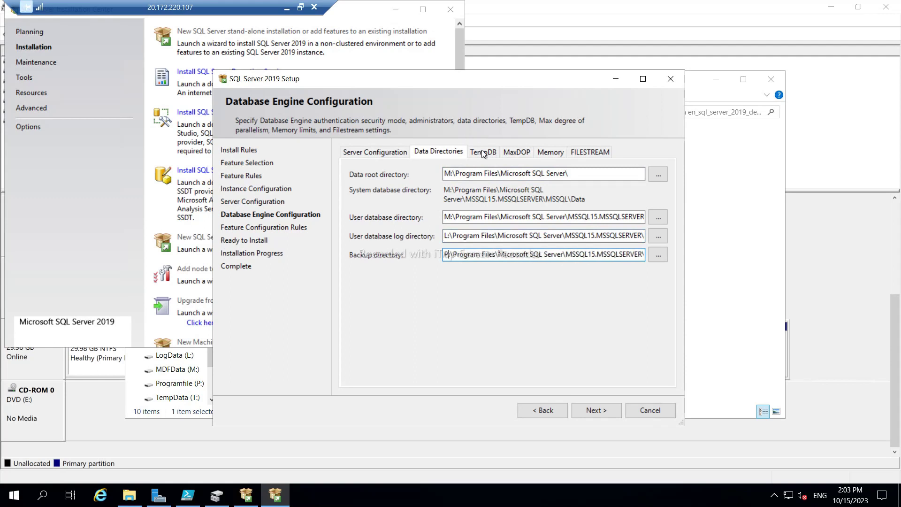
left_click(482, 150)
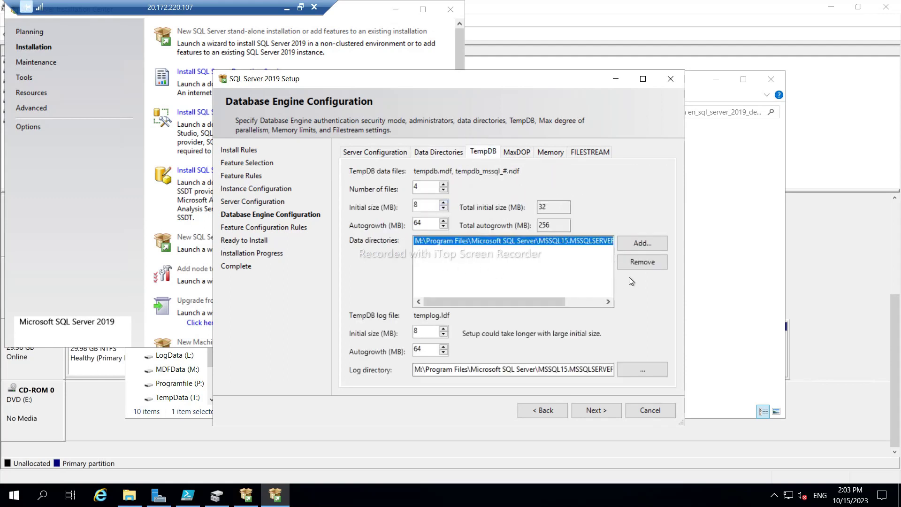
left_click(647, 263)
left_click(644, 244)
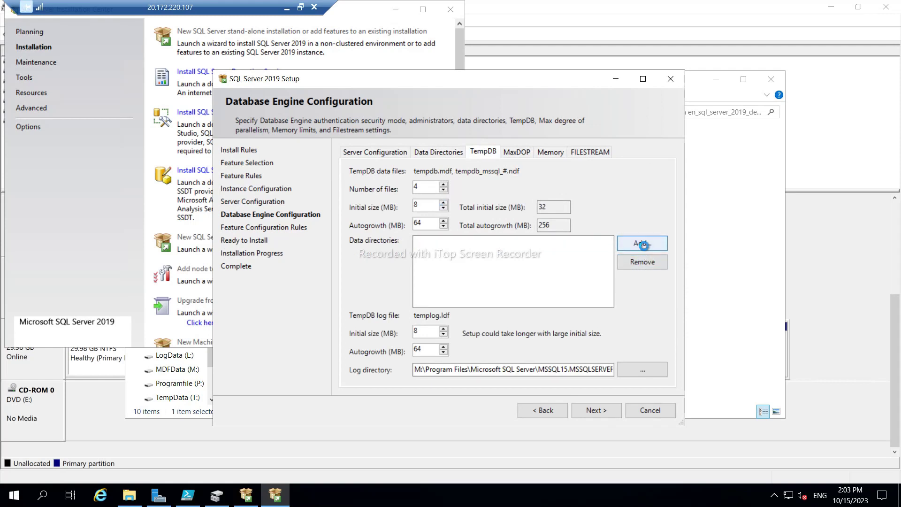
scroll(443, 241, "down", 2)
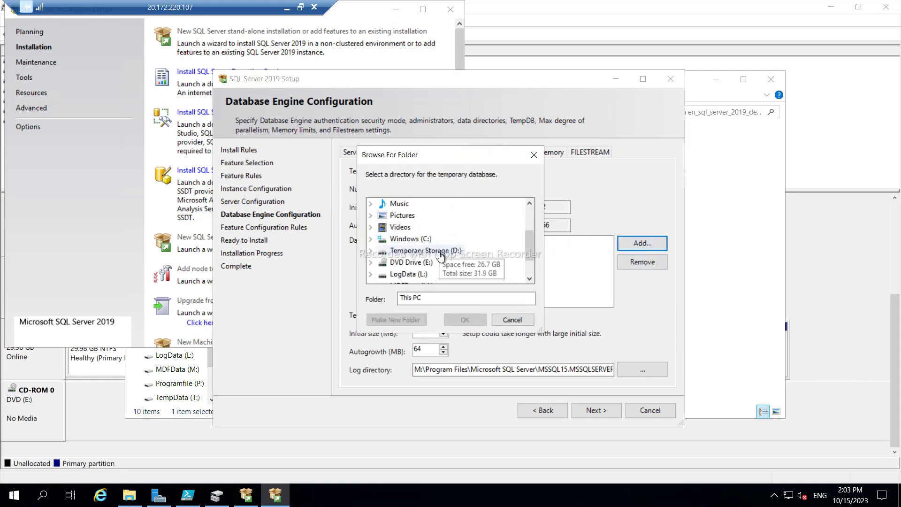
scroll(444, 256, "down", 1)
left_click(404, 275)
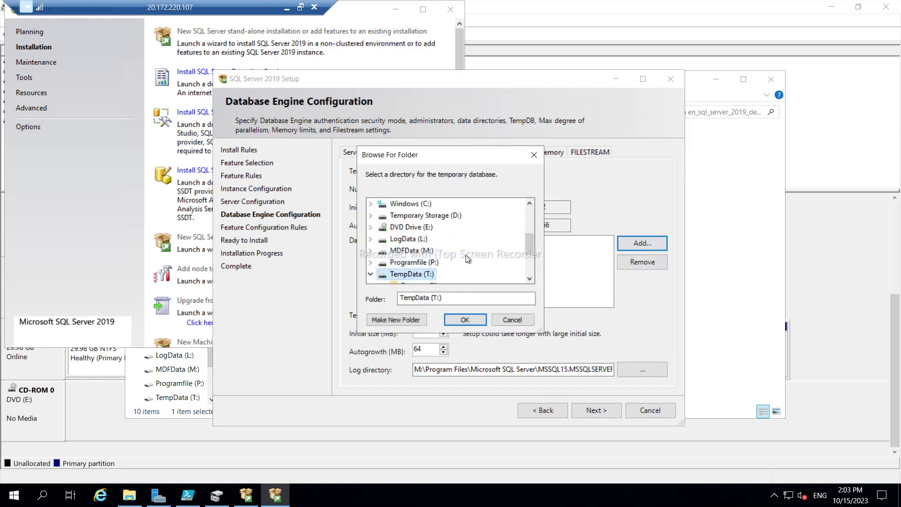
left_click(452, 263)
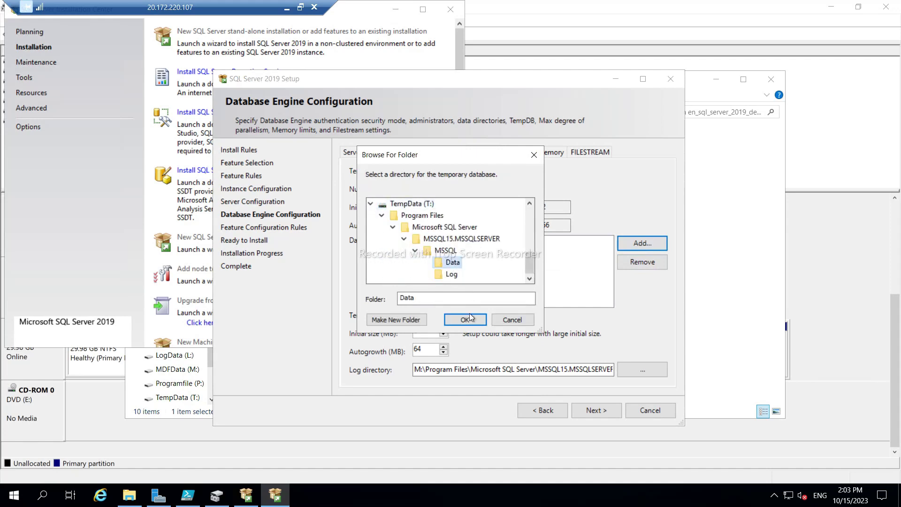
left_click(467, 318)
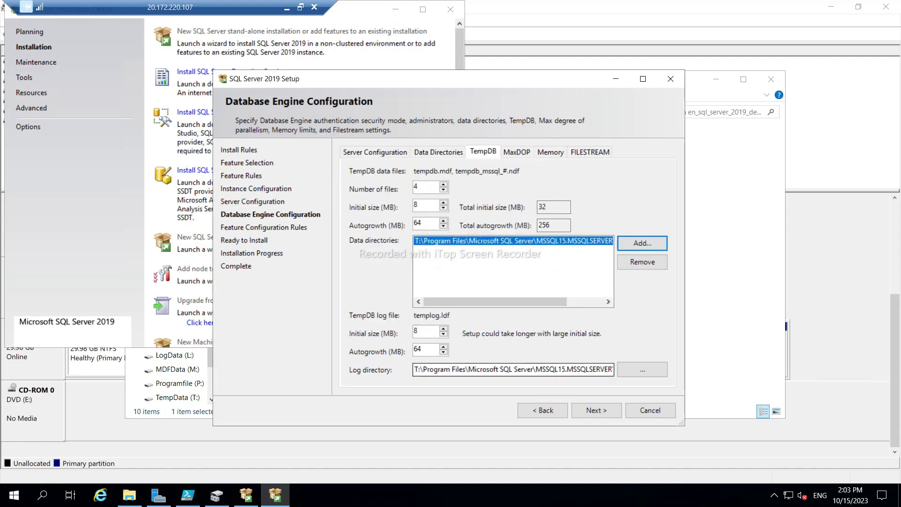
left_click(638, 370)
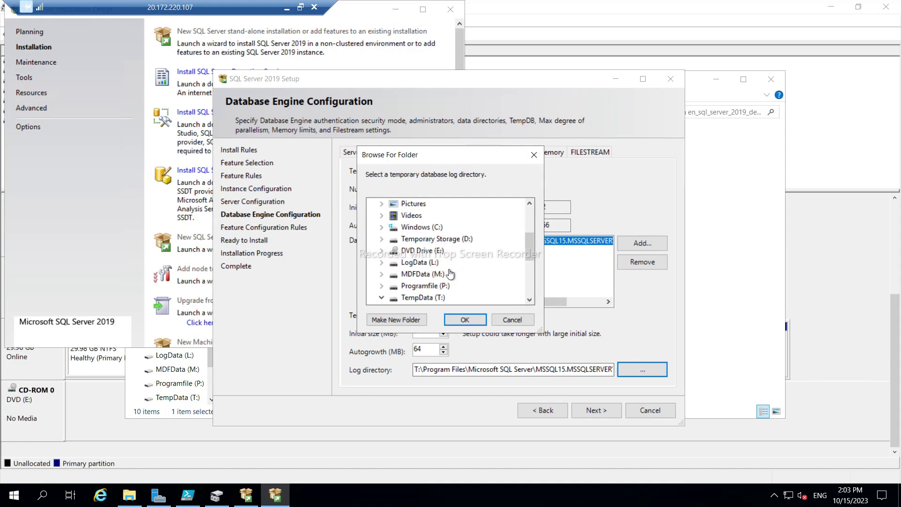
left_click(459, 321)
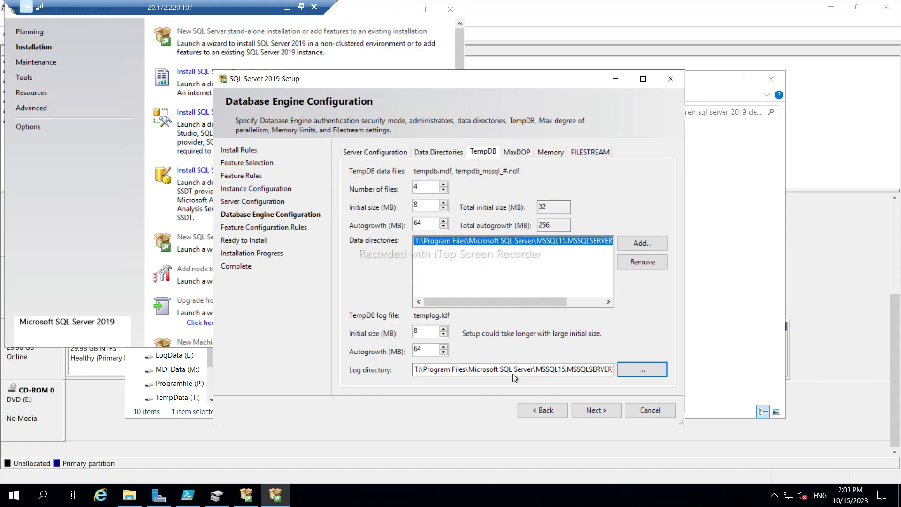
Accept the recommended 0–12750 MB server memory limits.
left_click(515, 152)
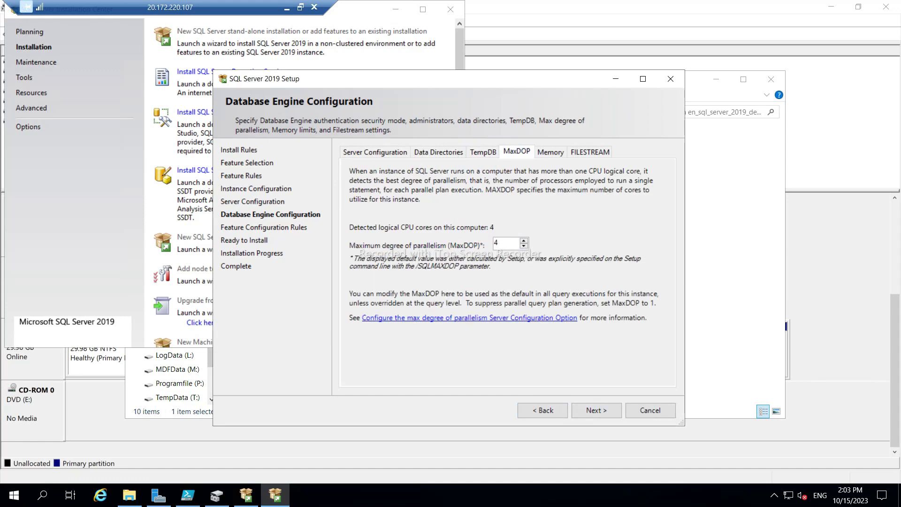
left_click(556, 152)
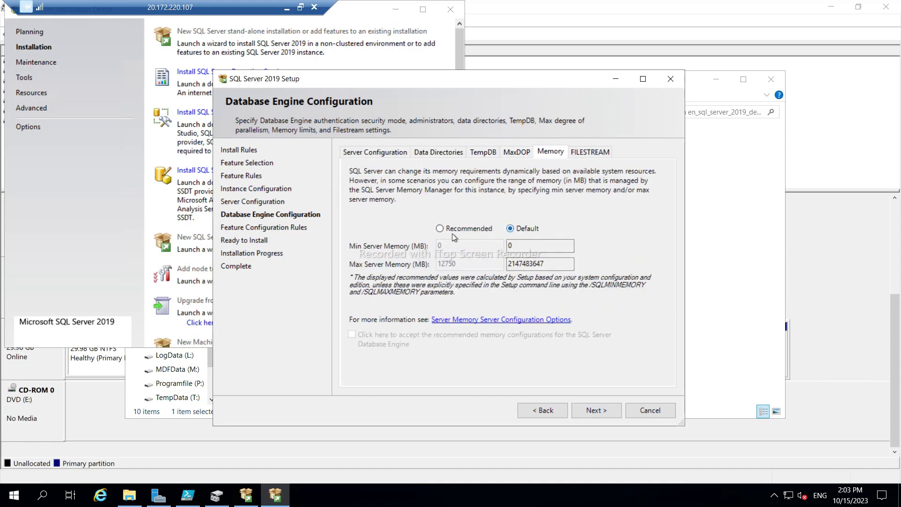
left_click(440, 229)
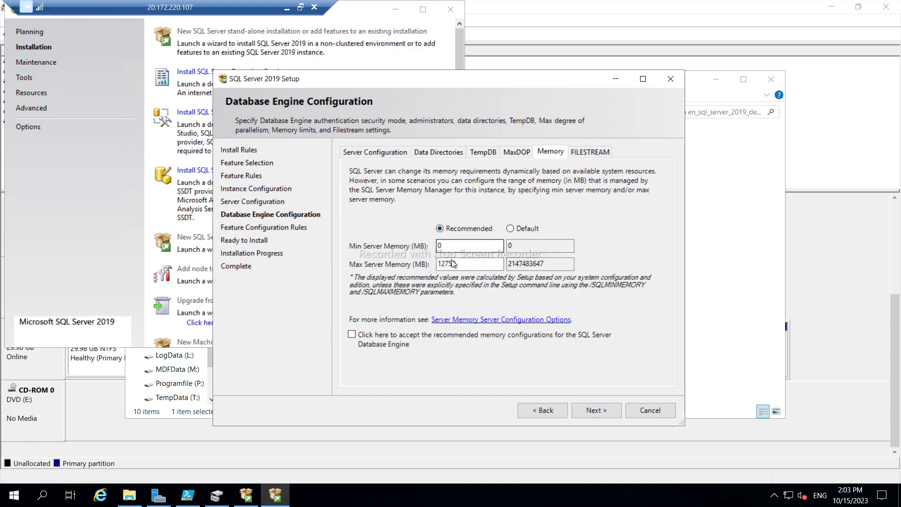
left_click(353, 336)
left_click(595, 411)
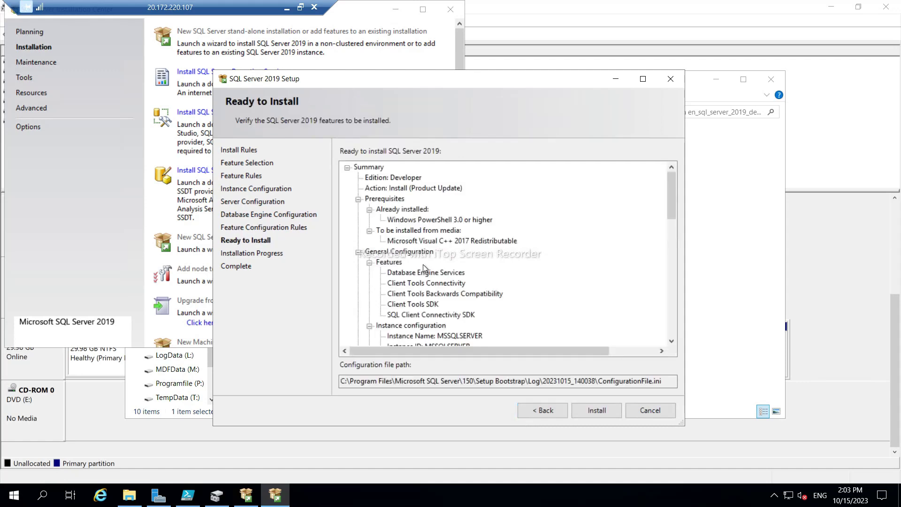
Install SQL Server from the Ready to Install summary, verify every feature Succeeded, and close setup.
scroll(474, 246, "down", 7)
scroll(474, 246, "down", 7)
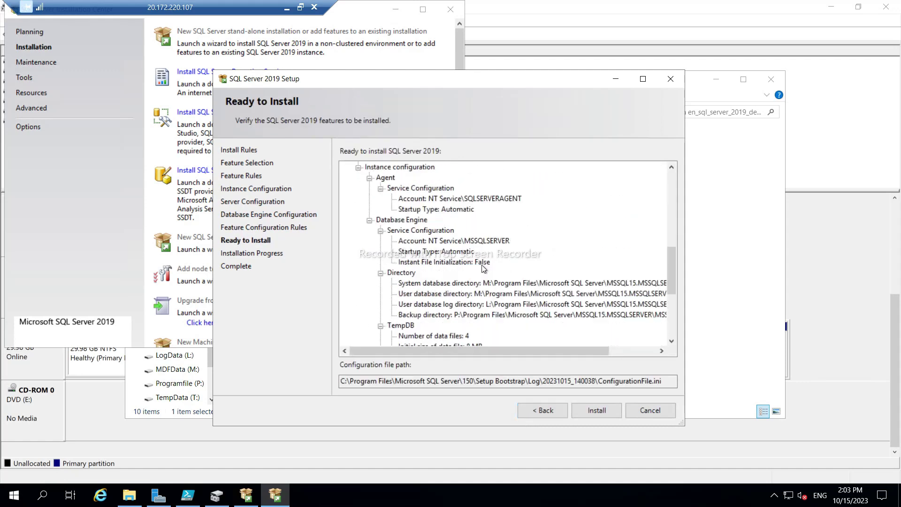
left_click(594, 412)
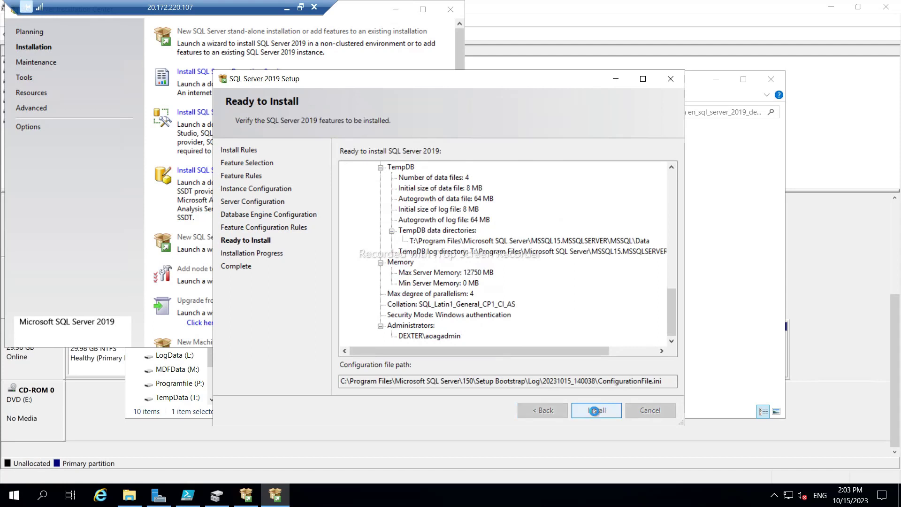
left_click(286, 8)
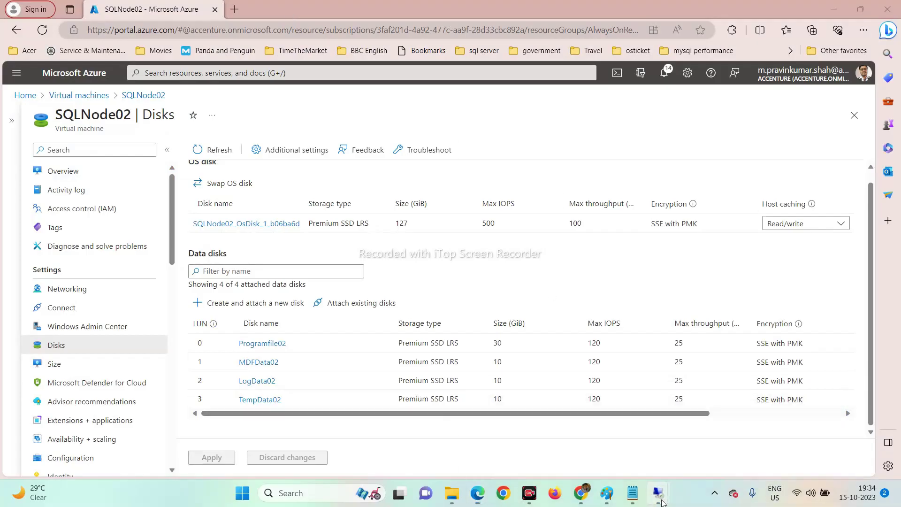
mouse_move(658, 493)
left_click(619, 422)
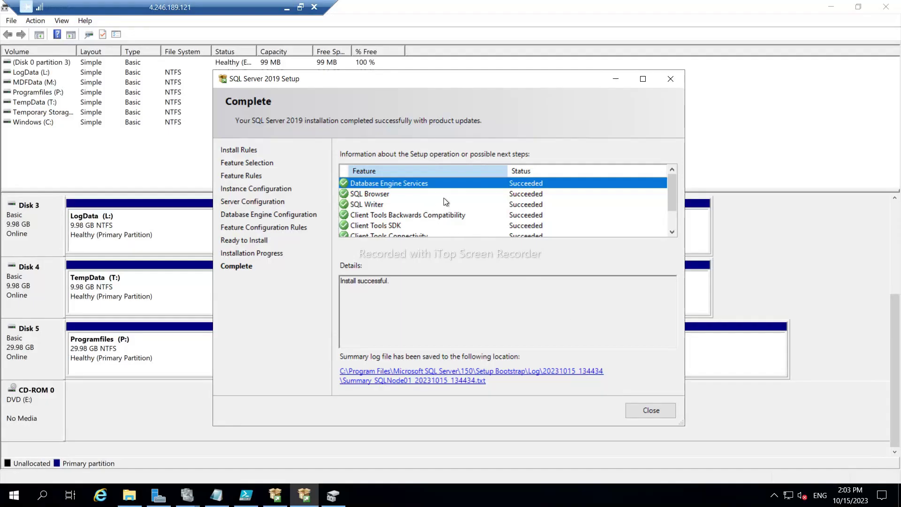
scroll(446, 202, "down", 1)
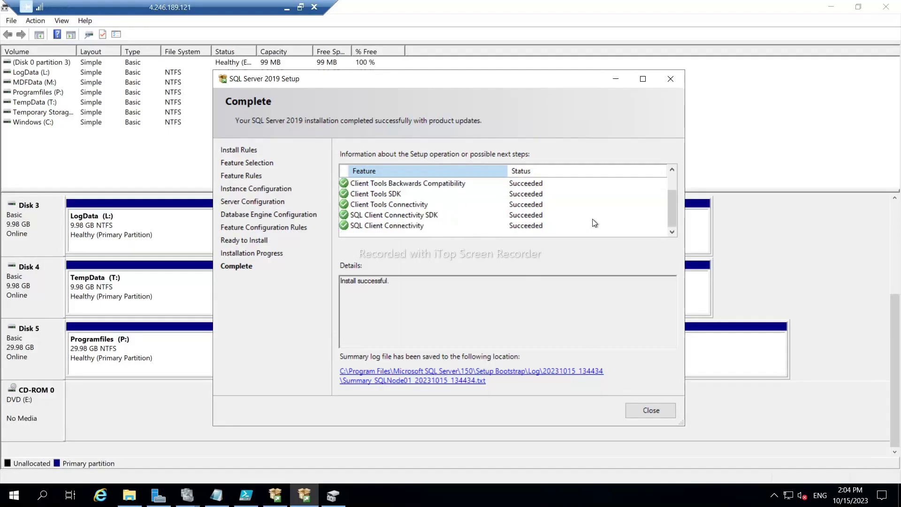
left_click(427, 206)
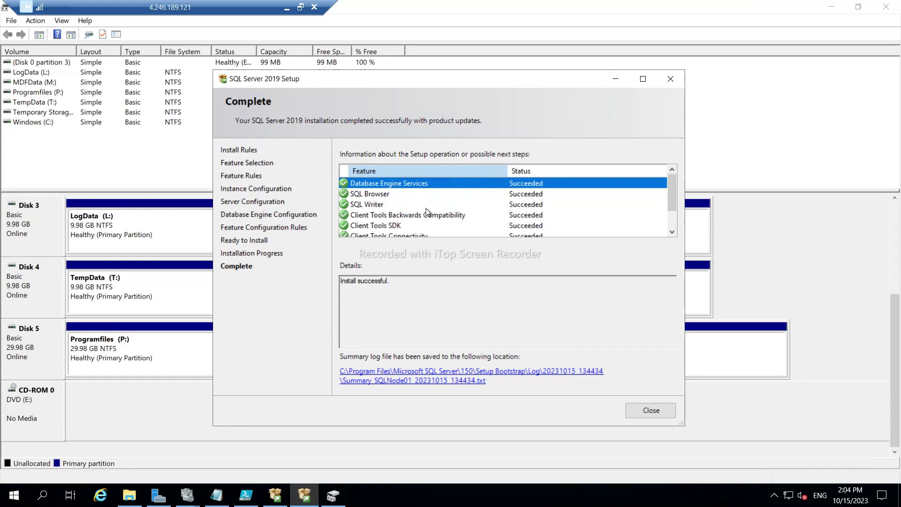
scroll(426, 208, "down", 1)
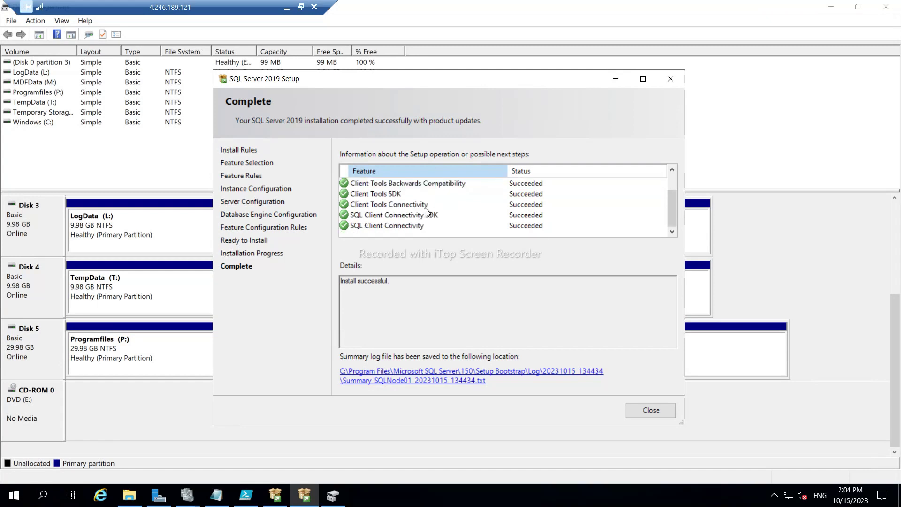
left_click(651, 410)
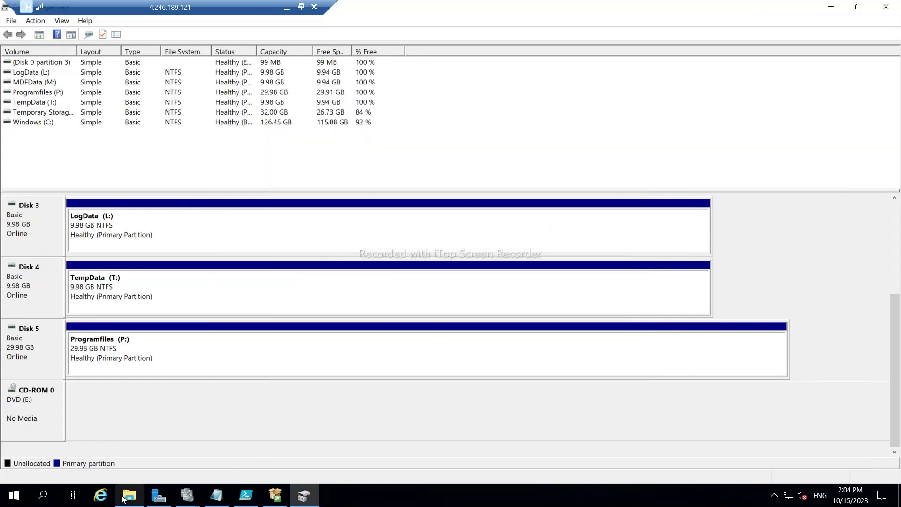
Run SSMS19-Setup-ENU from the AOAG folder as administrator.
left_click(129, 495)
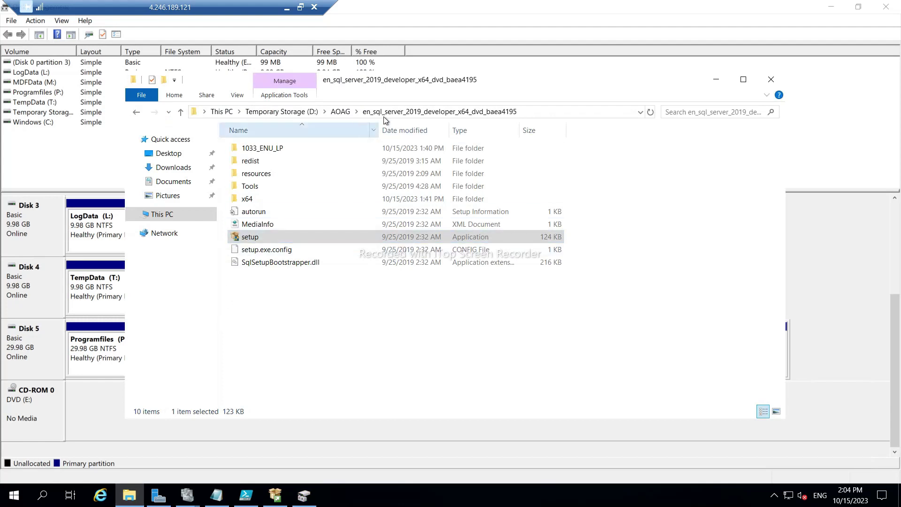
left_click(340, 111)
left_click(263, 173)
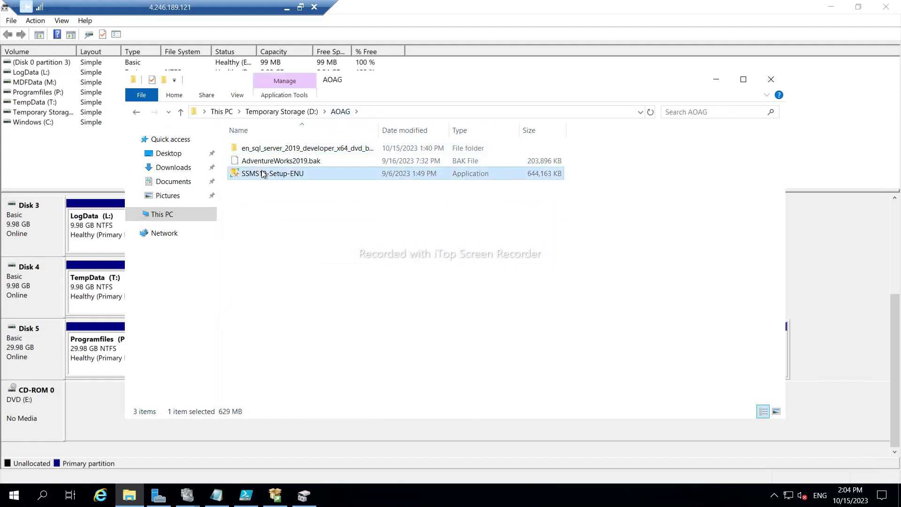
right_click(263, 174)
left_click(312, 198)
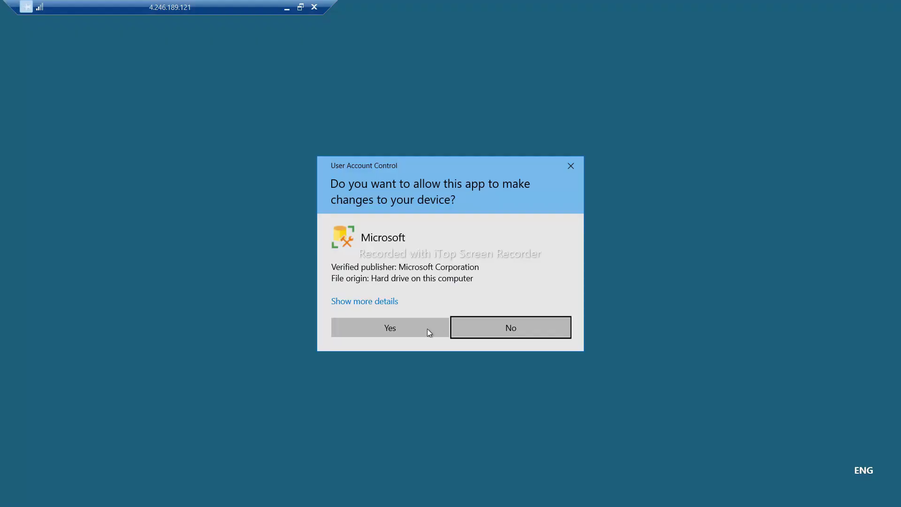
left_click(429, 332)
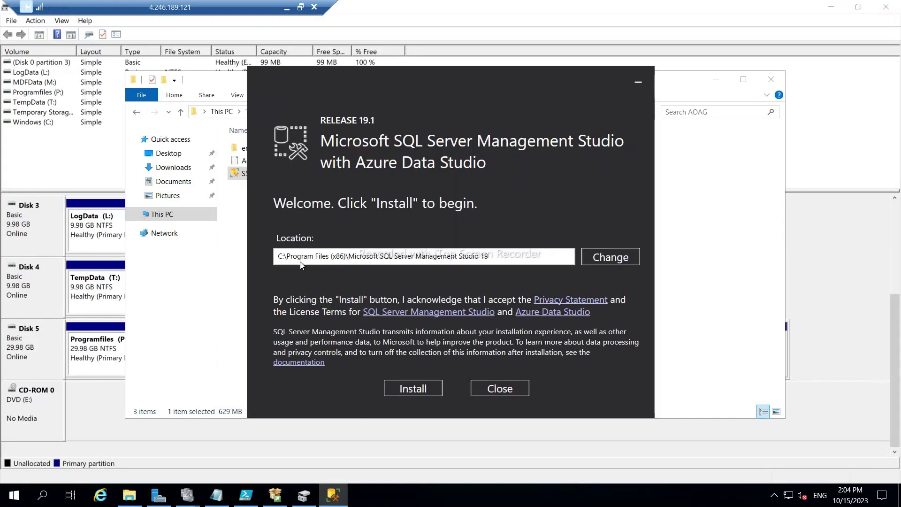
Change the Management Studio install location to the P: drive and start the installation.
key("Delete")
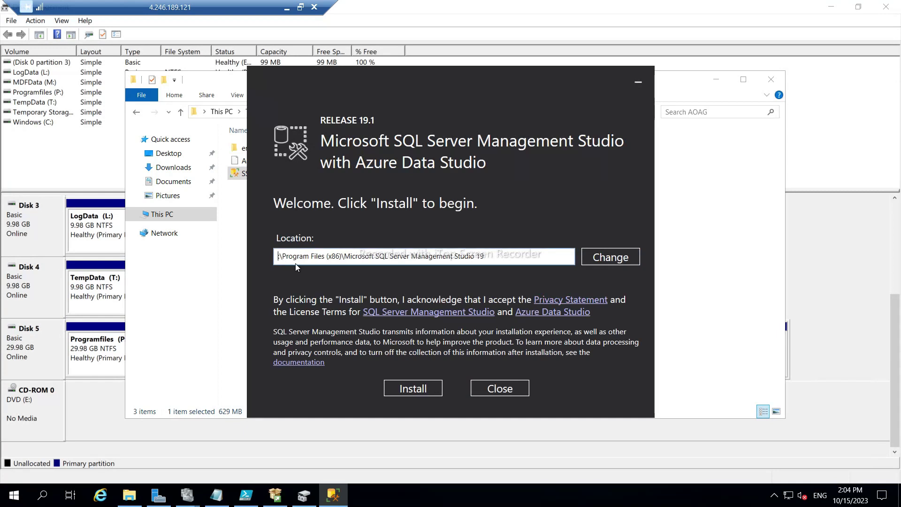
type("P")
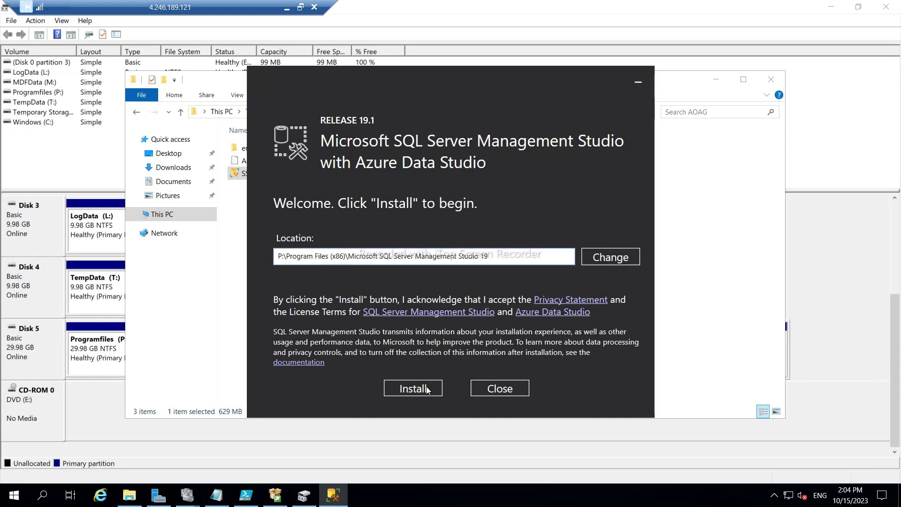
left_click(414, 388)
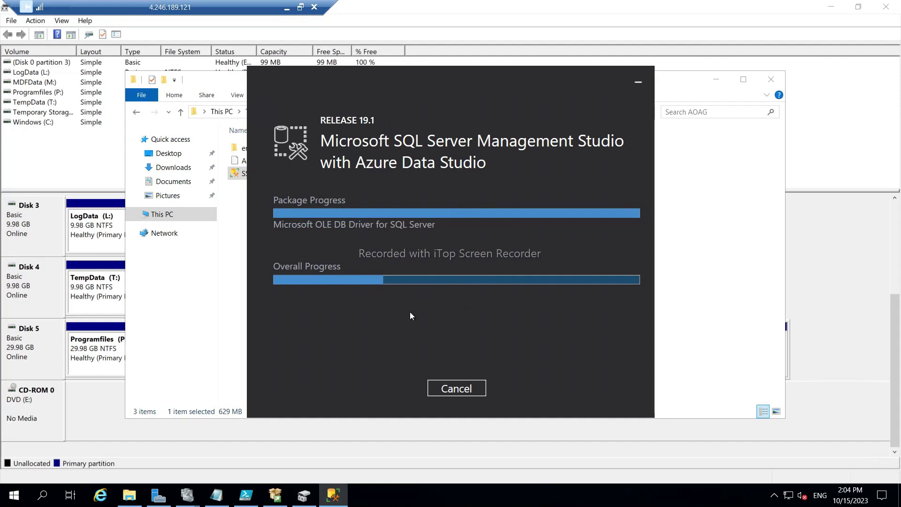
left_click(286, 7)
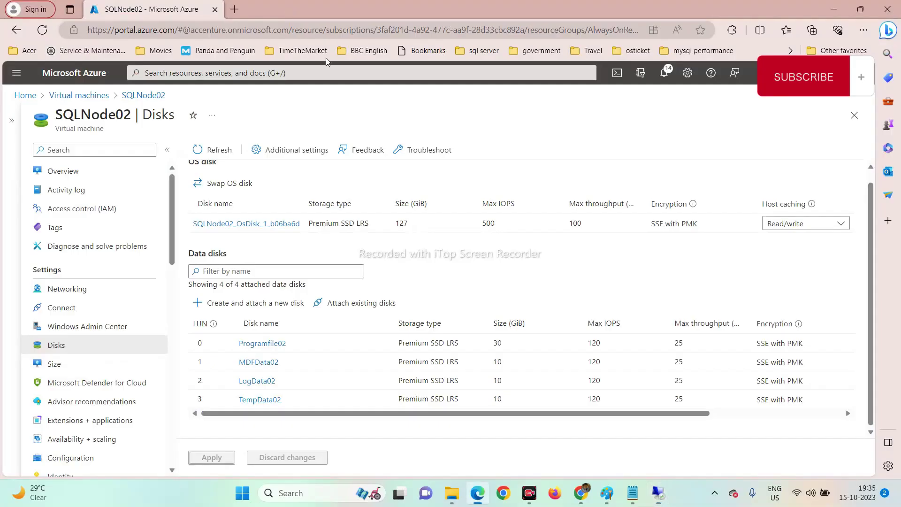
mouse_move(657, 497)
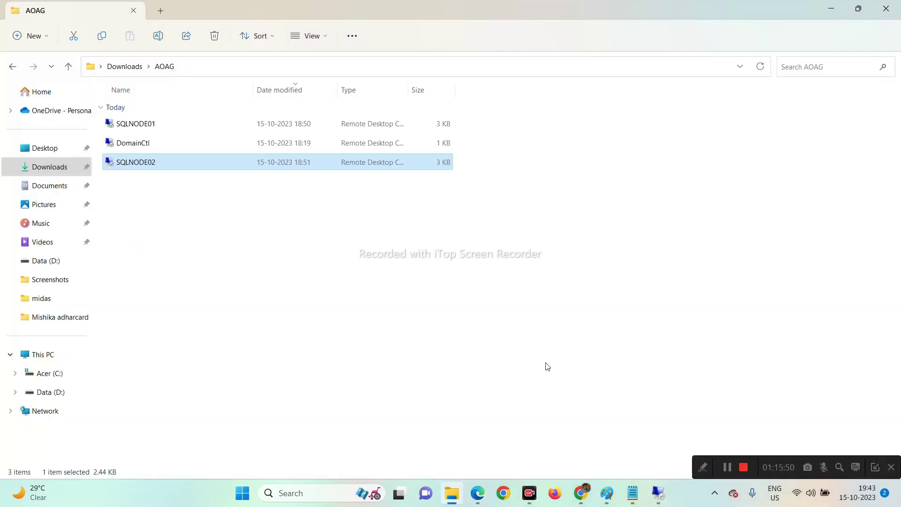
On SQLNODE01, launch SQL Server 2019 Configuration Manager and widen the services' Log On As column.
mouse_move(655, 502)
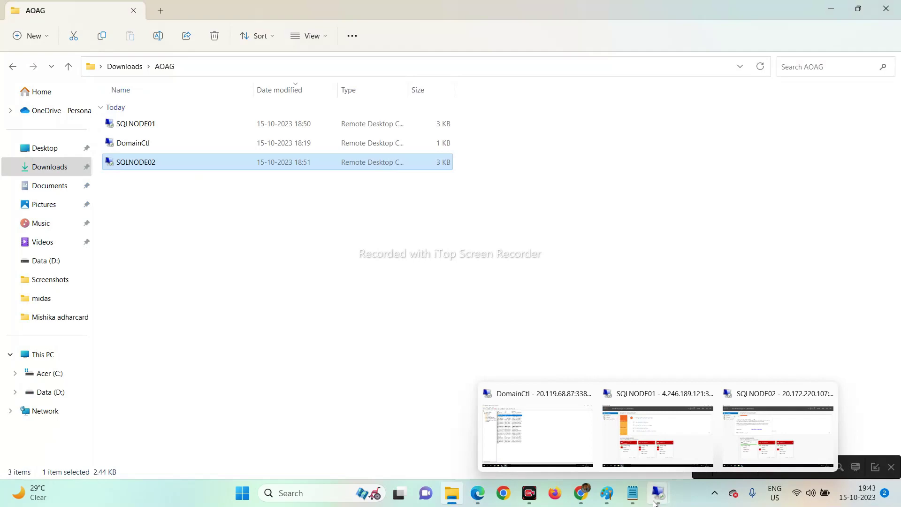
mouse_move(760, 443)
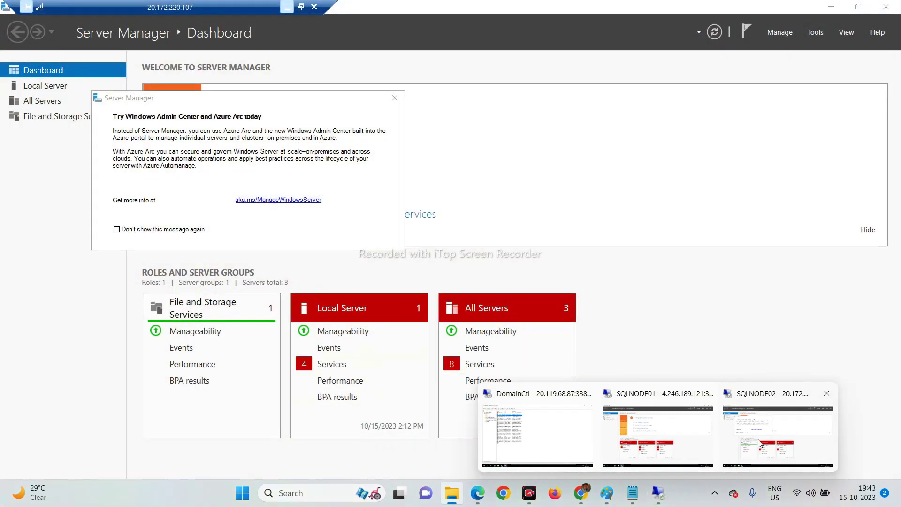
mouse_move(613, 427)
left_click(658, 431)
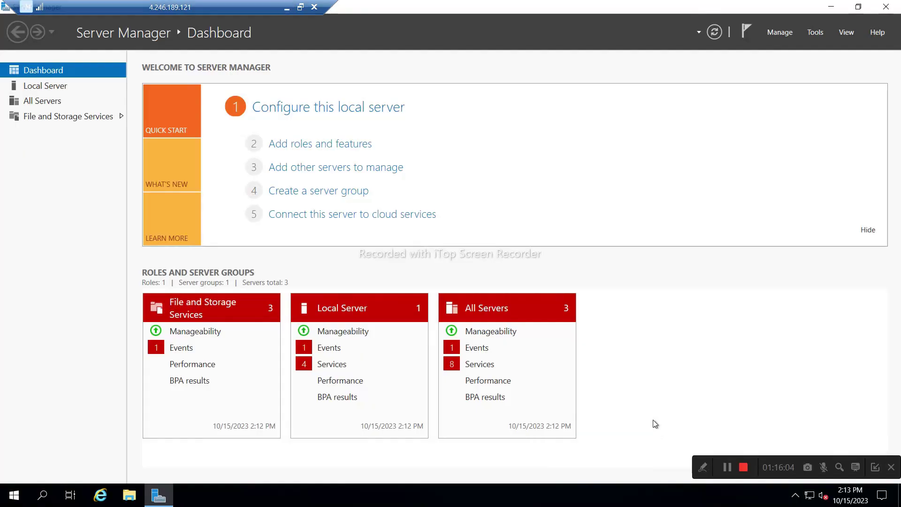
left_click(14, 495)
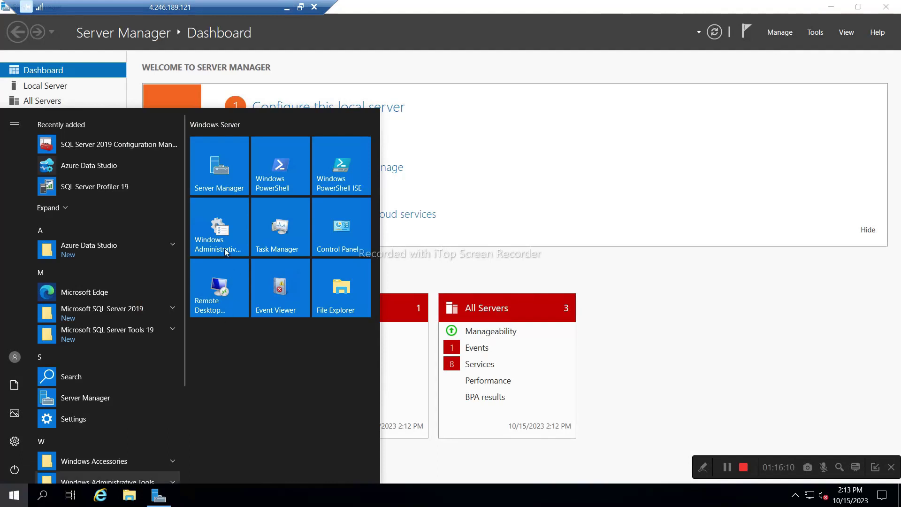
left_click(139, 148)
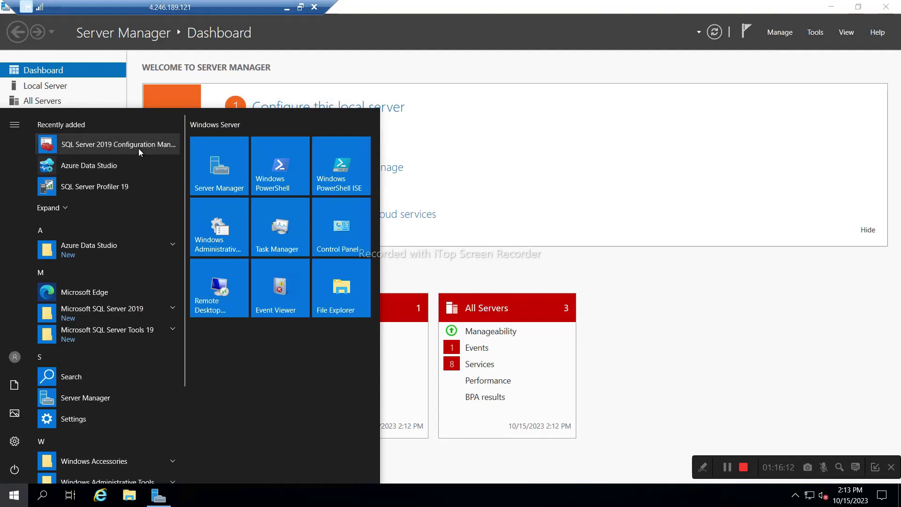
left_click(426, 319)
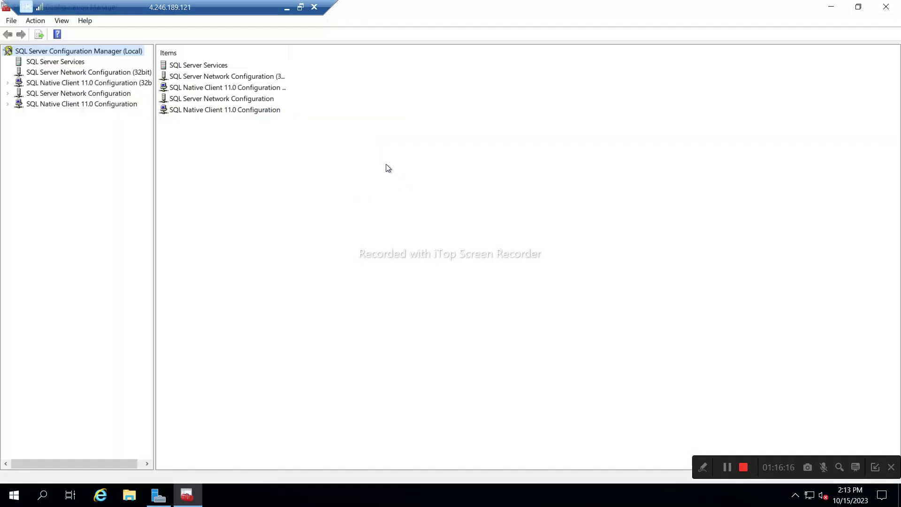
left_click(57, 62)
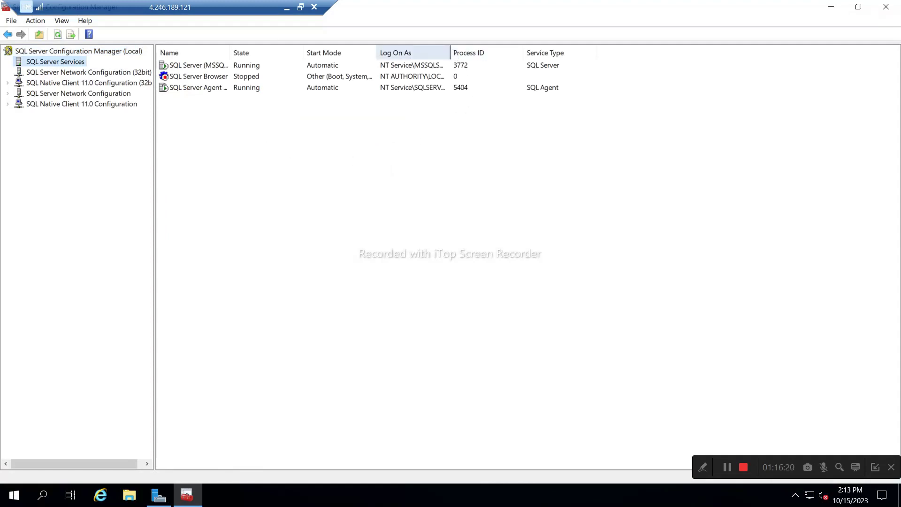
double_click(450, 52)
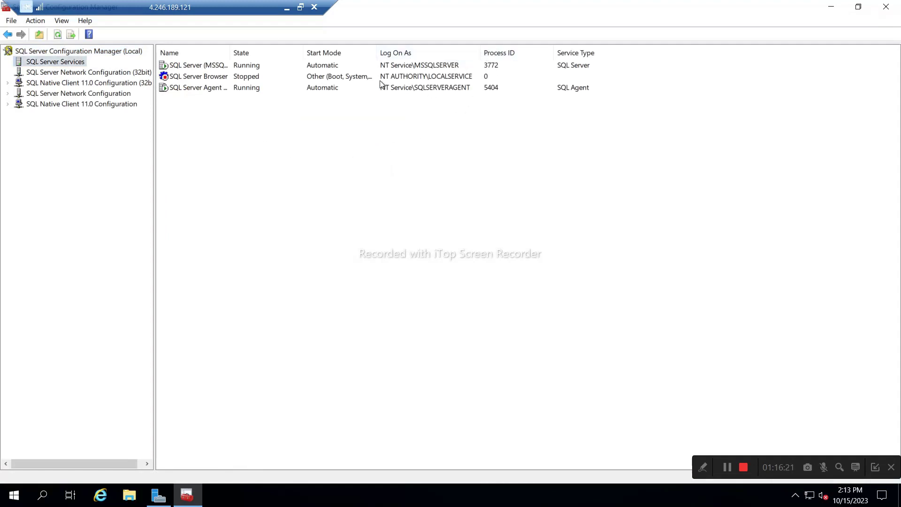
Open SQL Server (MSSQLSERVER) properties and browse for accounts across the Entire Directory.
left_click(203, 67)
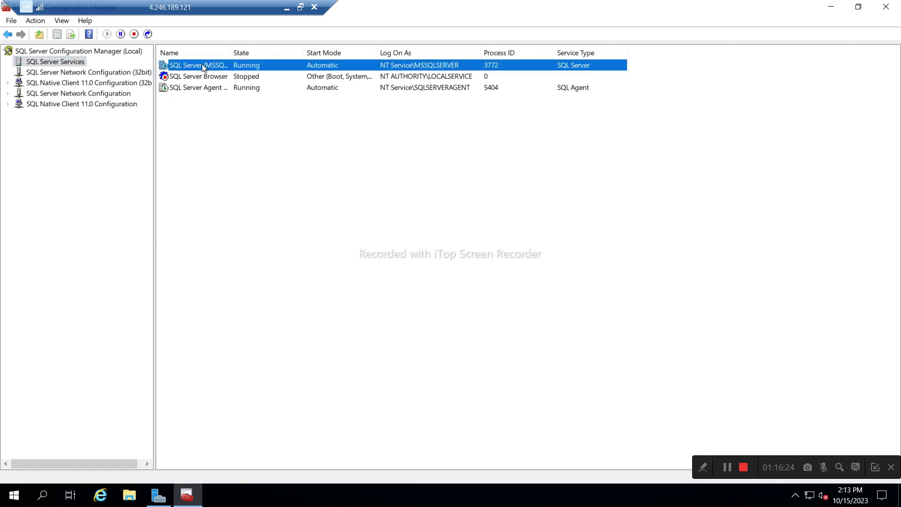
double_click(203, 66)
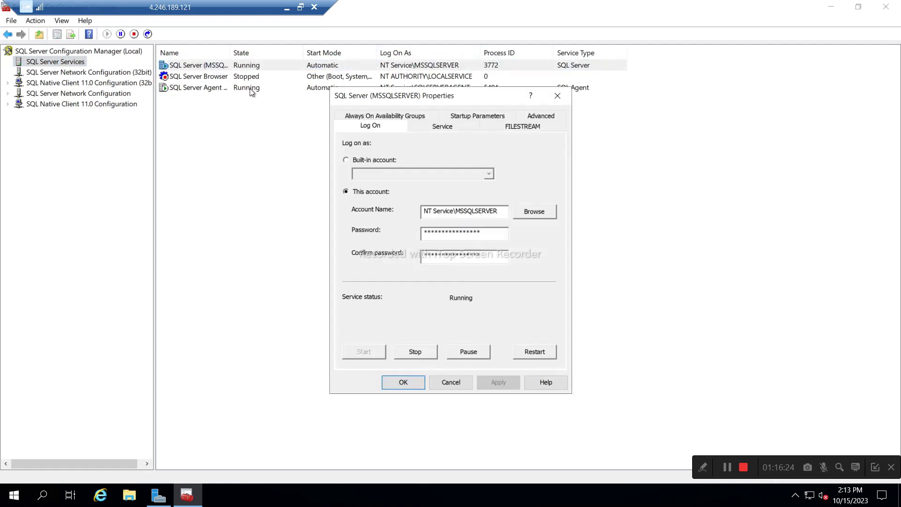
left_click(534, 212)
left_click(568, 172)
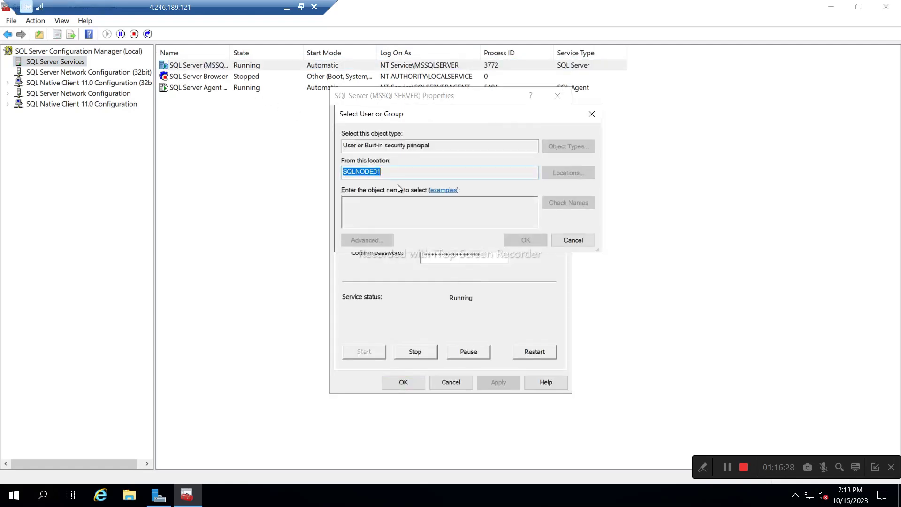
left_click(397, 190)
left_click(555, 280)
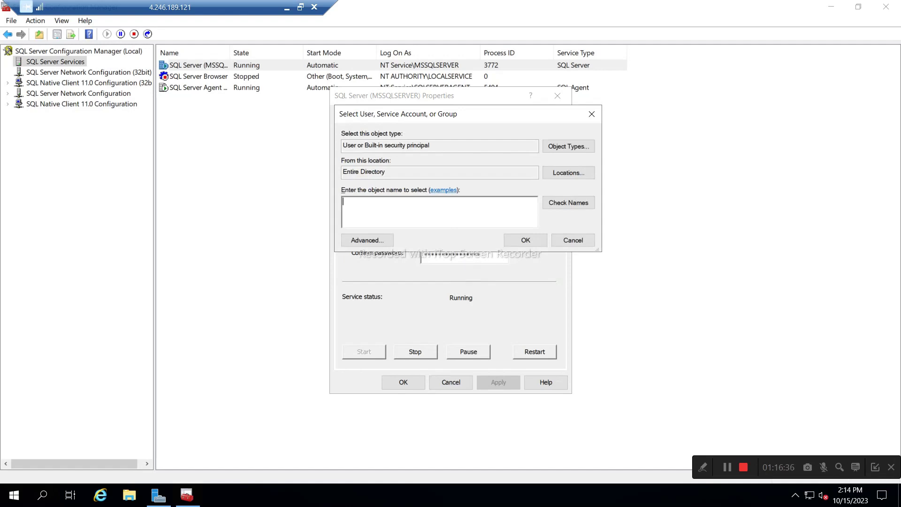
Set the service log-on to the DEXTER domain admin account with its password and restart it.
type("aoagadin")
key("BackSpace")
type("min")
left_click(552, 203)
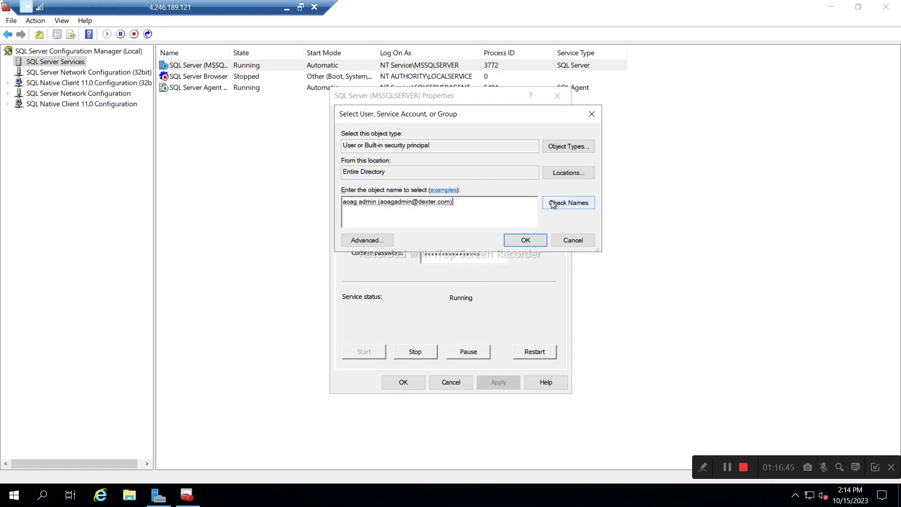
left_click(506, 240)
type("*")
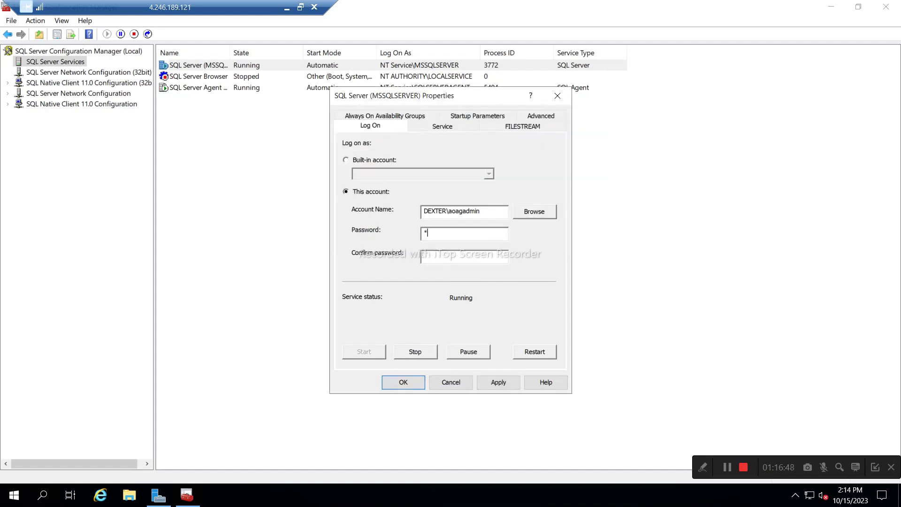
type("***********************")
left_click(499, 385)
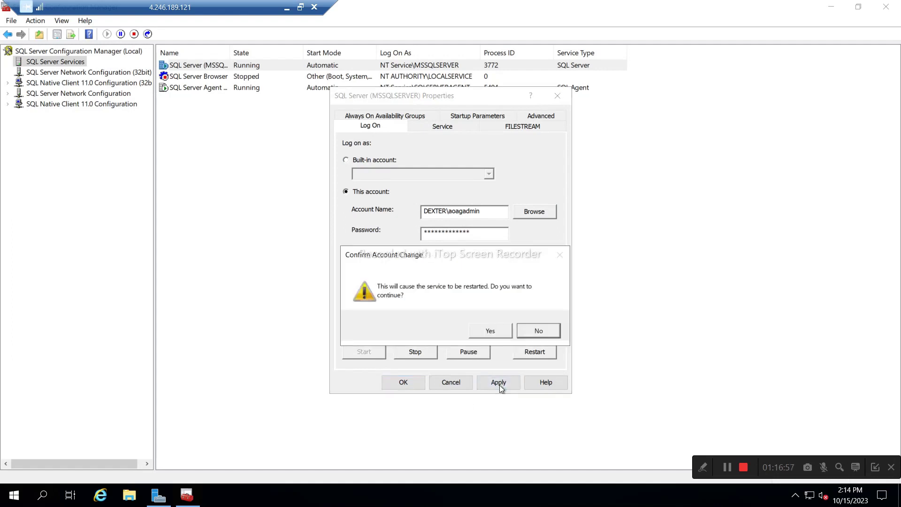
left_click(493, 335)
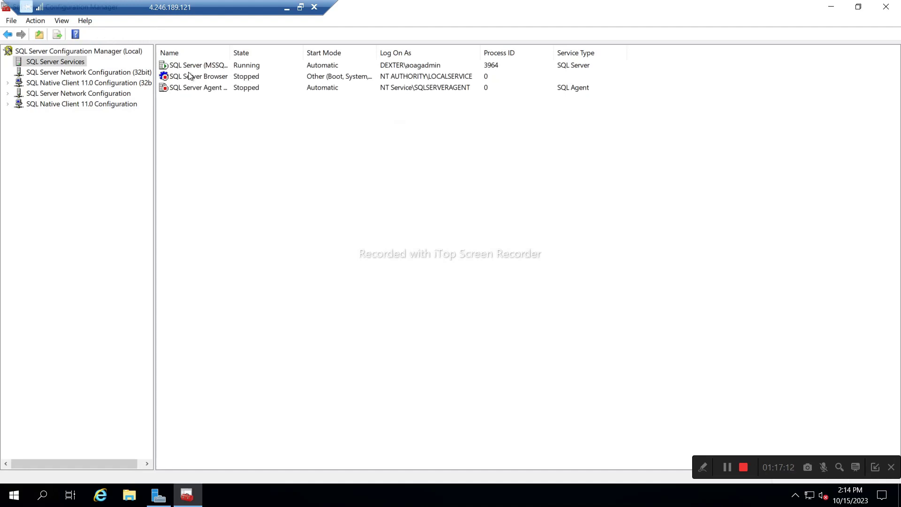
Open SQL Server Agent properties and browse for accounts across the Entire Directory.
double_click(189, 89)
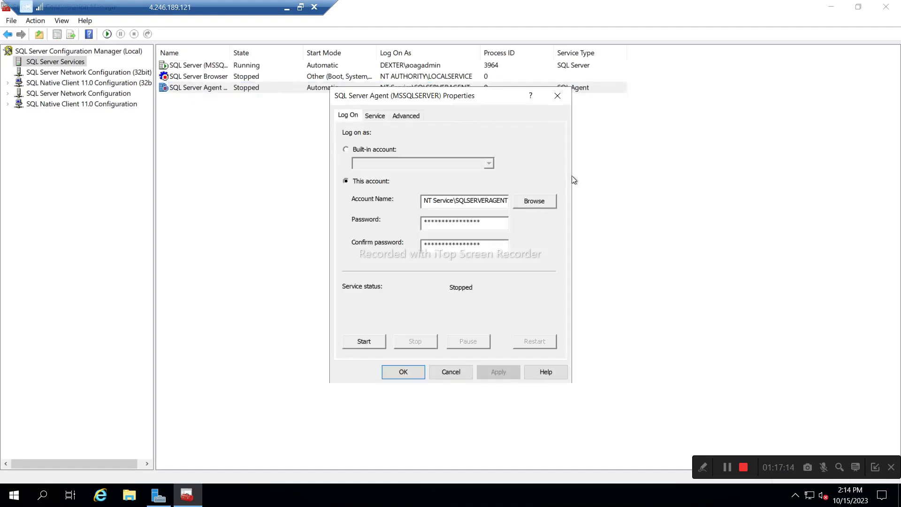
left_click(535, 202)
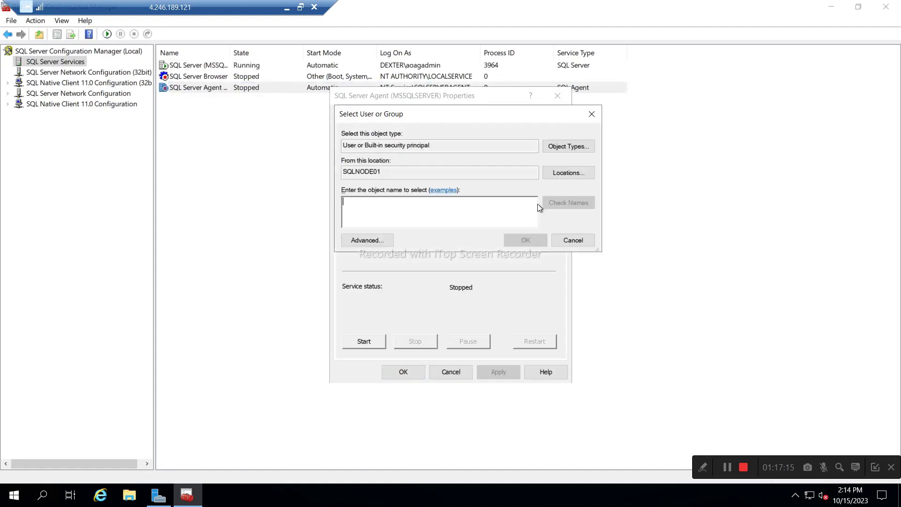
left_click(563, 173)
left_click(393, 191)
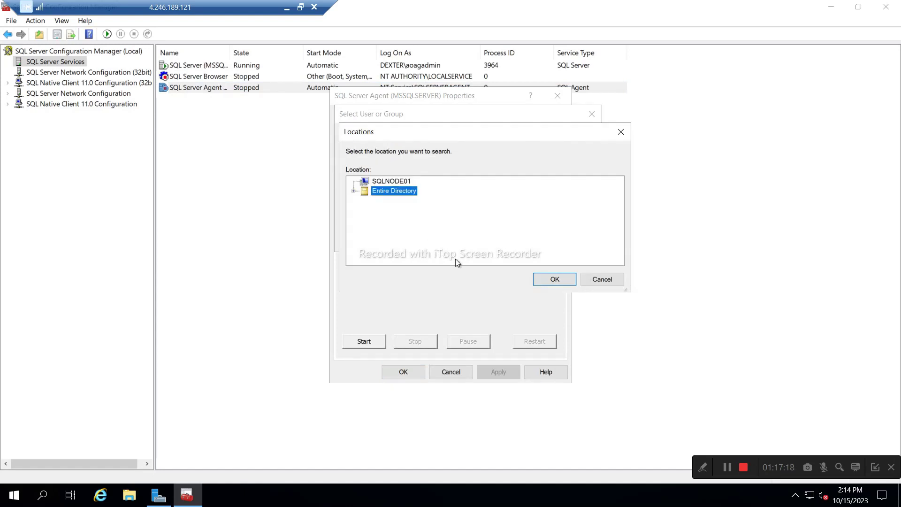
left_click(554, 279)
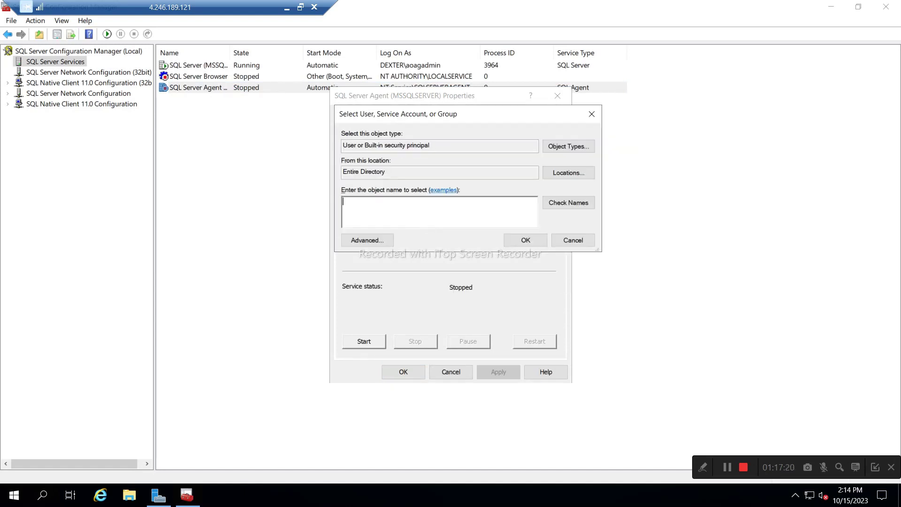
Run the Agent under the domain admin account with its password, then restart SQL Server.
type("aoagadmin")
left_click(571, 200)
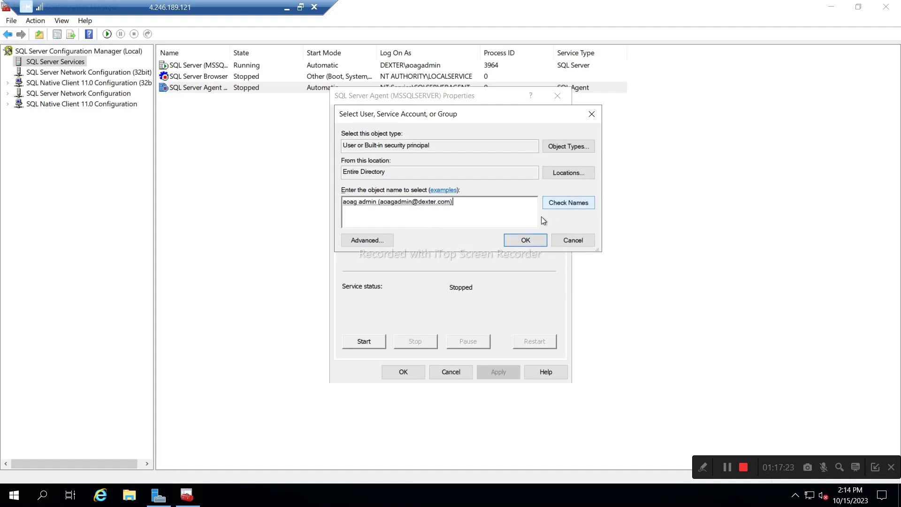
left_click(523, 241)
left_click(464, 225)
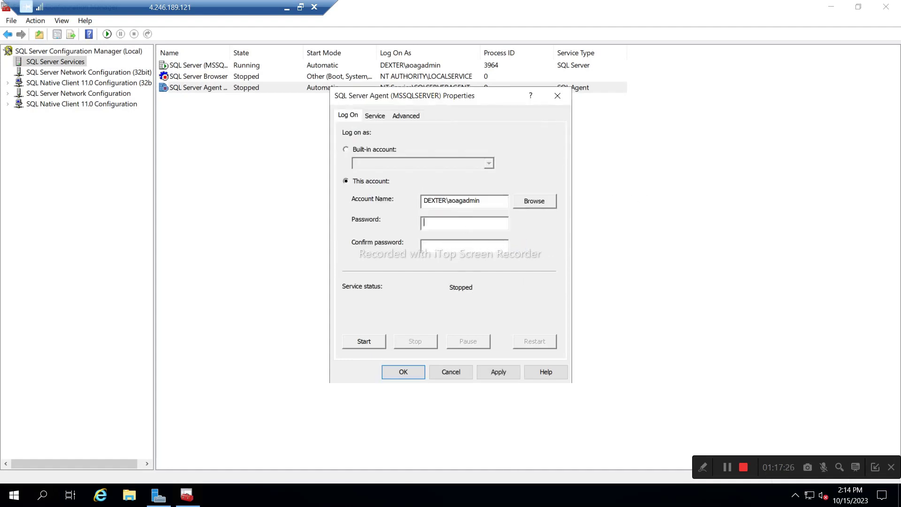
type("************************")
left_click(497, 372)
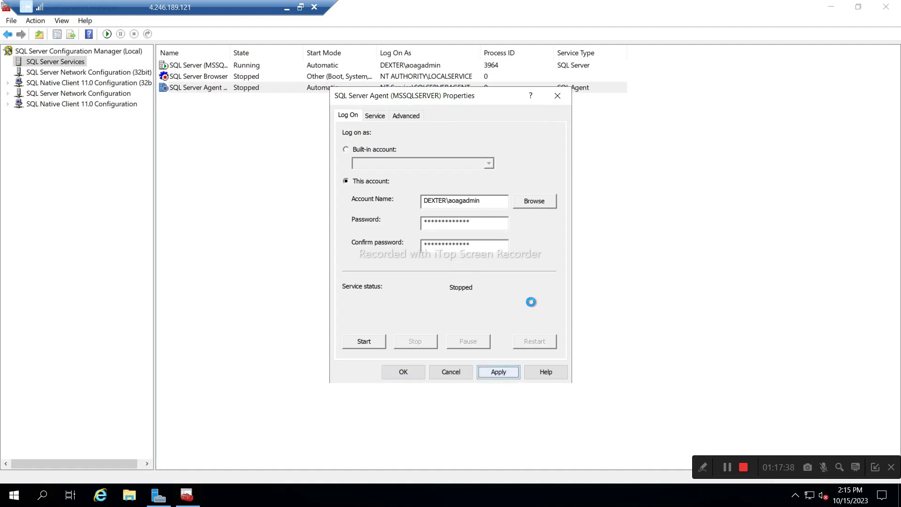
left_click(405, 373)
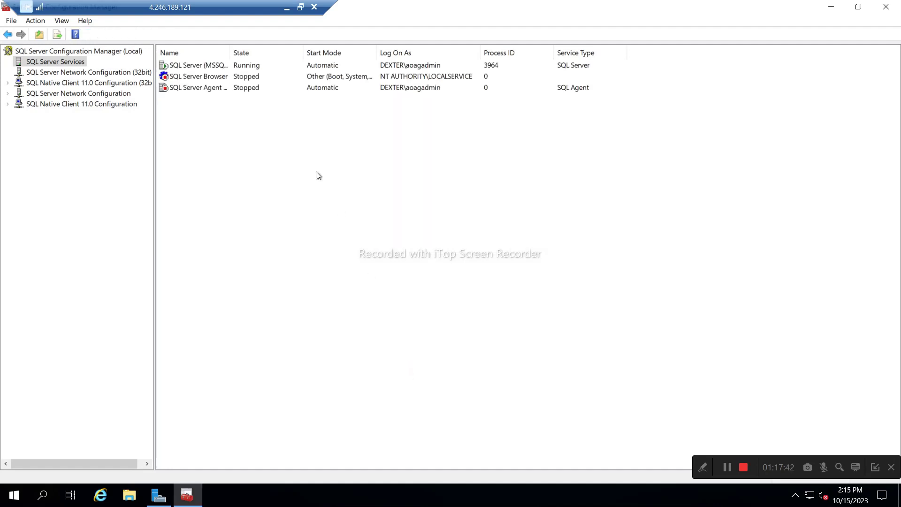
right_click(208, 67)
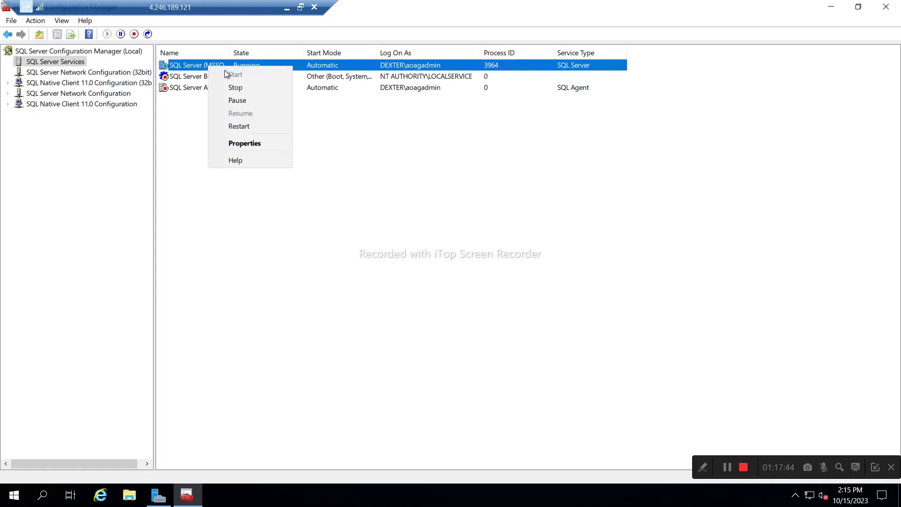
left_click(235, 127)
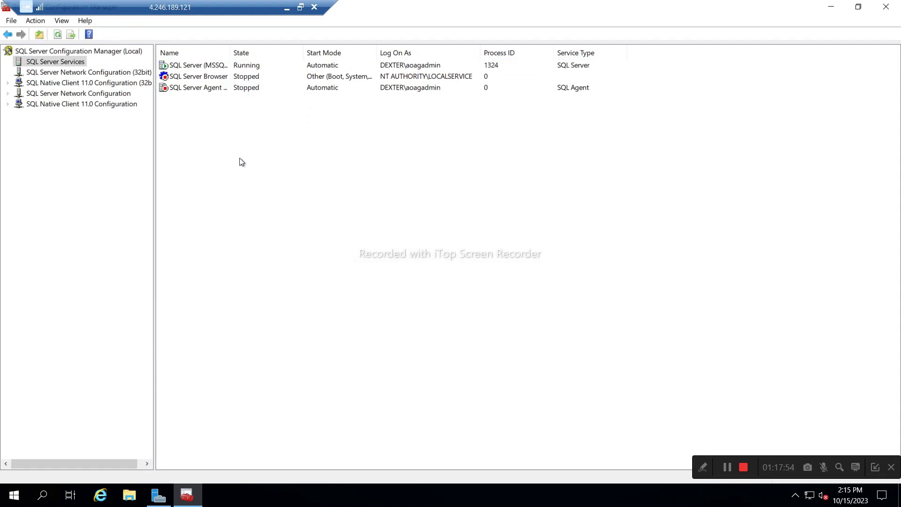
Check the TCP/IP entry in the Native Client configuration's client protocols.
left_click(89, 94)
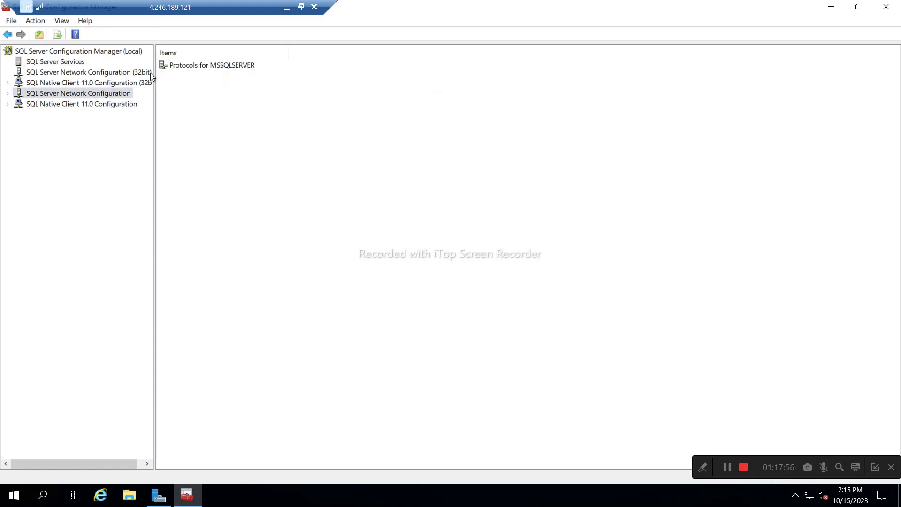
left_click(7, 104)
left_click(51, 117)
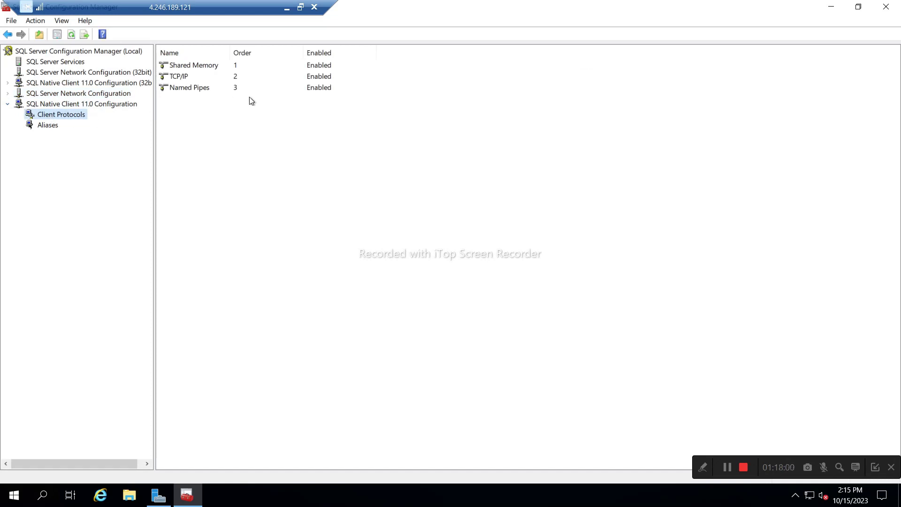
left_click(184, 77)
Enable TCP/IP under Protocols for MSSQLSERVER, accept the restart warning, and refresh the protocols list.
left_click(55, 94)
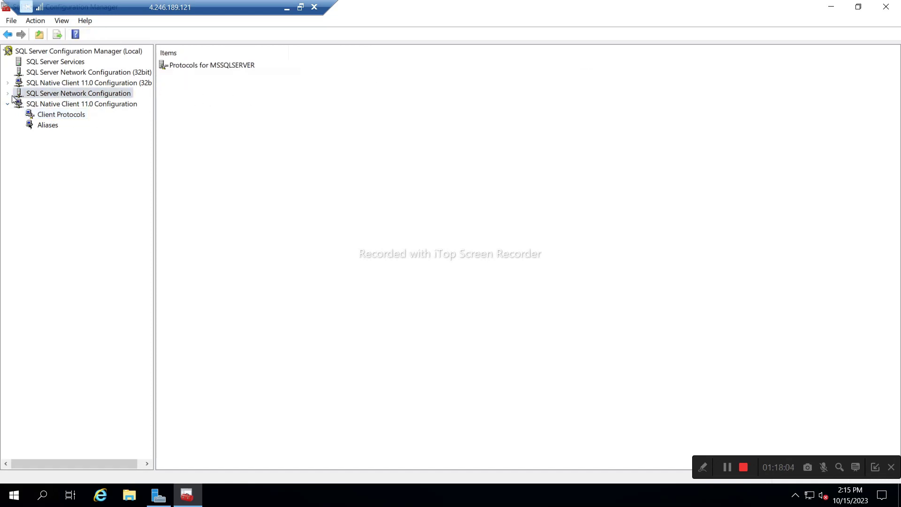
left_click(10, 94)
left_click(49, 106)
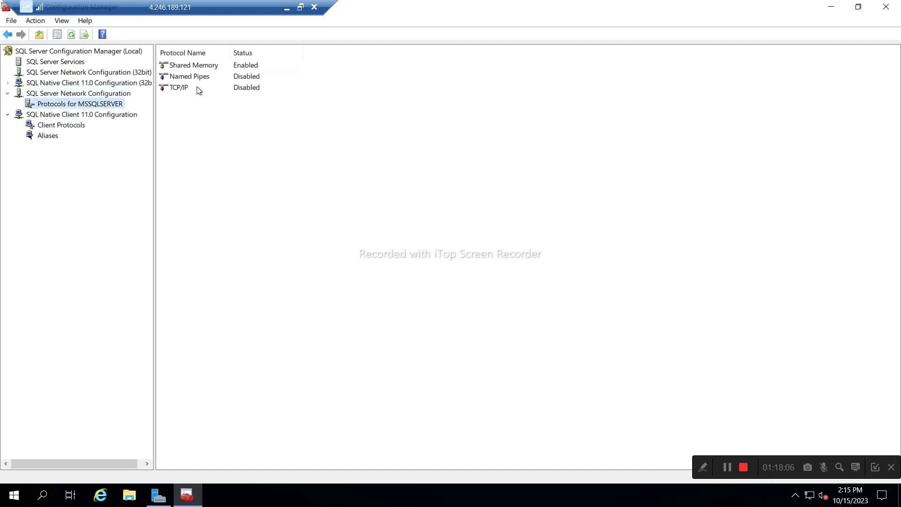
right_click(176, 90)
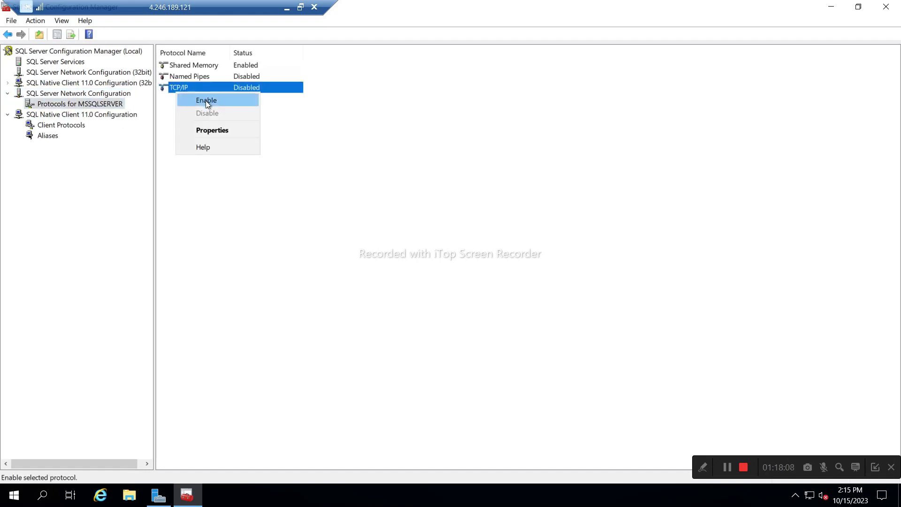
left_click(206, 100)
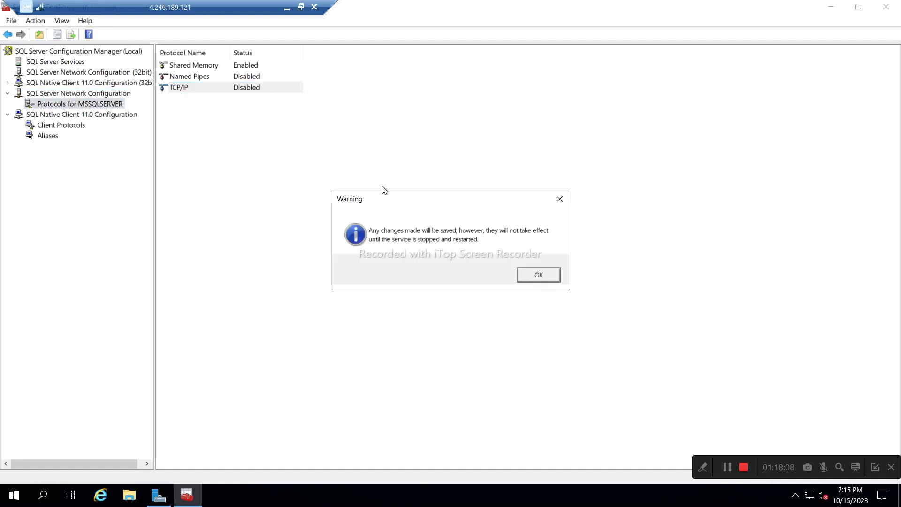
left_click(539, 275)
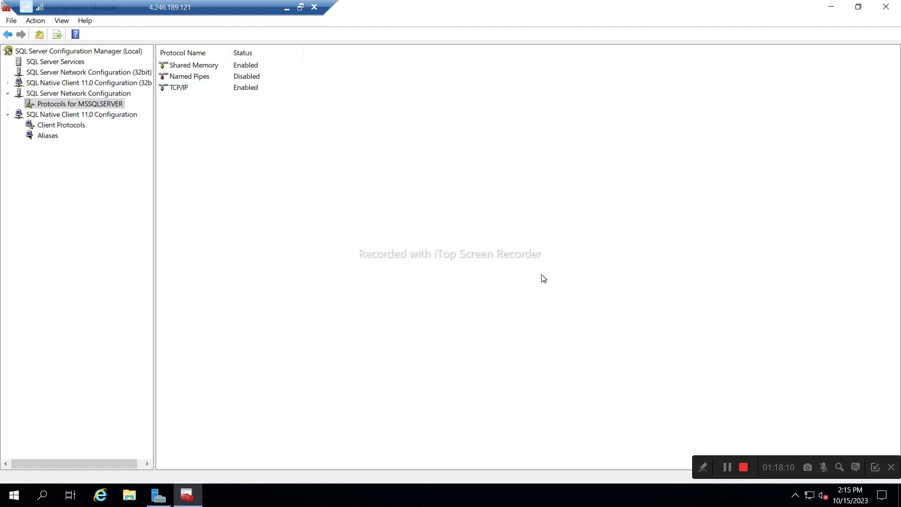
right_click(265, 138)
left_click(290, 146)
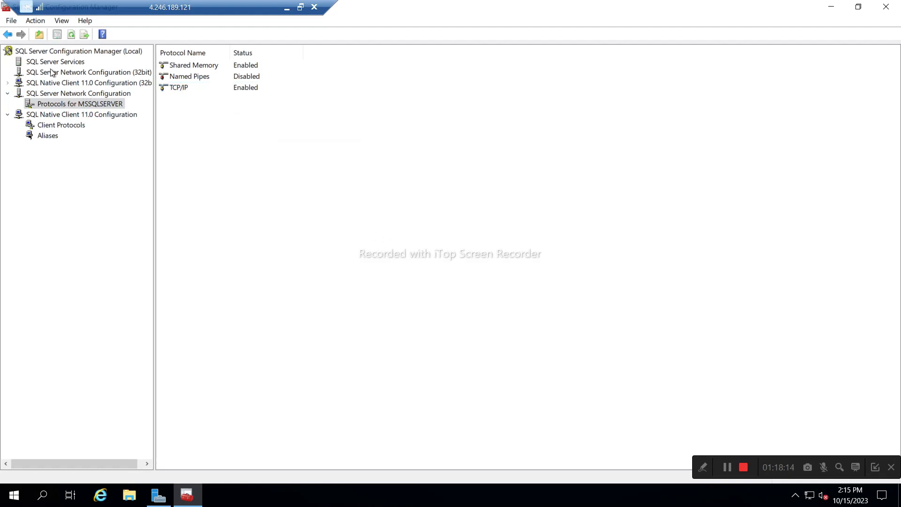
left_click(49, 63)
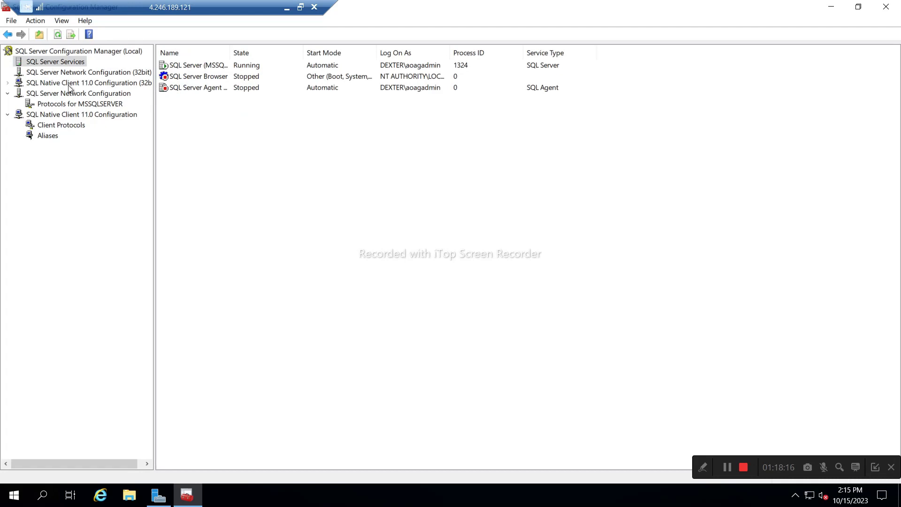
Turn on Always On Availability Groups in the SQL Server (MSSQLSERVER) properties and apply it.
left_click(205, 67)
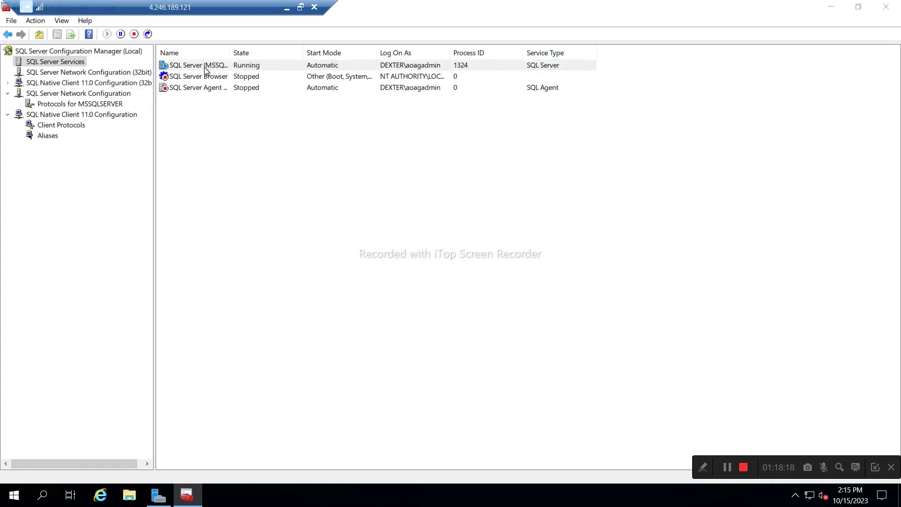
double_click(204, 67)
left_click(374, 117)
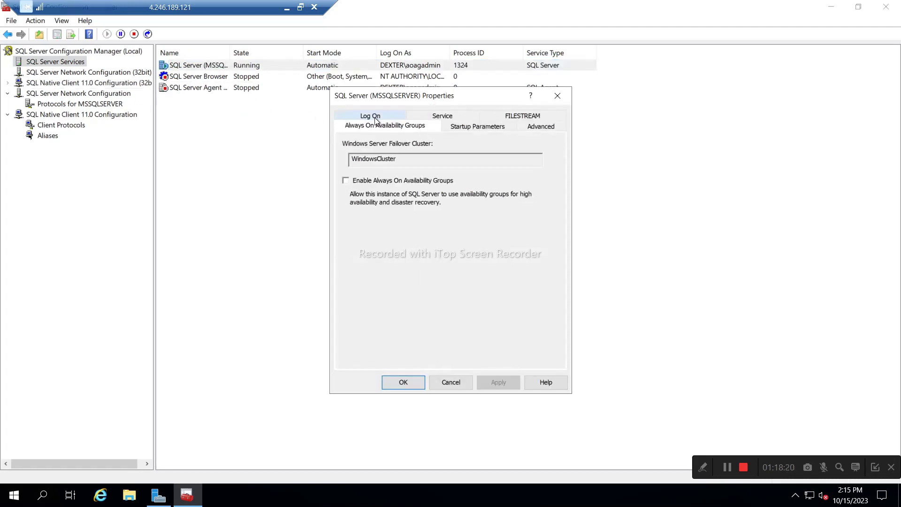
left_click(345, 181)
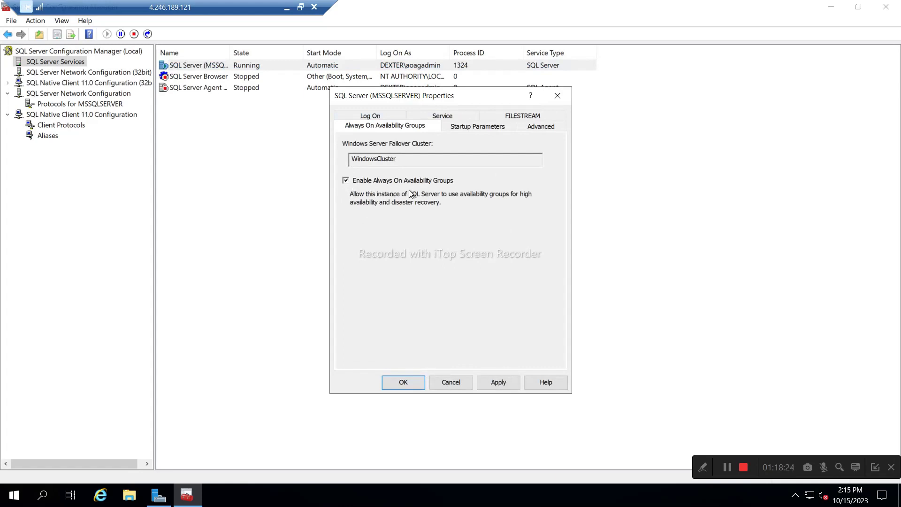
left_click(500, 384)
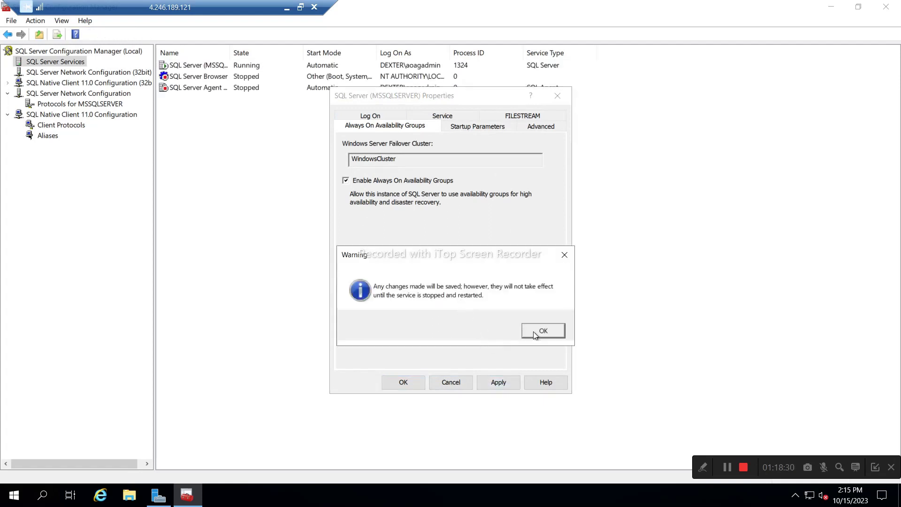
left_click(548, 336)
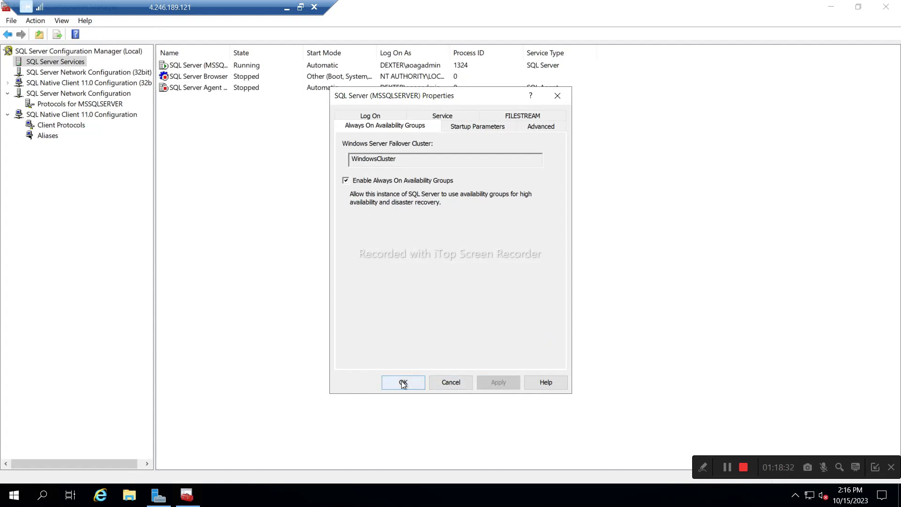
left_click(402, 383)
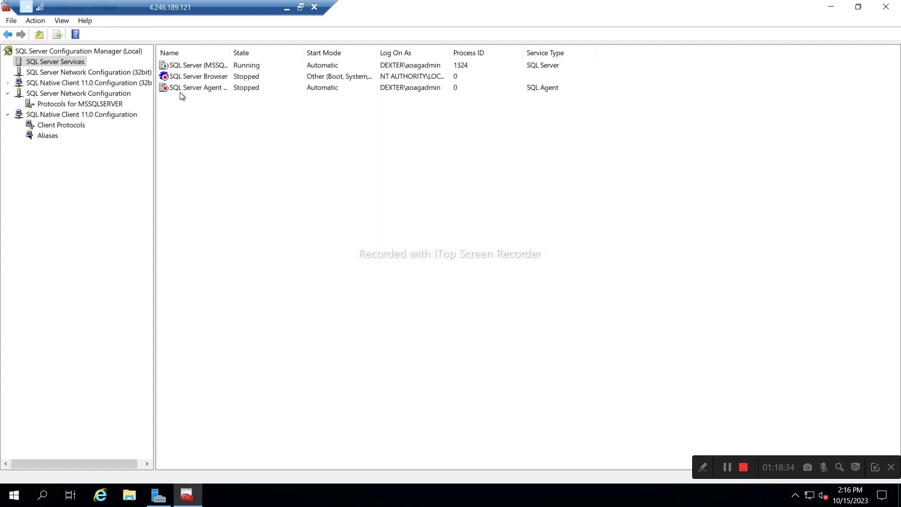
Restart the SQL Server (MSSQLSERVER) service and start SQL Server Agent.
left_click(188, 66)
right_click(188, 67)
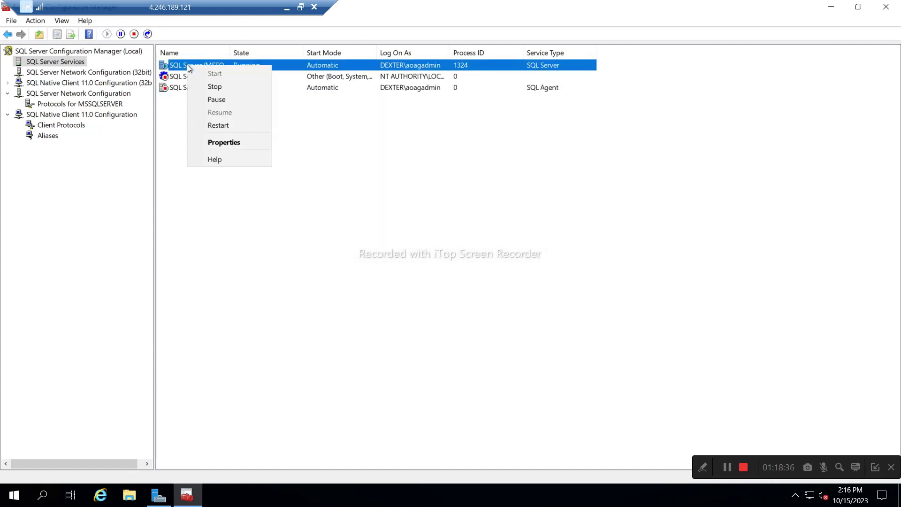
left_click(211, 126)
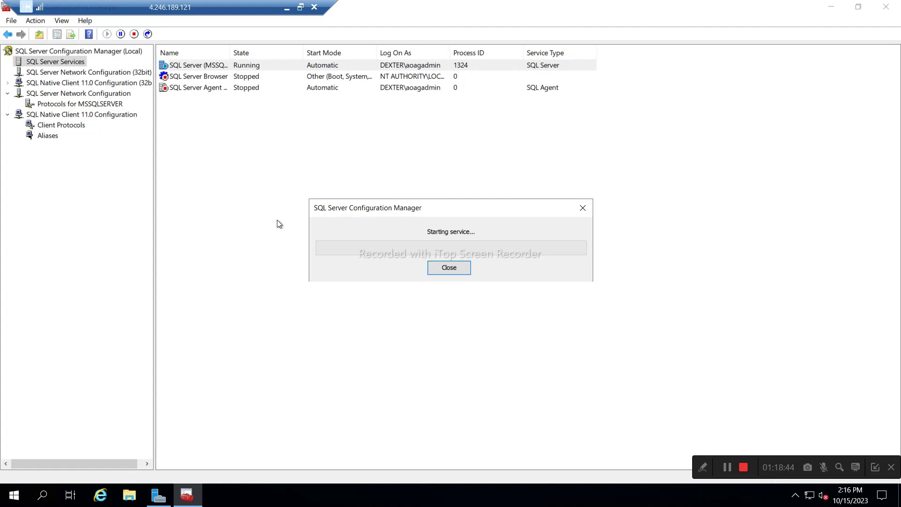
left_click(179, 91)
right_click(179, 92)
key("Return")
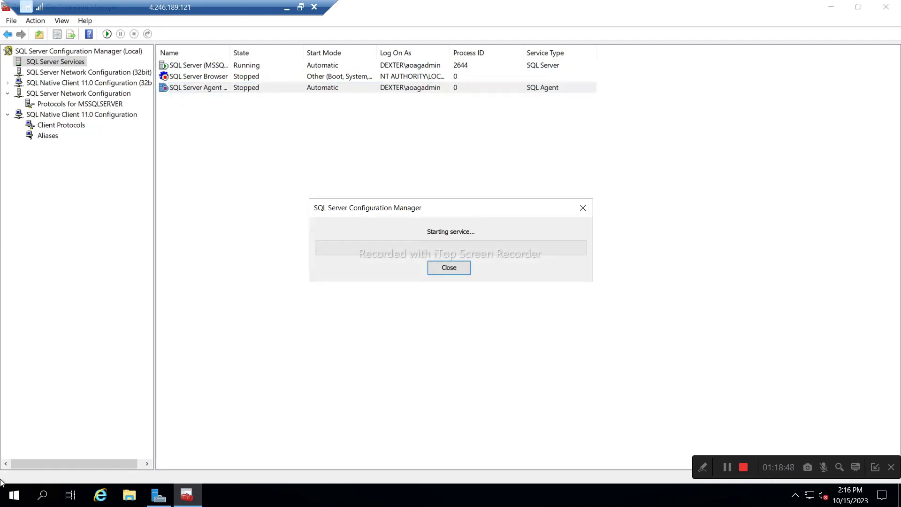
Launch SQL Server Management Studio by searching 'ssms'.
left_click(13, 496)
type("ssms")
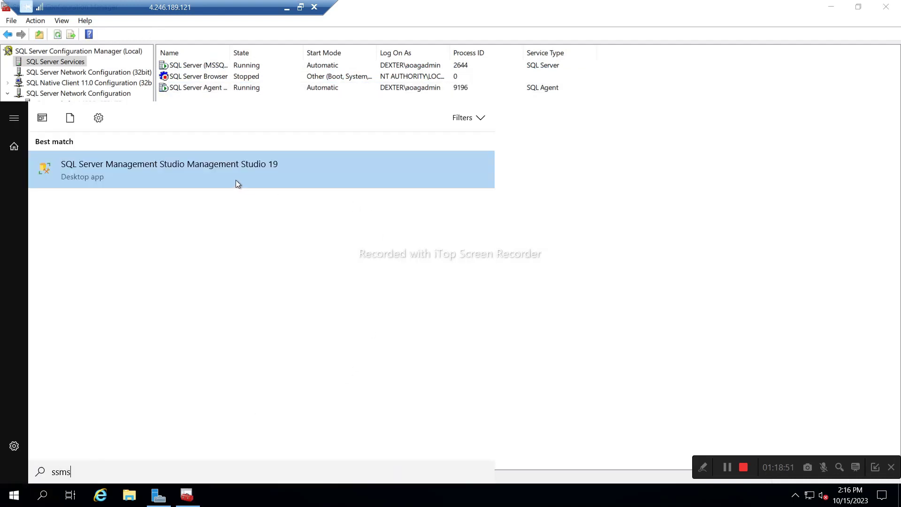
left_click(235, 179)
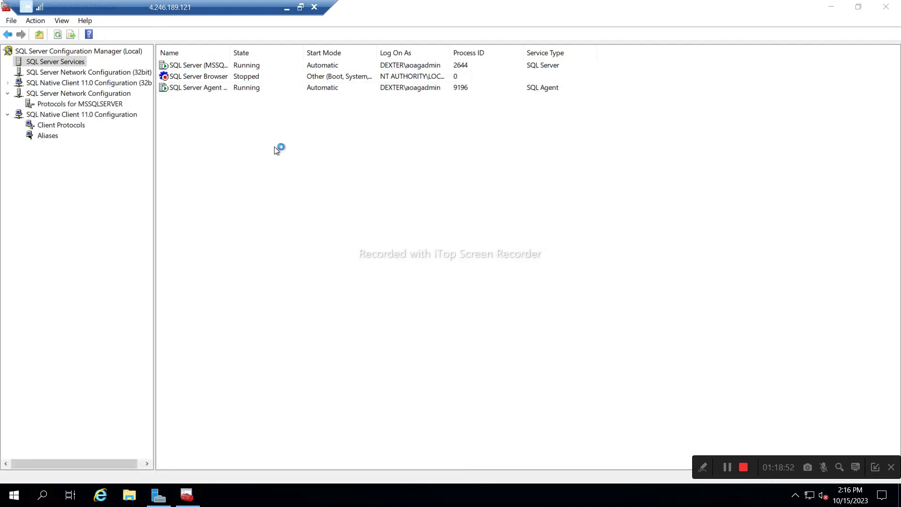
Switch from the current remote session to the SQLNODE02 remote session.
left_click(287, 8)
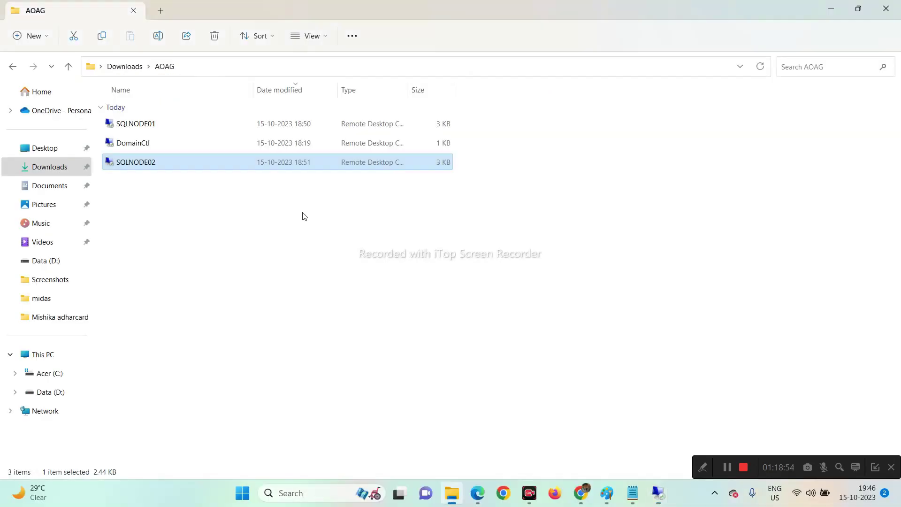
mouse_move(656, 499)
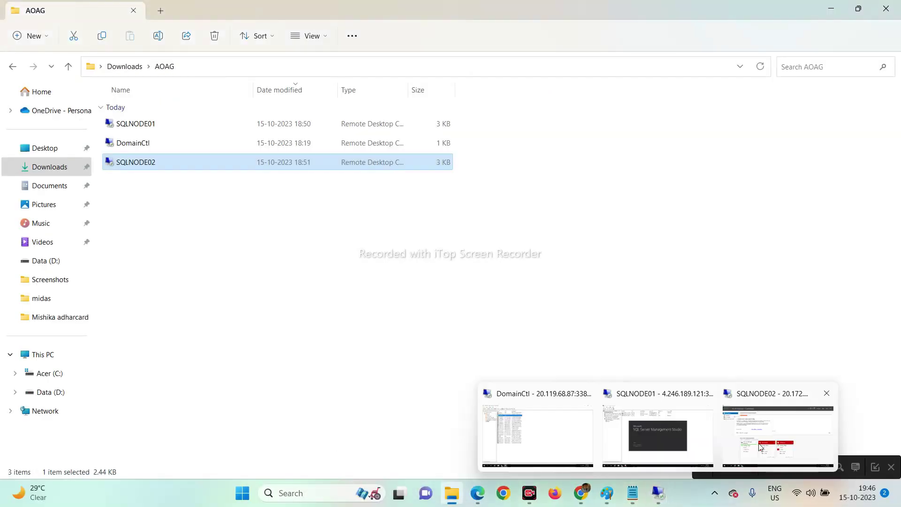
left_click(791, 437)
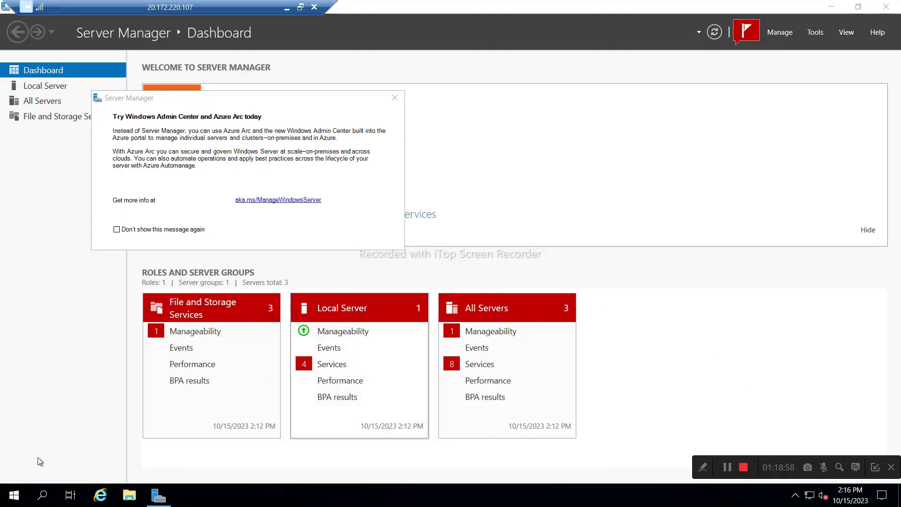
Launch SQL Server Configuration Manager as administrator and list the SQL Server services.
left_click(16, 504)
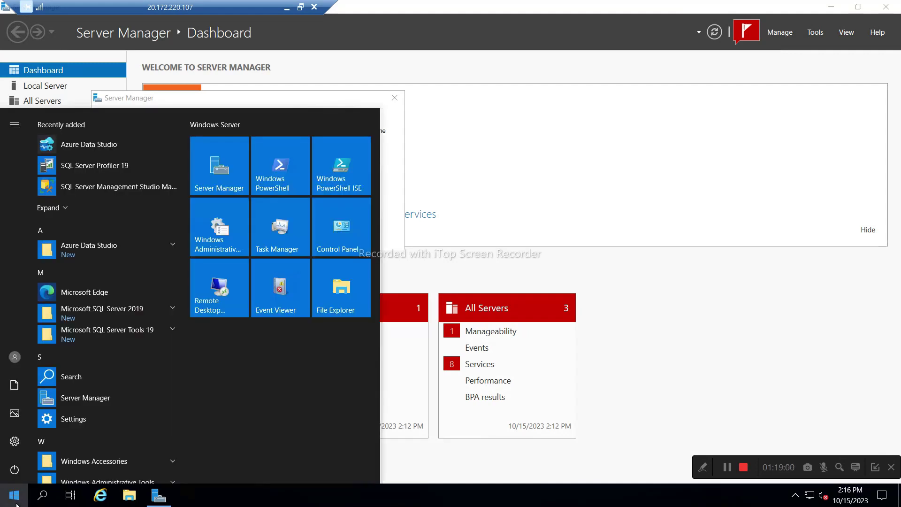
type("conf")
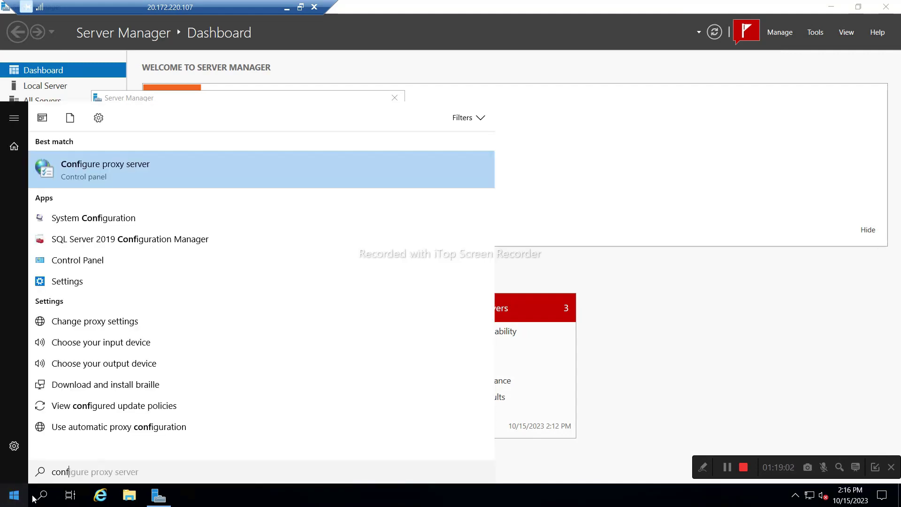
left_click(106, 241)
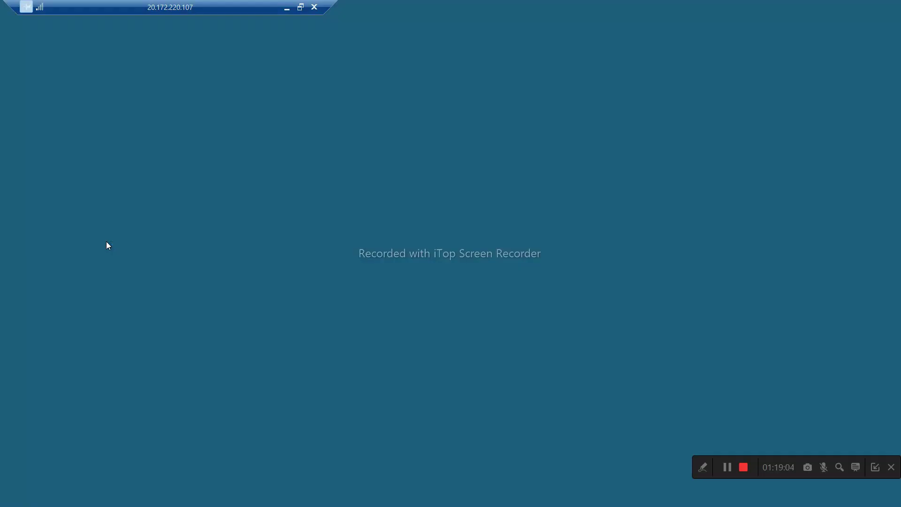
left_click(400, 326)
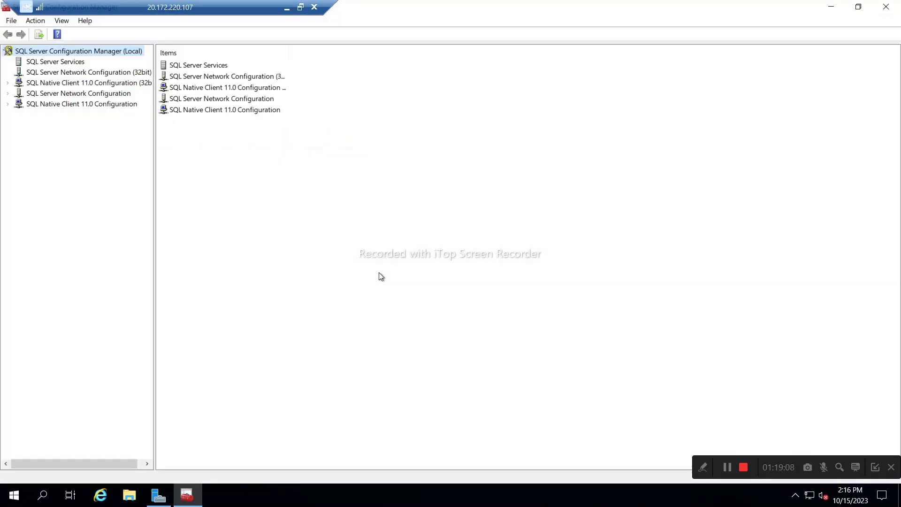
left_click(78, 63)
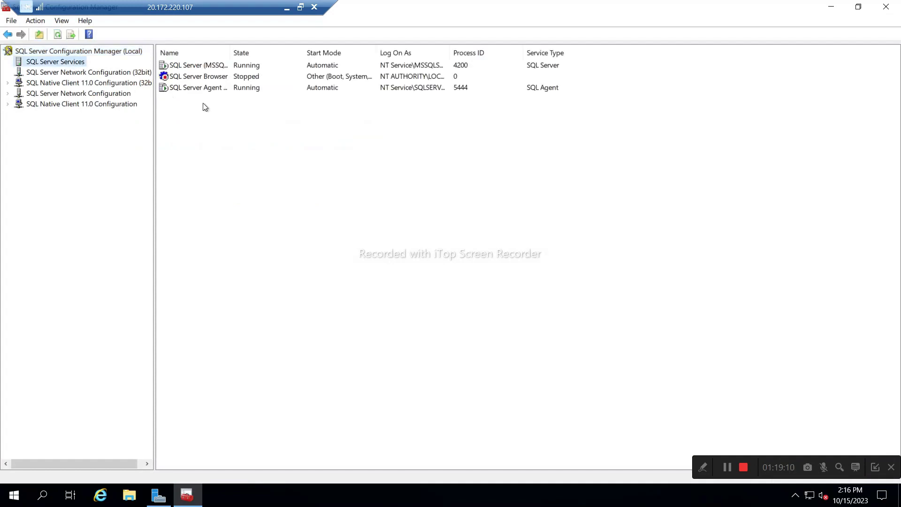
Choose the DEXTER domain service account, searched in Entire Directory, as the MSSQLSERVER logon.
double_click(183, 69)
left_click(534, 216)
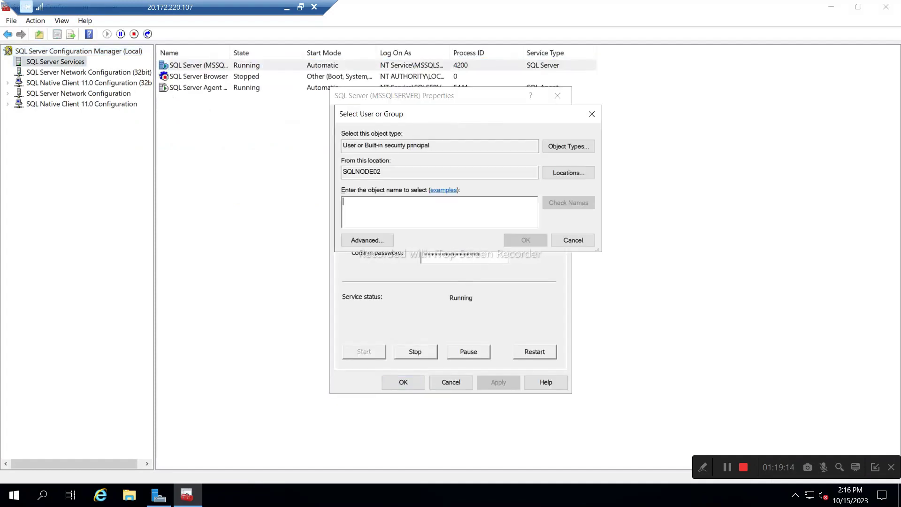
left_click(553, 175)
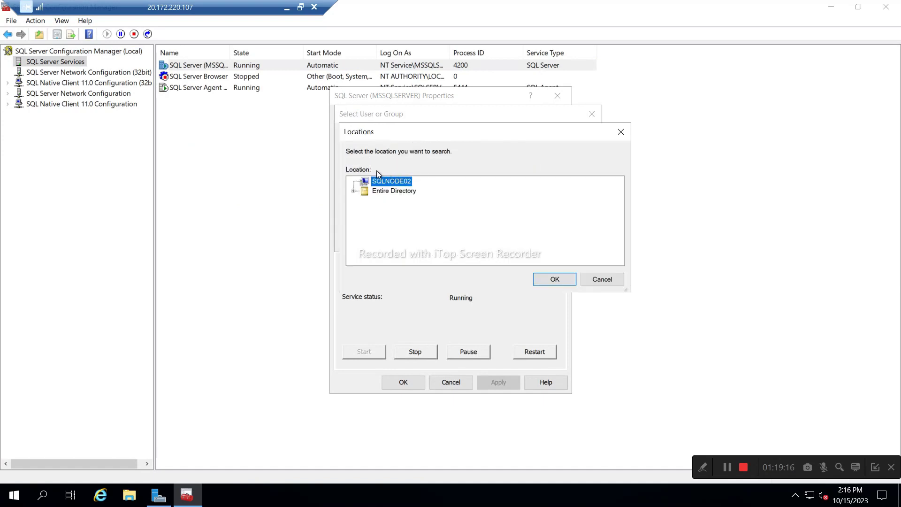
left_click(390, 191)
left_click(552, 280)
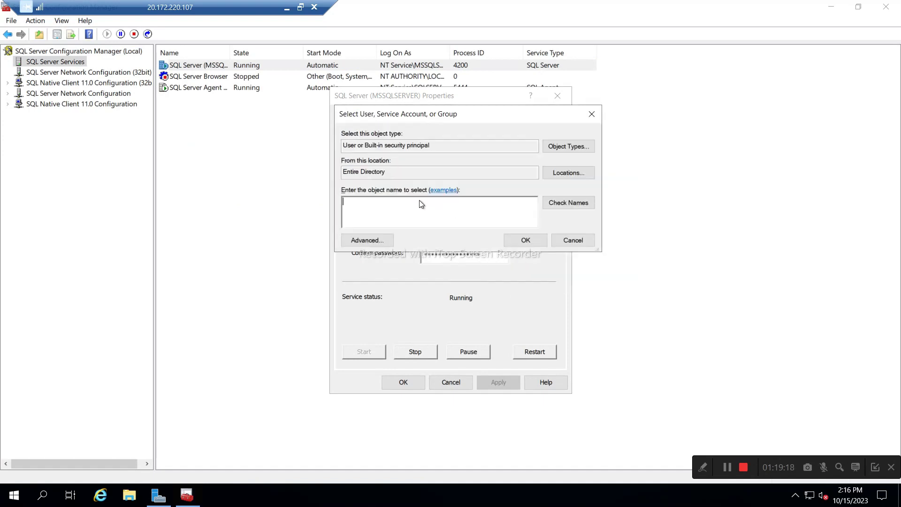
type("aoagadmin")
left_click(550, 204)
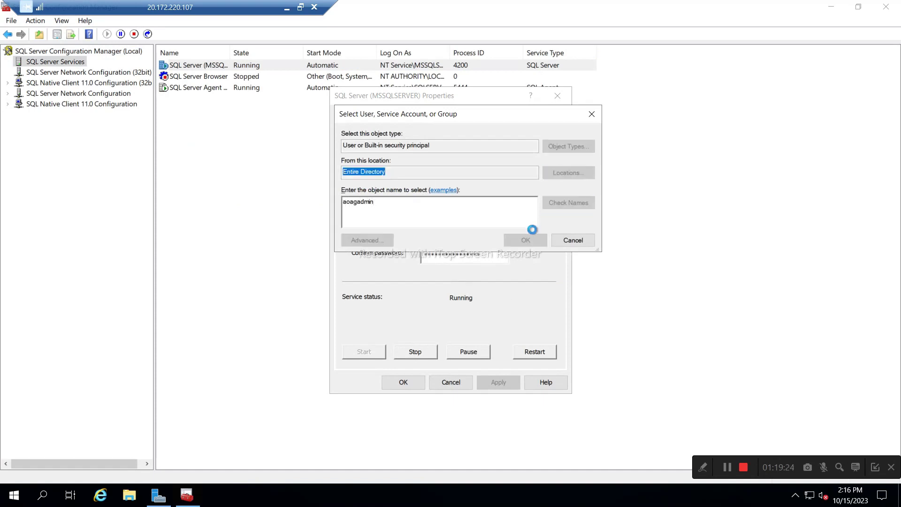
left_click(525, 240)
Enter the account password, apply, and restart the service with the new account.
left_click(442, 233)
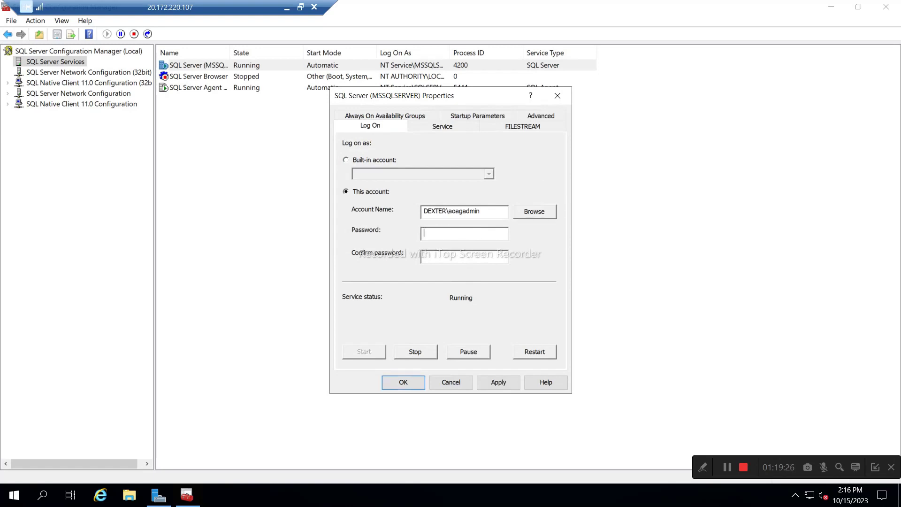
type("*************")
left_click(497, 383)
left_click(475, 330)
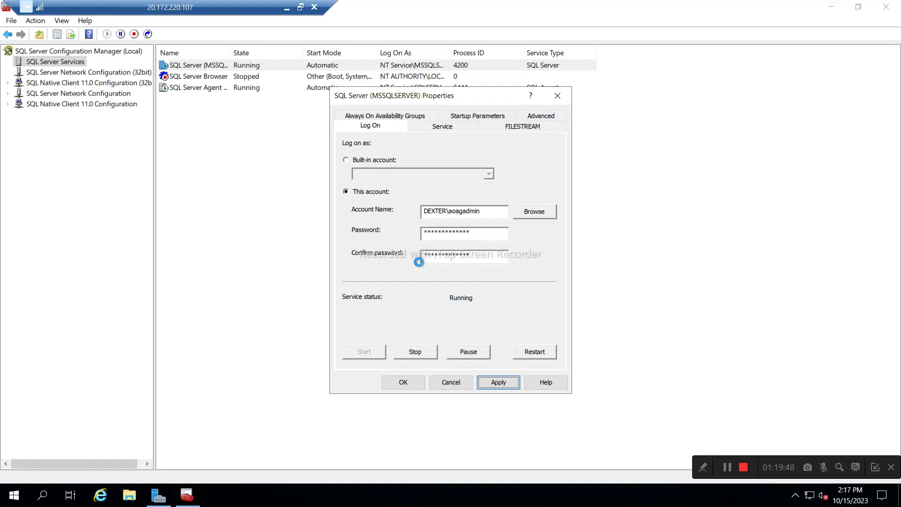
left_click(402, 383)
Choose the DEXTER domain service account from Entire Directory as the SQL Server Agent logon.
double_click(201, 88)
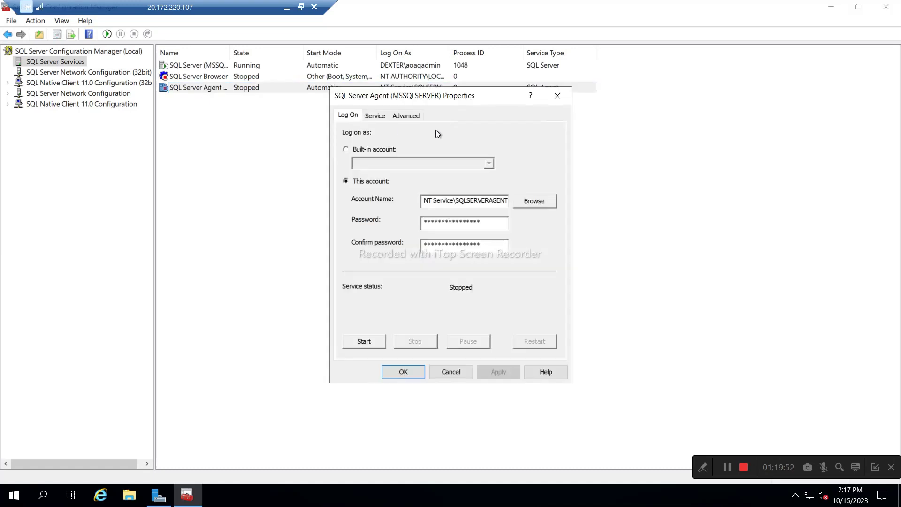
left_click(534, 201)
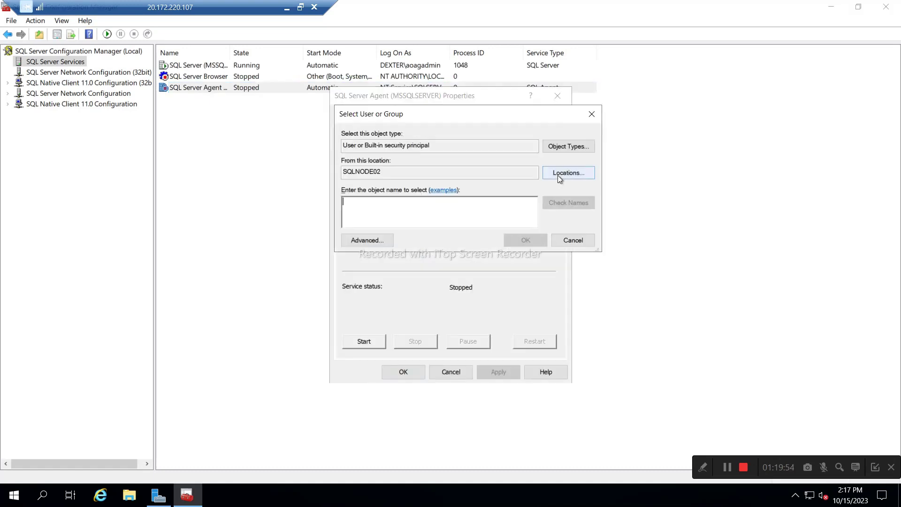
left_click(568, 176)
left_click(395, 191)
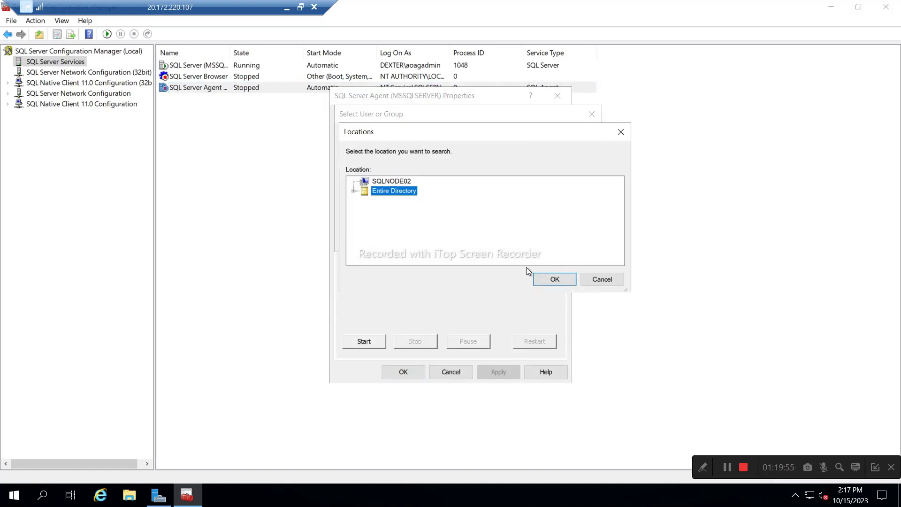
left_click(555, 280)
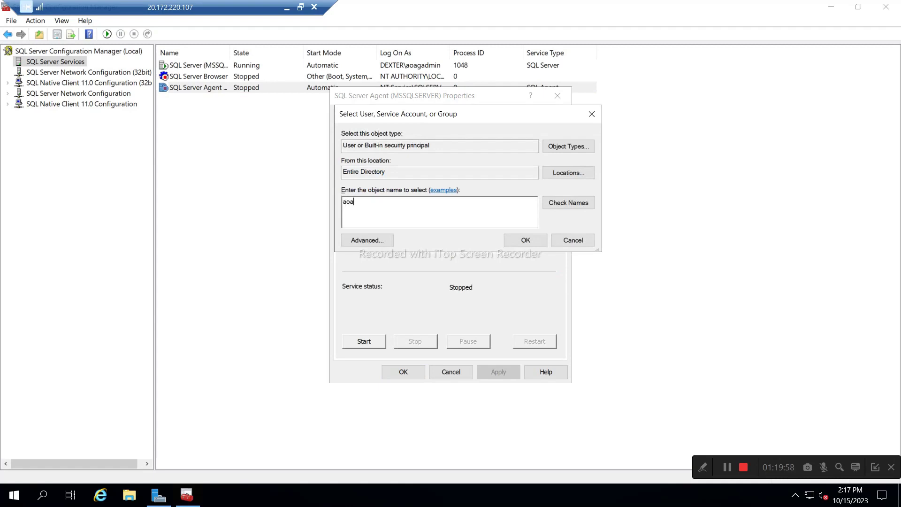
type("aoagadmin")
left_click(571, 207)
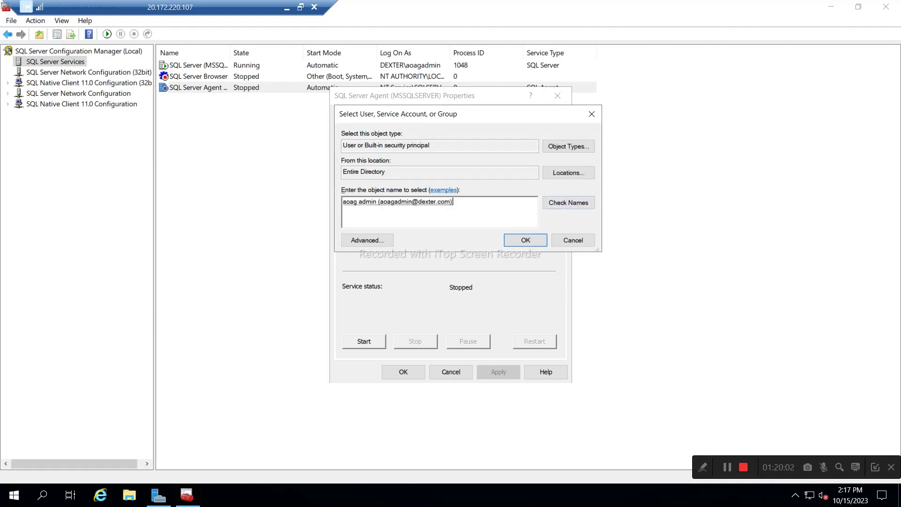
left_click(525, 241)
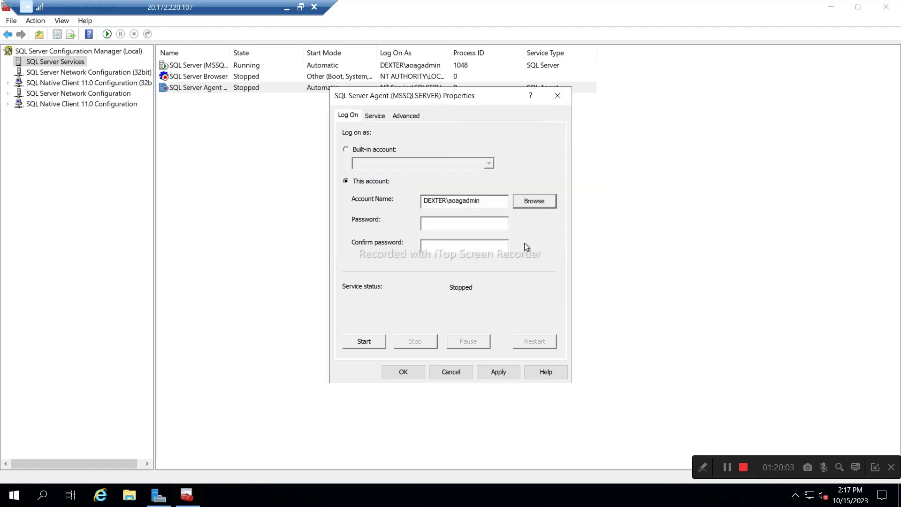
Enter the account password, apply, and start the SQL Server Agent service.
left_click(449, 224)
type("**")
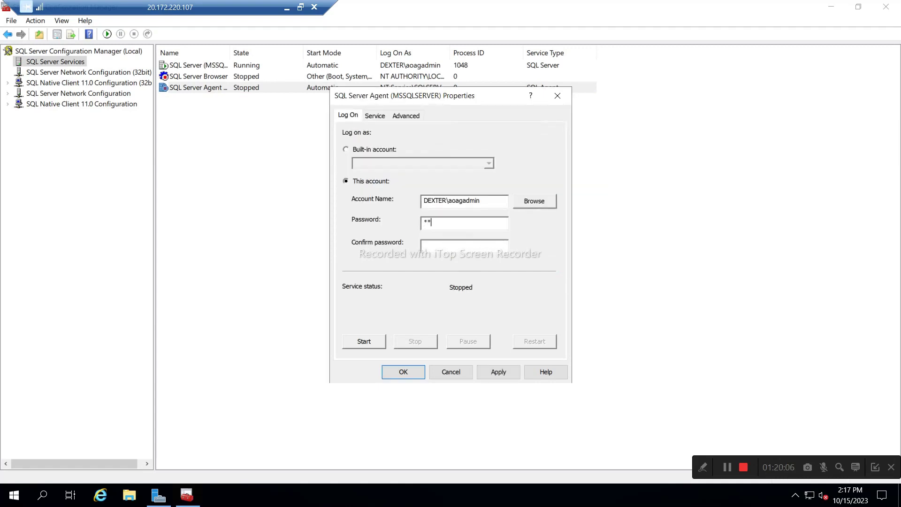
type("****************")
left_click(496, 373)
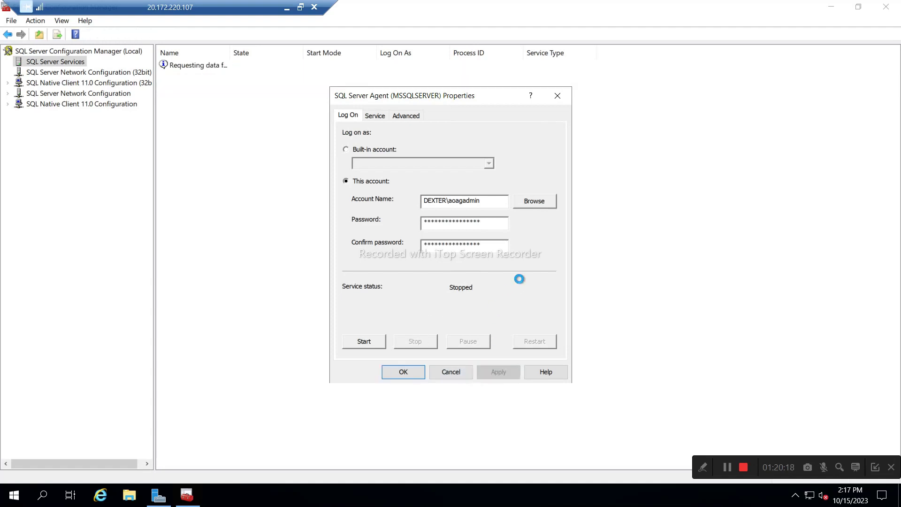
left_click(365, 342)
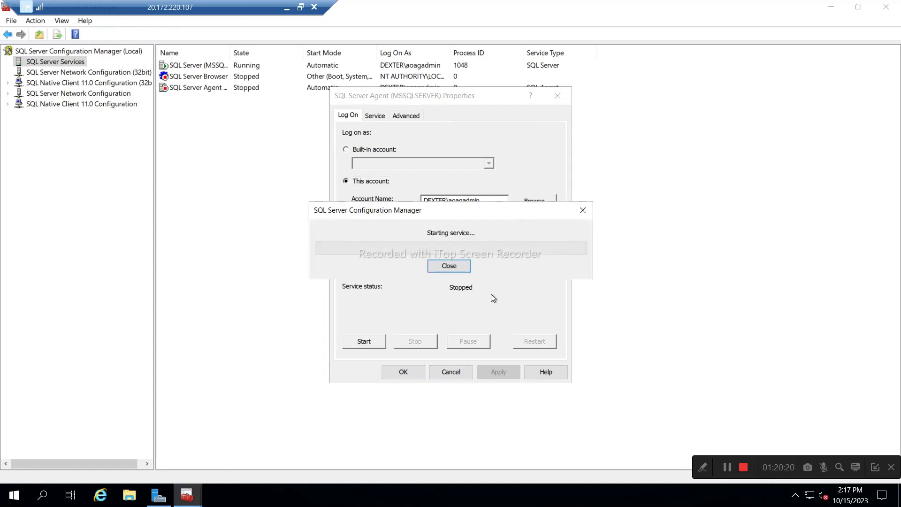
left_click(409, 371)
right_click(271, 190)
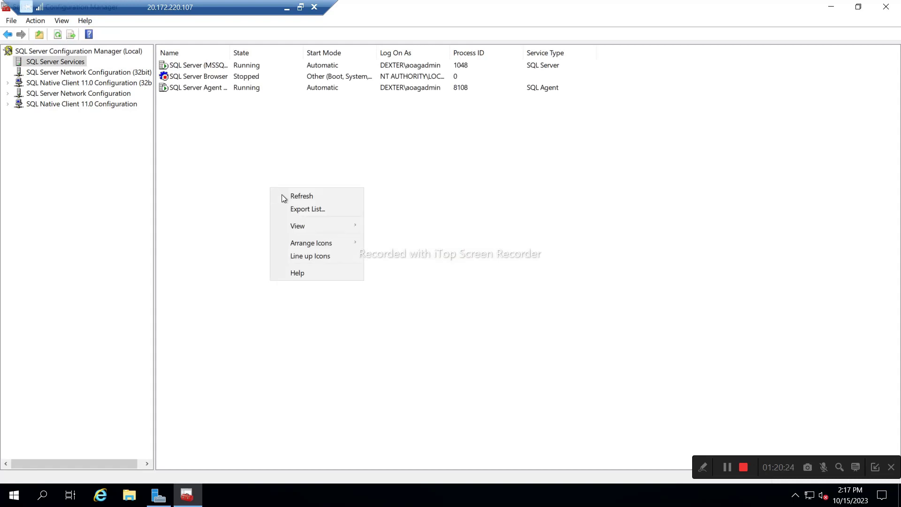
Enable TCP/IP under Protocols for MSSQLSERVER and accept the restart warning.
left_click(286, 196)
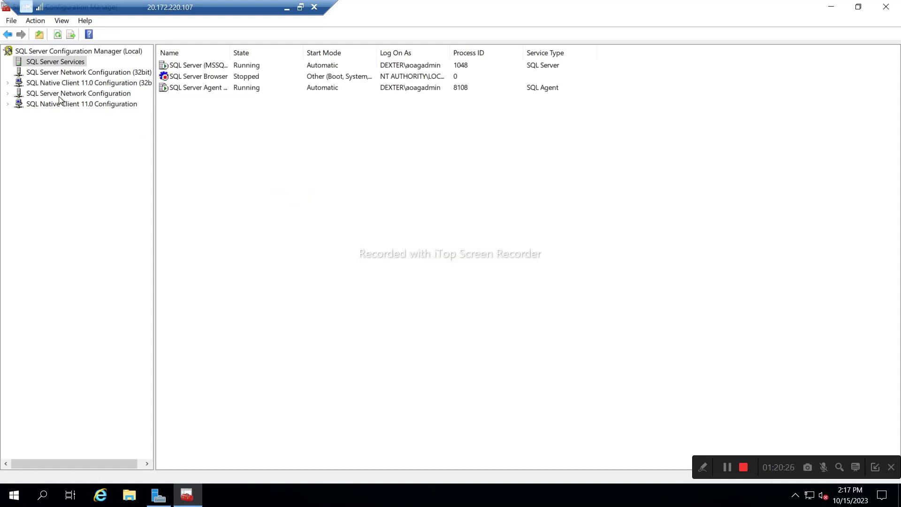
left_click(27, 96)
left_click(7, 93)
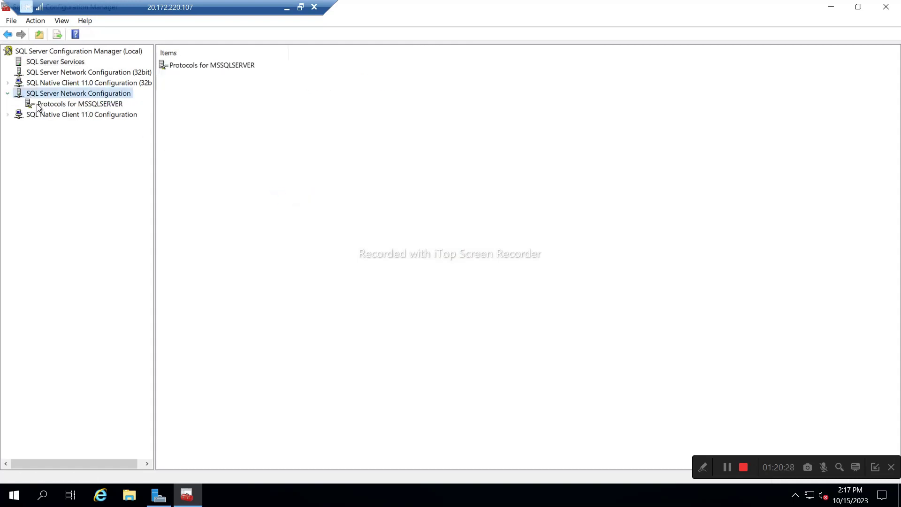
left_click(57, 104)
right_click(184, 90)
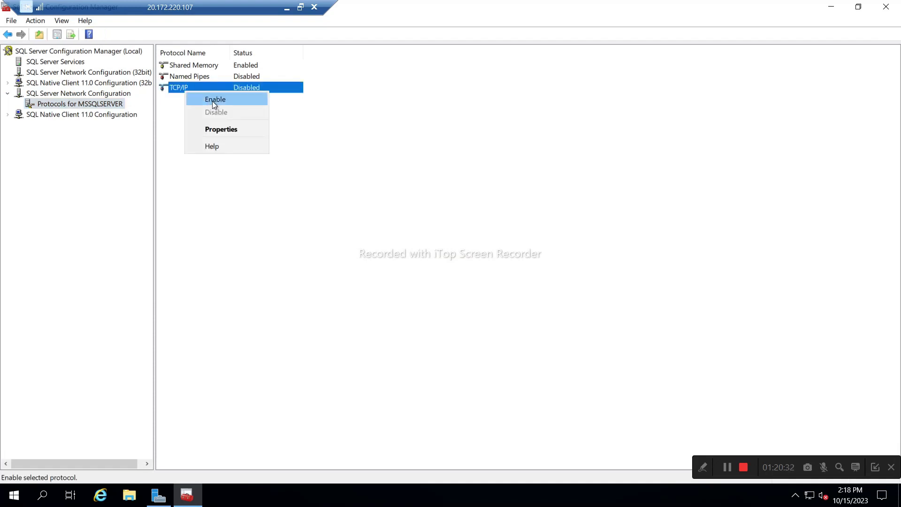
left_click(213, 100)
left_click(535, 276)
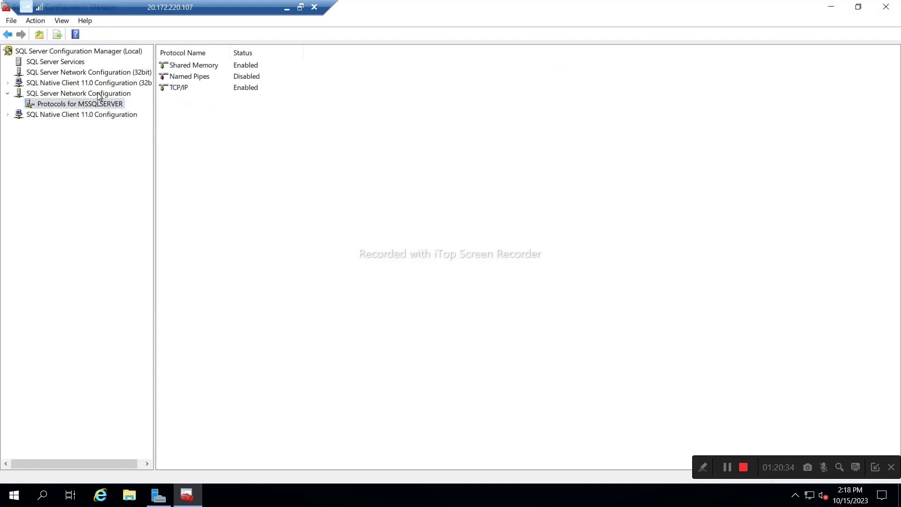
left_click(65, 65)
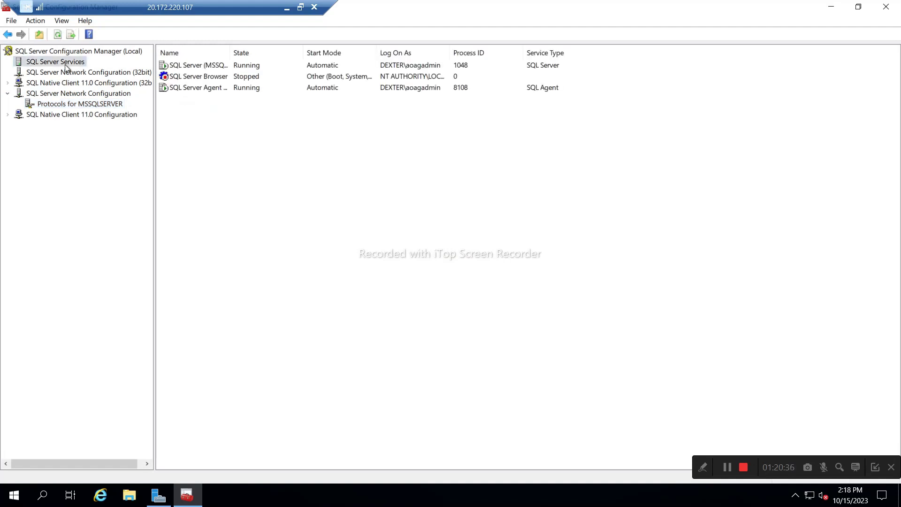
Turn on Always On Availability Groups in the SQL Server (MSSQLSERVER) properties and apply it.
double_click(180, 68)
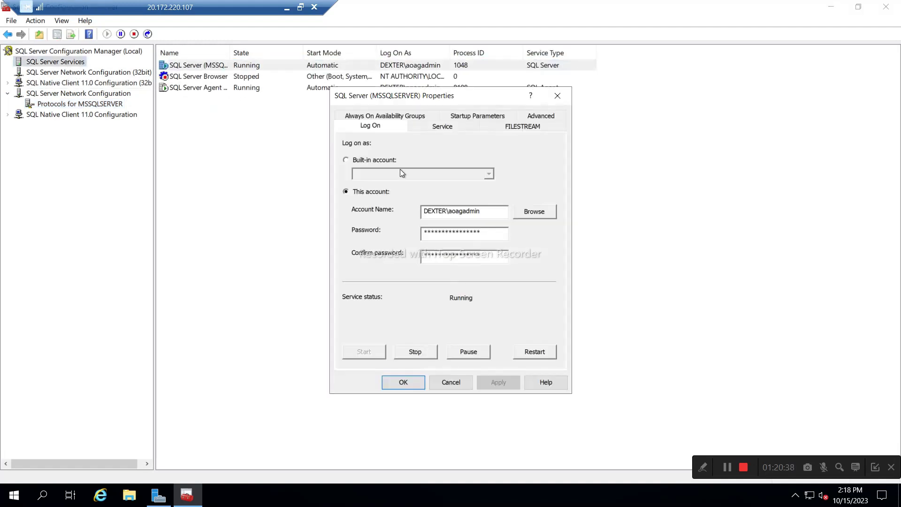
left_click(427, 116)
left_click(346, 180)
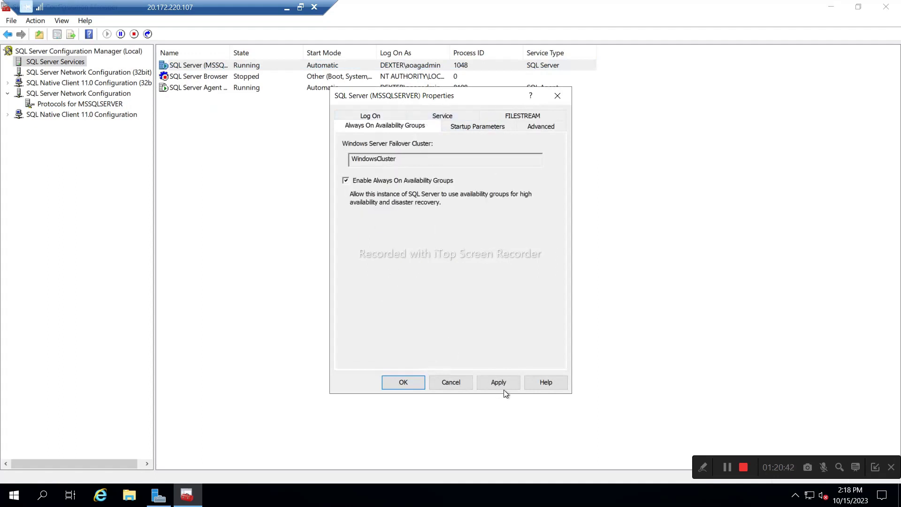
left_click(499, 383)
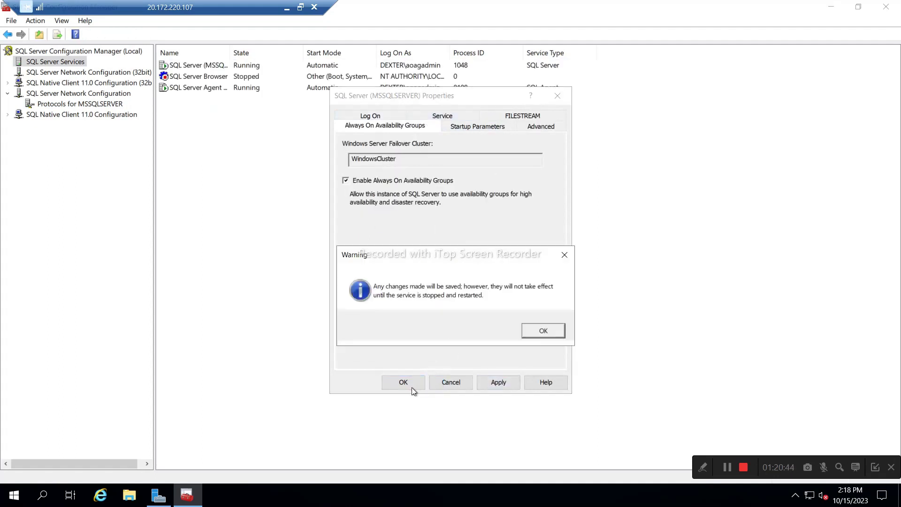
left_click(542, 331)
left_click(415, 383)
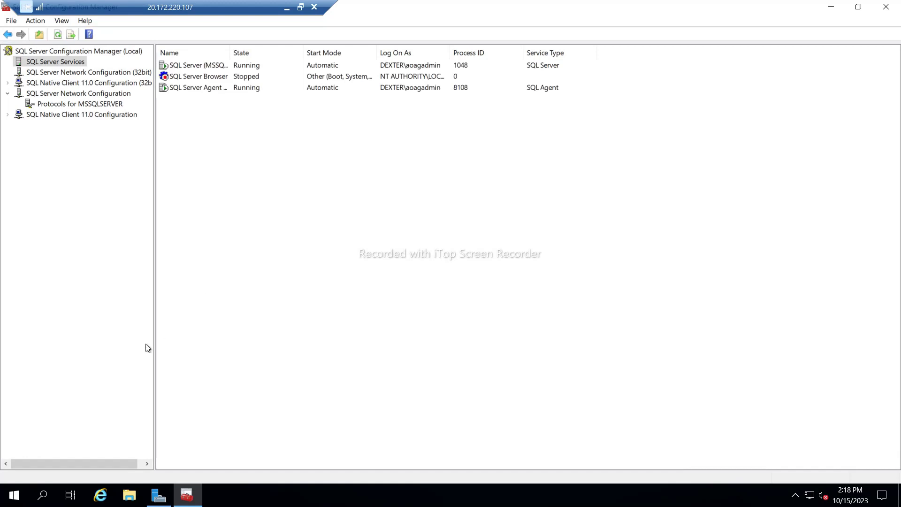
Launch SQL Server Management Studio 19 on SQLNODE02 via Start search 'ssms'.
left_click(14, 498)
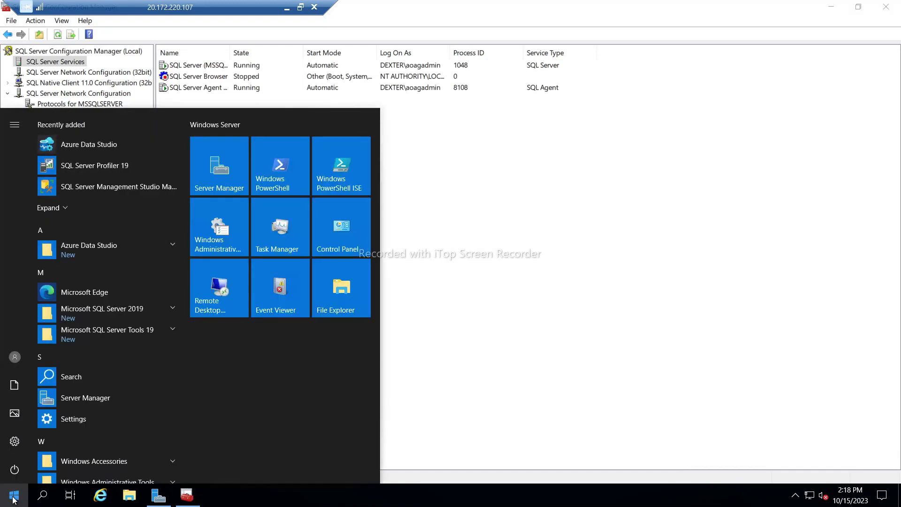
type("ssms")
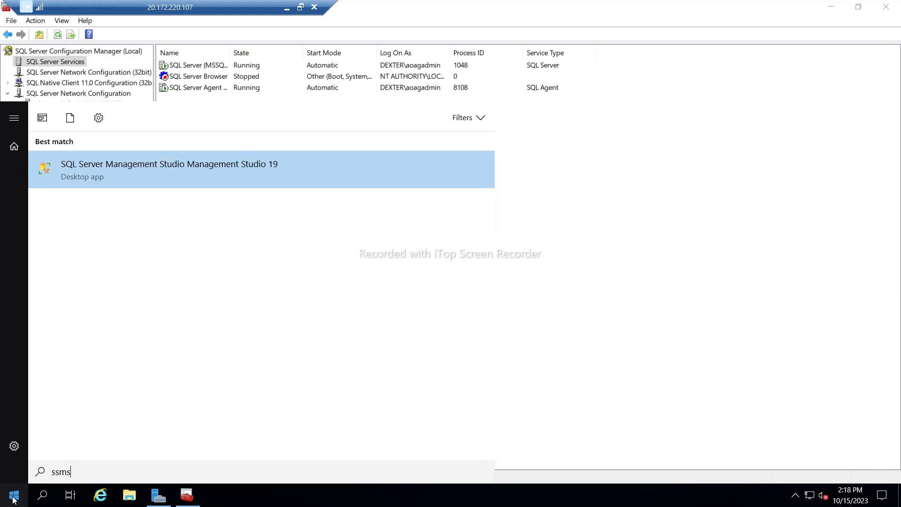
key("Return")
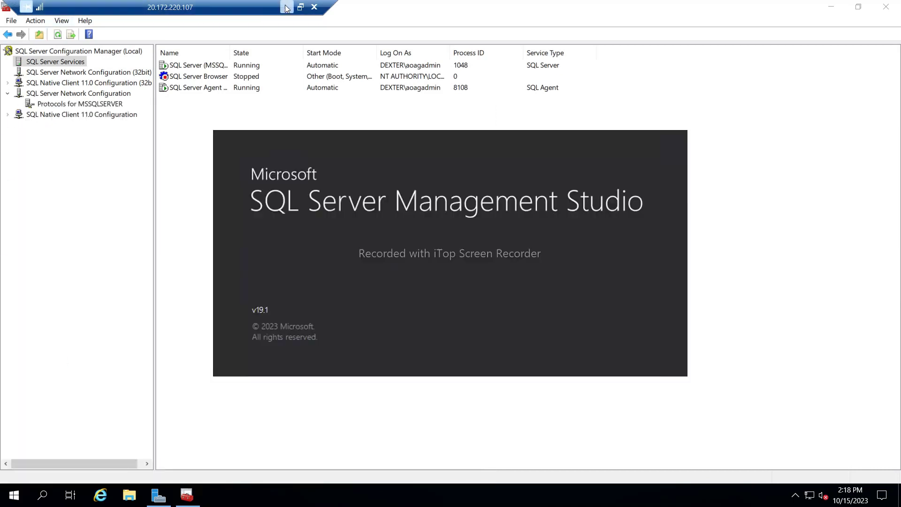
On SQLNODE01, connect Object Explorer with Windows Authentication.
left_click(287, 7)
mouse_move(658, 492)
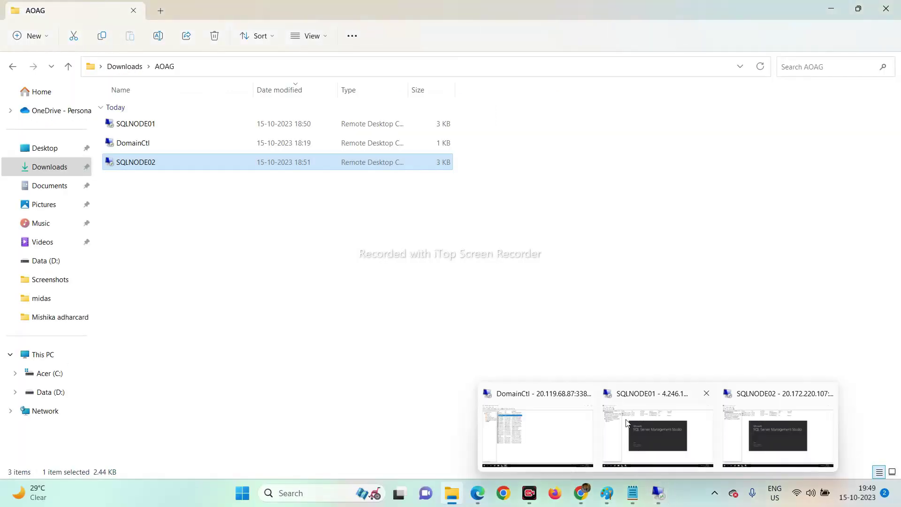
left_click(619, 417)
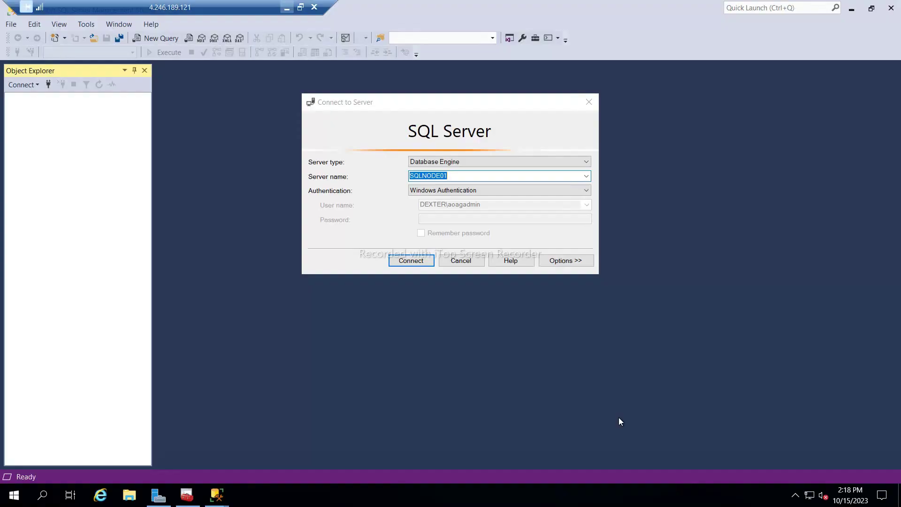
left_click(418, 260)
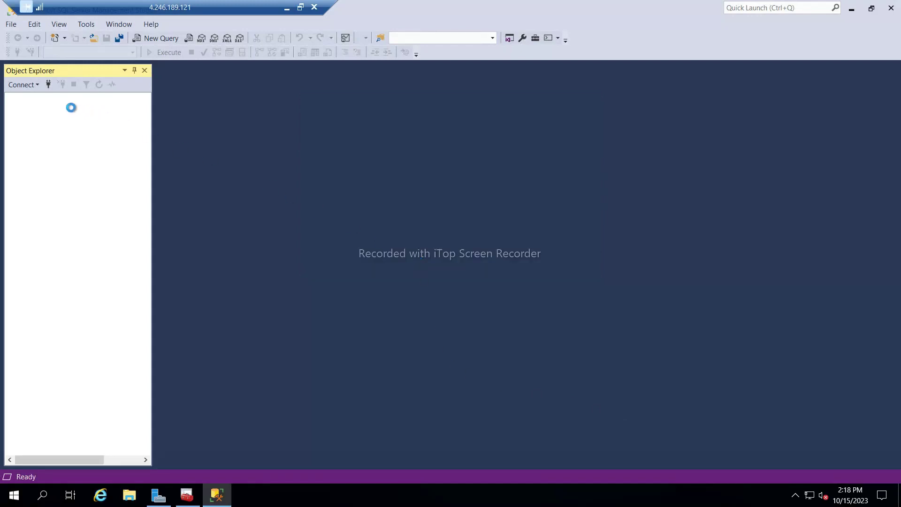
Start a new Database Engine connection with the server name changed to SQLNODE02.
left_click(22, 84)
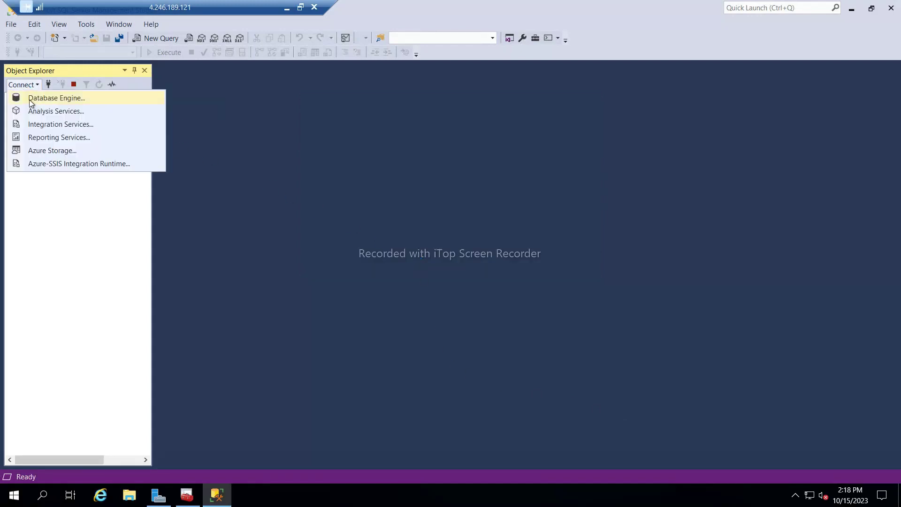
left_click(30, 99)
left_click(455, 179)
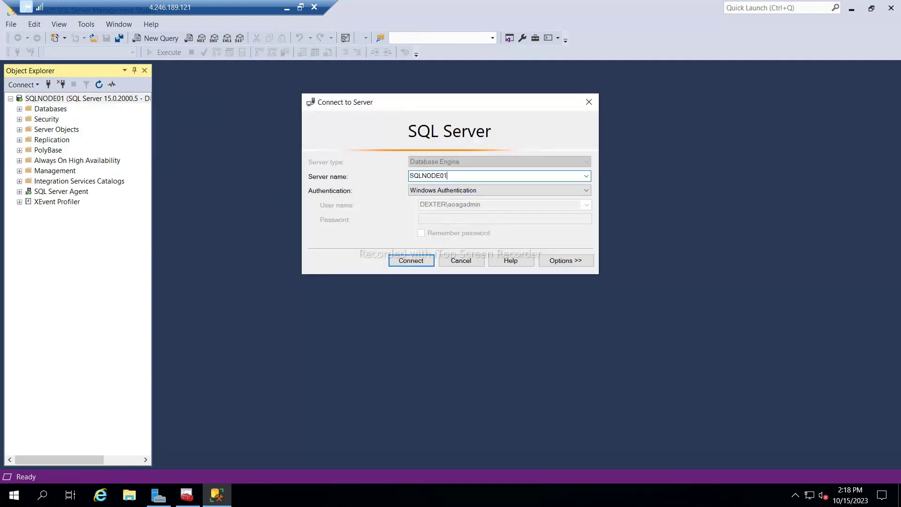
type("2")
key("Return")
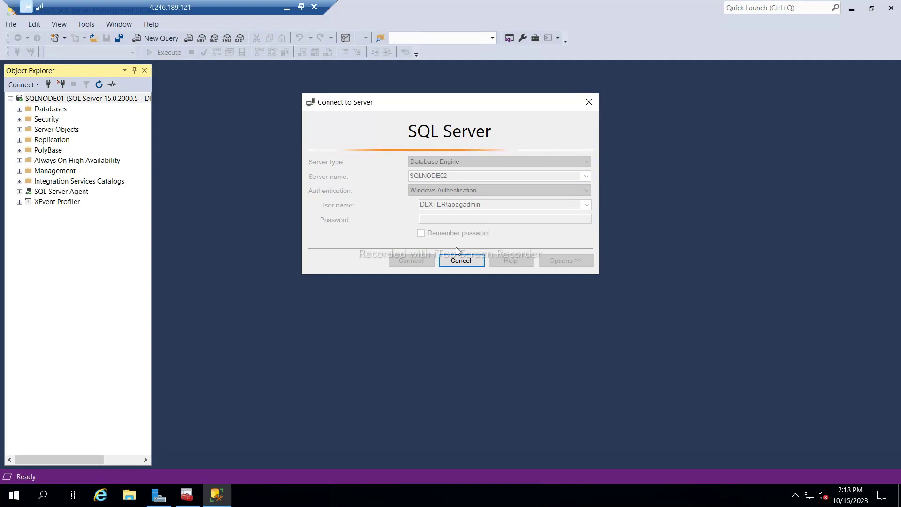
left_click(287, 8)
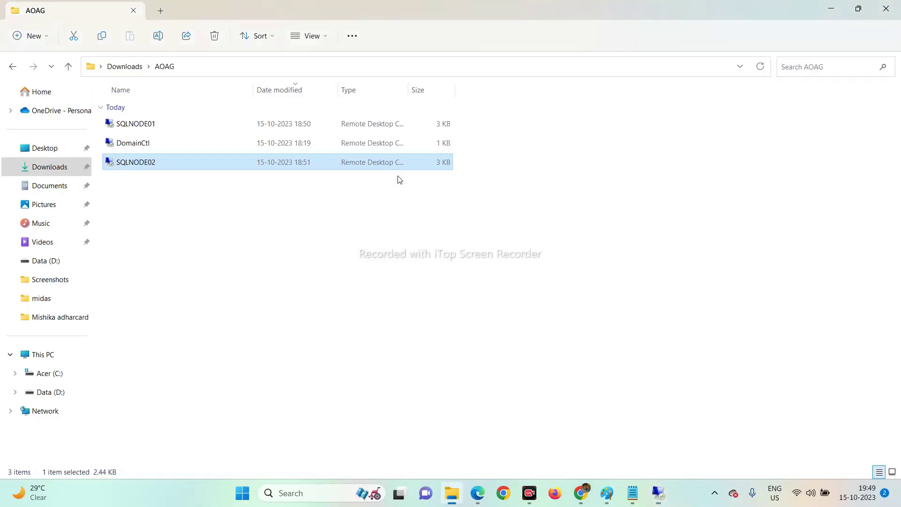
On SQLNODE02, refresh the SQL Server services and view the MSSQLSERVER protocols.
mouse_move(658, 495)
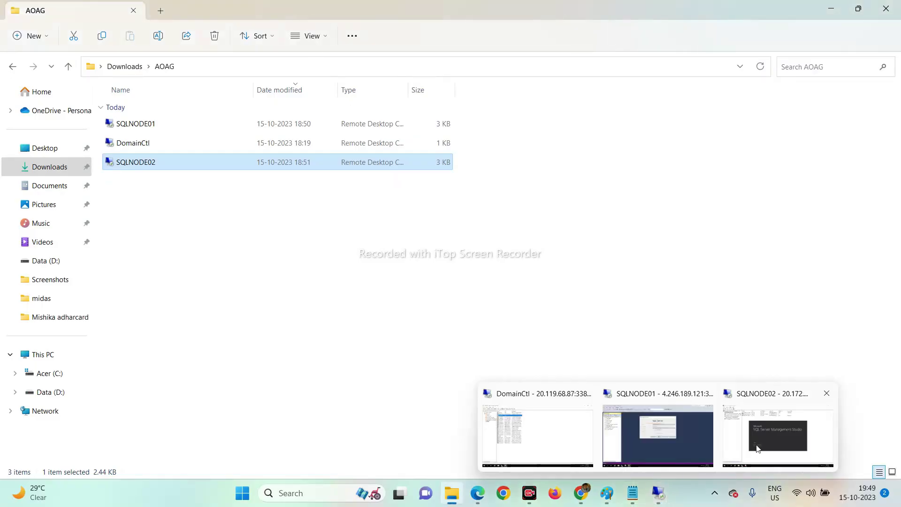
left_click(764, 444)
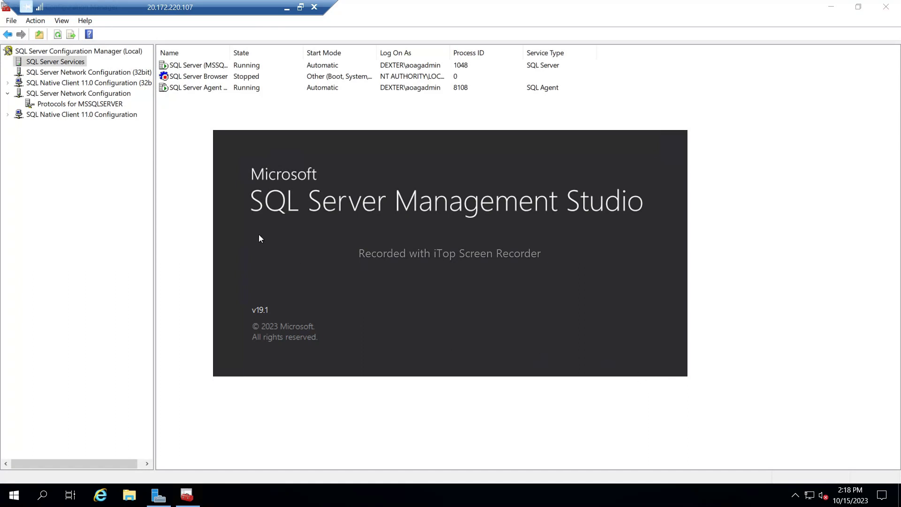
right_click(227, 149)
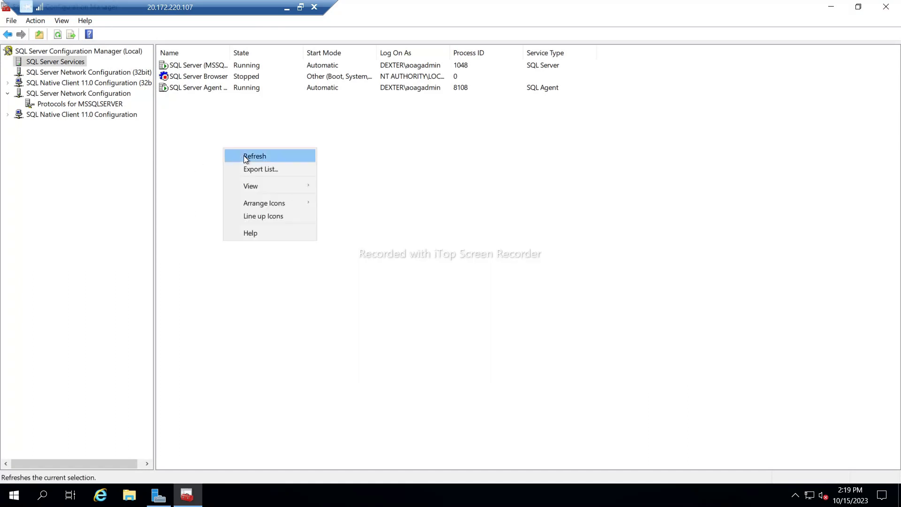
left_click(245, 155)
left_click(59, 105)
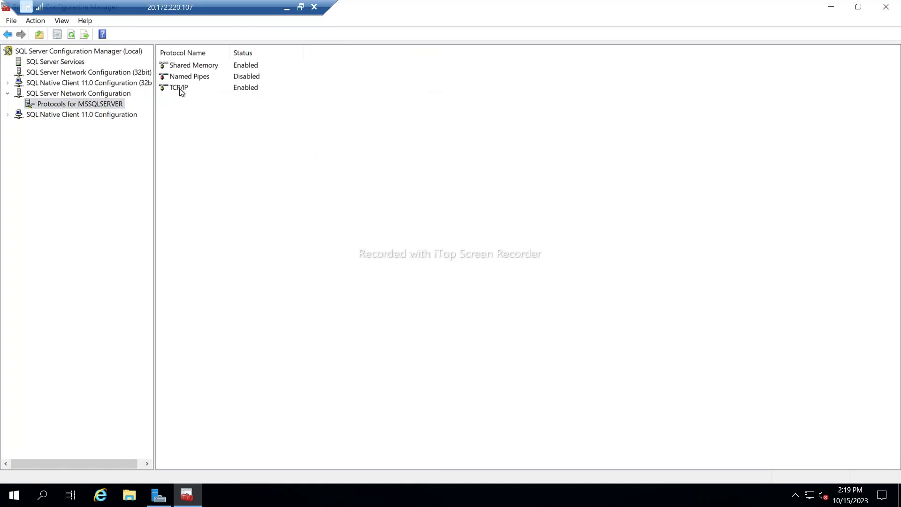
Review the SQL Native Client 11.0 client protocol order and the empty aliases list.
left_click(8, 115)
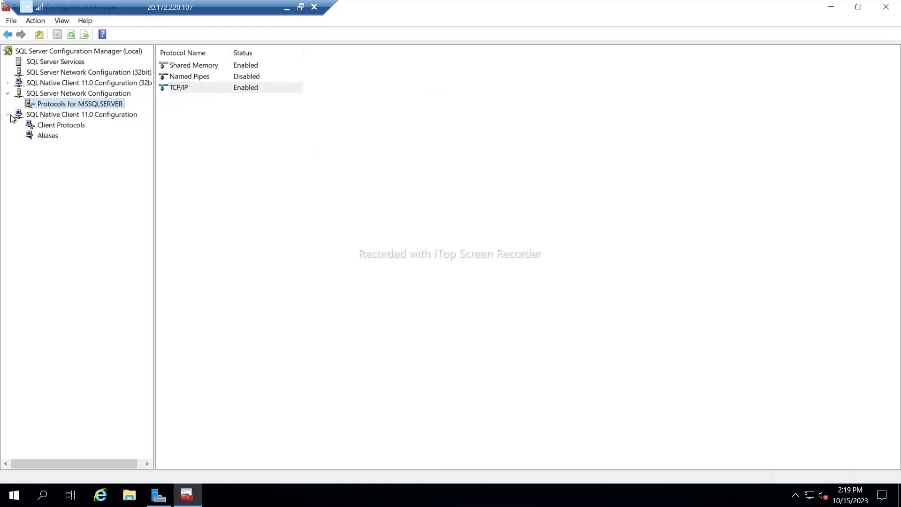
left_click(45, 128)
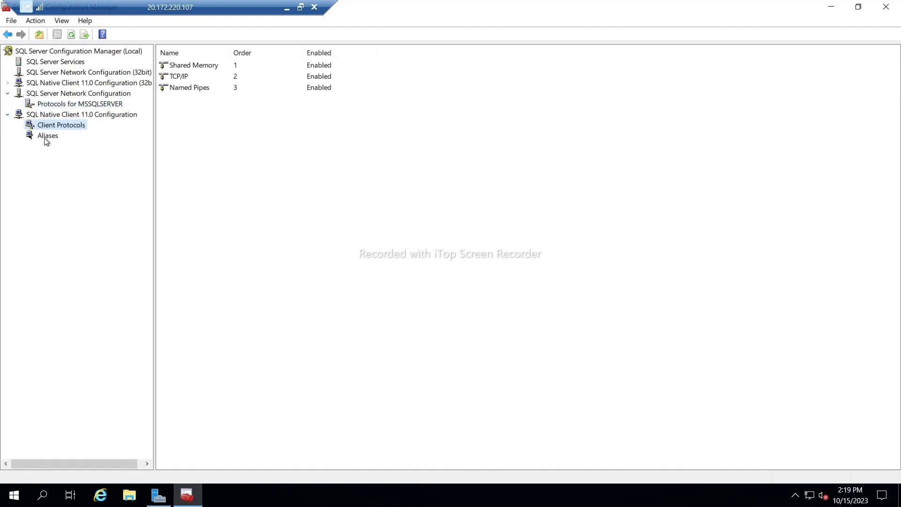
left_click(46, 136)
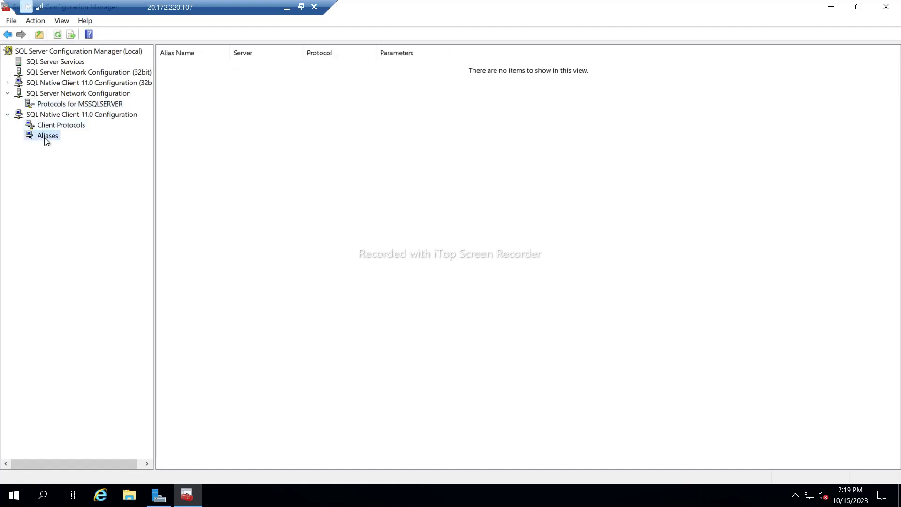
left_click(50, 126)
On SQLNODE01, dismiss the cannot-connect error for SQLNODE02.
left_click(59, 107)
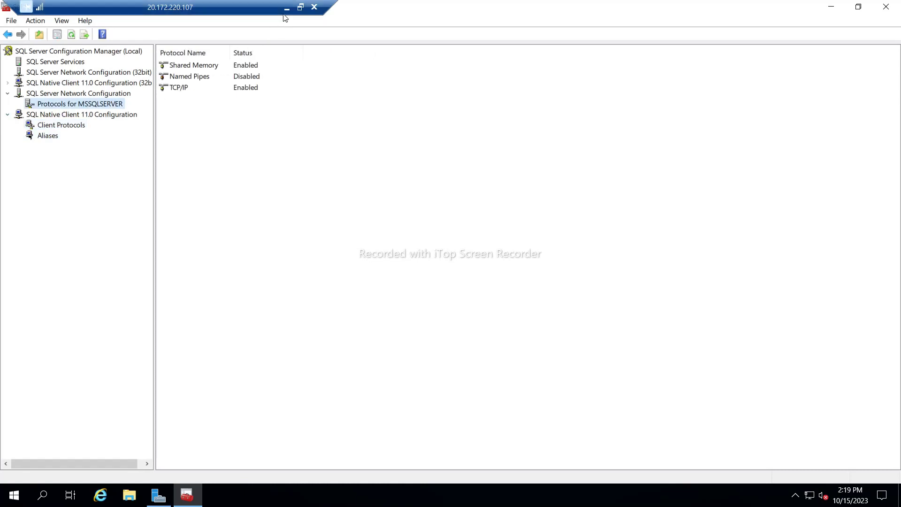
left_click(287, 8)
mouse_move(656, 488)
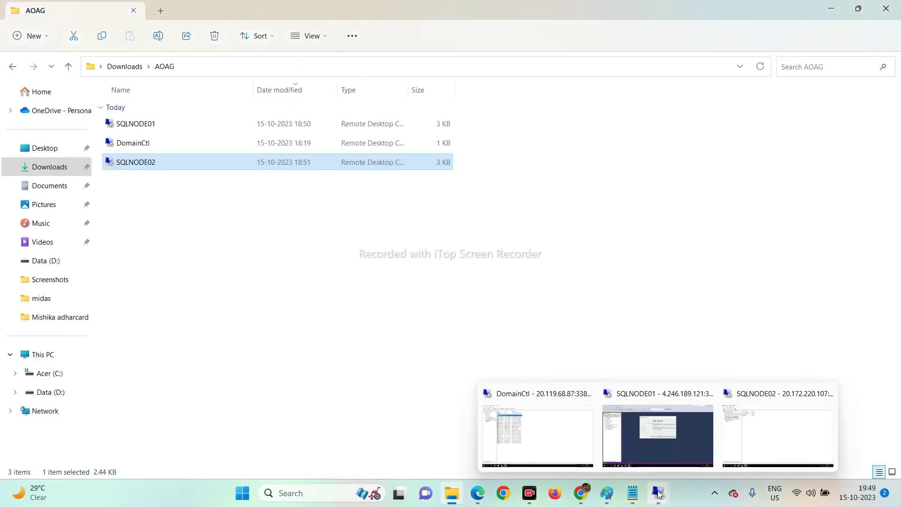
left_click(671, 429)
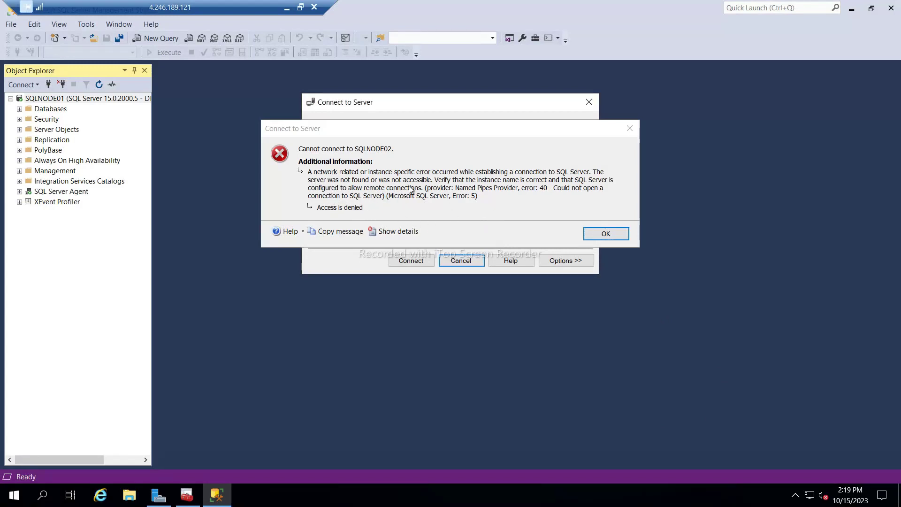
left_click(606, 234)
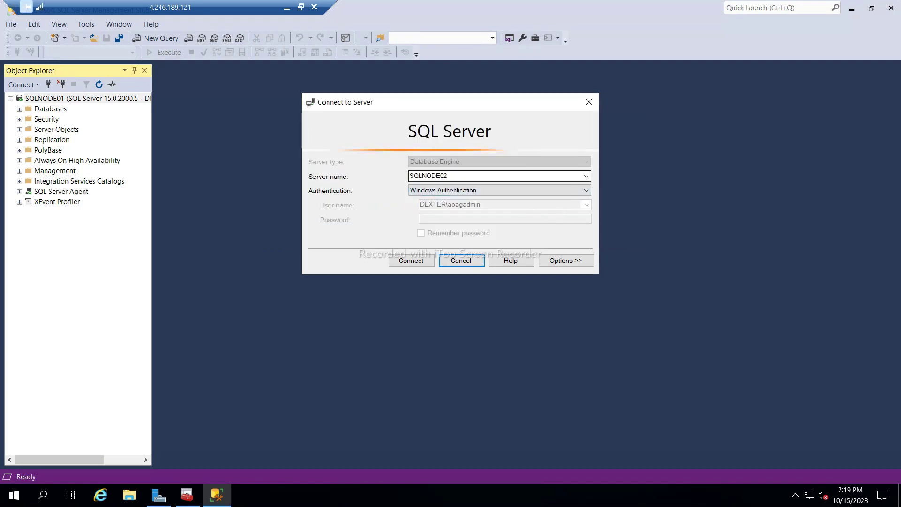
Retry then cancel the SQLNODE02 connection, keeping Windows Authentication, and set the session aside.
left_click(412, 260)
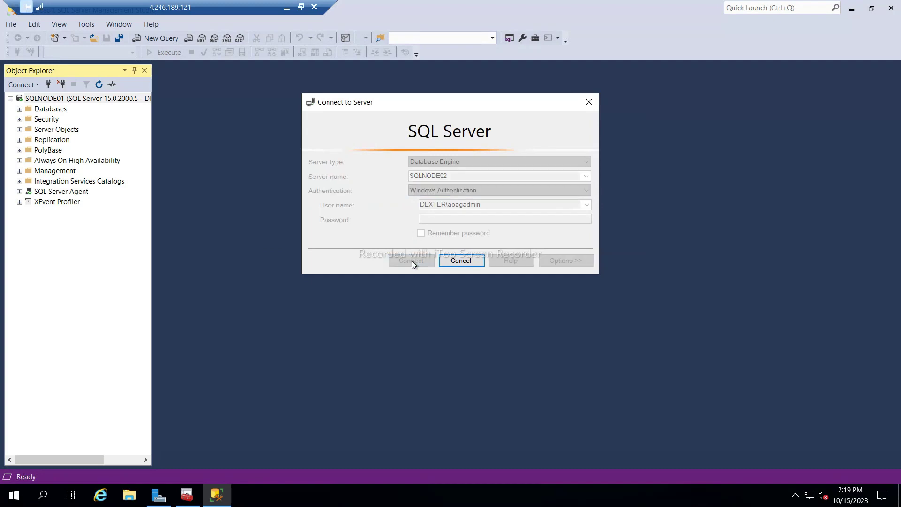
left_click(464, 261)
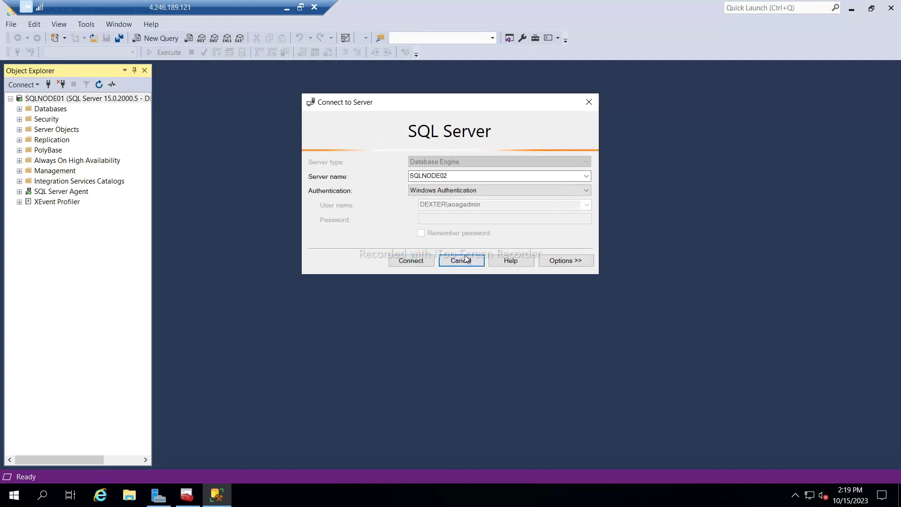
left_click(459, 191)
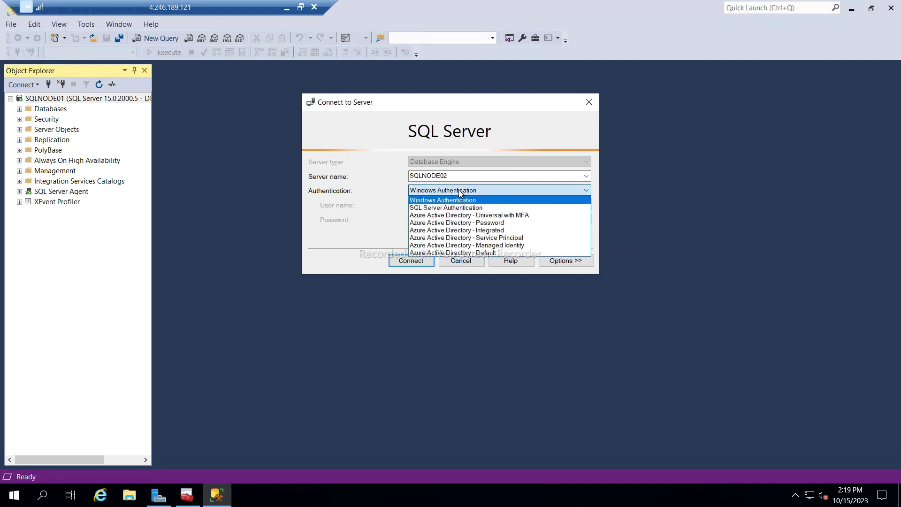
left_click(460, 192)
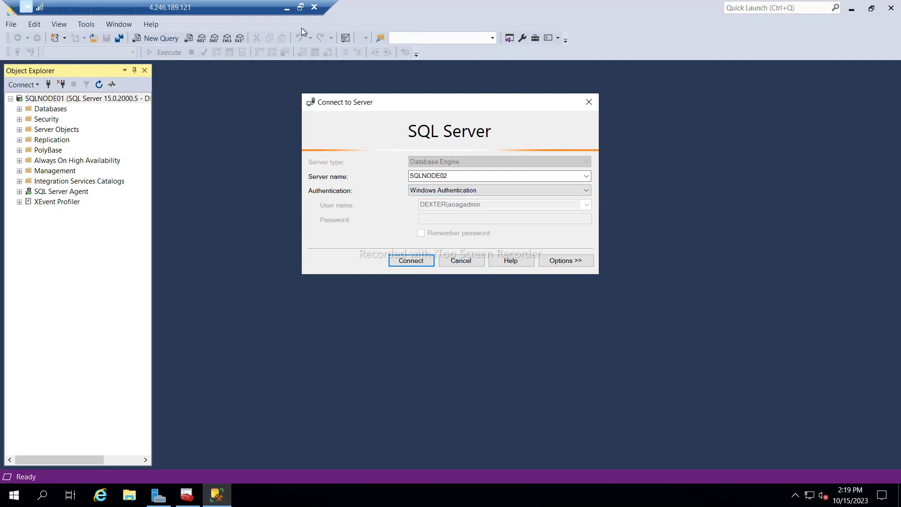
left_click(287, 7)
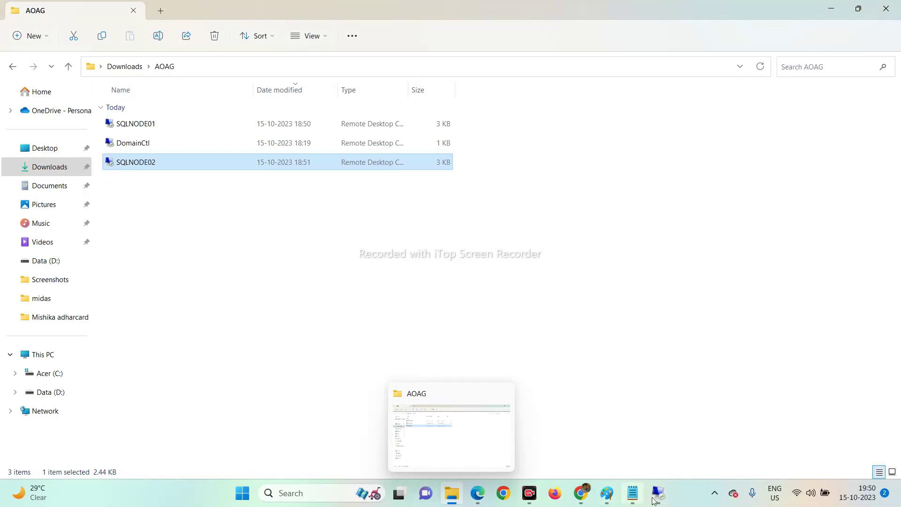
On SQLNODE02, refresh the services and confirm TCP/IP is enabled for MSSQLSERVER.
mouse_move(654, 502)
left_click(774, 437)
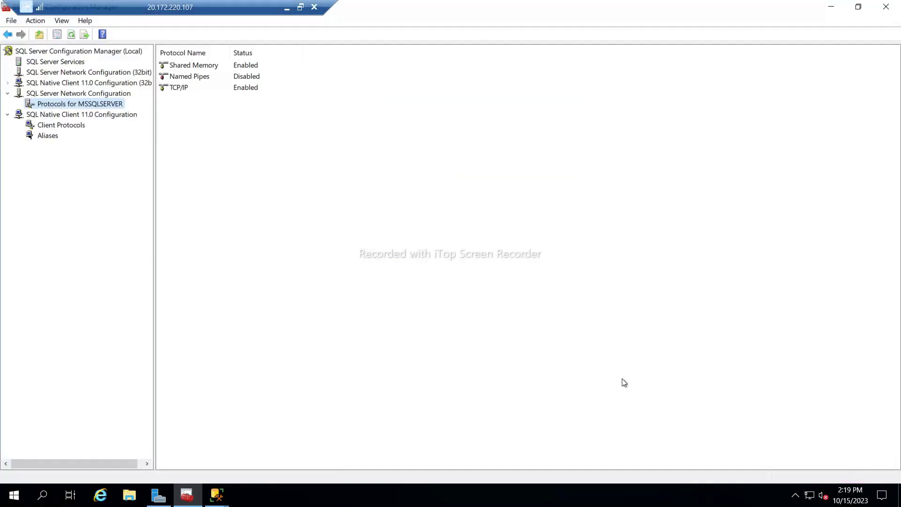
left_click(60, 62)
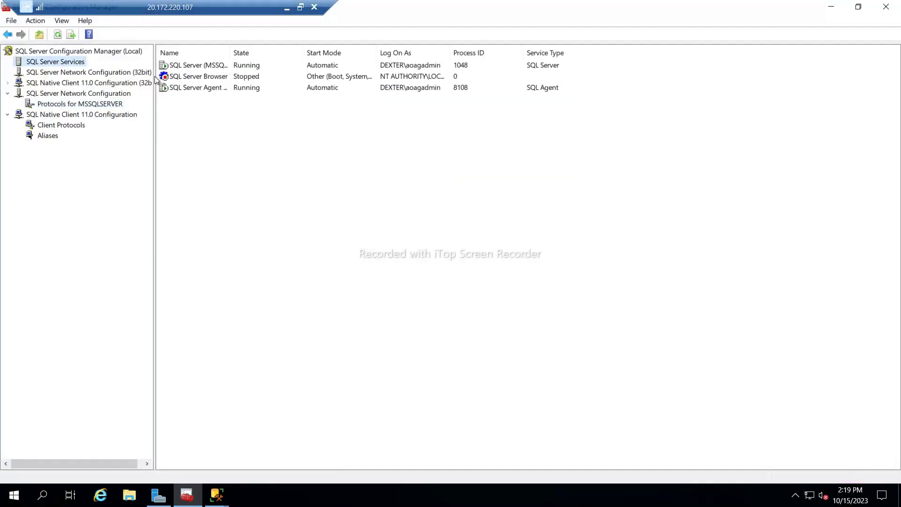
right_click(234, 160)
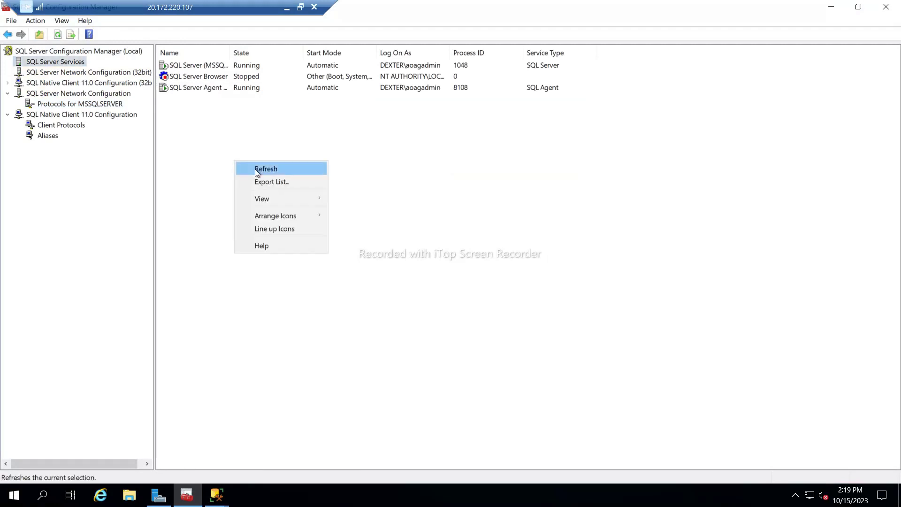
left_click(255, 169)
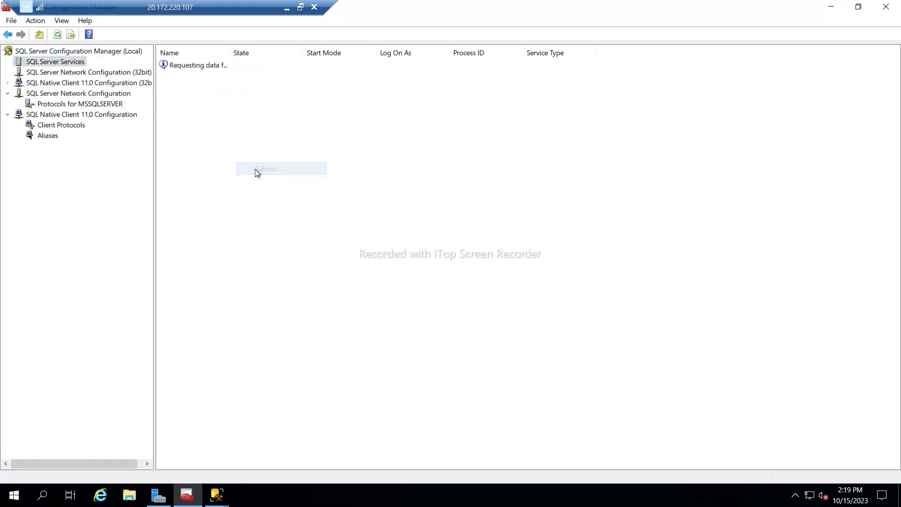
left_click(70, 73)
left_click(70, 85)
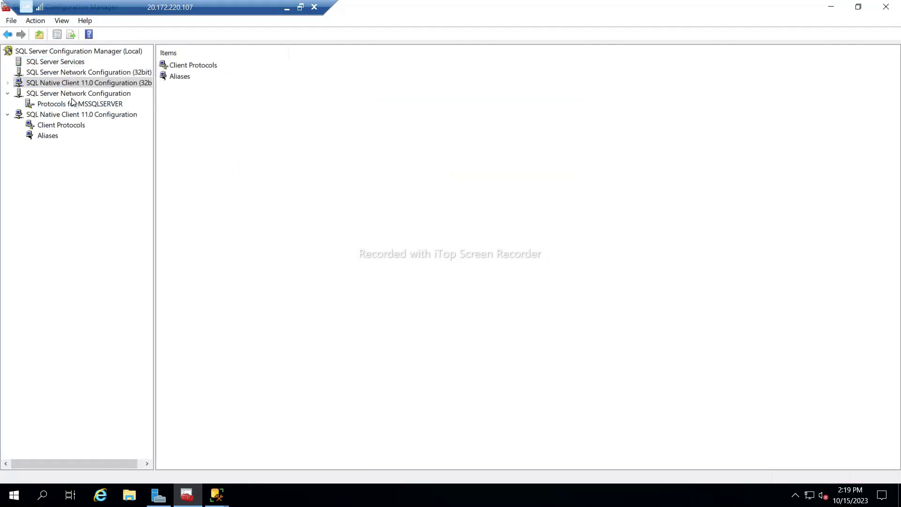
left_click(71, 95)
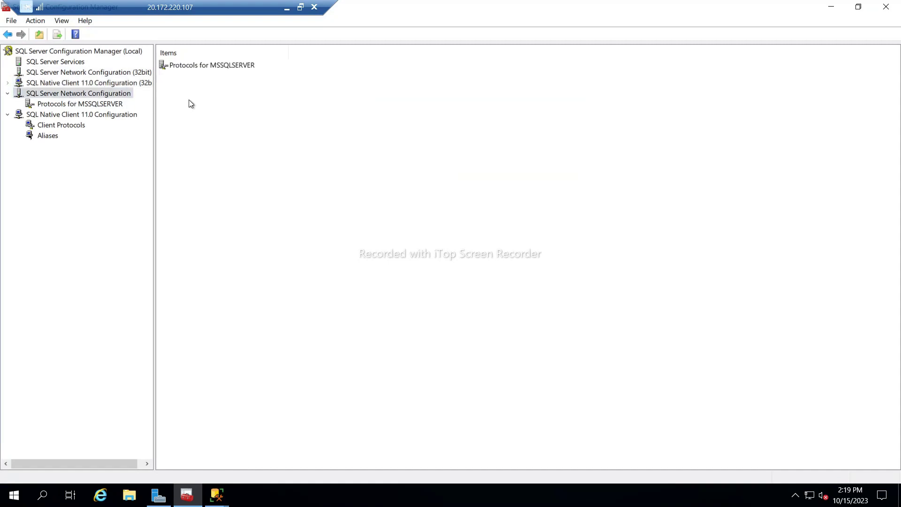
double_click(188, 66)
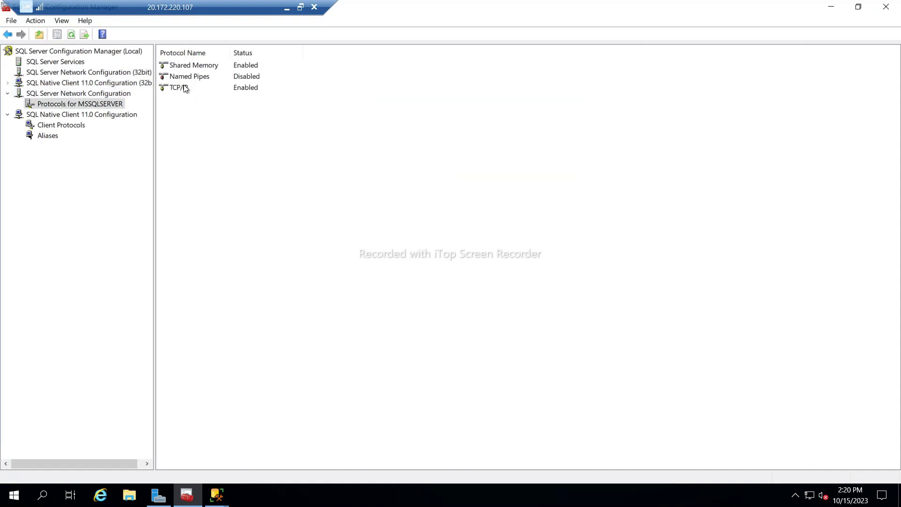
left_click(181, 89)
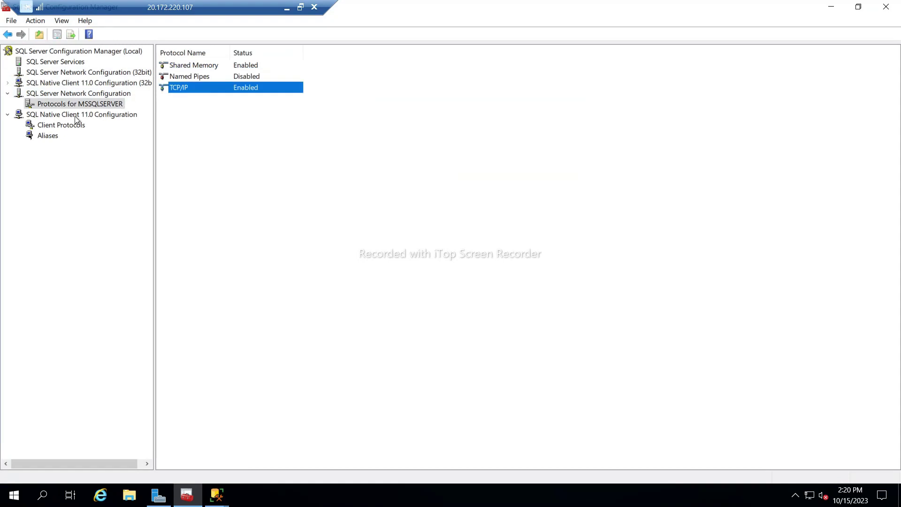
Check the client protocols, disable then re-enable Shared Memory, and minimize the session.
left_click(65, 115)
left_click(60, 128)
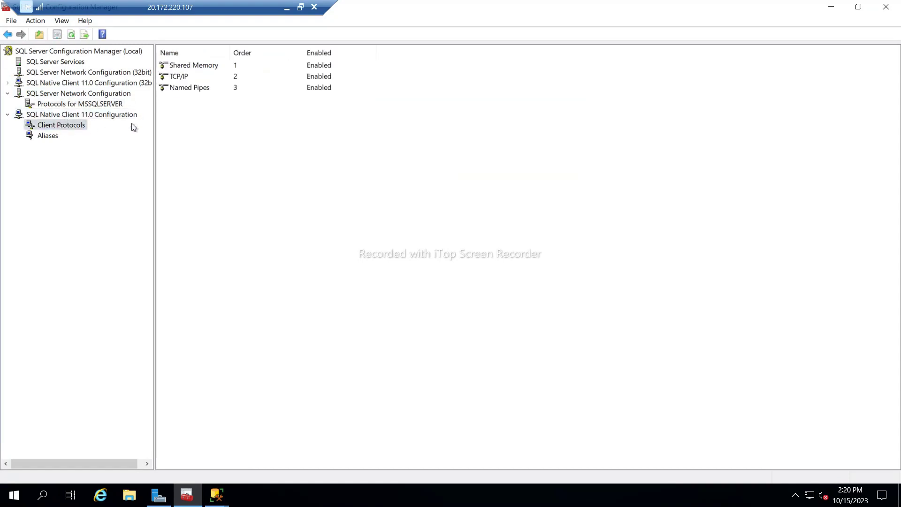
left_click(188, 82)
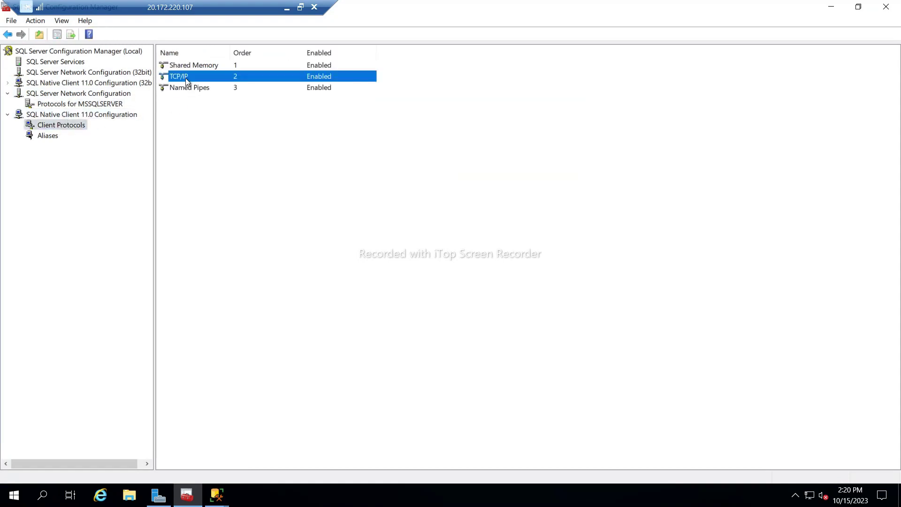
right_click(185, 77)
left_click(182, 64)
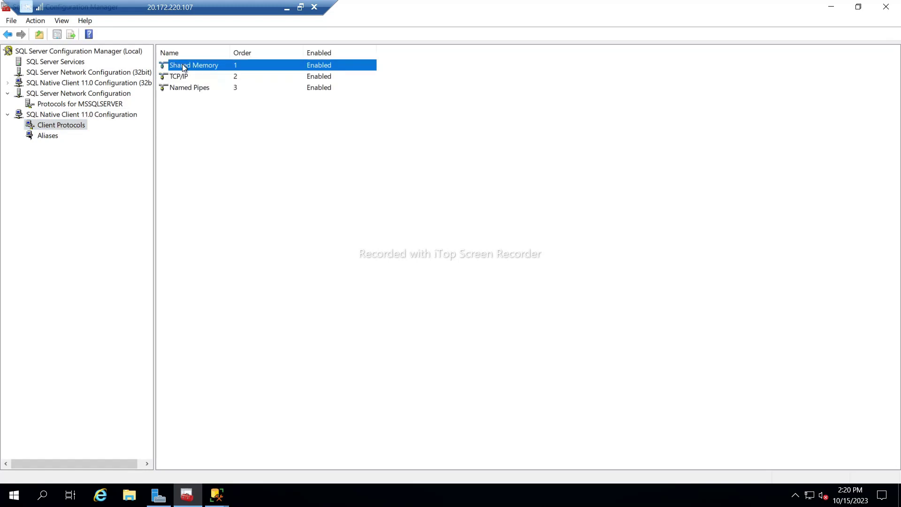
right_click(182, 64)
left_click(205, 86)
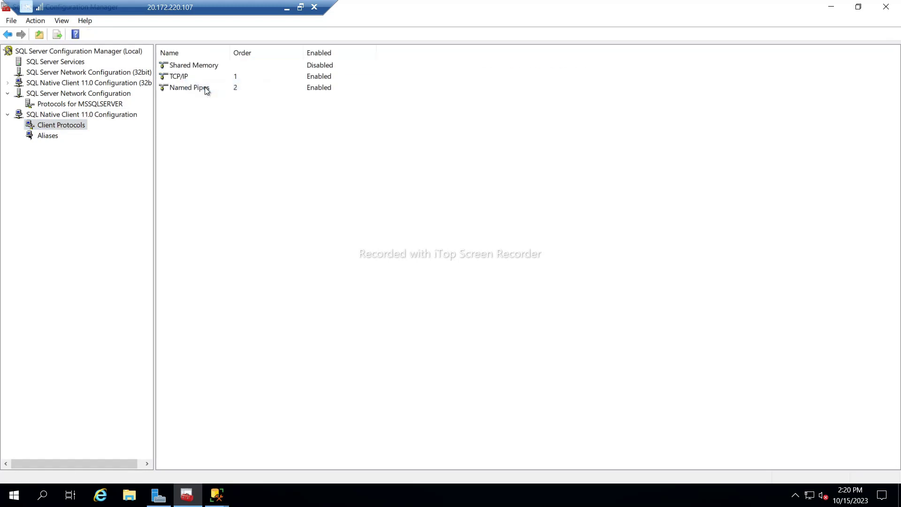
right_click(188, 70)
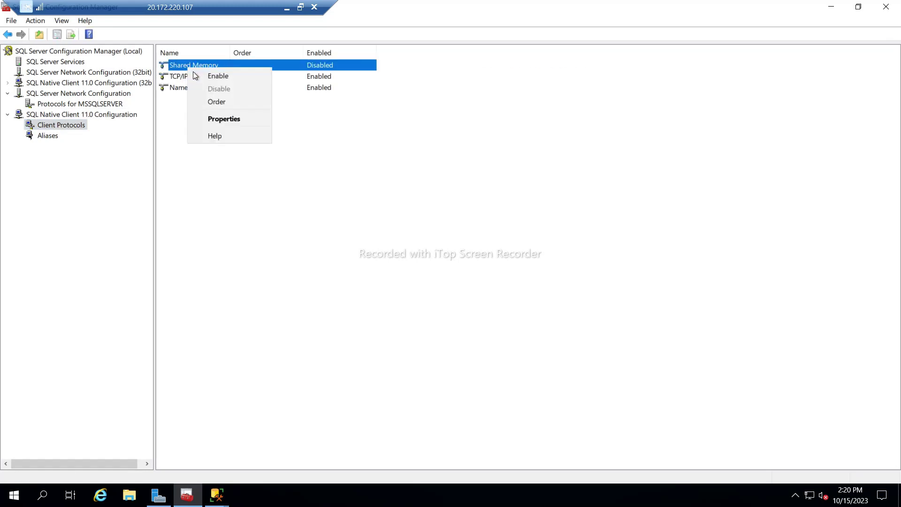
left_click(199, 74)
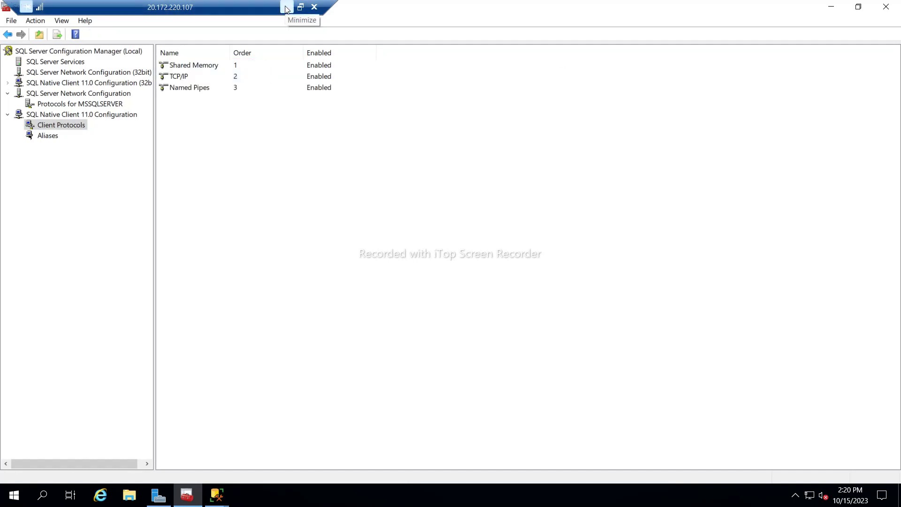
left_click(286, 7)
On SQLNODE01, start the Management Studio connection to SQLNODE02.
mouse_move(656, 497)
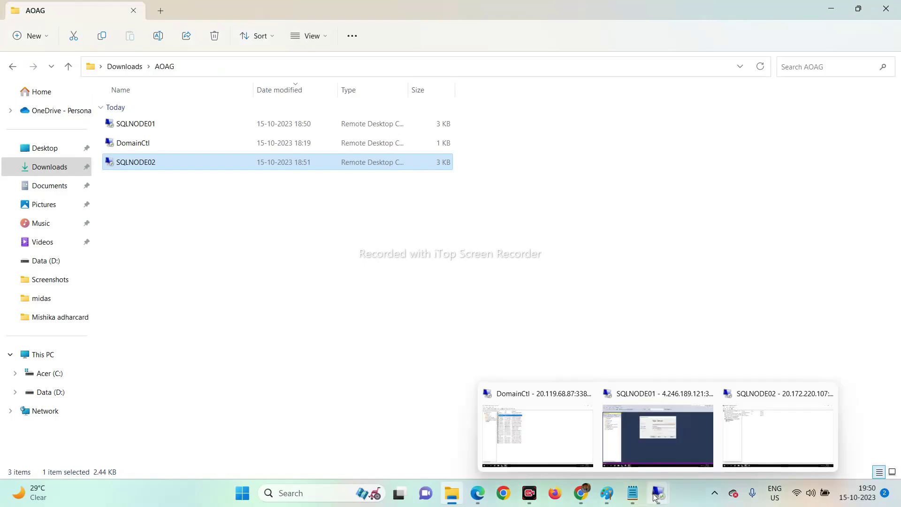
left_click(657, 434)
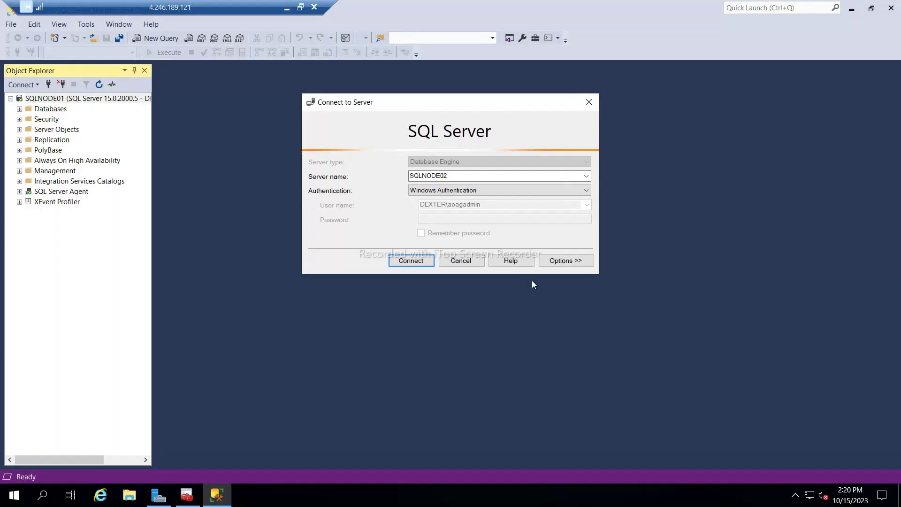
left_click(418, 259)
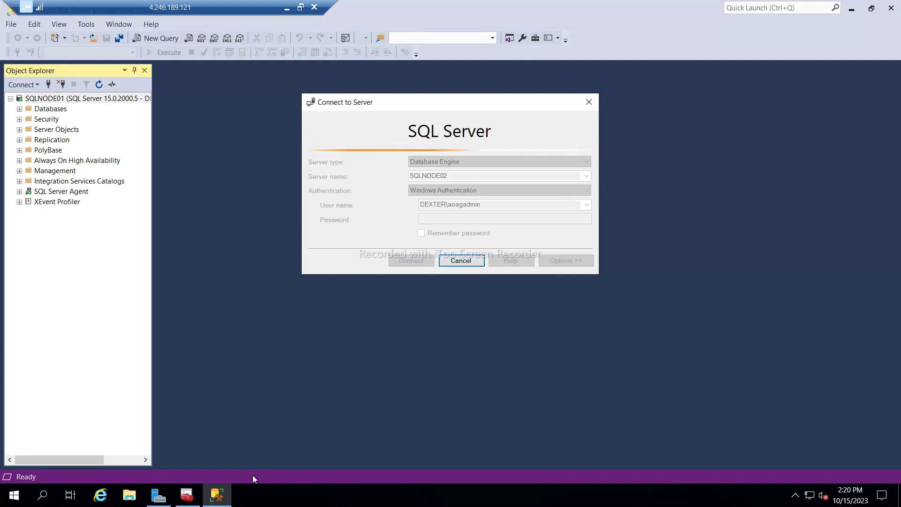
left_click(288, 7)
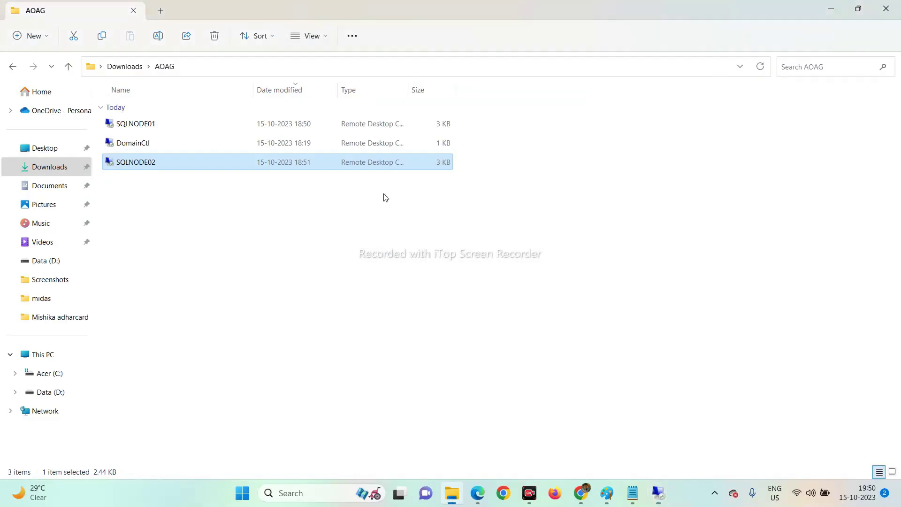
On SQLNODE02, connect Management Studio to the local SQLNODE02 instance.
mouse_move(658, 492)
left_click(726, 445)
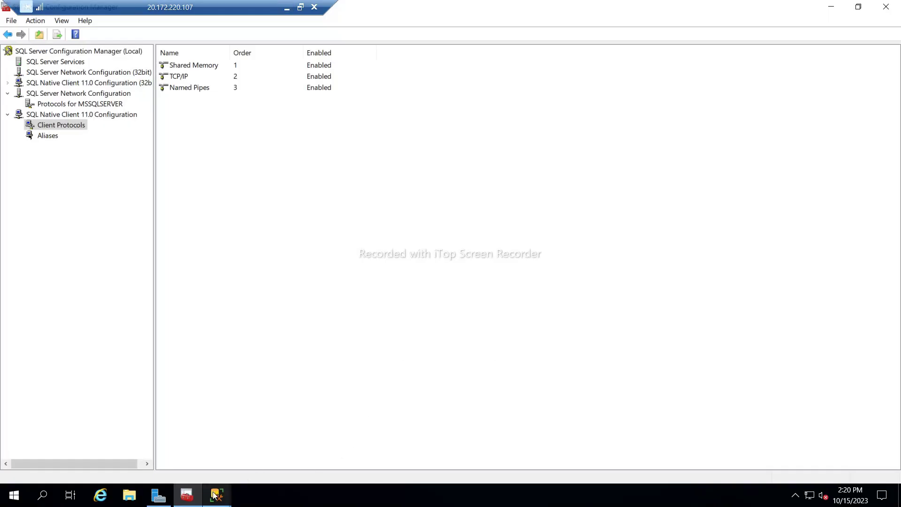
mouse_move(220, 491)
left_click(263, 439)
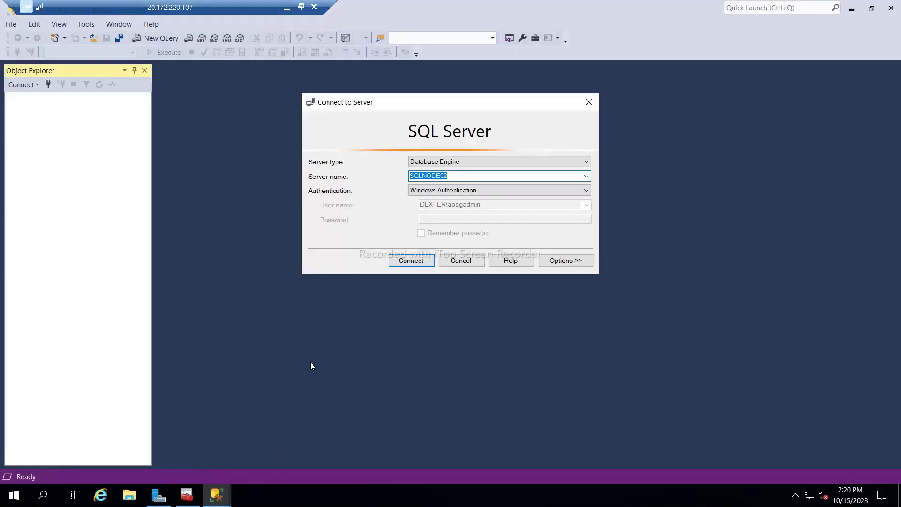
left_click(393, 264)
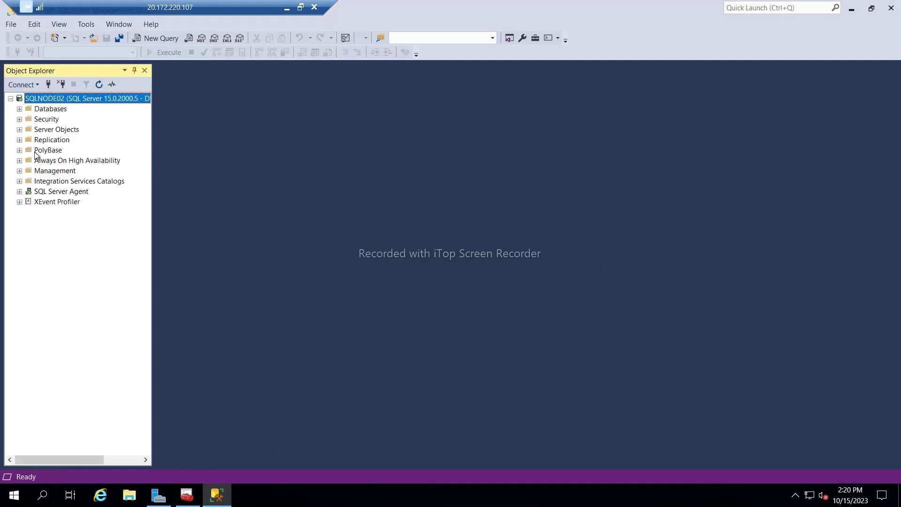
Add a Database Engine connection to SQLNODE01 in SQLNODE02's Management Studio.
left_click(21, 84)
left_click(37, 96)
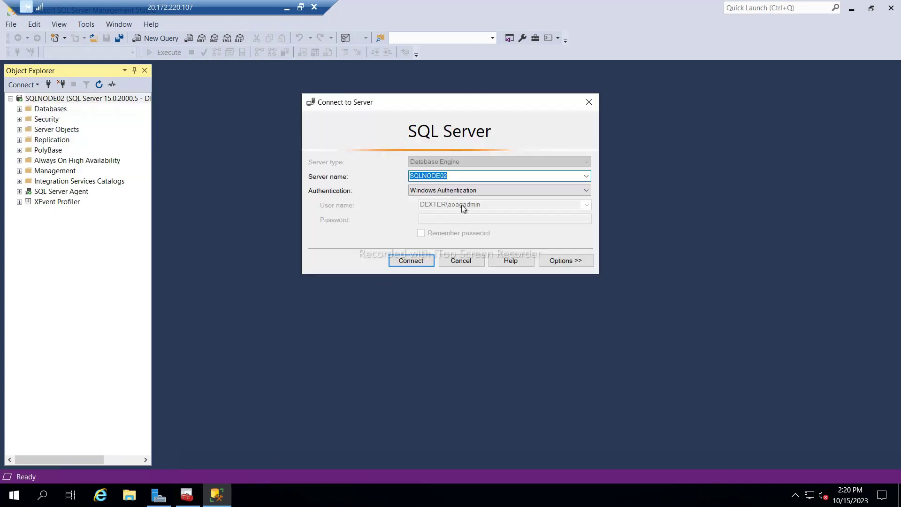
left_click(455, 178)
type("1")
key("Return")
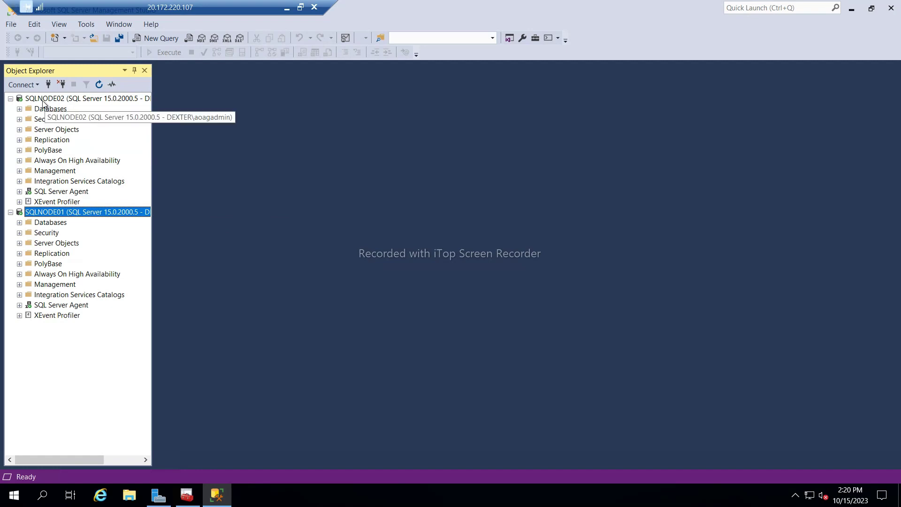
left_click(287, 8)
Dismiss the 'Cannot connect to SQLNODE02' error on SQLNODE01.
mouse_move(662, 490)
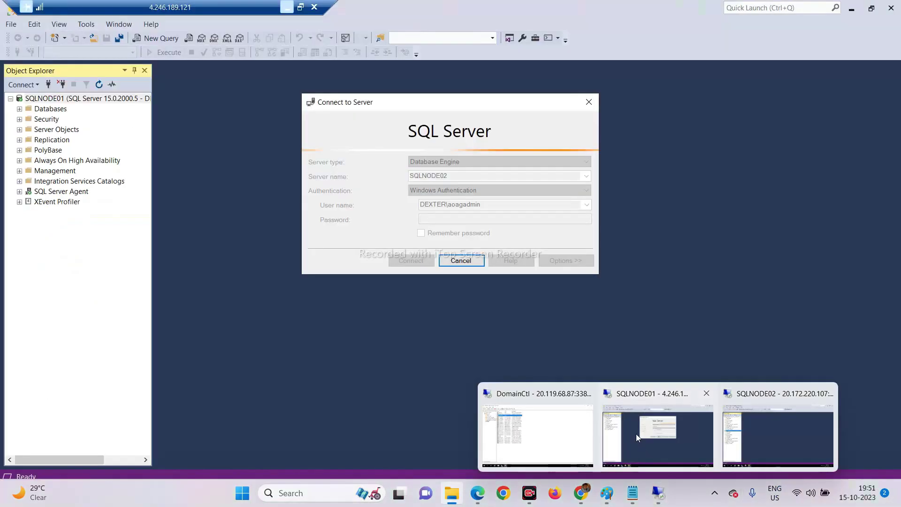
left_click(636, 434)
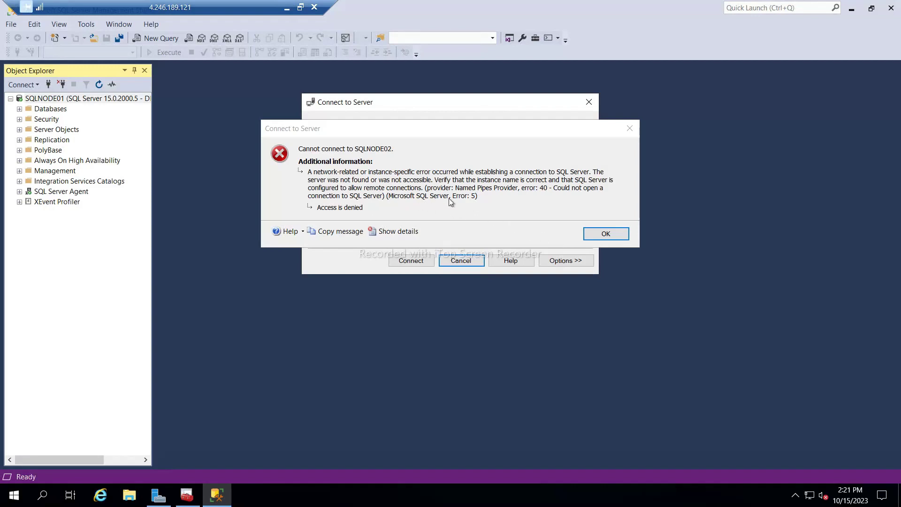
left_click(605, 234)
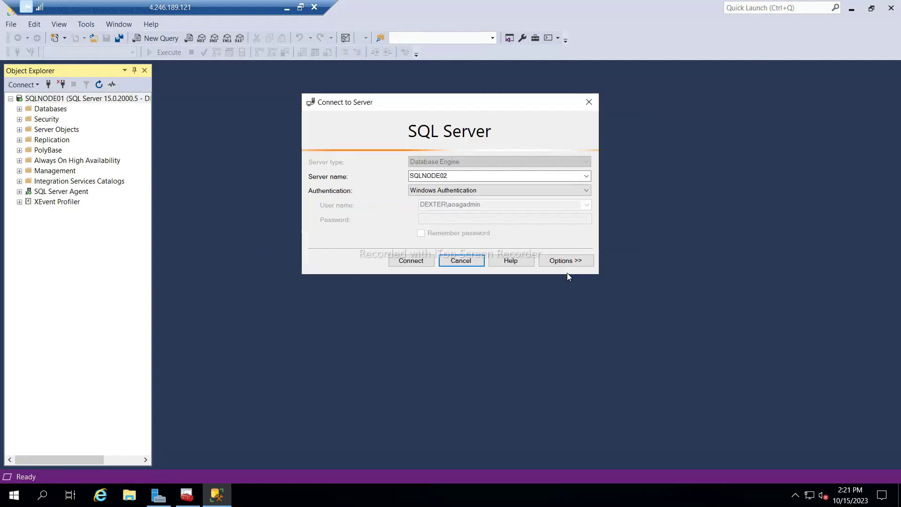
left_click(287, 8)
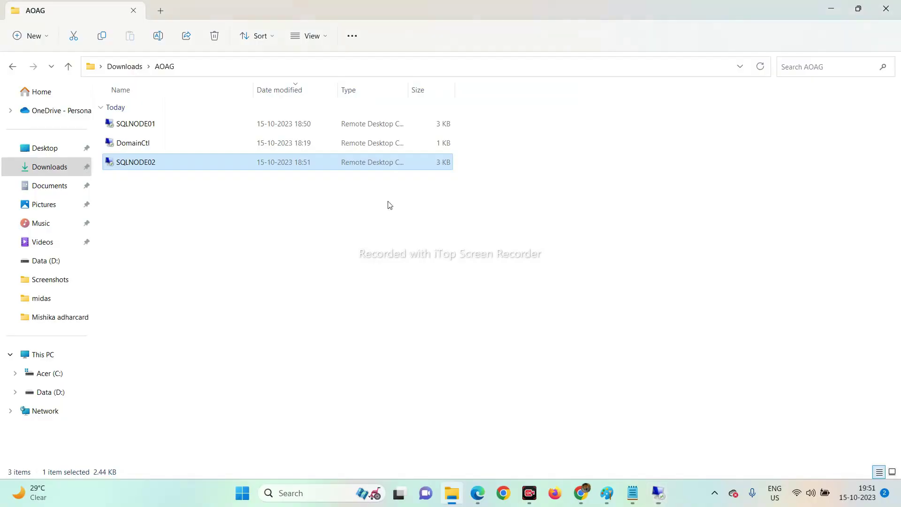
Restart the SQL Server (MSSQLSERVER) service in SQLNODE02's Configuration Manager.
mouse_move(668, 491)
left_click(762, 430)
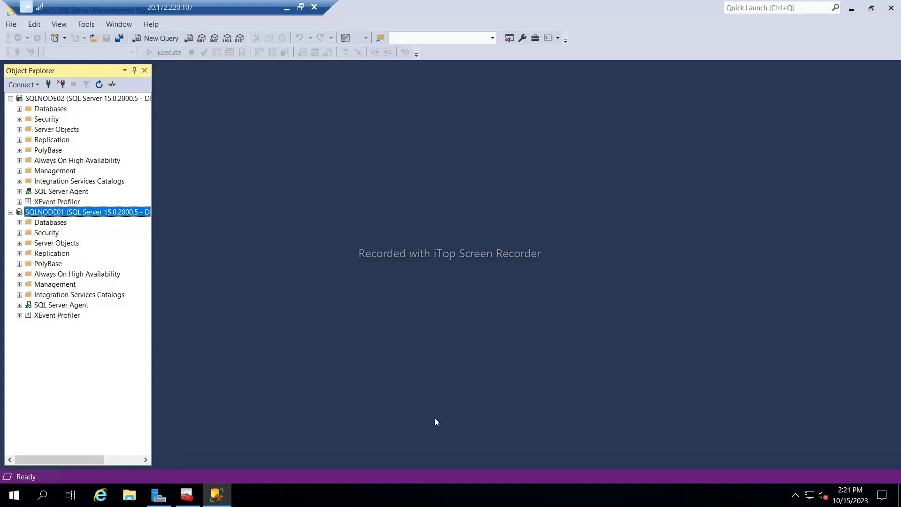
left_click(187, 495)
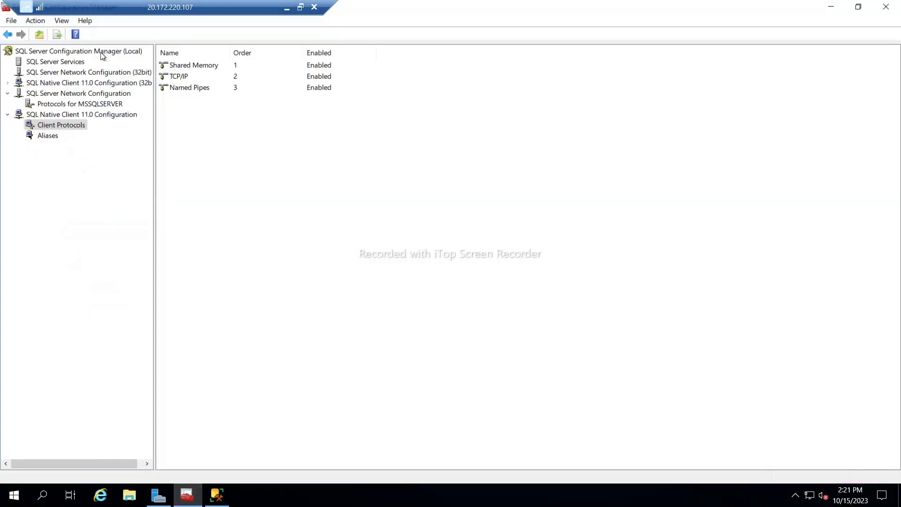
left_click(66, 65)
left_click(193, 66)
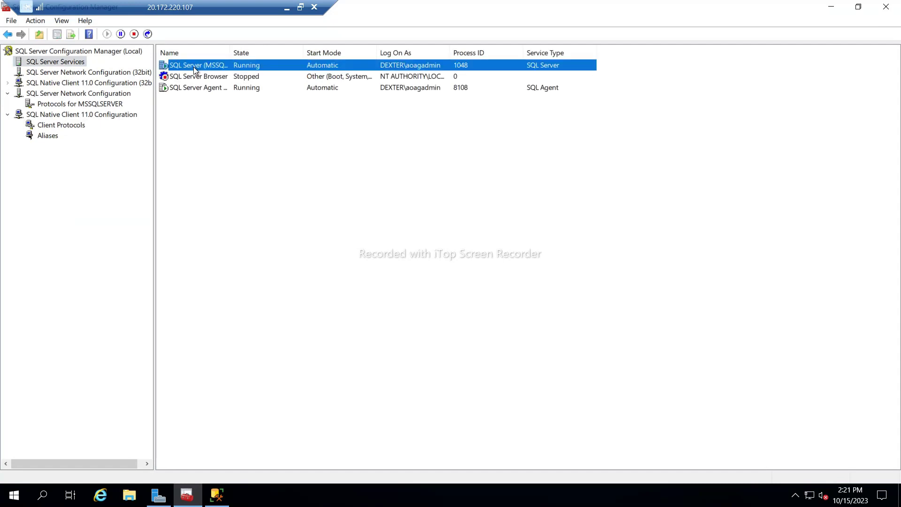
right_click(193, 66)
left_click(220, 128)
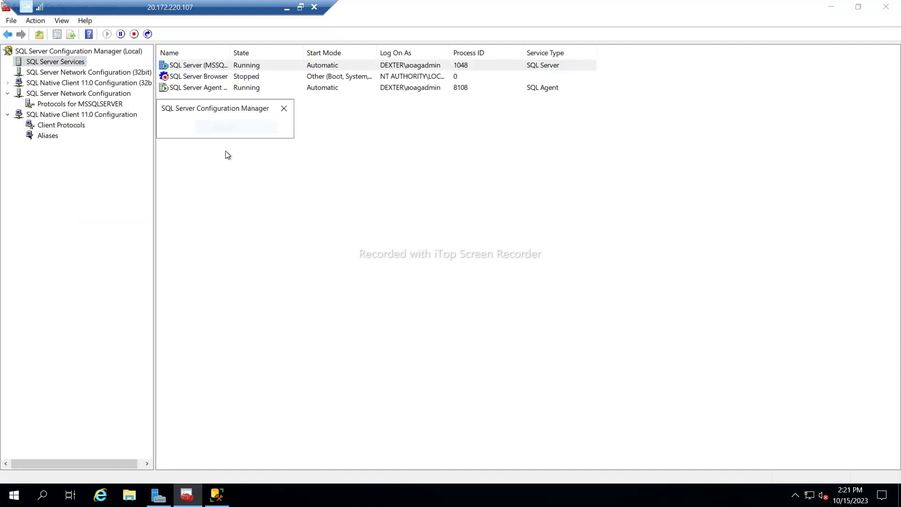
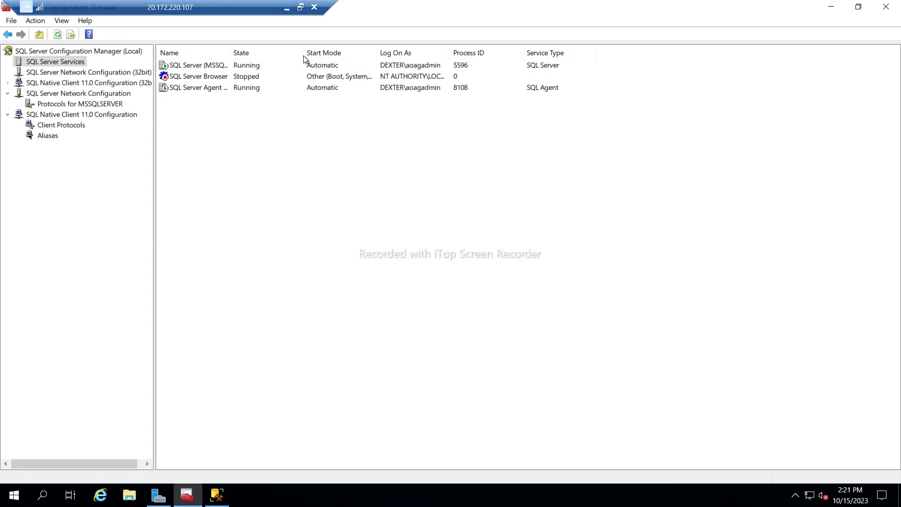
Refresh the SQL Server services list and return to the SQLNODE01 remote session.
right_click(327, 141)
left_click(340, 149)
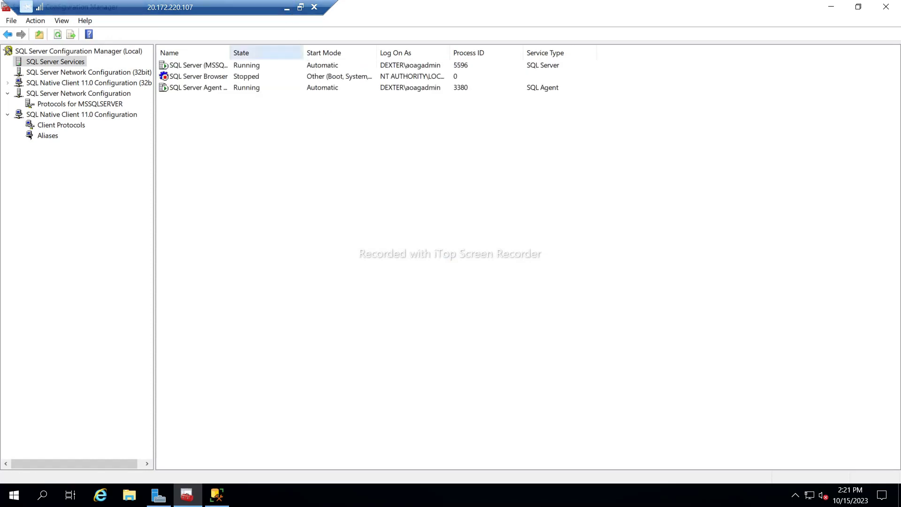
left_click(288, 7)
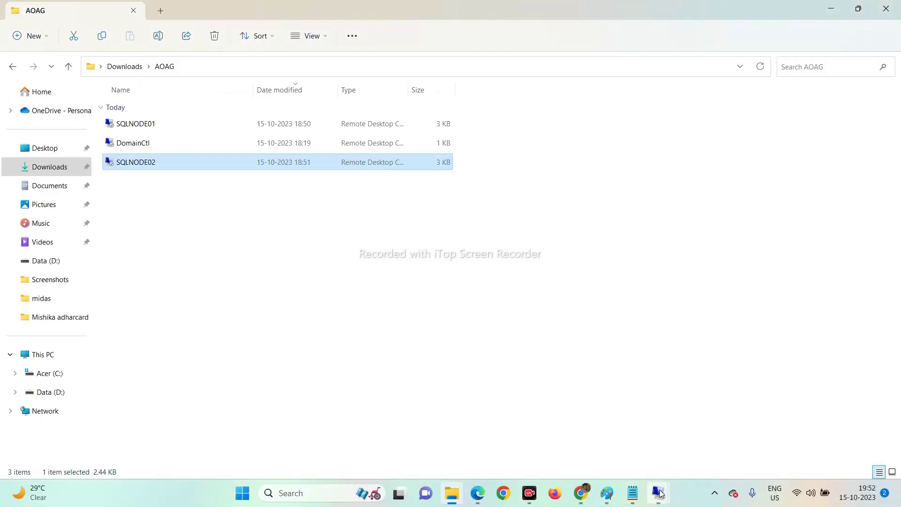
mouse_move(658, 492)
left_click(642, 451)
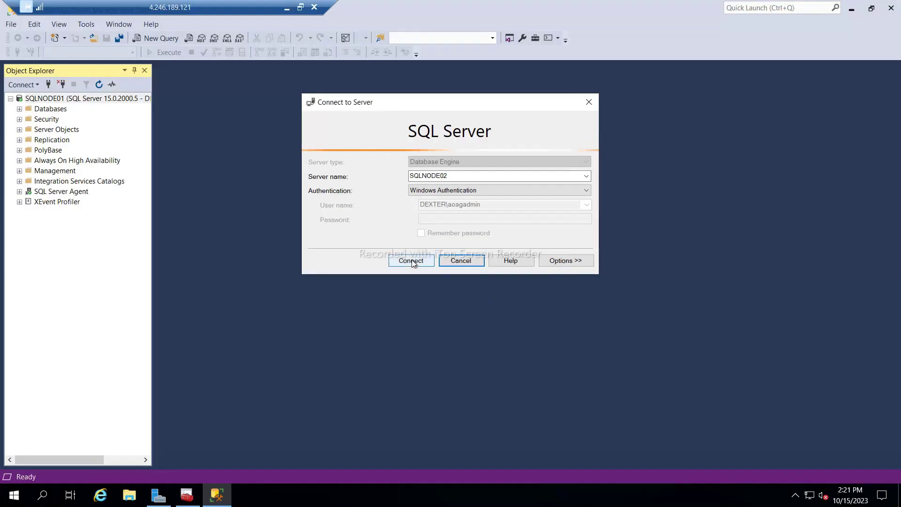
Connect Object Explorer to SQLNODE02 and expand SQLNODE01's Always On High Availability and Databases folders.
left_click(412, 261)
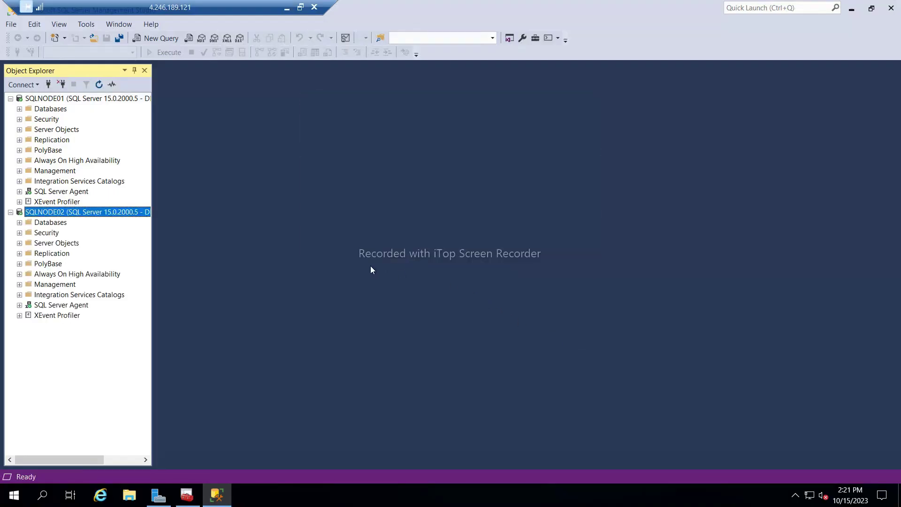
double_click(41, 160)
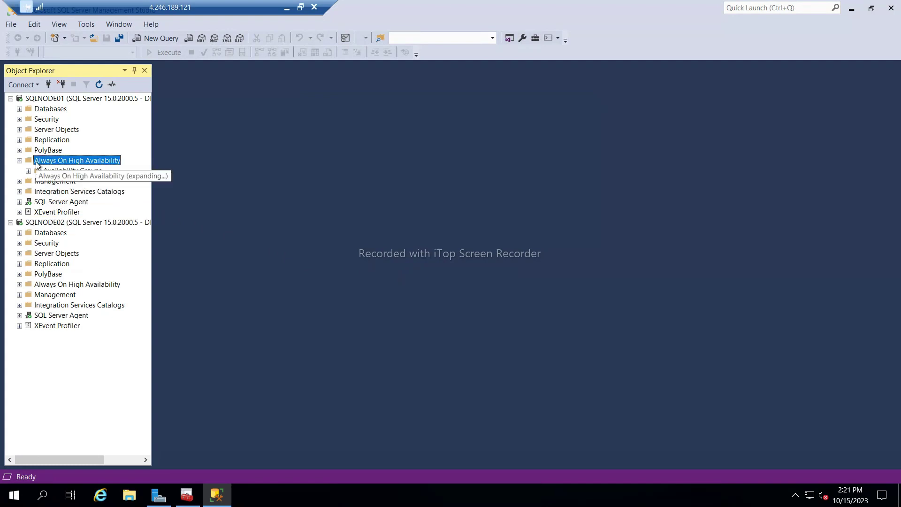
double_click(43, 111)
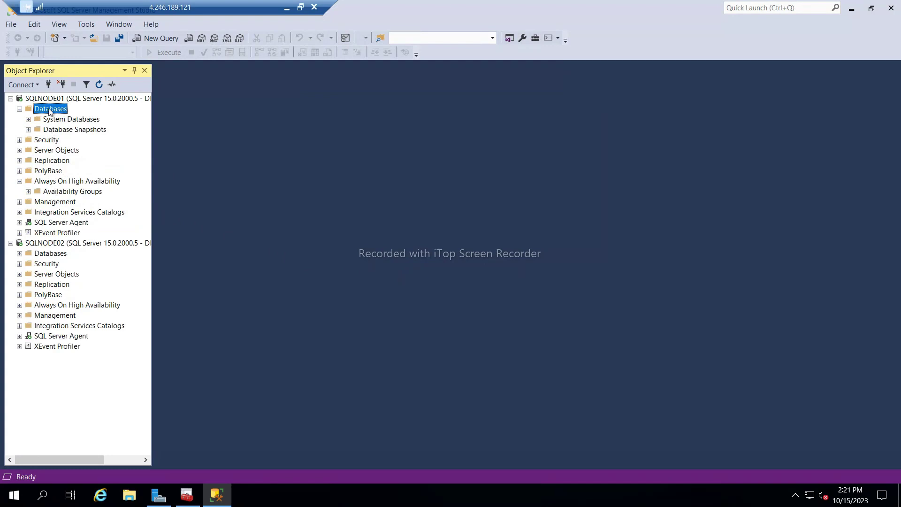
left_click(3, 495)
Launch Failover Cluster Manager and open the WindowsCluster.dexter.com cluster.
type("fail")
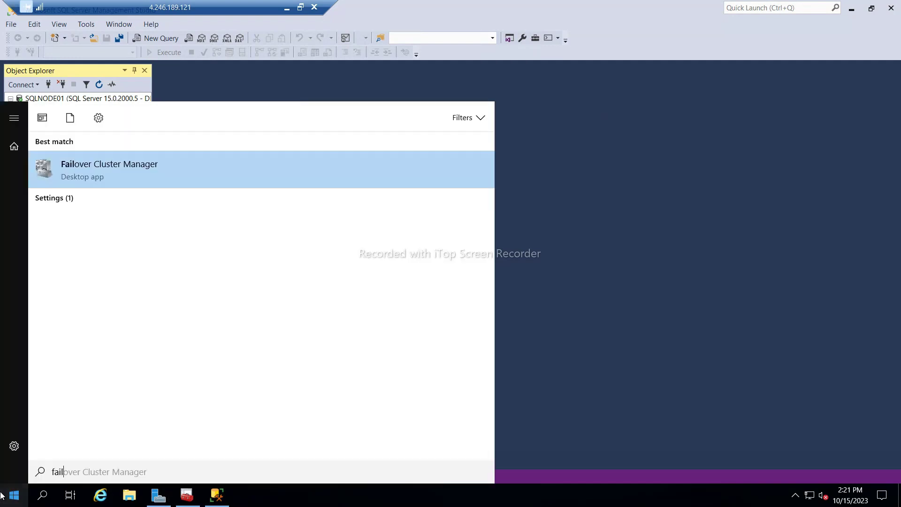
key("Return")
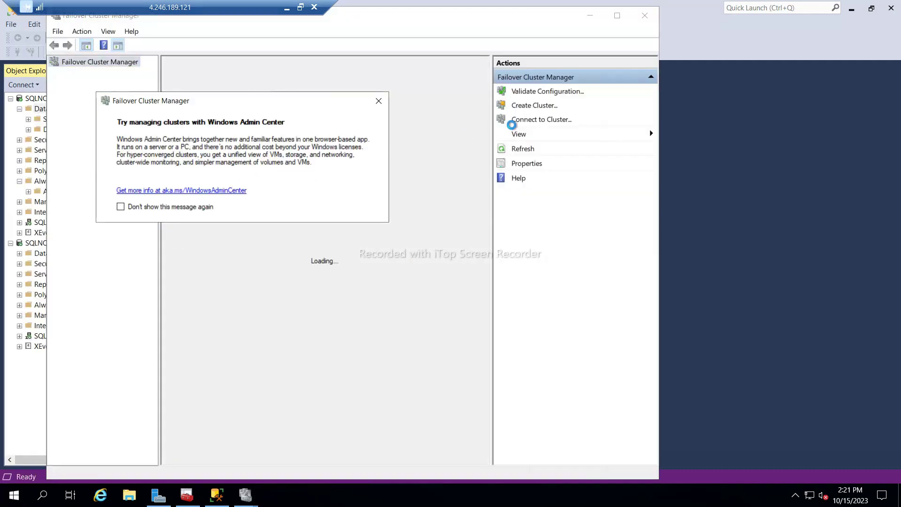
left_click(379, 101)
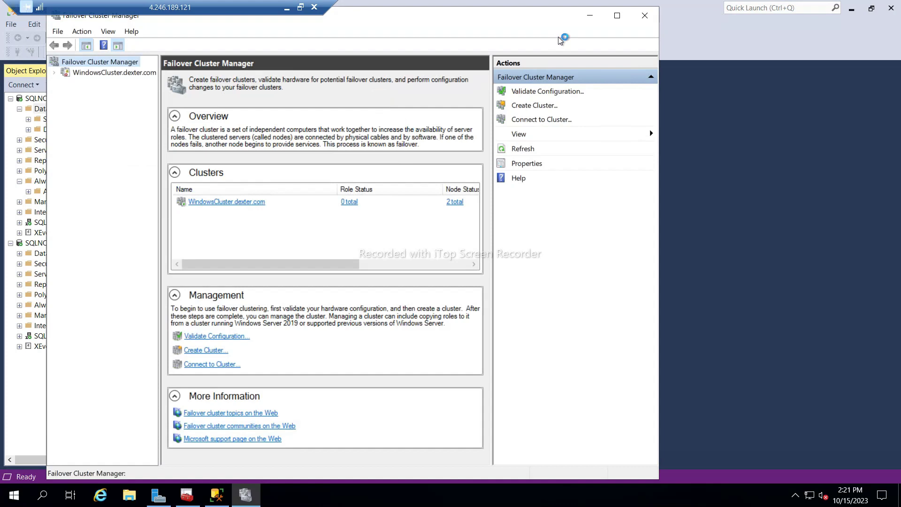
left_click(622, 15)
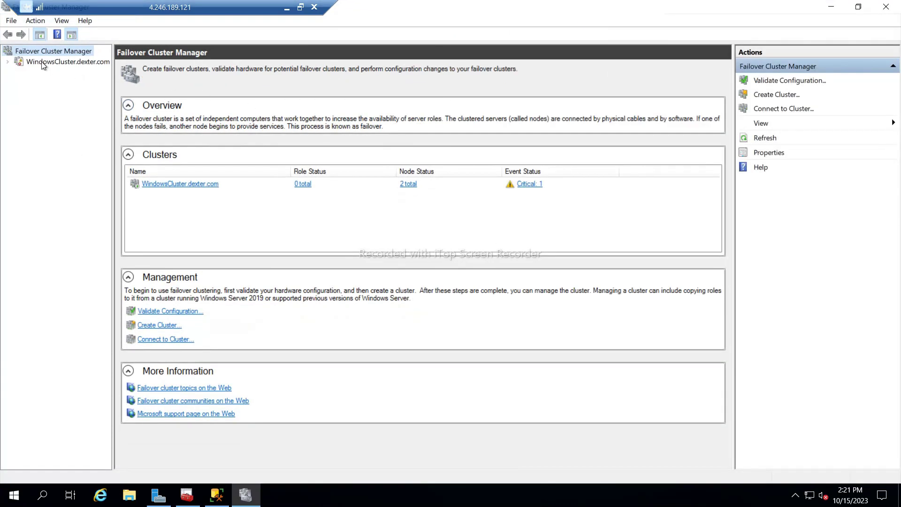
left_click(15, 64)
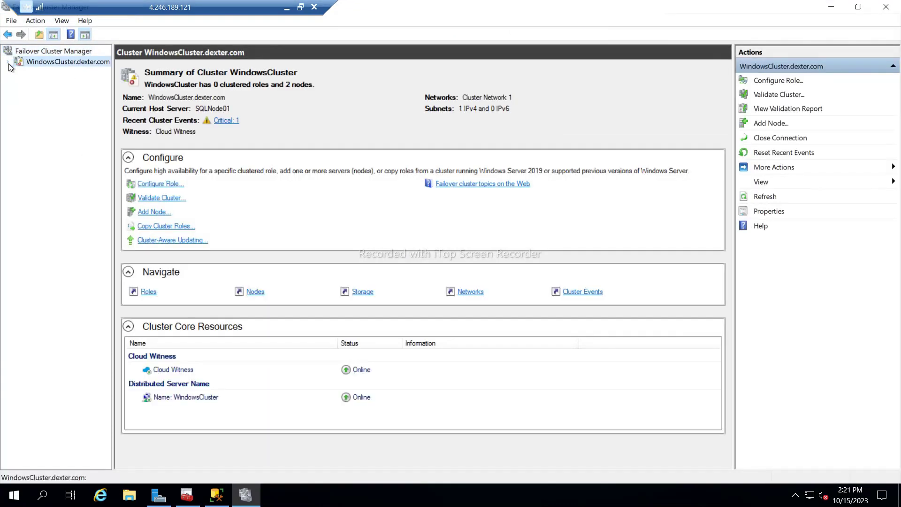
left_click(8, 62)
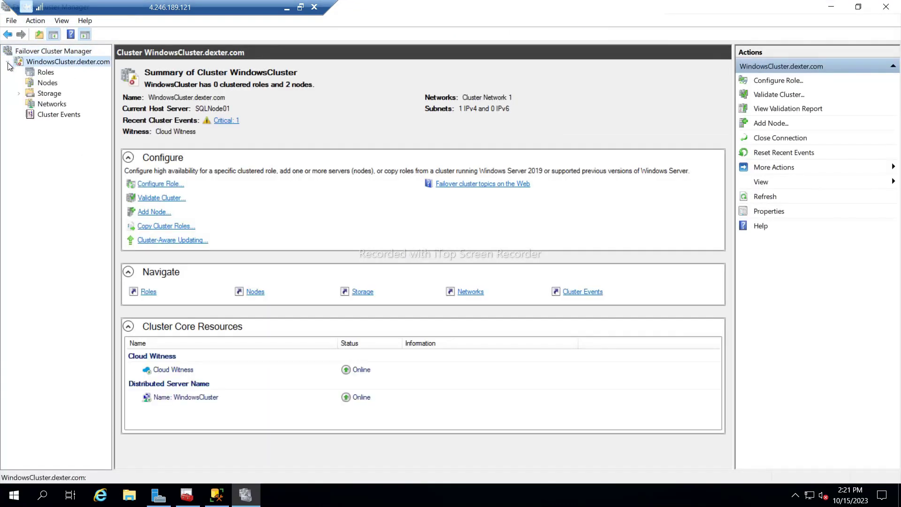
Review the cluster's roles, events, nodes, storage and networks, then return to Management Studio.
left_click(45, 72)
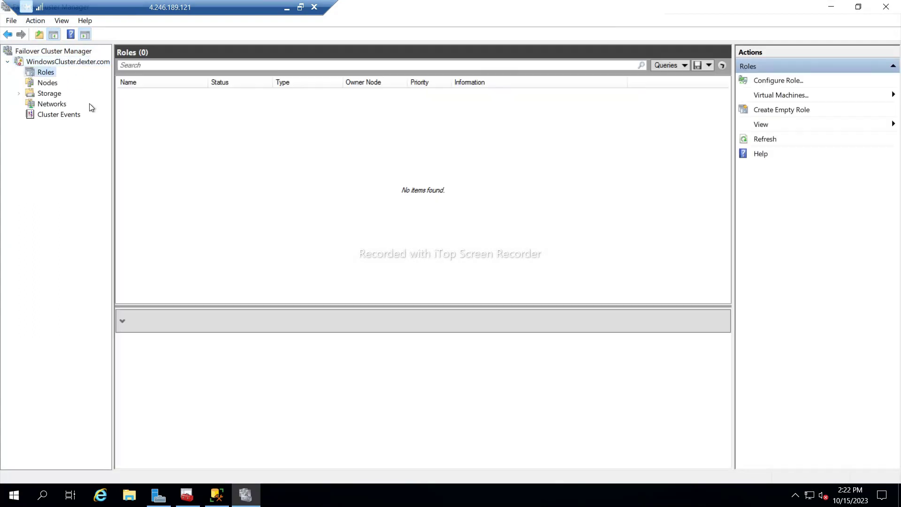
left_click(55, 115)
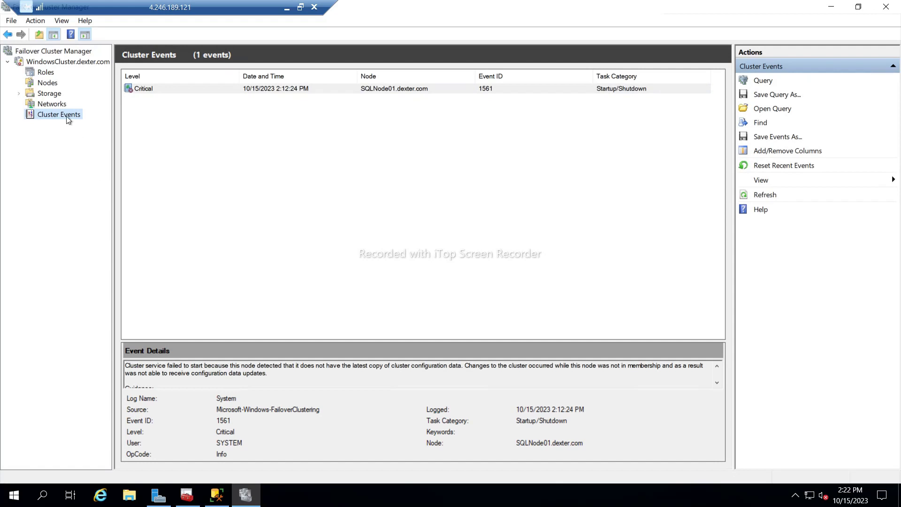
left_click(45, 74)
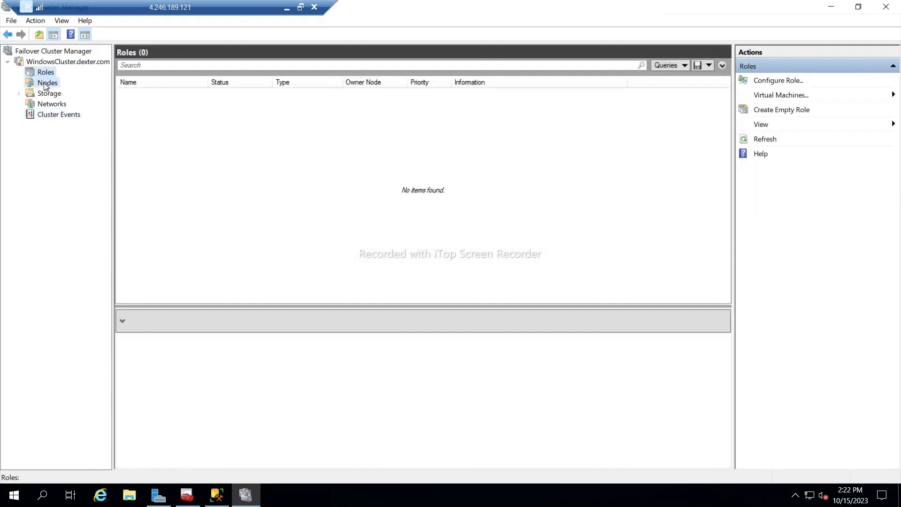
left_click(47, 83)
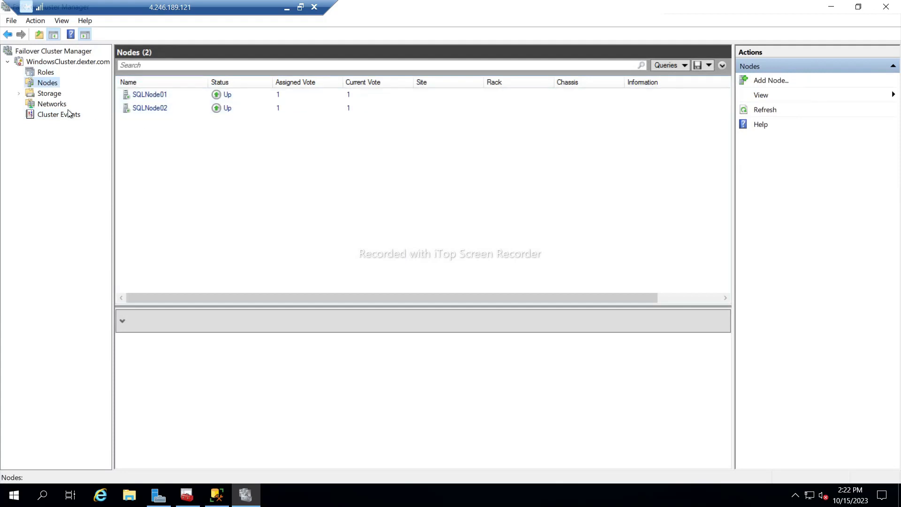
left_click(48, 94)
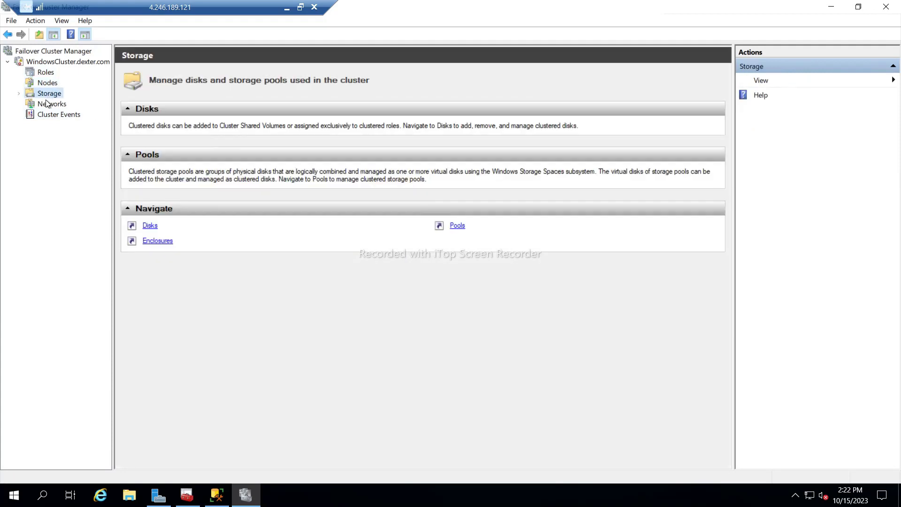
left_click(46, 101)
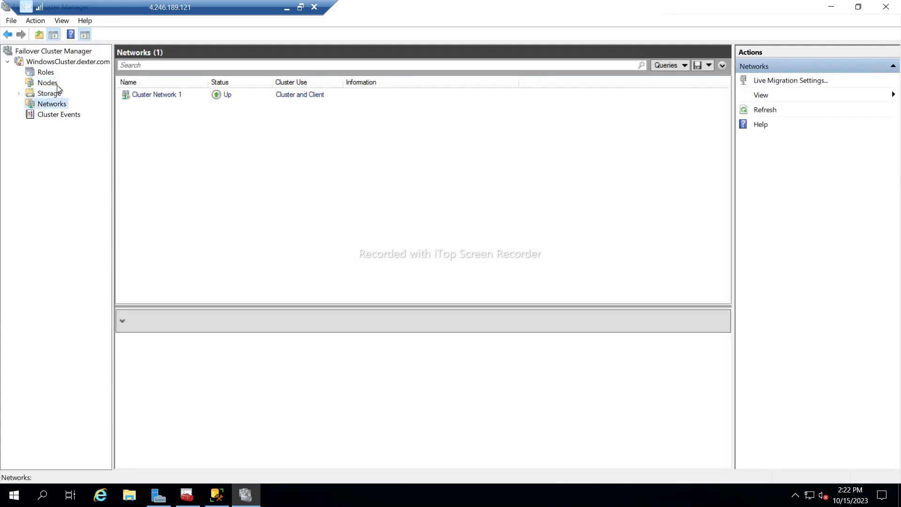
left_click(46, 75)
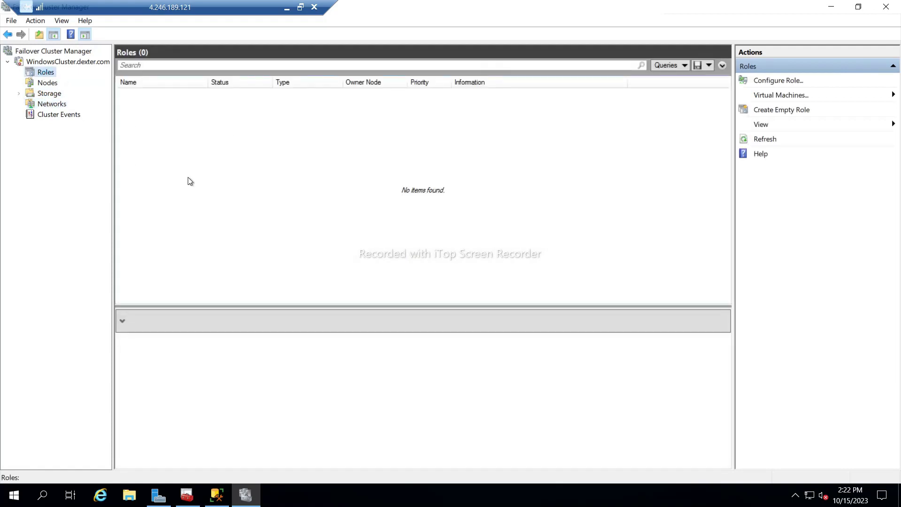
left_click(215, 496)
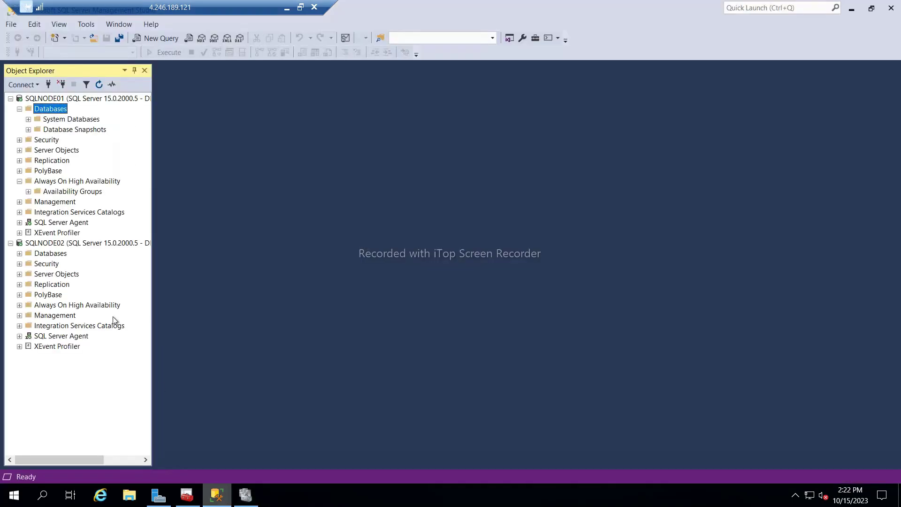
Start a database restore on SQLNODE01 using backup device D:\AOAG\AdventureWorks2019.bak.
right_click(41, 111)
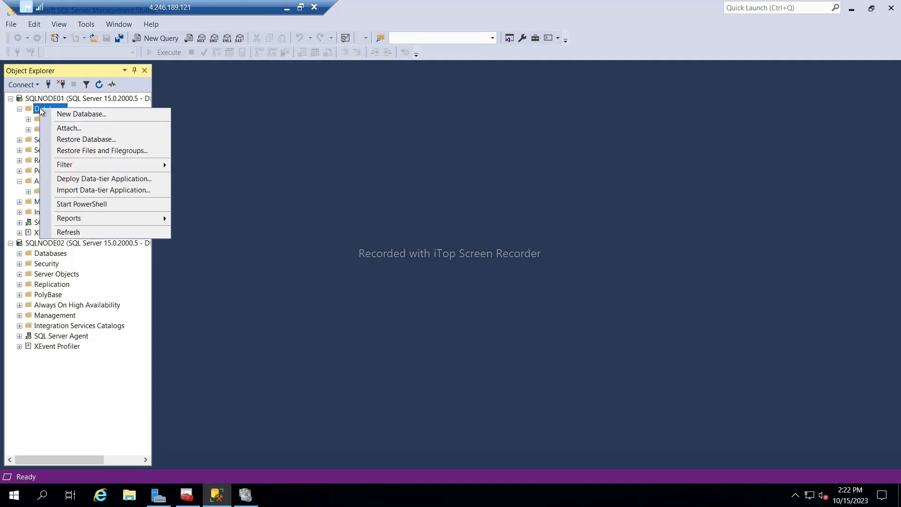
left_click(85, 140)
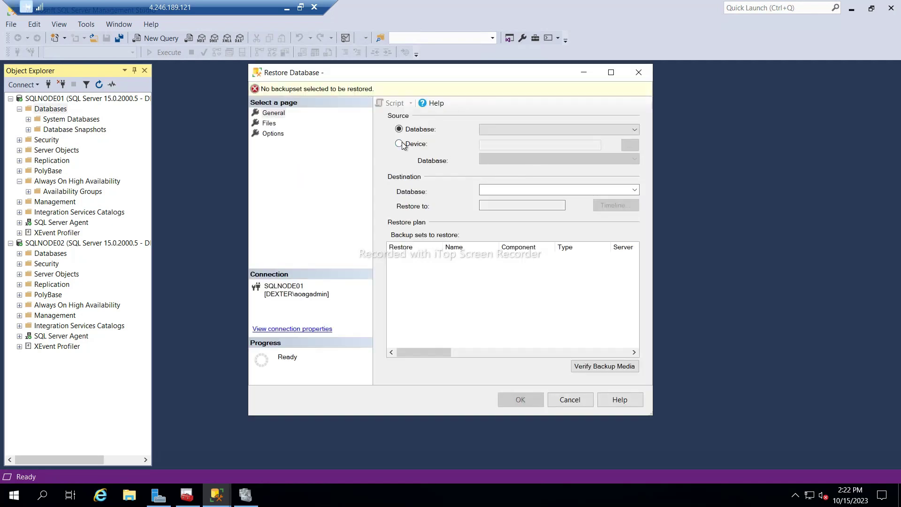
left_click(400, 144)
left_click(628, 146)
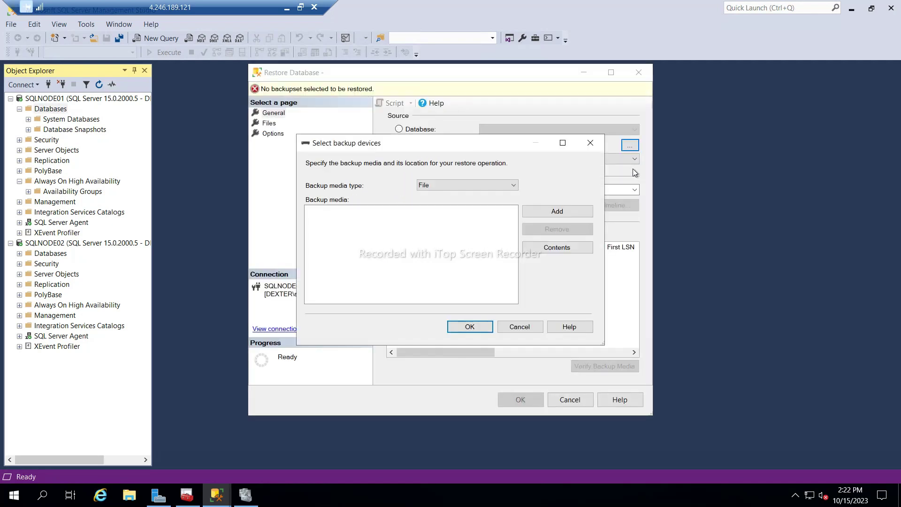
left_click(574, 214)
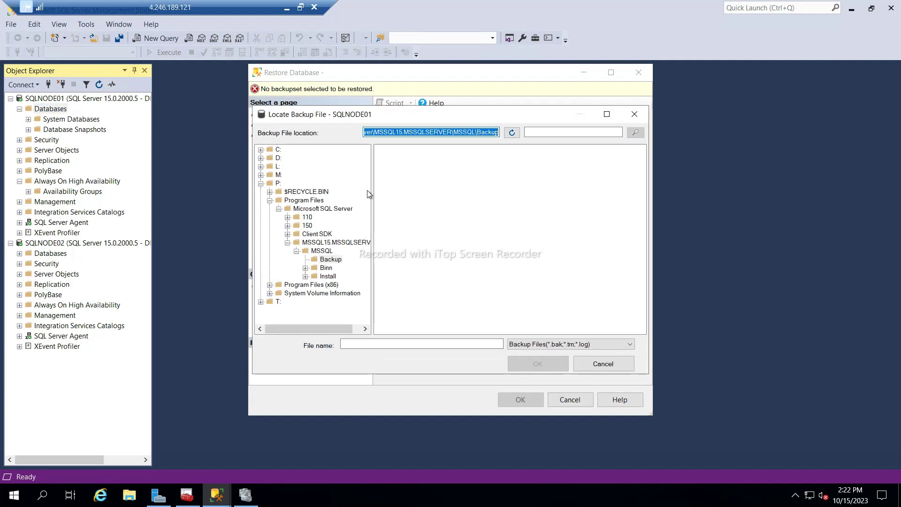
left_click(278, 158)
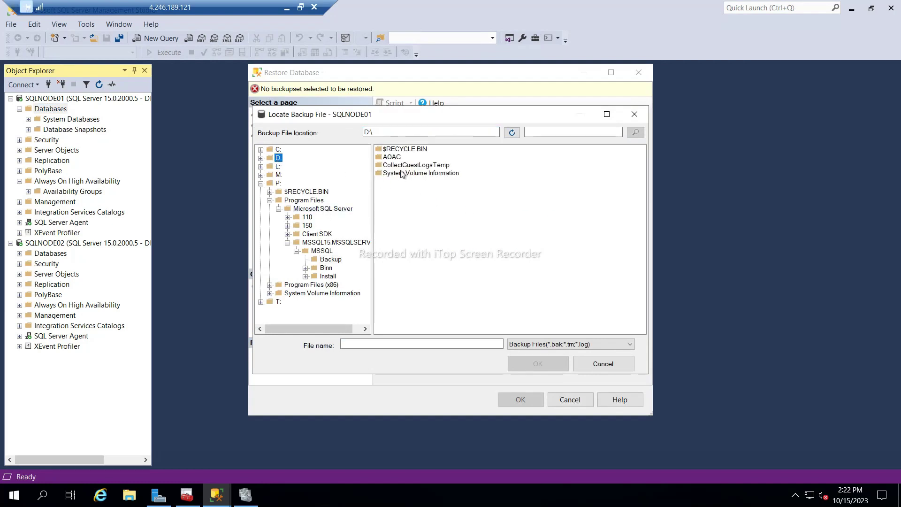
double_click(393, 158)
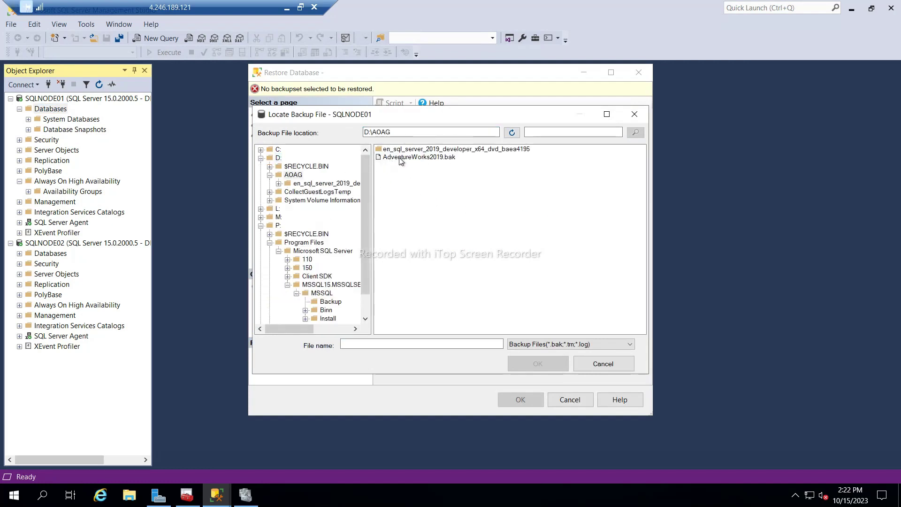
double_click(402, 158)
left_click(471, 327)
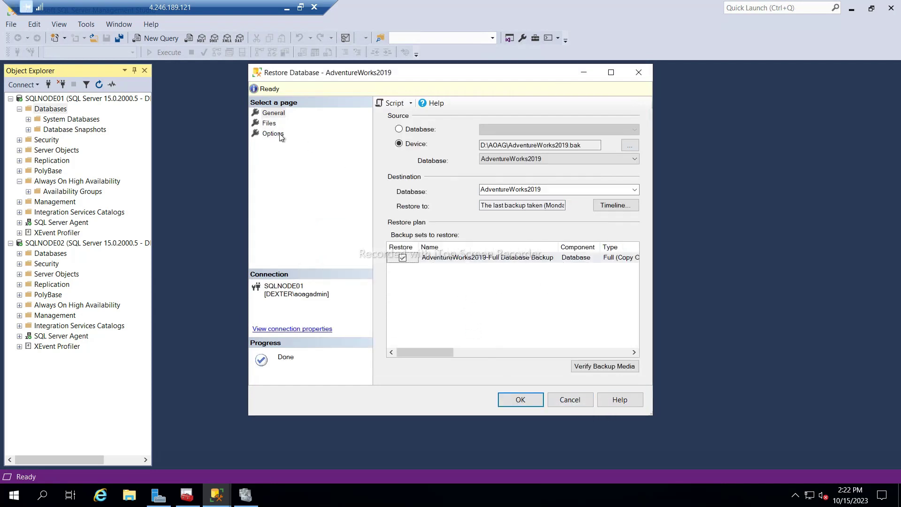
Review the restore options, run the restore and acknowledge its completion.
left_click(279, 134)
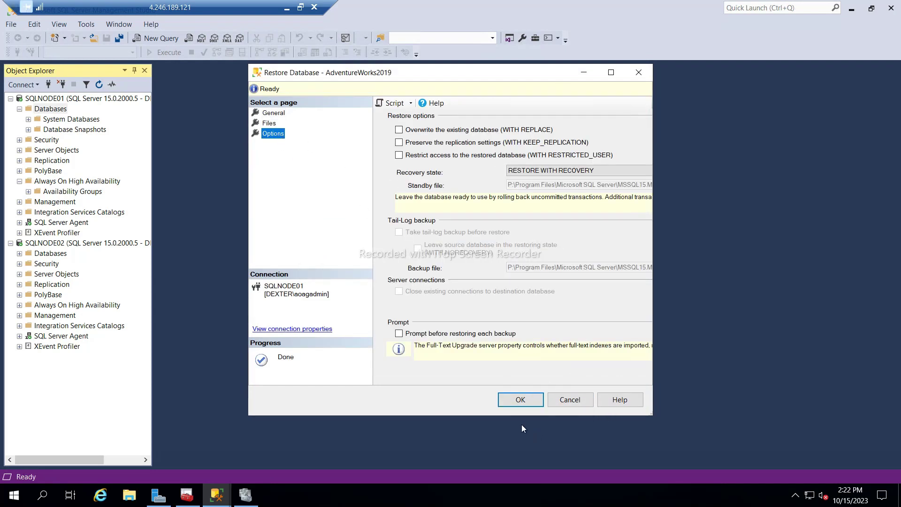
left_click(520, 400)
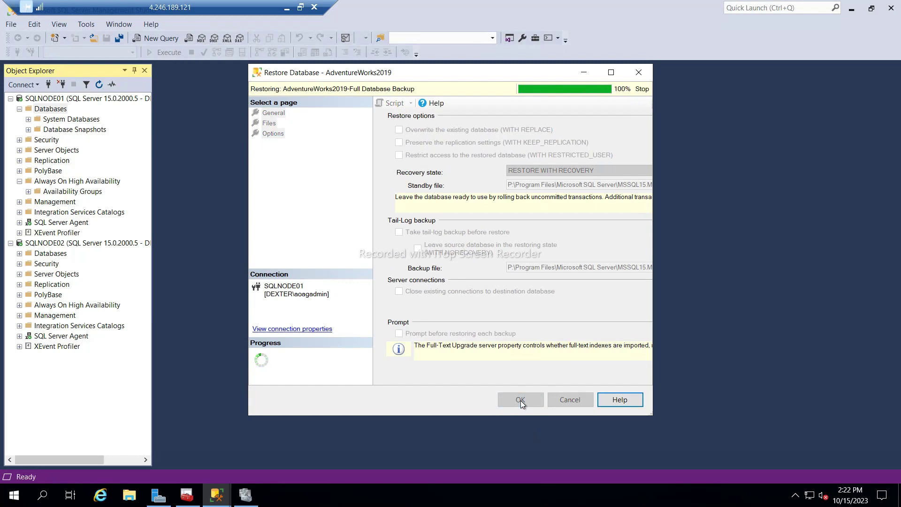
left_click(523, 290)
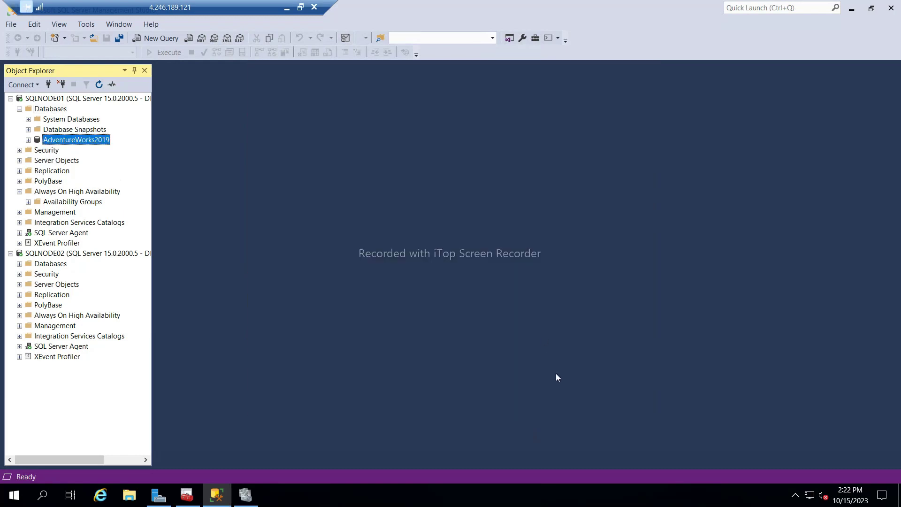
Set AdventureWorks2019's recovery model to Full in its Database Properties options.
right_click(45, 140)
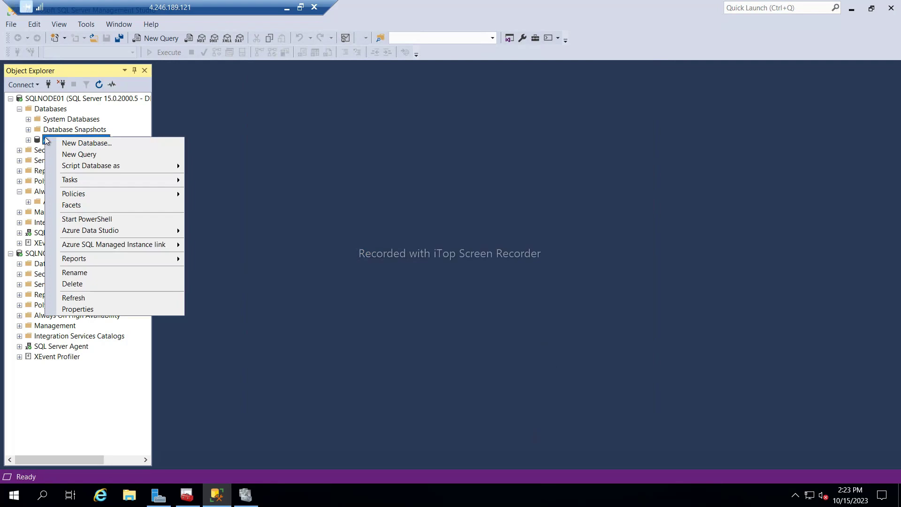
left_click(81, 311)
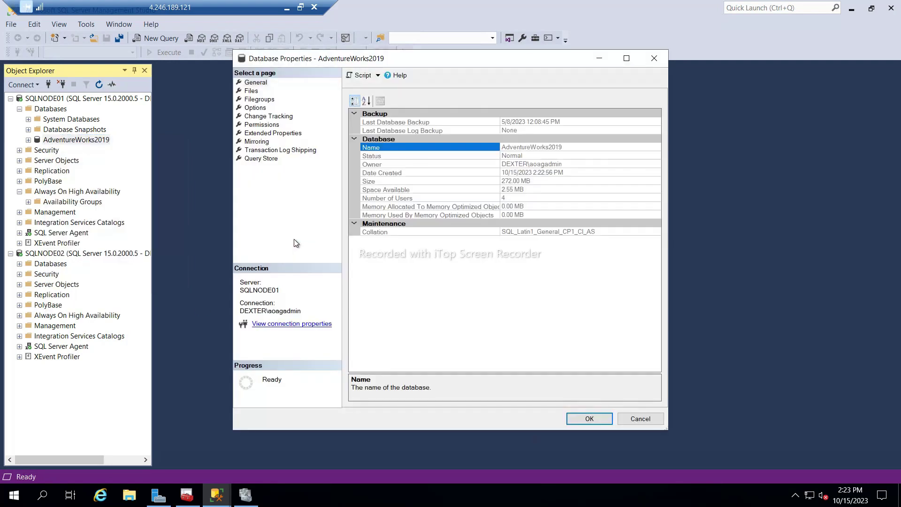
left_click(261, 108)
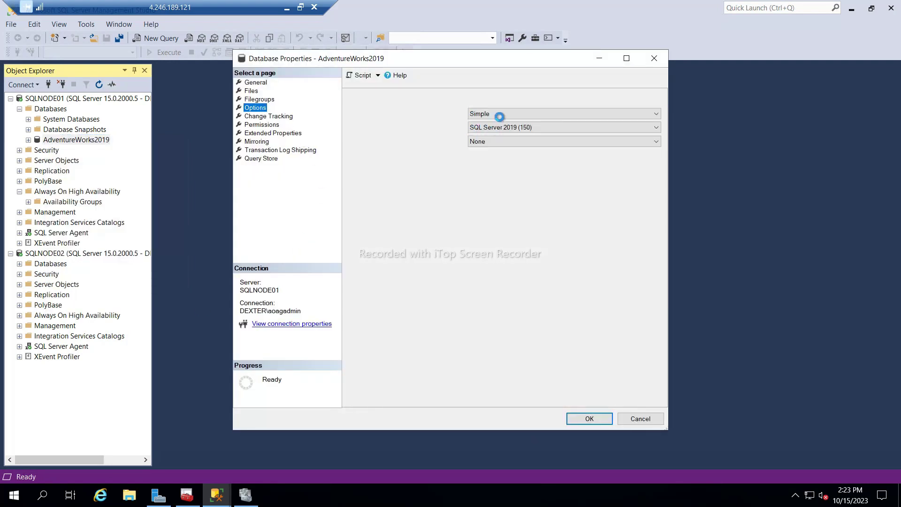
left_click(498, 114)
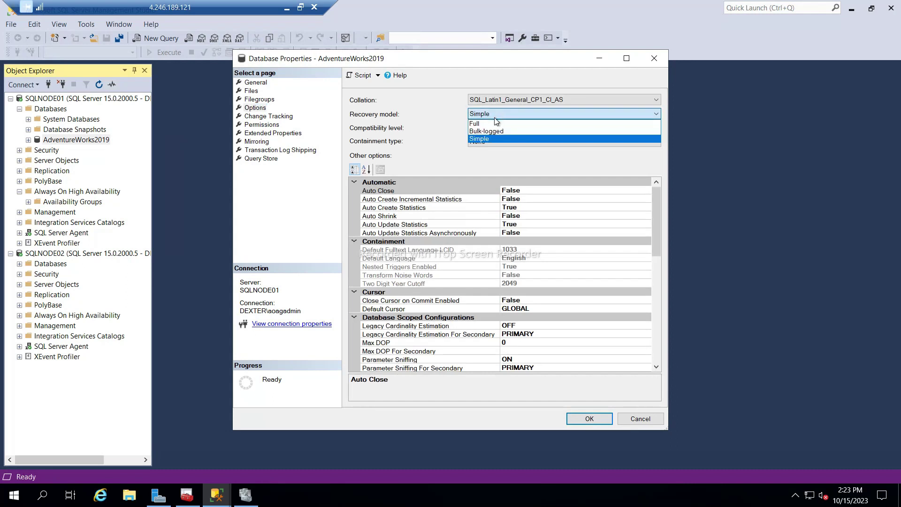
left_click(489, 123)
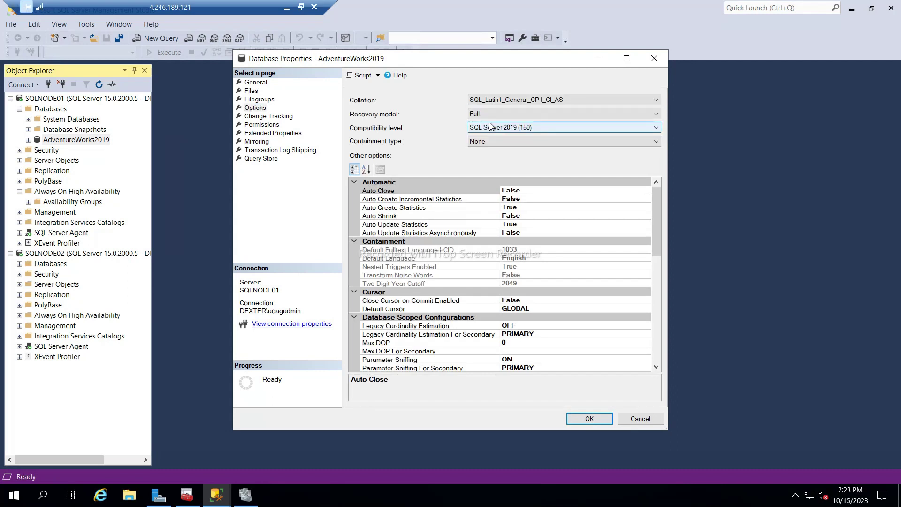
left_click(589, 419)
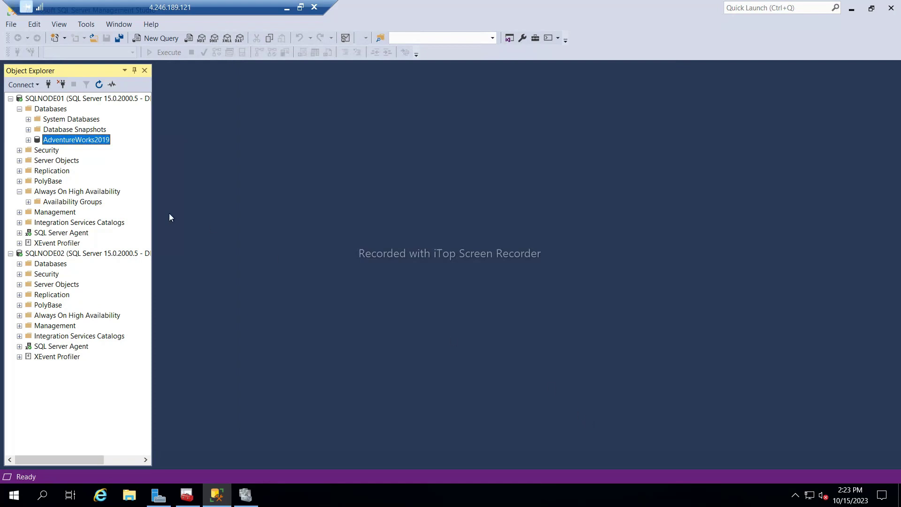
Start a Back Up of AdventureWorks2019, remove the old destination and browse to D:\AOAG.
right_click(45, 144)
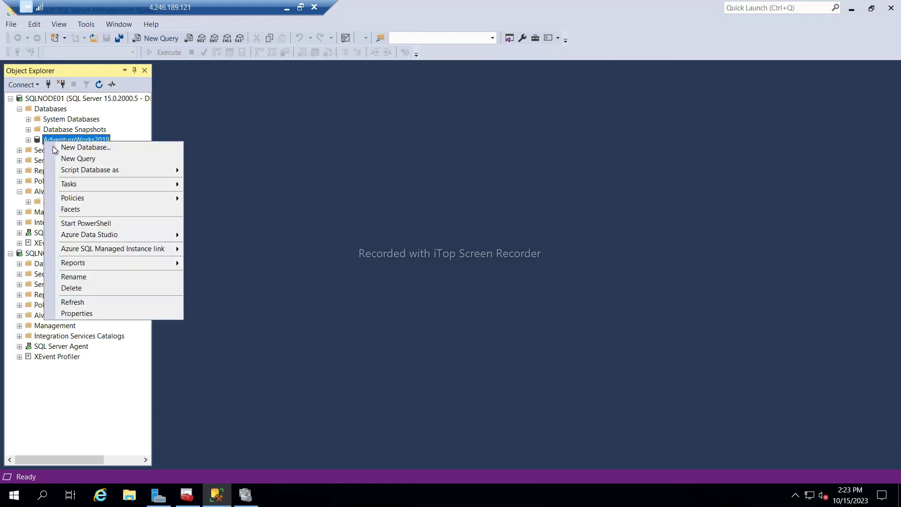
mouse_move(79, 184)
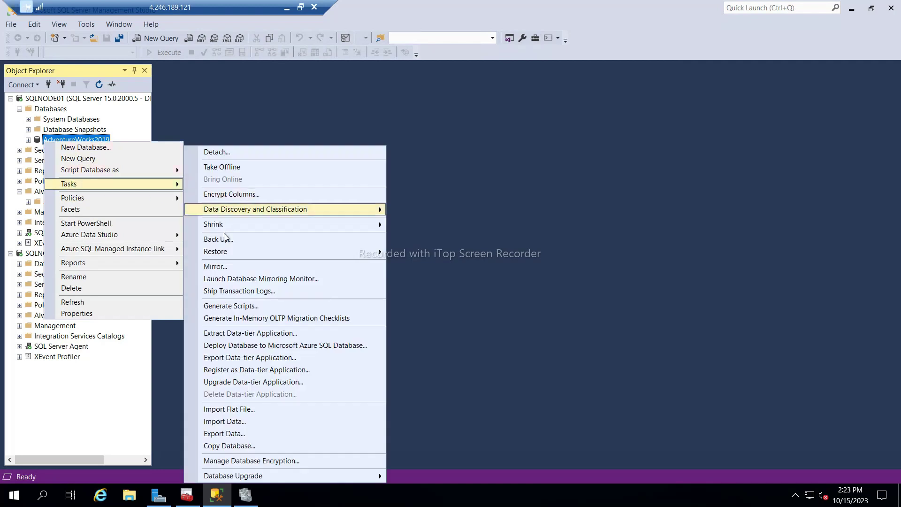
left_click(213, 240)
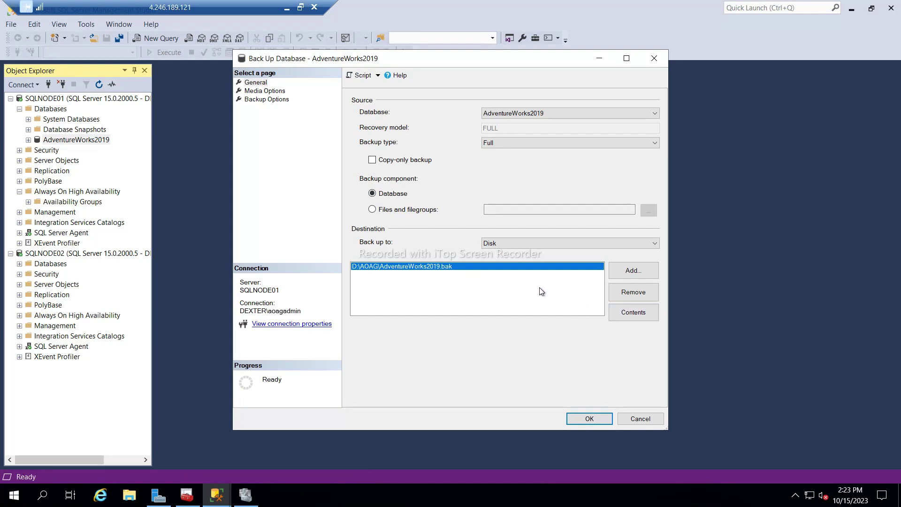
left_click(623, 300)
left_click(627, 272)
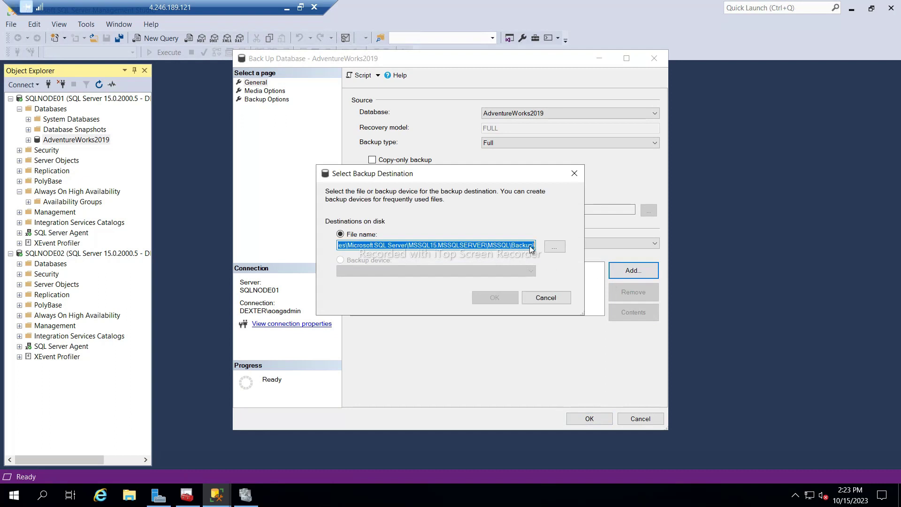
left_click(555, 247)
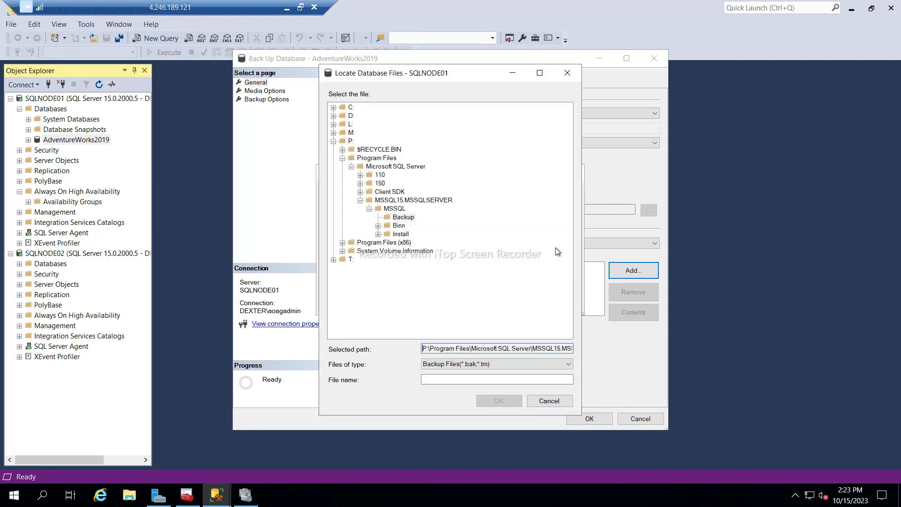
left_click(349, 117)
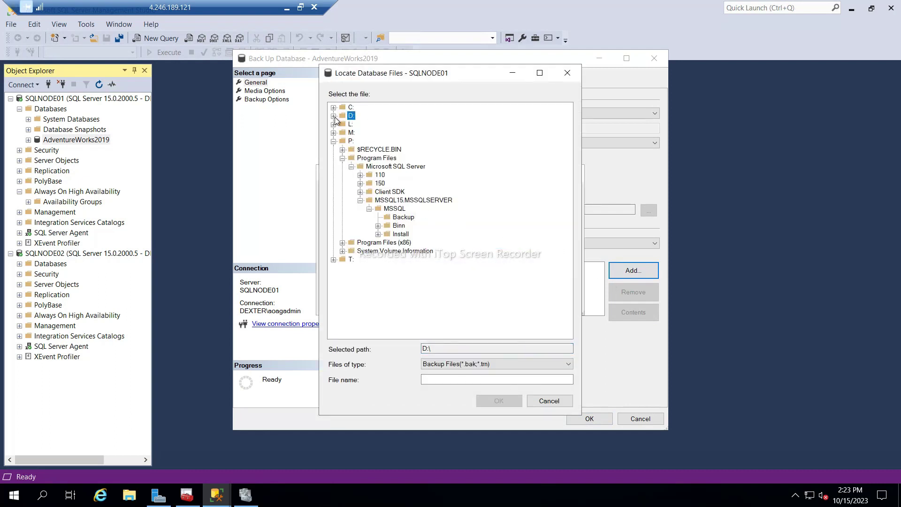
left_click(334, 116)
left_click(353, 134)
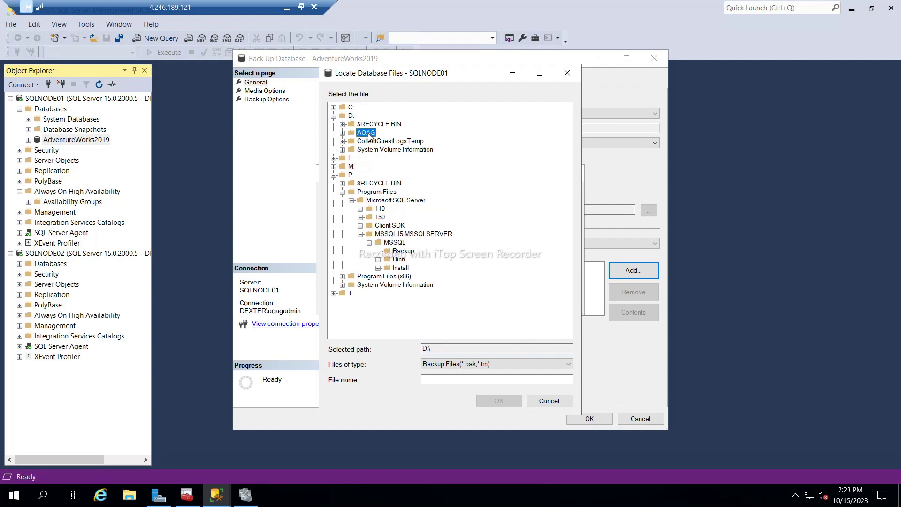
left_click(343, 132)
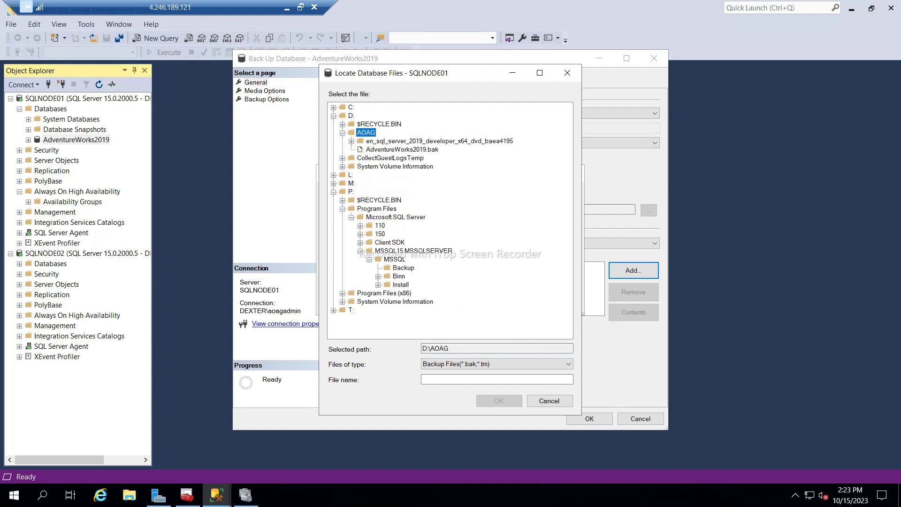
Name the destination file adv15oct.bak, run the full backup and dismiss the completion message.
left_click(445, 379)
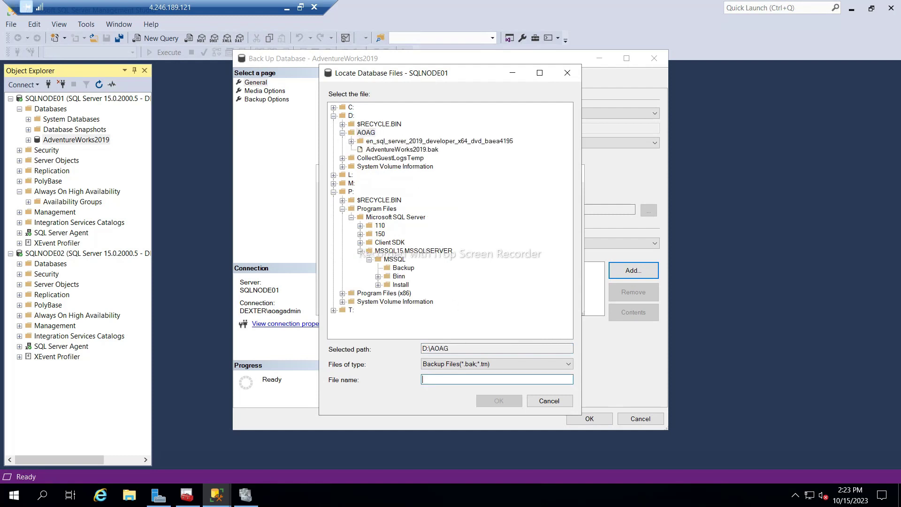
type("ad")
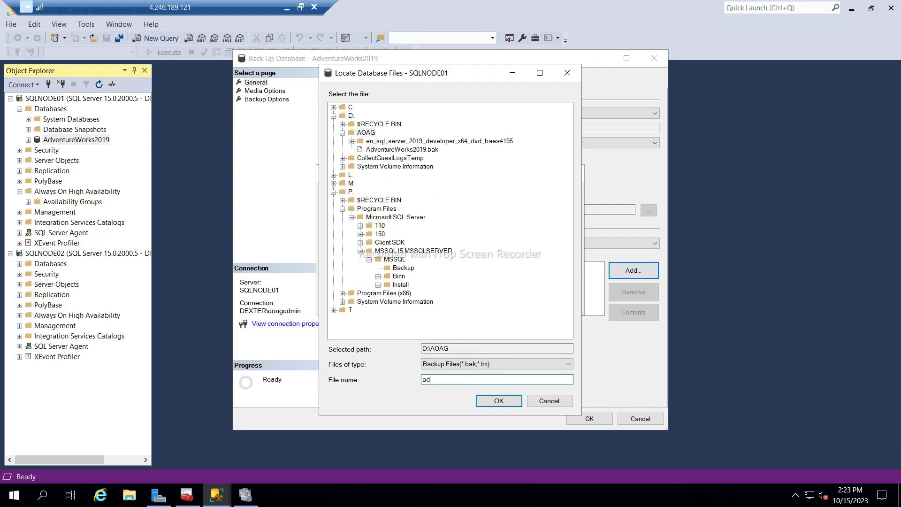
type("15oct.bak")
type(".")
left_click(488, 404)
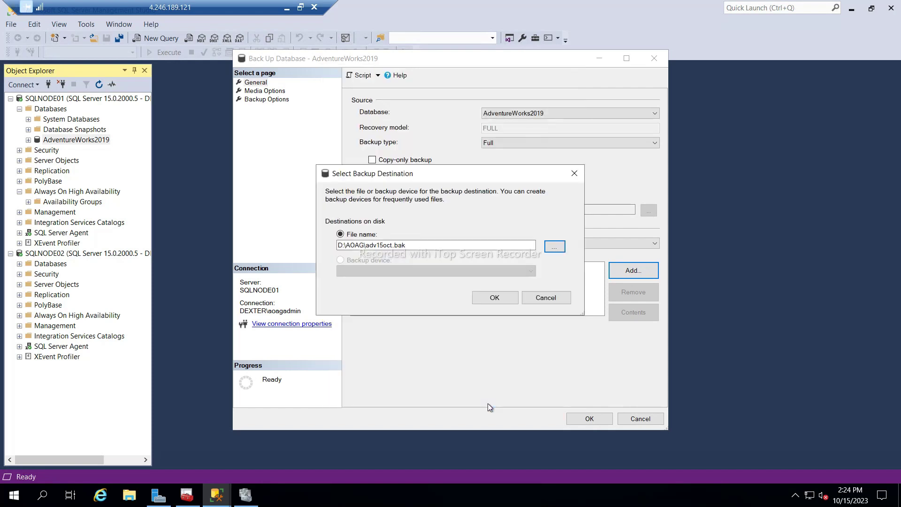
left_click(497, 301)
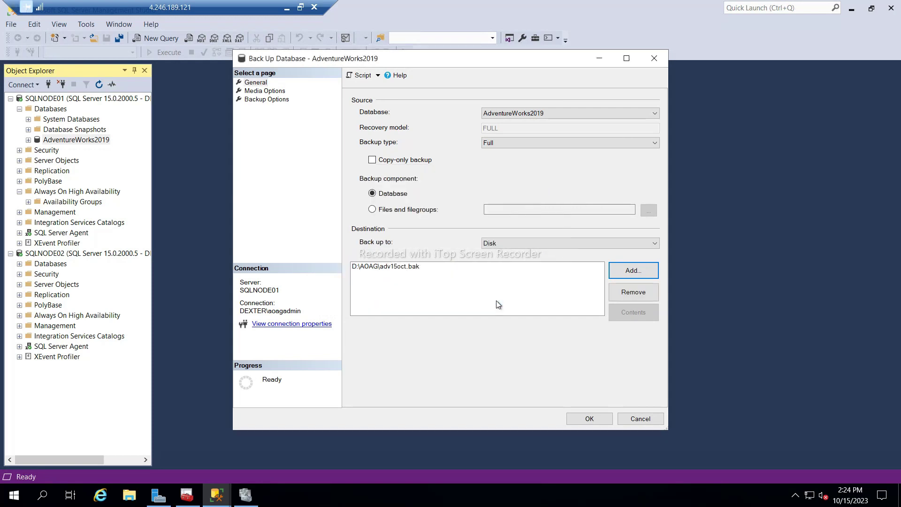
left_click(589, 419)
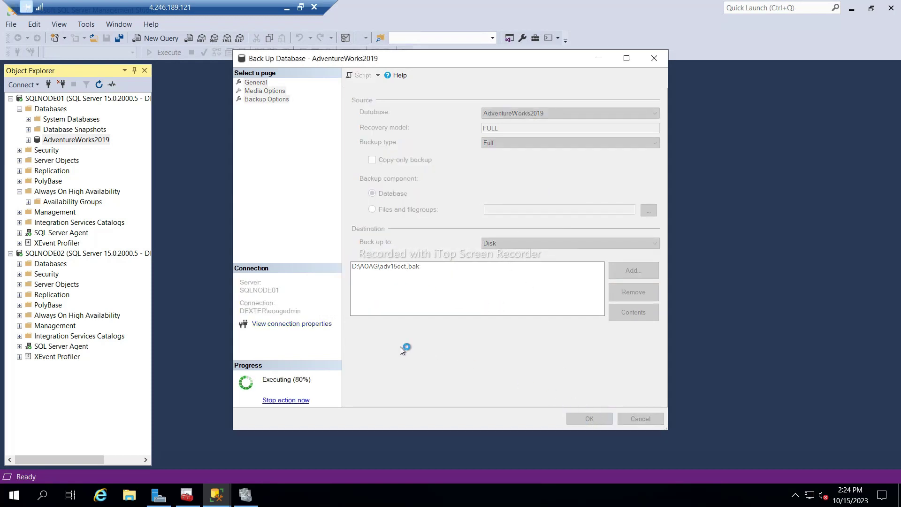
left_click(603, 266)
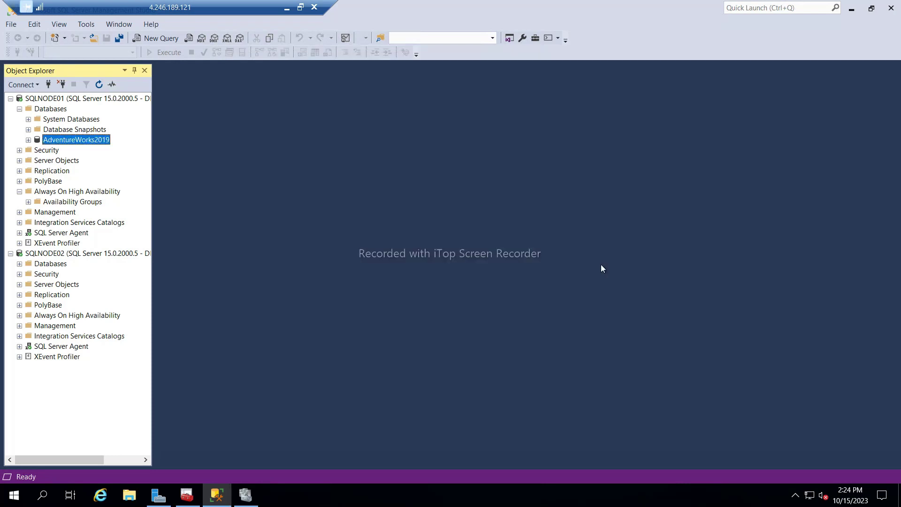
Start another Back Up of AdventureWorks2019 with backup type Transaction Log.
right_click(96, 141)
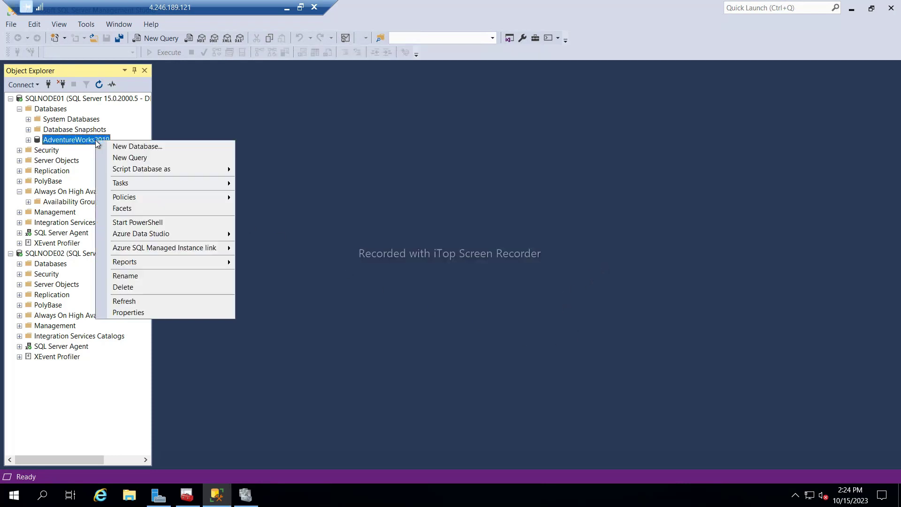
mouse_move(121, 183)
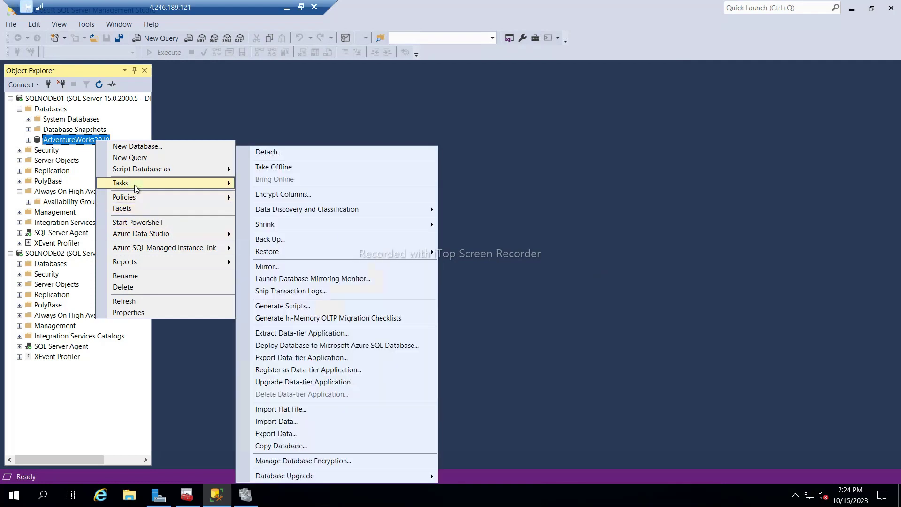
left_click(276, 240)
left_click(490, 147)
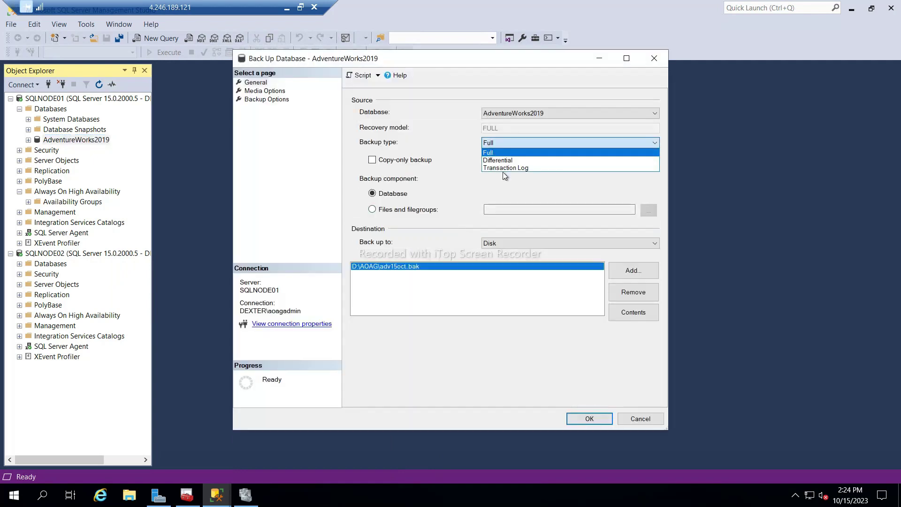
left_click(502, 169)
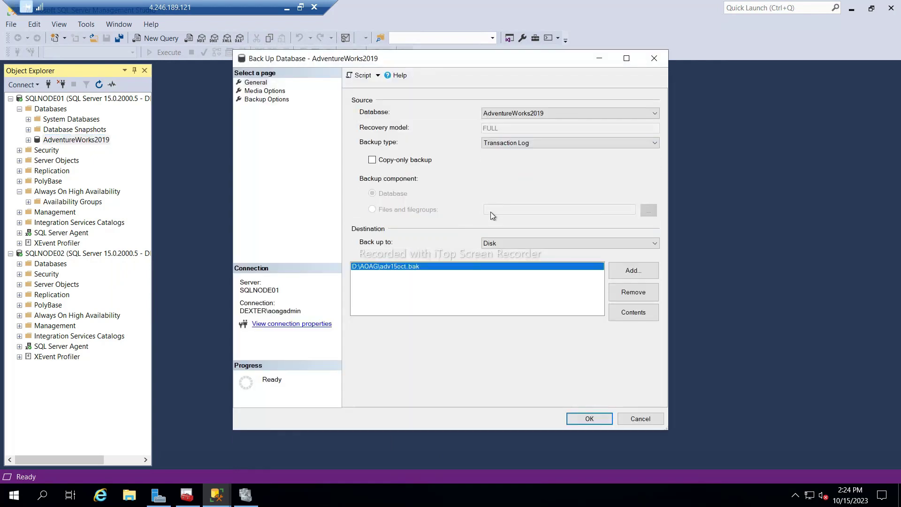
Replace the adv15oct.bak destination by browsing to adv15oct.bak in D:\AOAG.
left_click(629, 292)
left_click(635, 272)
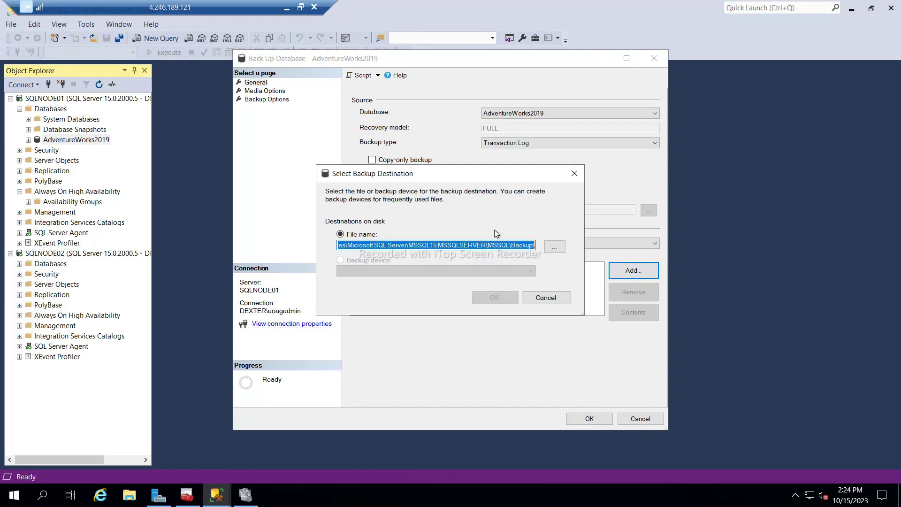
left_click(558, 249)
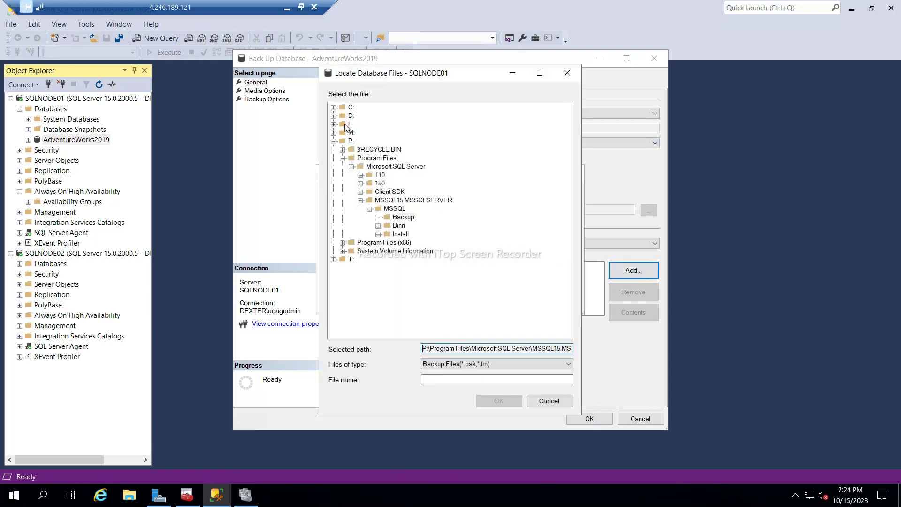
left_click(343, 116)
left_click(333, 116)
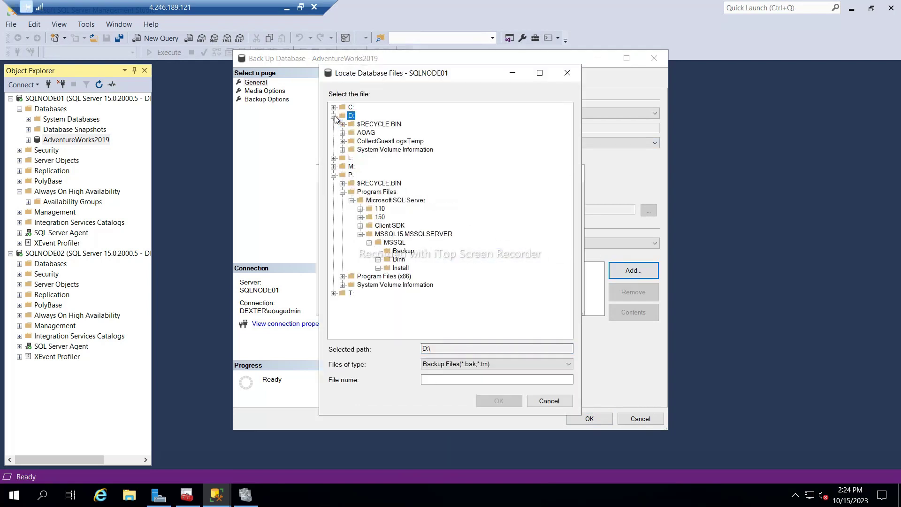
double_click(364, 134)
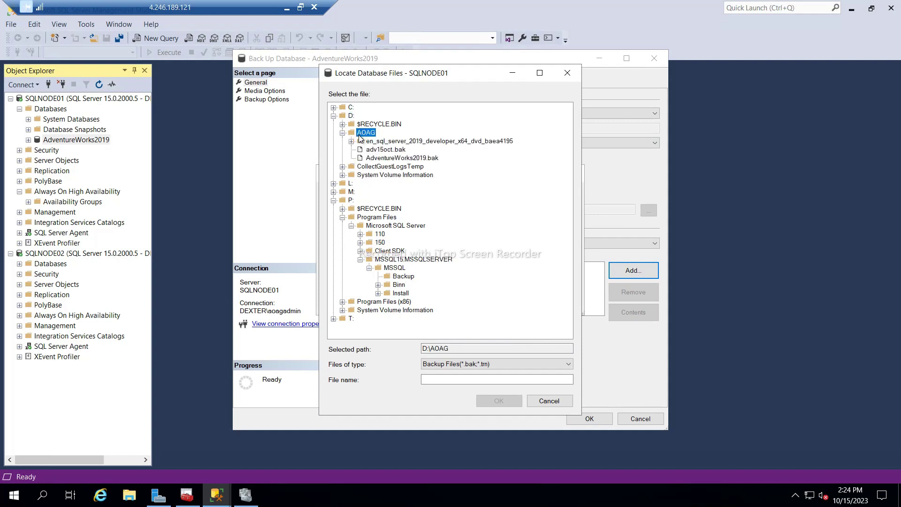
left_click(378, 150)
Change the destination to D:\AOAG\adv15oct.log and run the log backup.
left_click(462, 380)
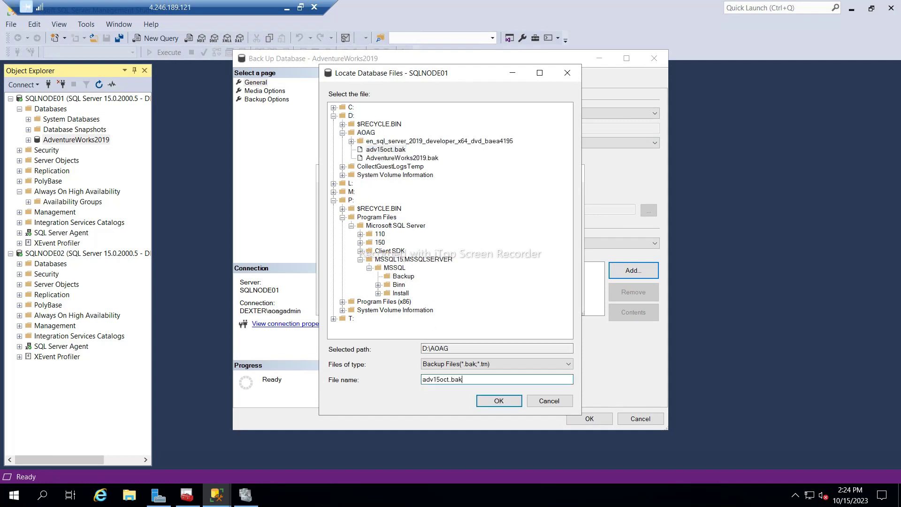
key("BackSpace")
key("BackSpace")
key("BackSpace")
type("log")
left_click(498, 405)
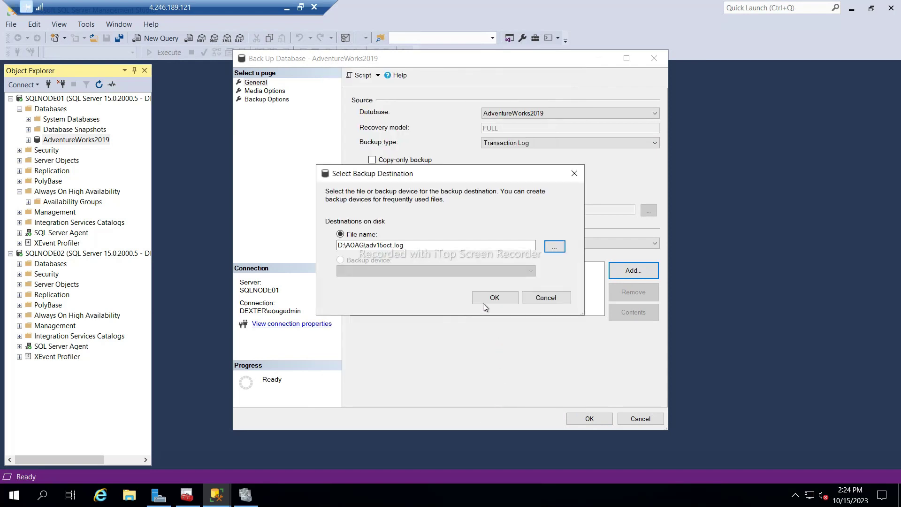
left_click(483, 299)
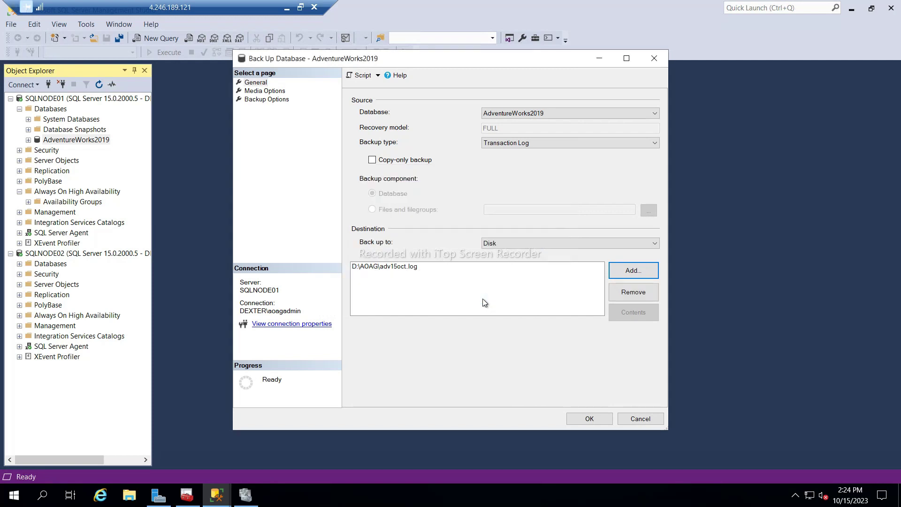
left_click(589, 419)
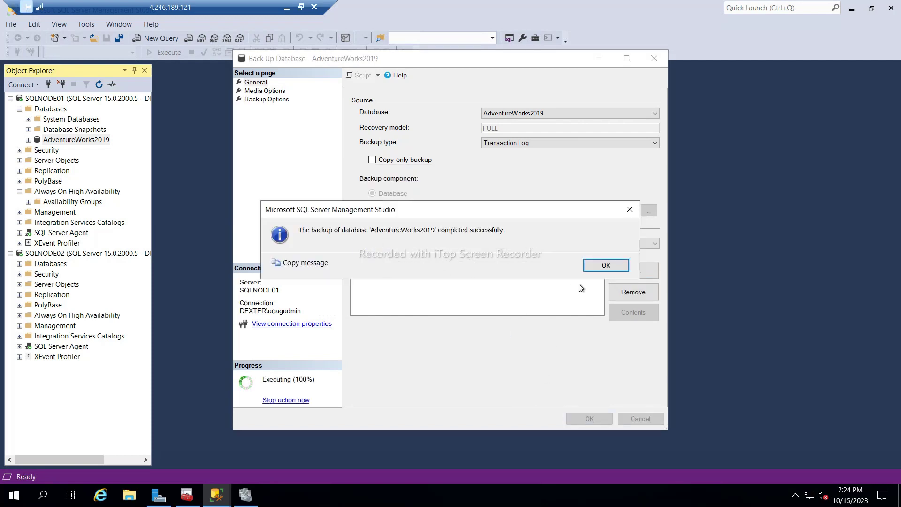
left_click(592, 267)
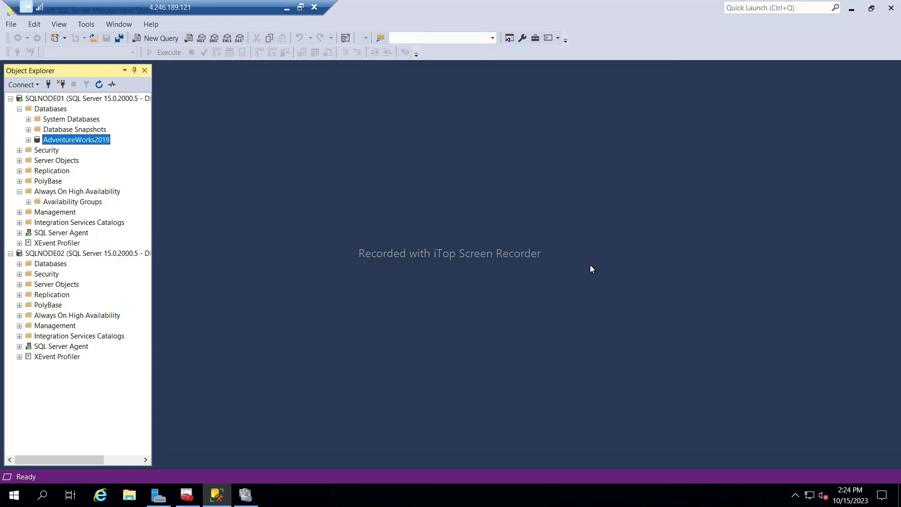
Open the AOAG folder on the Temporary Storage (D:) drive in File Explorer.
left_click(129, 496)
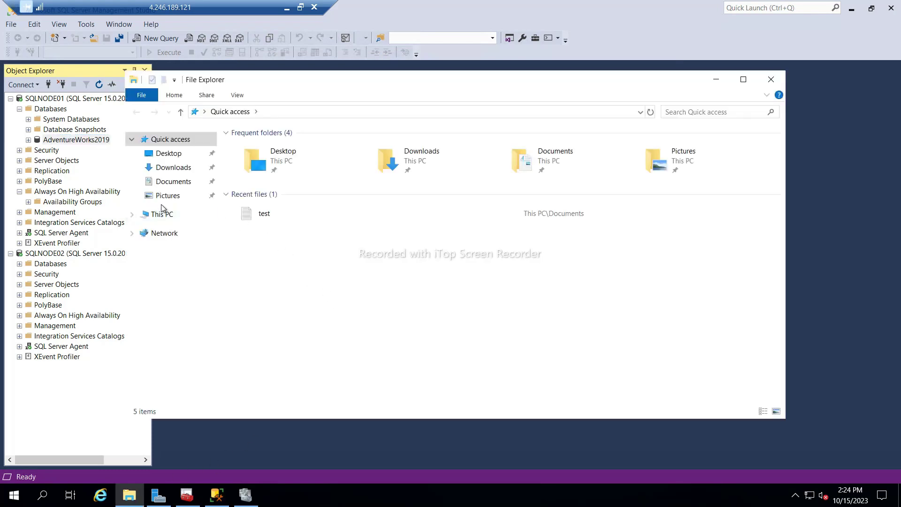
left_click(157, 215)
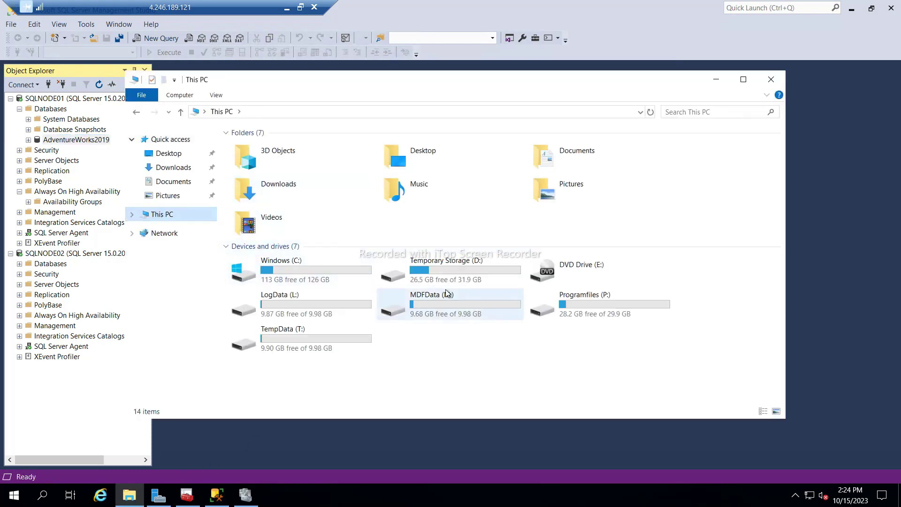
double_click(417, 280)
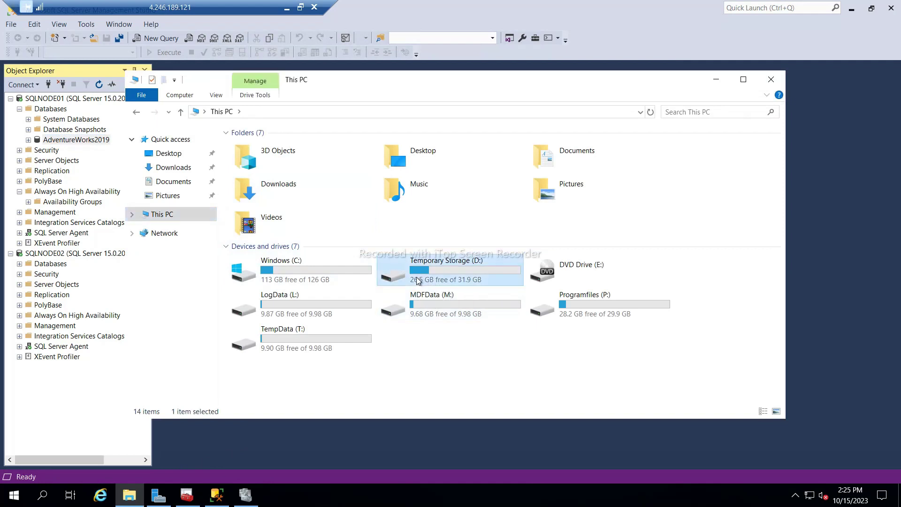
double_click(250, 149)
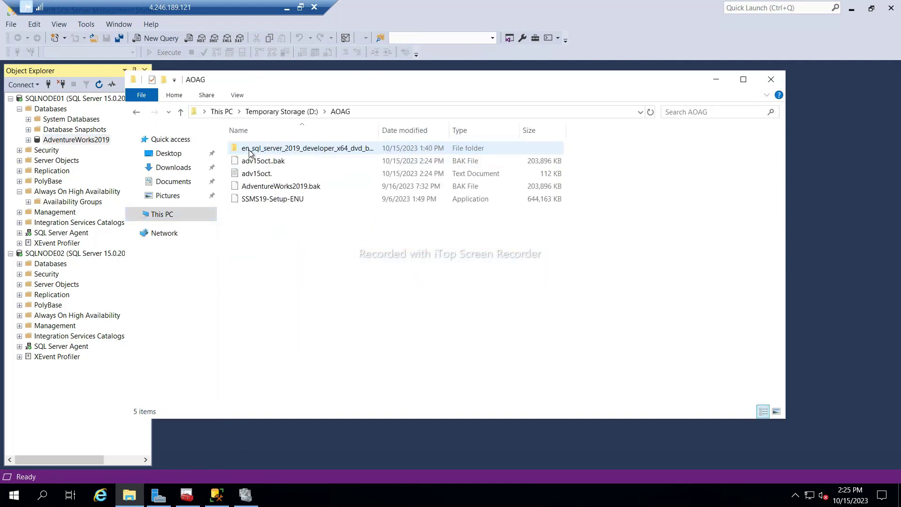
Rename adv15oct. to adv15oct.log and select it together with adv15oct.bak.
left_click(250, 175)
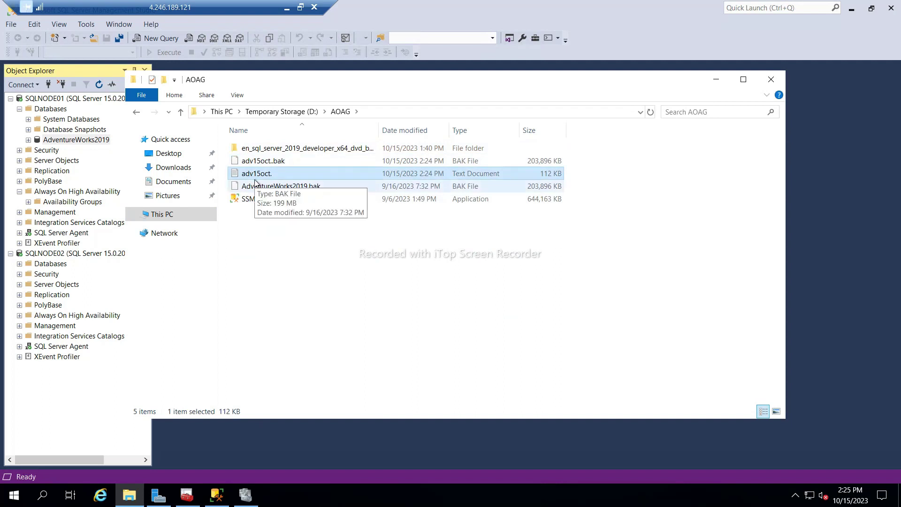
key("F2")
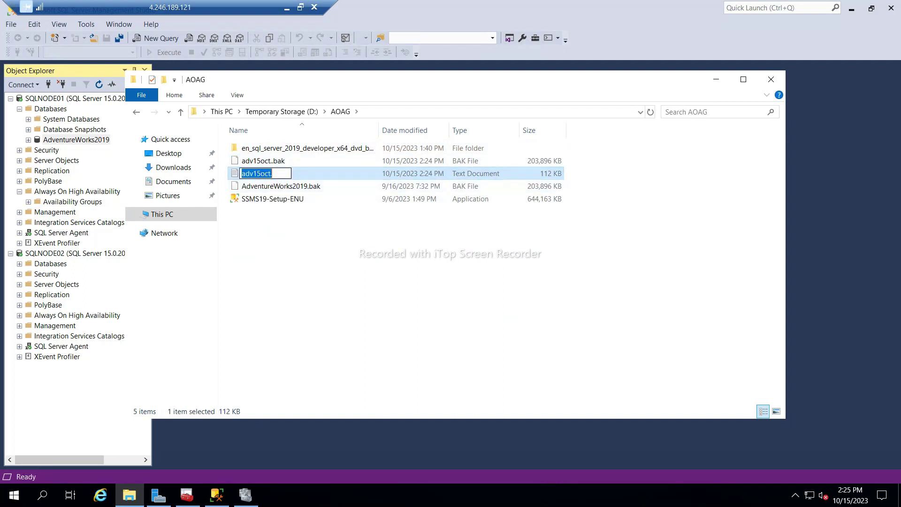
key("End")
type("log")
key("Return")
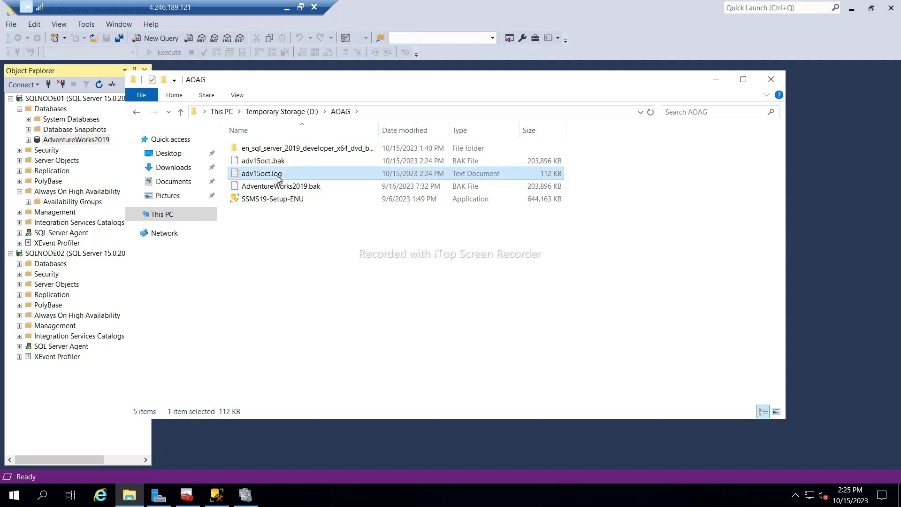
left_click(270, 163, "ctrl")
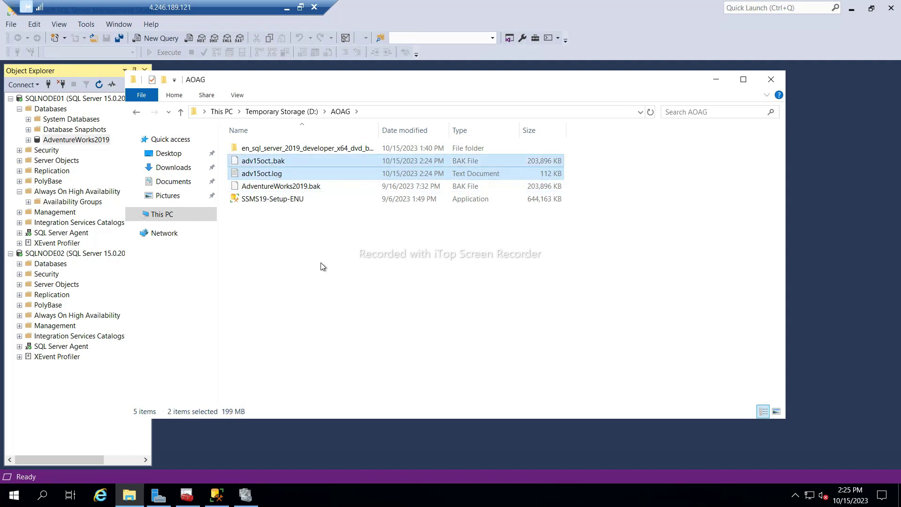
left_click(388, 113)
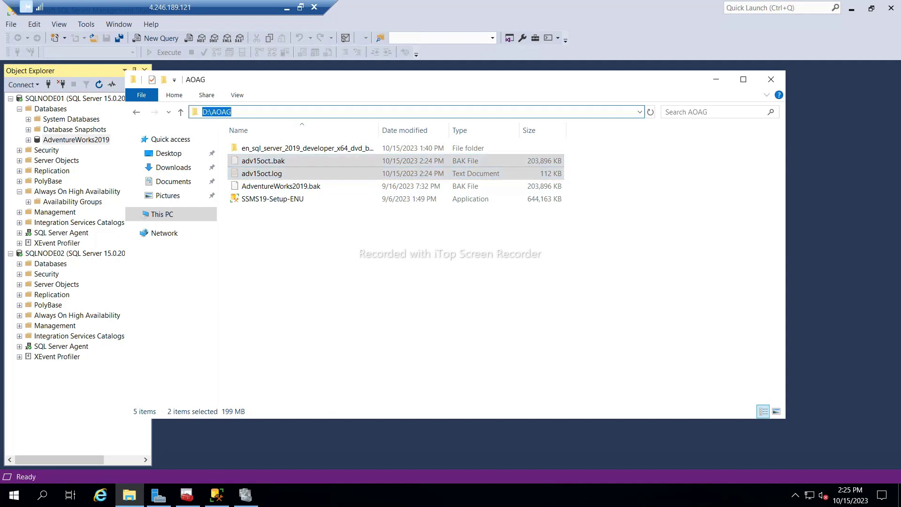
Navigate to \\sqlnode02\d$ and open its AOAG folder.
type("\\\\")
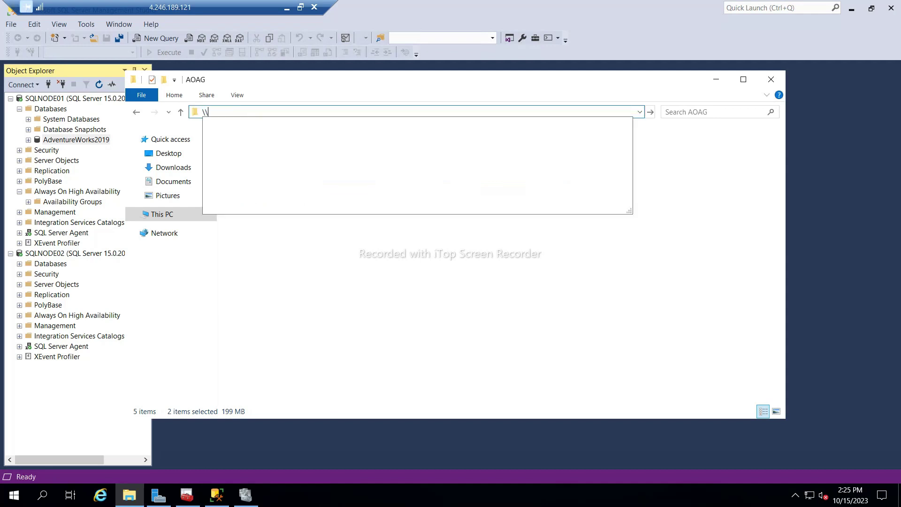
type("sql")
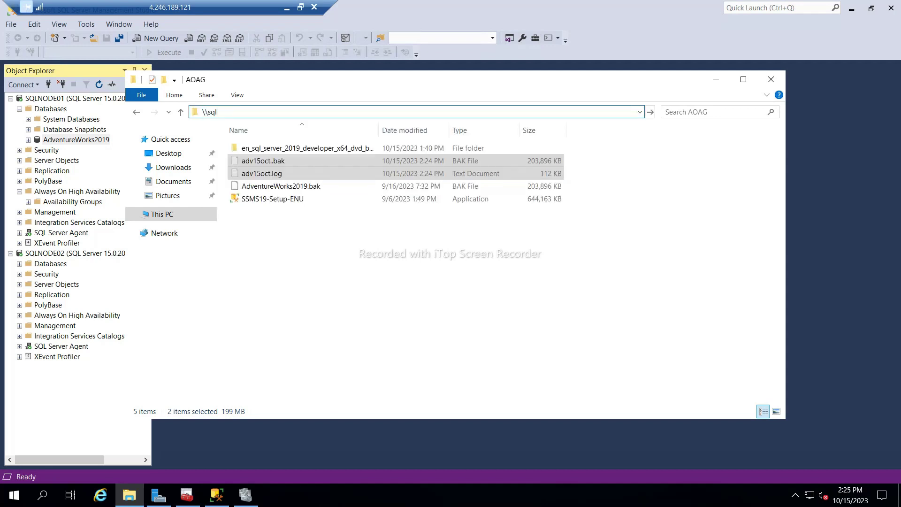
type("node02")
key("Return")
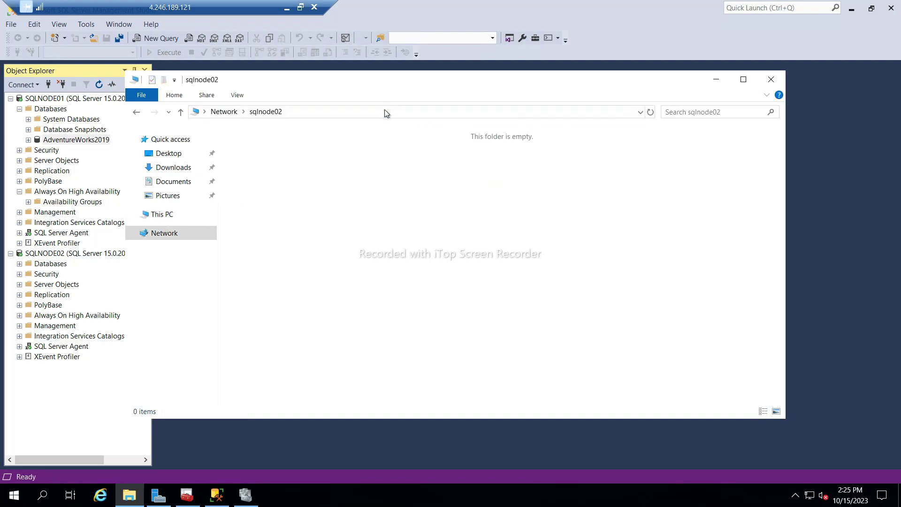
left_click(384, 111)
key("End")
type("\\d")
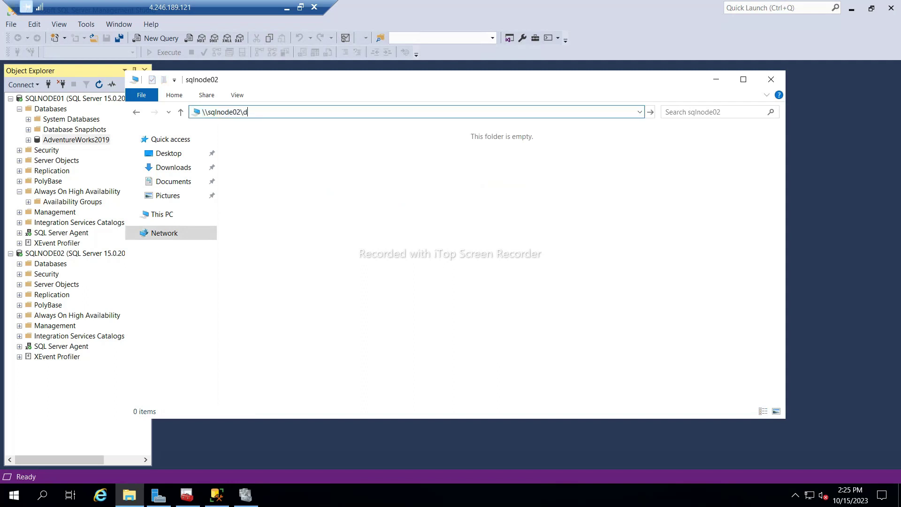
type("$")
key("Return")
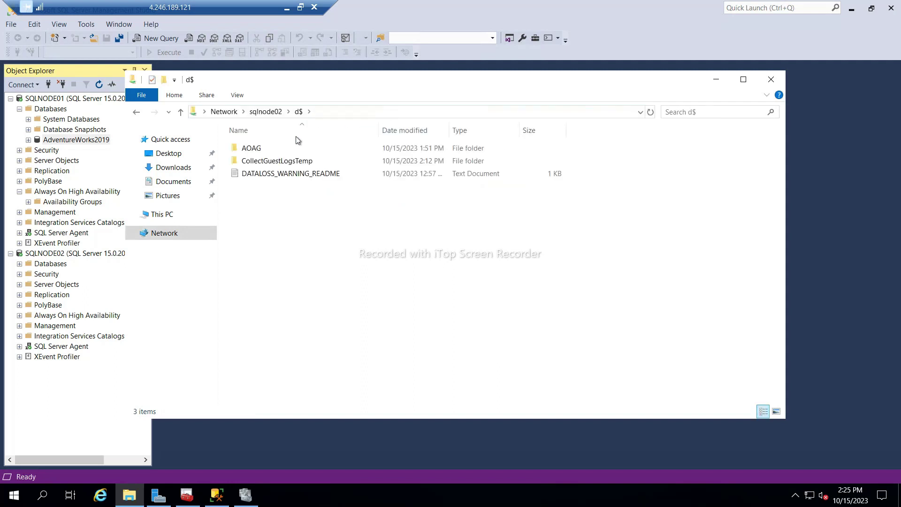
double_click(276, 151)
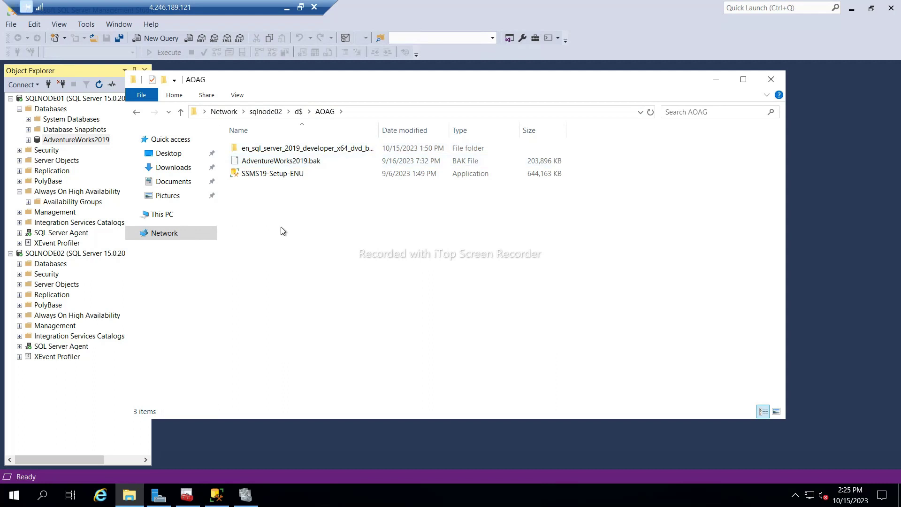
Create a new folder named backup inside AOAG on sqlnode02.
key("ctrl+shift+n")
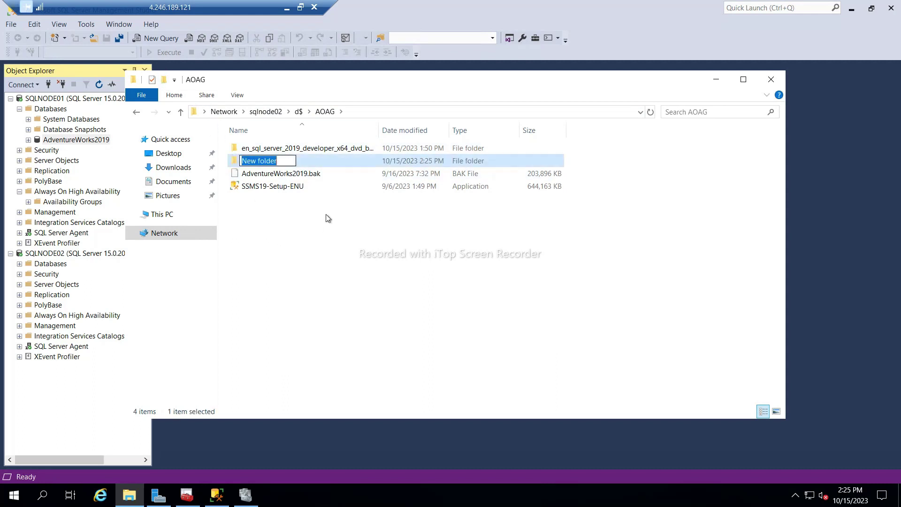
type("backup")
key("Return")
key("Return")
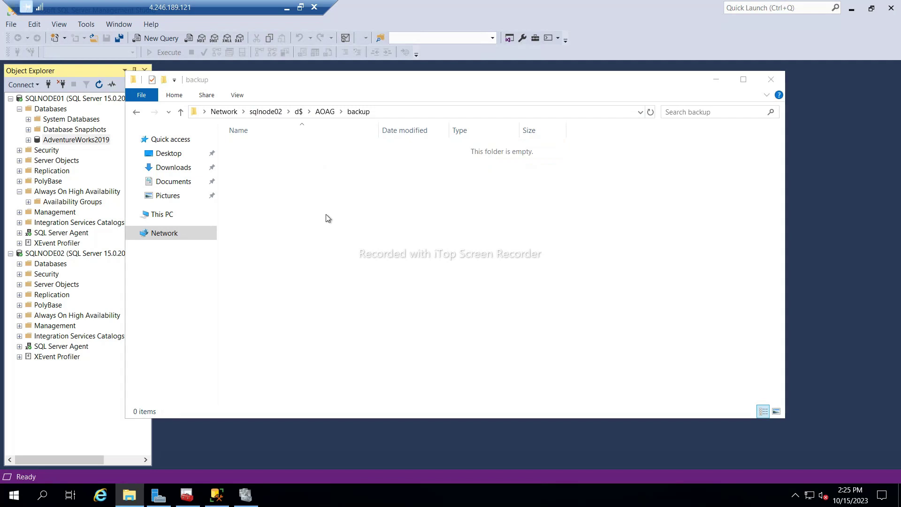
left_click(286, 8)
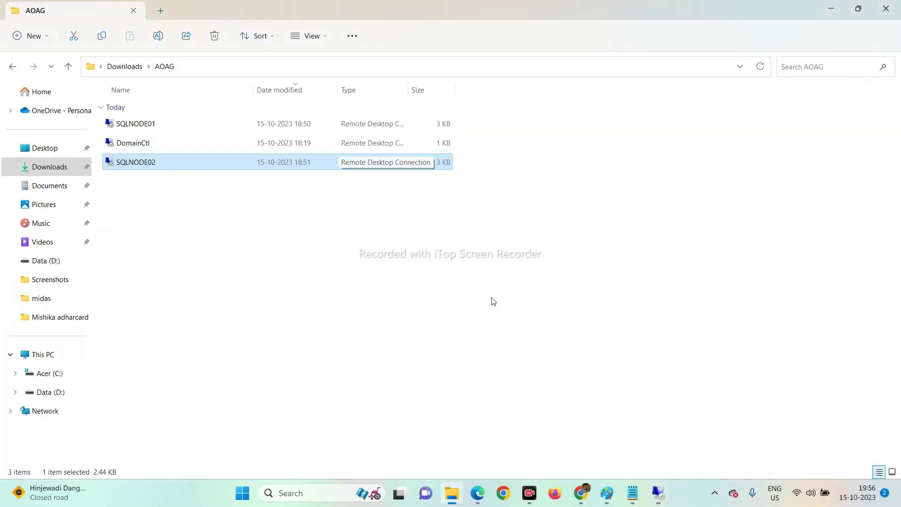
Bring the SQLNODE01 remote session back and clear the file selection.
left_click(714, 493)
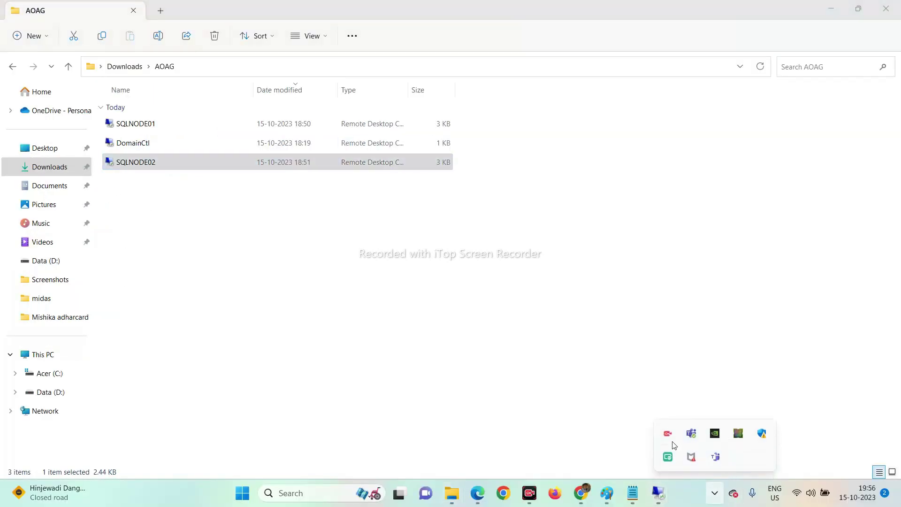
mouse_move(670, 438)
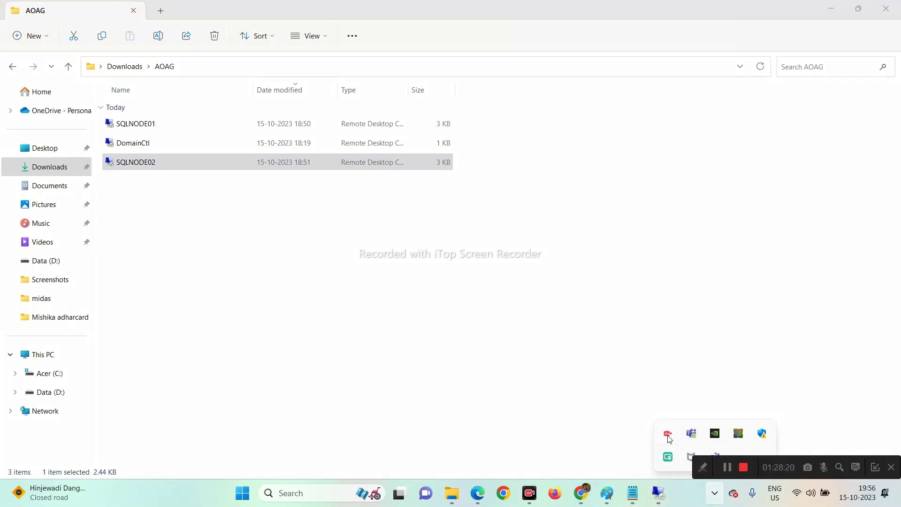
mouse_move(659, 493)
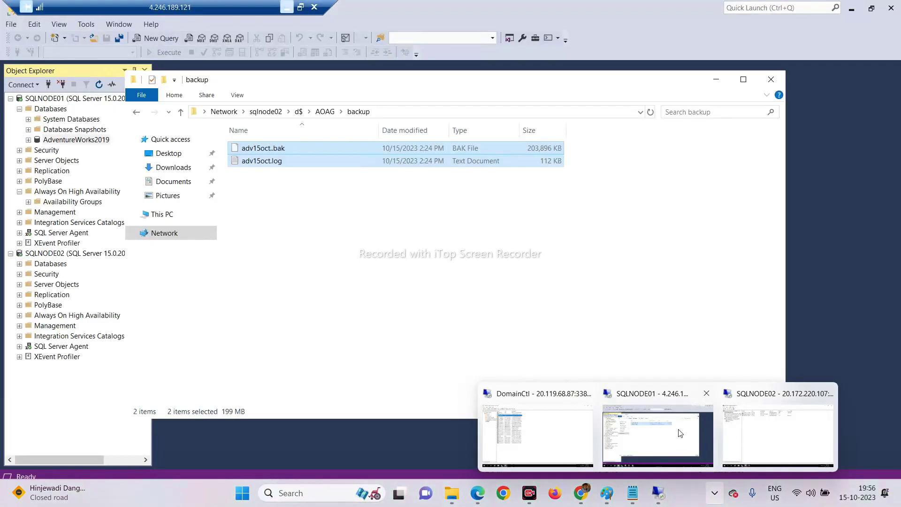
left_click(690, 435)
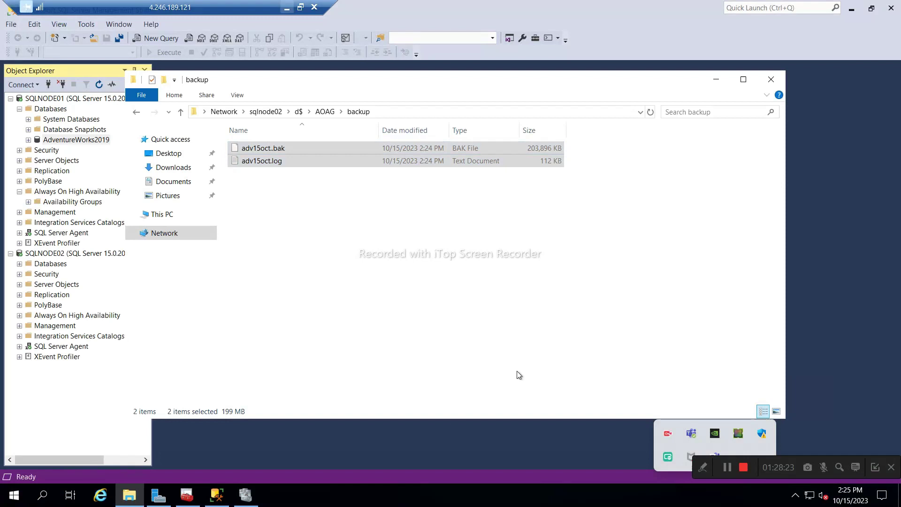
left_click(399, 307)
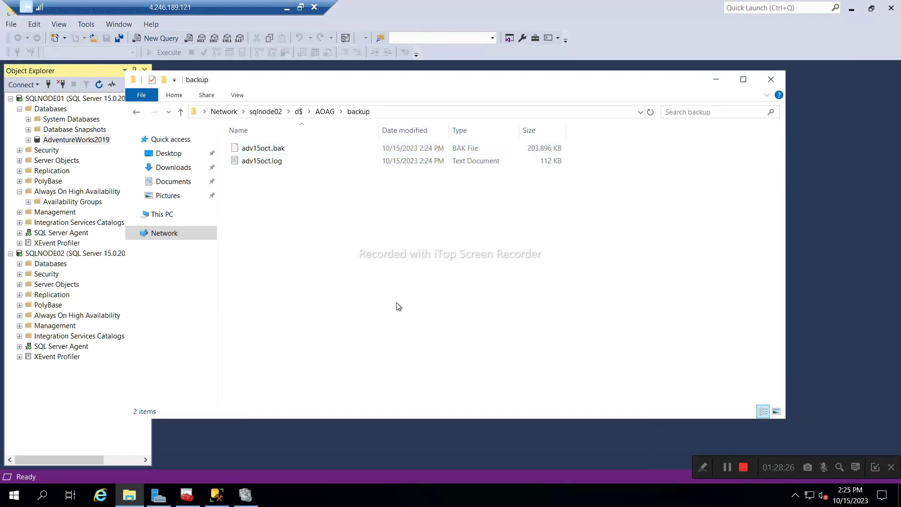
Check SQLNODE02's databases, then open Management Studio in the SQLNODE02 session and expand Databases.
double_click(59, 267)
right_click(58, 267)
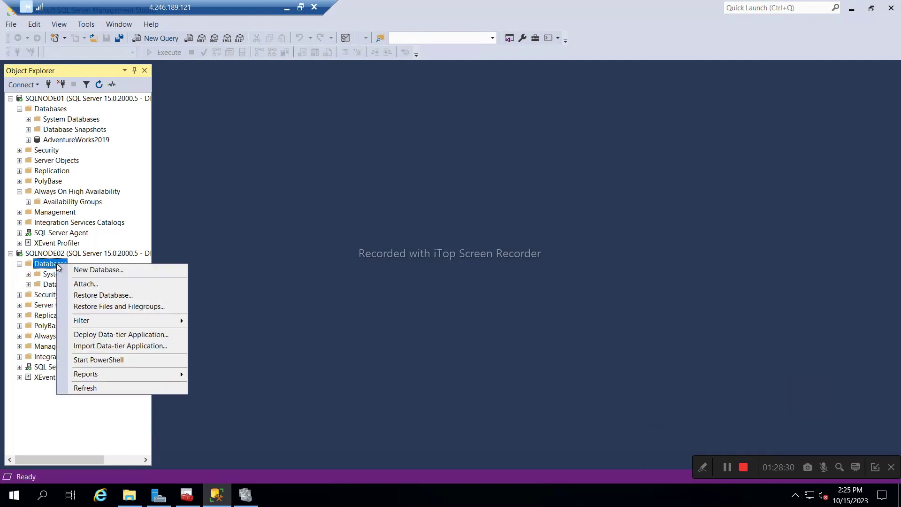
left_click(287, 7)
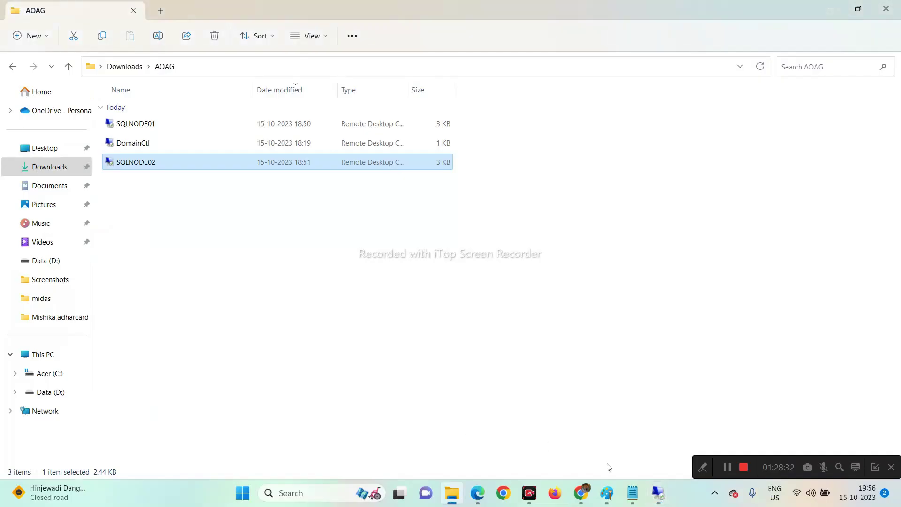
left_click(793, 451)
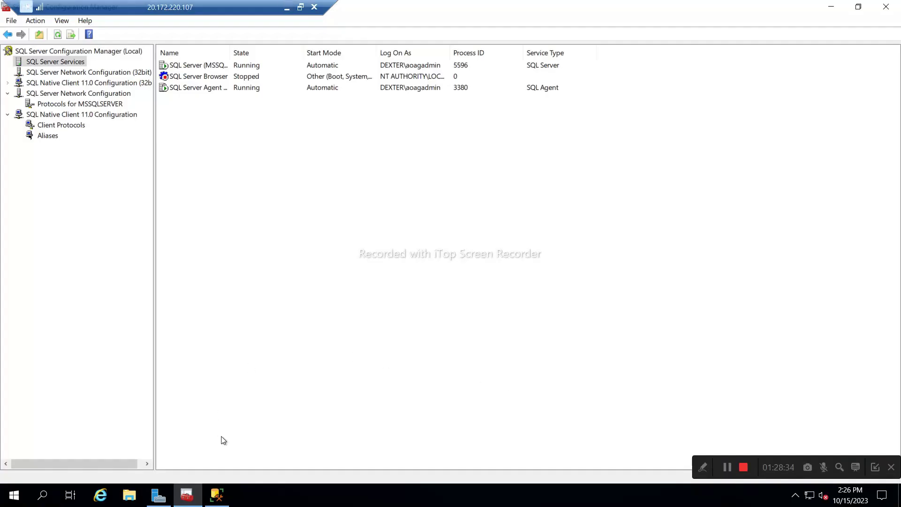
left_click(217, 494)
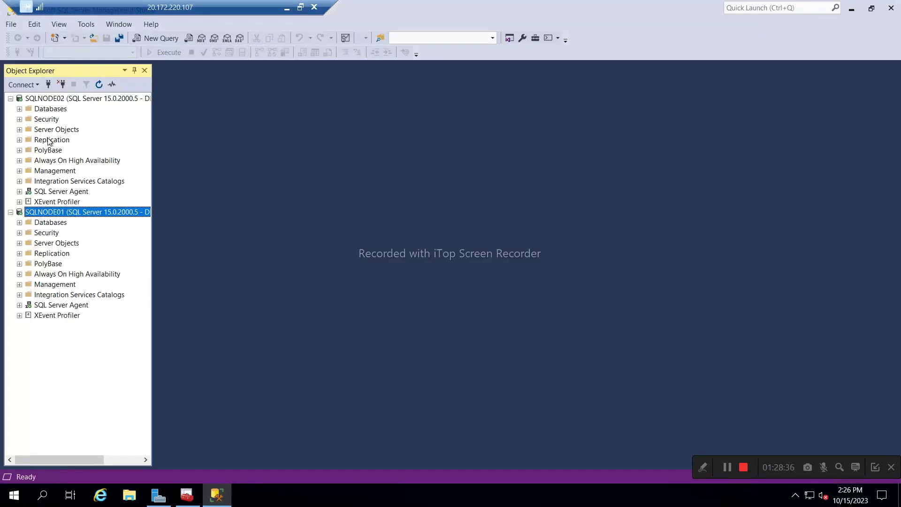
double_click(39, 109)
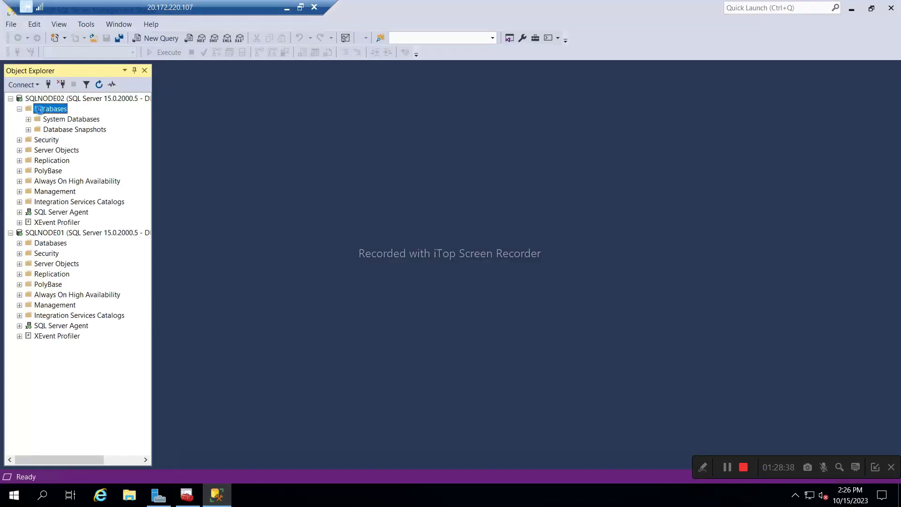
Start a database restore on SQLNODE02 from device D:\AOAG\backup\adv15oct.bak.
right_click(40, 112)
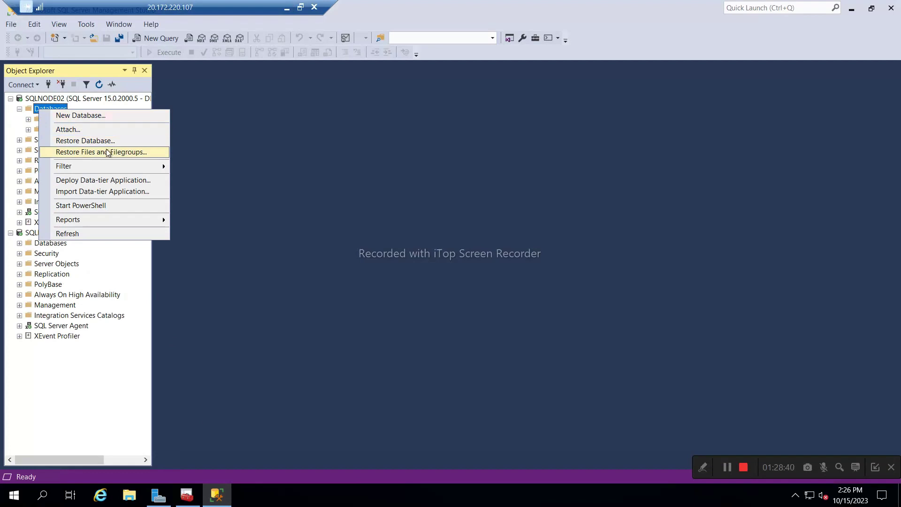
left_click(89, 141)
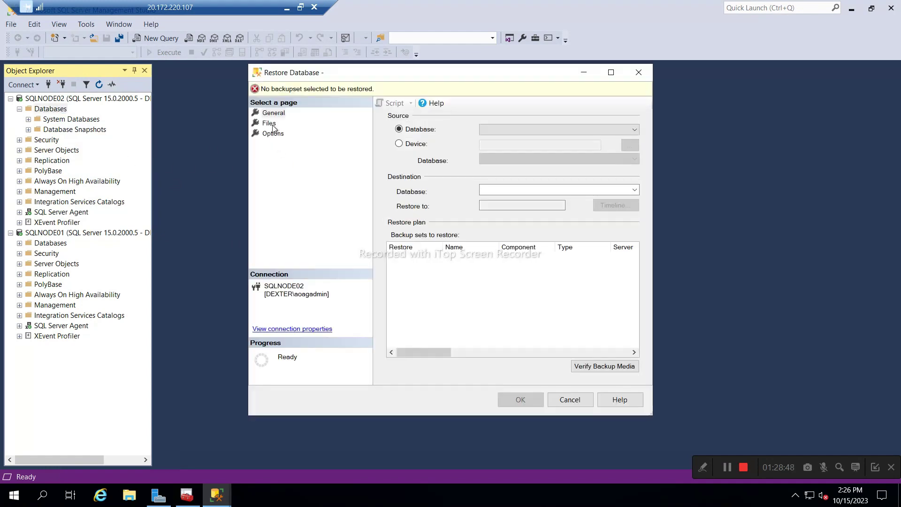
left_click(399, 144)
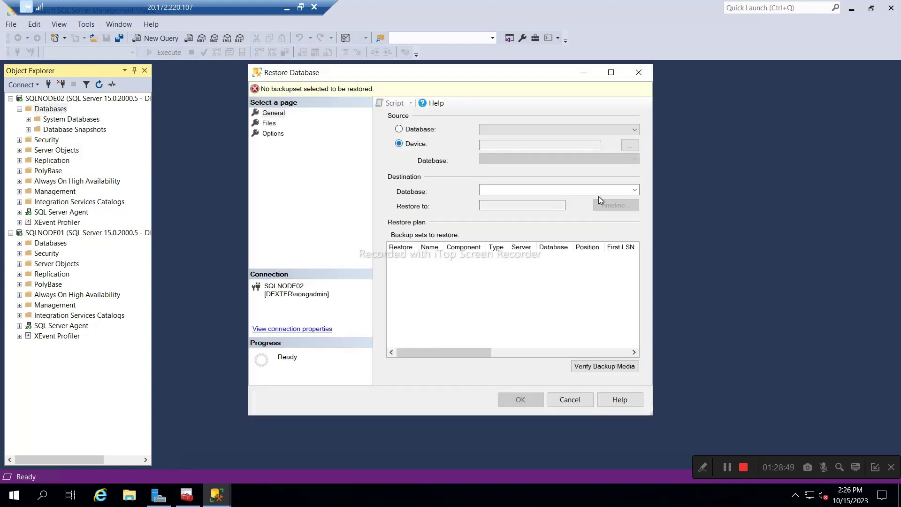
left_click(630, 146)
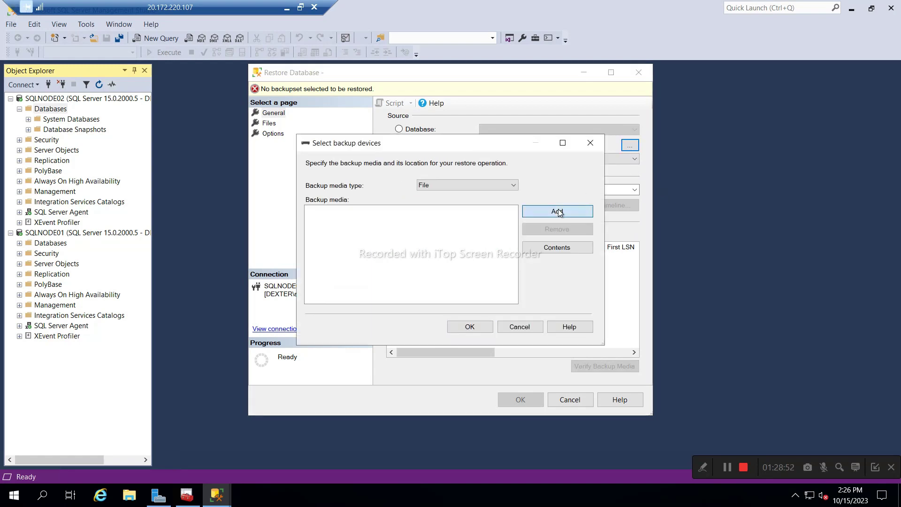
left_click(558, 212)
left_click(277, 150)
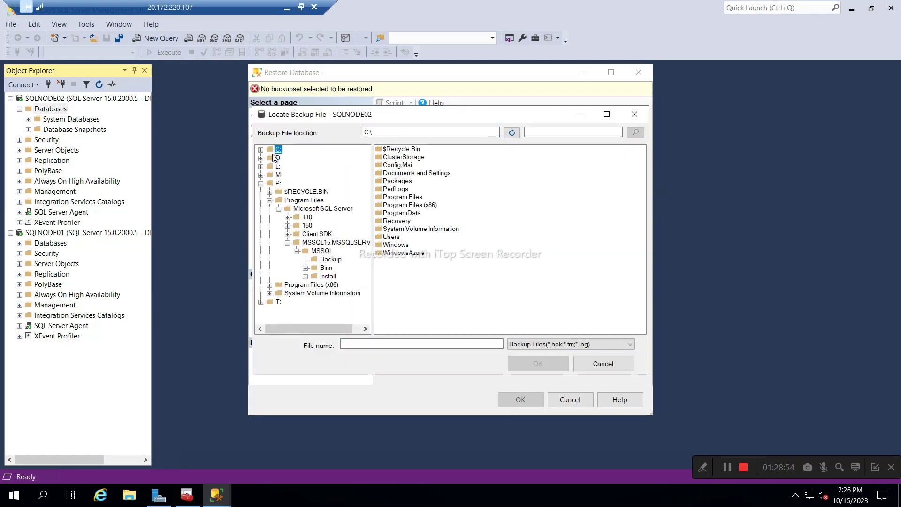
left_click(277, 157)
left_click(392, 158)
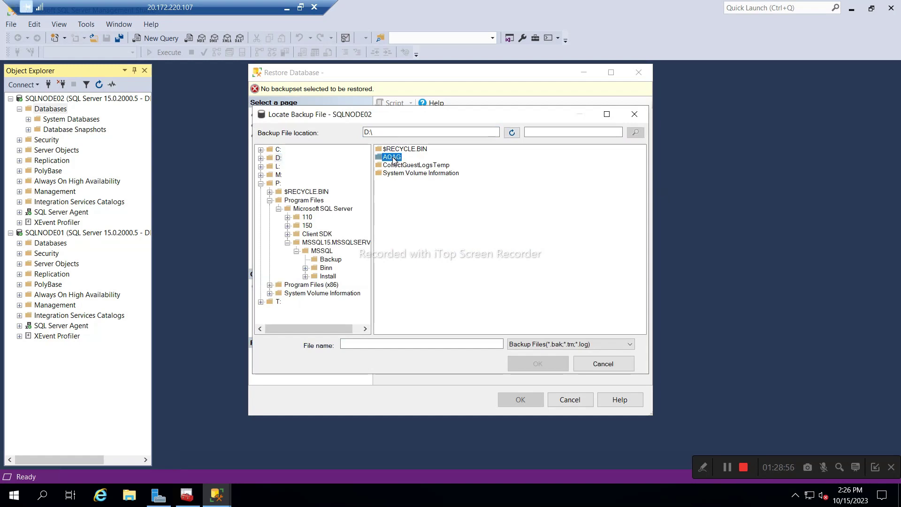
double_click(392, 158)
left_click(393, 150)
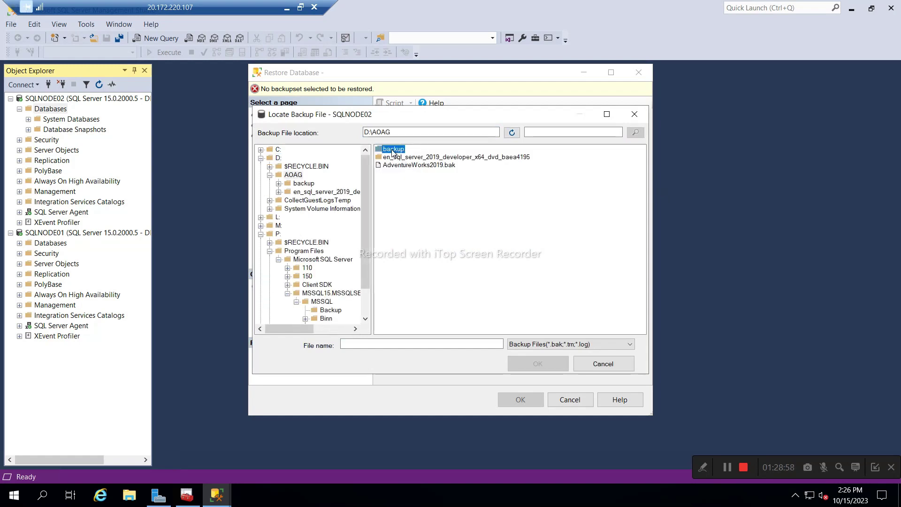
double_click(393, 150)
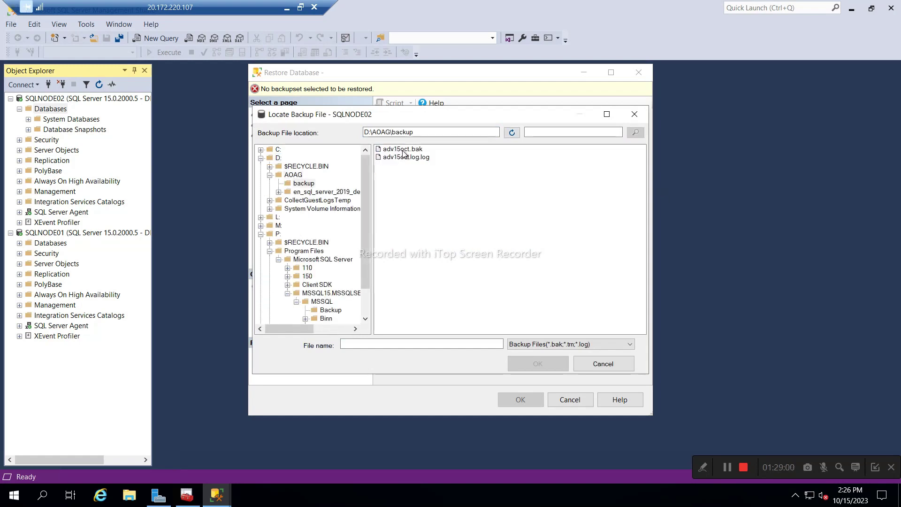
double_click(403, 149)
left_click(470, 327)
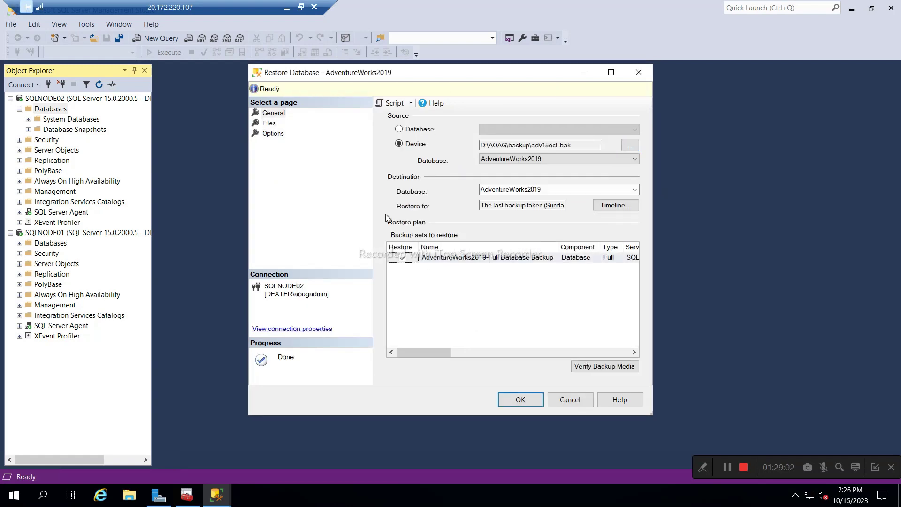
Set the recovery state to RESTORE WITH NORECOVERY and run the restore.
left_click(274, 134)
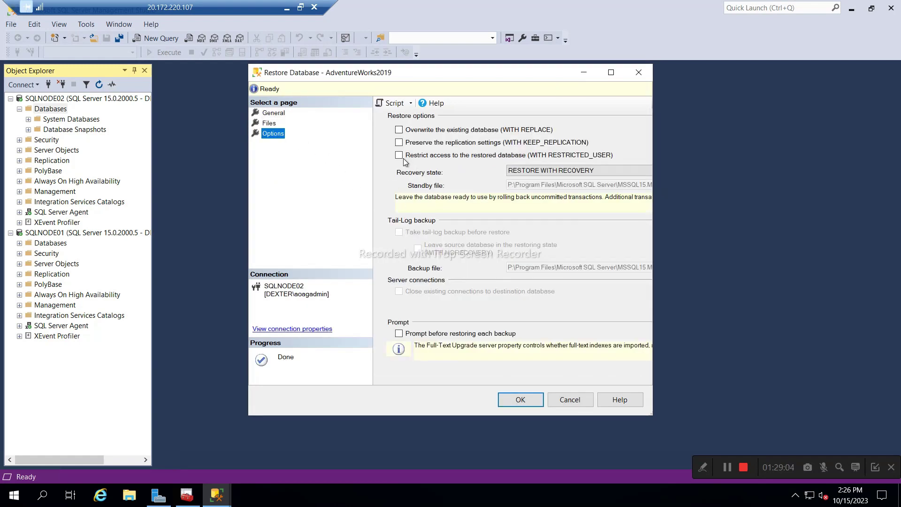
left_click(537, 176)
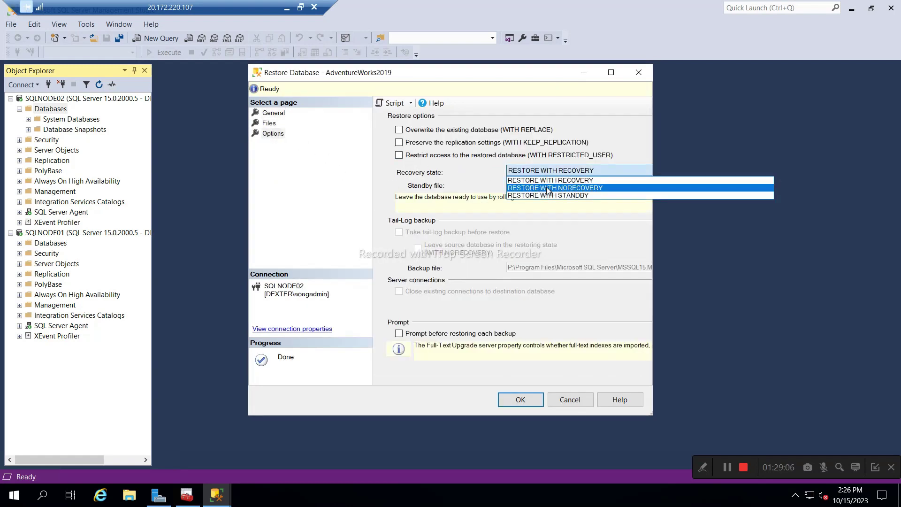
left_click(546, 186)
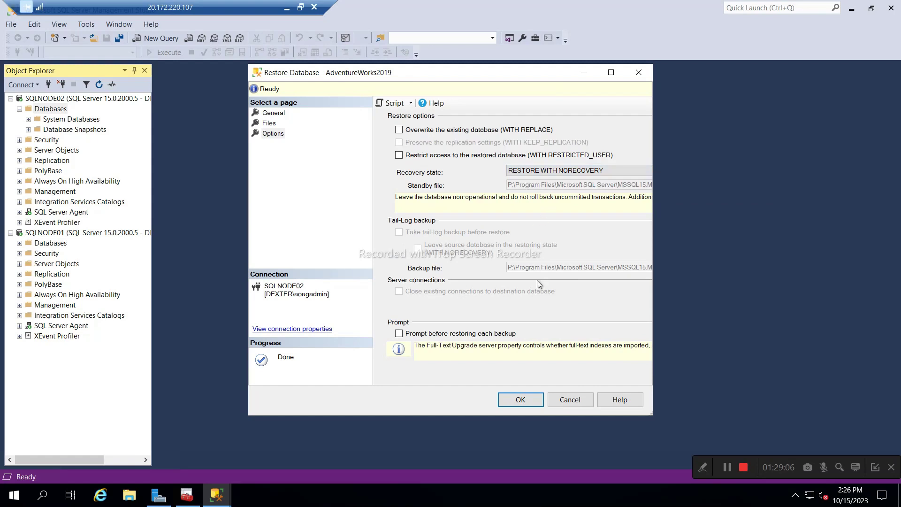
left_click(527, 401)
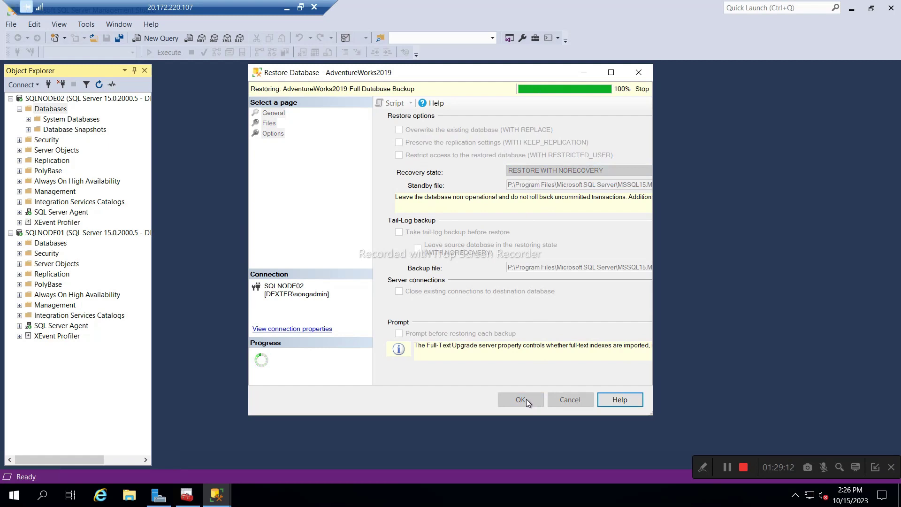
left_click(525, 292)
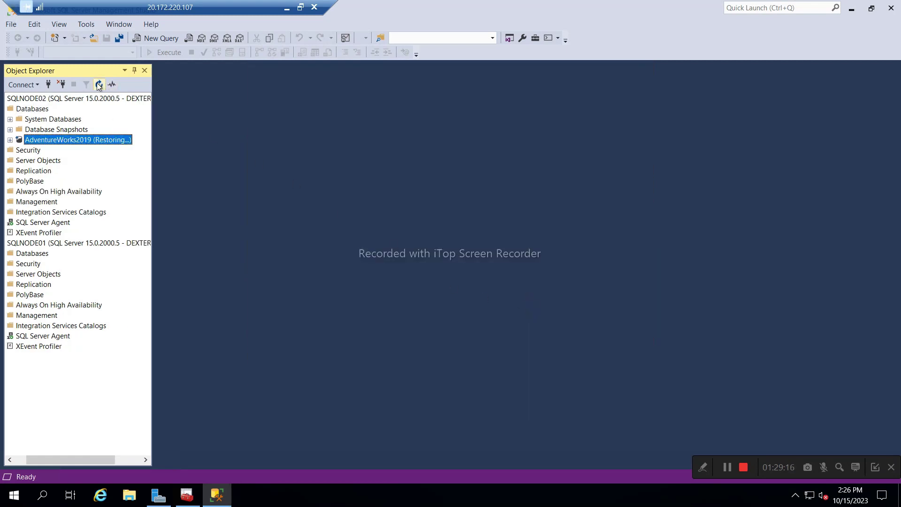
Start a transaction log restore for AdventureWorks2019 with the recovery state RESTORE WITH NORECOVERY.
right_click(45, 143)
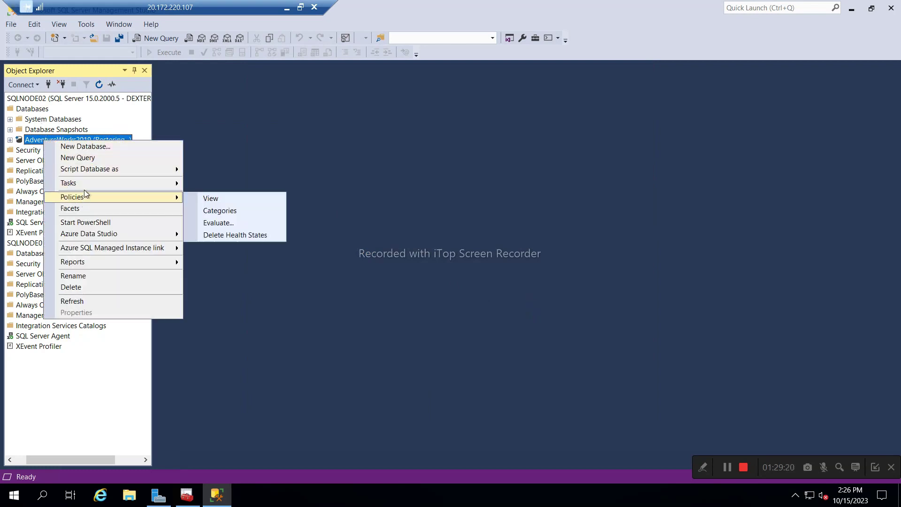
mouse_move(87, 188)
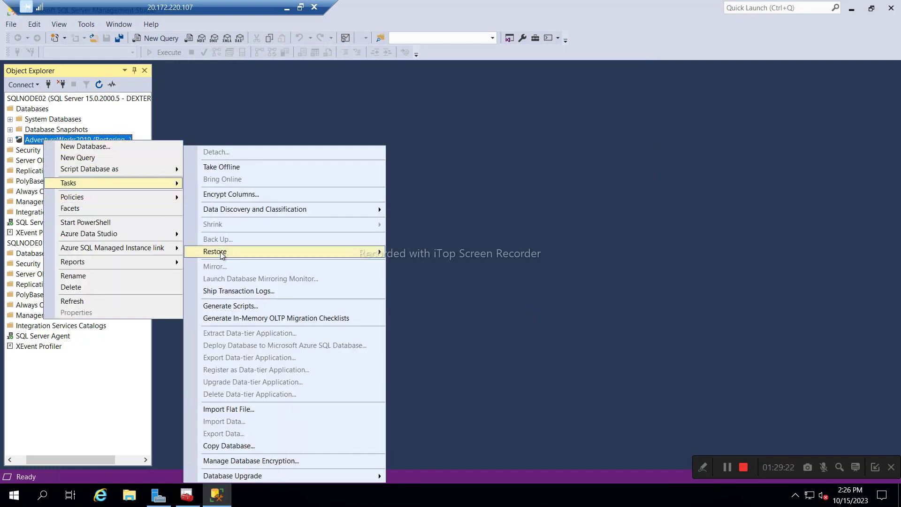
mouse_move(222, 255)
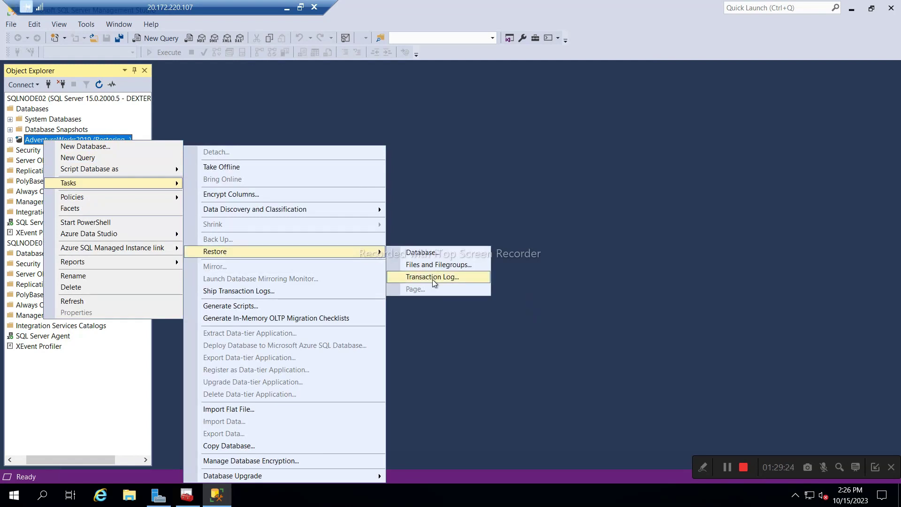
left_click(432, 277)
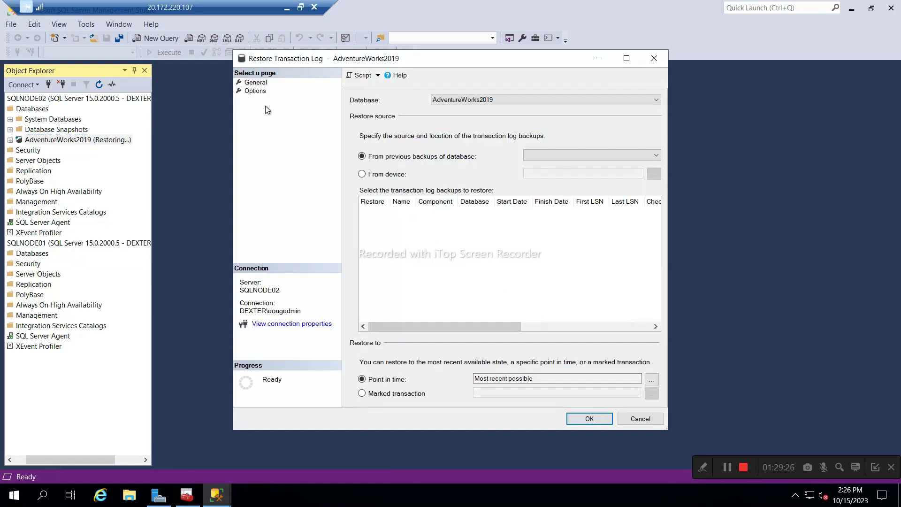
left_click(255, 91)
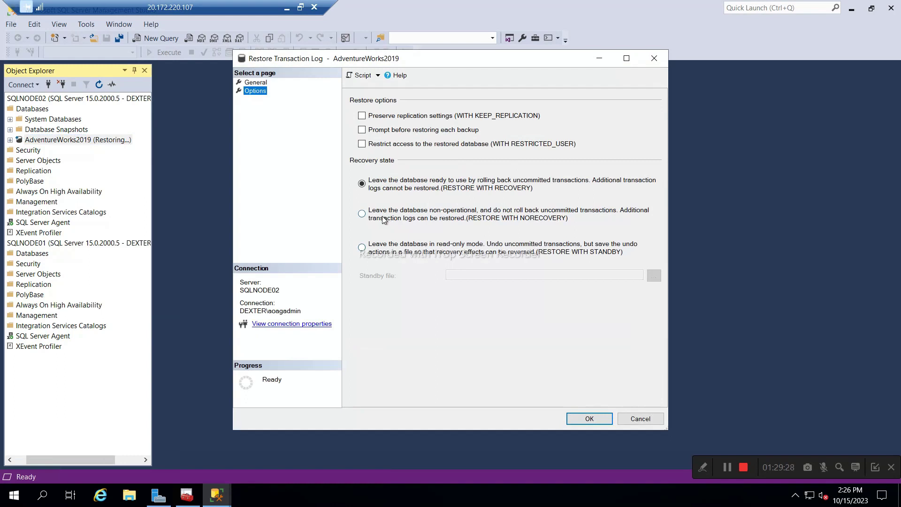
left_click(384, 221)
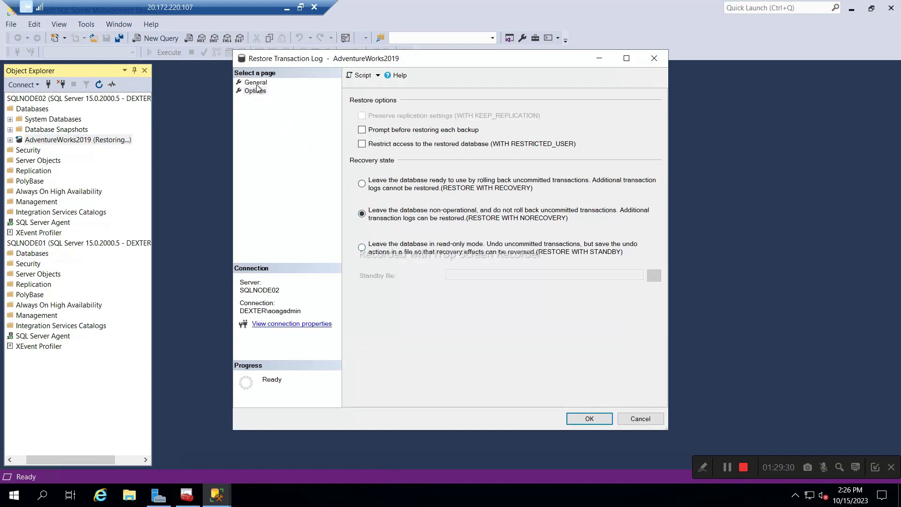
left_click(257, 84)
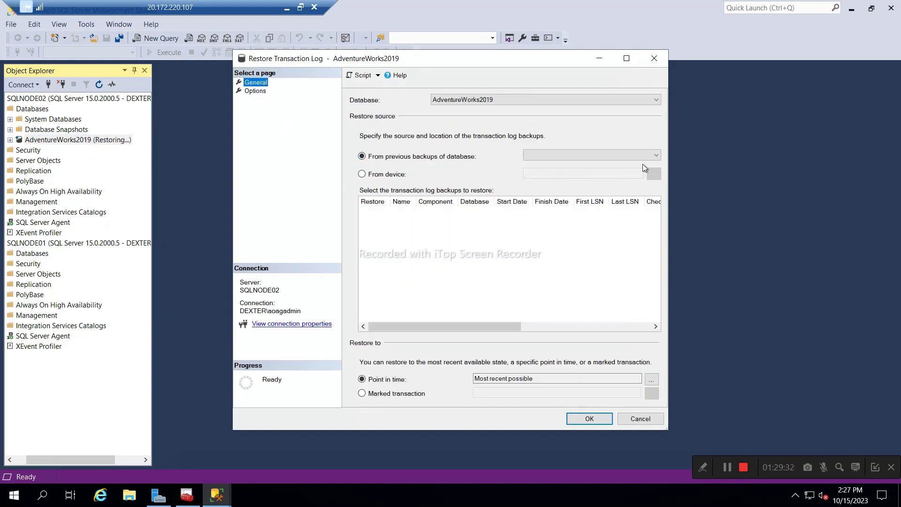
Add D:\AOAG\backup\adv15oct.log.log as the backup file and run the log restore.
left_click(375, 174)
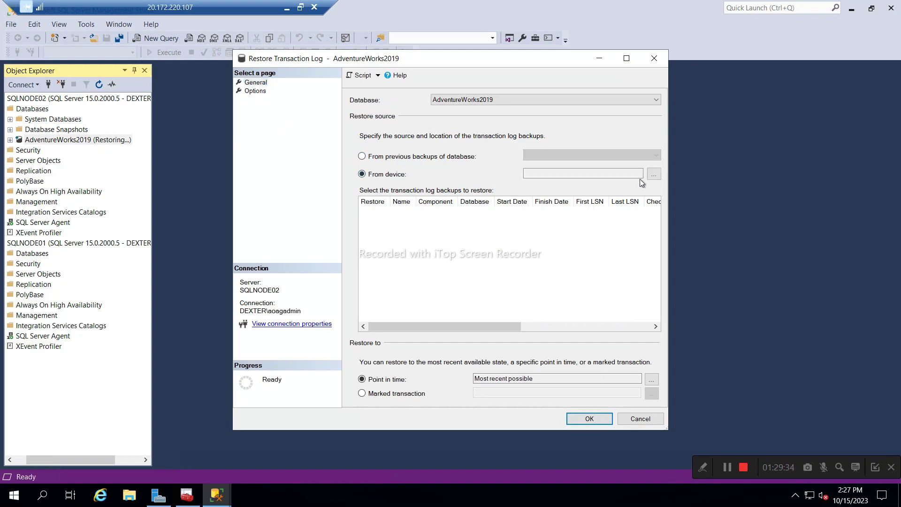
left_click(654, 175)
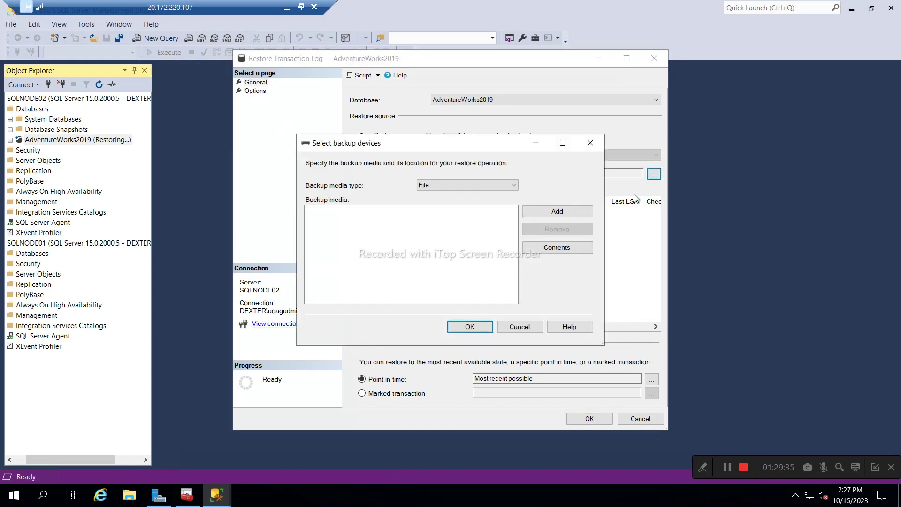
left_click(557, 211)
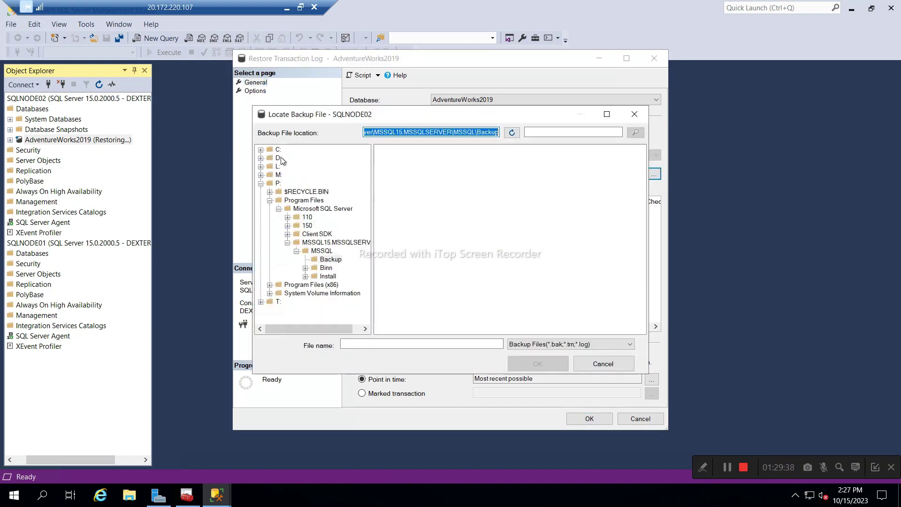
left_click(279, 158)
double_click(393, 159)
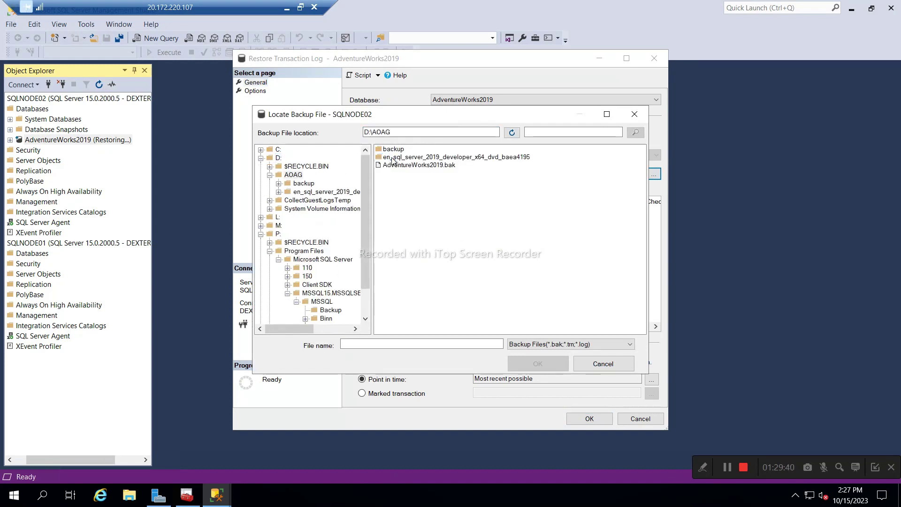
double_click(394, 149)
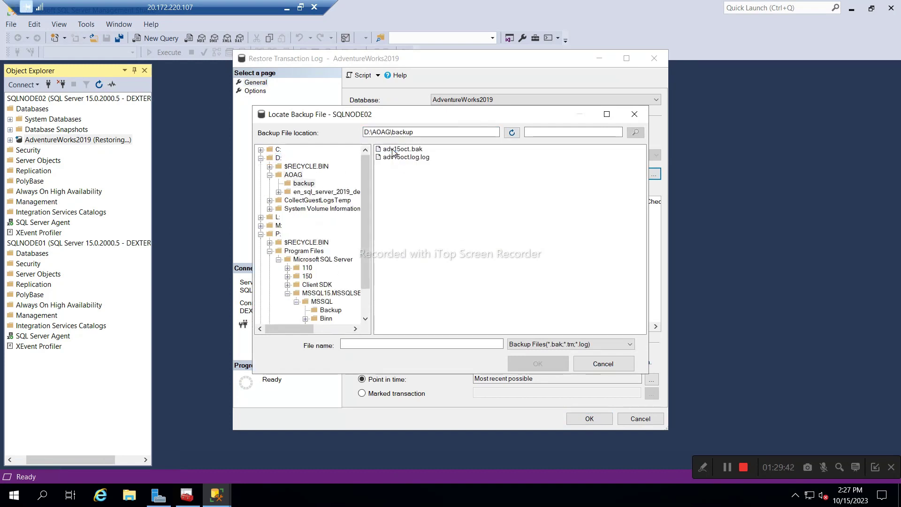
left_click(397, 158)
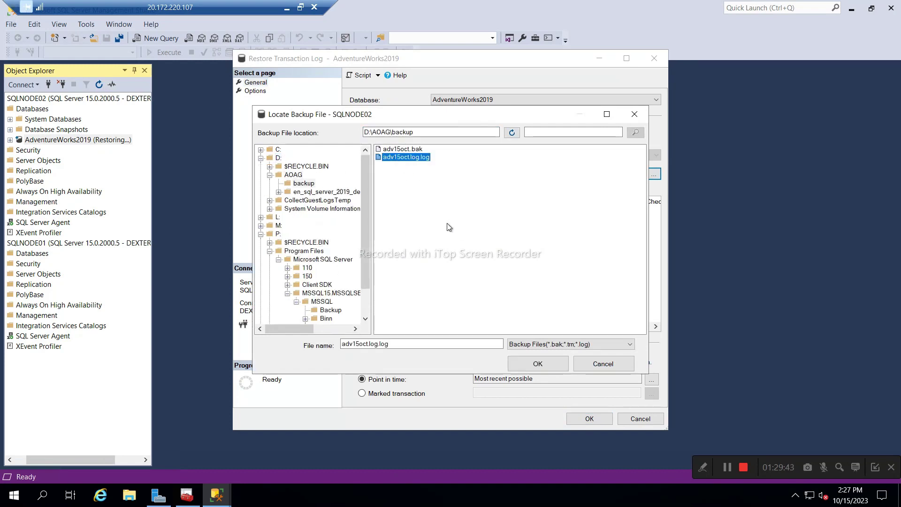
left_click(528, 364)
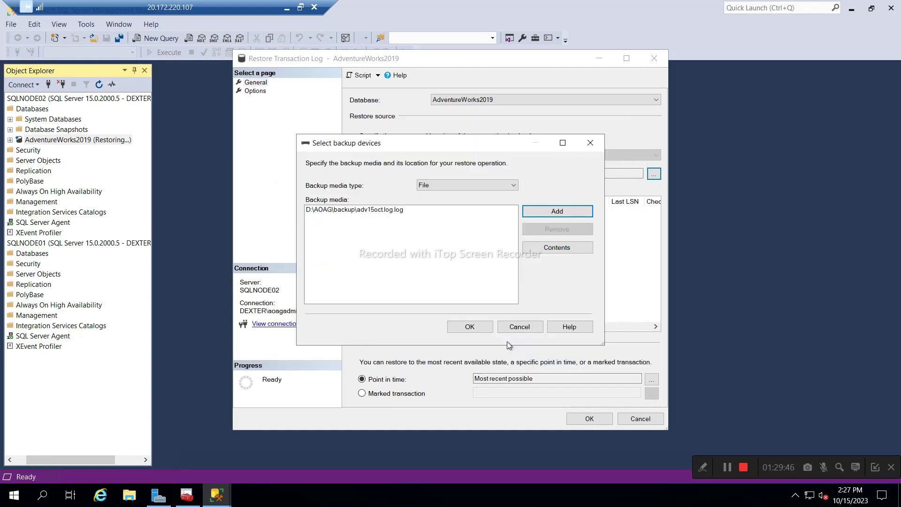
left_click(470, 327)
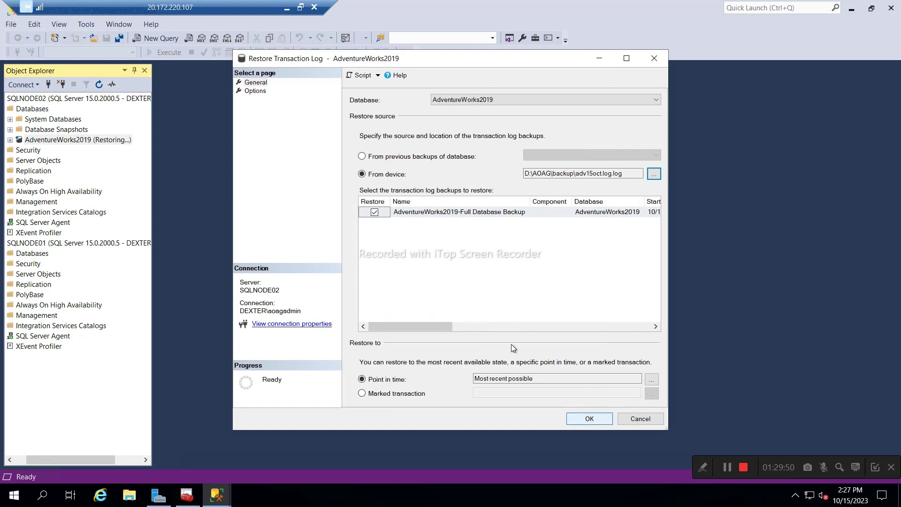
left_click(253, 91)
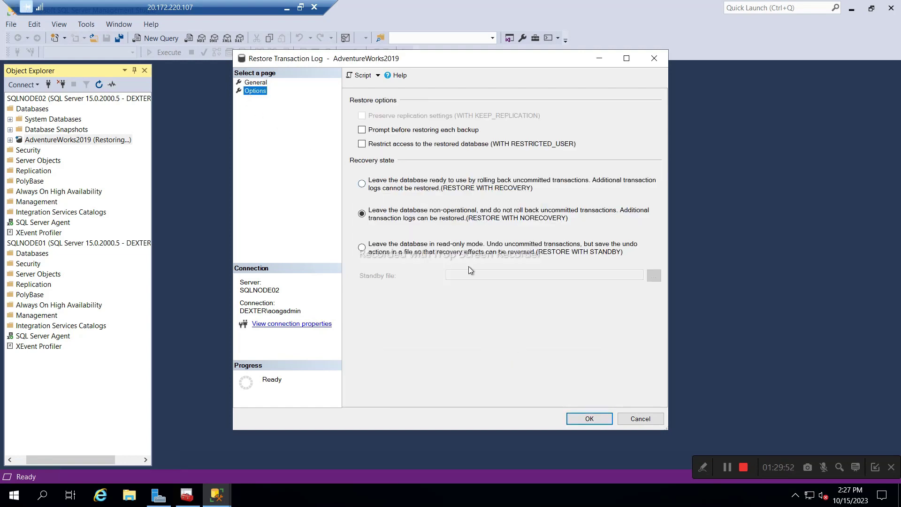
left_click(589, 419)
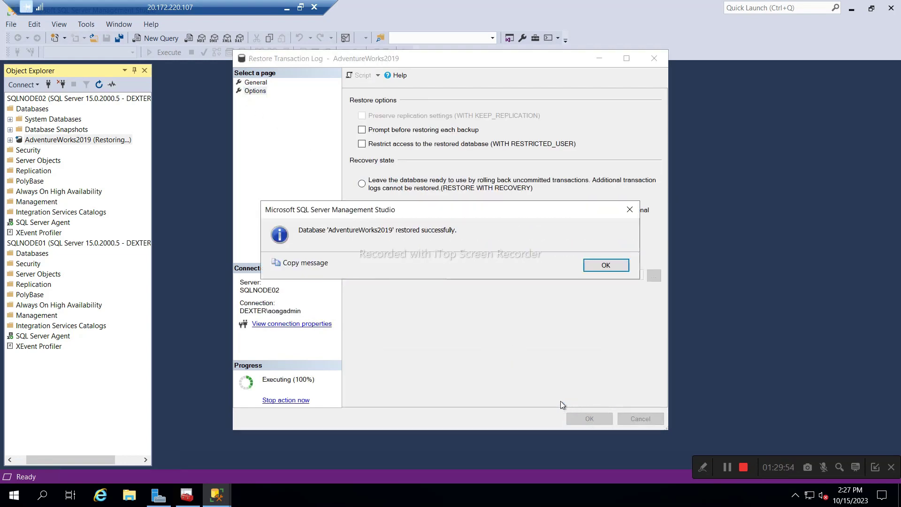
left_click(605, 266)
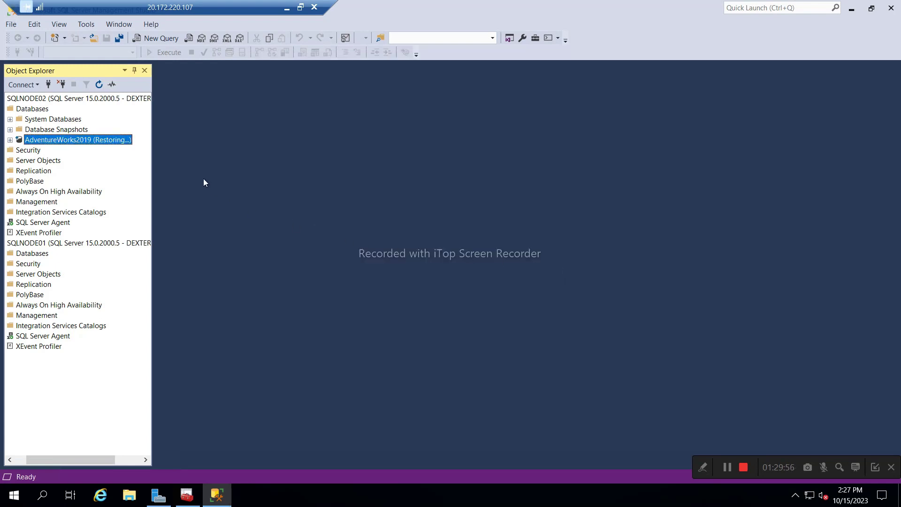
Switch to the SQLNODE01 session and refresh both servers' Databases folders, showing AdventureWorks2019 Restoring on SQLNODE02.
left_click(286, 8)
mouse_move(658, 493)
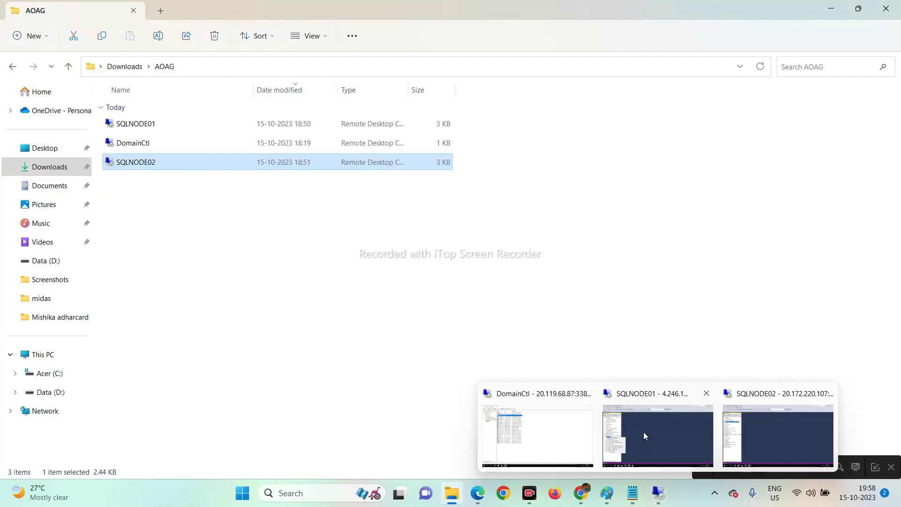
left_click(643, 432)
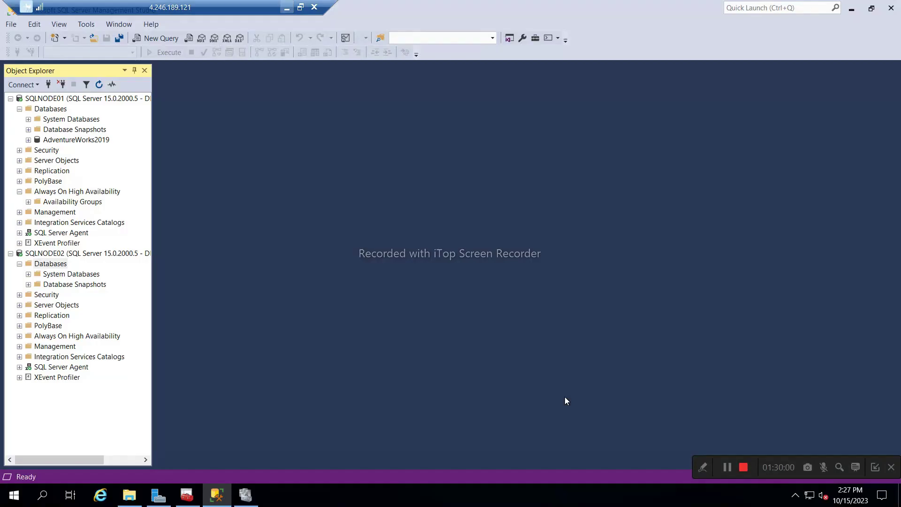
left_click(46, 112)
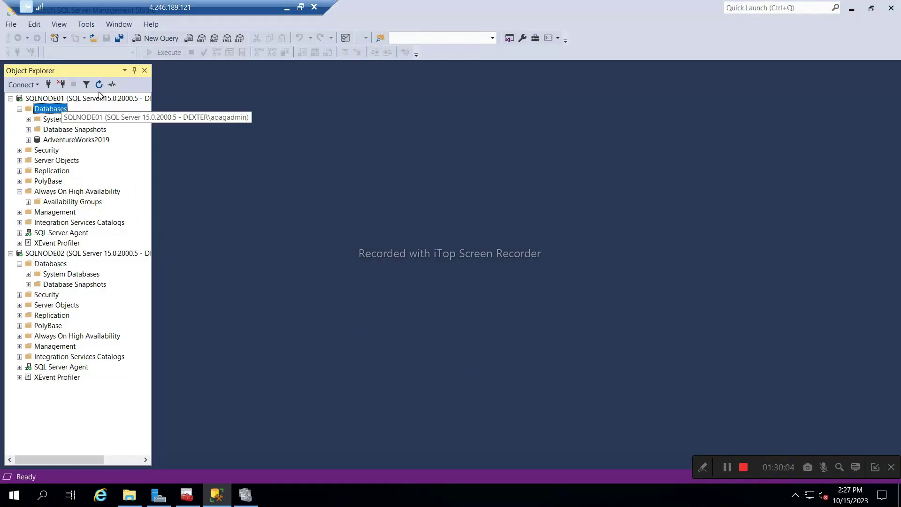
key("F5")
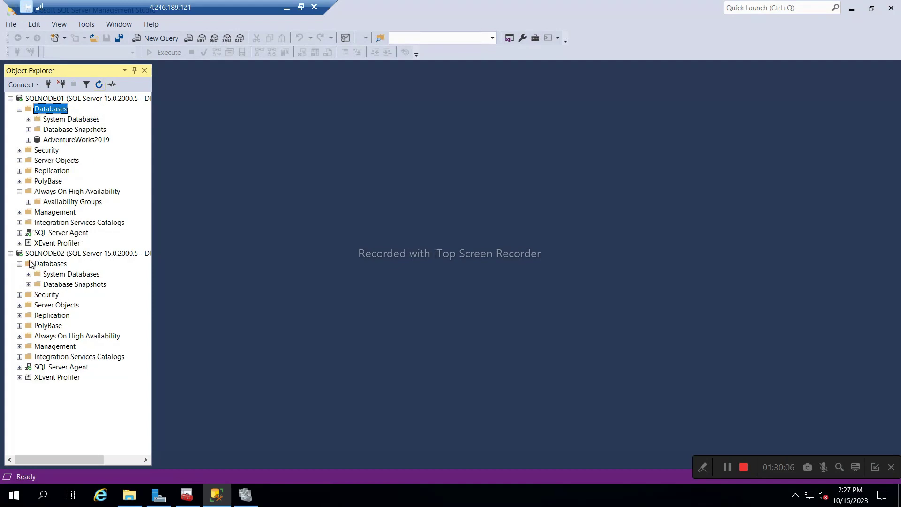
left_click(50, 264)
left_click(99, 84)
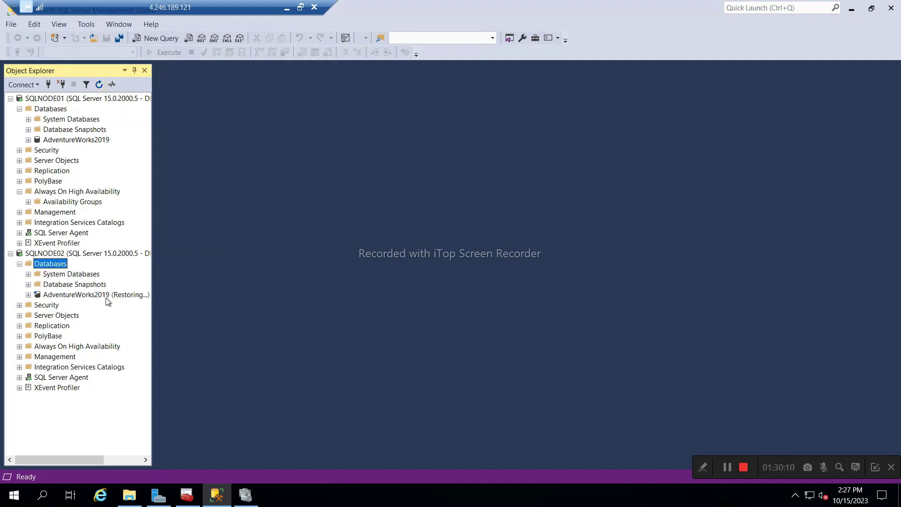
left_click(49, 192)
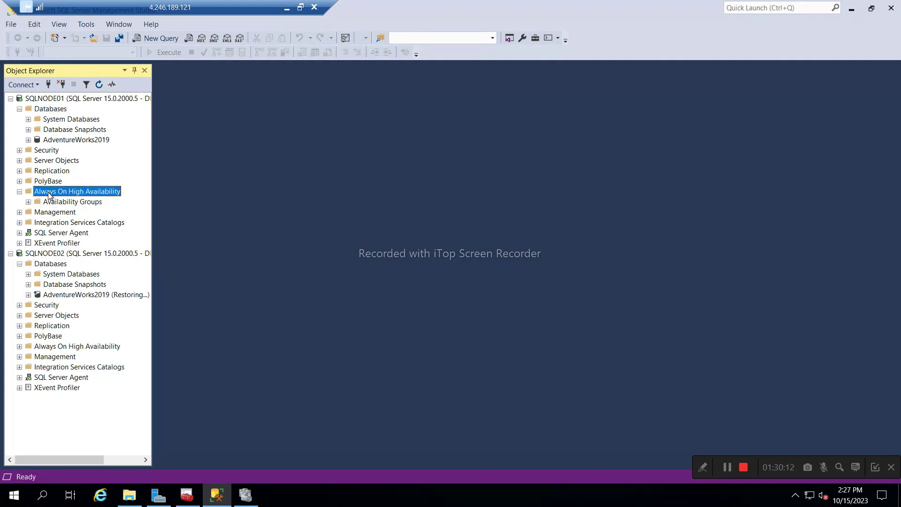
Start the New Availability Group Wizard as SQL_AOAG with database level health detection, including AdventureWorks2019.
right_click(49, 193)
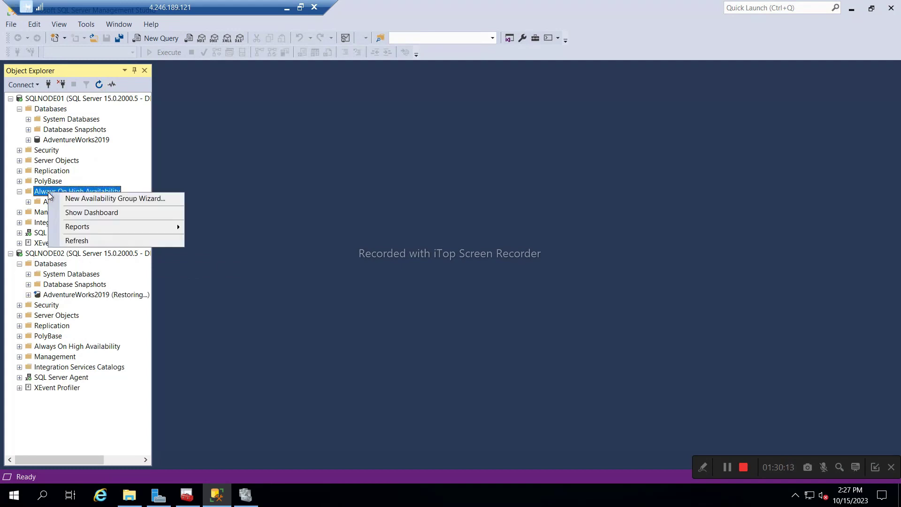
left_click(79, 199)
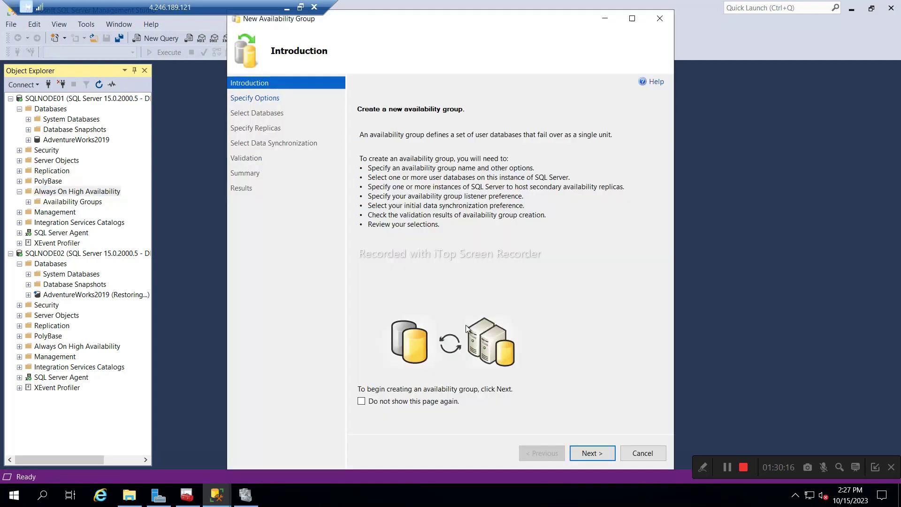
left_click(592, 454)
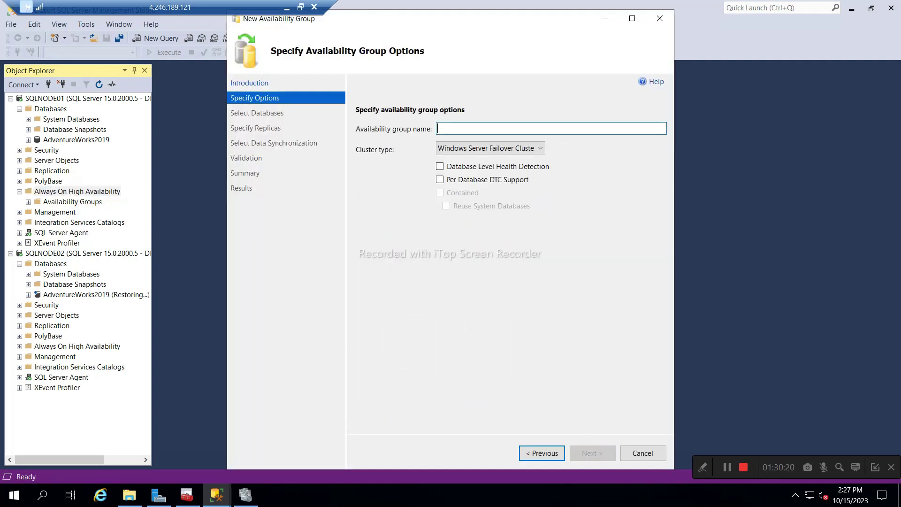
key("Caps_Lock")
type("SQL_AOAG")
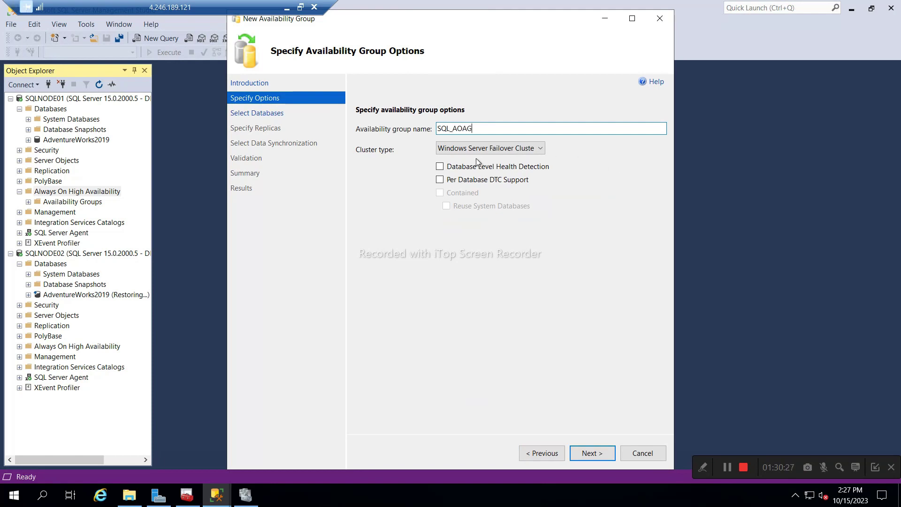
left_click(440, 166)
left_click(603, 454)
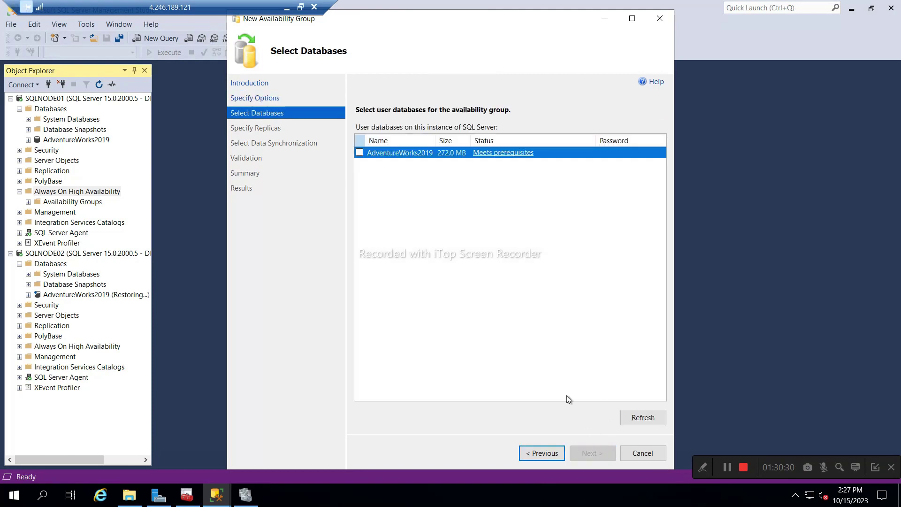
left_click(360, 153)
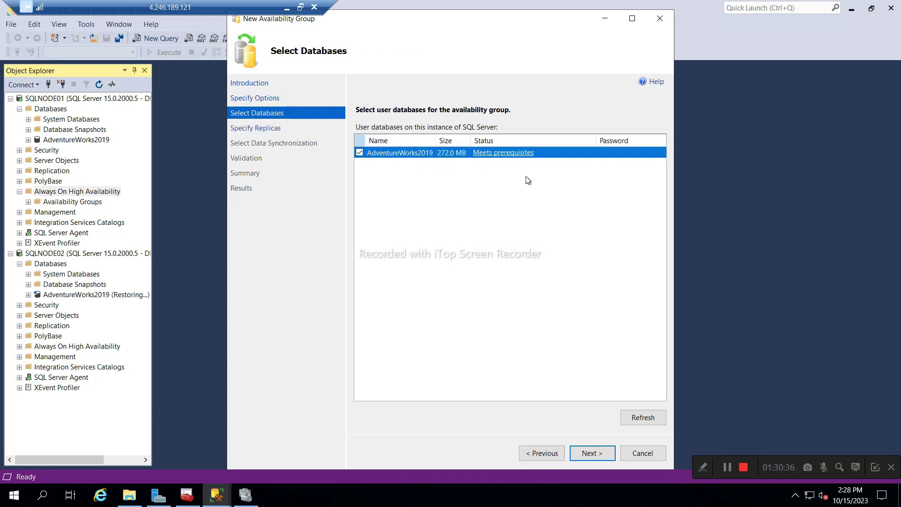
left_click(592, 453)
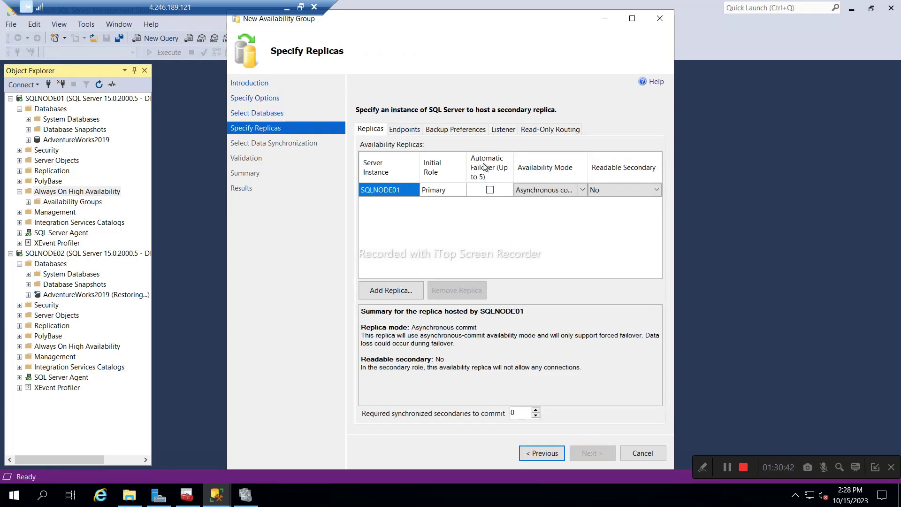
Add SQLNODE02 as a replica; make both replicas synchronous, automatic-failover, readable secondary Yes.
left_click(491, 191)
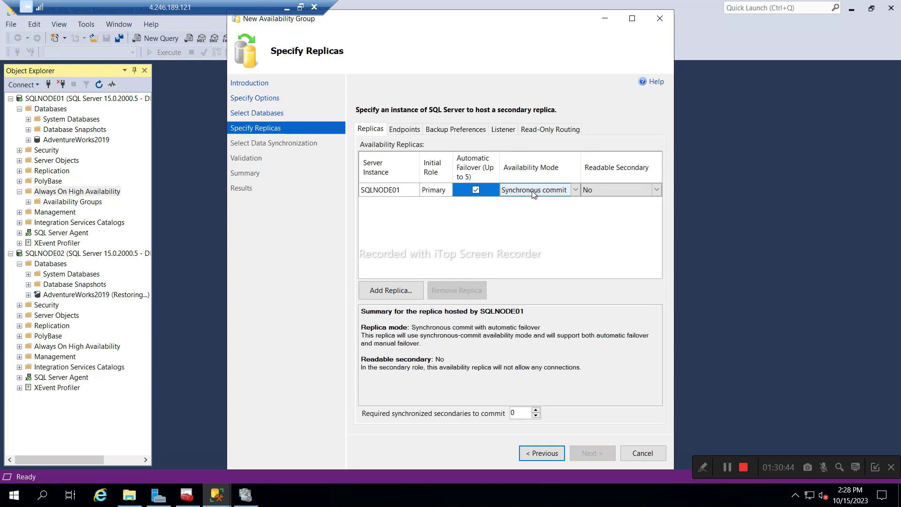
left_click(571, 193)
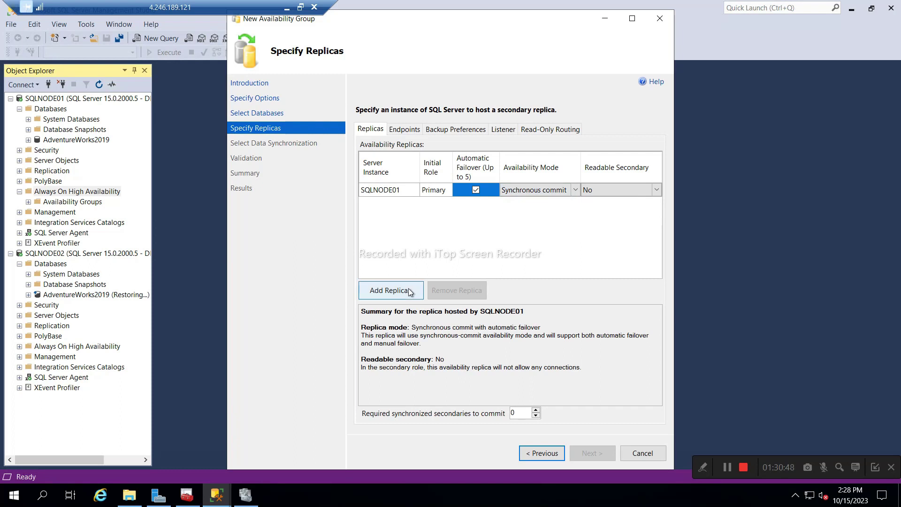
left_click(391, 290)
left_click(411, 261)
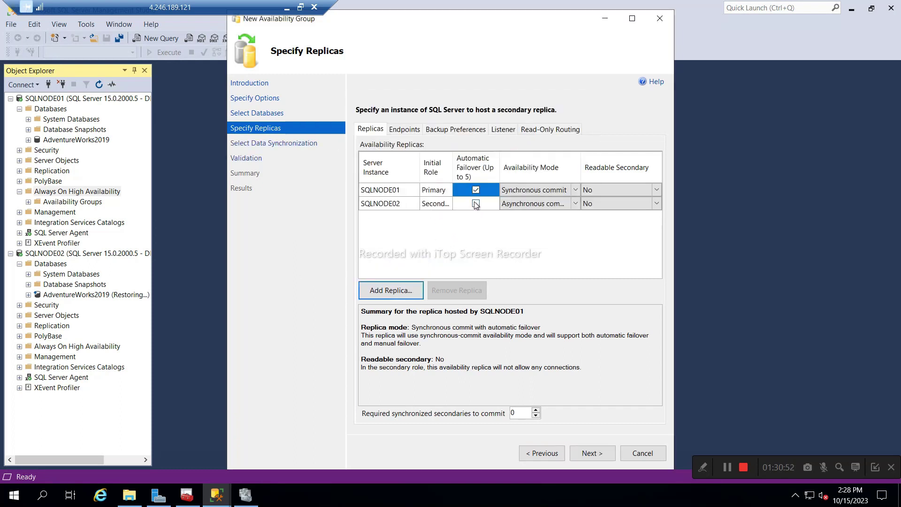
left_click(476, 203)
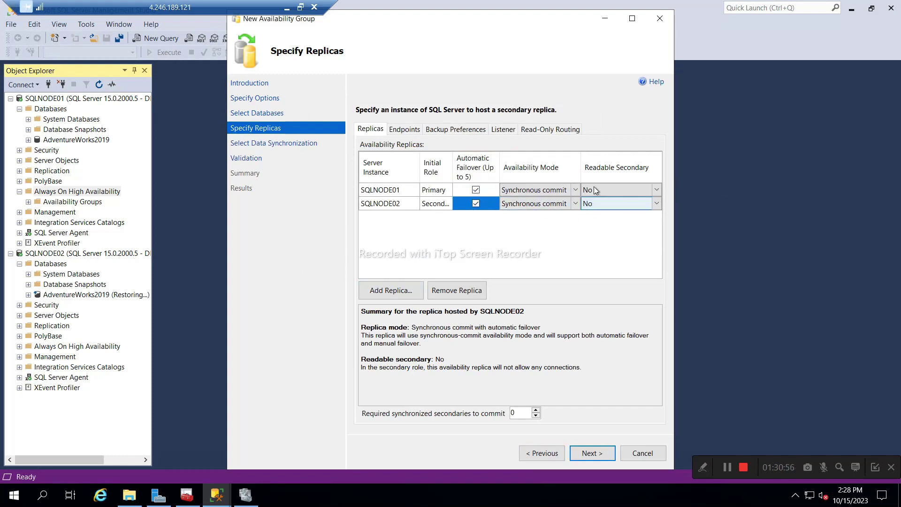
left_click(656, 191)
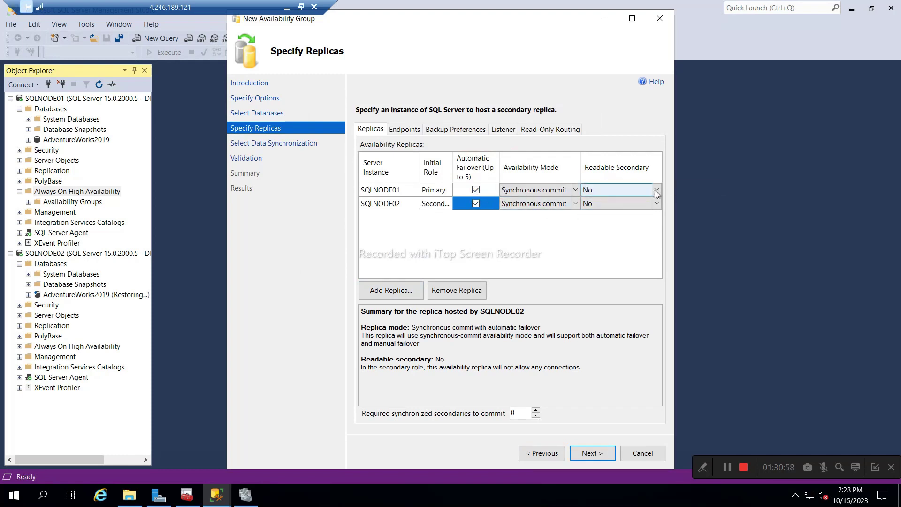
left_click(656, 191)
left_click(644, 205)
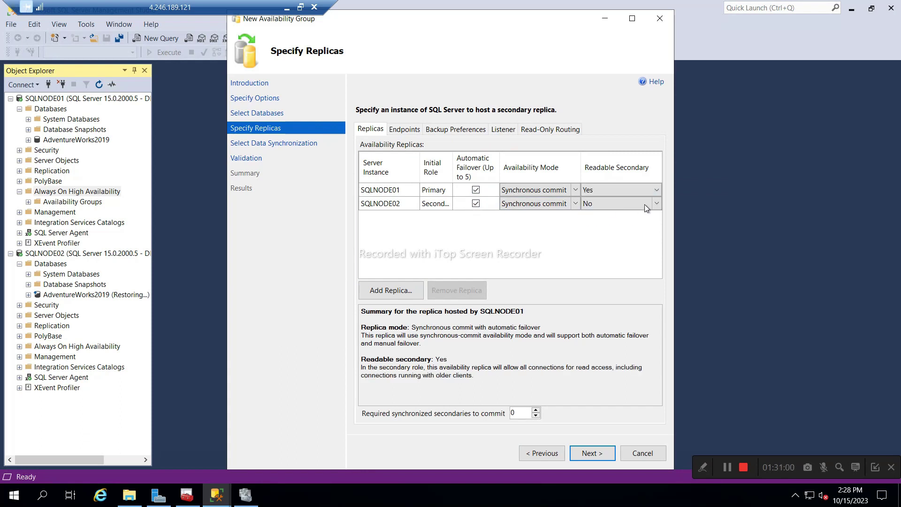
left_click(657, 204)
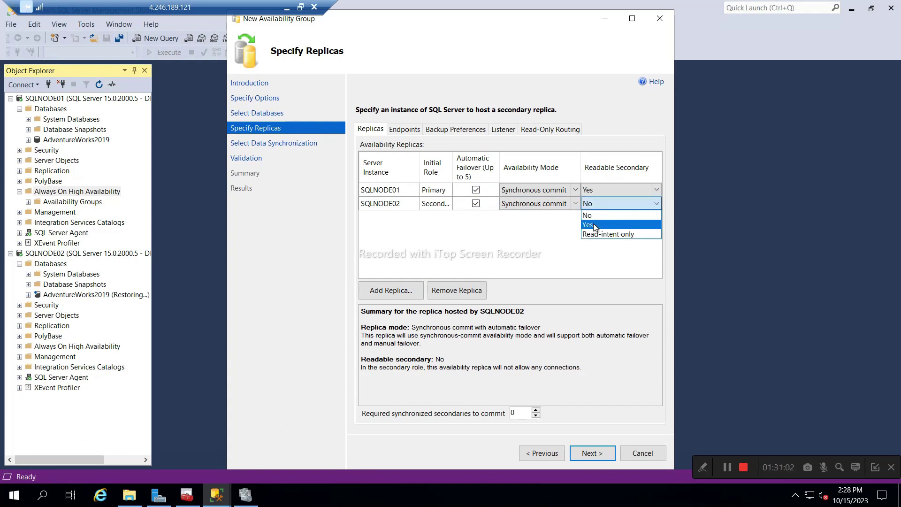
left_click(593, 224)
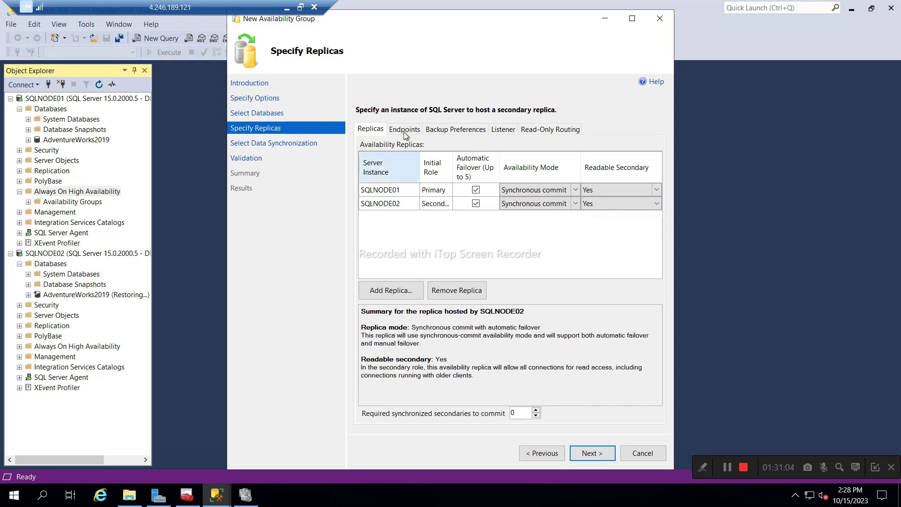
Review the Endpoints, Backup Preferences, Listener and Read-Only Routing tabs, then return to Replicas.
left_click(405, 132)
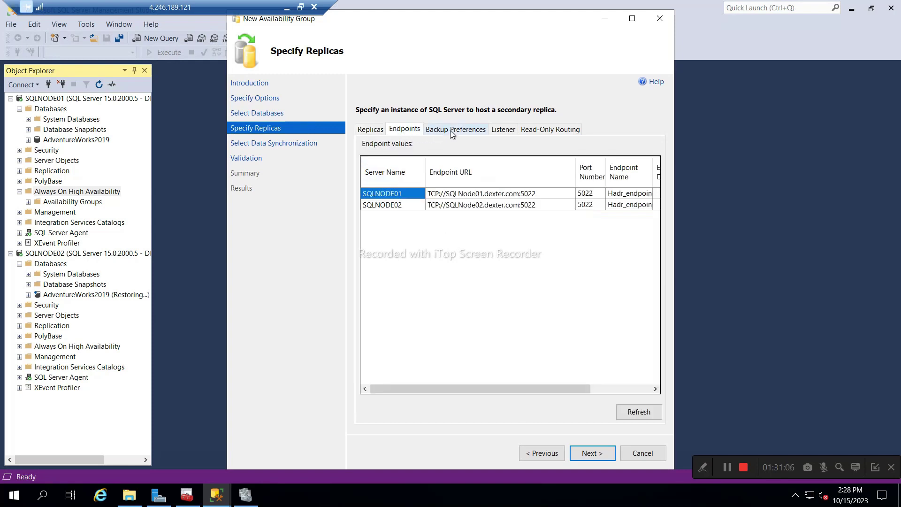
left_click(451, 133)
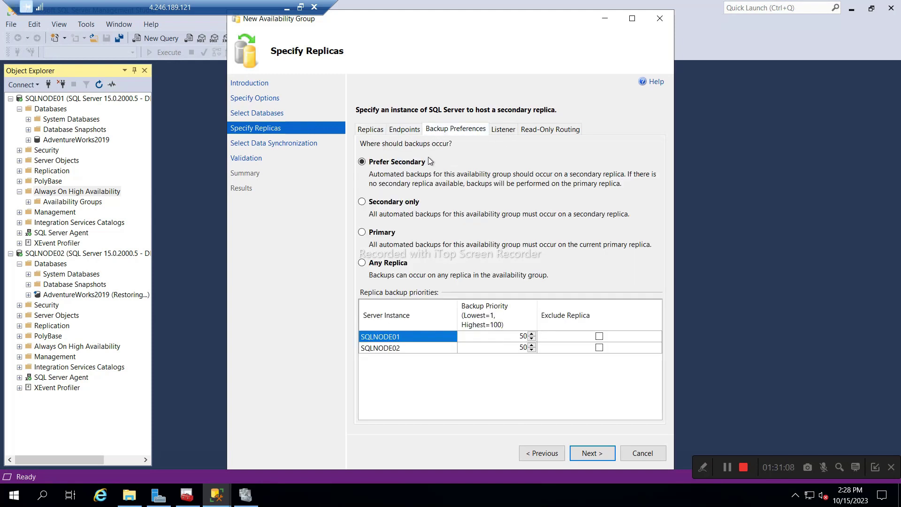
left_click(503, 131)
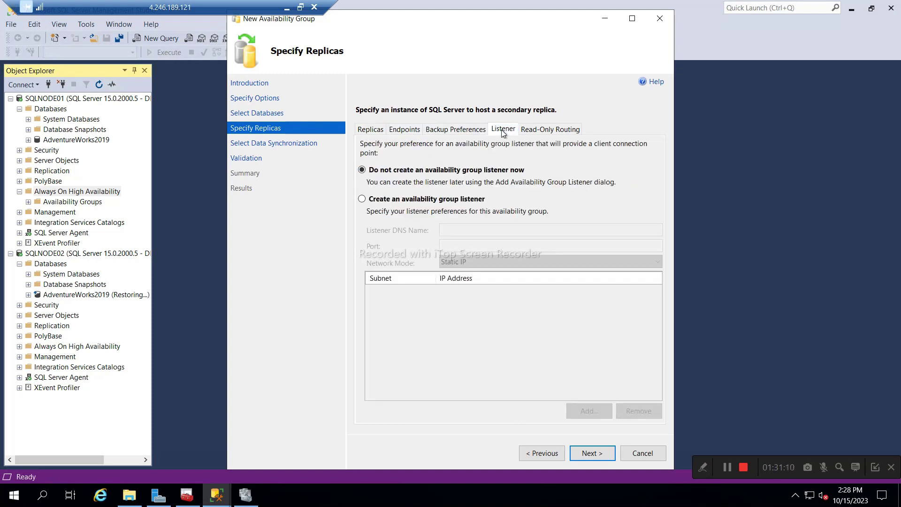
left_click(542, 133)
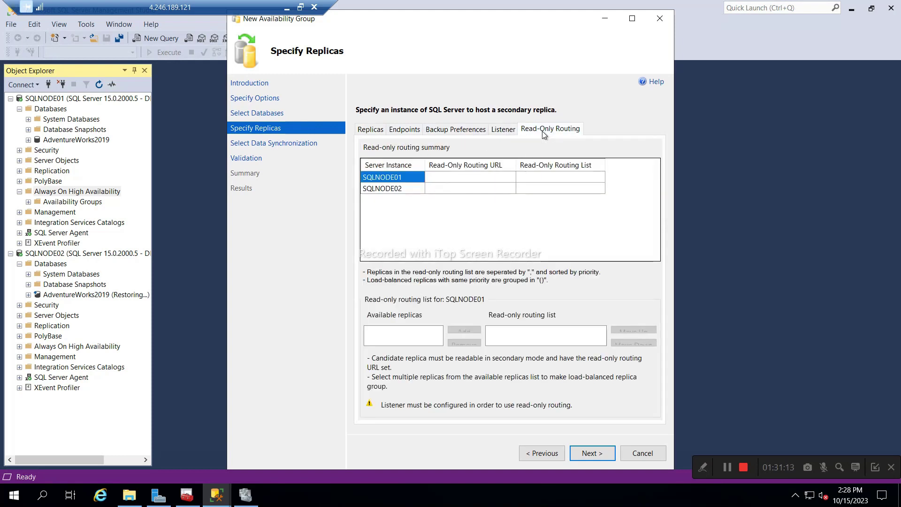
left_click(371, 131)
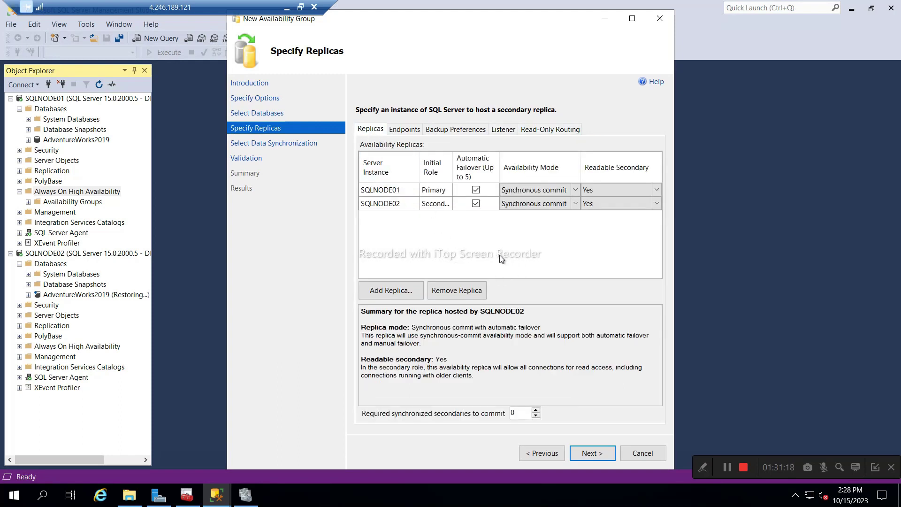
Choose Join only data synchronization, pass validation, review the summary and finish the wizard.
left_click(593, 453)
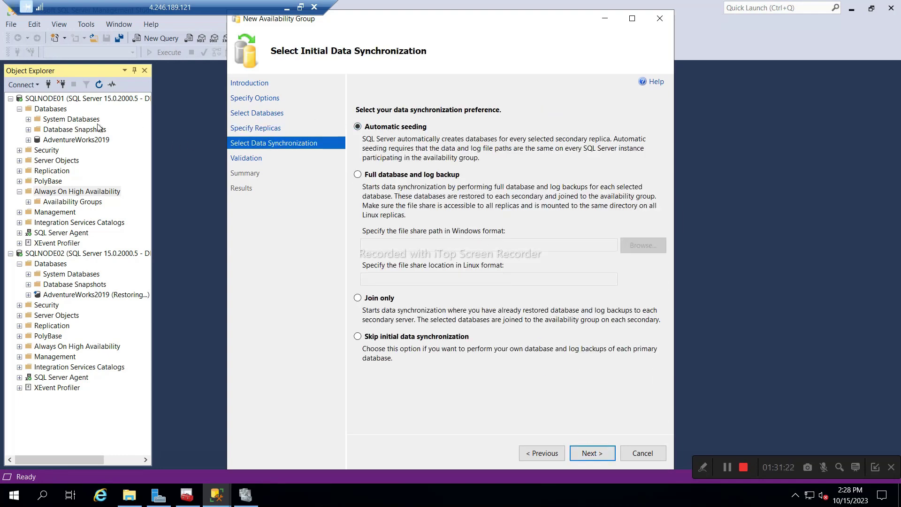
left_click(358, 299)
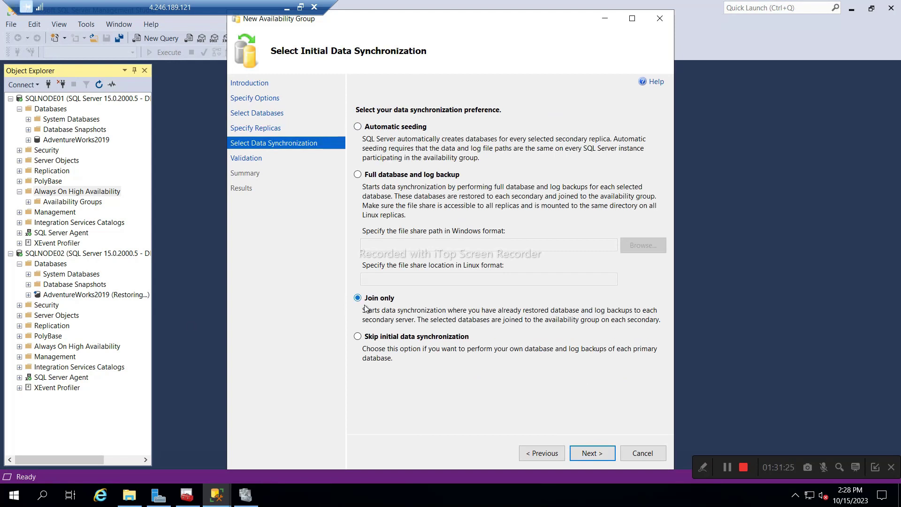
left_click(593, 454)
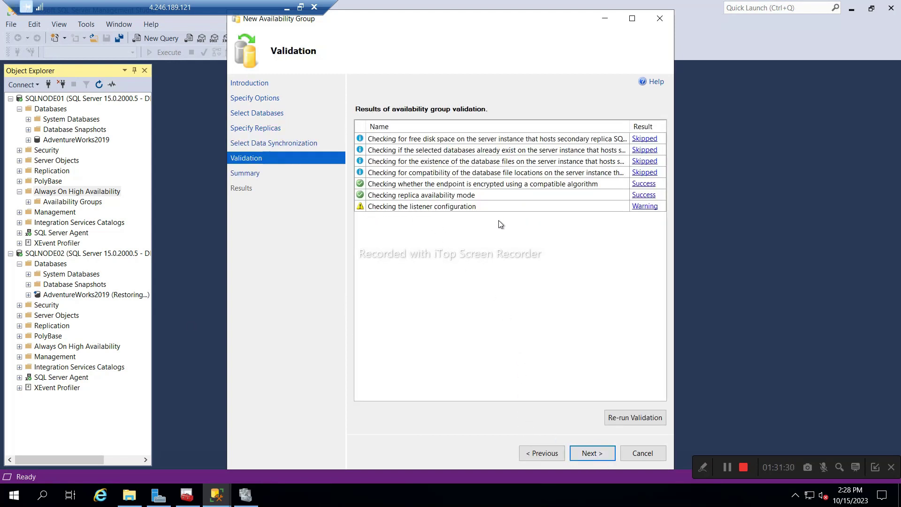
left_click(585, 455)
scroll(445, 183, "down", 3)
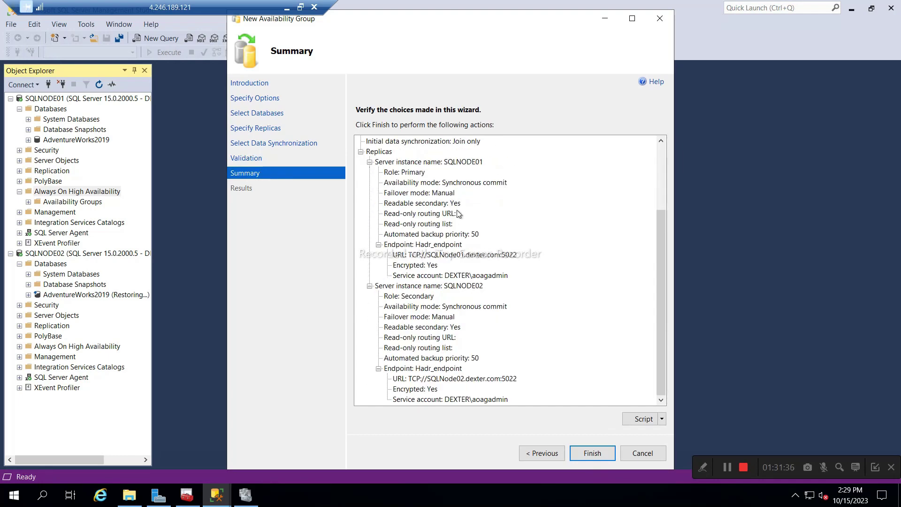
left_click(597, 452)
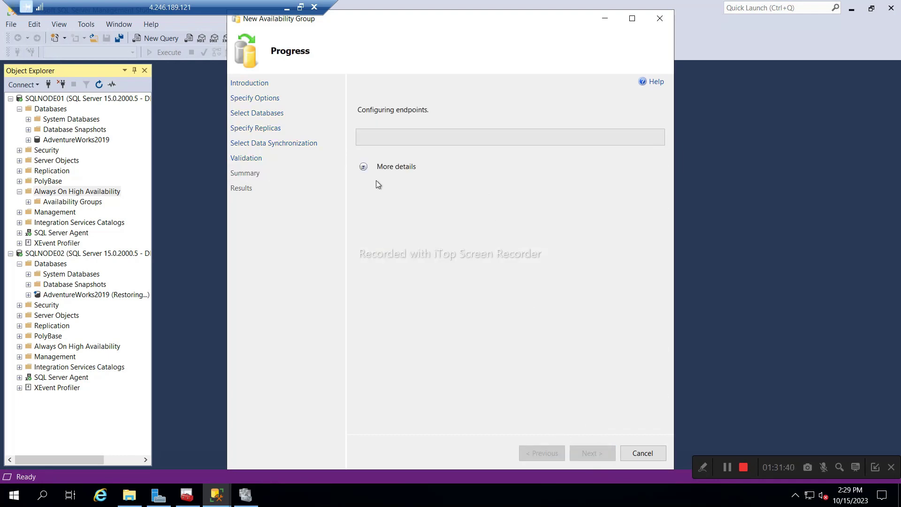
Follow the detailed progress until SQL_AOAG is created with AdventureWorks2019 joined on SQLNODE02.
left_click(363, 168)
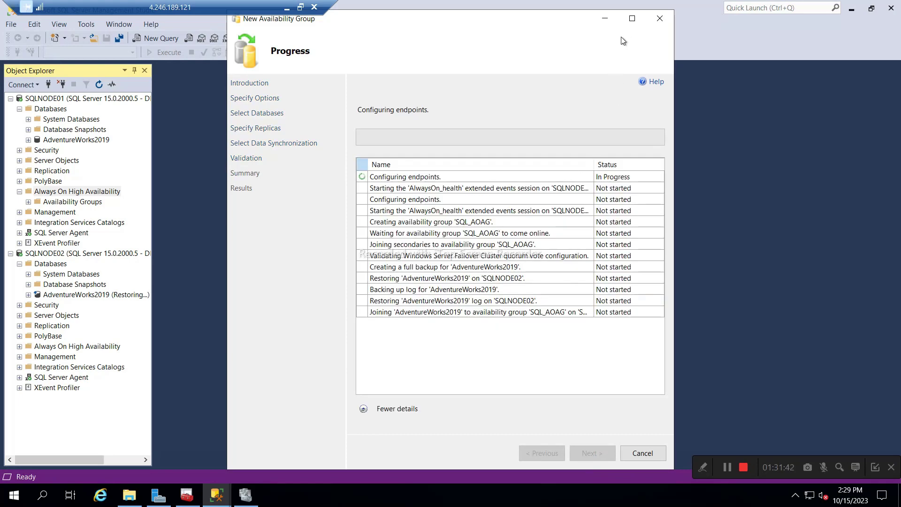
left_click(633, 18)
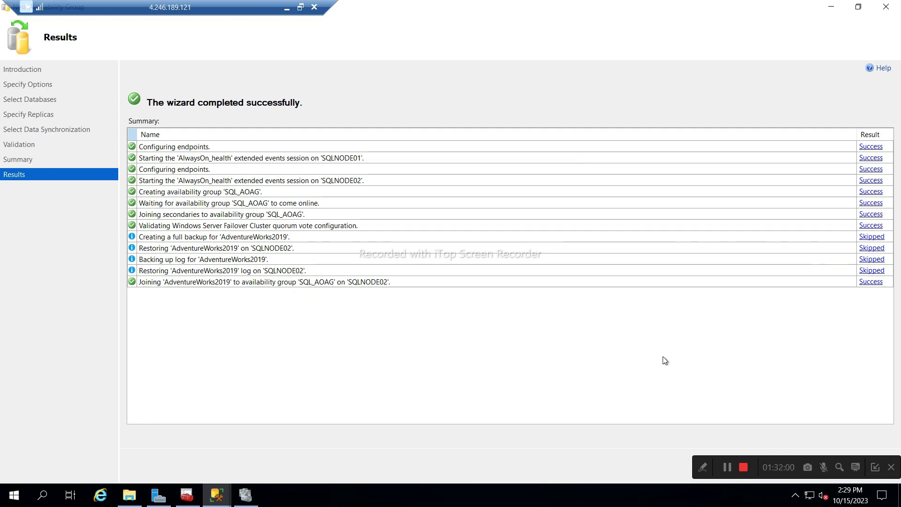
left_click(874, 469)
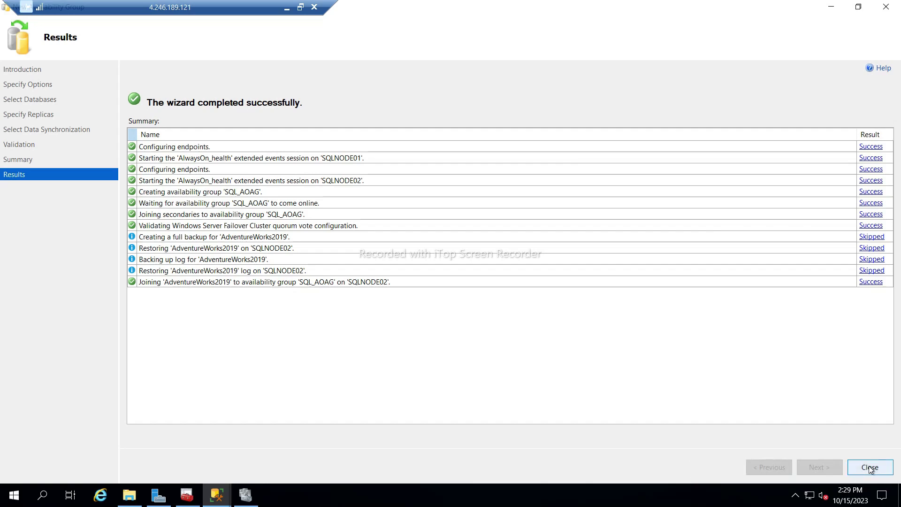
Close the wizard and expand SQL_AOAG's replicas and databases in Object Explorer.
left_click(870, 467)
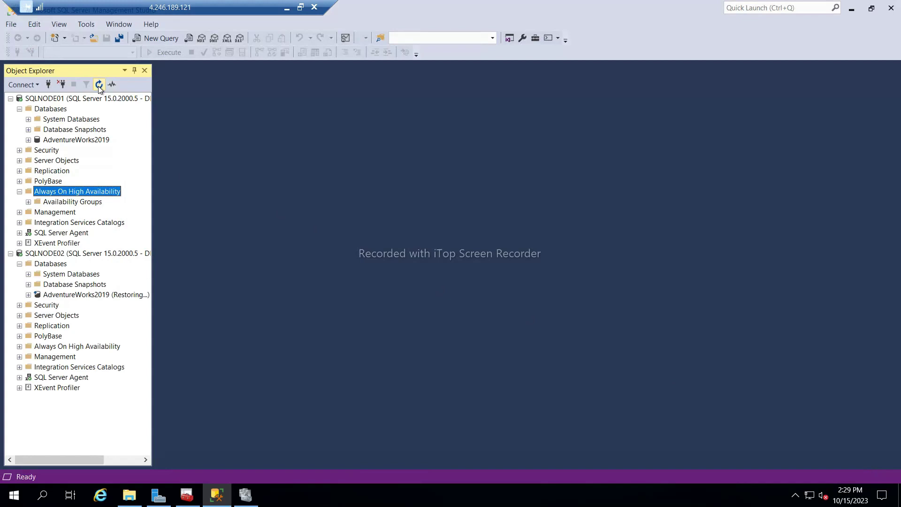
left_click(28, 202)
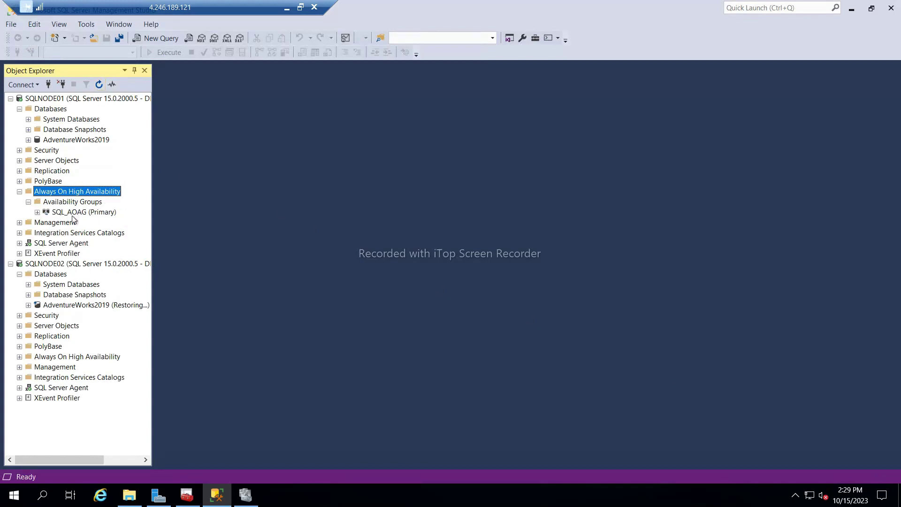
left_click(72, 214)
left_click(37, 212)
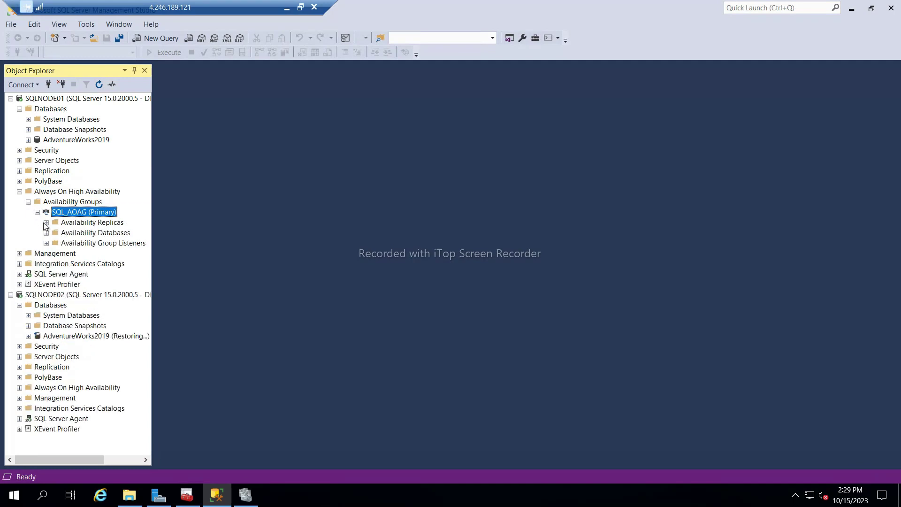
left_click(46, 222)
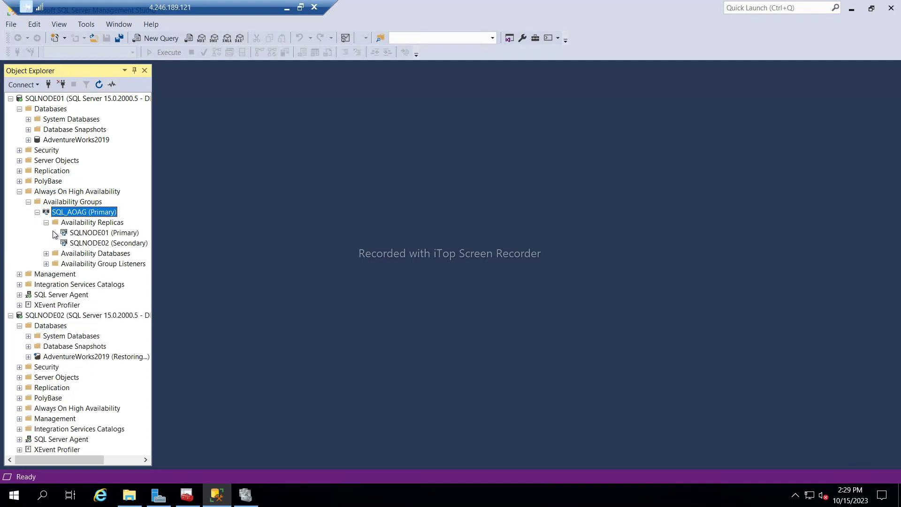
left_click(46, 254)
left_click(97, 264)
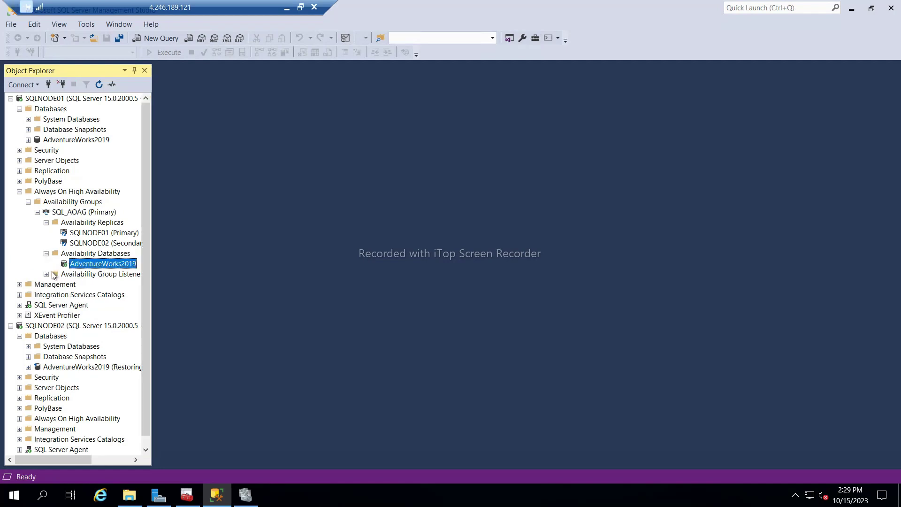
Open Add Listener on SQL_AOAG's Availability Group Listeners folder and minimize the SQLNODE01 session.
left_click(78, 276)
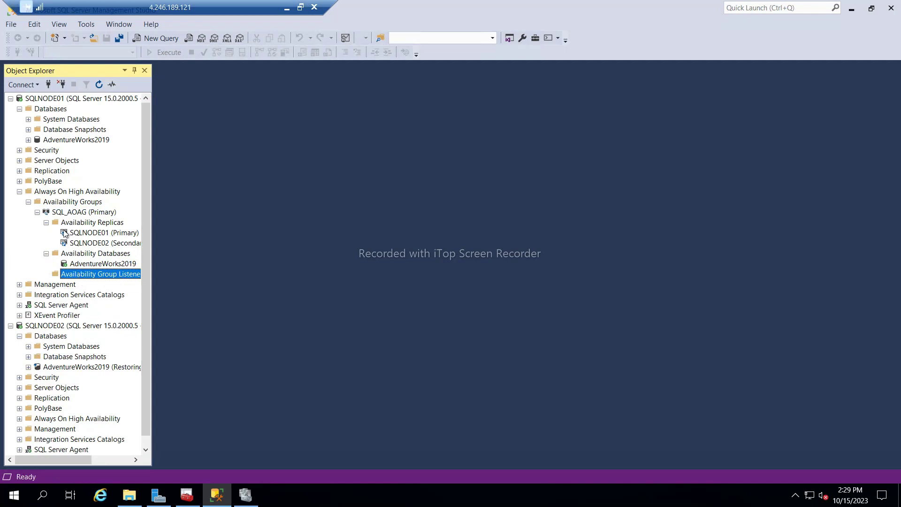
right_click(86, 281)
left_click(127, 284)
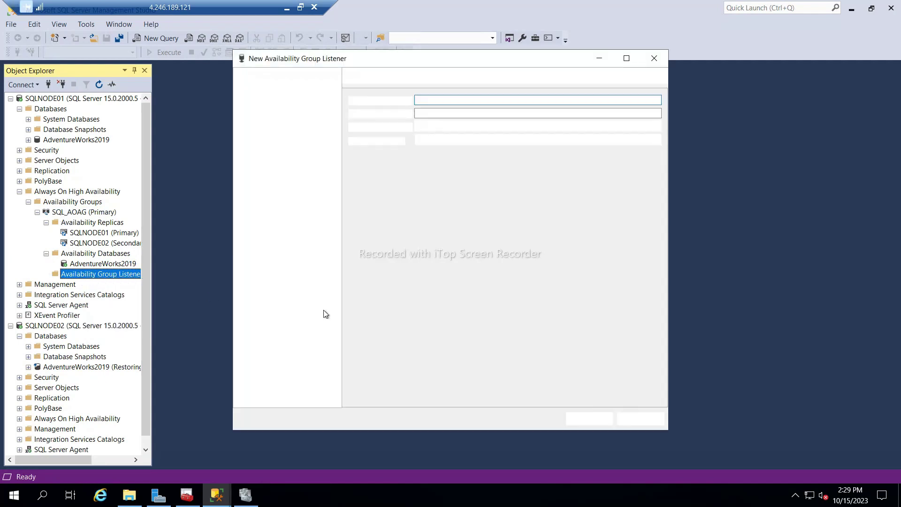
left_click(287, 8)
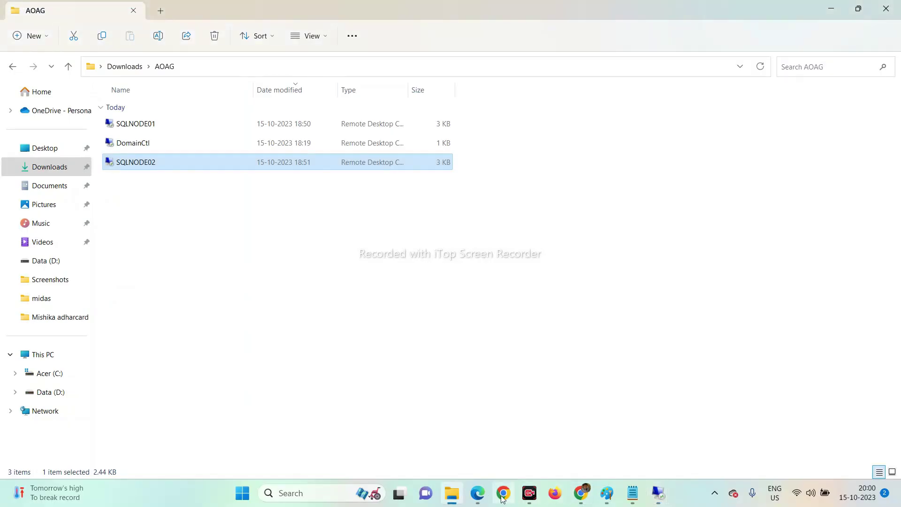
Check the network interfaces' private IPs 10.0.0.4–10.0.0.6 in the Azure portal, then return to SQLNODE01.
left_click(478, 493)
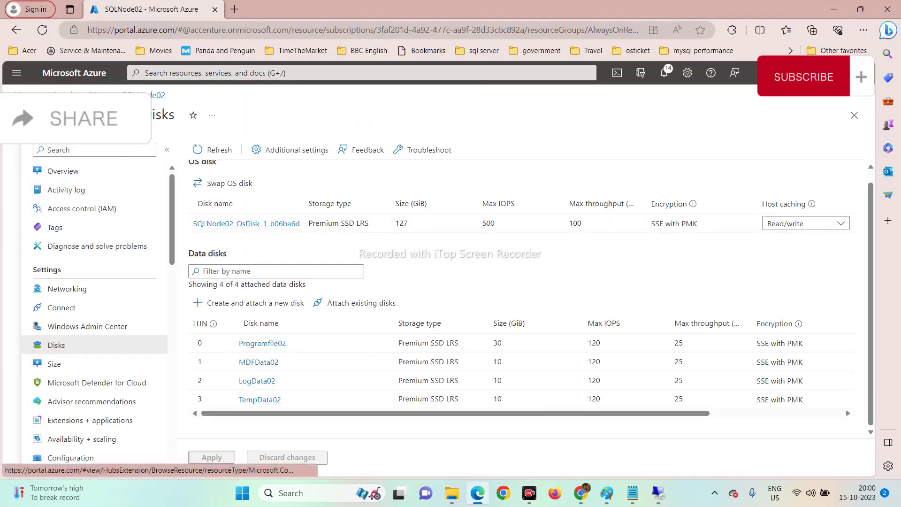
left_click(66, 95)
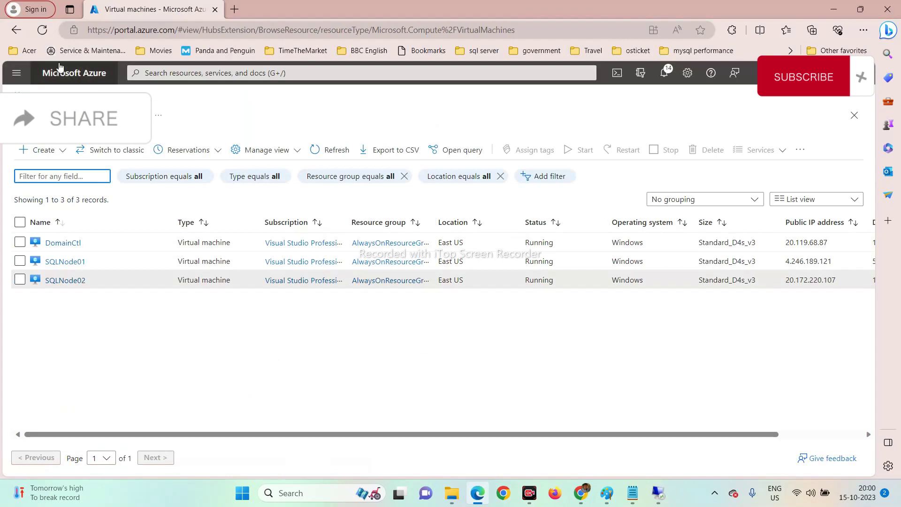
left_click(60, 70)
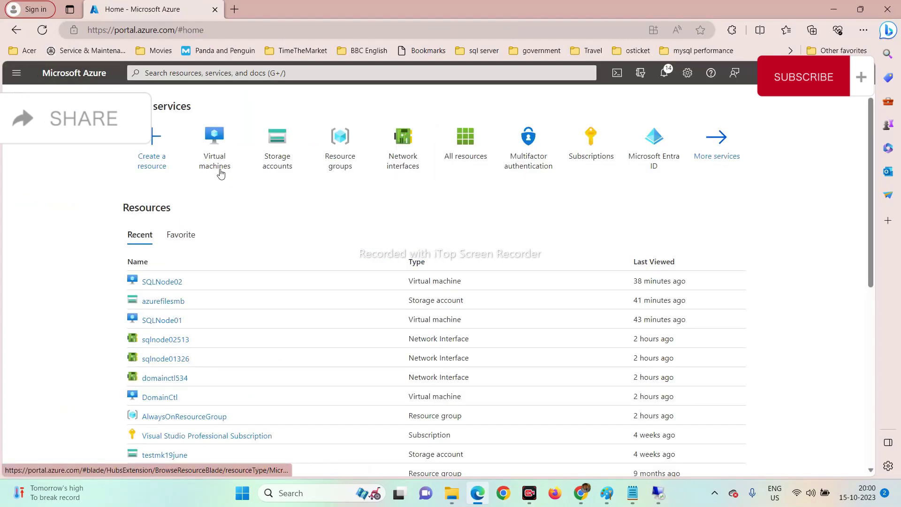
left_click(400, 178)
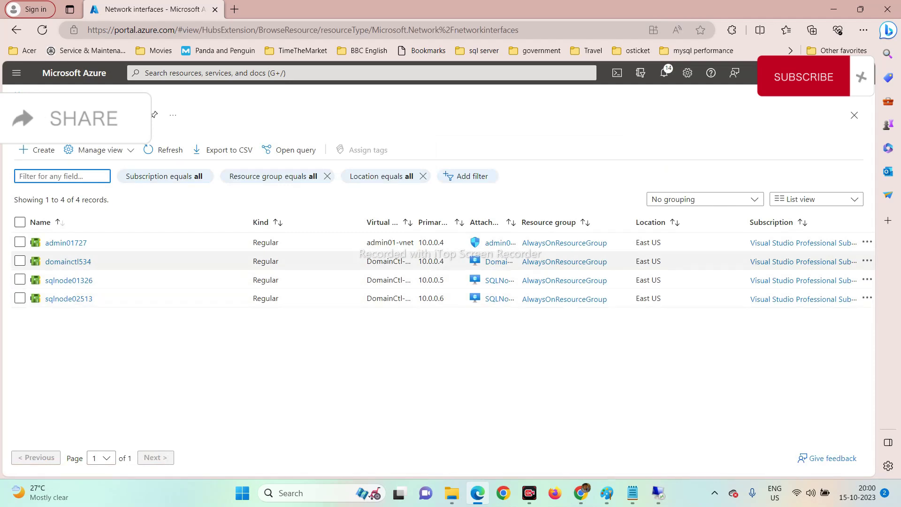
mouse_move(663, 499)
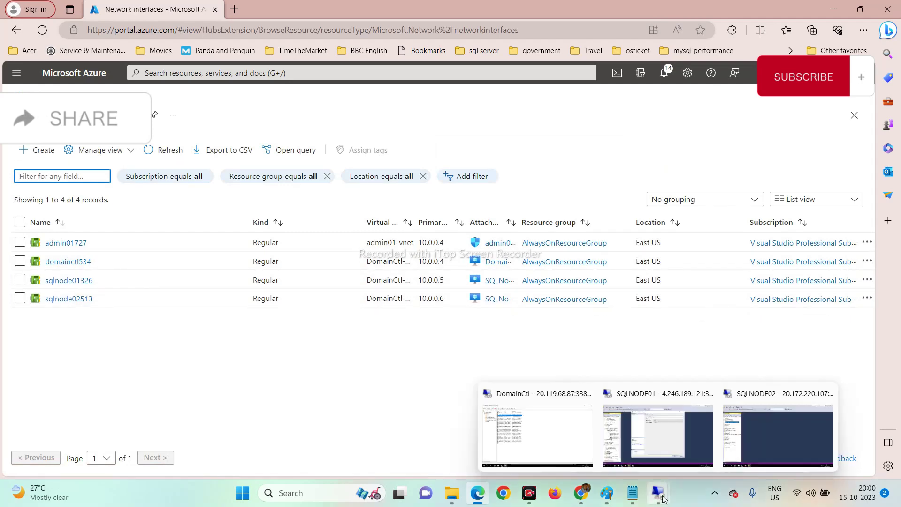
left_click(655, 430)
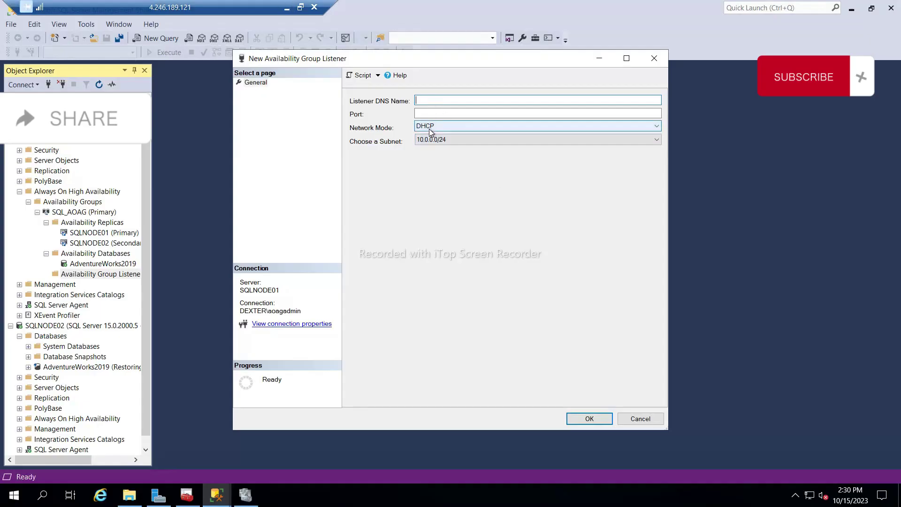
Give the listener a static IP address 10.0.0.10 in subnet 10.0.0.0/24.
left_click(429, 128)
left_click(430, 143)
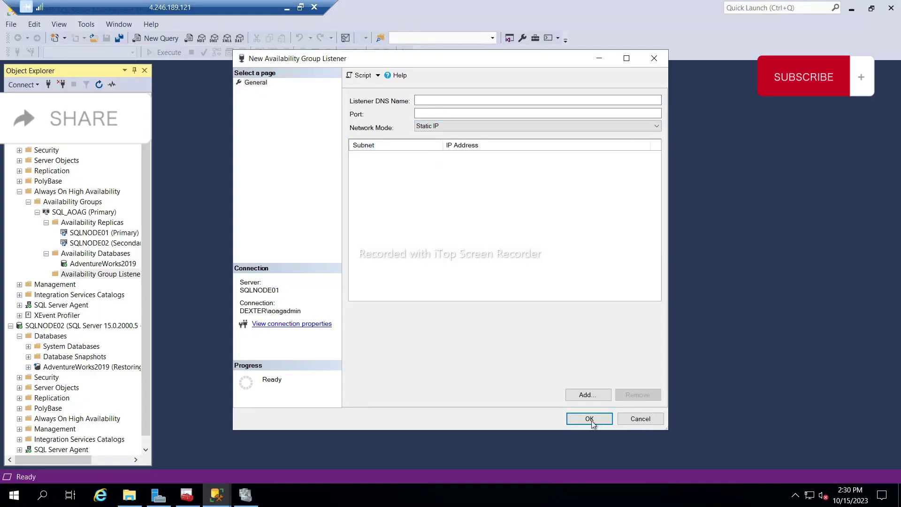
left_click(586, 395)
left_click(405, 219)
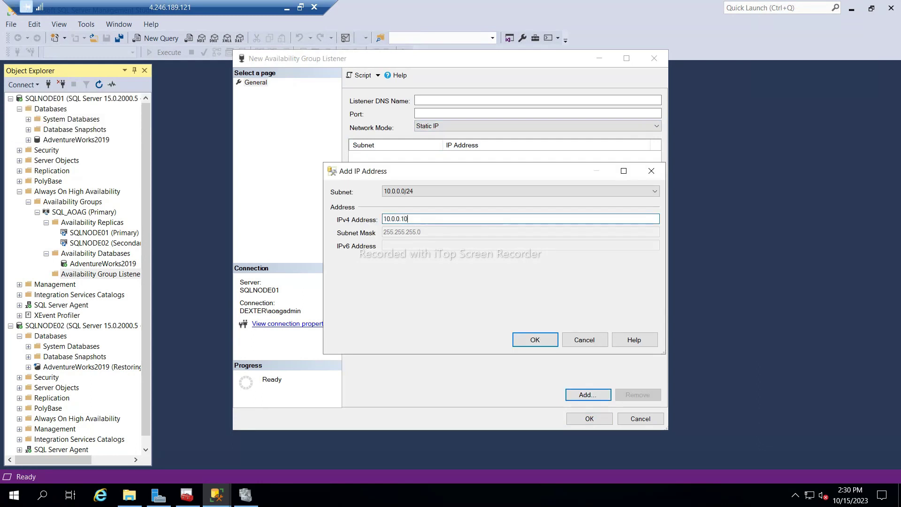
left_click(535, 341)
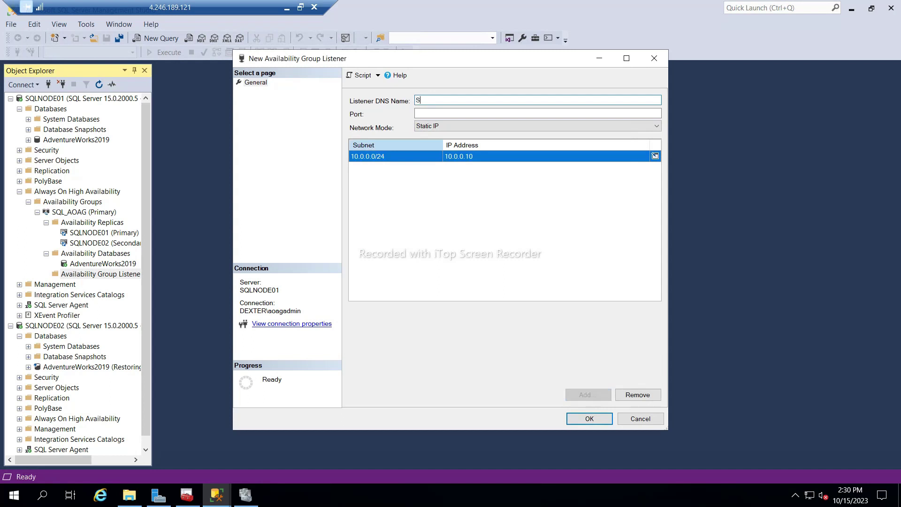
Name the listener SQL_Listner on port 1433 and create it.
type("SQL_L")
key("Caps_Lock")
type("istner")
key("Tab")
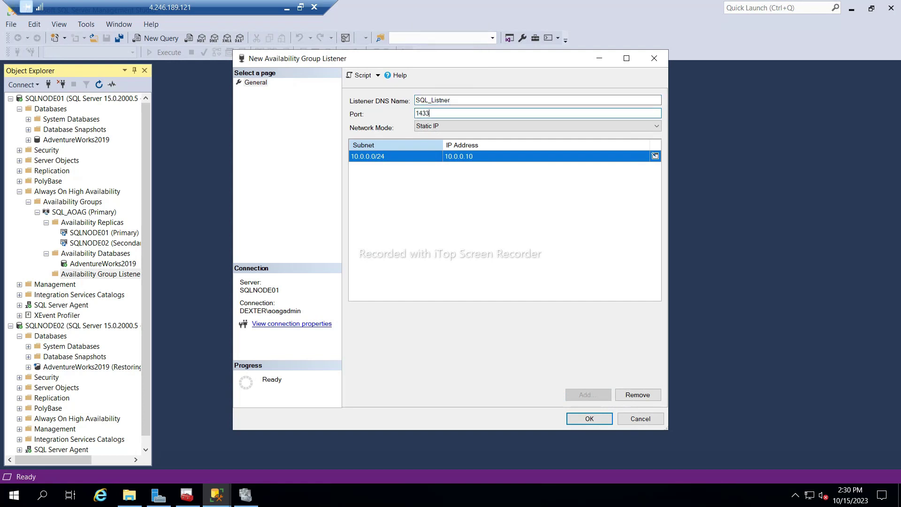
left_click(592, 415)
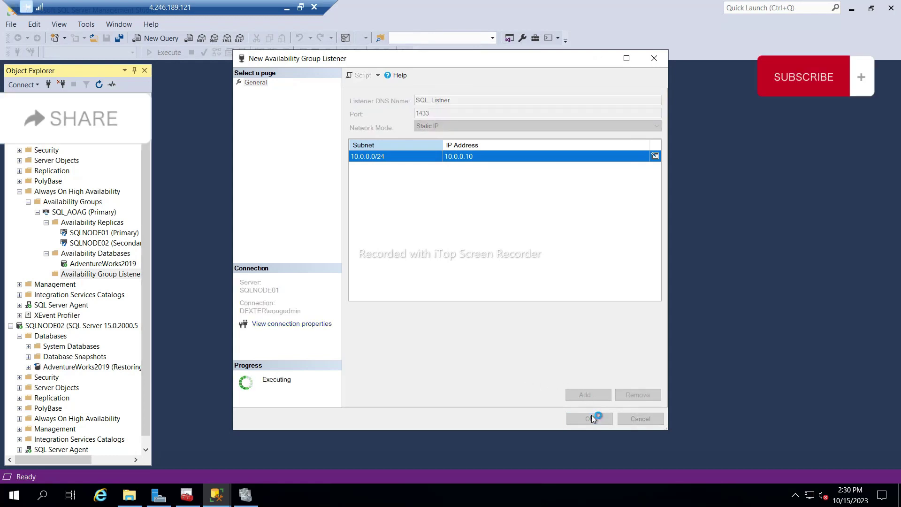
left_click(287, 8)
Tick the admin01727 network interface in Azure and return to the SQLNODE01 session.
left_click(20, 243)
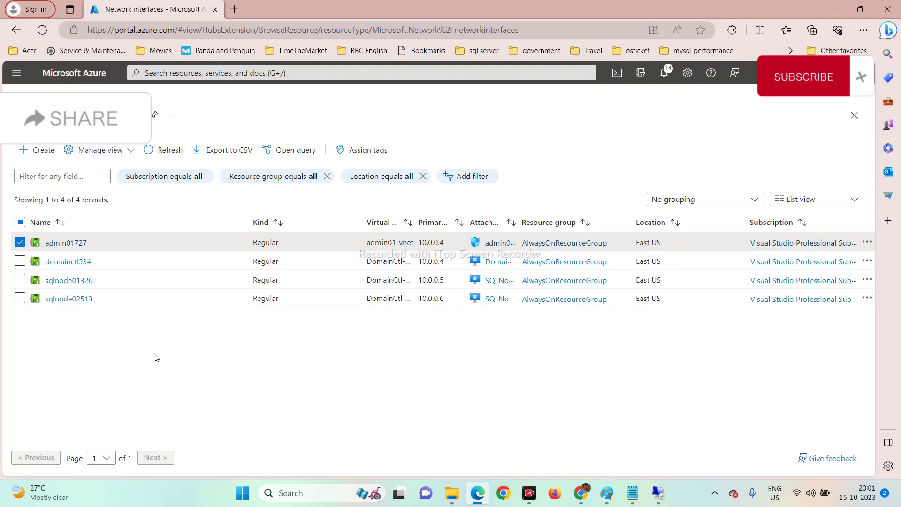
left_click(659, 493)
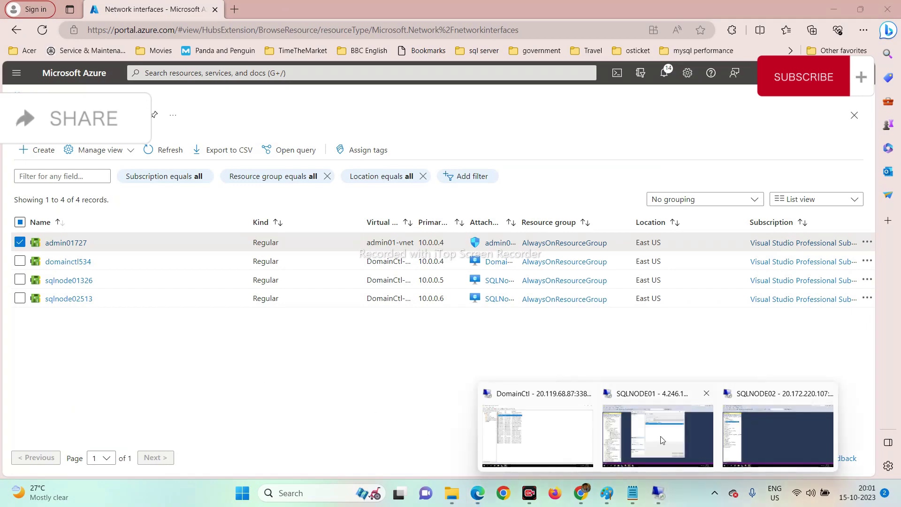
left_click(660, 436)
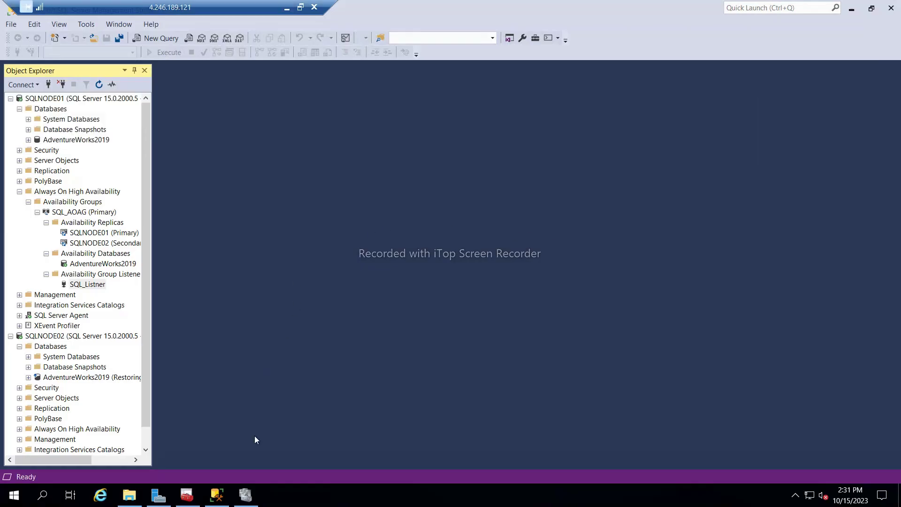
Connect Object Explorer to the Database Engine through the sql_listner listener.
left_click(85, 285)
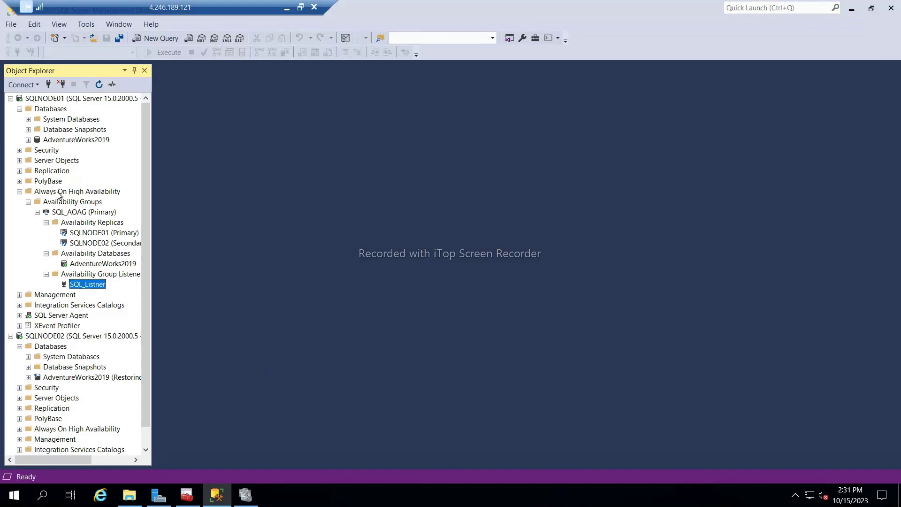
left_click(23, 85)
left_click(29, 95)
type("sql")
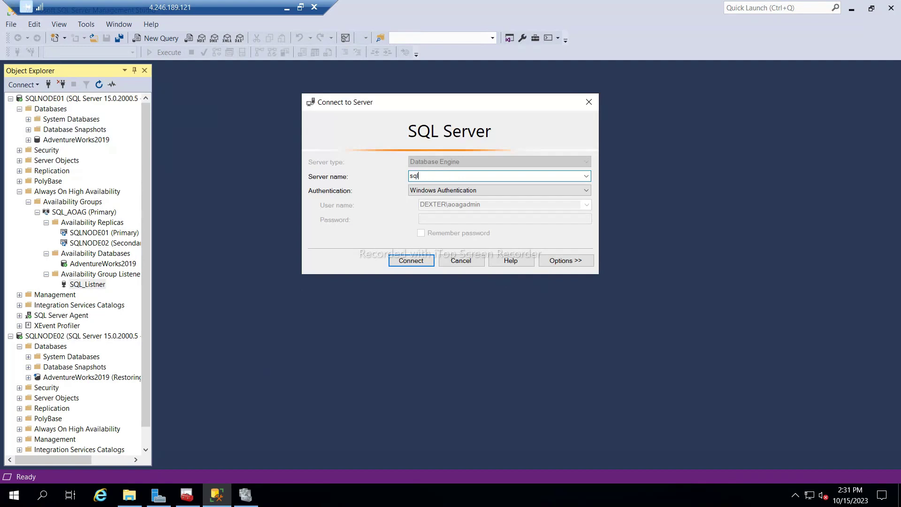
type("_listner")
key("Return")
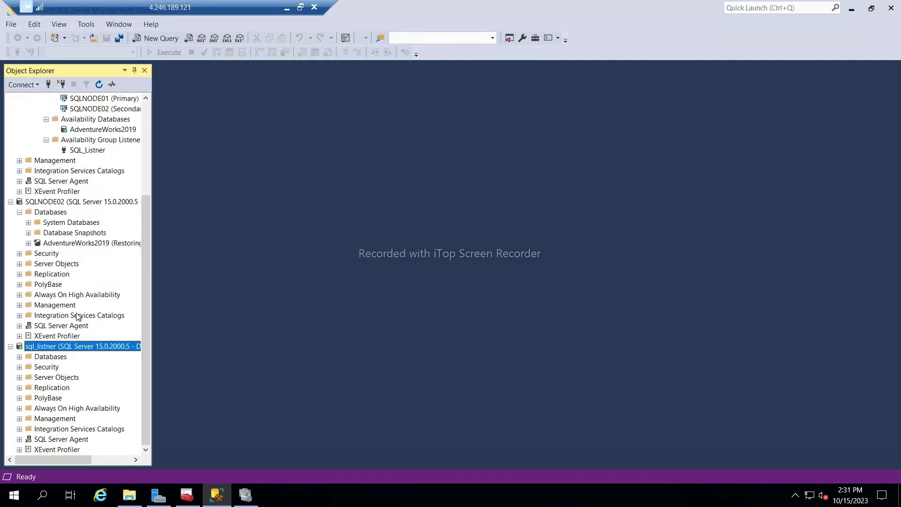
Select the SQL_AOAG availability group and bring up its actions.
scroll(80, 312, "up", 4)
left_click(53, 202)
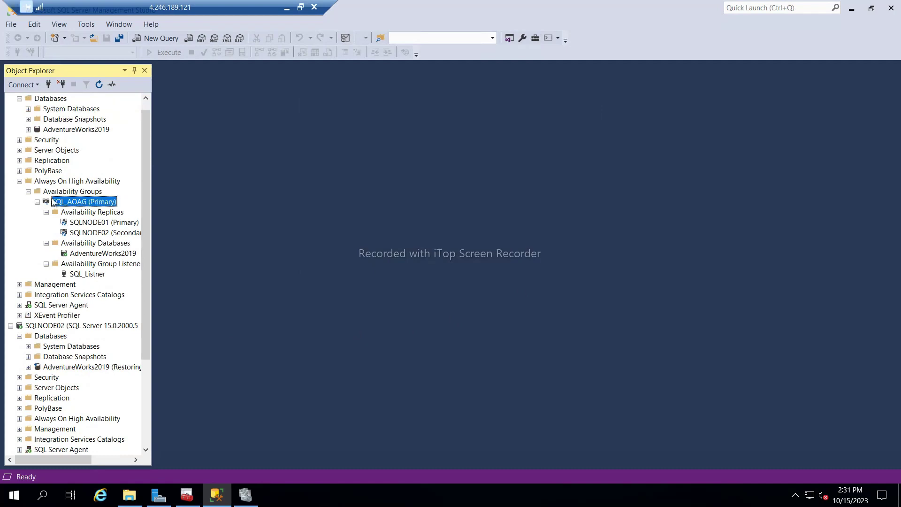
right_click(53, 202)
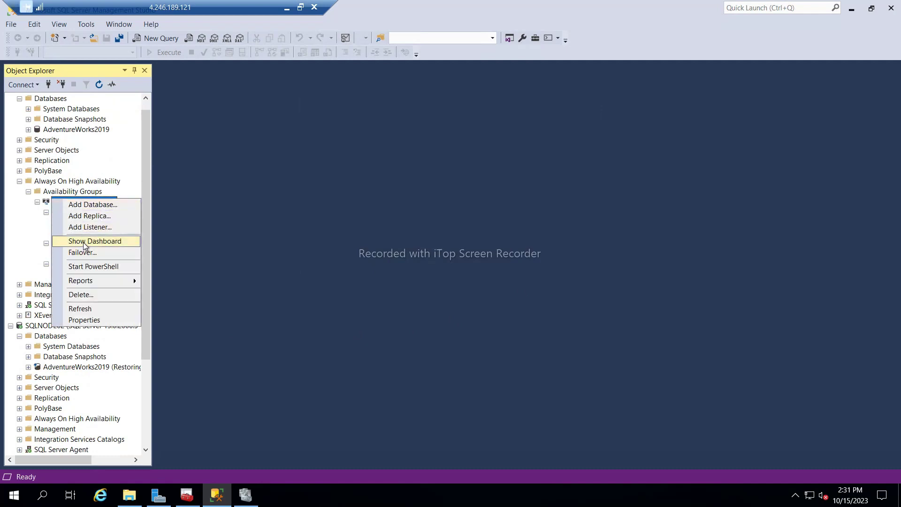
Show the SQL_AOAG dashboard and autofit the Name and Failover Readiness columns to show full values.
key("Escape")
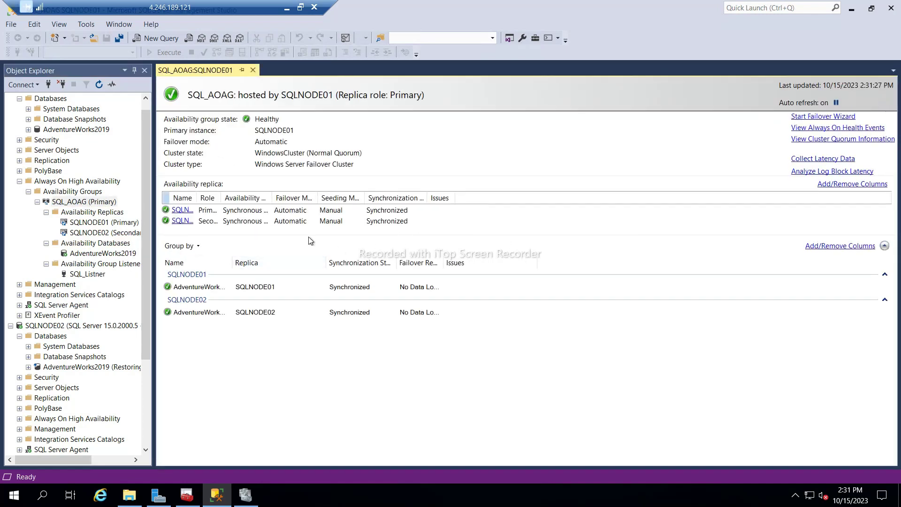
double_click(196, 198)
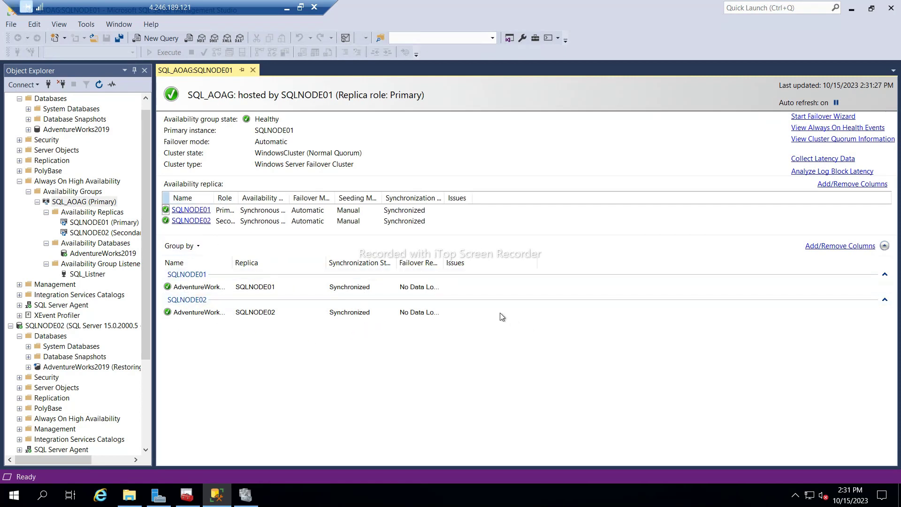
double_click(444, 263)
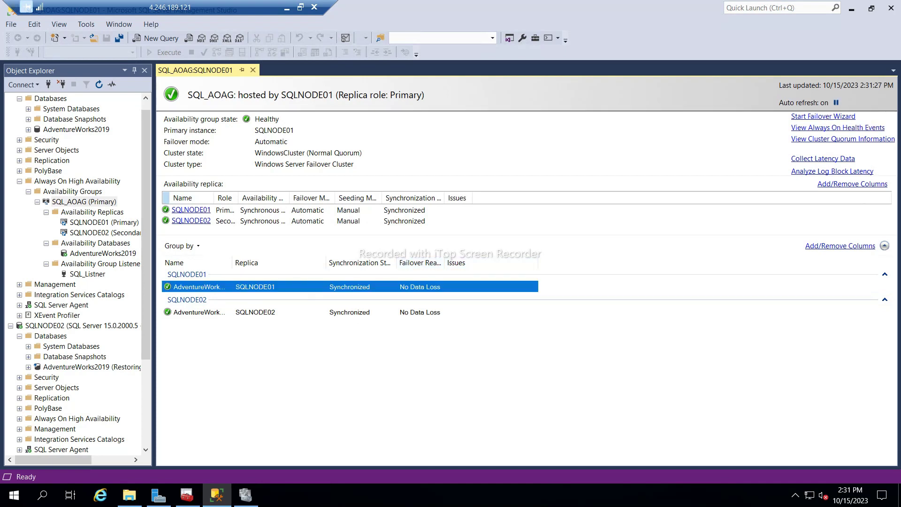
Start a manual failover of SQL_AOAG, choosing SQLNODE02 as the new primary and connecting to it.
left_click(823, 116)
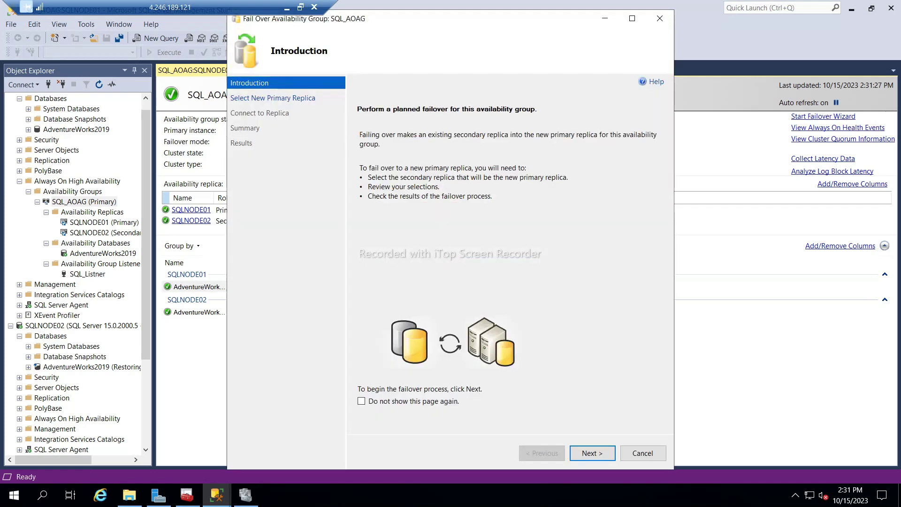
left_click(589, 453)
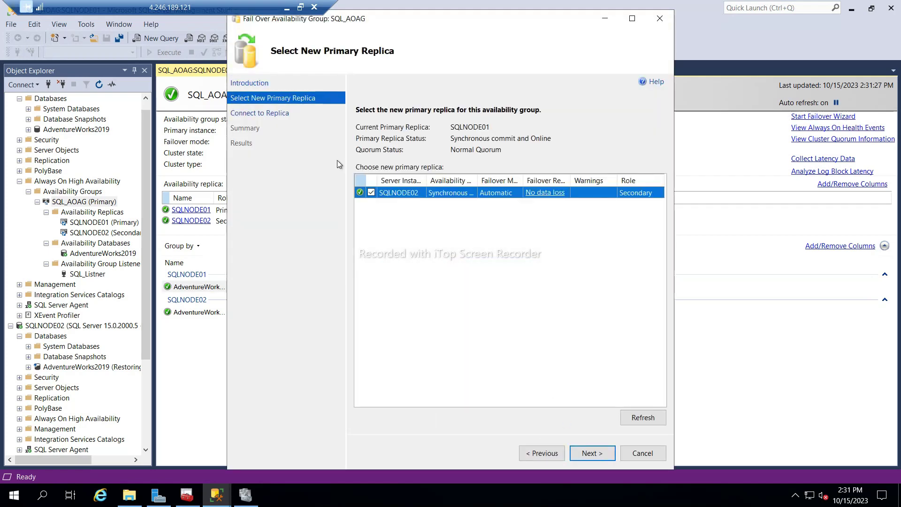
left_click(593, 454)
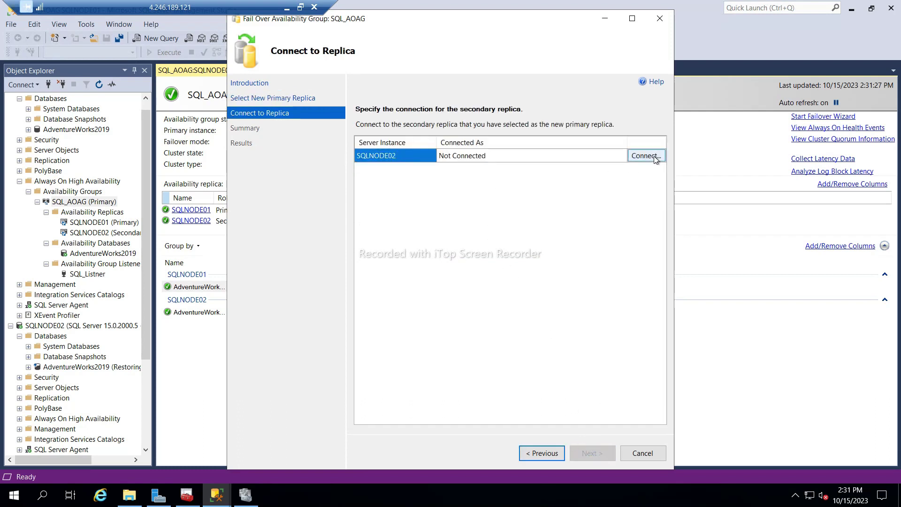
left_click(646, 155)
left_click(412, 261)
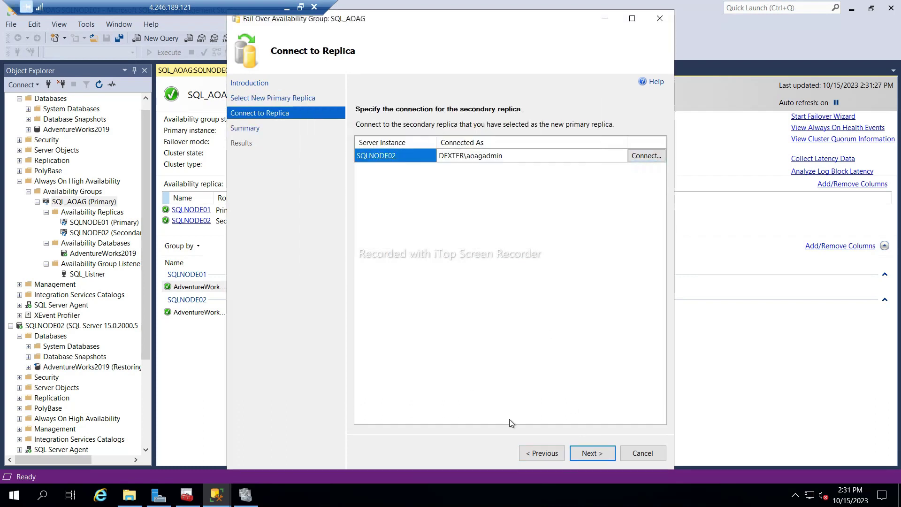
Run the failover to SQLNODE02, check the detailed progress steps succeeded, and close the wizard.
left_click(592, 454)
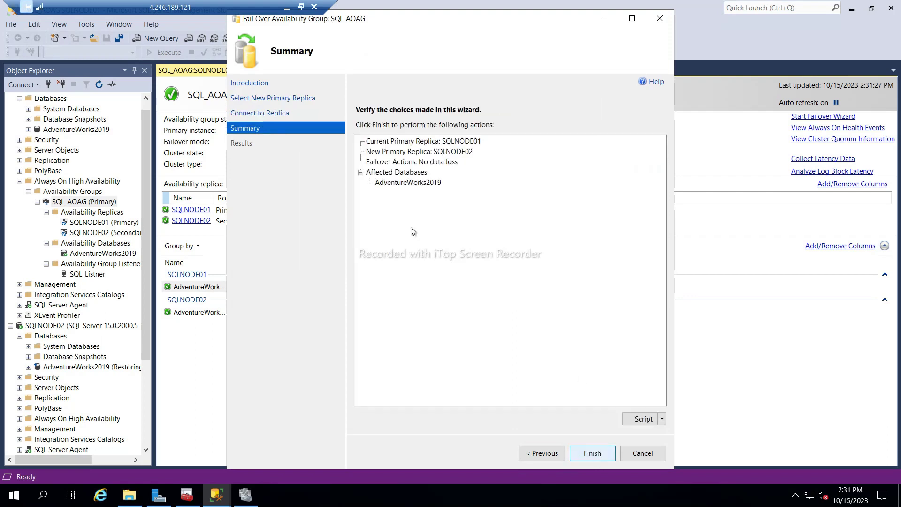
left_click(592, 448)
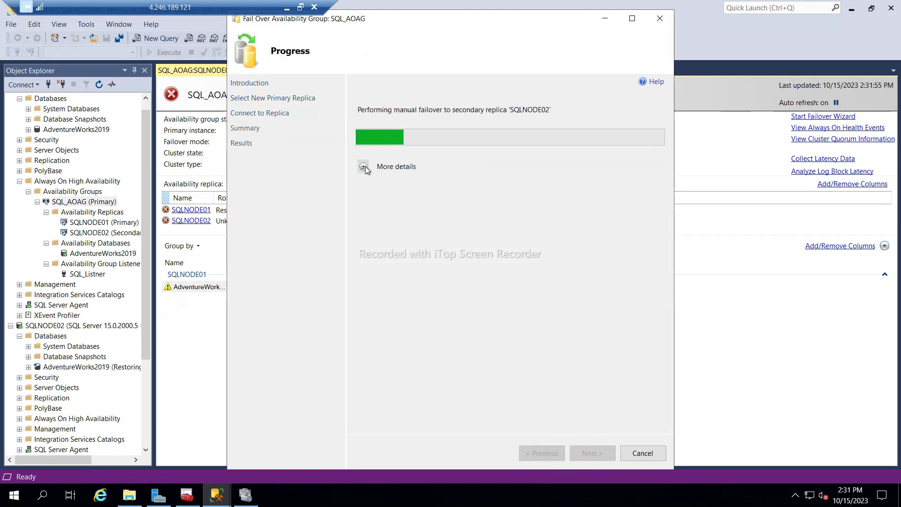
left_click(364, 167)
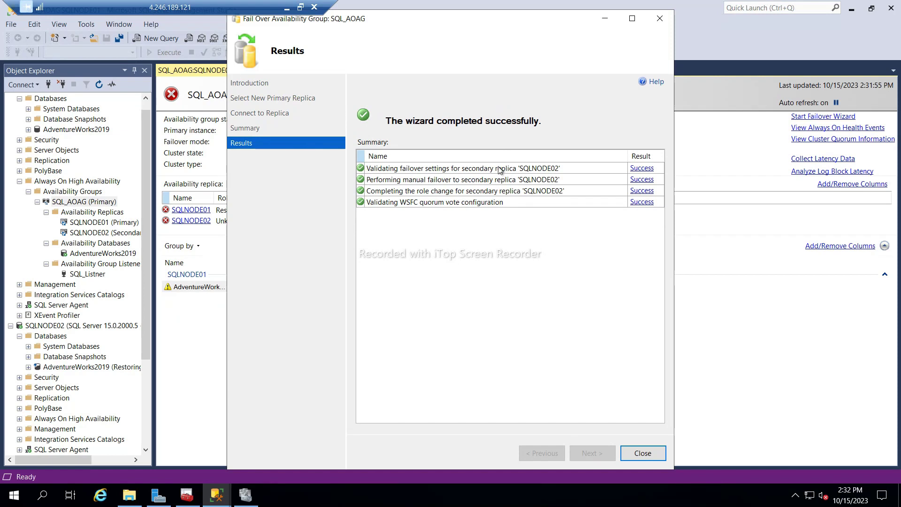
left_click(637, 454)
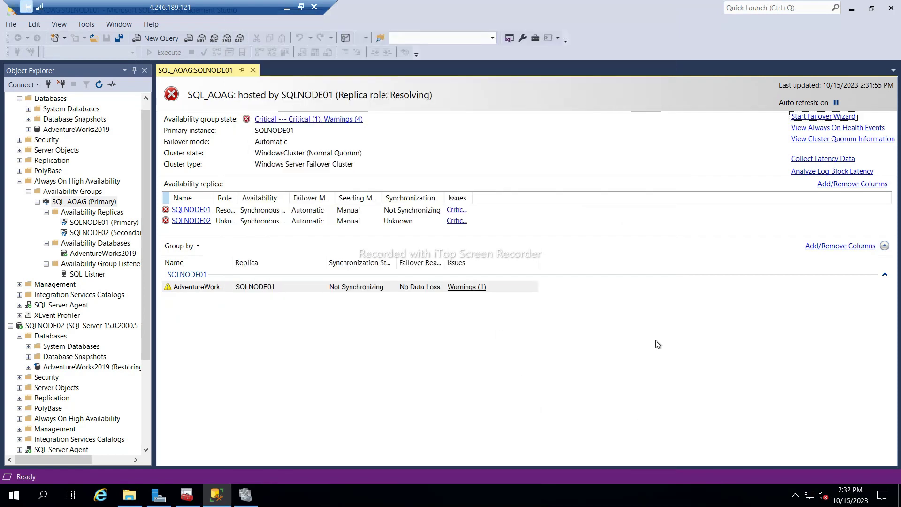
Resume auto refresh, open new primary SQLNODE02's dashboard, and autofit the Name and Role columns.
left_click(837, 103)
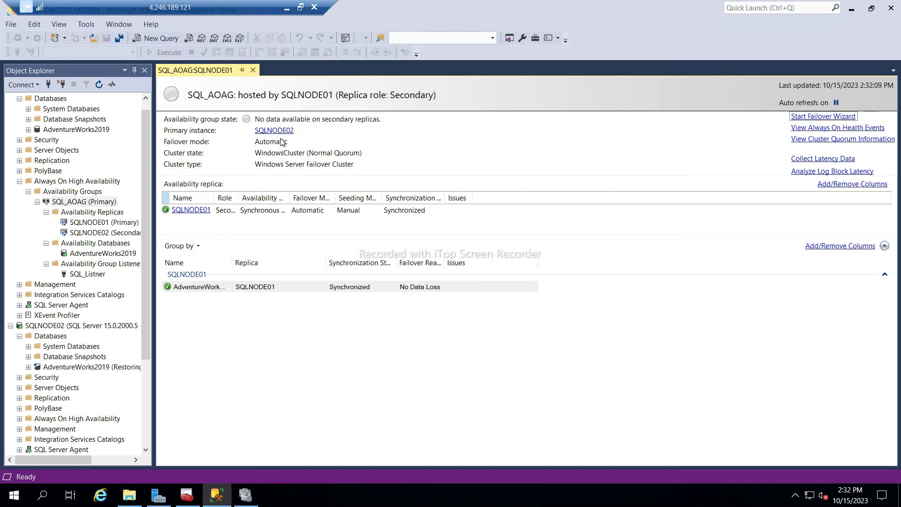
left_click(280, 131)
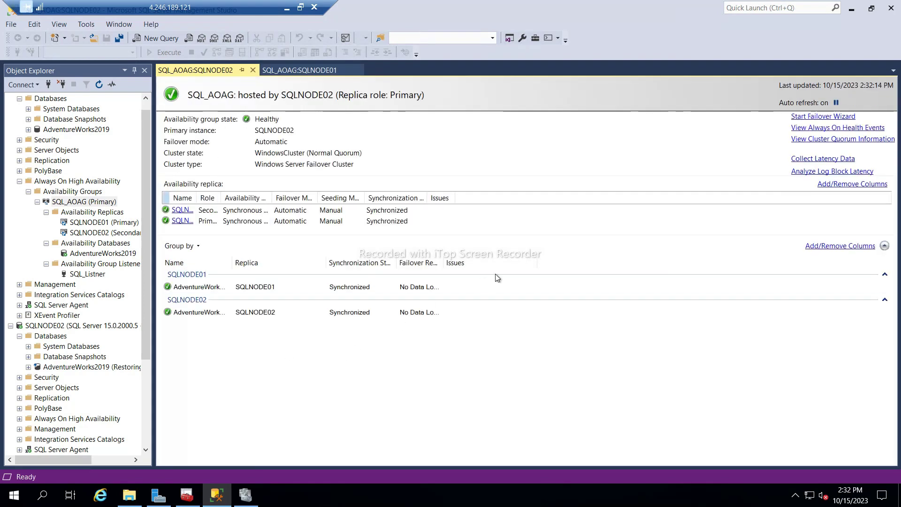
double_click(196, 198)
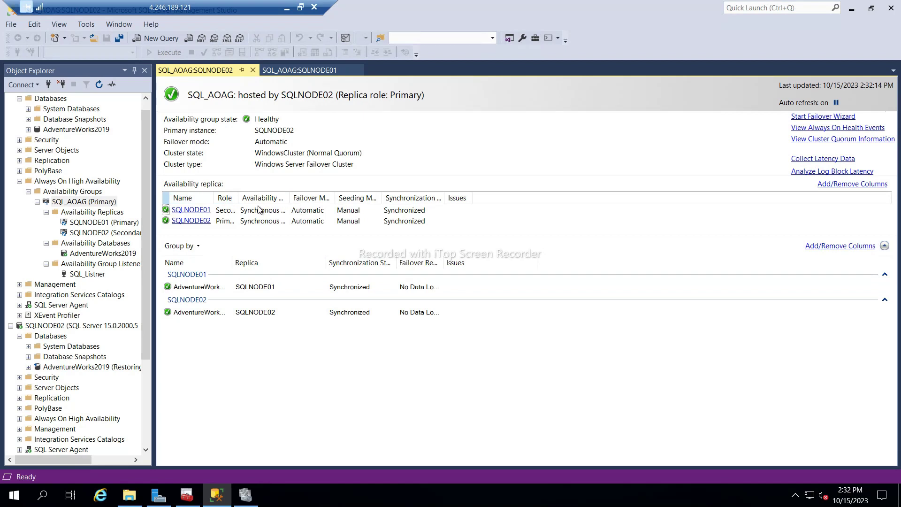
double_click(239, 198)
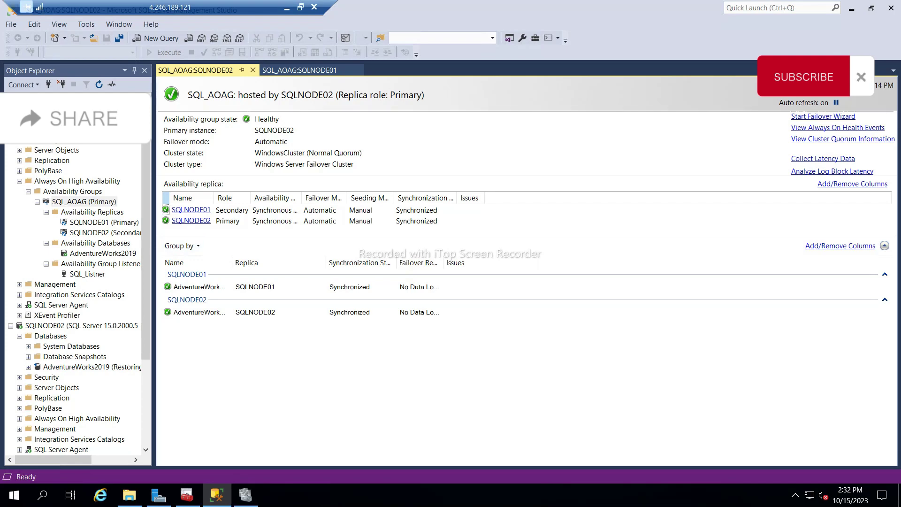
Switch from the SQLNODE01 remote session over to the SQLNODE02 session.
left_click(286, 8)
mouse_move(666, 504)
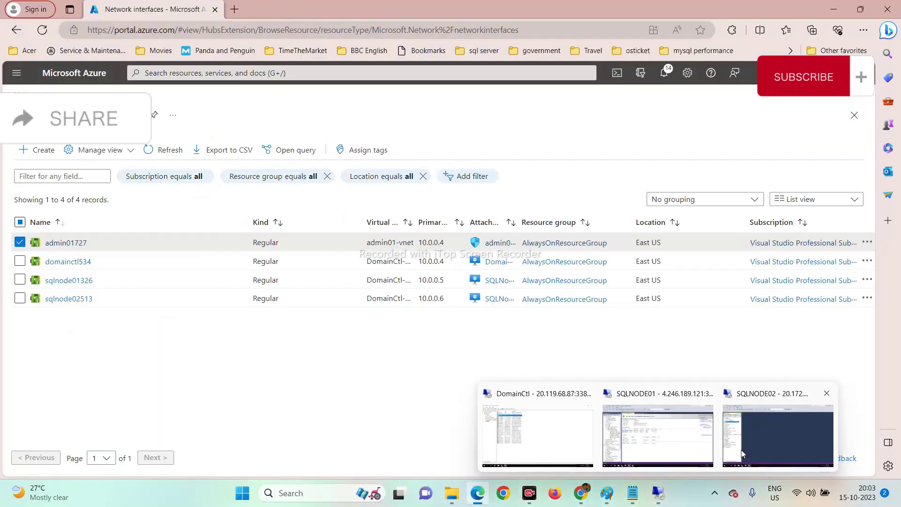
left_click(770, 432)
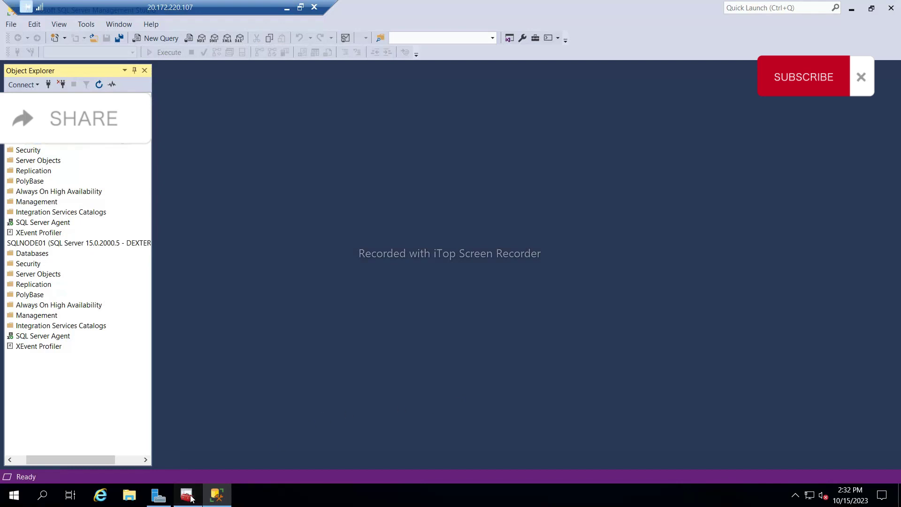
Stop the SQL Server service on SQLNODE02 in Configuration Manager, then return to SQLNODE01.
left_click(196, 497)
left_click(177, 66)
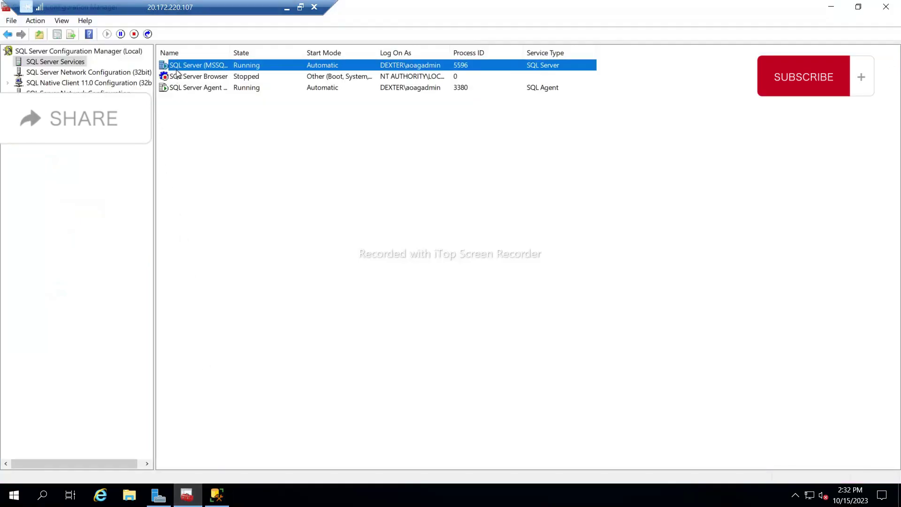
right_click(177, 71)
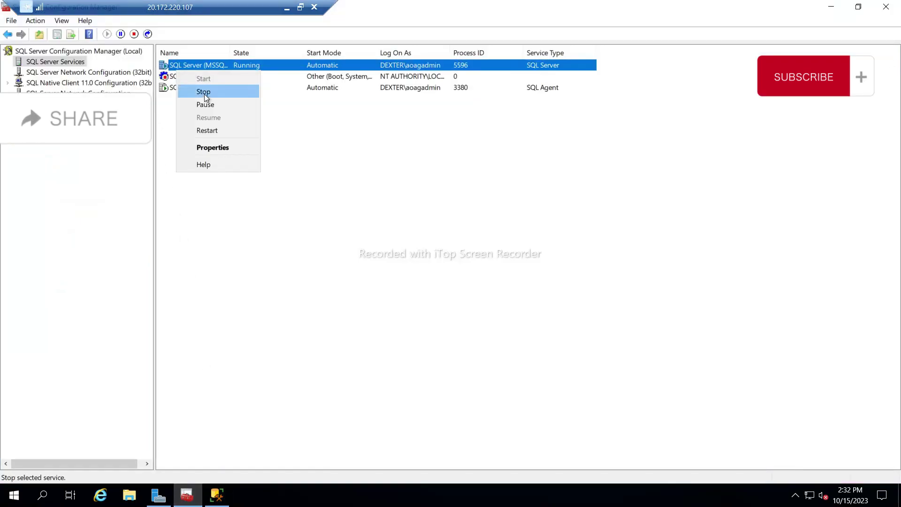
left_click(204, 94)
left_click(477, 272)
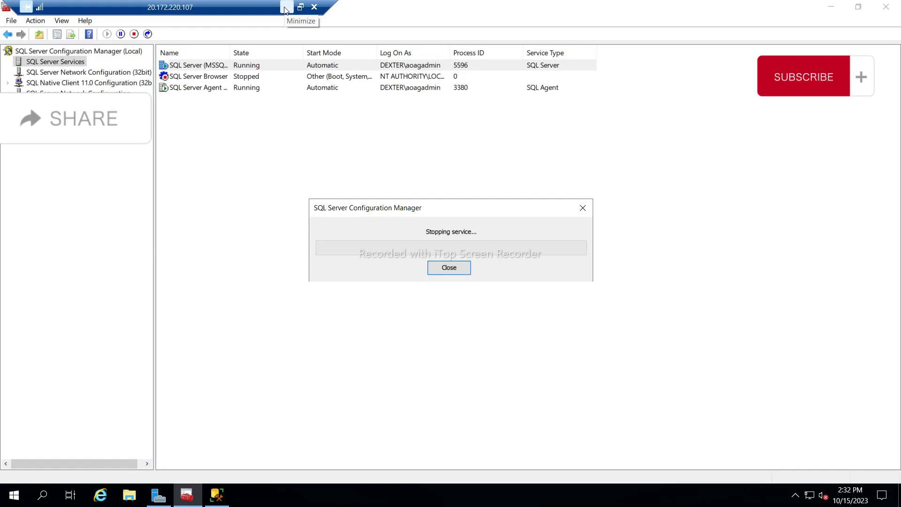
left_click(285, 7)
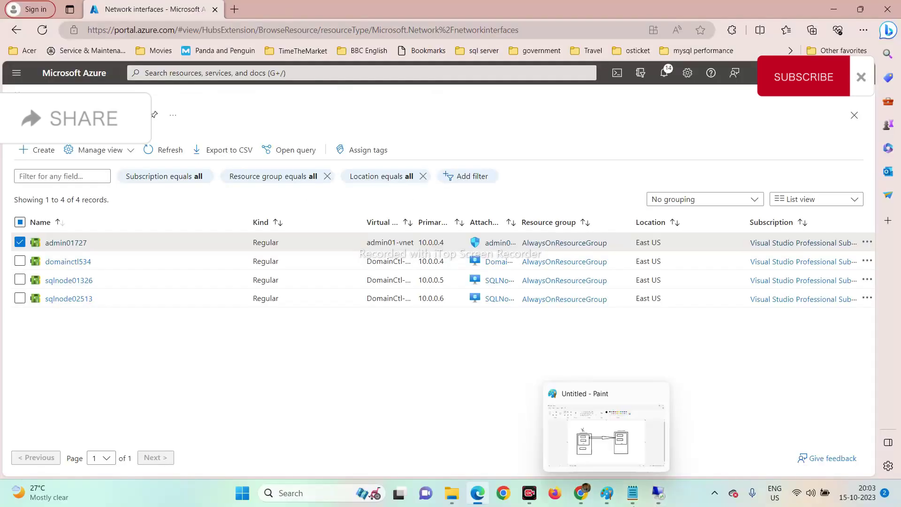
left_click(616, 417)
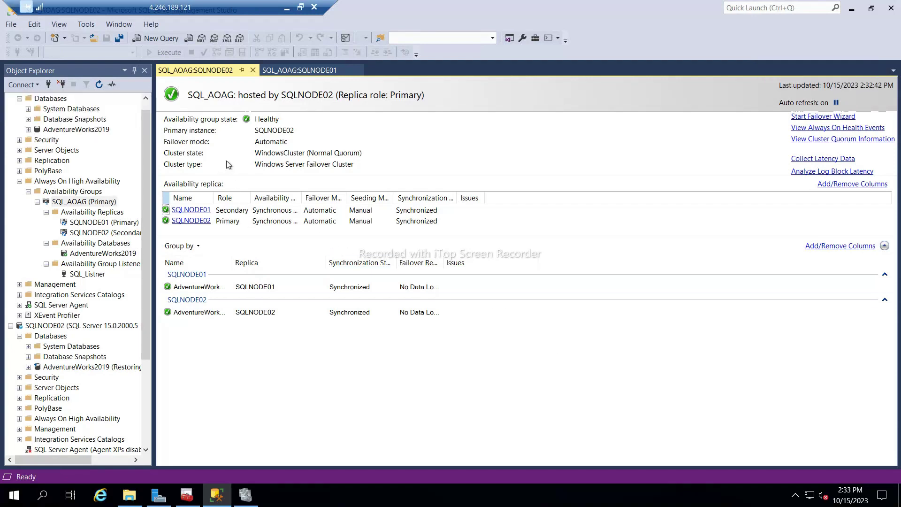
Refresh the dashboard, sort replicas by name, and widen the Role column to show SQLNODE01 as Primary.
left_click(838, 104)
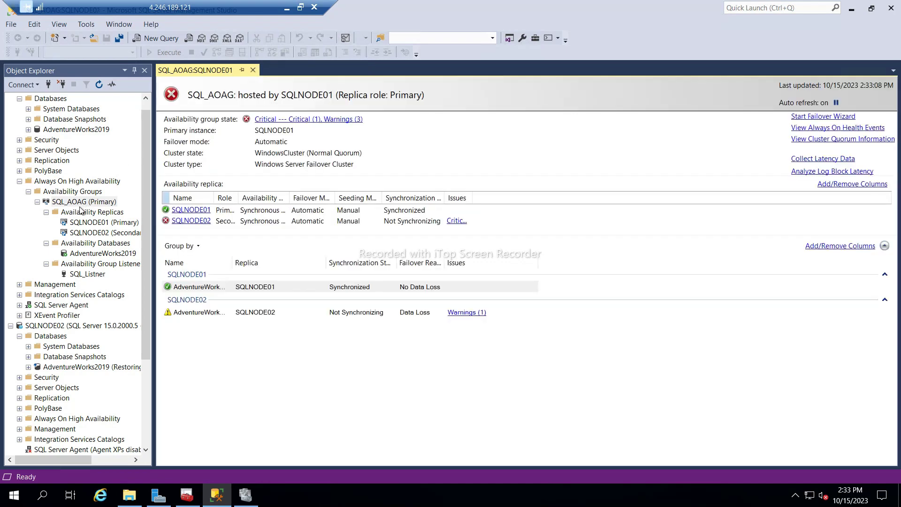
left_click(837, 104)
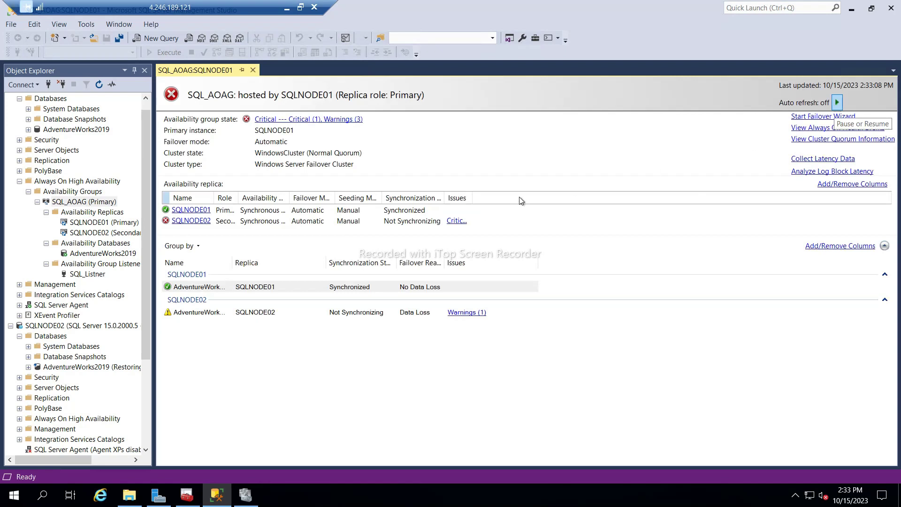
left_click(212, 198)
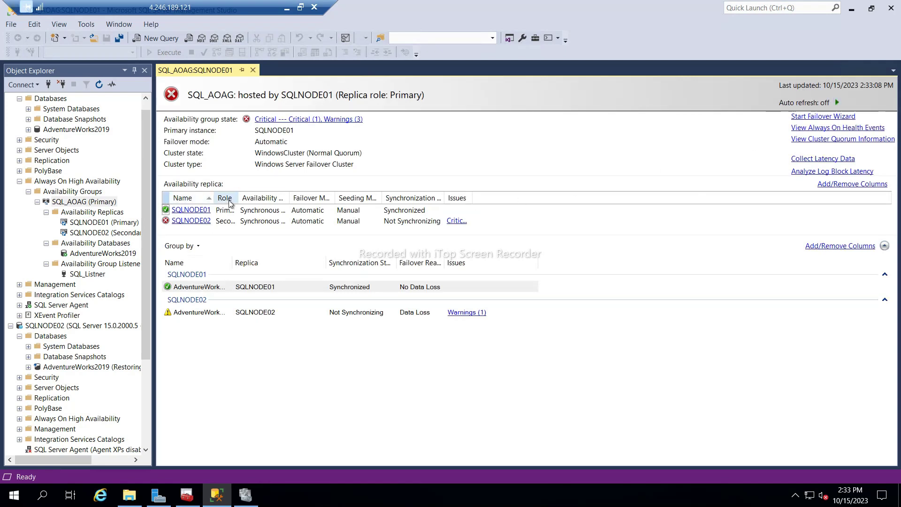
left_click_drag(238, 198, 337, 207)
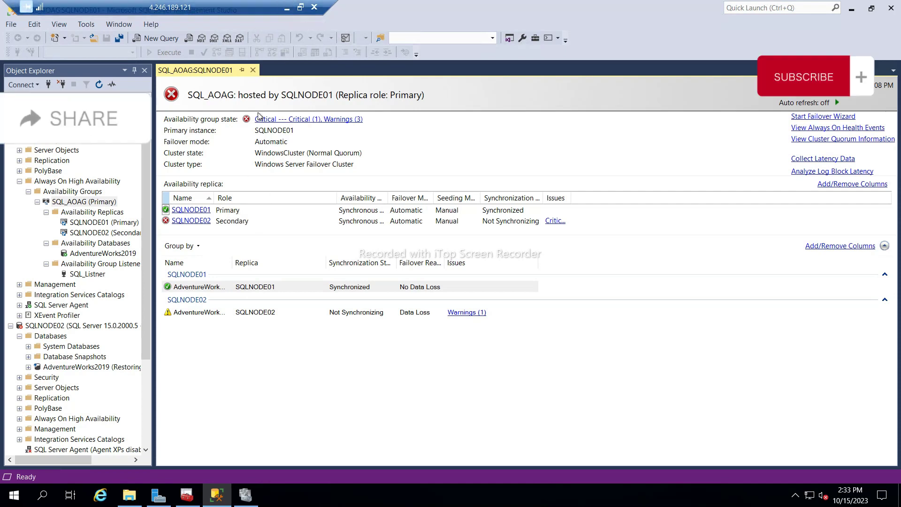
left_click(288, 7)
On SQLNODE02, refresh the Configuration Manager services list to show current states.
mouse_move(667, 499)
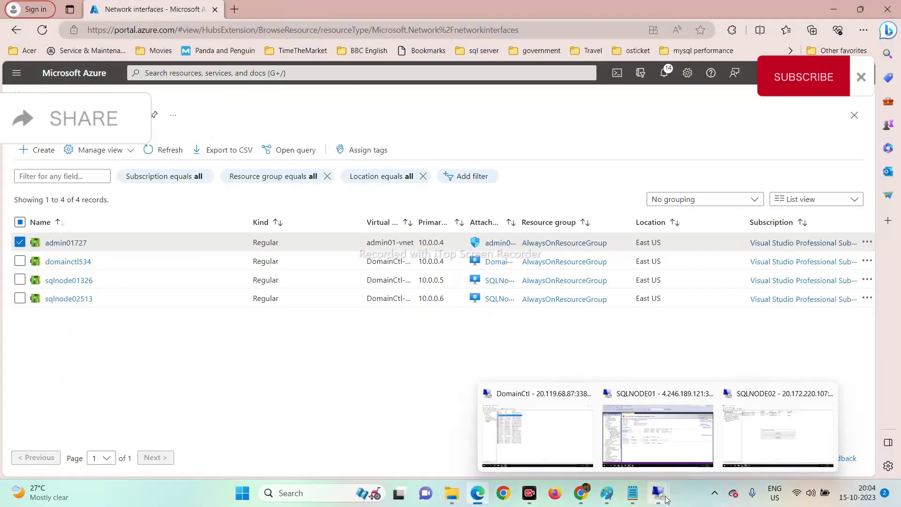
left_click(759, 421)
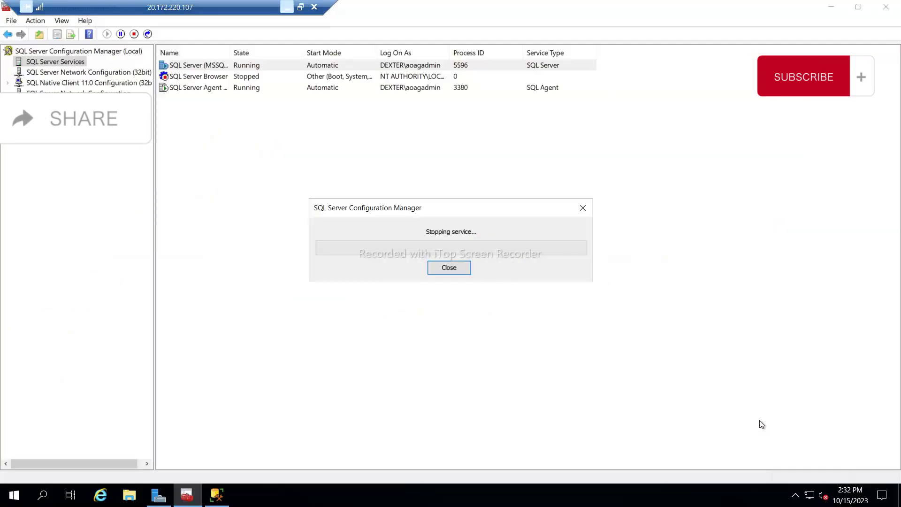
right_click(280, 205)
left_click(300, 210)
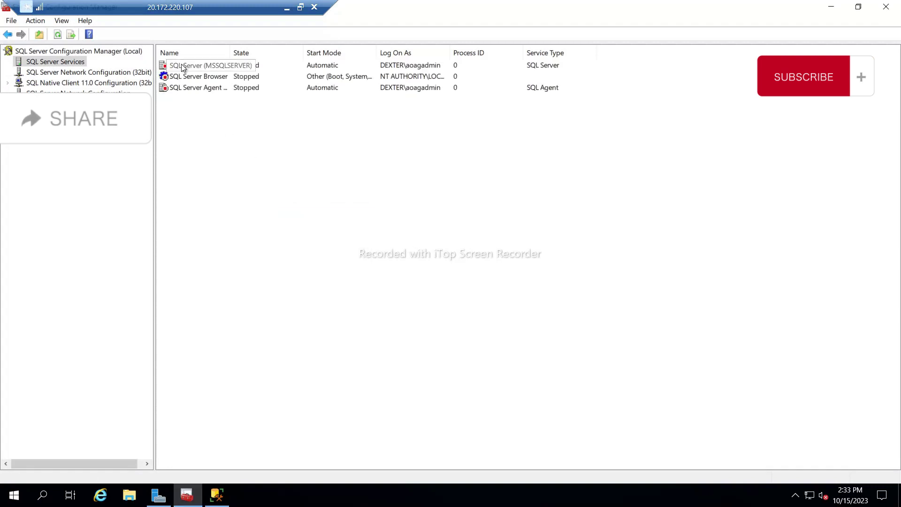
Start the stopped SQL Server service again, then return to the SQLNODE01 session.
right_click(187, 67)
left_click(198, 73)
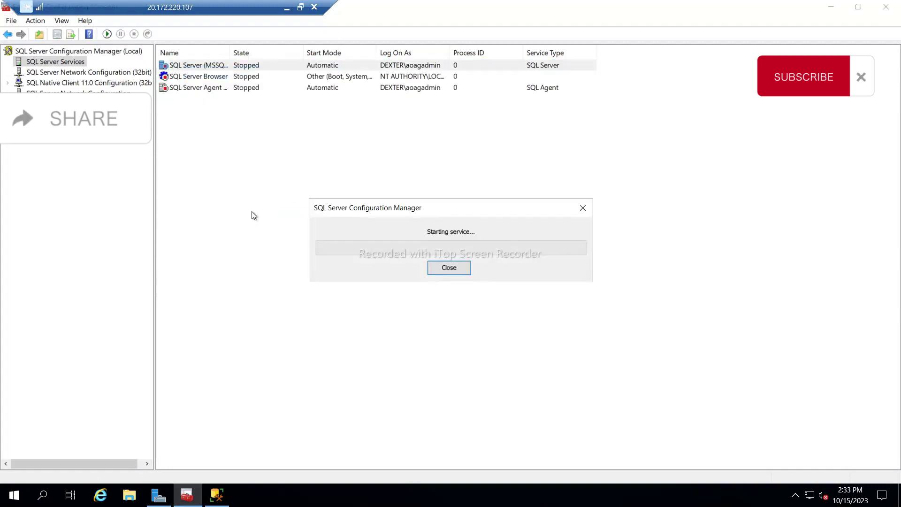
left_click(287, 8)
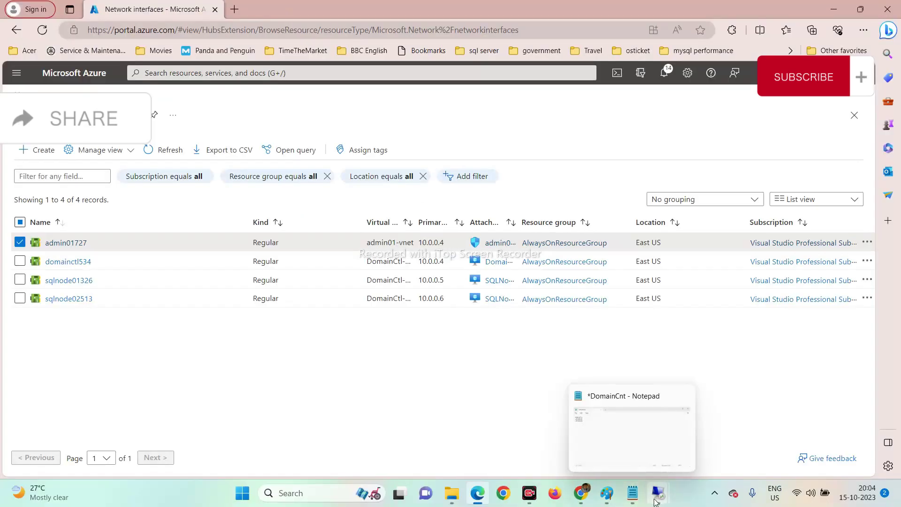
mouse_move(657, 498)
left_click(646, 437)
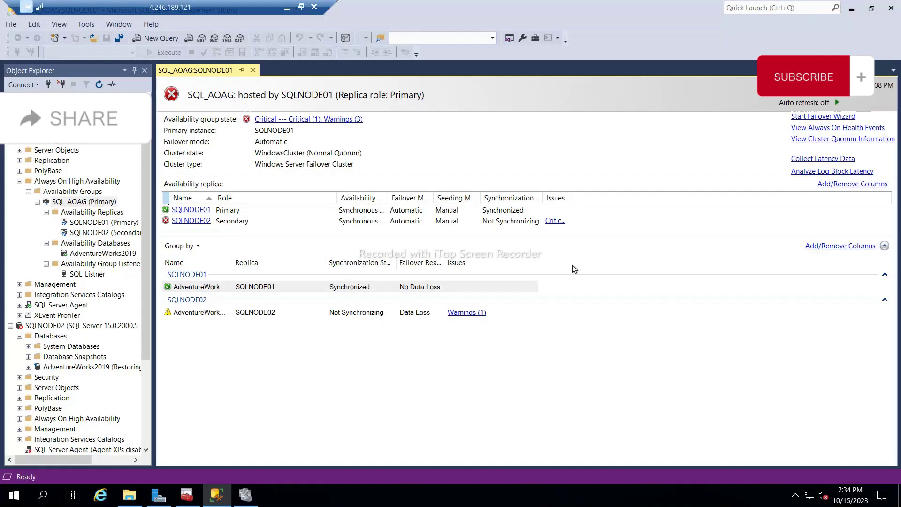
Toggle auto refresh until SQL_AOAG shows Healthy, then widen the Object Explorer pane.
left_click(838, 102)
left_click(837, 103)
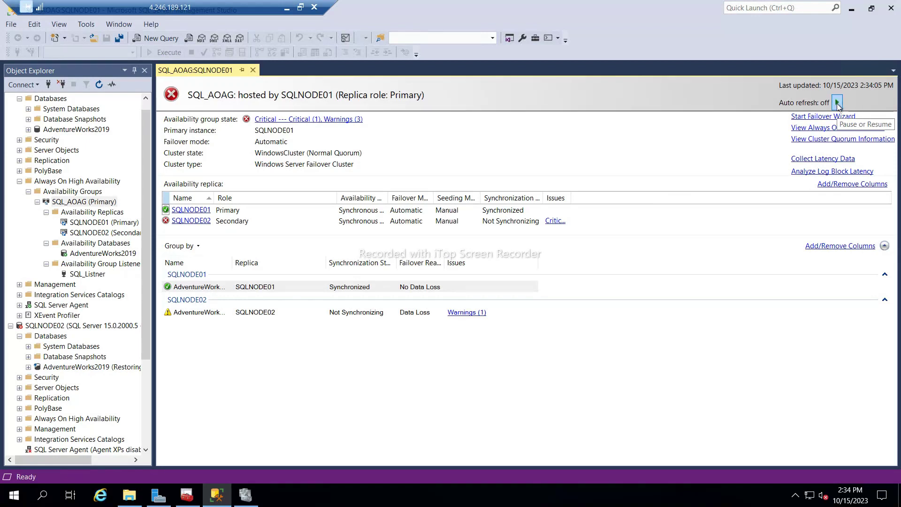
left_click(838, 103)
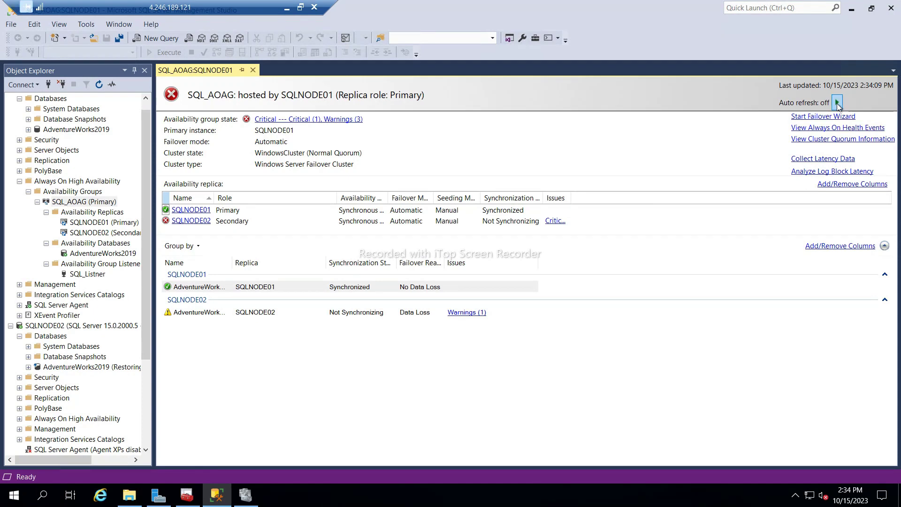
left_click(838, 103)
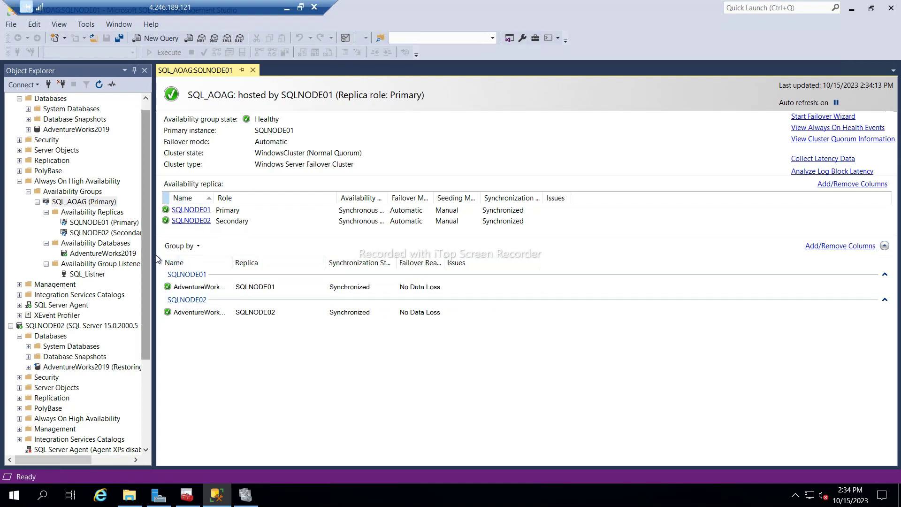
left_click_drag(155, 254, 335, 276)
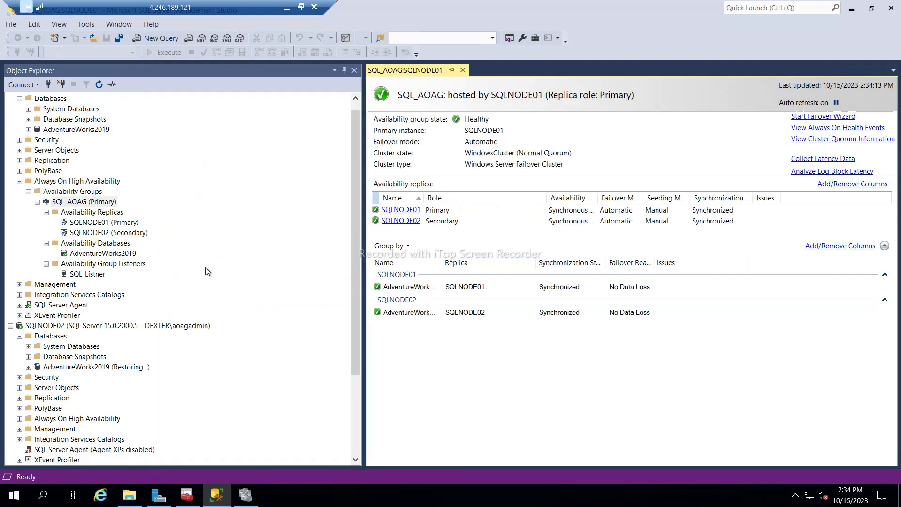
scroll(203, 261, "up", 1)
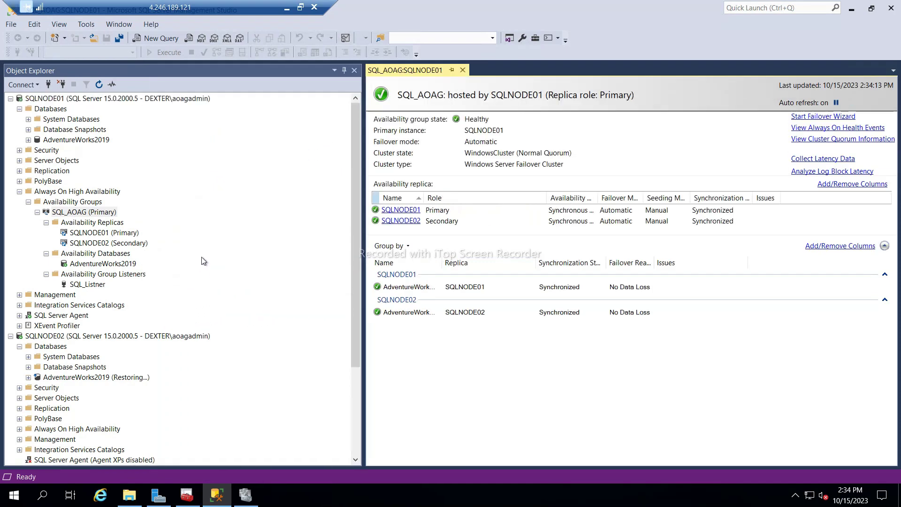
Check the WindowsCluster roles show SQL_AOAG Running on SQLNode01, then minimize the remote session.
left_click(244, 493)
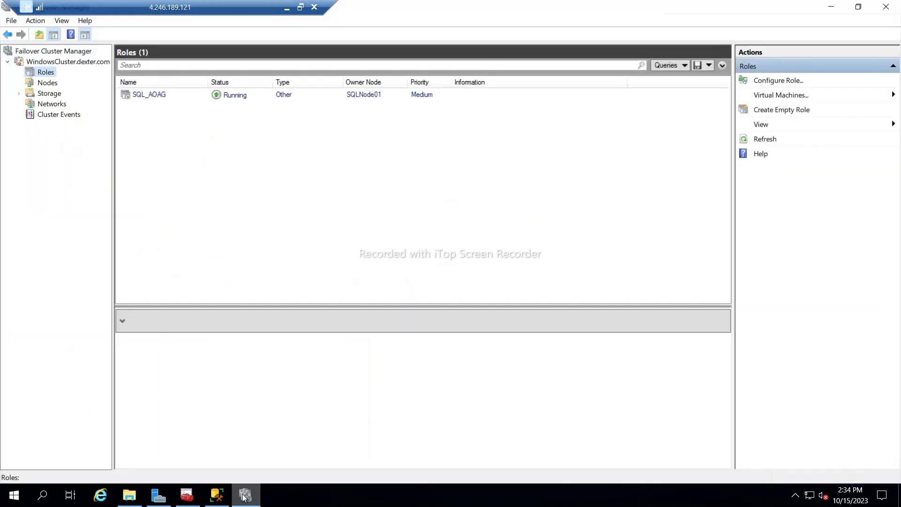
left_click(37, 63)
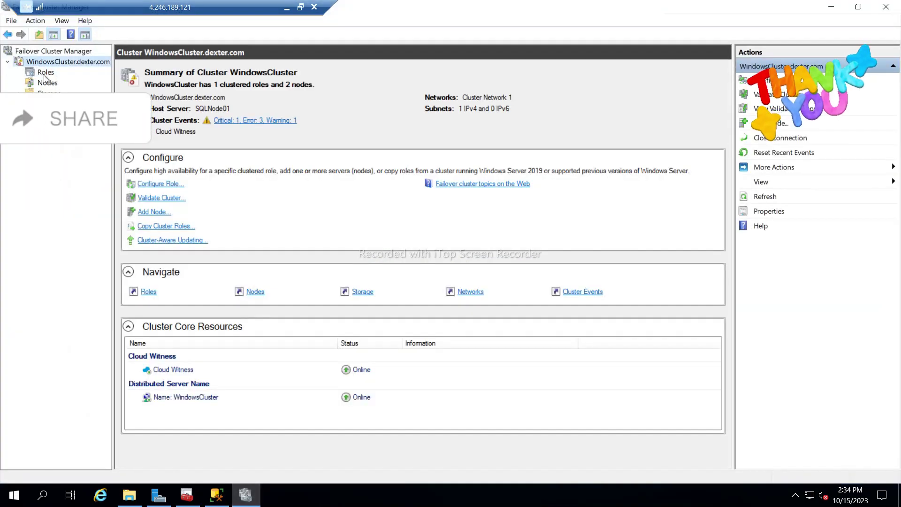
left_click(45, 73)
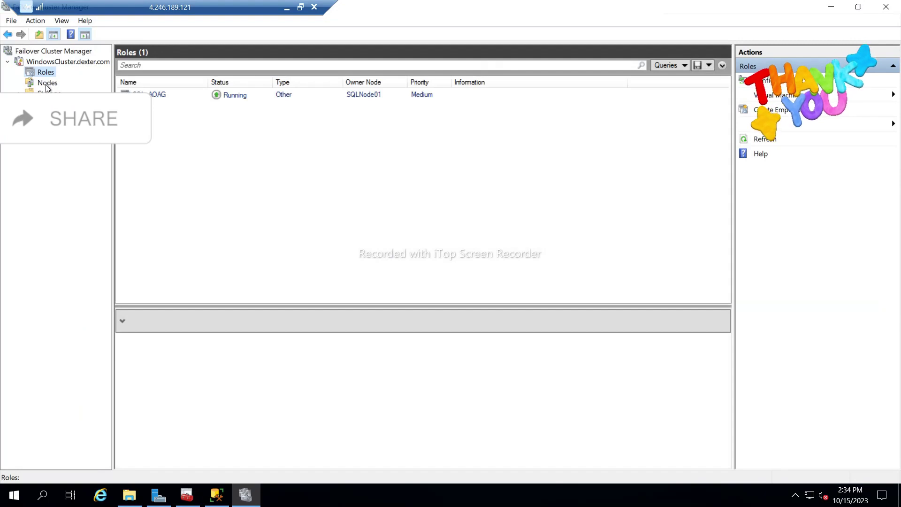
left_click(286, 8)
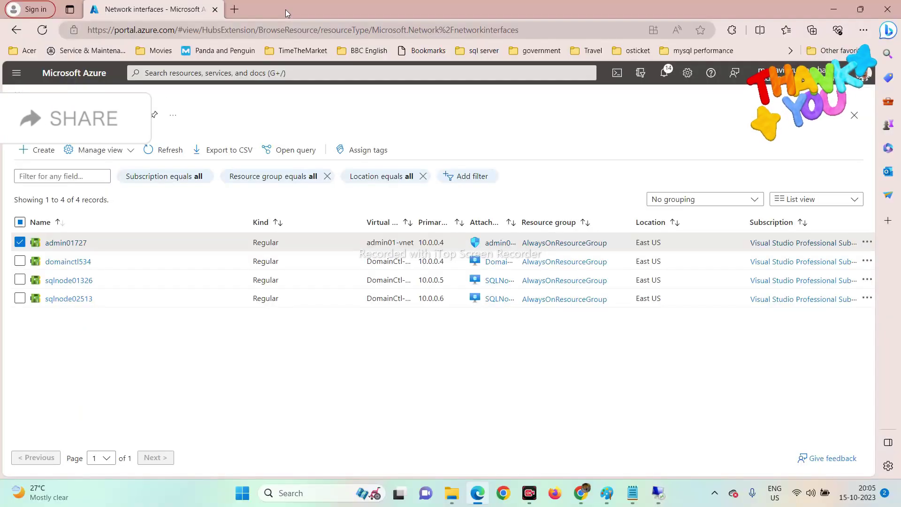